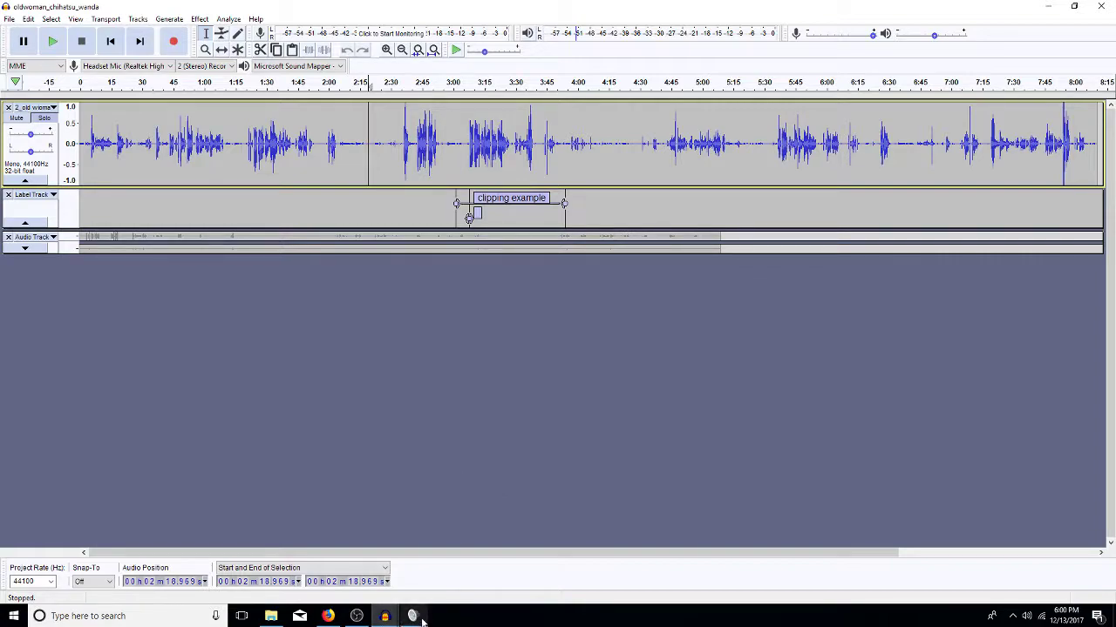
mouse_move(414, 617)
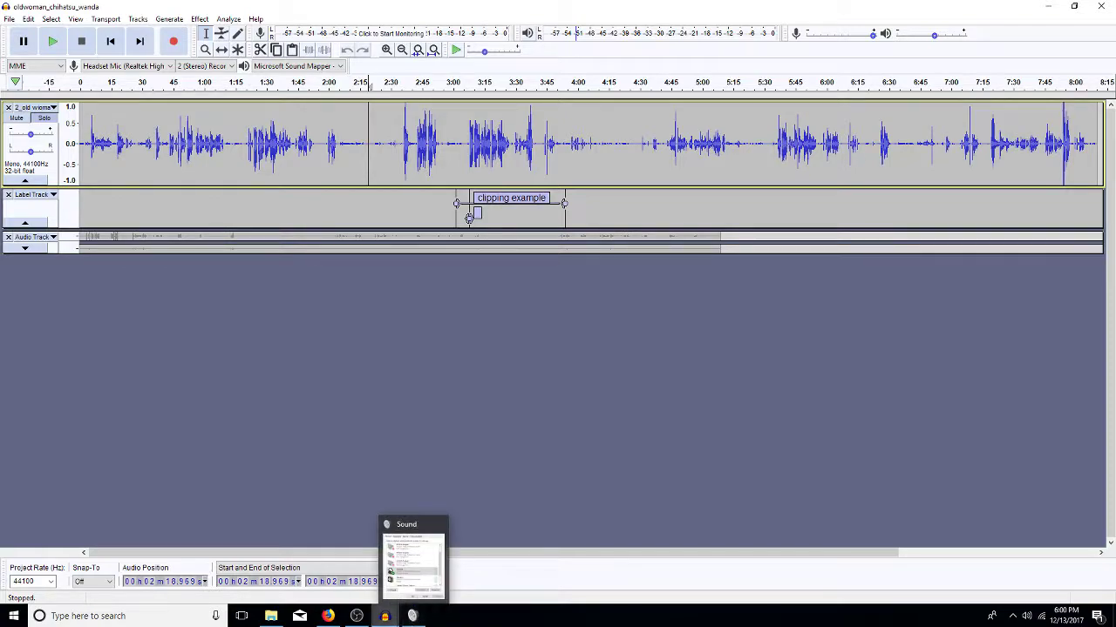
mouse_move(358, 617)
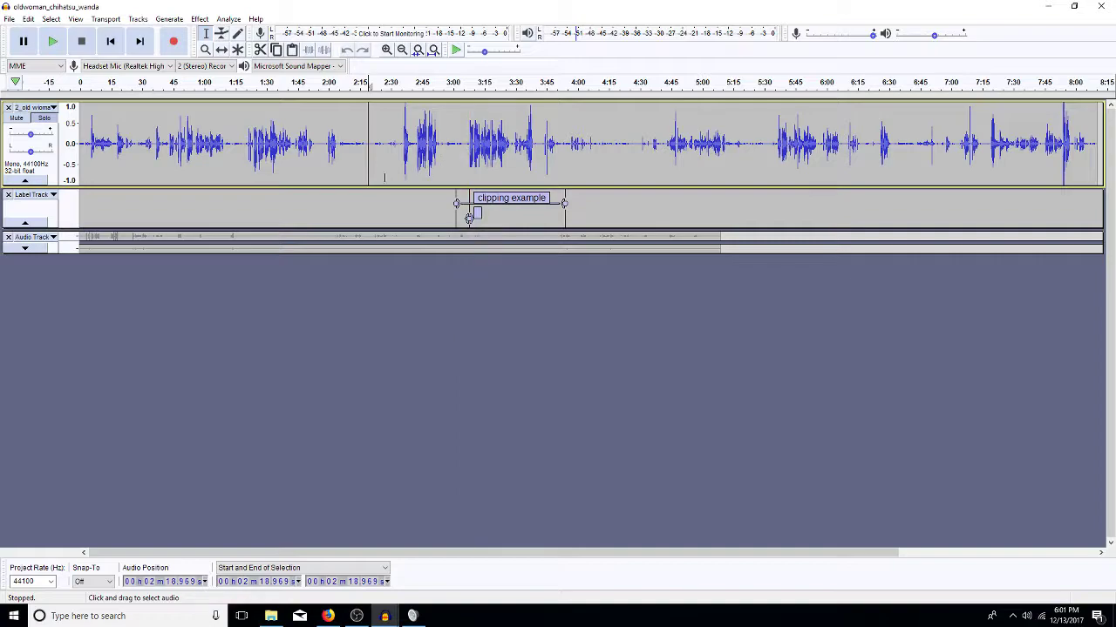
Copy the top track's section from about 1:52 to 2:37 into a new track and zoom to the pasted clip
left_click_drag(398, 178, 271, 184)
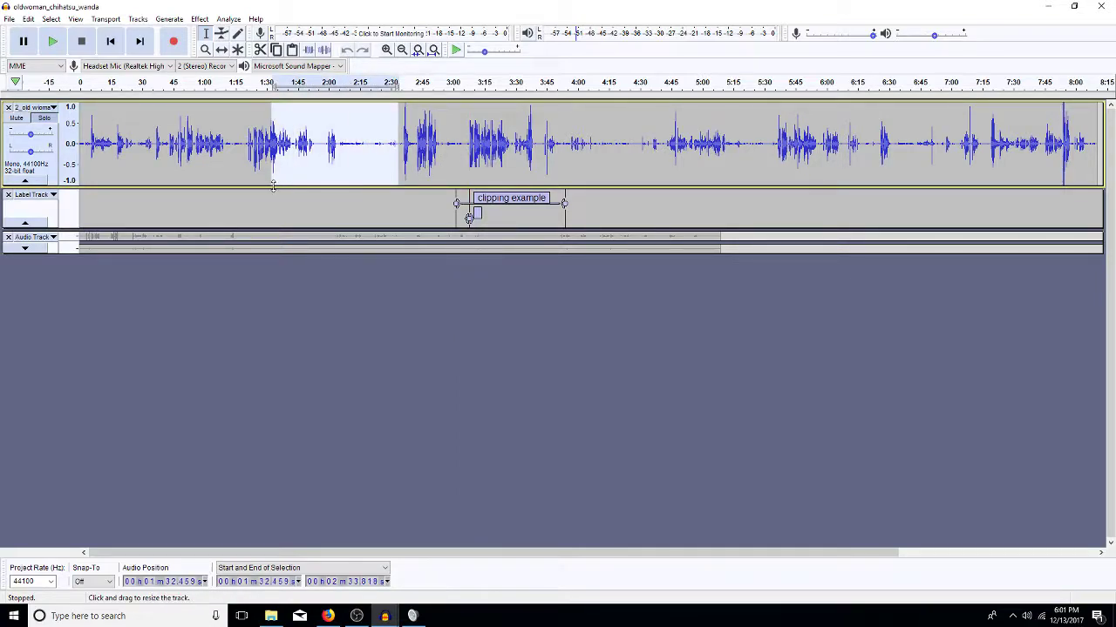
left_click_drag(312, 146, 405, 166)
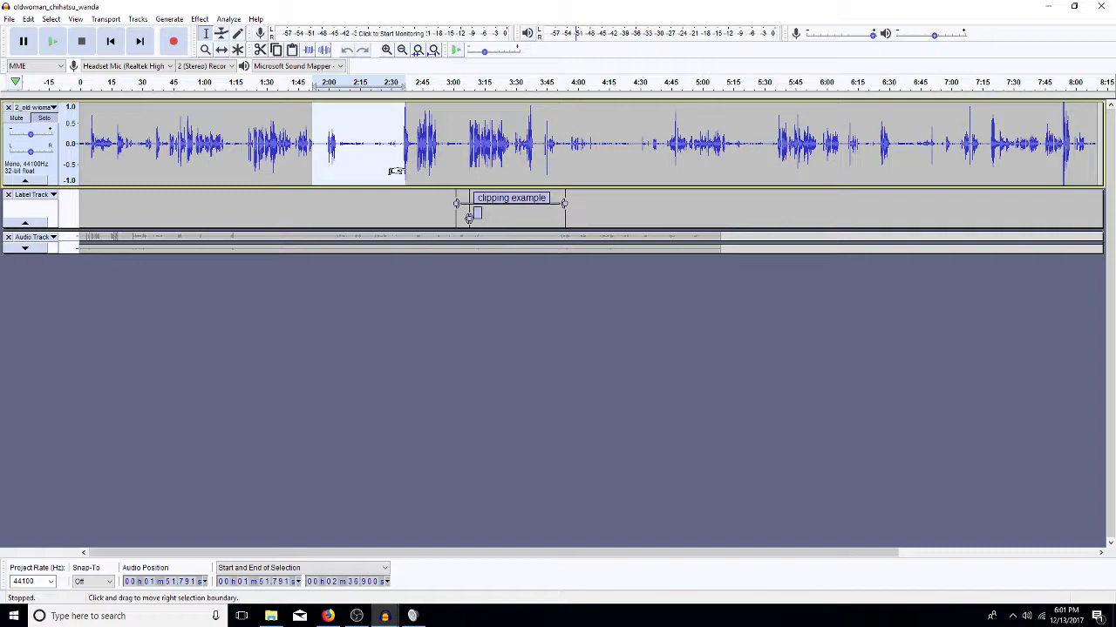
left_click(347, 297)
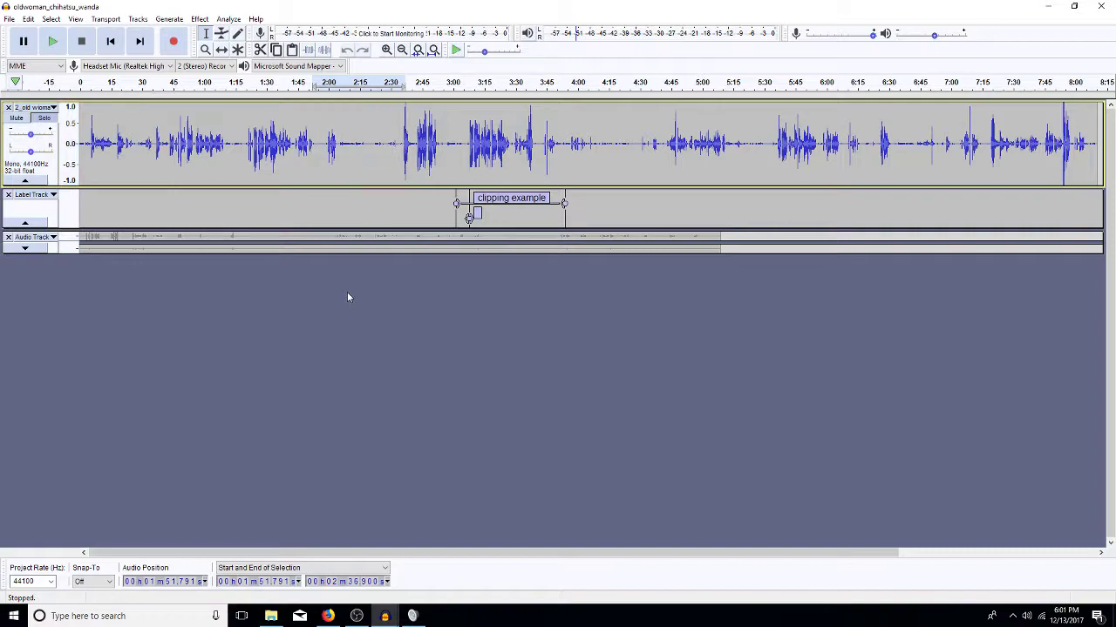
key("ctrl+v")
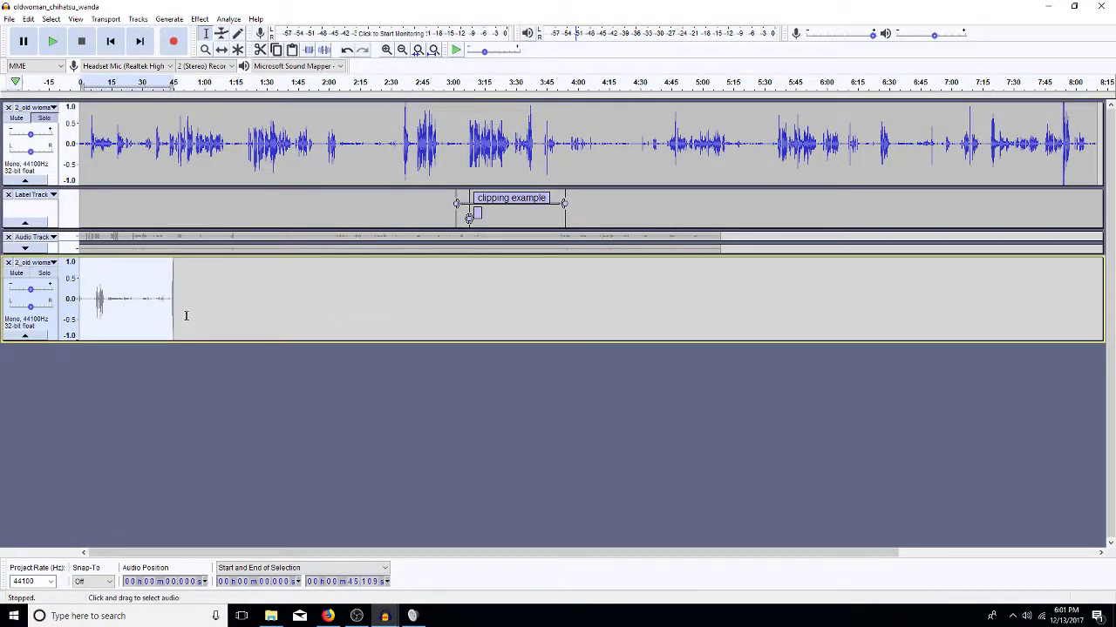
key("ctrl+e")
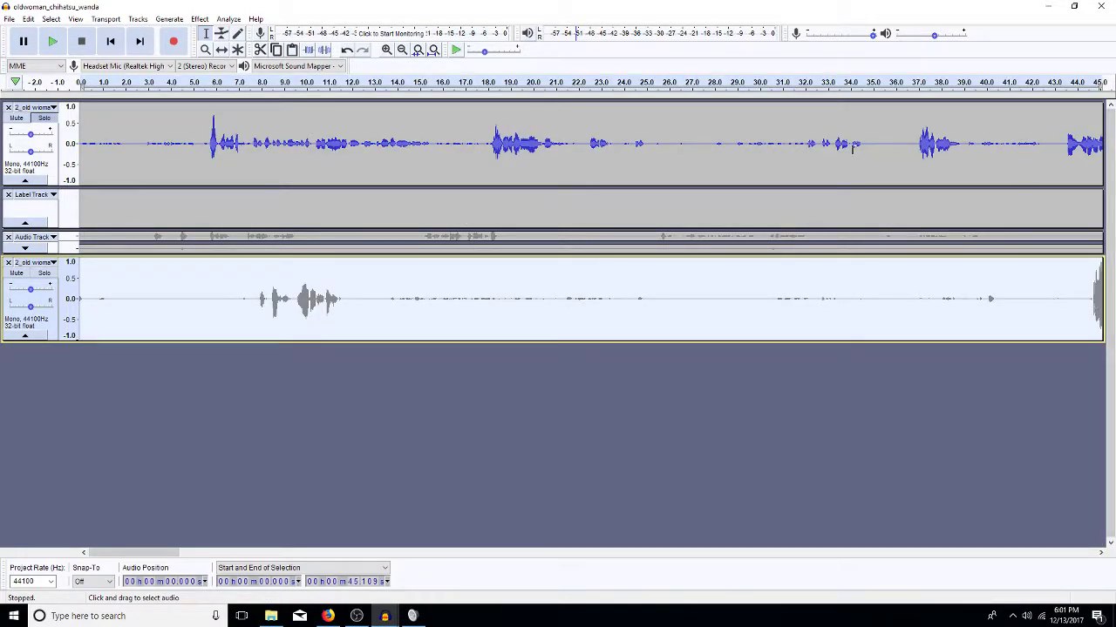
Increase the heights of the top audio track, the label track and the collapsed stereo audio track
double_click(626, 142)
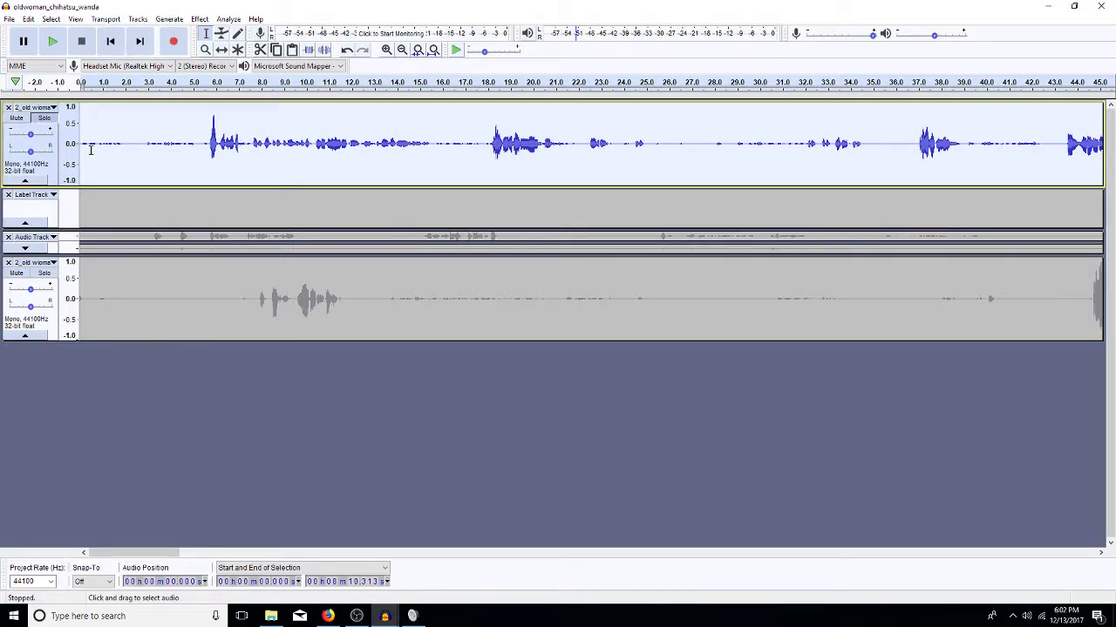
left_click_drag(159, 186, 174, 221)
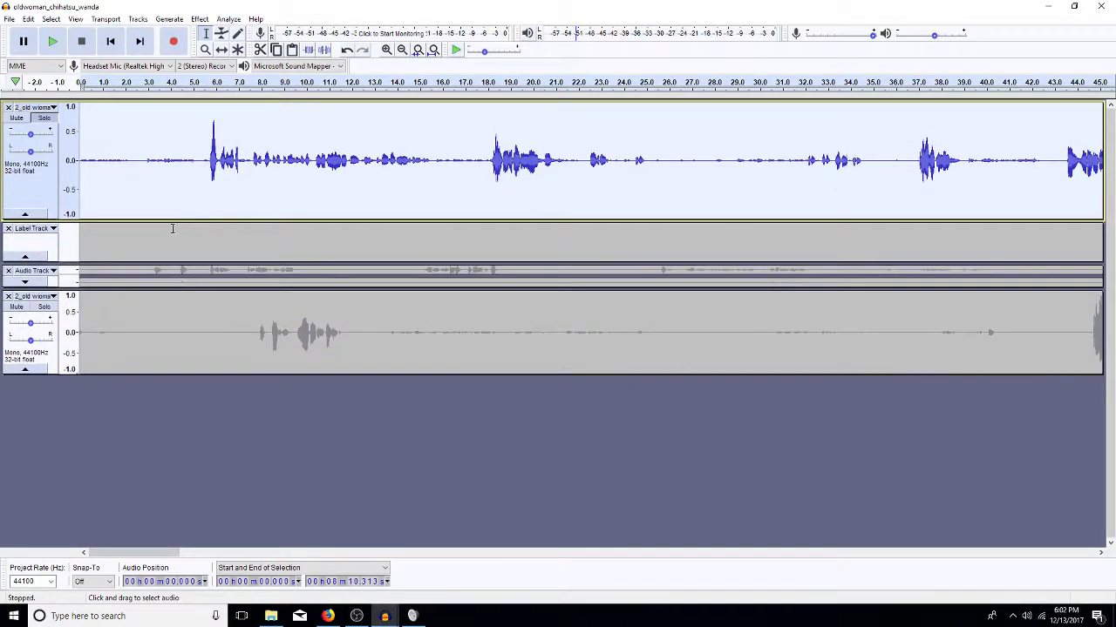
left_click_drag(199, 263, 200, 304)
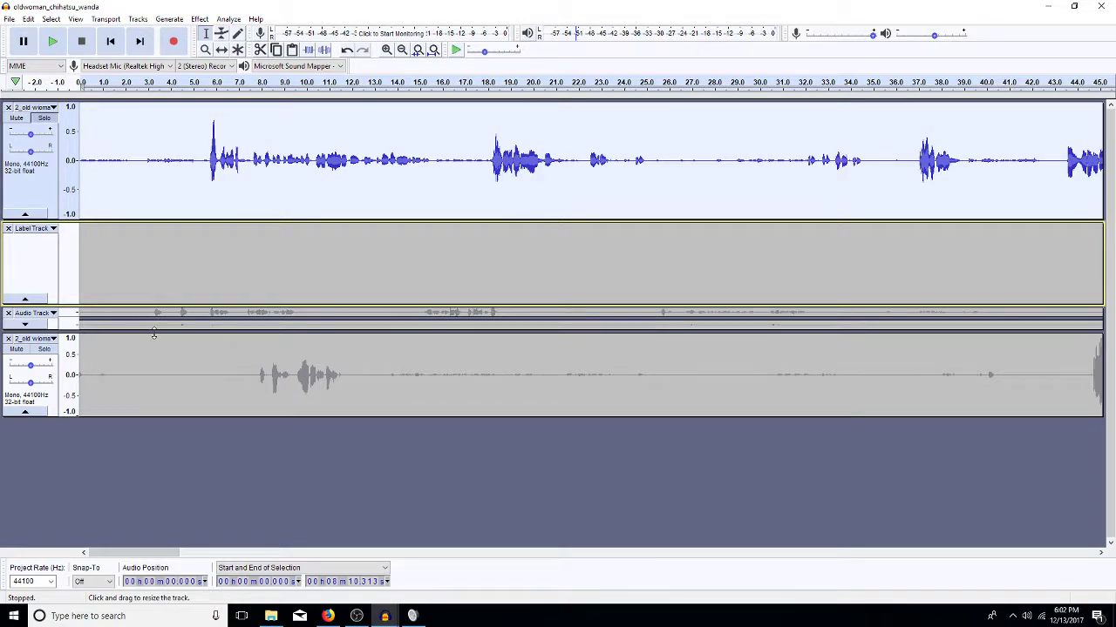
left_click_drag(150, 329, 95, 436)
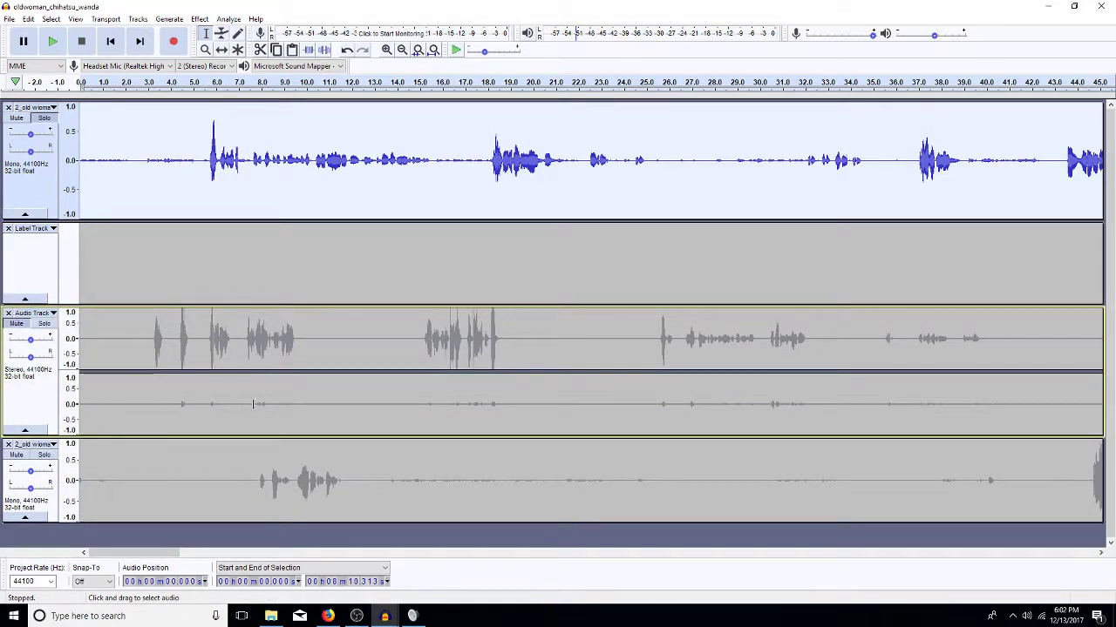
left_click(333, 352)
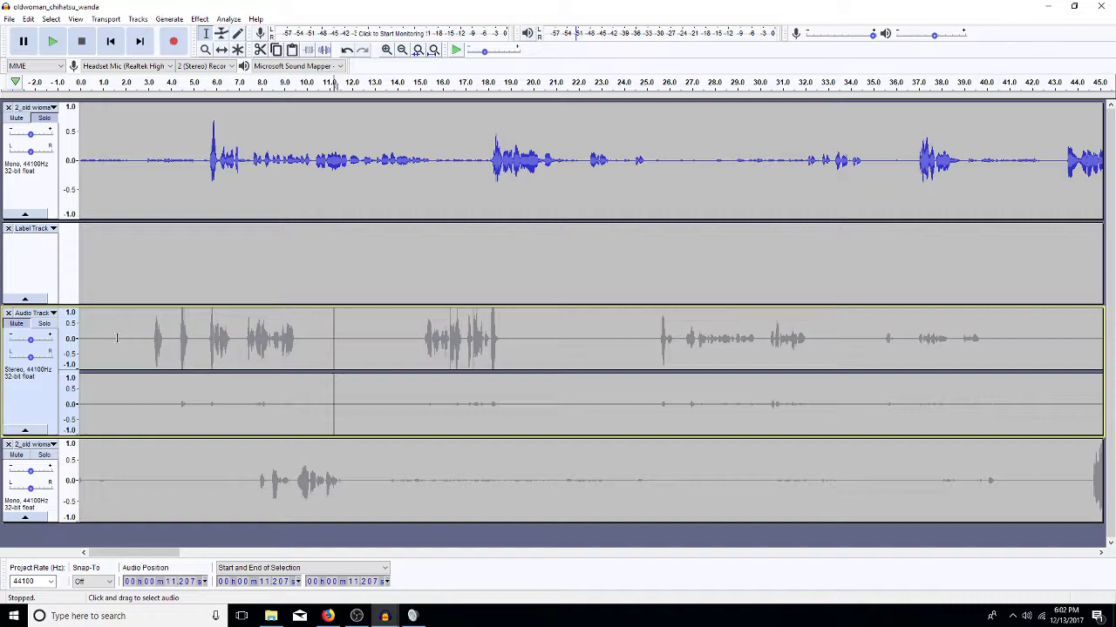
Rename the stereo audio track as chihatsu
left_click(40, 314)
left_click(40, 327)
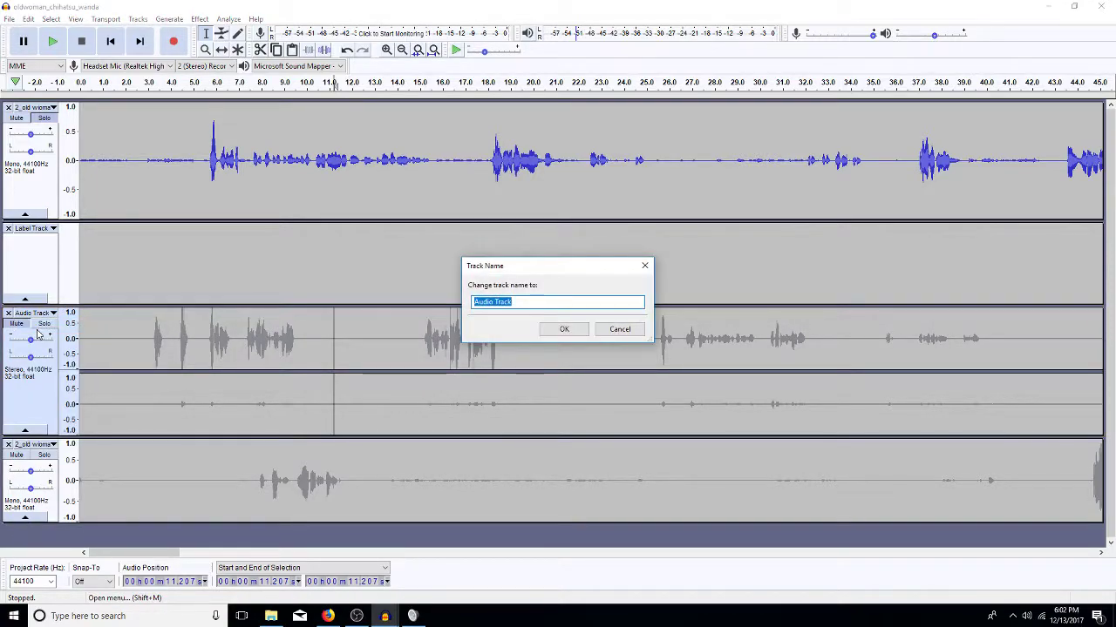
type("cha")
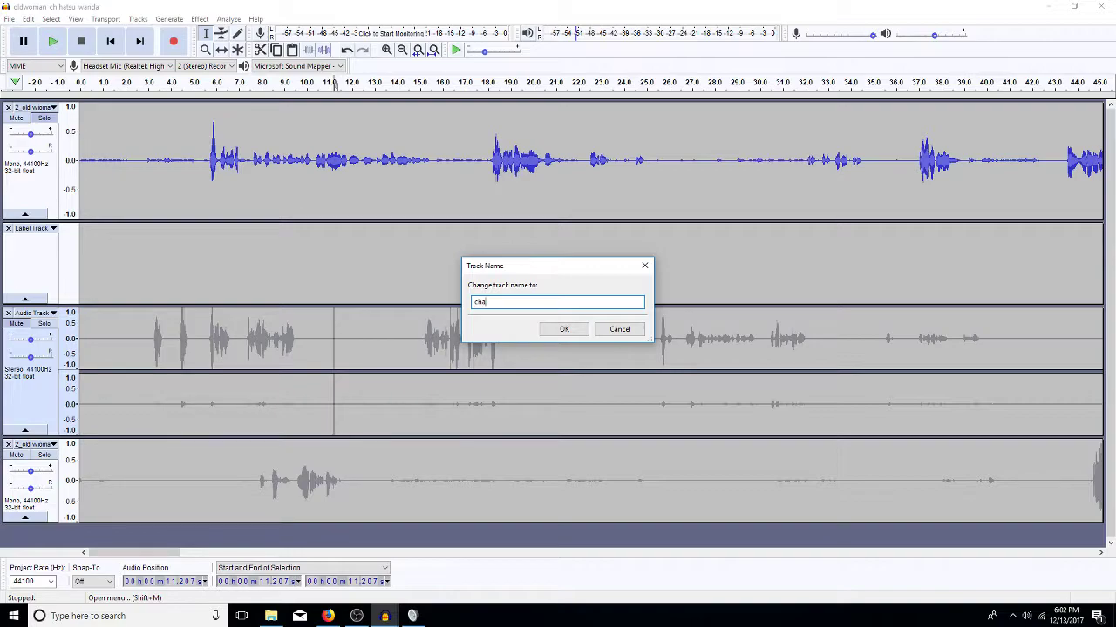
key("BackSpace")
type("ihatsu")
left_click(563, 329)
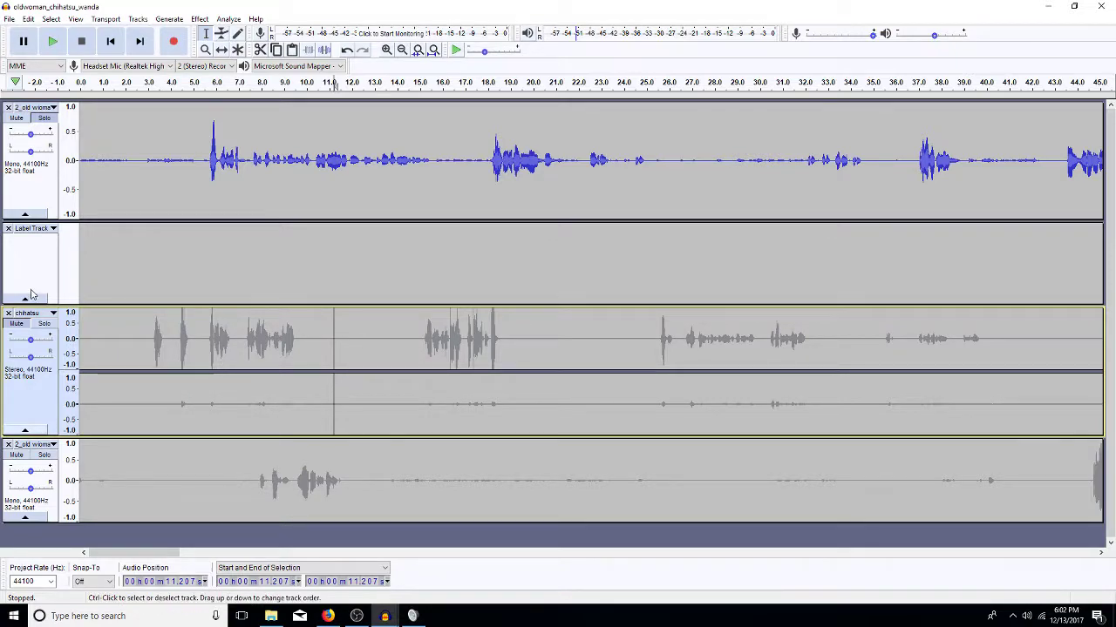
Split the chihatsu stereo track to mono and delete the nearly silent lower channel
left_click(53, 313)
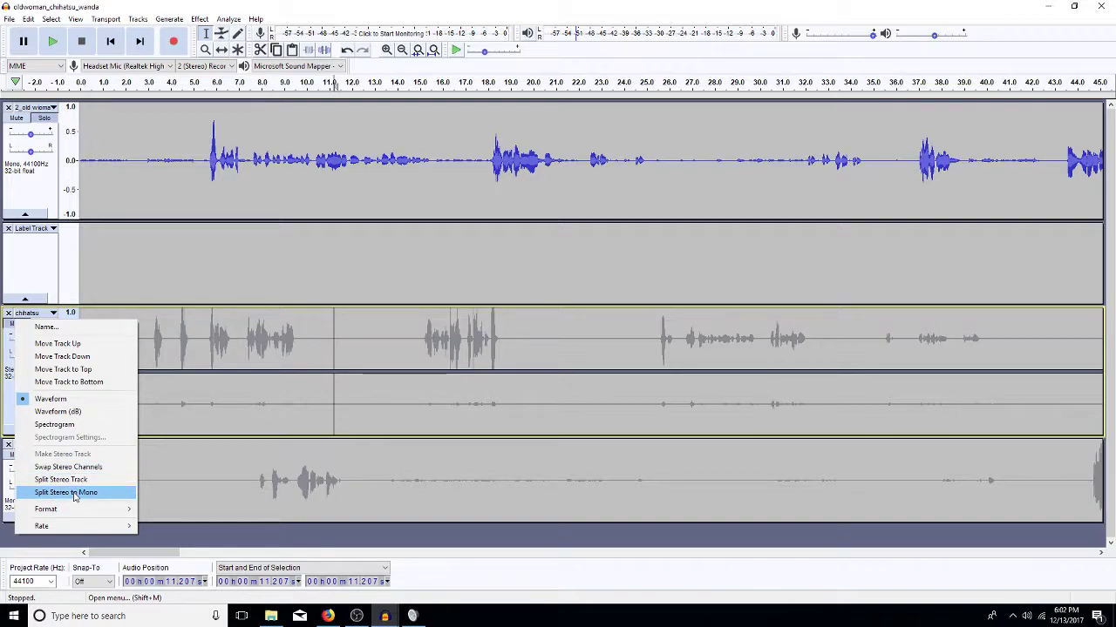
left_click(252, 328)
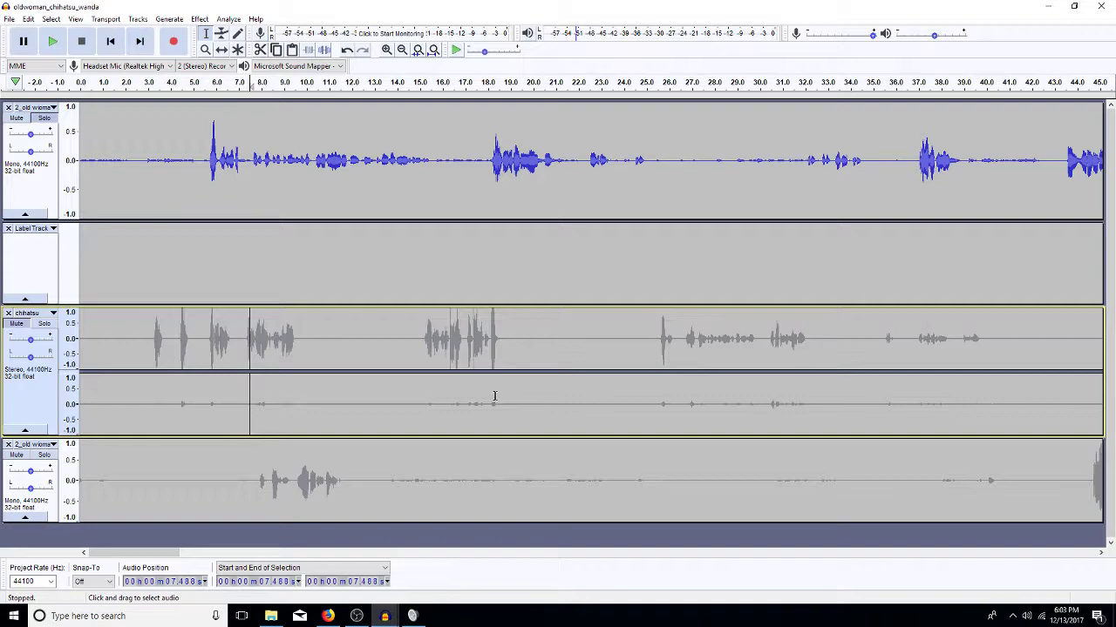
left_click(52, 314)
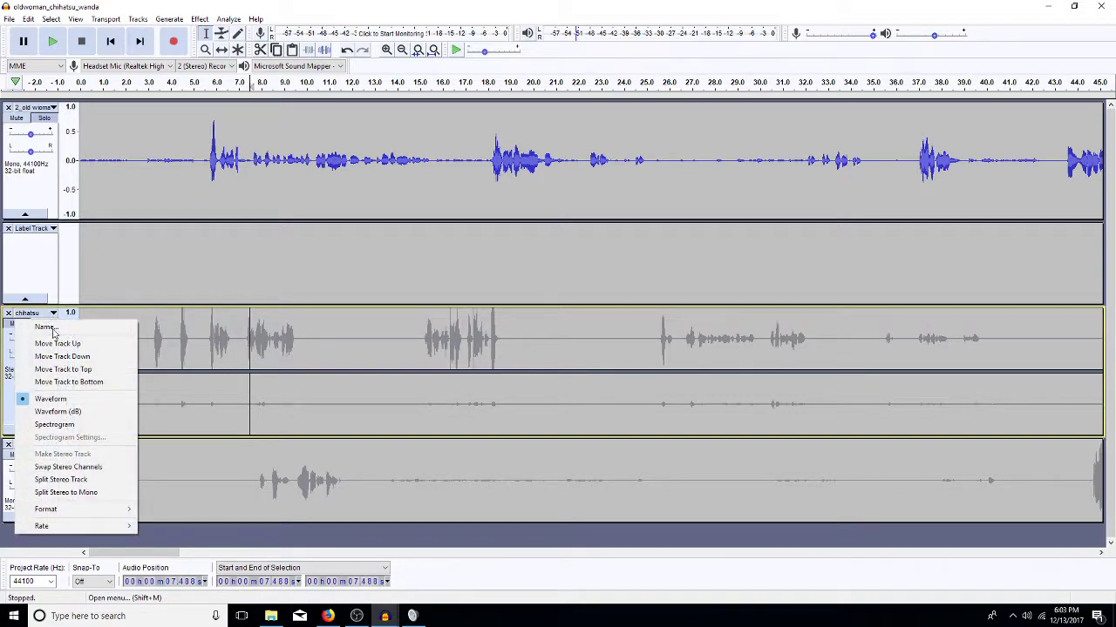
left_click(93, 493)
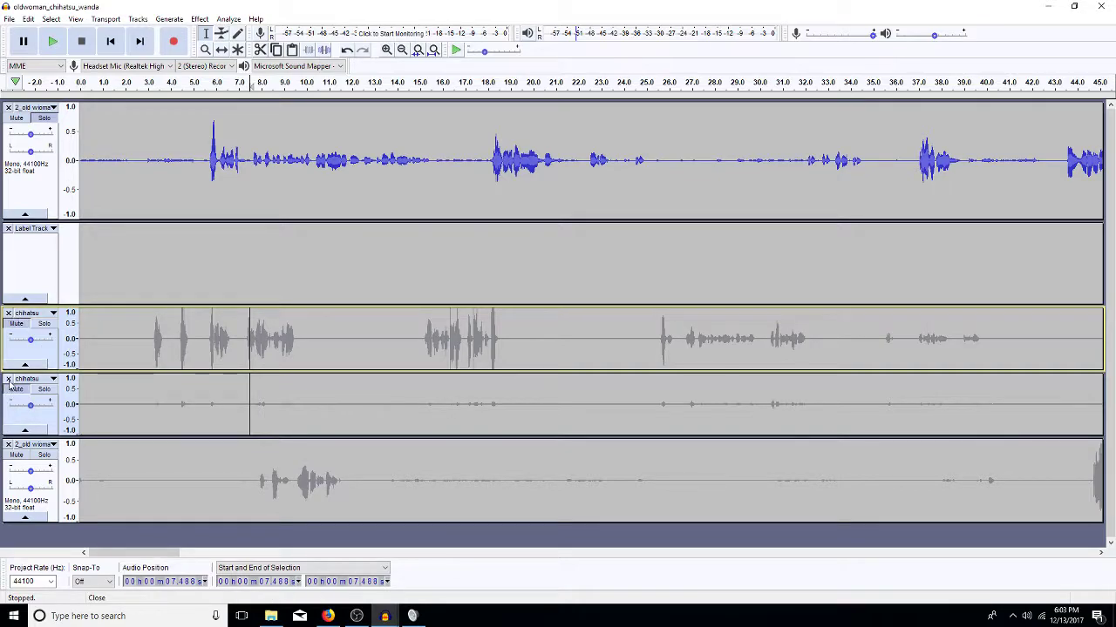
left_click(8, 379)
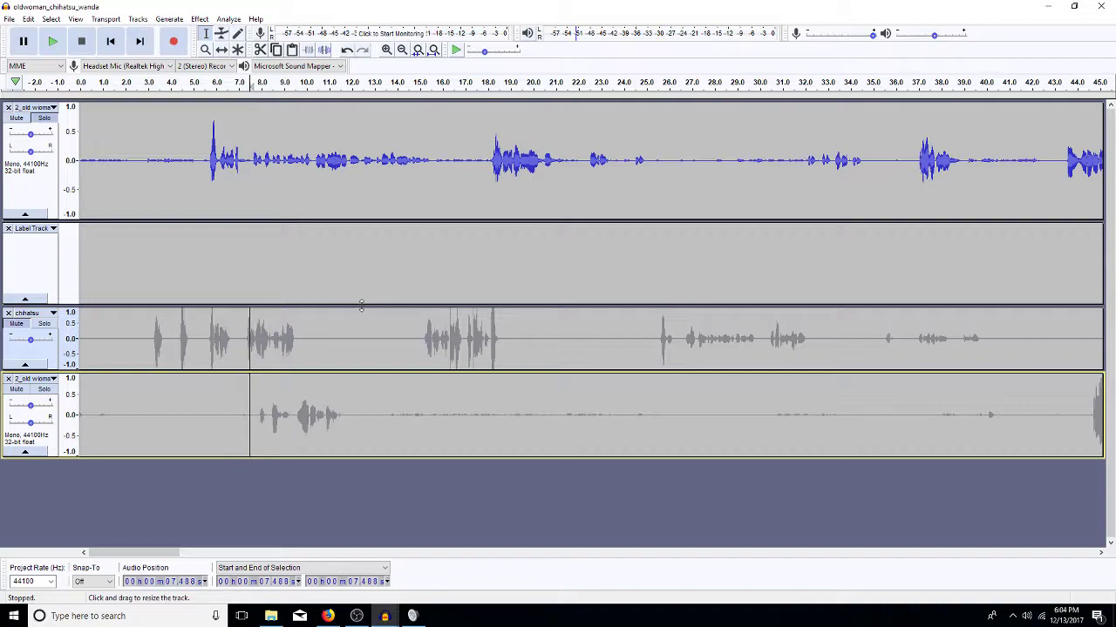
Reduce the label track's height and apply a 300 Hz High Pass Filter with 6 dB rolloff to the top track and the chihatsu track
left_click_drag(360, 308, 350, 261)
double_click(299, 185)
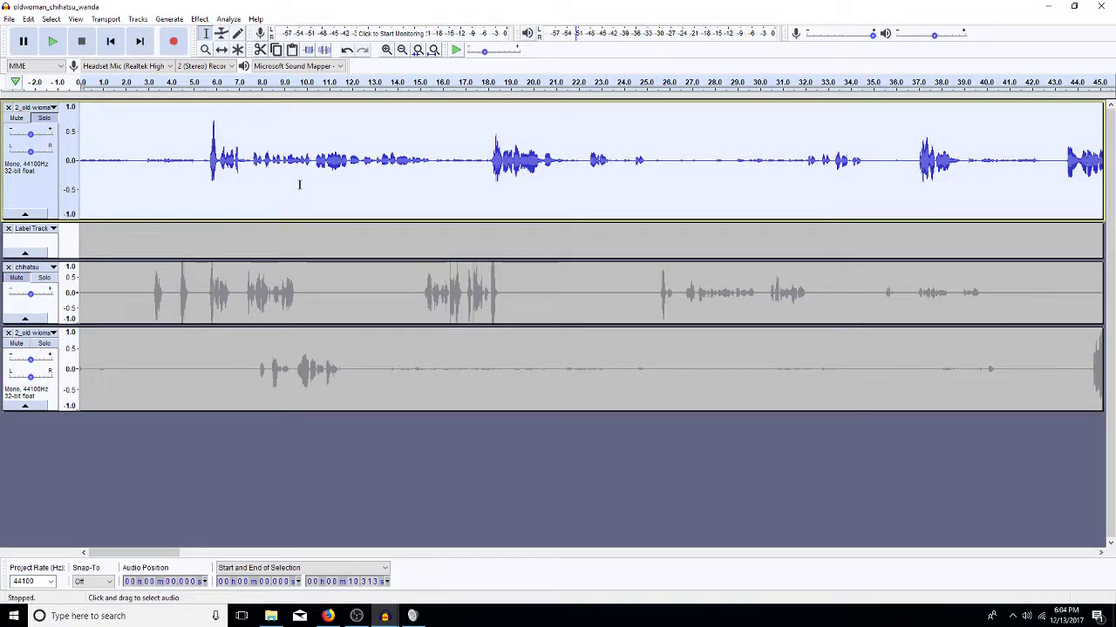
key("ctrl+r")
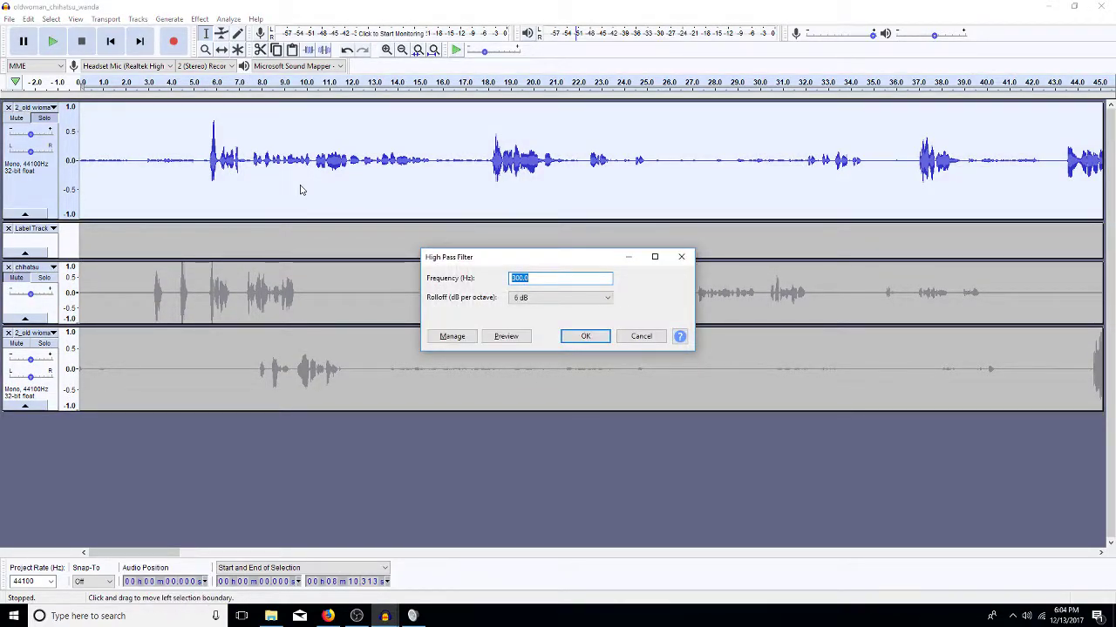
key("Return")
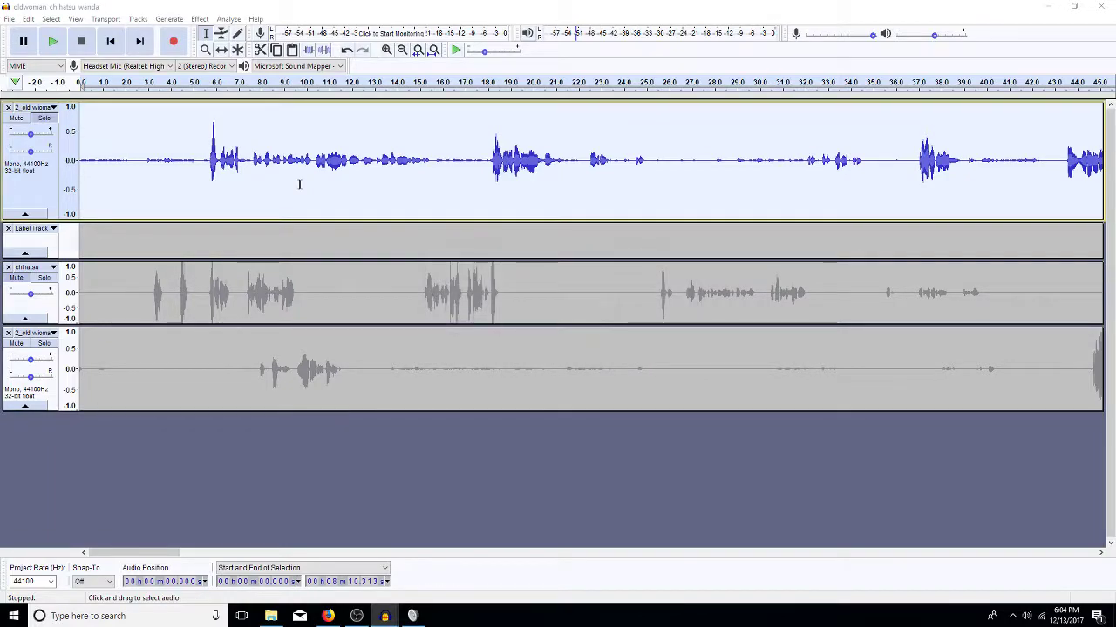
double_click(362, 296)
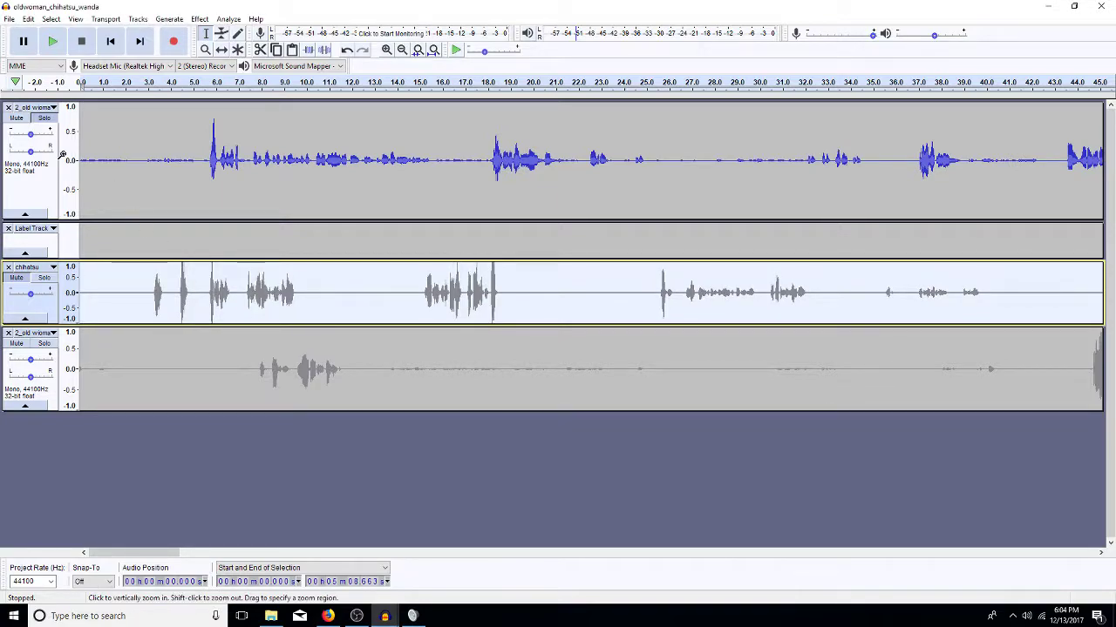
Turn off solo on the top track and unmute the chihatsu track
left_click(43, 117)
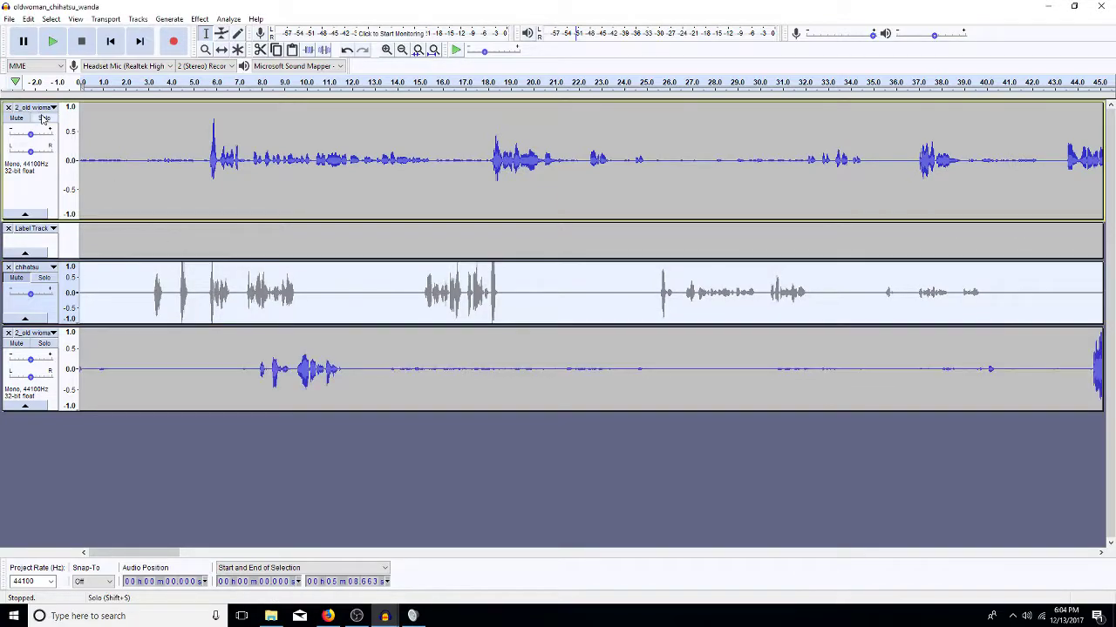
left_click(33, 266)
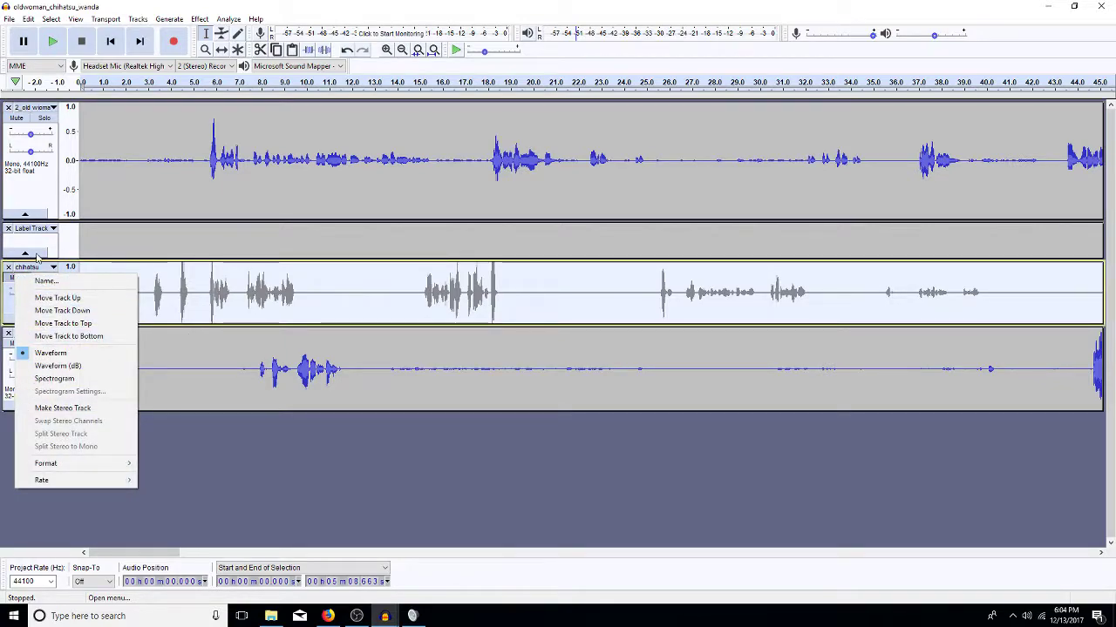
key("Escape")
Apply the same high pass filter to the pasted clip and delete its speech from about 7.8 to 11.5 s and its loud end burst
double_click(322, 369)
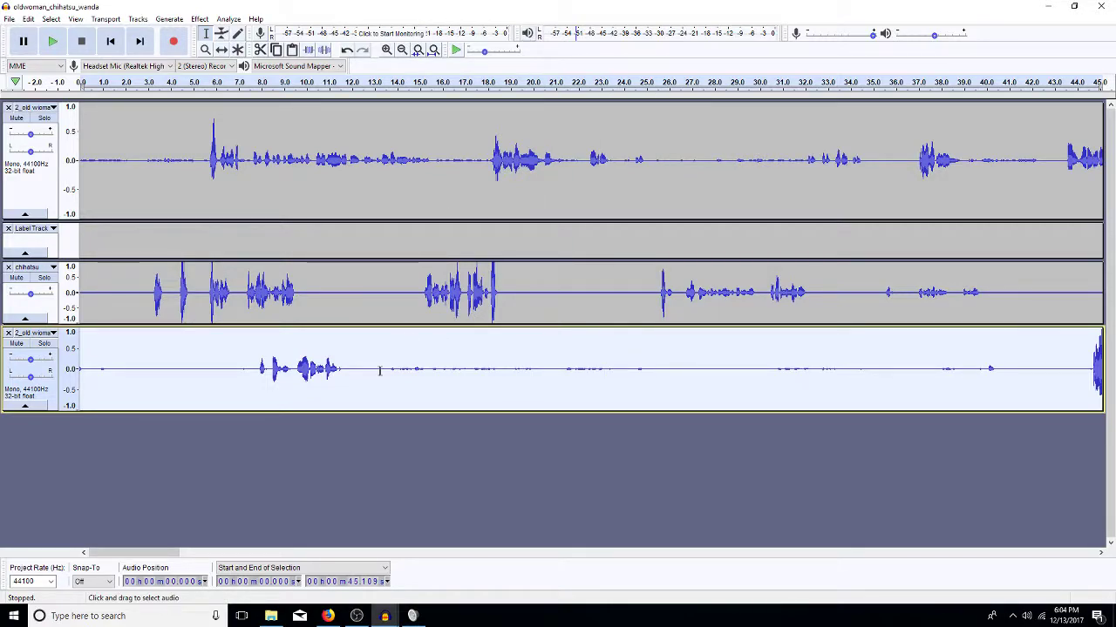
left_click_drag(258, 371, 342, 373)
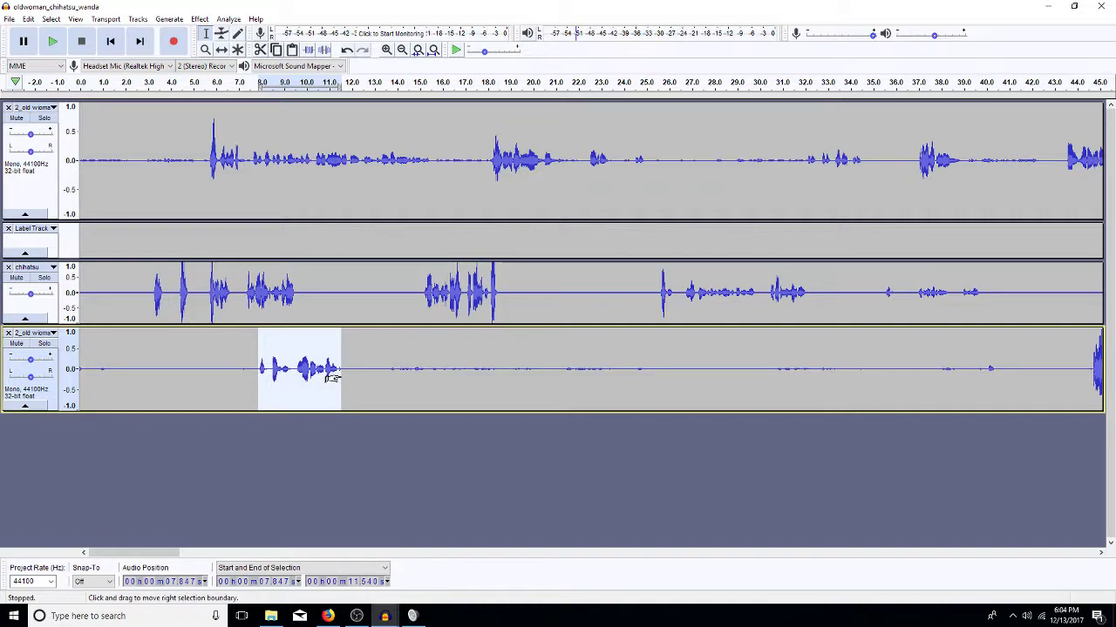
key("Delete")
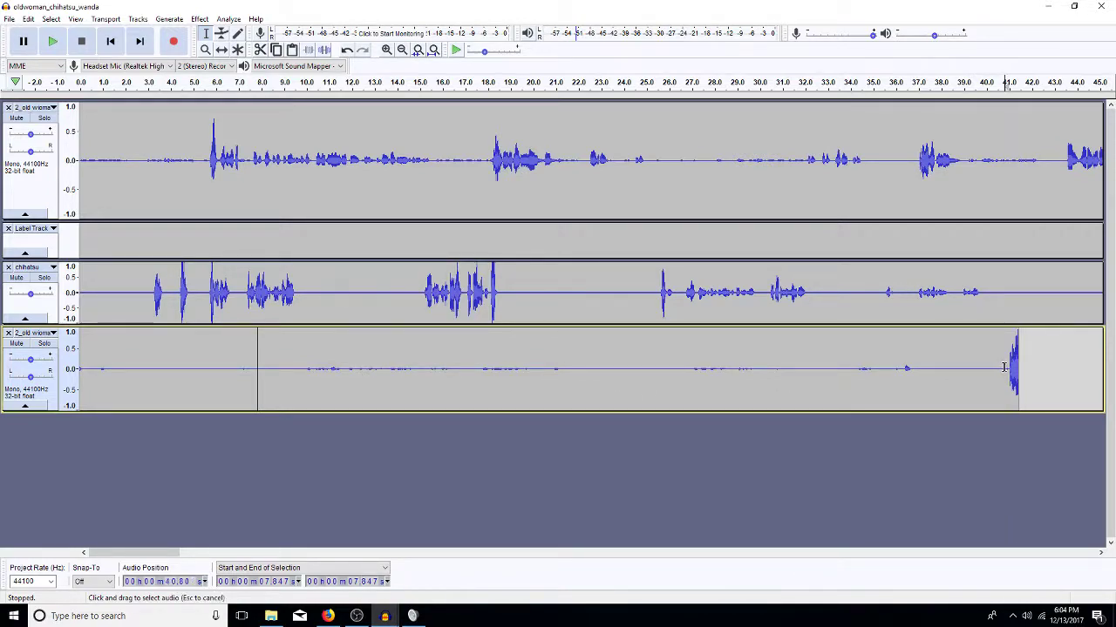
left_click_drag(1004, 367, 1018, 368)
key("Delete")
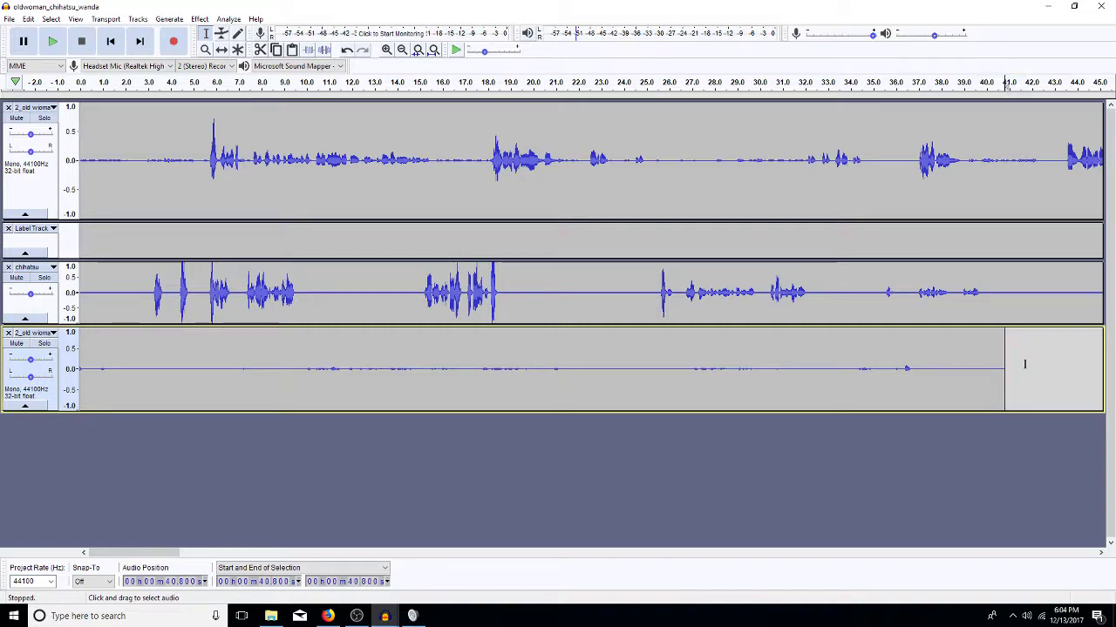
Duplicate the trimmed clip's whole track and amplify the upper copy with the Amplify effect
double_click(575, 400)
key("ctrl+d")
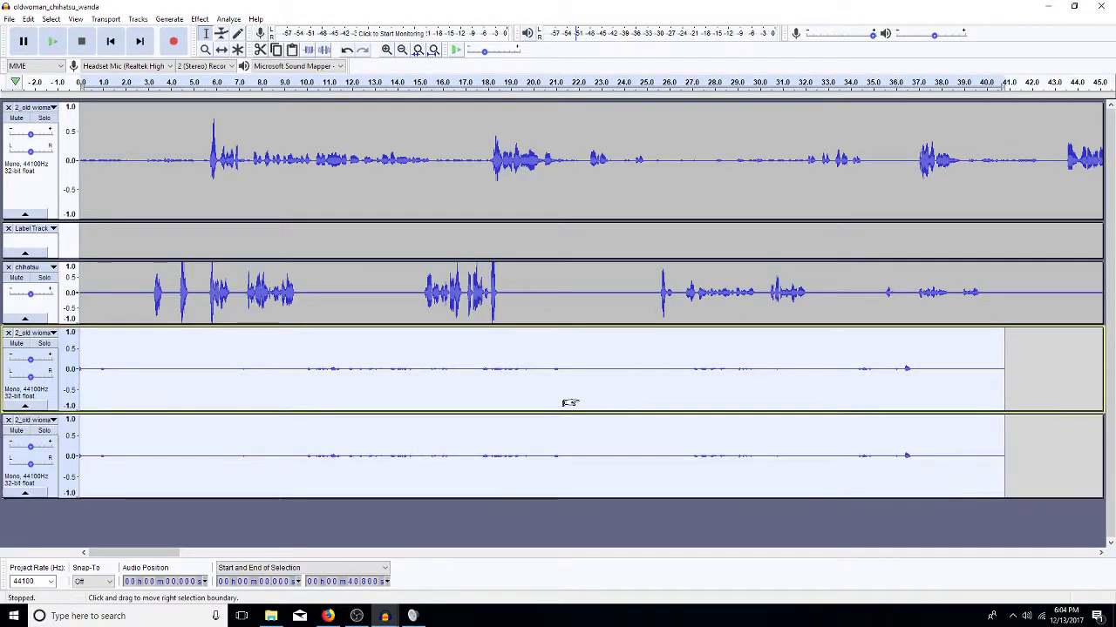
double_click(523, 381)
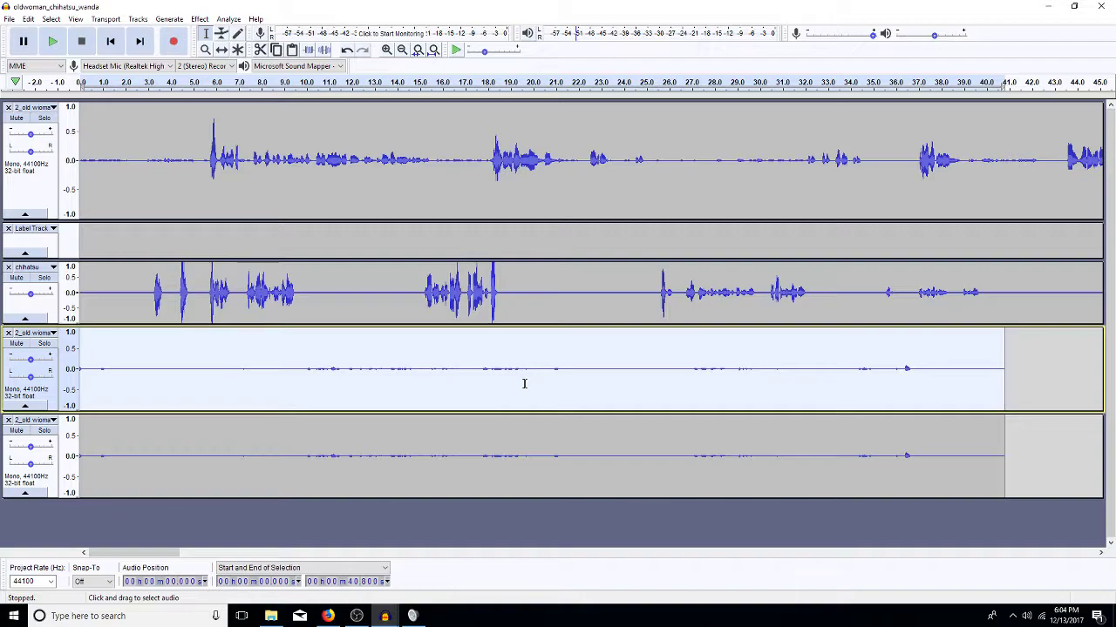
key("alt+c")
key("a")
key("Return")
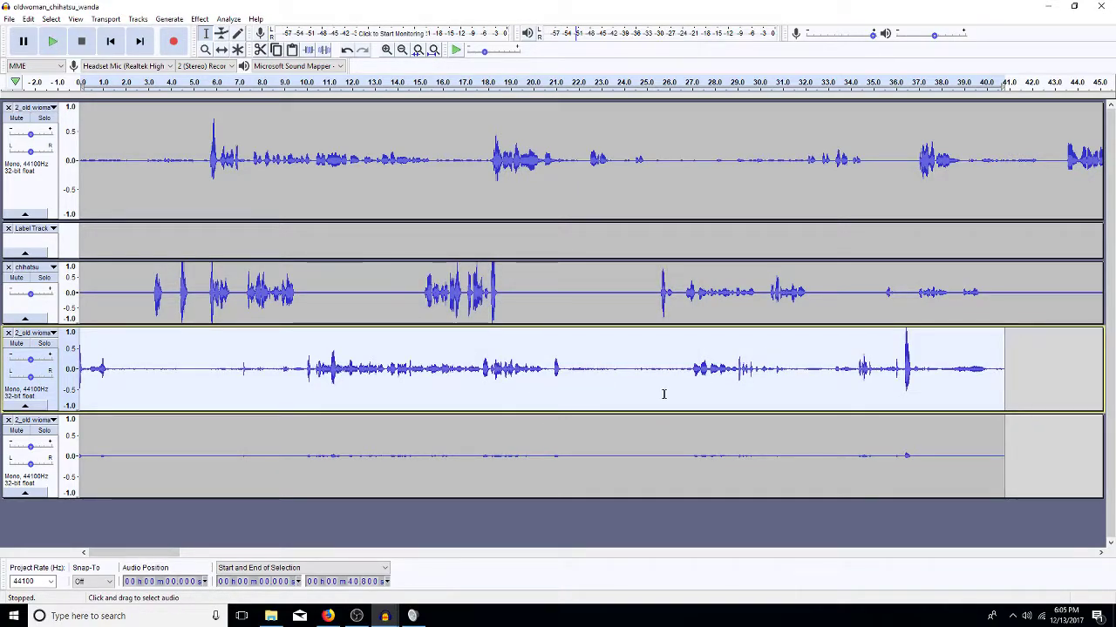
Delete the section from about 5.6 to 24 s from both copies of the clip
left_click_drag(208, 375, 621, 409)
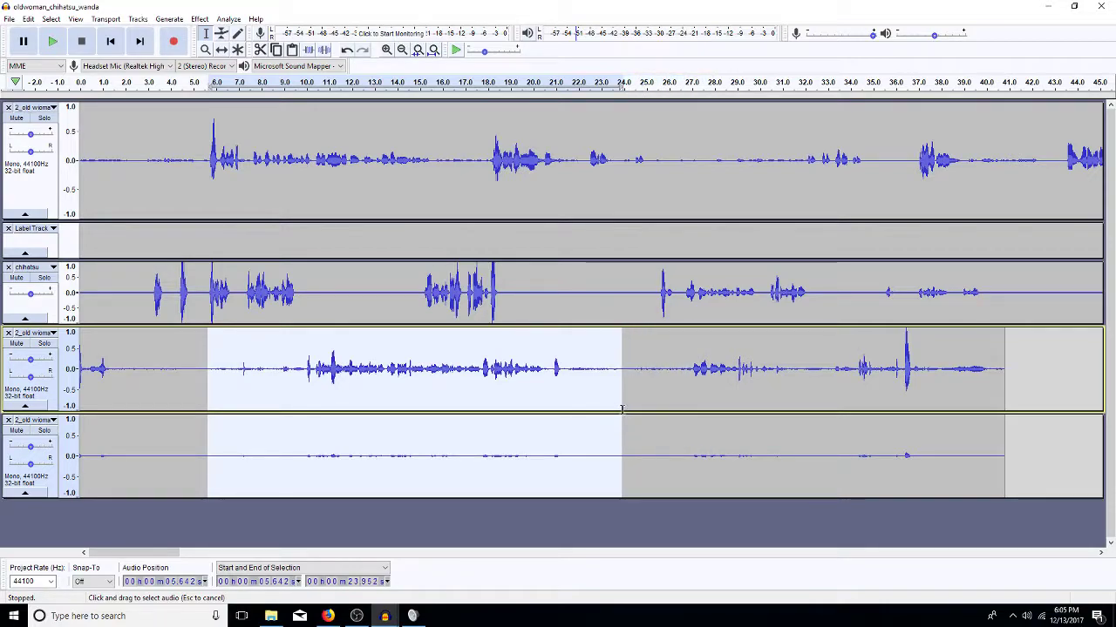
key("Delete")
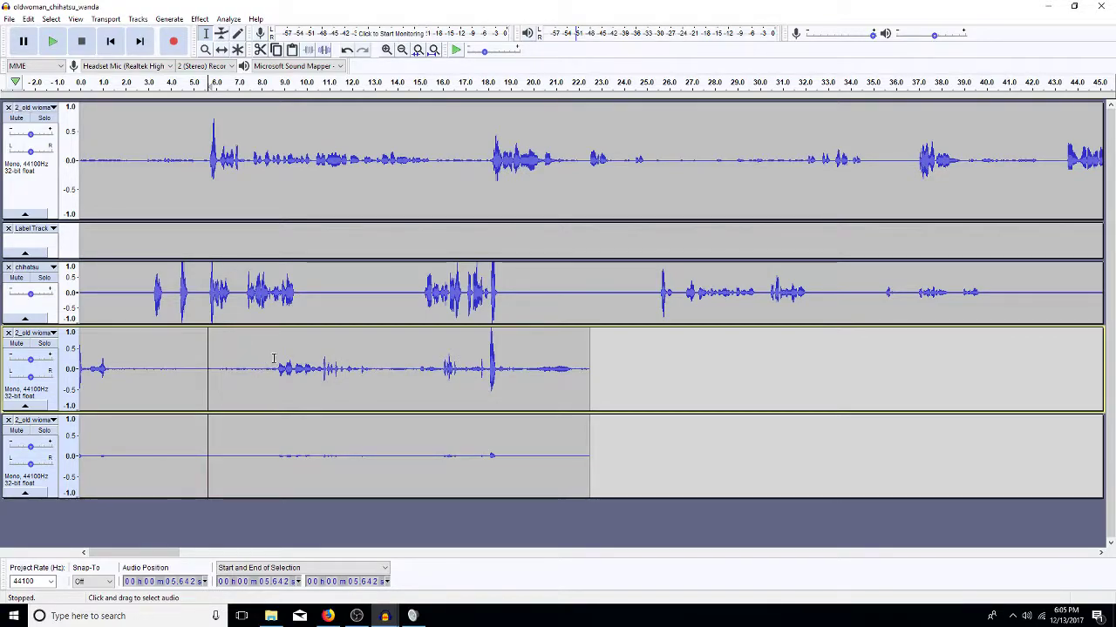
Undo the last deletion and instead delete about 6 to 21.2 s and the resulting first 1.4 s from both copies of the clip
key("ctrl+z")
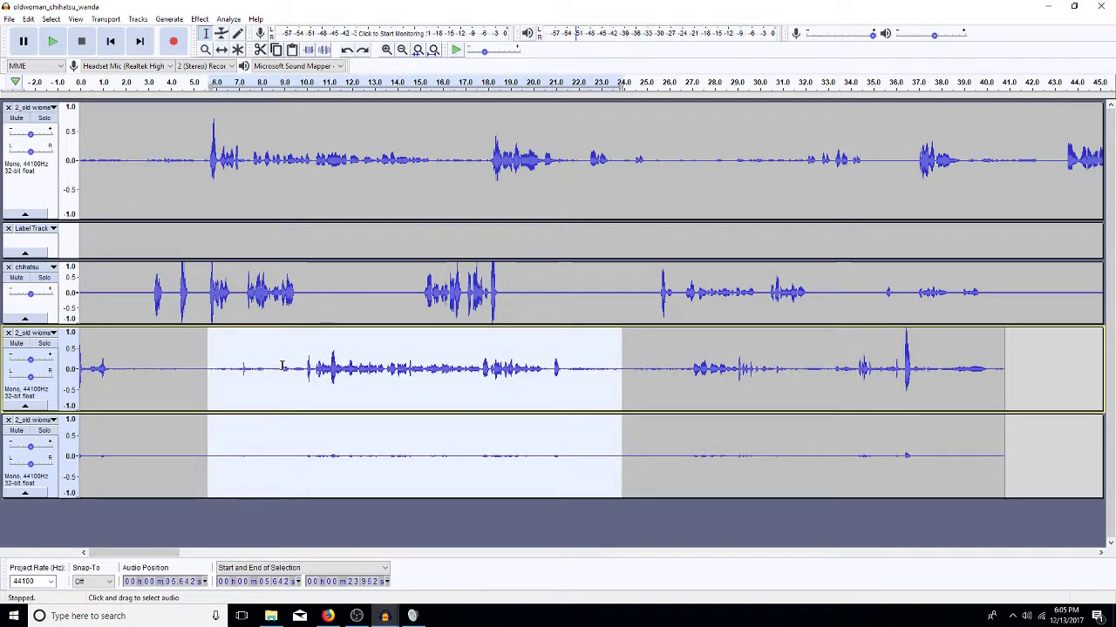
left_click(310, 359)
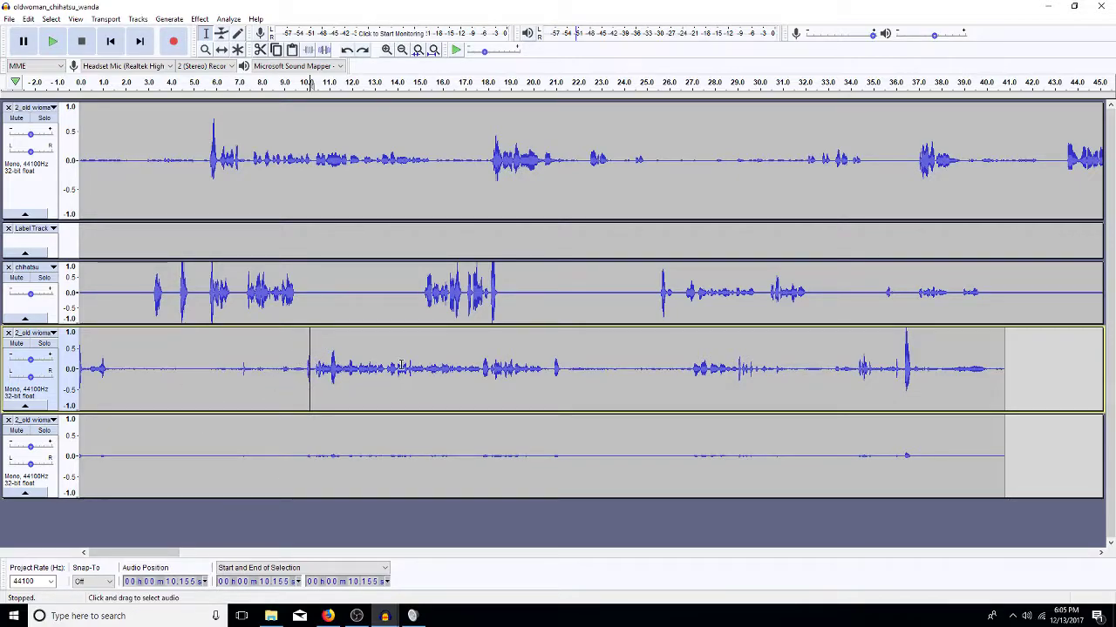
left_click_drag(560, 384, 211, 391)
key("Delete")
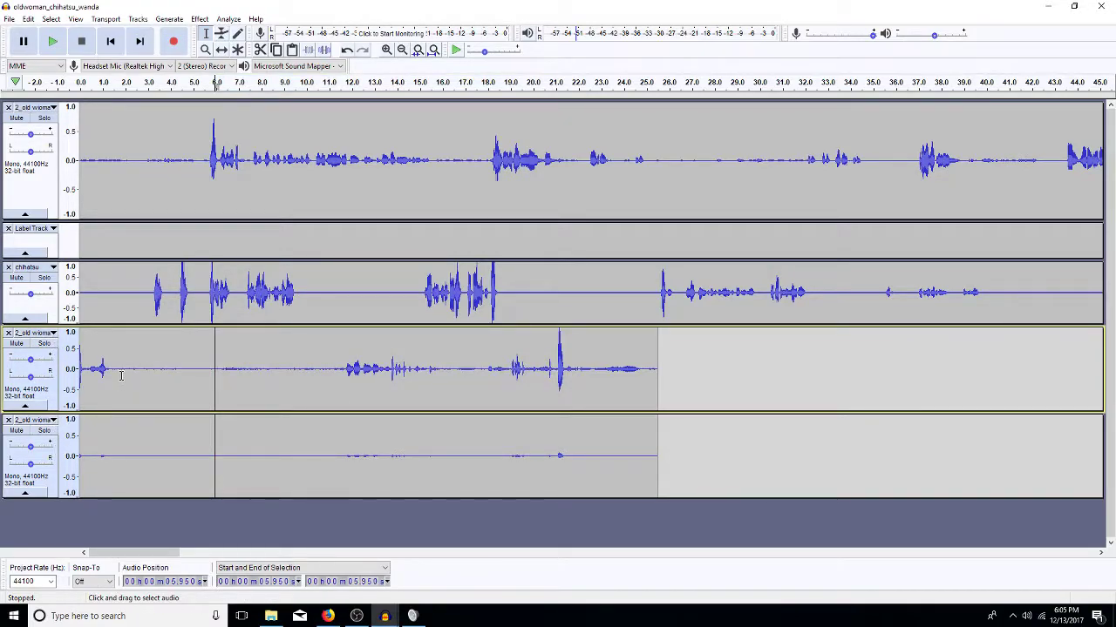
left_click_drag(111, 393, 78, 471)
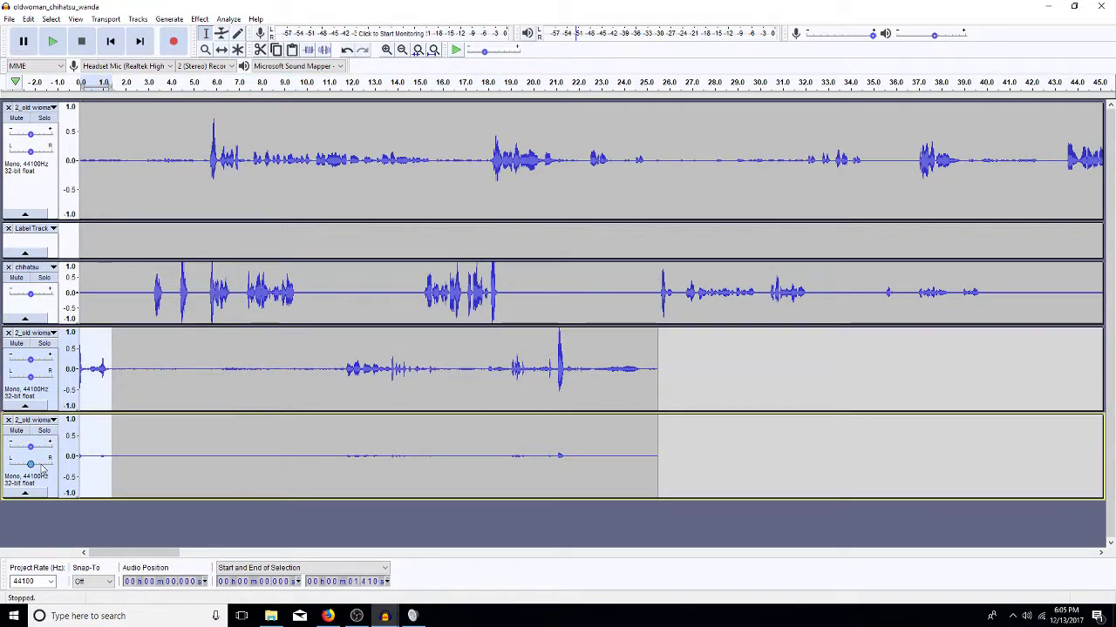
key("Delete")
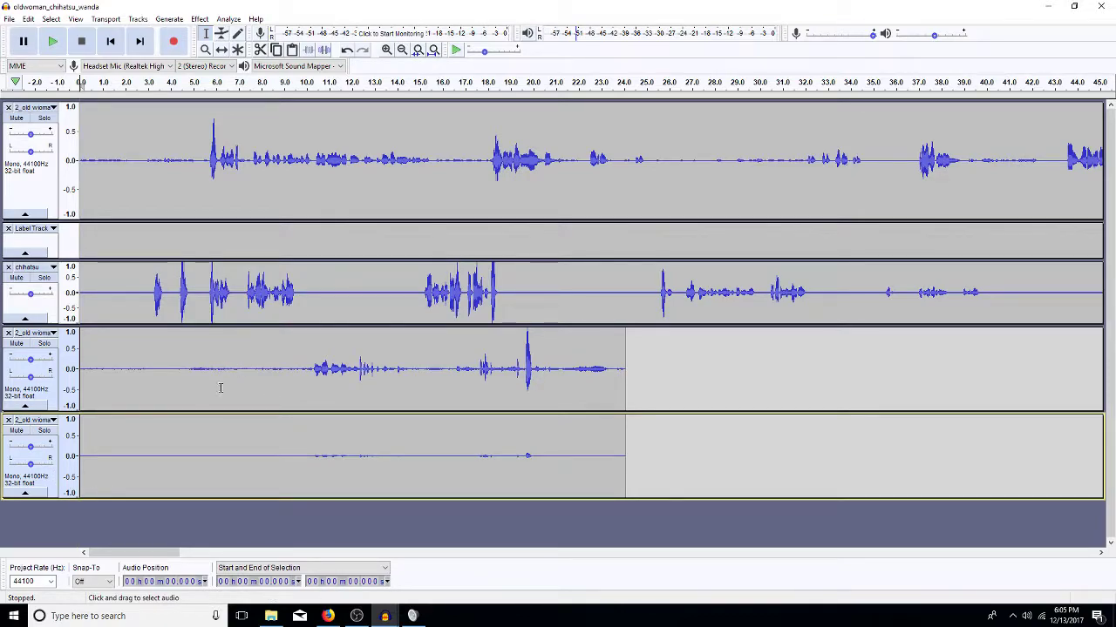
Rename the amplified upper copy's track as smpole and the quiet lower copy's track as final
left_click(53, 333)
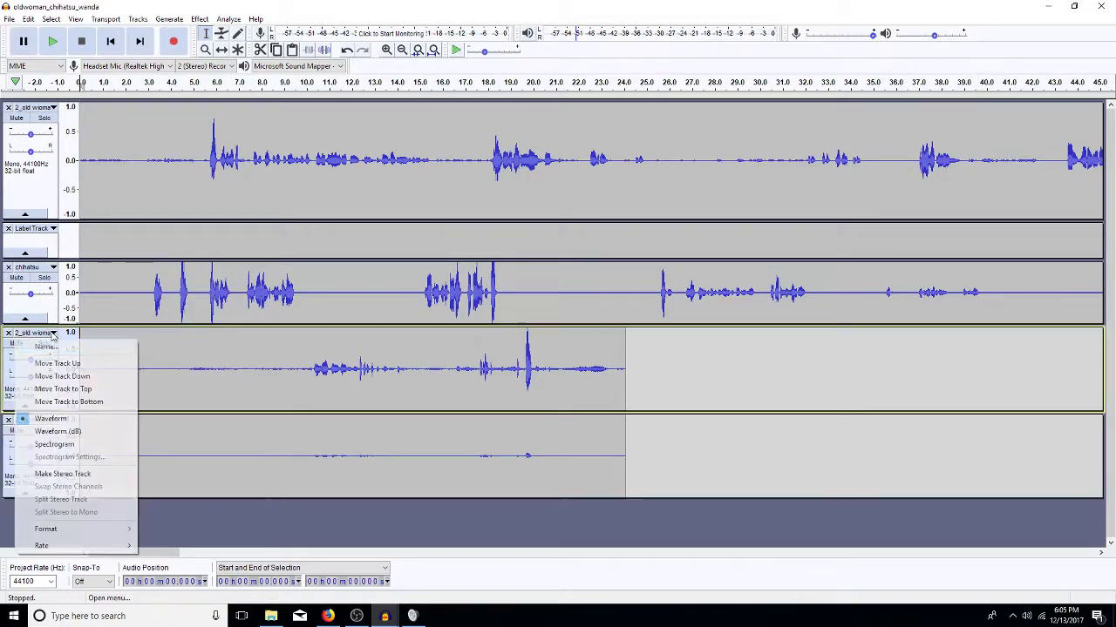
left_click(43, 347)
type("smpolit")
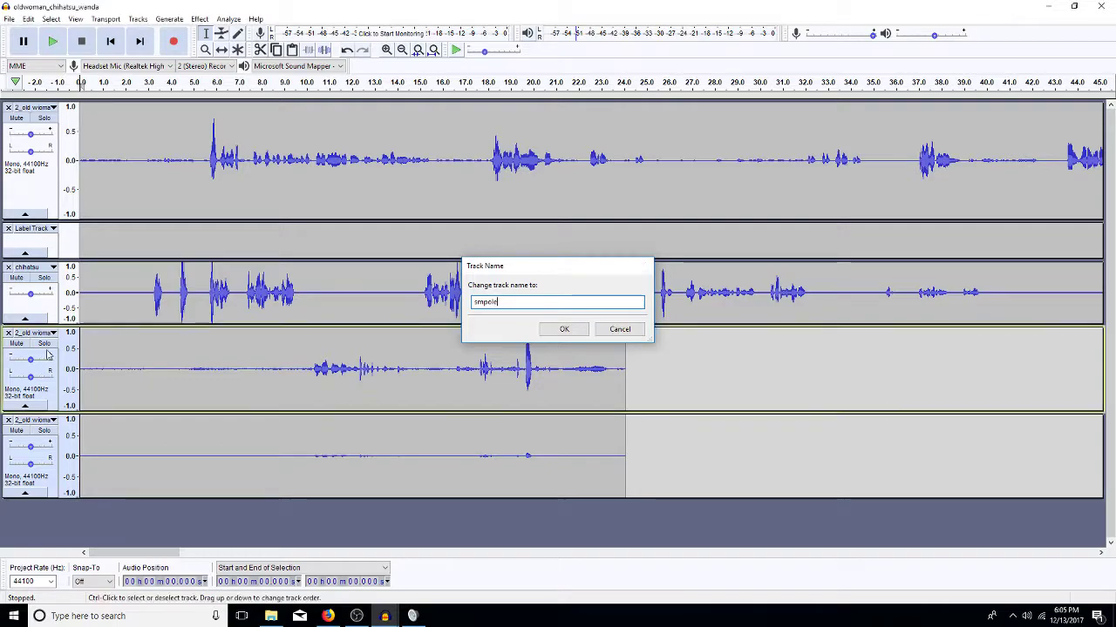
key("Return")
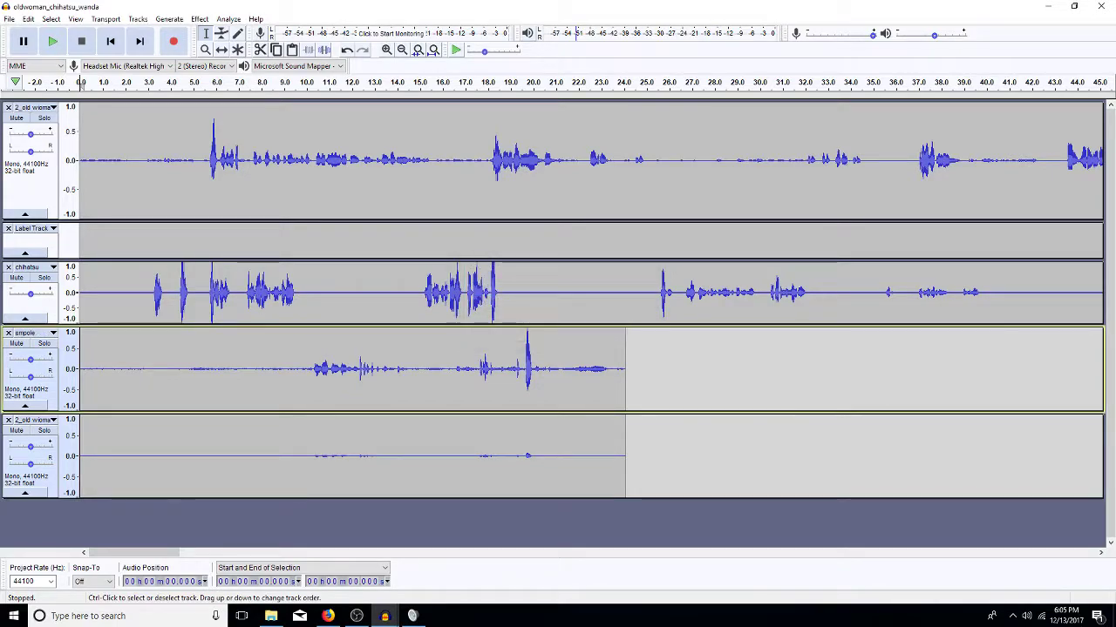
left_click(52, 421)
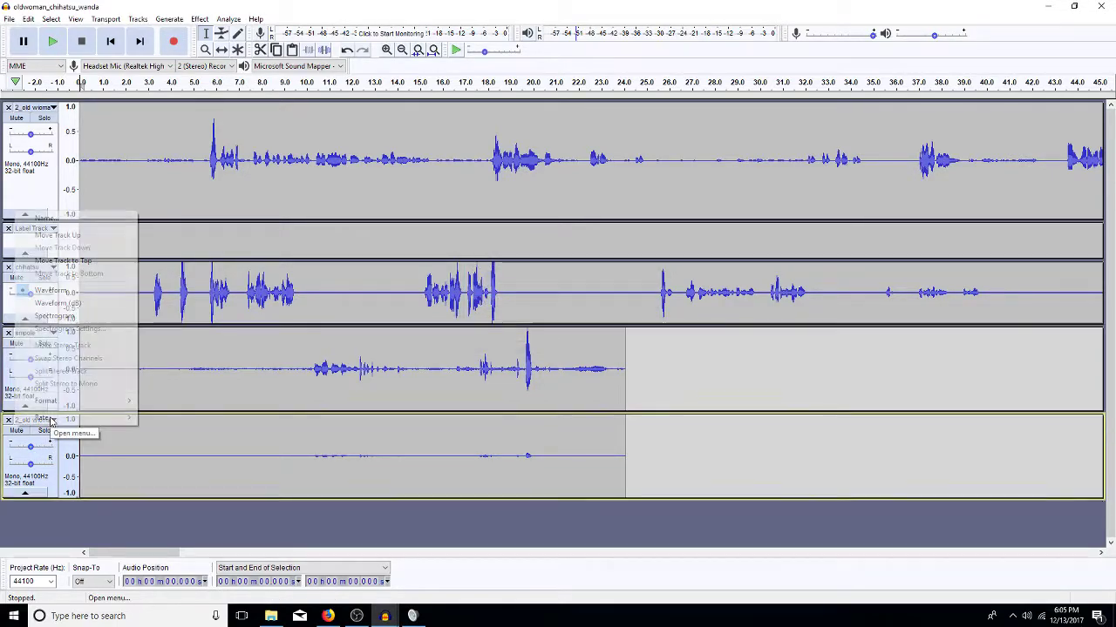
left_click(47, 219)
type("final")
key("Return")
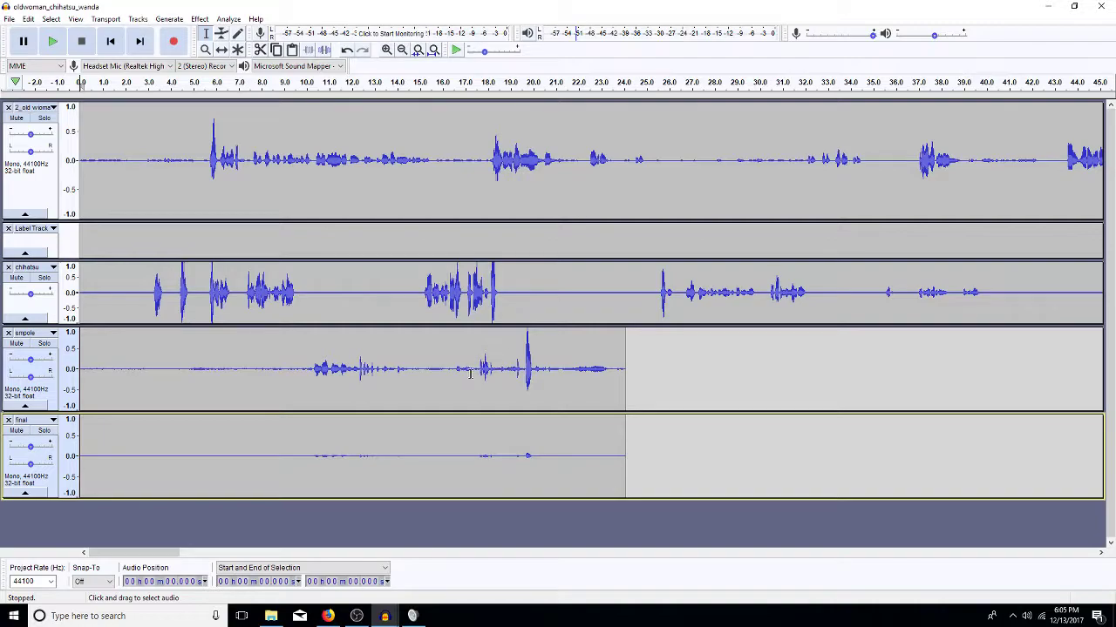
Delete the sections from about 16.7 to 23.3 s and 10.1 to 14.6 s from both the smpole and final tracks
left_click_drag(607, 369, 459, 410)
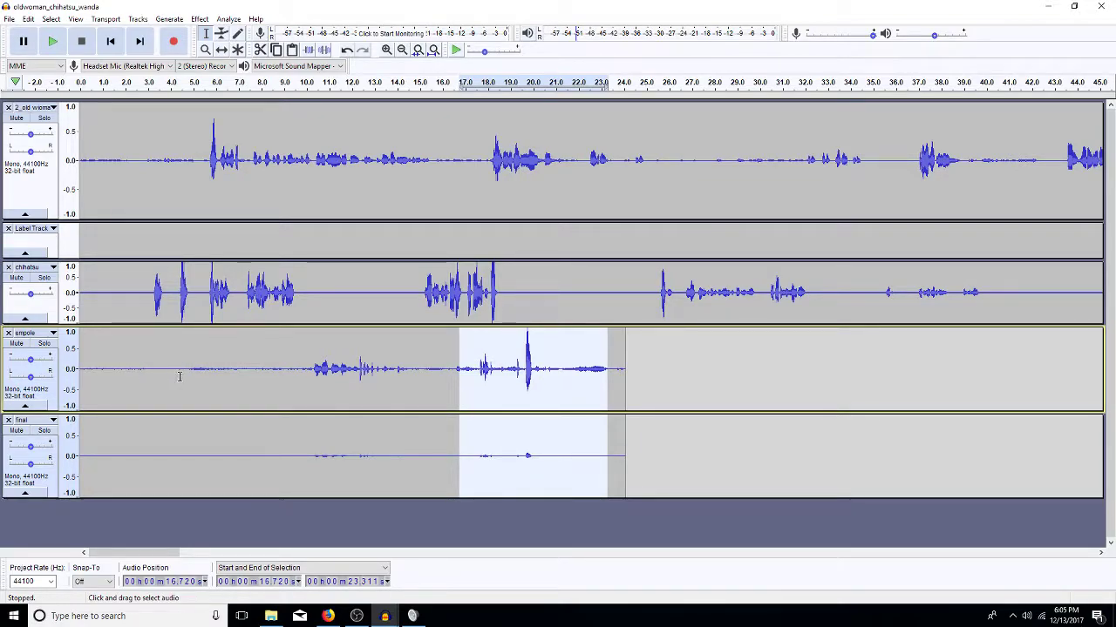
key("Delete")
left_click_drag(409, 365, 311, 440)
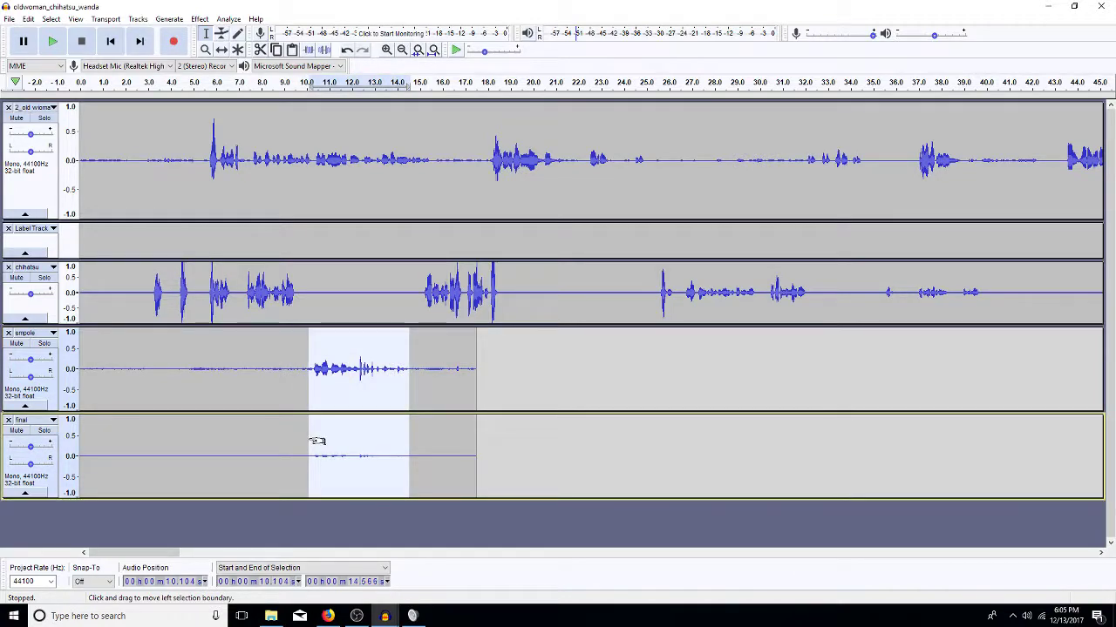
key("Delete")
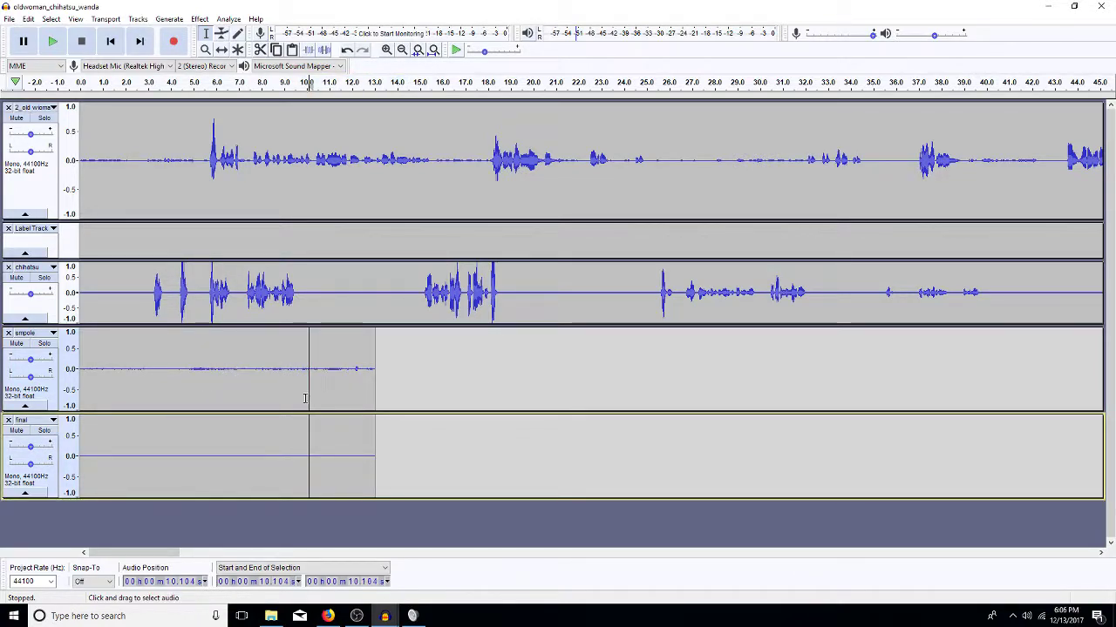
Repeat the Amplify effect on the whole smpole clip
double_click(223, 381)
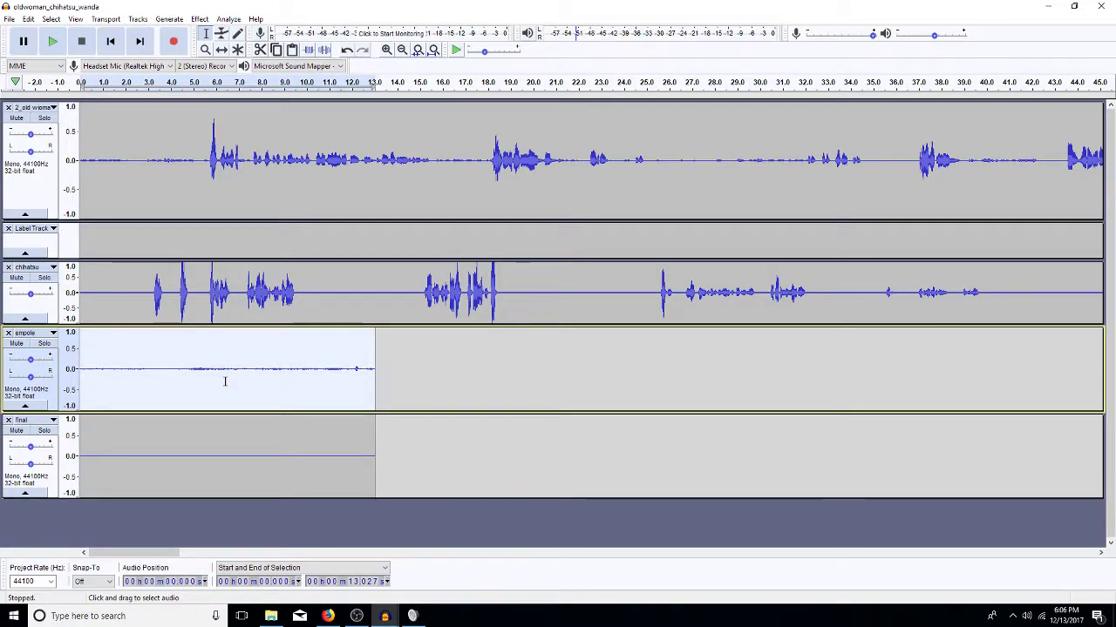
key("ctrl+r")
key("Return")
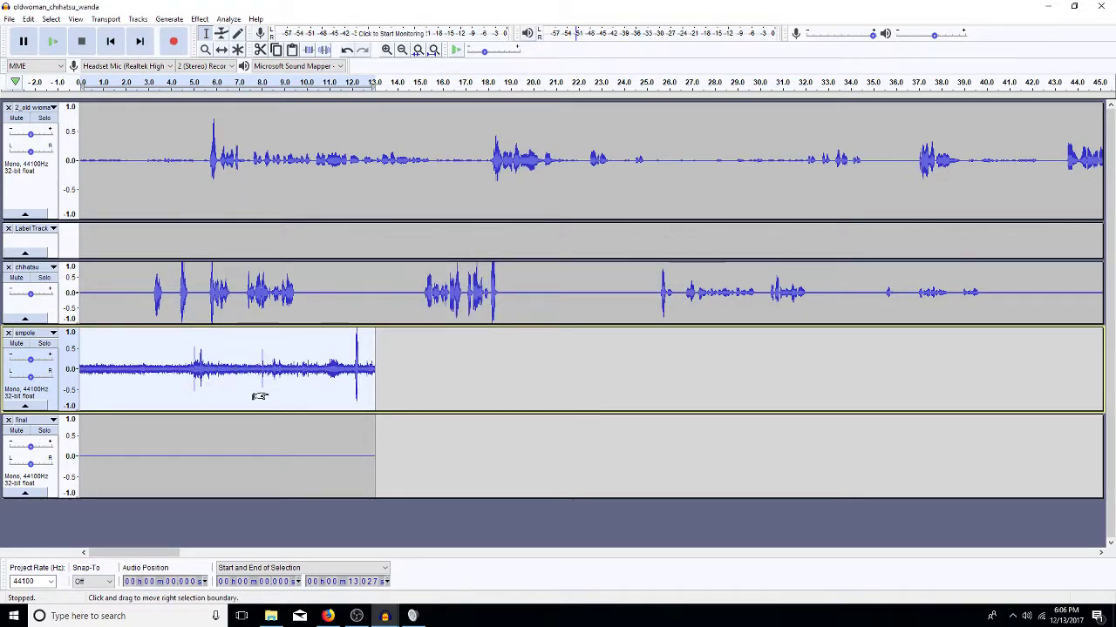
Delete about 5 to 6.2 s and then everything from about 6.7 s onward from both the smpole and final tracks
key("ctrl+e")
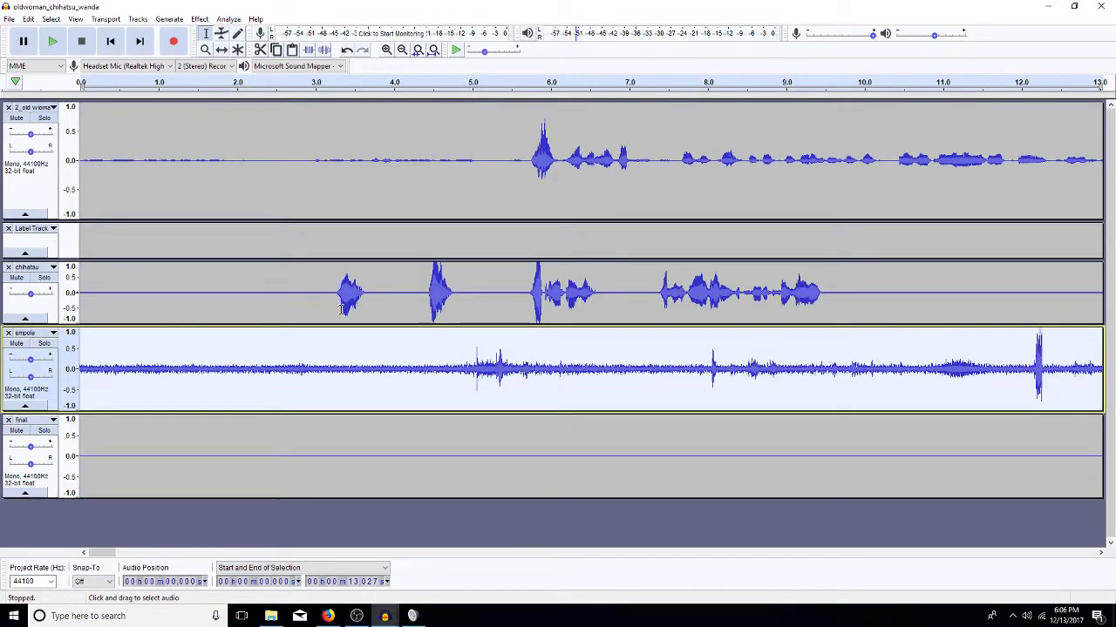
left_click_drag(471, 366, 563, 436)
key("Delete")
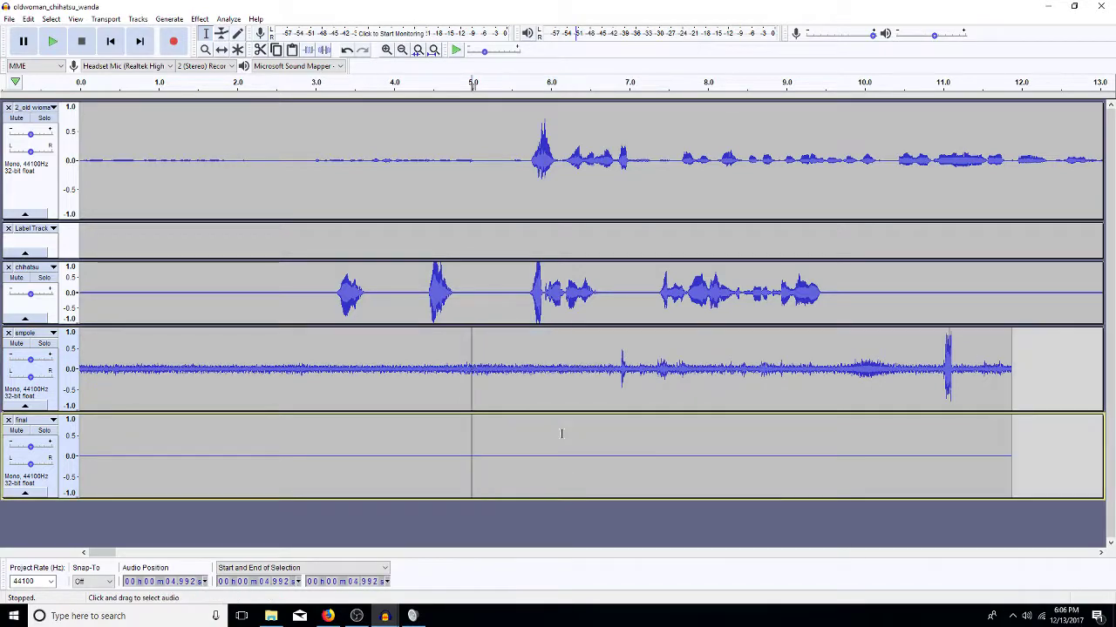
left_click_drag(602, 370, 1009, 361)
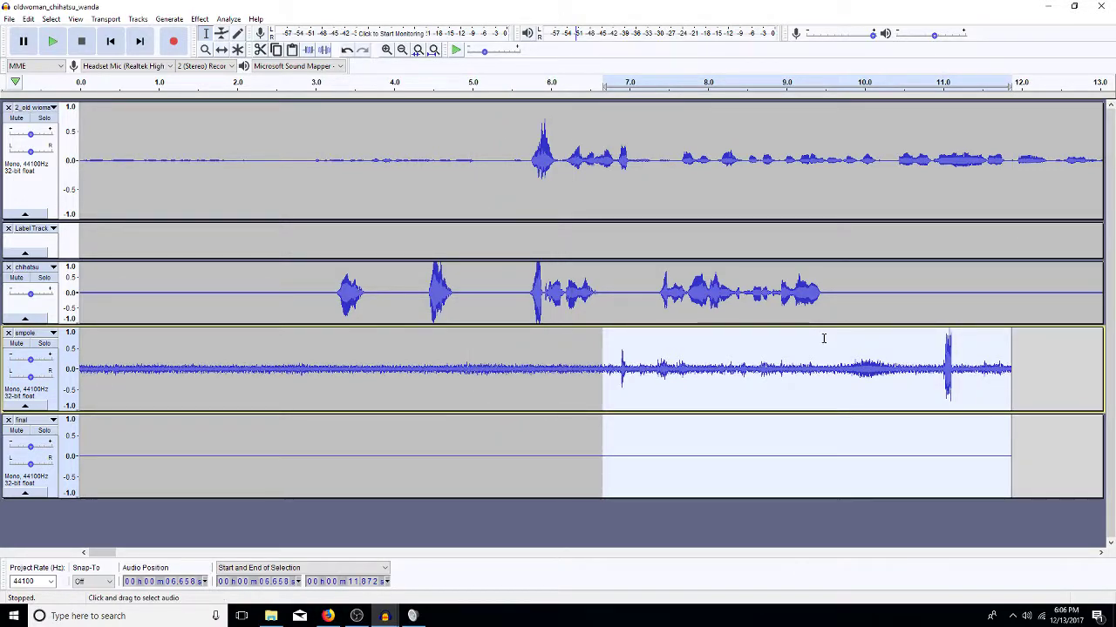
key("Delete")
Amplify the shortened smpole clip once more
double_click(390, 372)
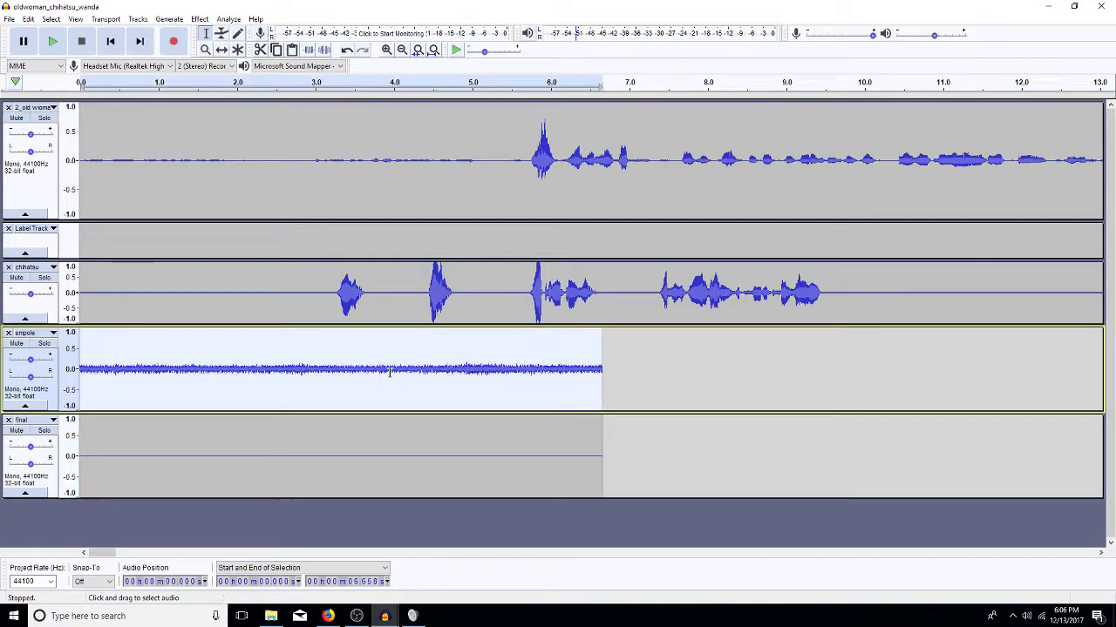
key("ctrl+r")
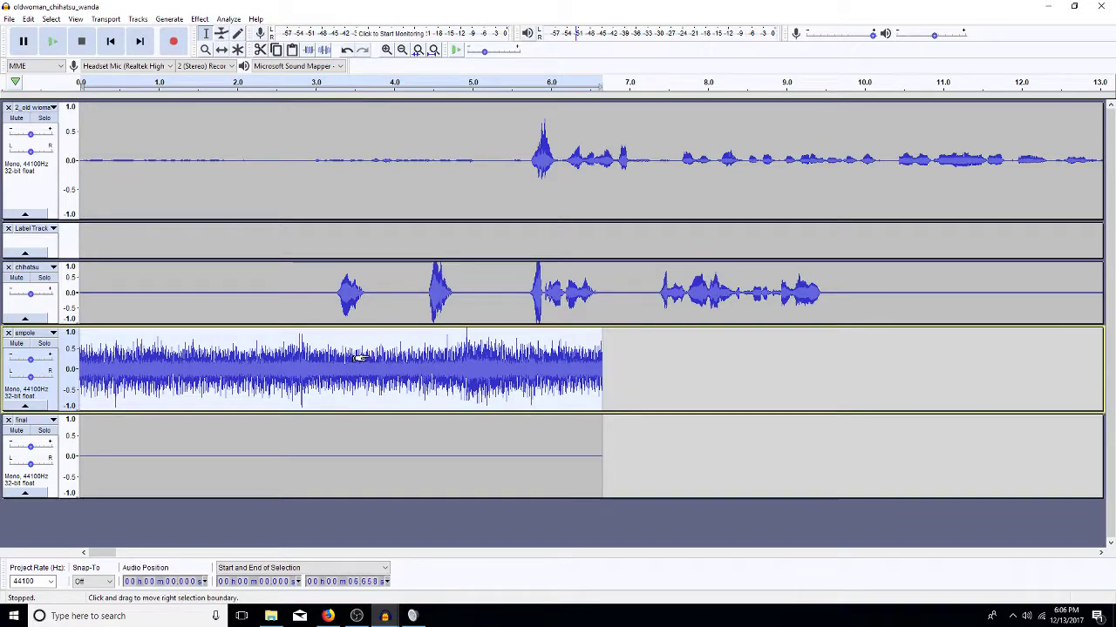
key("Return")
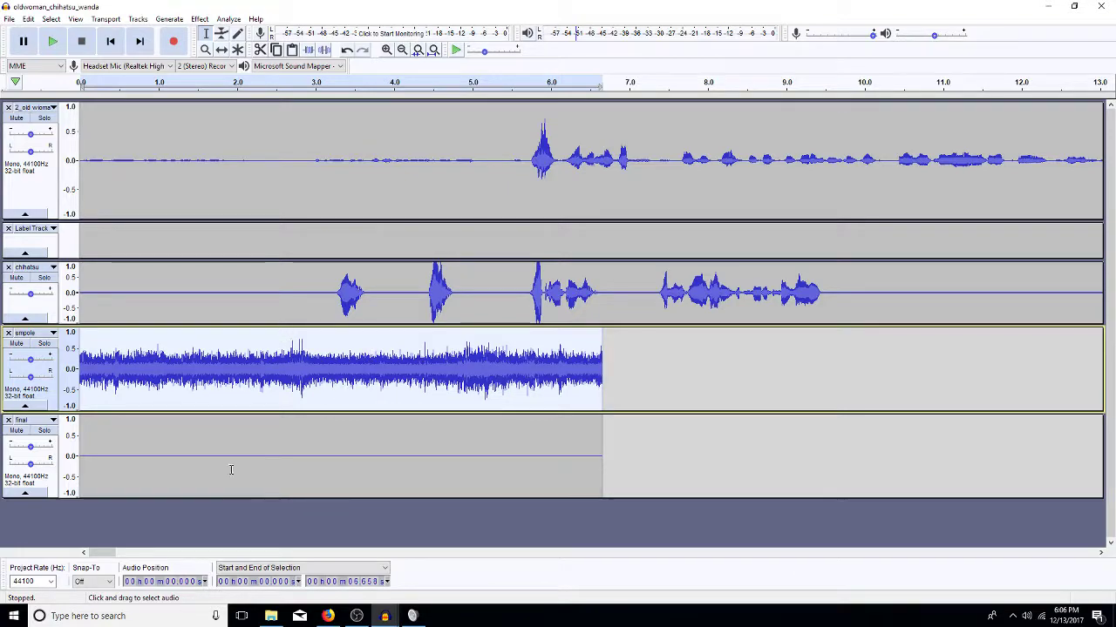
Delete the uneven spots at about 0.3 to 0.6 s and 2 to 2.5 s from both the smpole and final tracks
left_click(192, 366)
left_click_drag(181, 457, 193, 458)
left_click(205, 455)
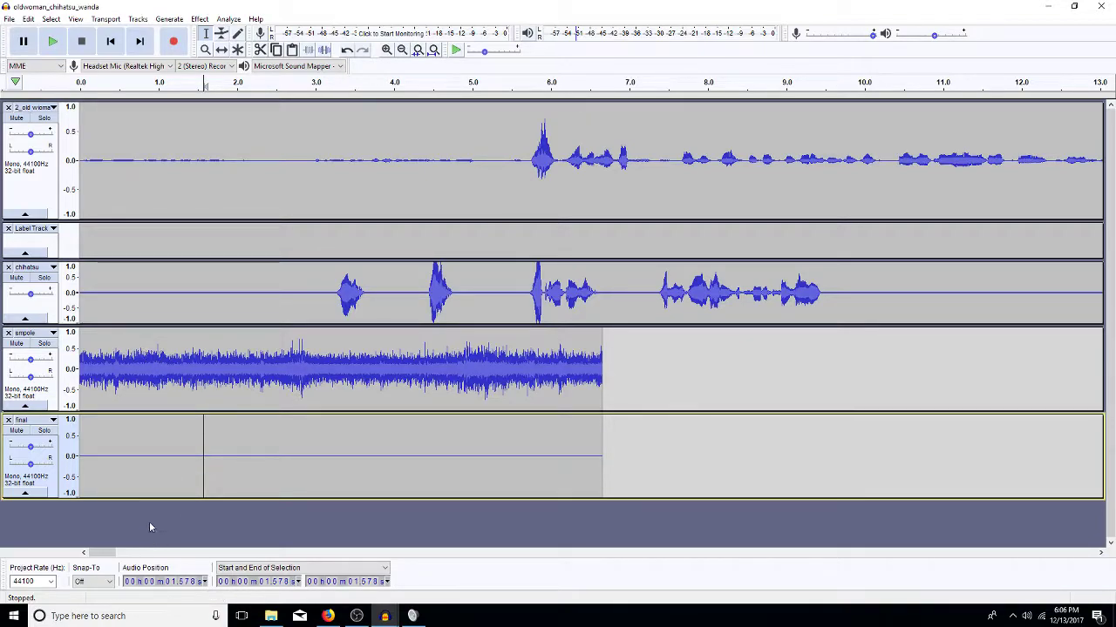
left_click_drag(124, 375, 103, 455)
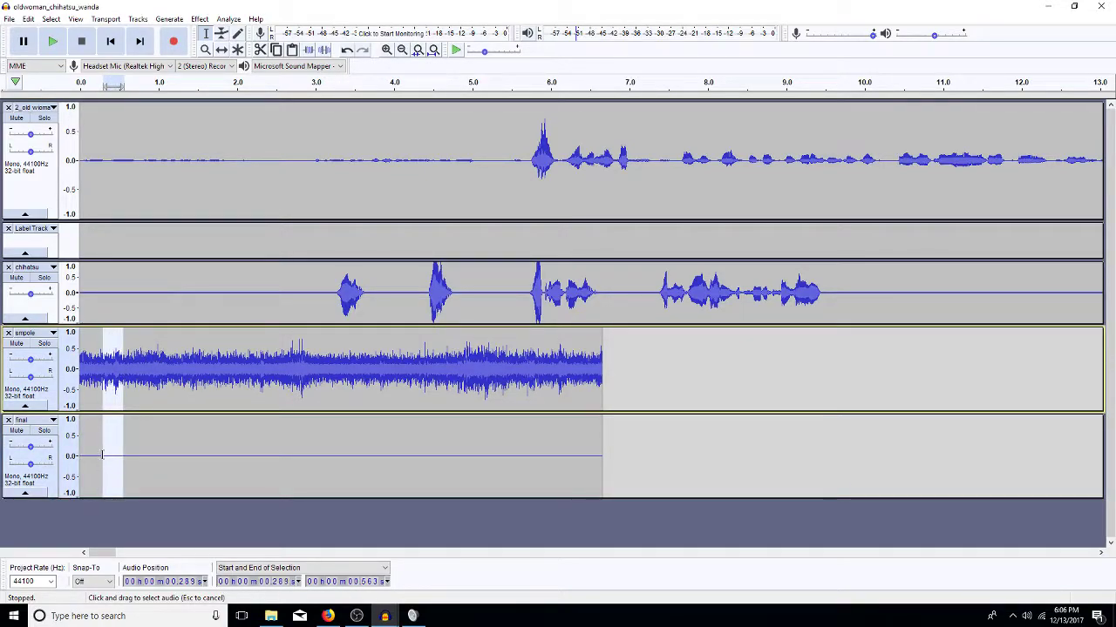
key("Delete")
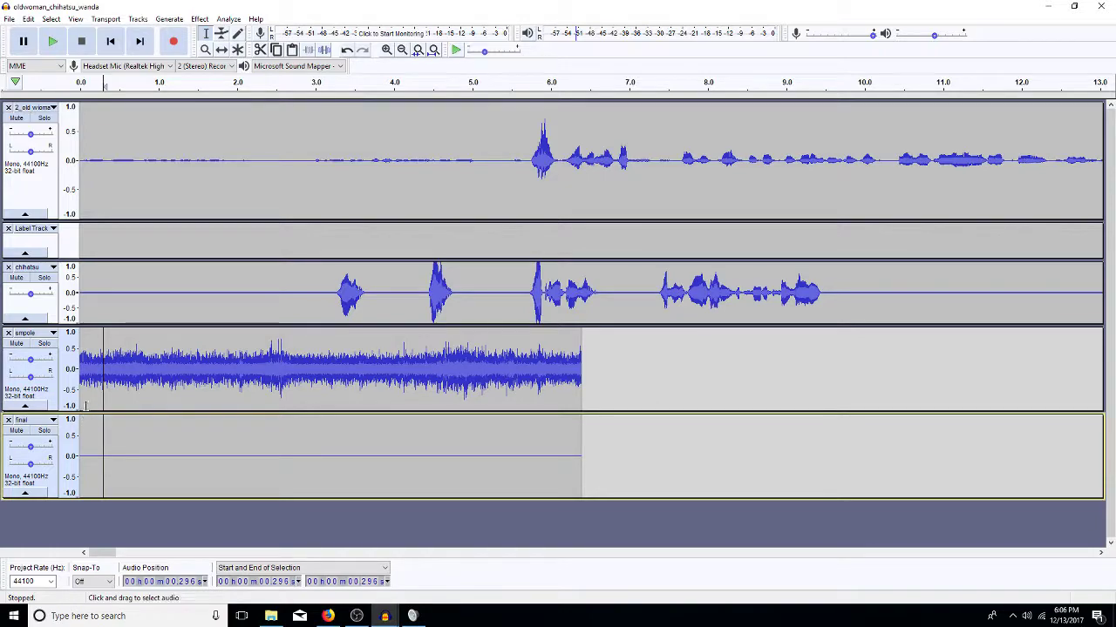
left_click_drag(236, 376, 250, 460)
key("Delete")
left_click_drag(250, 371, 276, 436)
key("Delete")
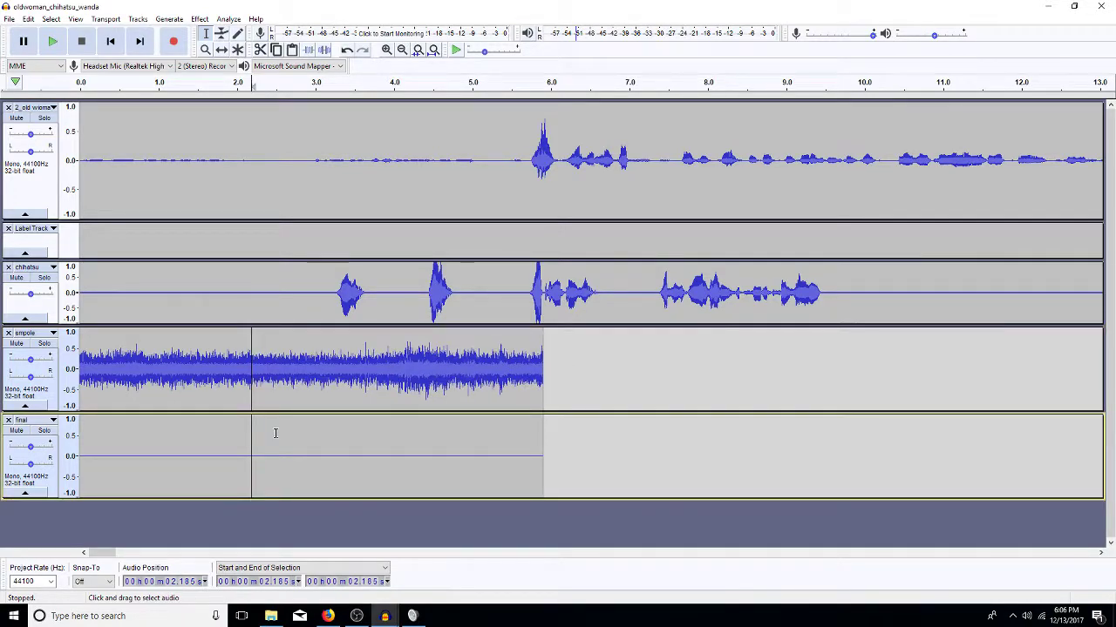
Remove short bits at about 3 s and 1.1 s and everything after about 3.25 s from both the smpole and final tracks
left_click_drag(317, 371, 327, 439)
key("Delete")
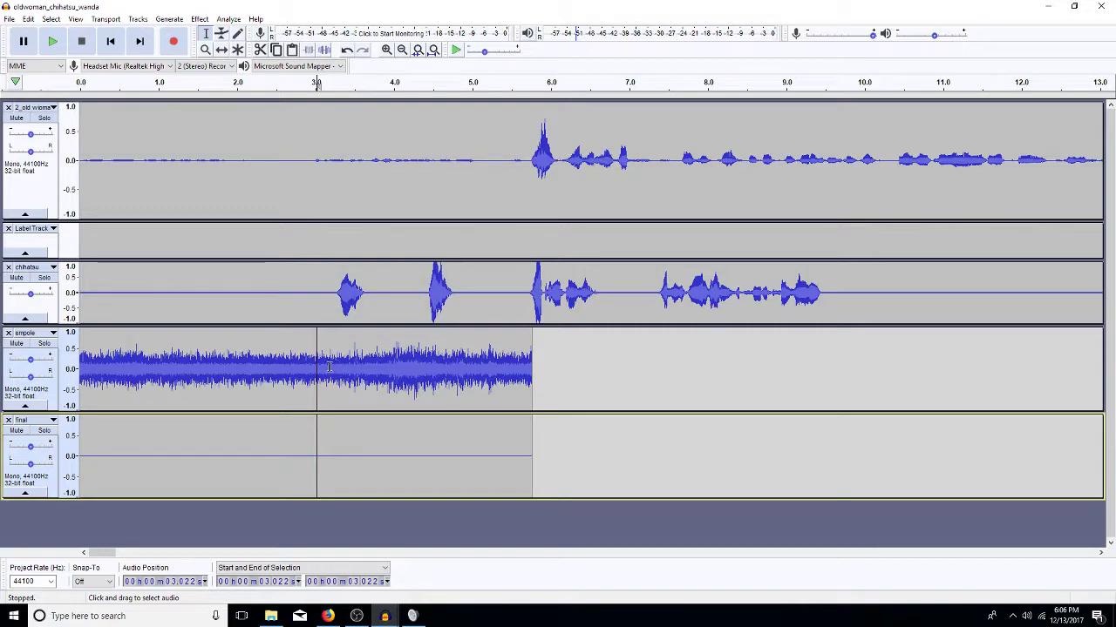
left_click_drag(334, 366, 567, 410)
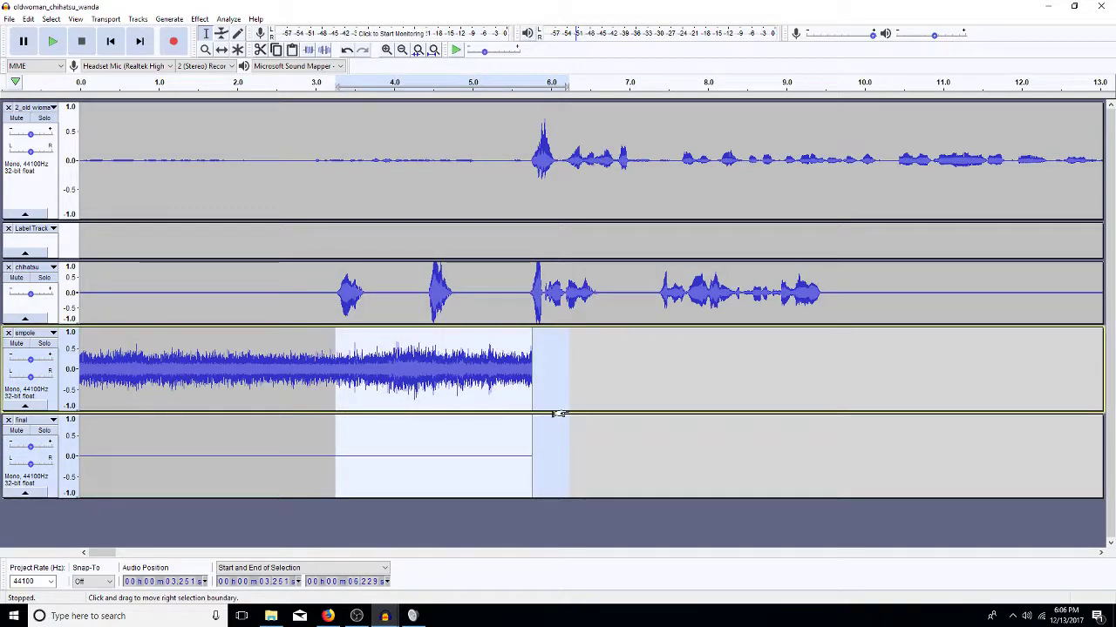
key("Delete")
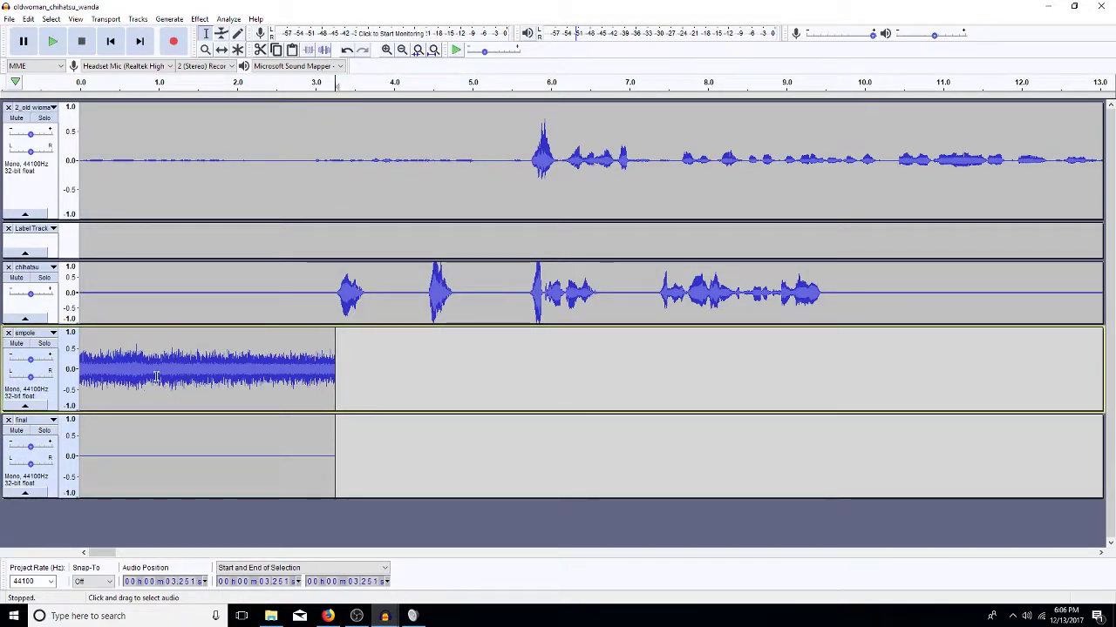
left_click_drag(178, 453, 169, 380)
key("Delete")
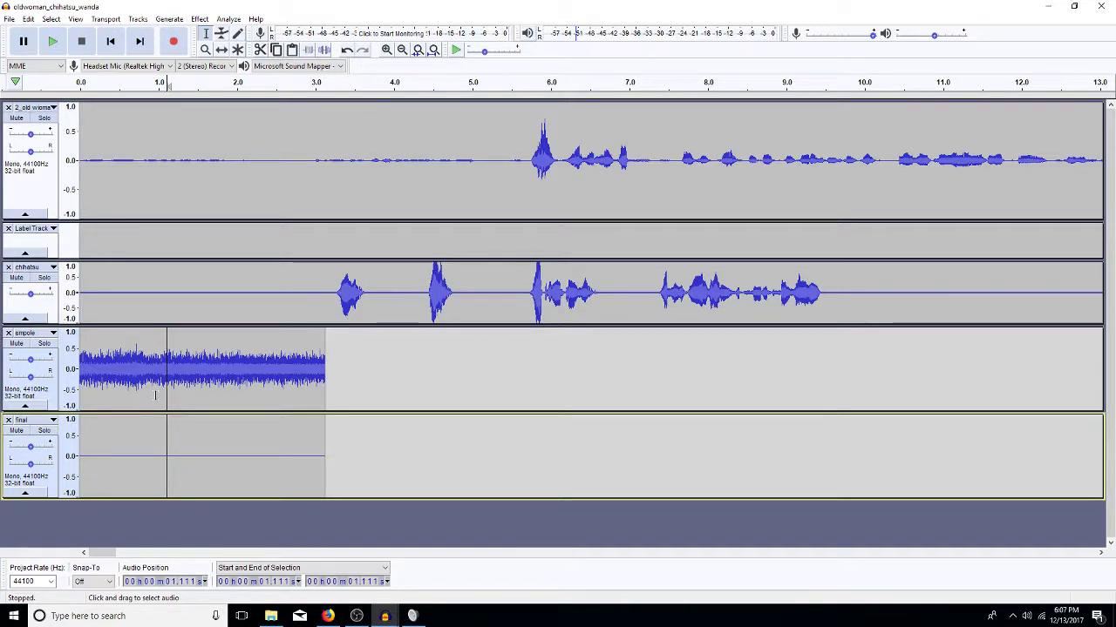
Try lengthening the final track by pasting a copy of its clip into it, and undo the paste
double_click(216, 459)
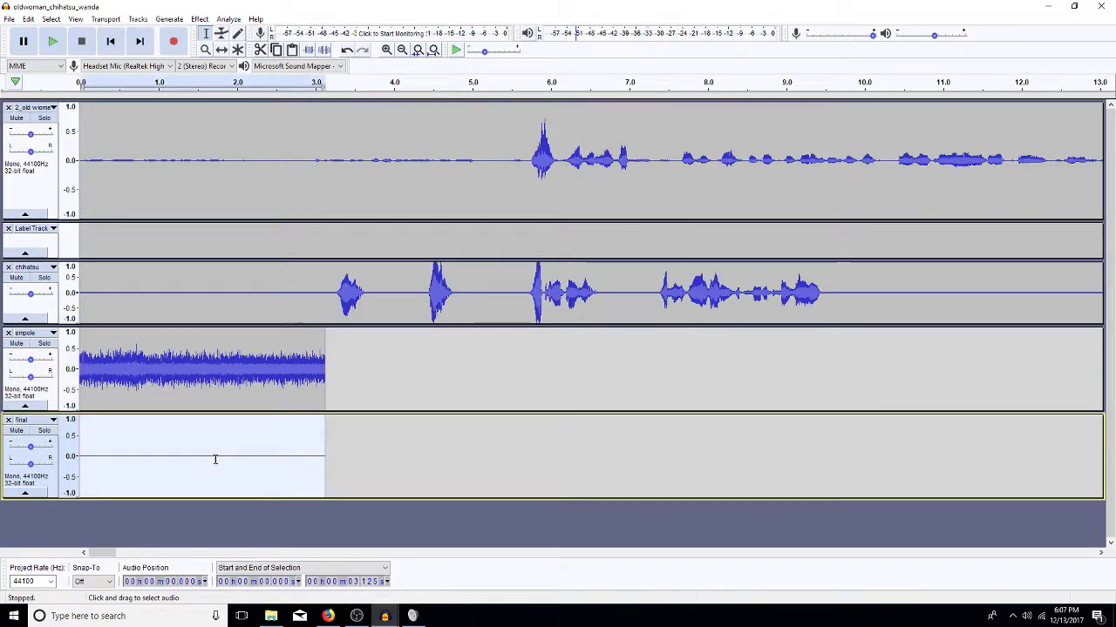
left_click(215, 459)
key("ctrl+v")
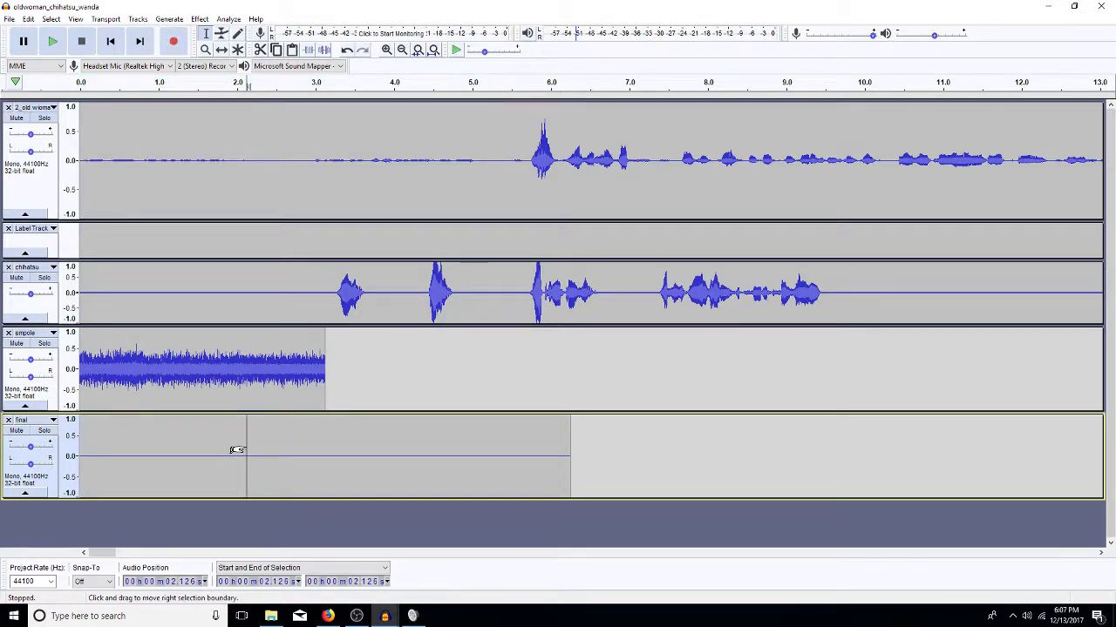
double_click(246, 449)
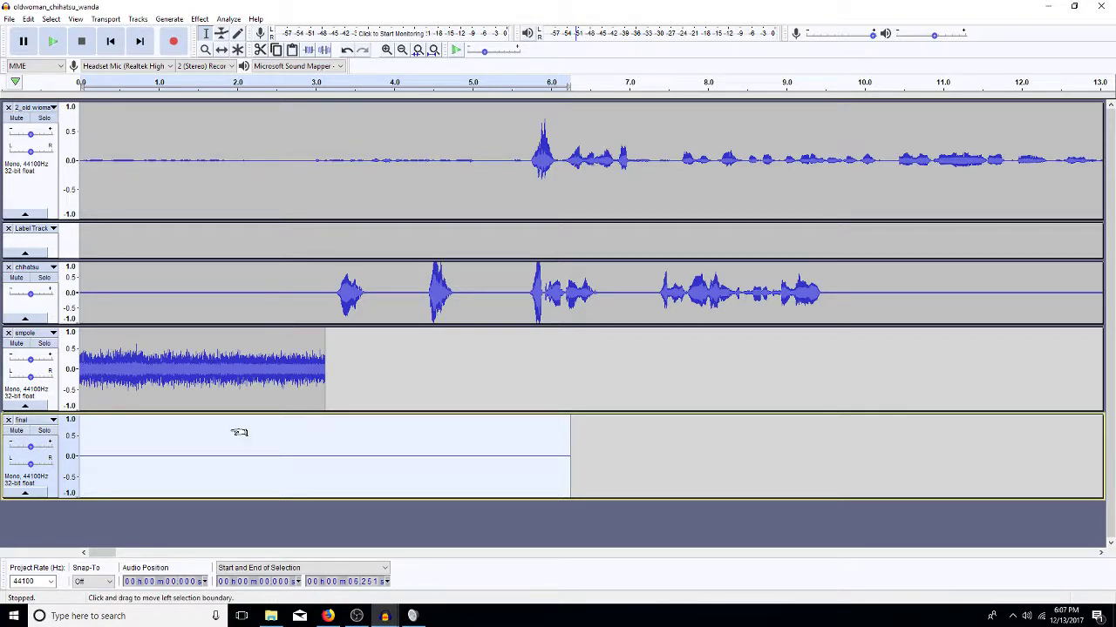
key("ctrl+z")
Delete the first 2 s and a further 0.1 s from the start of both the smpole and final tracks
left_click_drag(238, 370, 80, 454)
key("Delete")
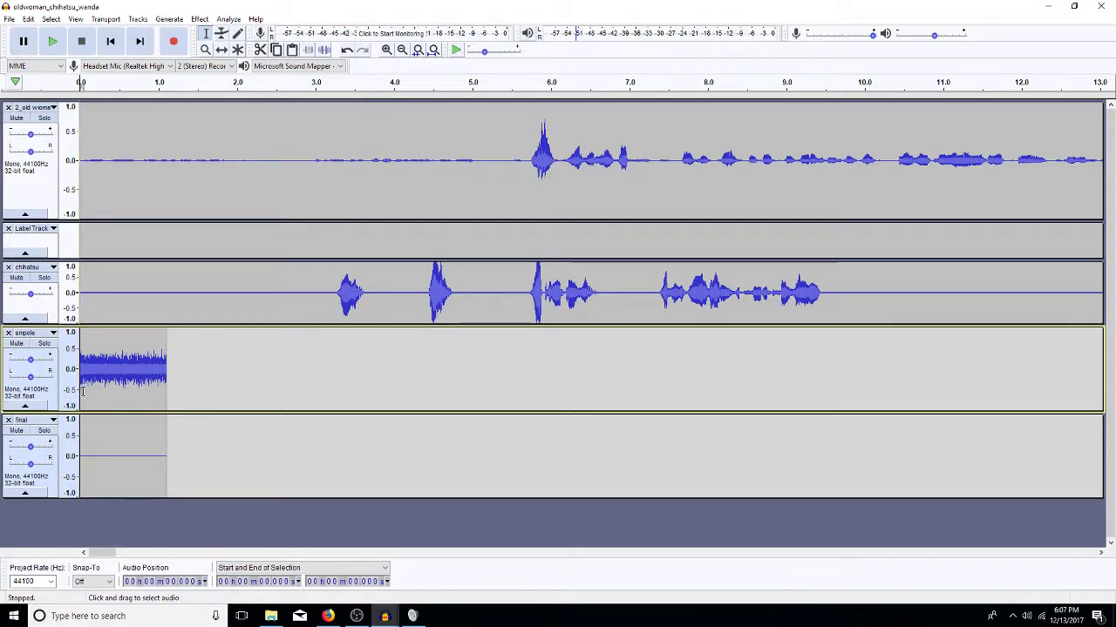
left_click_drag(80, 440, 93, 436)
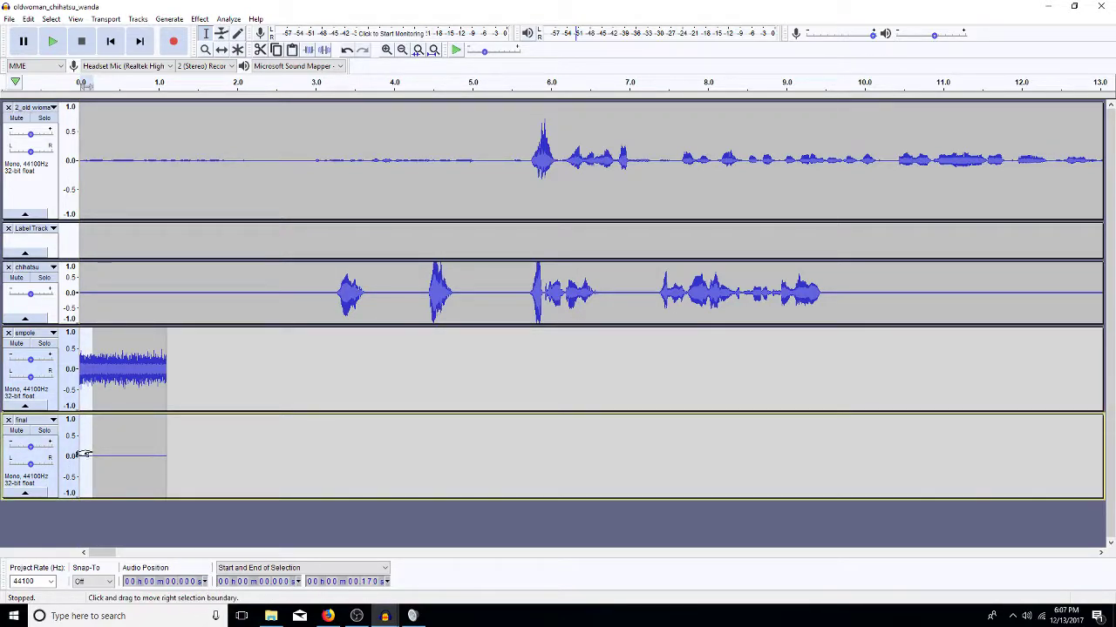
left_click_drag(96, 453, 78, 457)
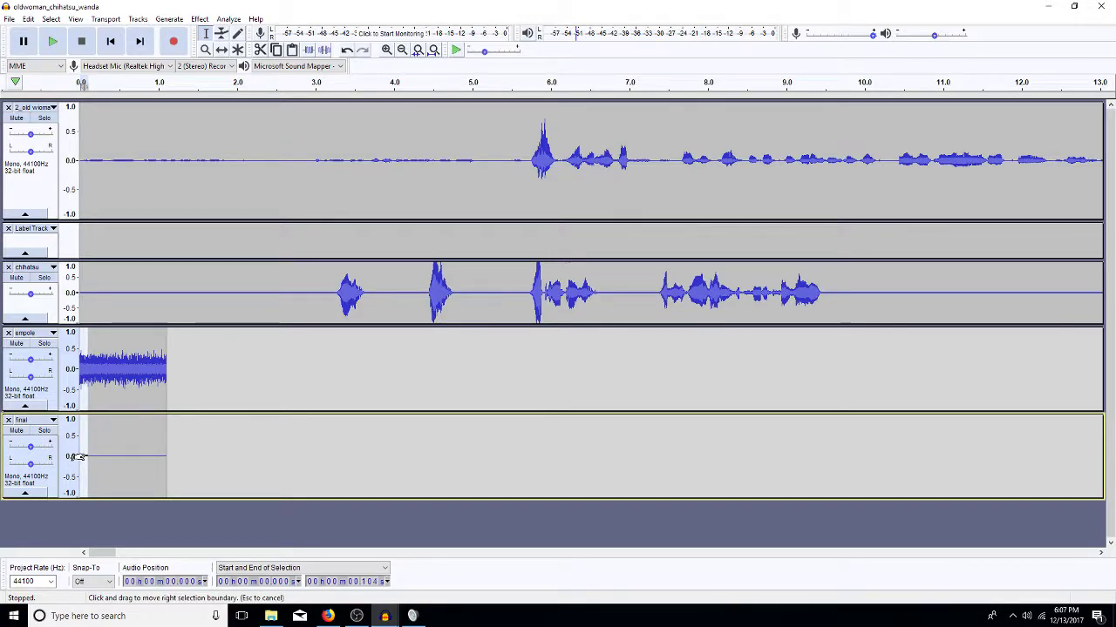
key("Delete")
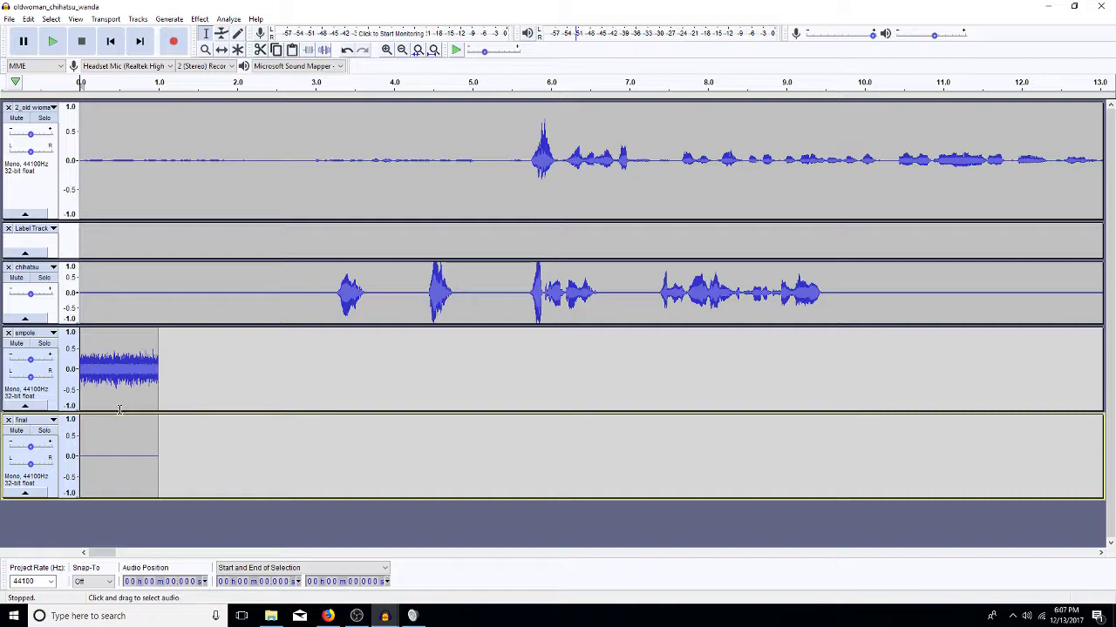
Copy the whole one-second final clip and paste it five times at the start of the final track
left_click(132, 446)
double_click(133, 445)
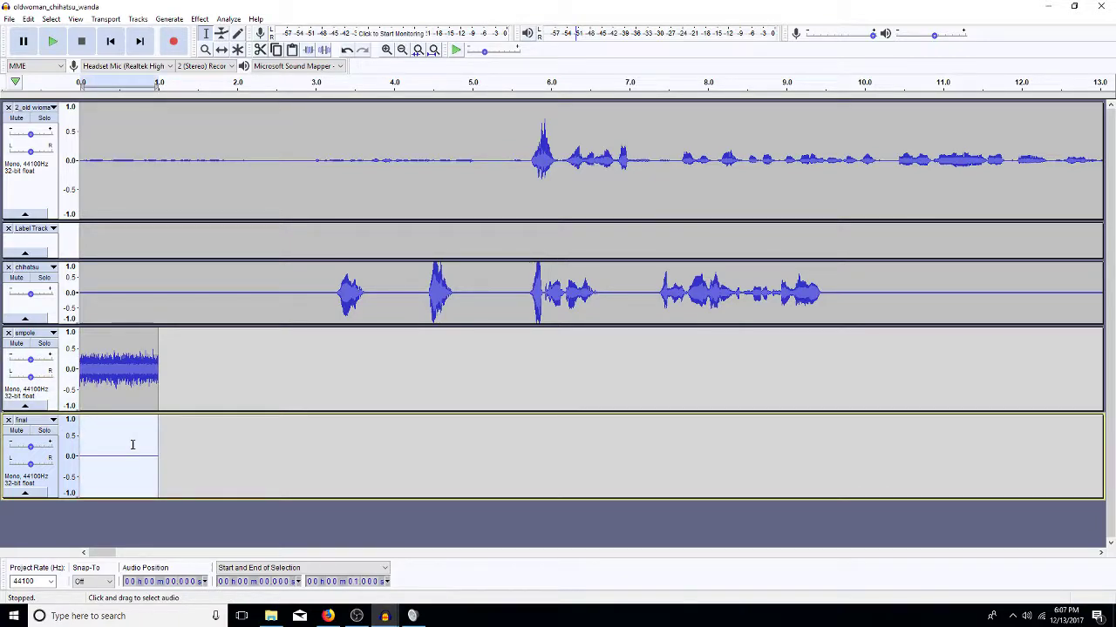
key("Home")
key("ctrl+v")
key("ctrl+v")
key("ctrl+v")
key("ctrl+v")
key("ctrl+v")
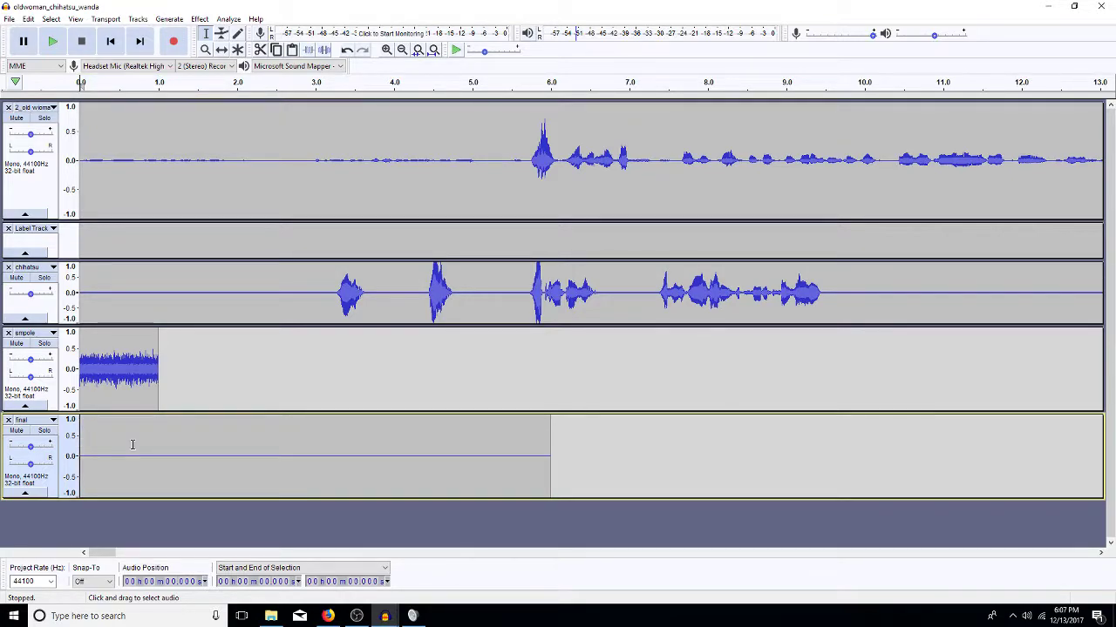
Capture a Noise Reduction profile from the whole clip in the final track
left_click(362, 451)
double_click(351, 455)
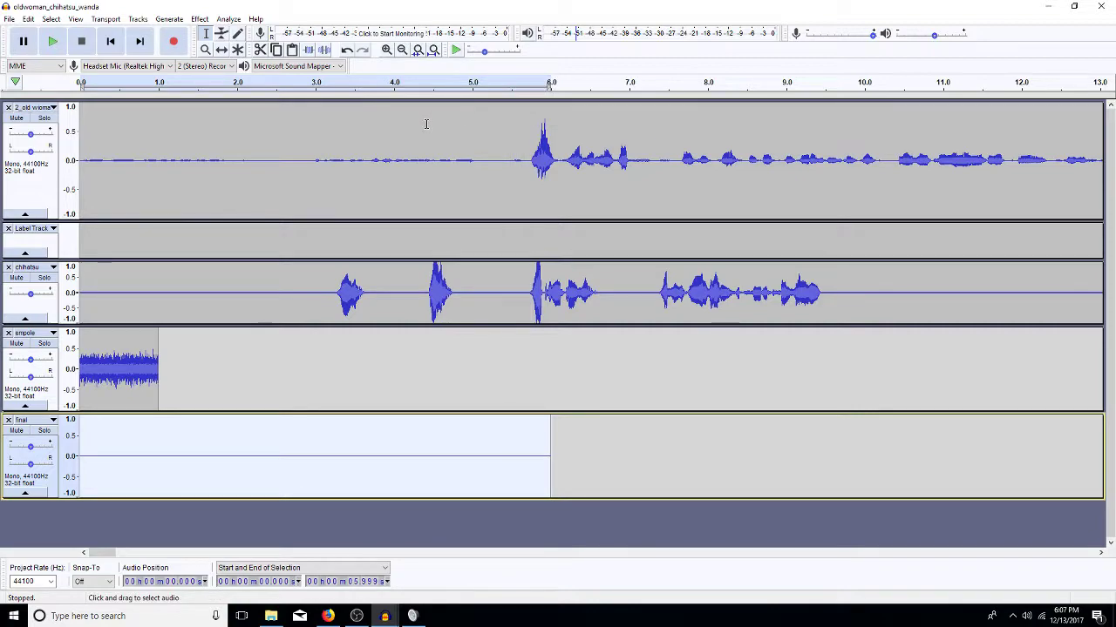
double_click(449, 423)
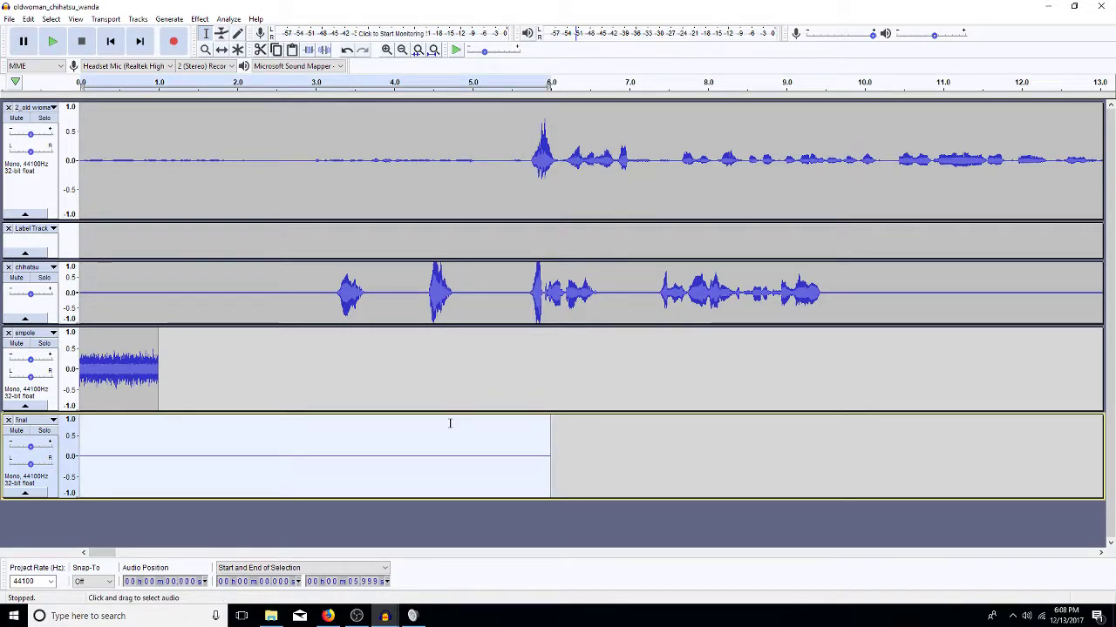
key("ctrl+r")
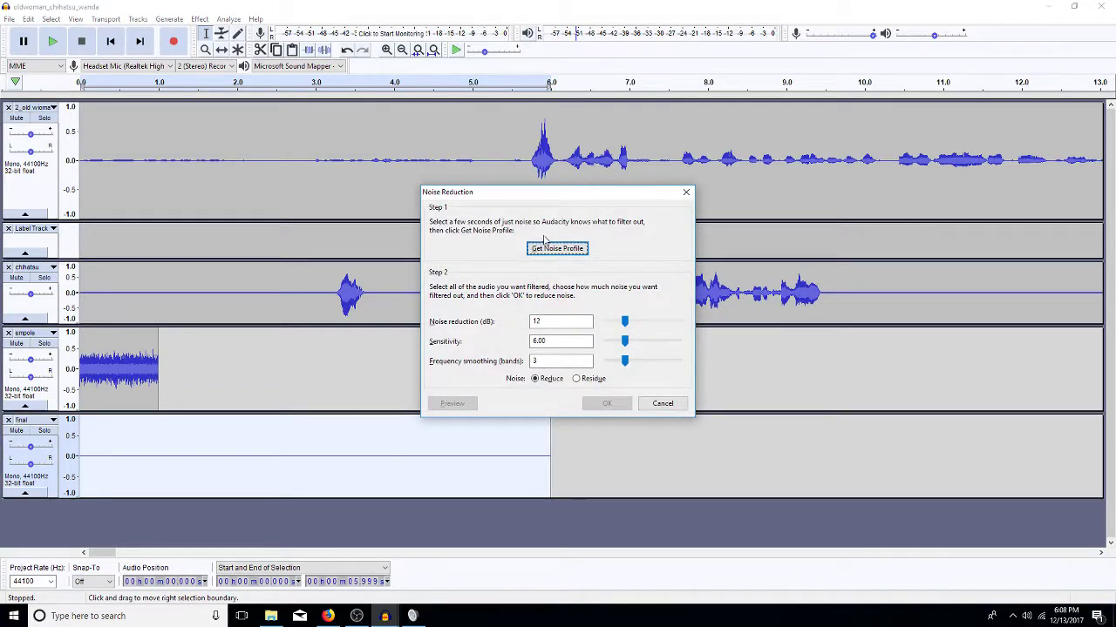
left_click(545, 247)
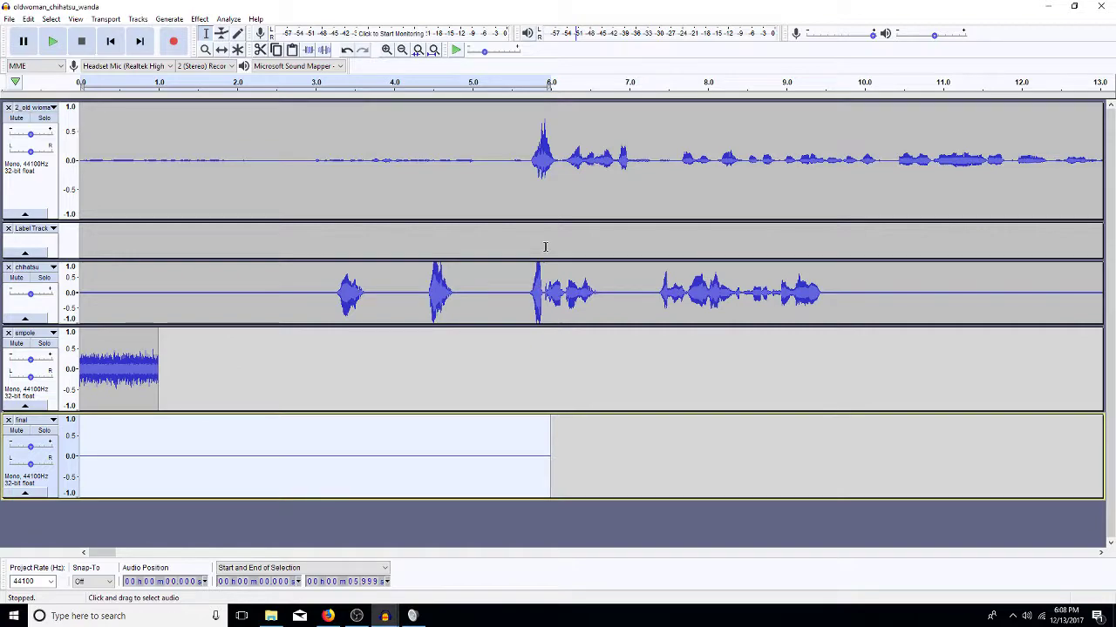
Apply Noise Reduction at 12 dB, sensitivity 6.00 and 3 smoothing bands to the entire old woman track, and repeat it on the chihatsu track
double_click(475, 159)
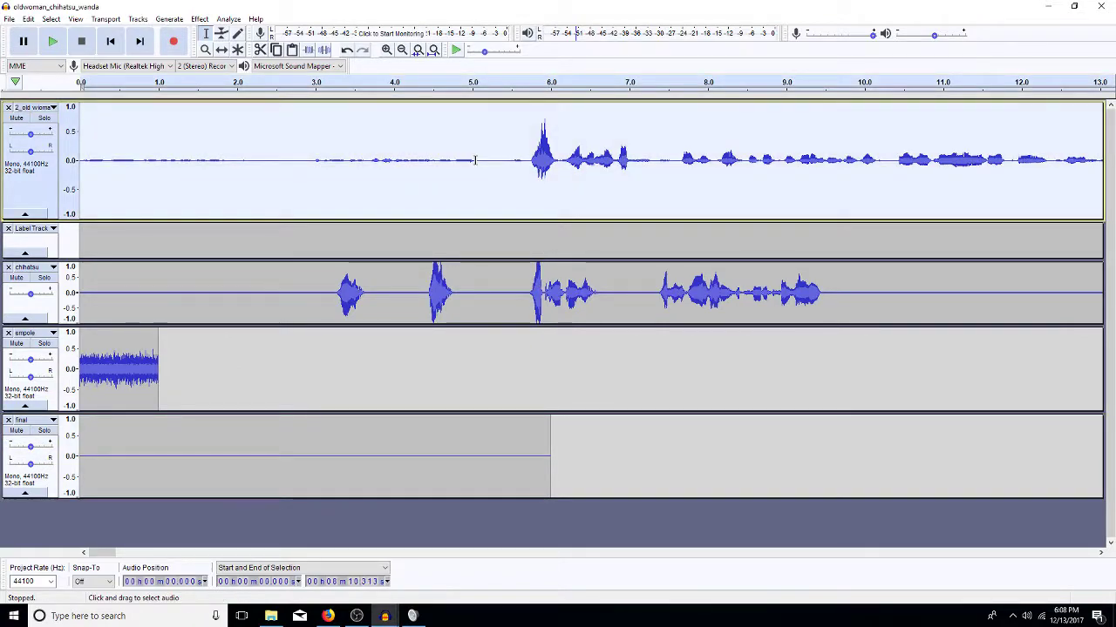
key("ctrl+r")
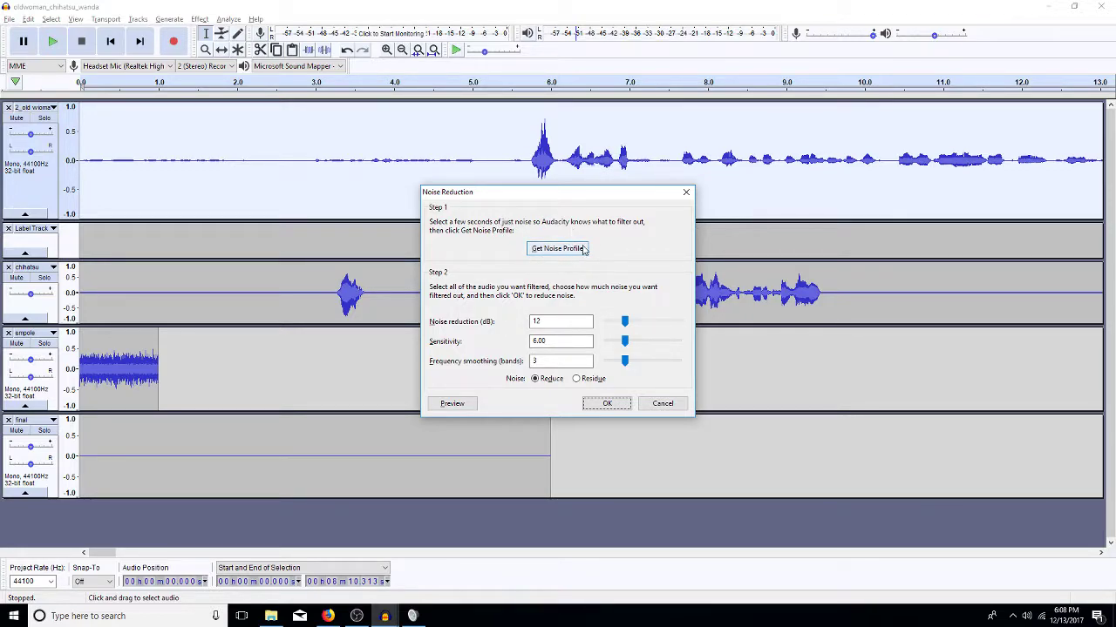
left_click(595, 407)
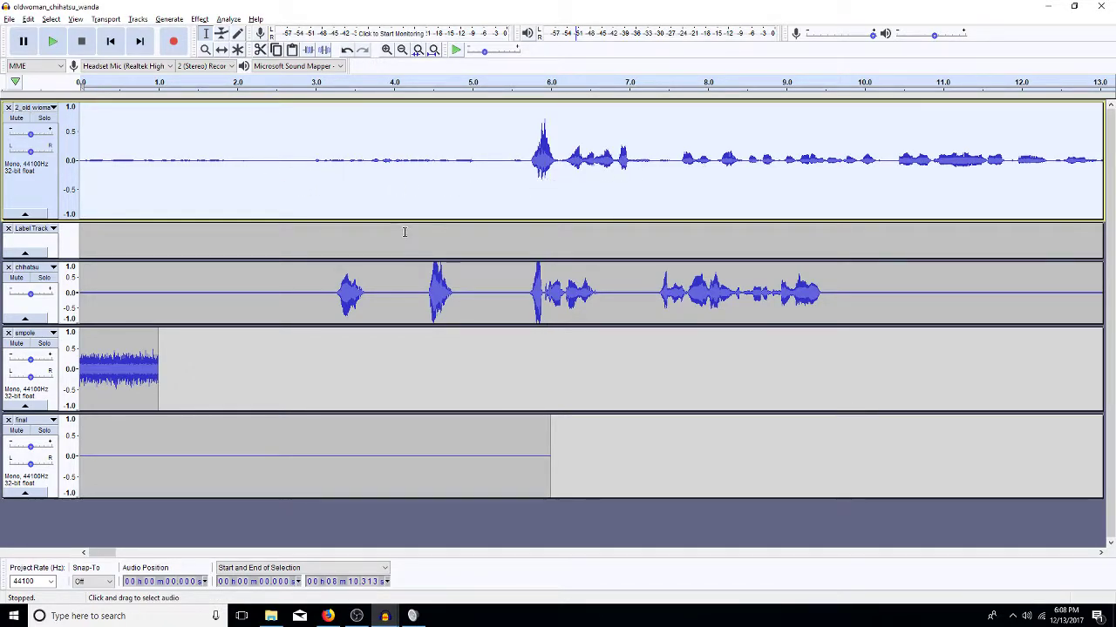
double_click(387, 302)
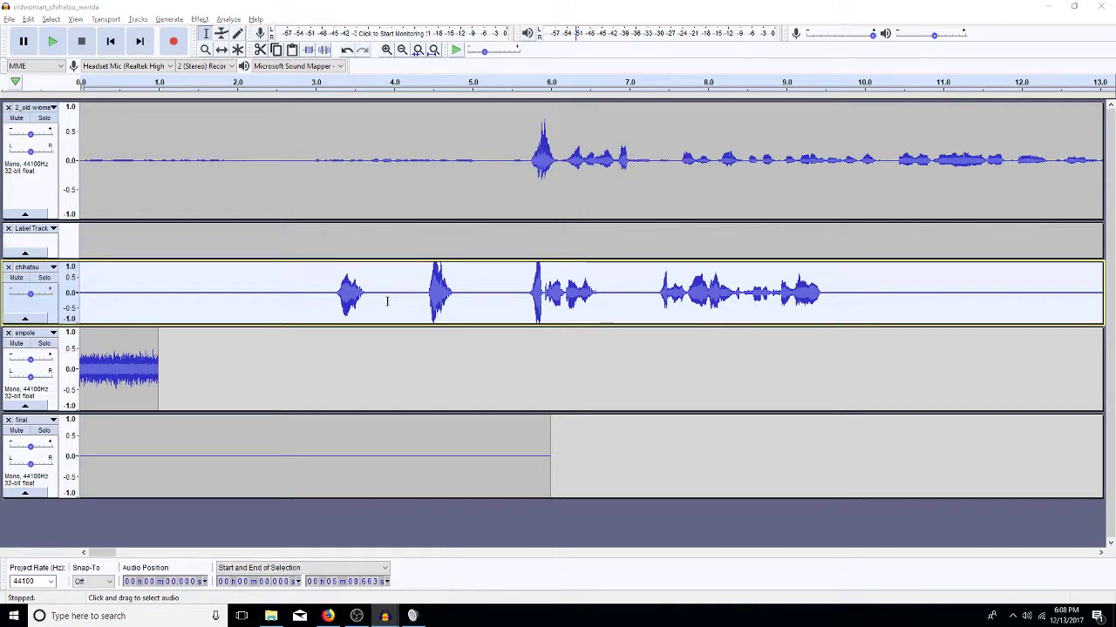
key("ctrl+r")
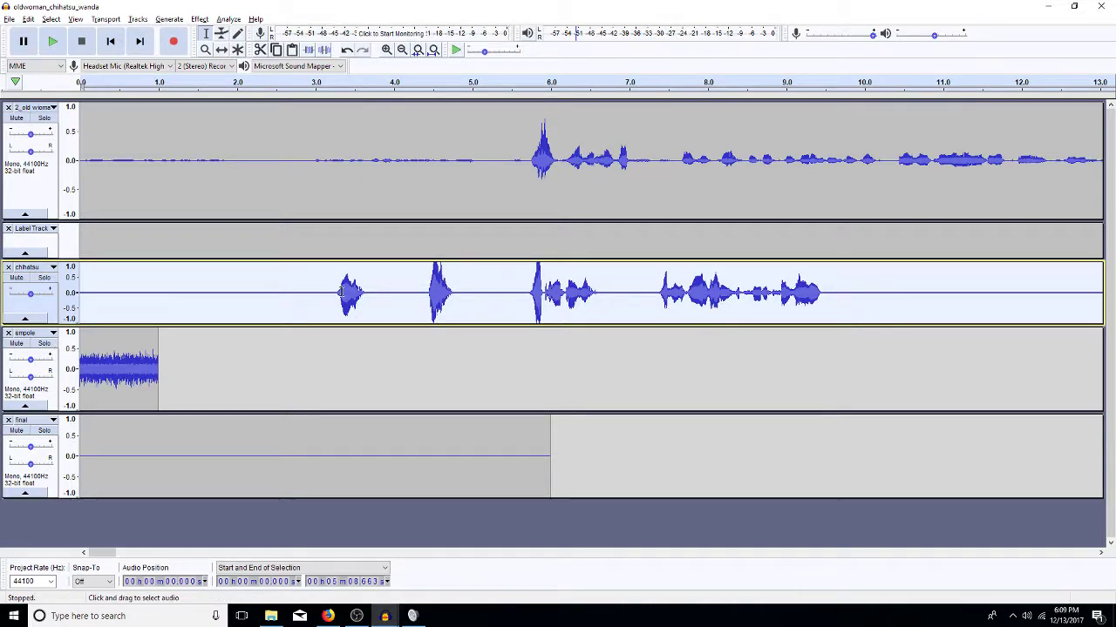
Remove the smpole track from the project and collapse the final track
key("ctrl+f")
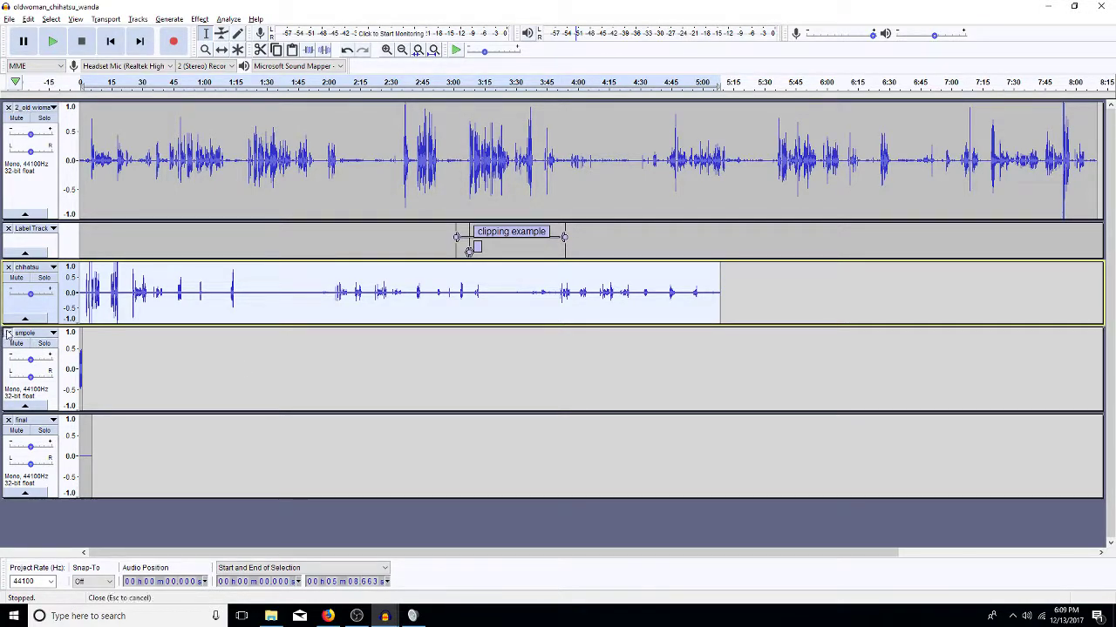
left_click(8, 333)
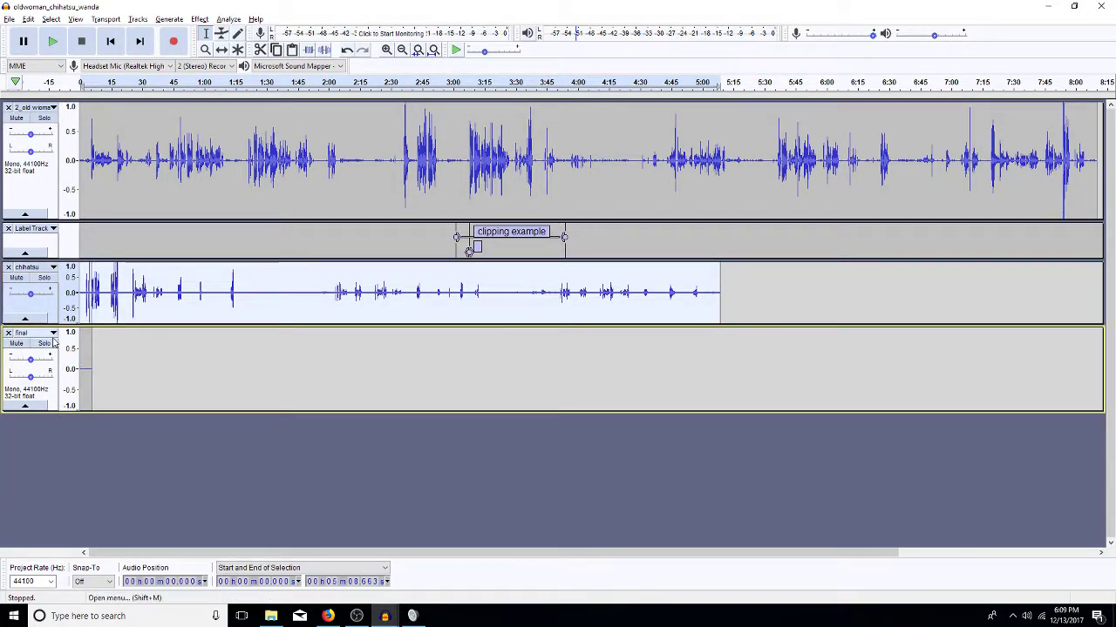
left_click(25, 407)
Add a label spanning the whole chihatsu clip with the text "all cleaned highpas and noise"
double_click(271, 292)
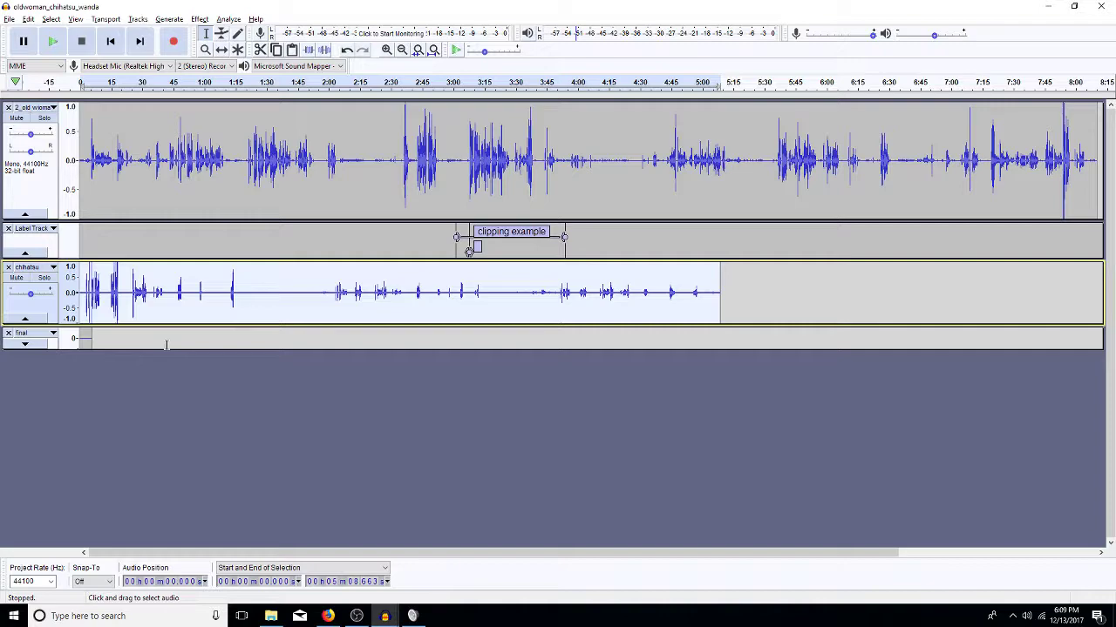
key("ctrl+b")
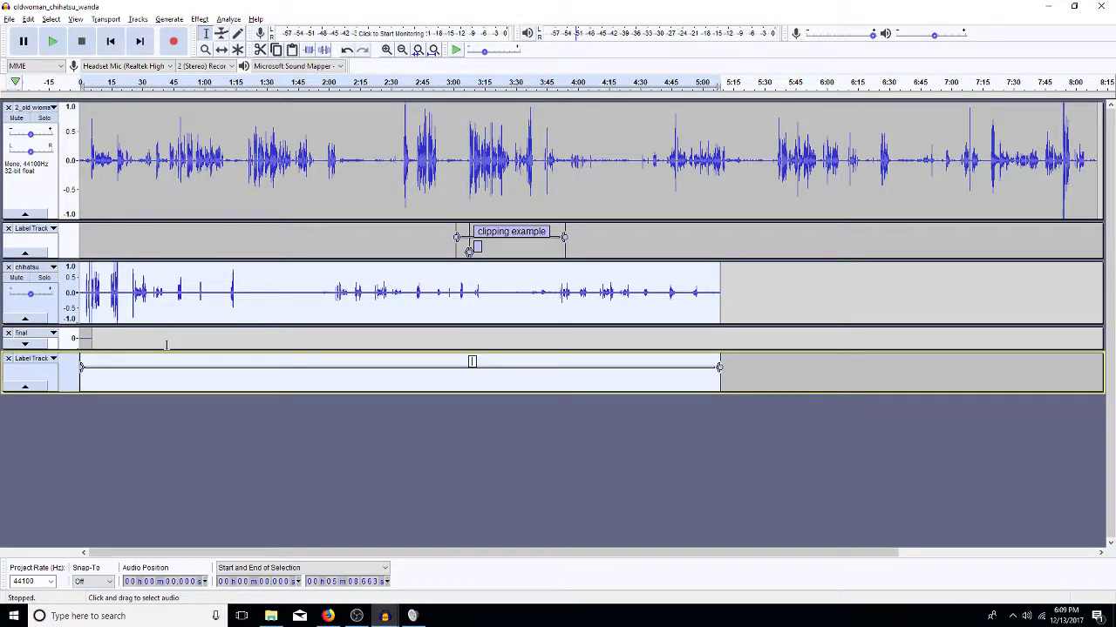
left_click(284, 376)
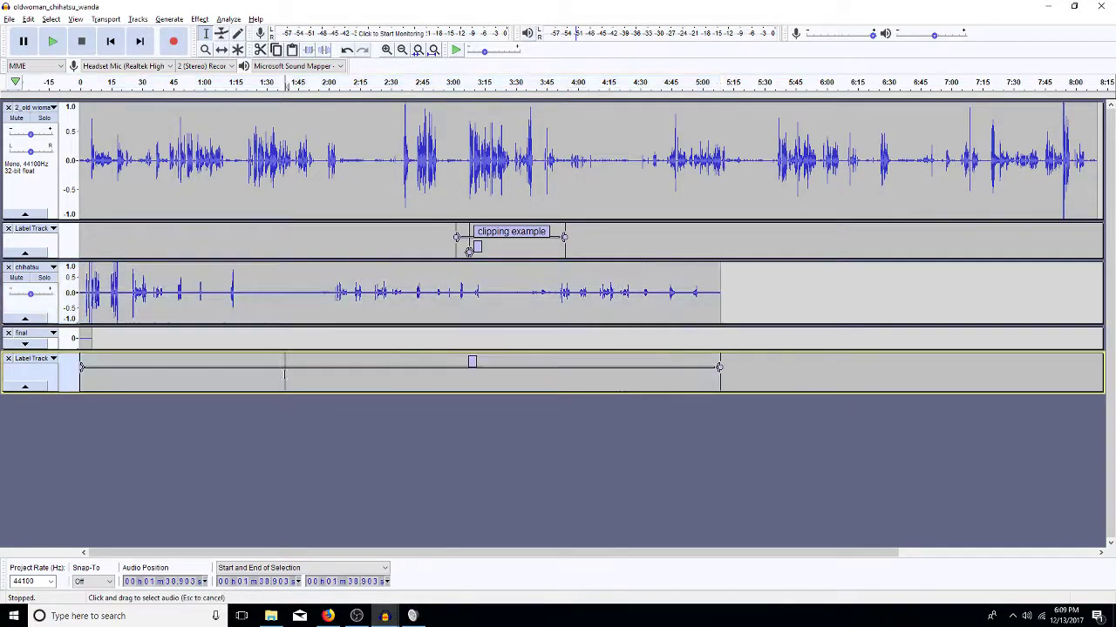
left_click(284, 296)
left_click(319, 179)
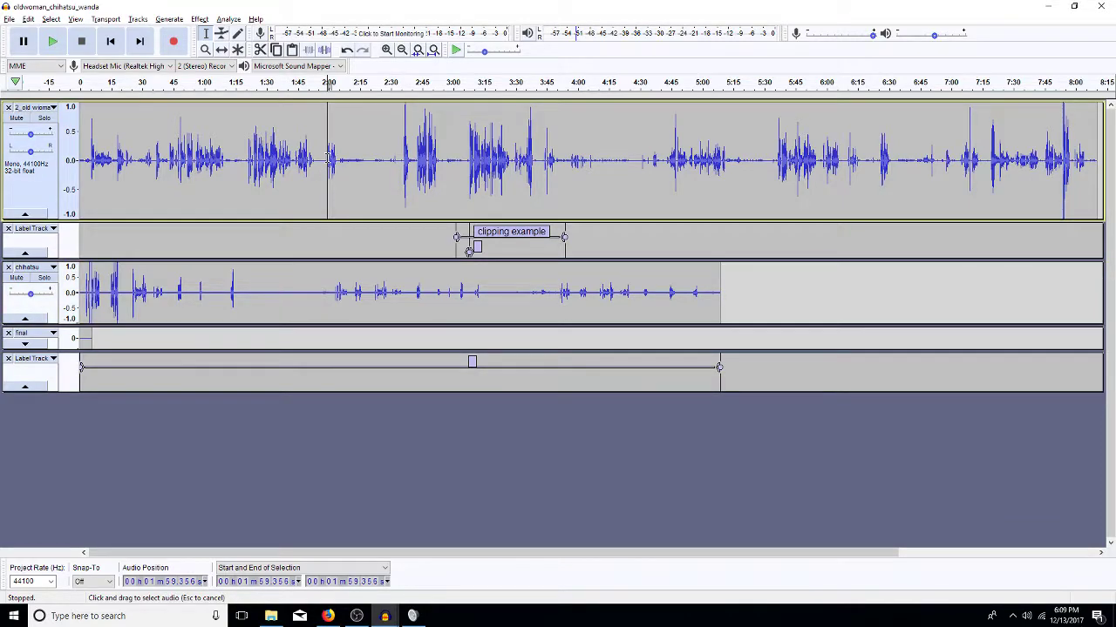
left_click(303, 241)
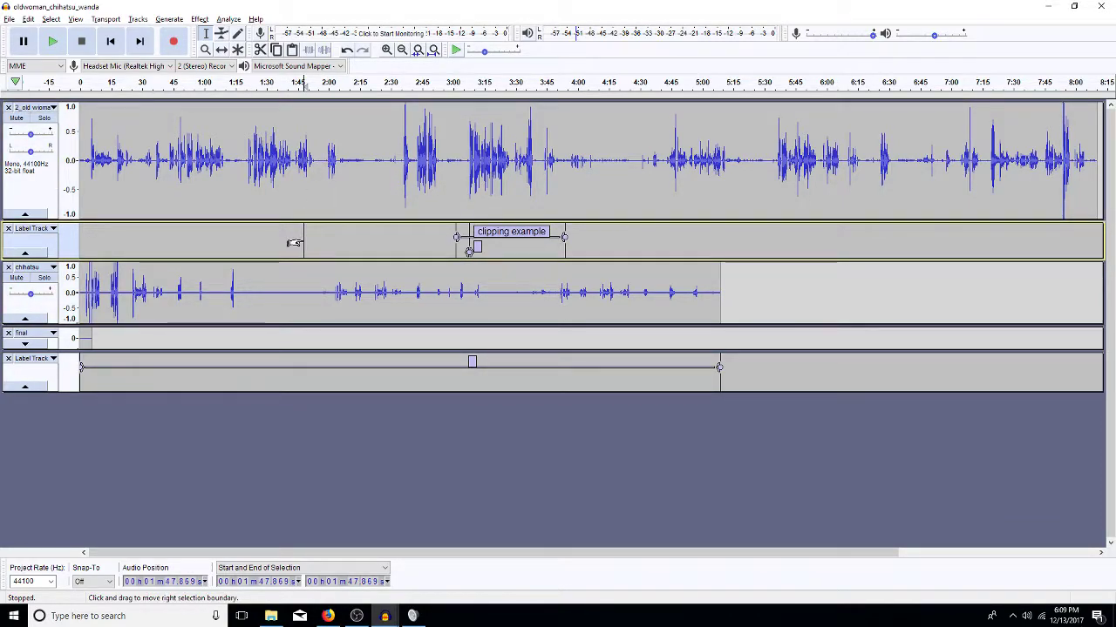
left_click(341, 300)
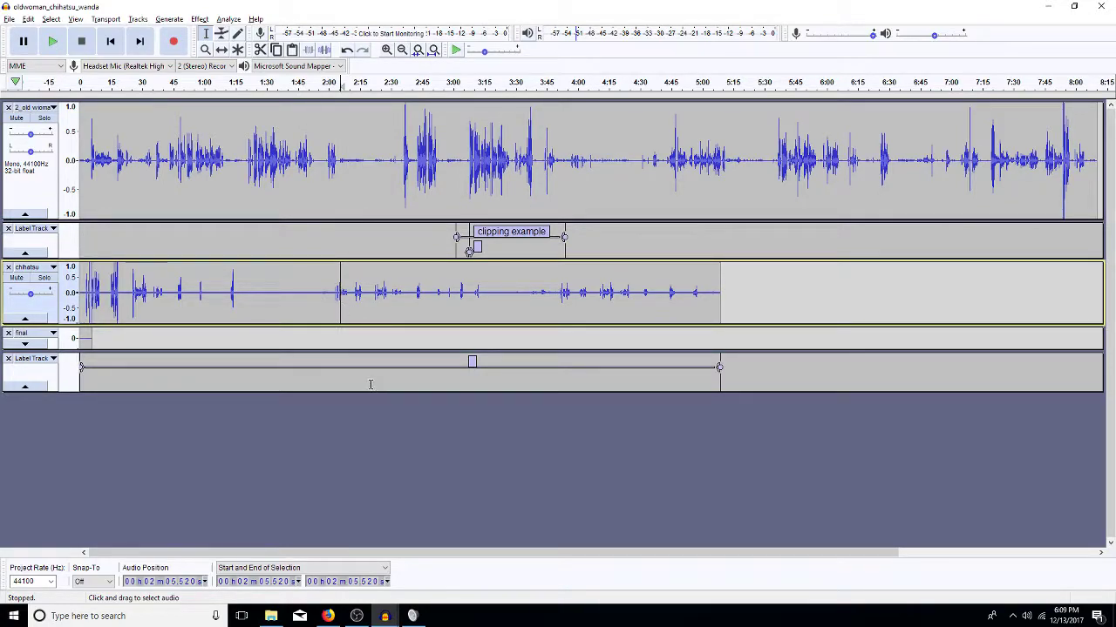
left_click(472, 360)
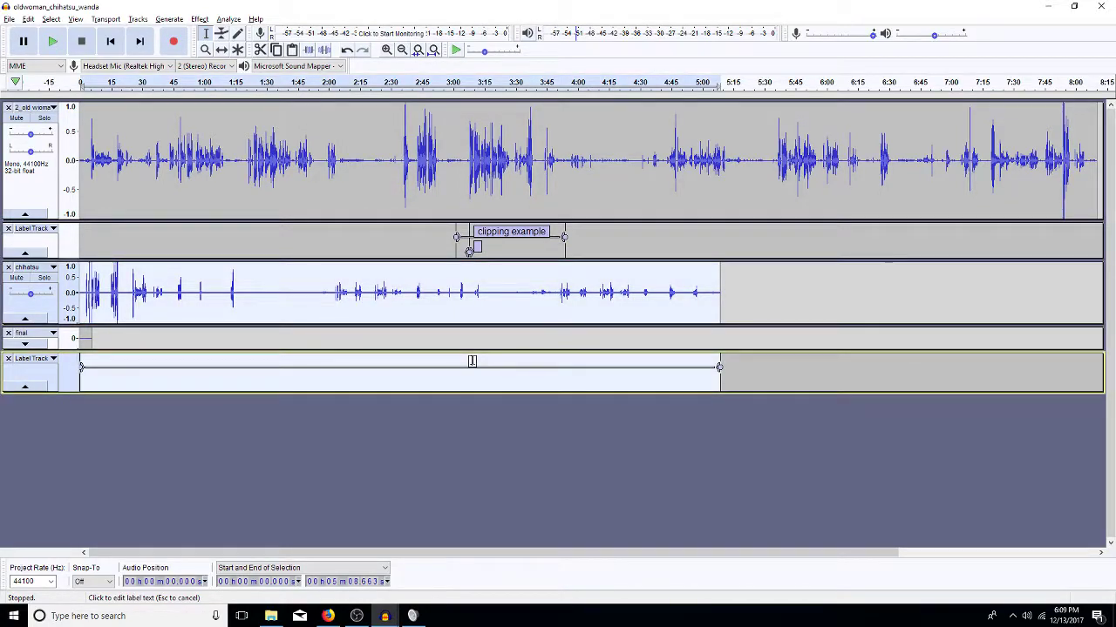
type("all cleaned")
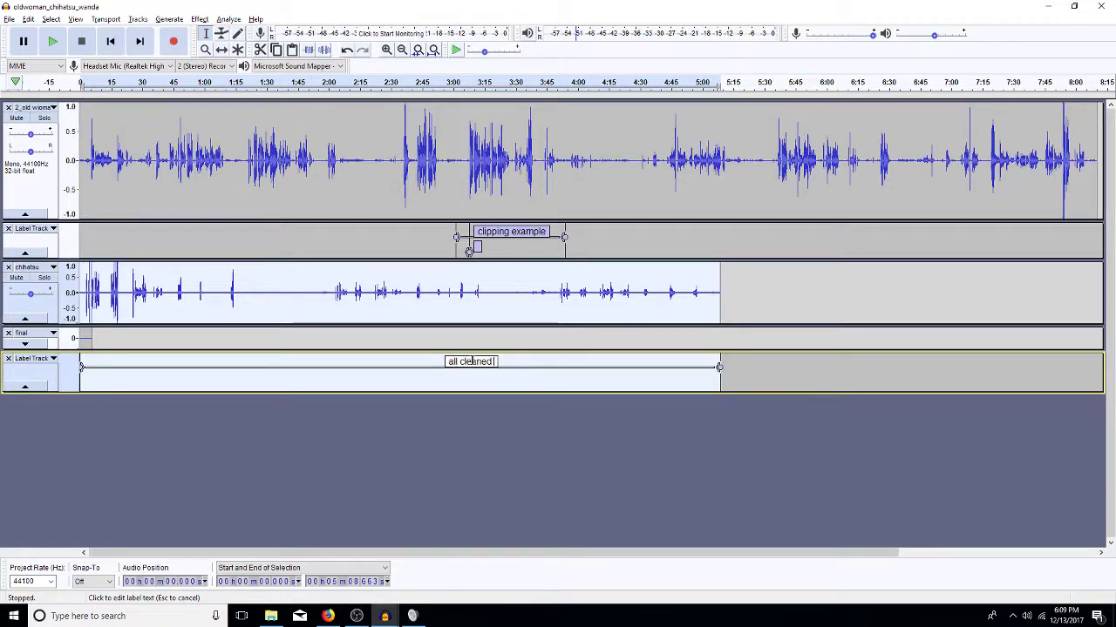
type(" highpas and noise")
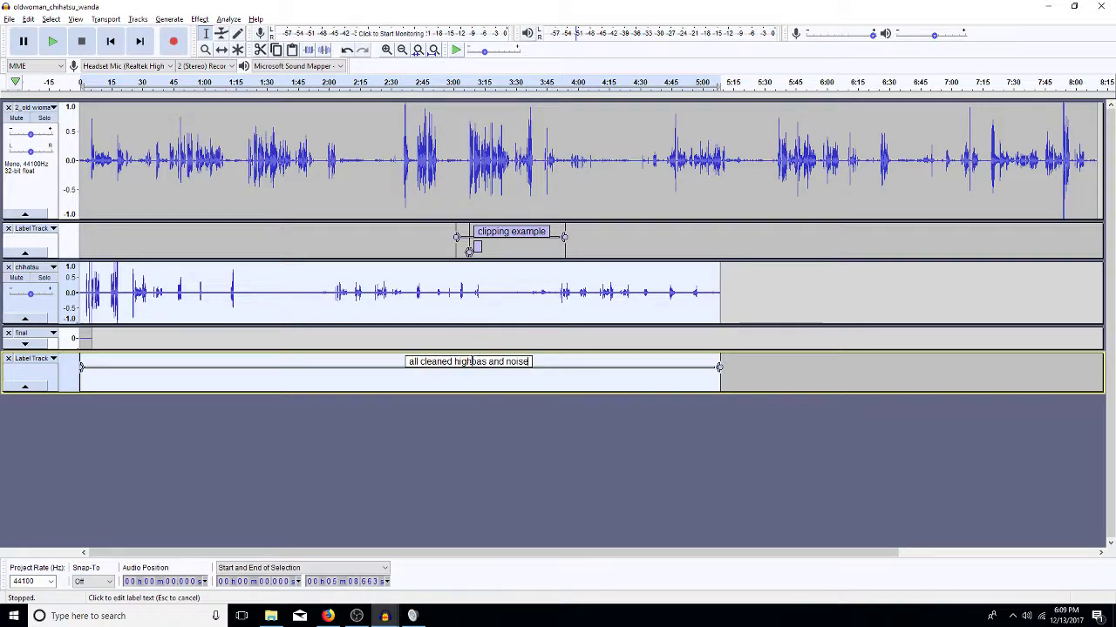
left_click(481, 372)
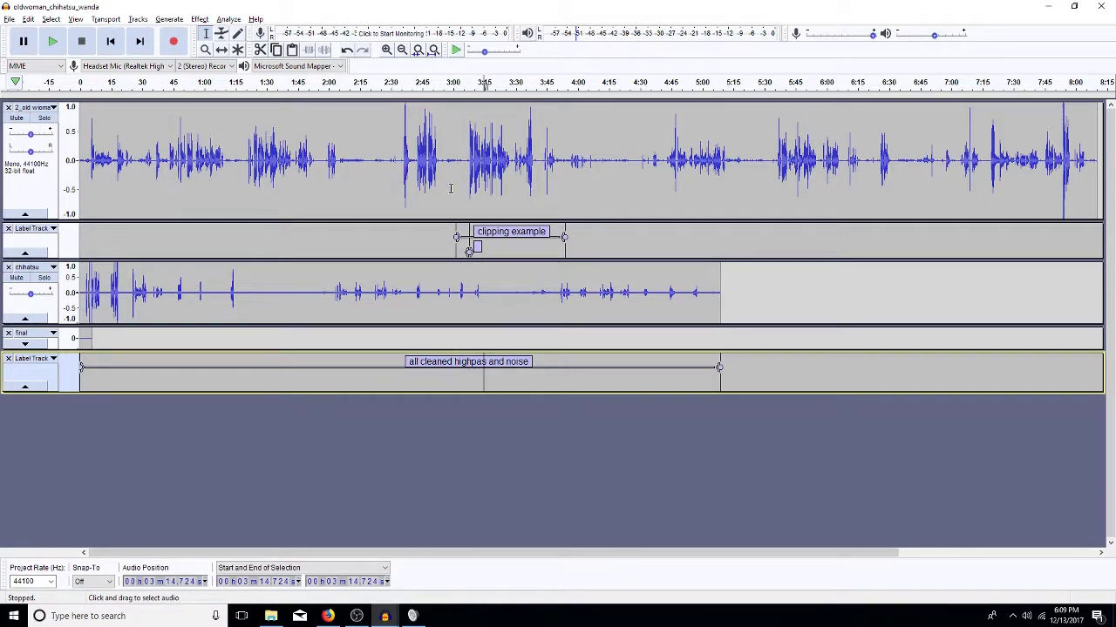
Select the old woman track from about 3:08 to 3:38 and zoom in on it to examine the clipping example
double_click(551, 175)
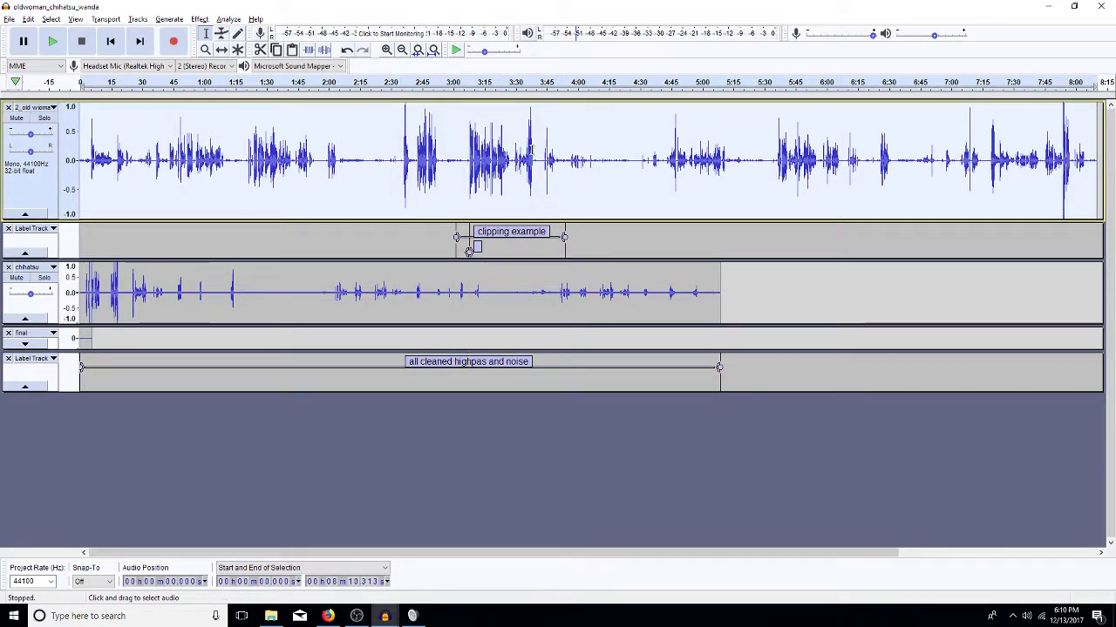
left_click_drag(469, 155, 521, 165)
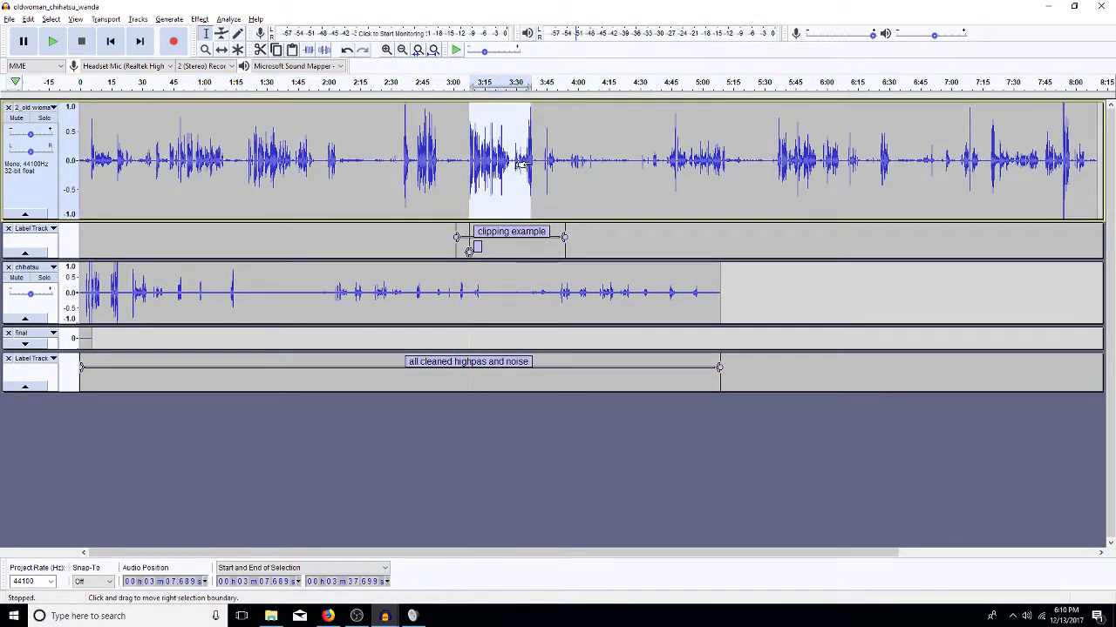
key("ctrl+e")
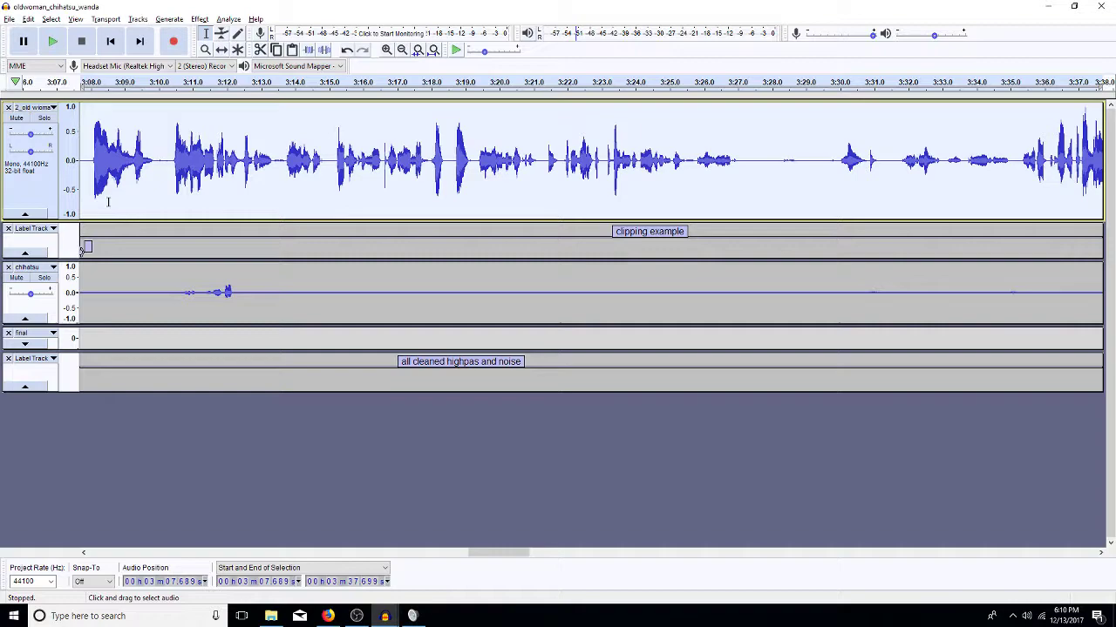
Switch to the Twitch dashboard in Firefox, pop the chat out into its own window and move that window off this screen
left_click(366, 617)
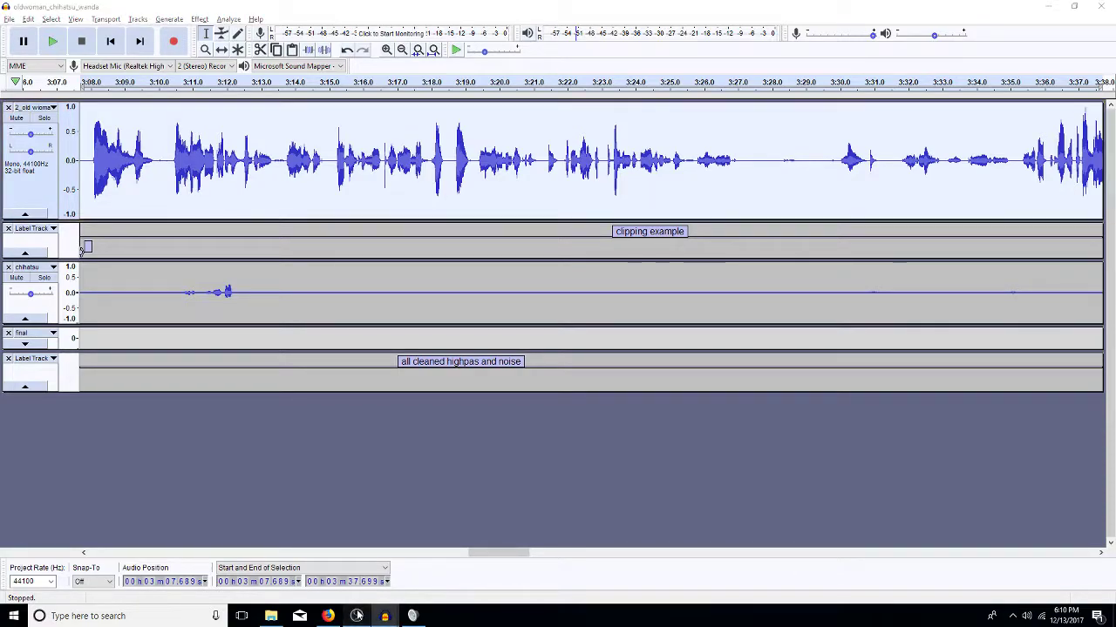
left_click(328, 616)
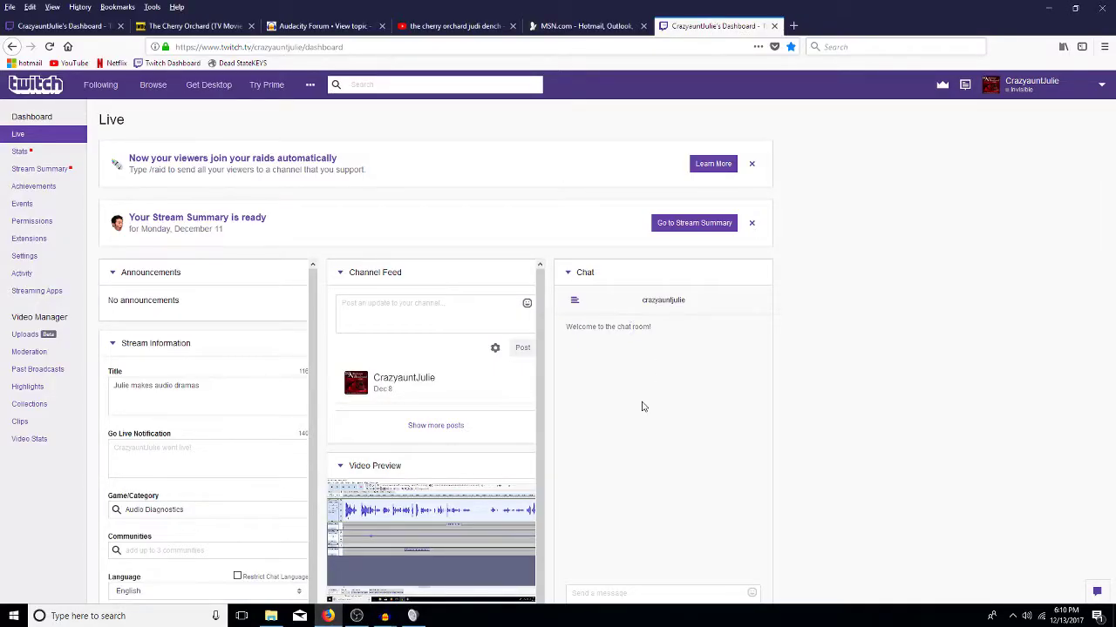
scroll(642, 406, "down", 3)
left_click(576, 483)
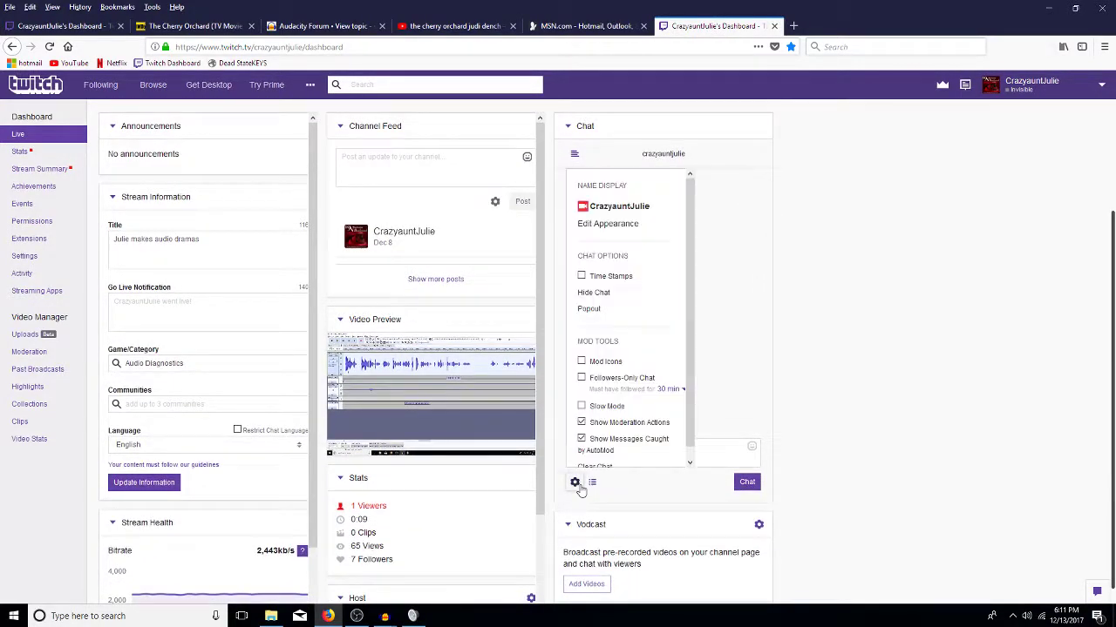
left_click(598, 311)
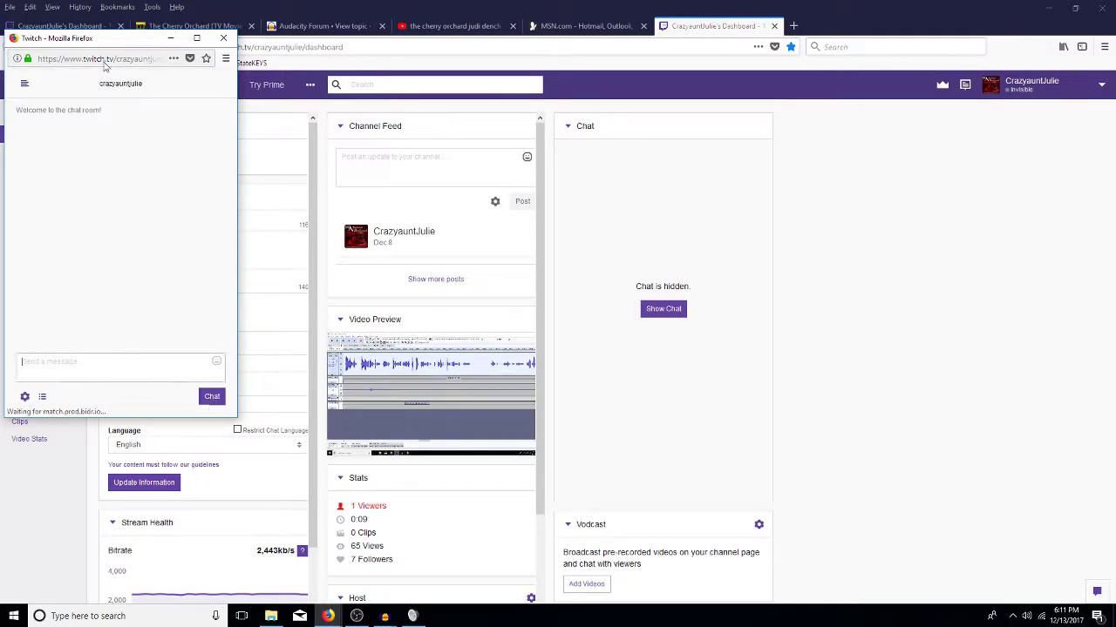
left_click_drag(117, 47, 0, 53)
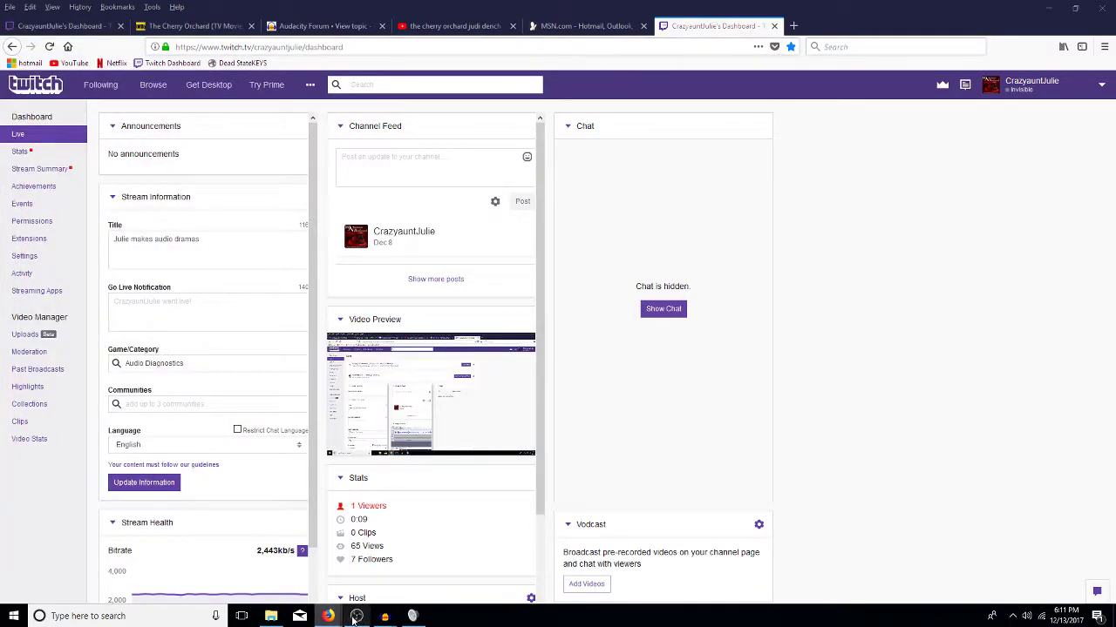
Switch back to the oldwoman_chihatsu_wanda project in Audacity and select the old woman track from about 3:05 to 3:37
mouse_move(384, 616)
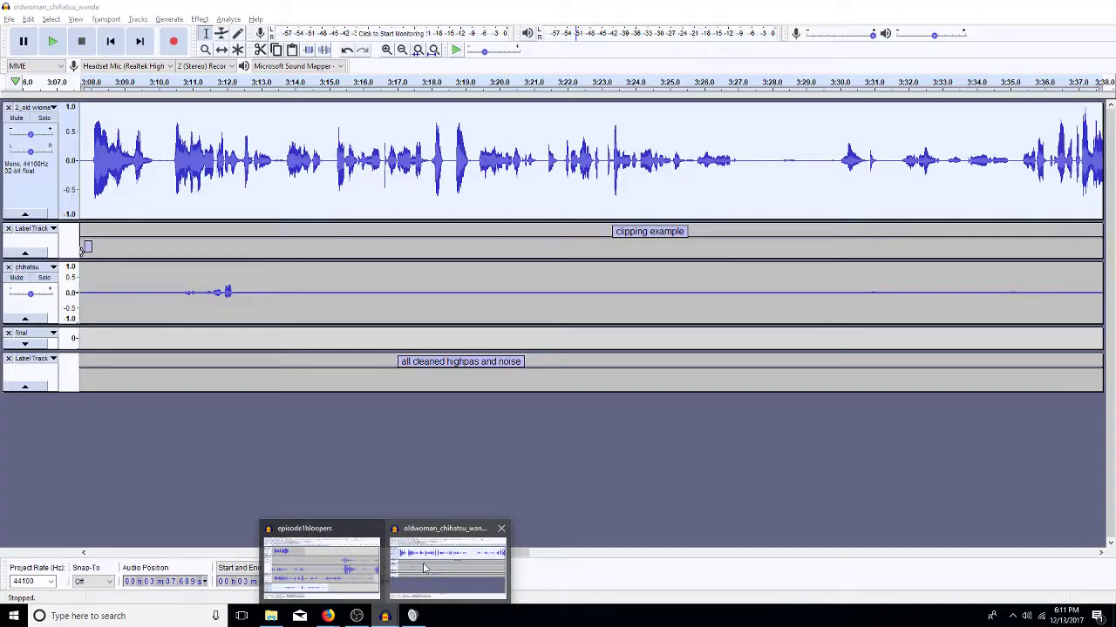
left_click(409, 592)
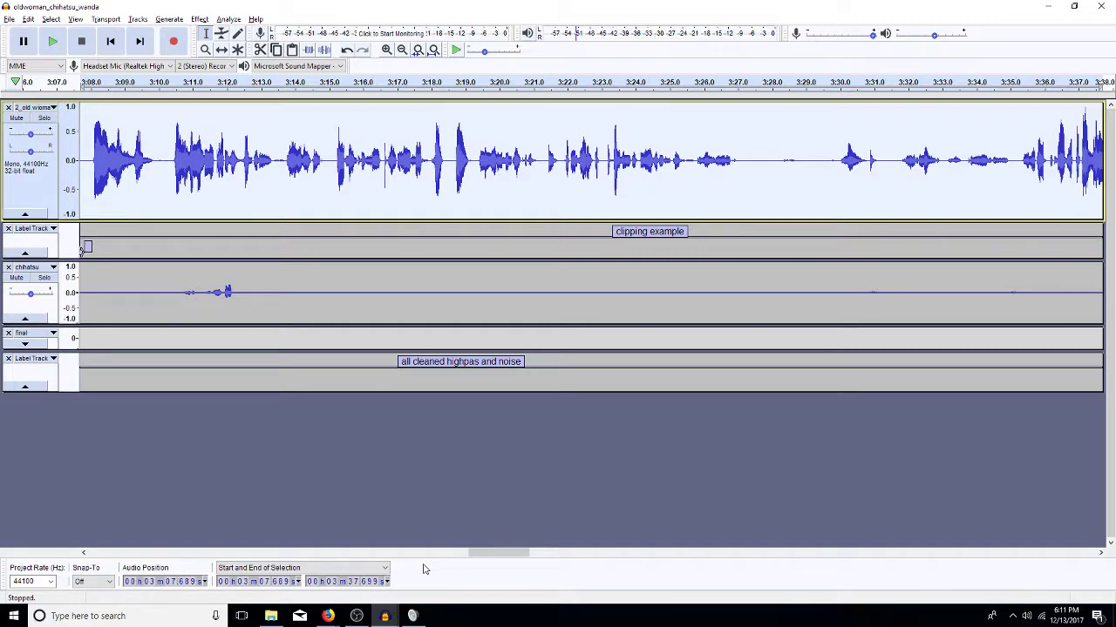
left_click(589, 490)
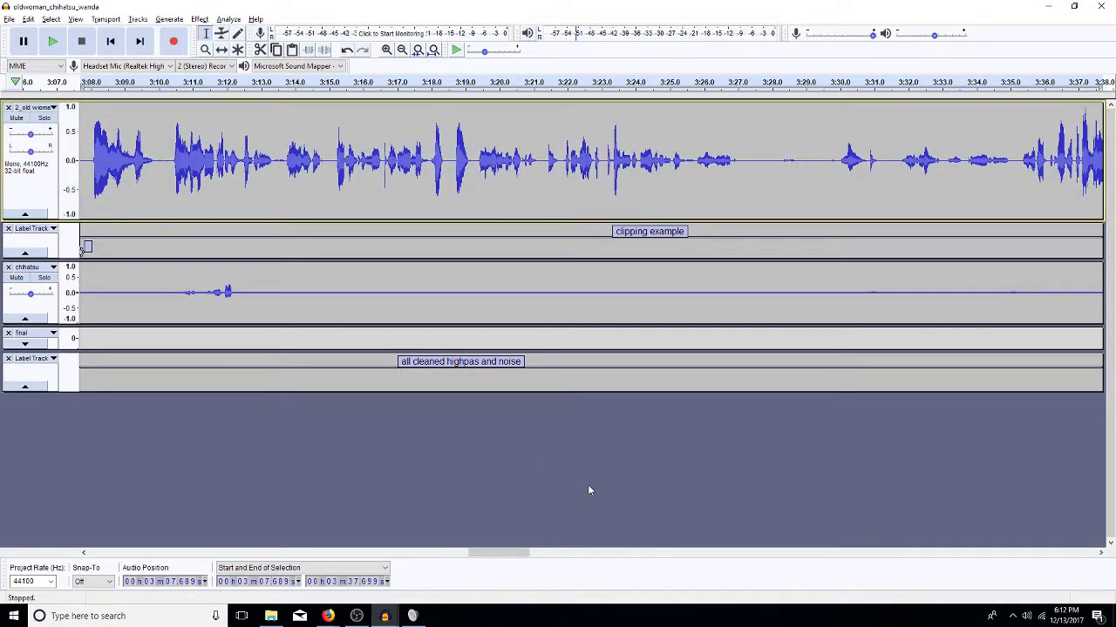
key("ctrl+f")
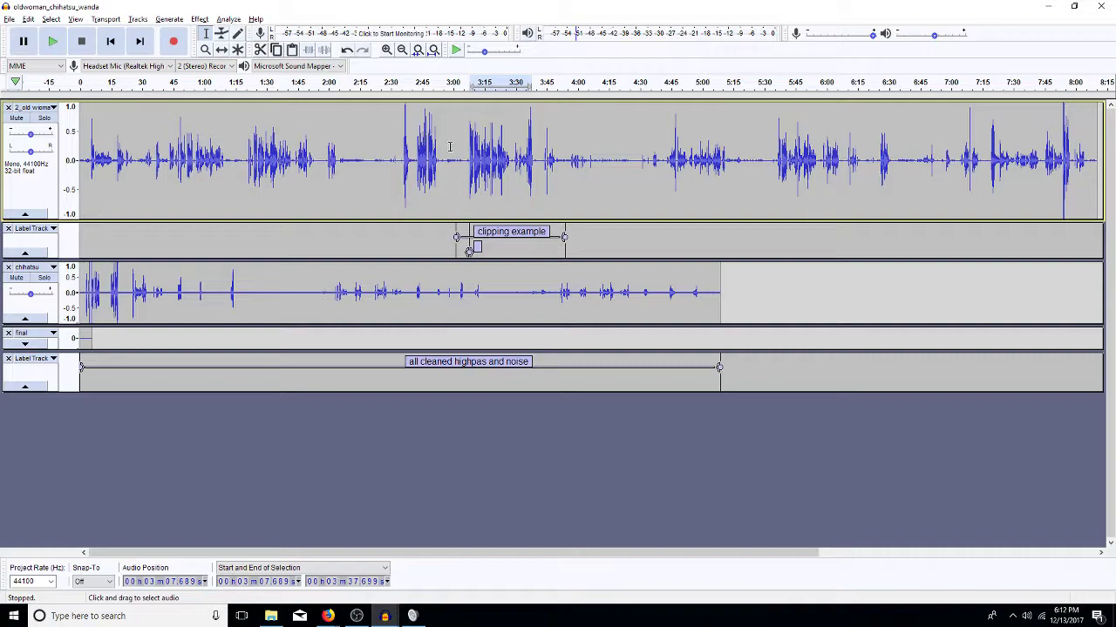
left_click_drag(465, 174, 529, 176)
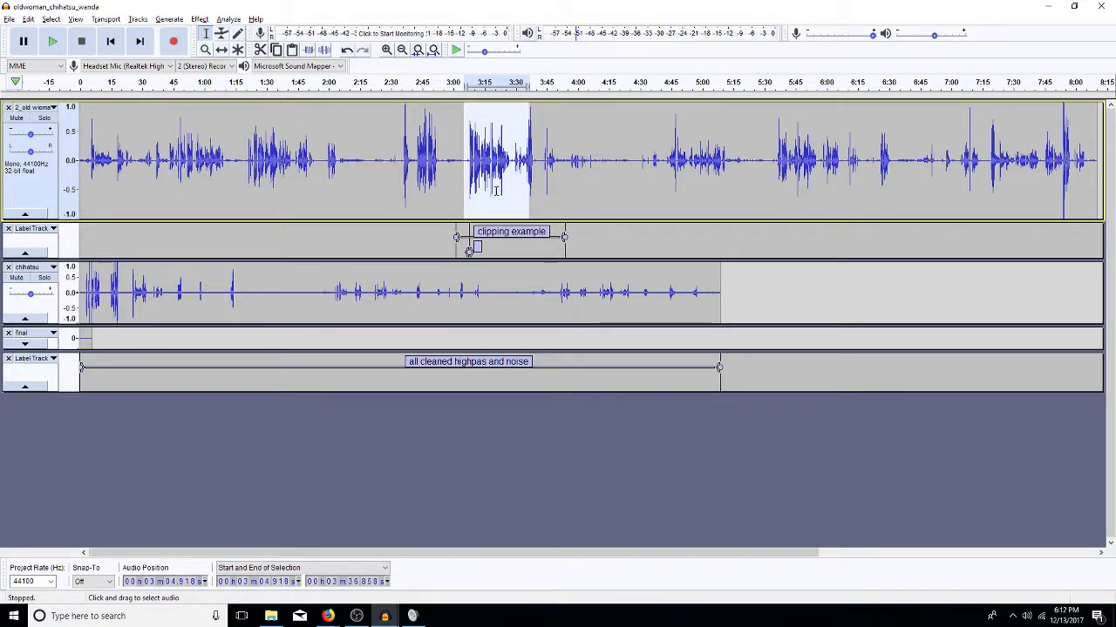
left_click(8, 20)
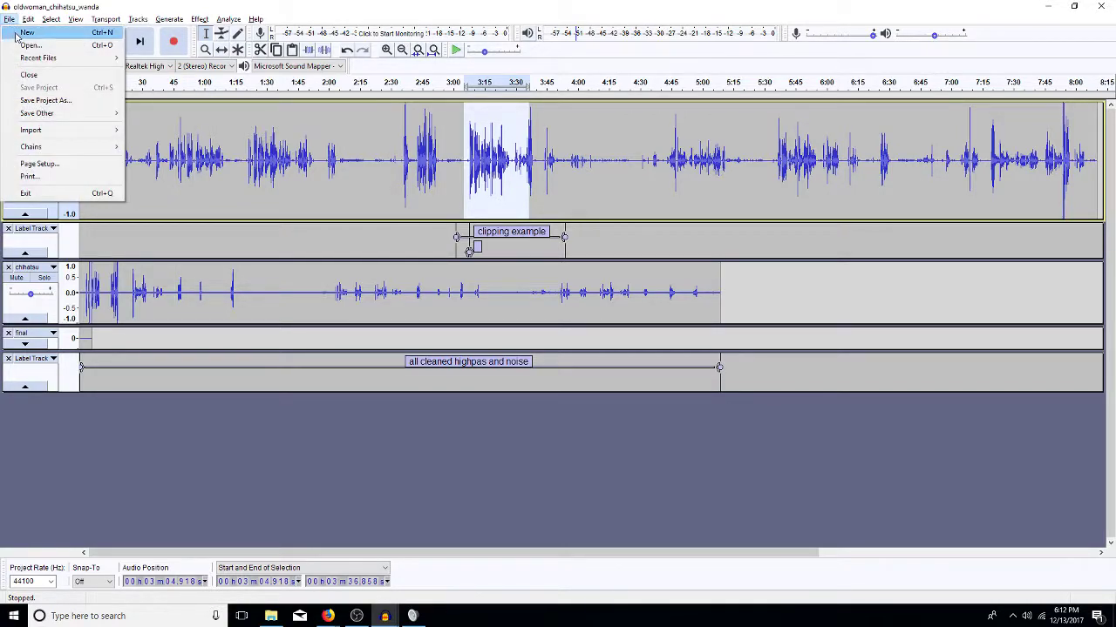
left_click(356, 444)
Open the original oldwoman_chihatsu_wanda project from the 1_ALLvoices folder inside 4FatalGirl on the Griff (D:) drive
left_click(271, 616)
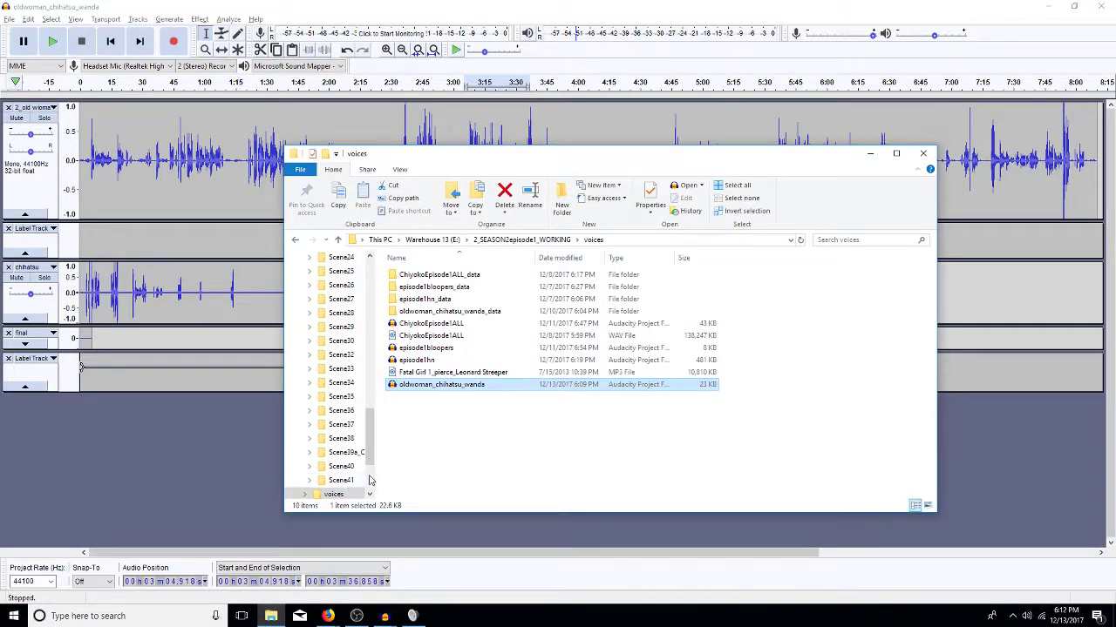
scroll(374, 486, "down", 2)
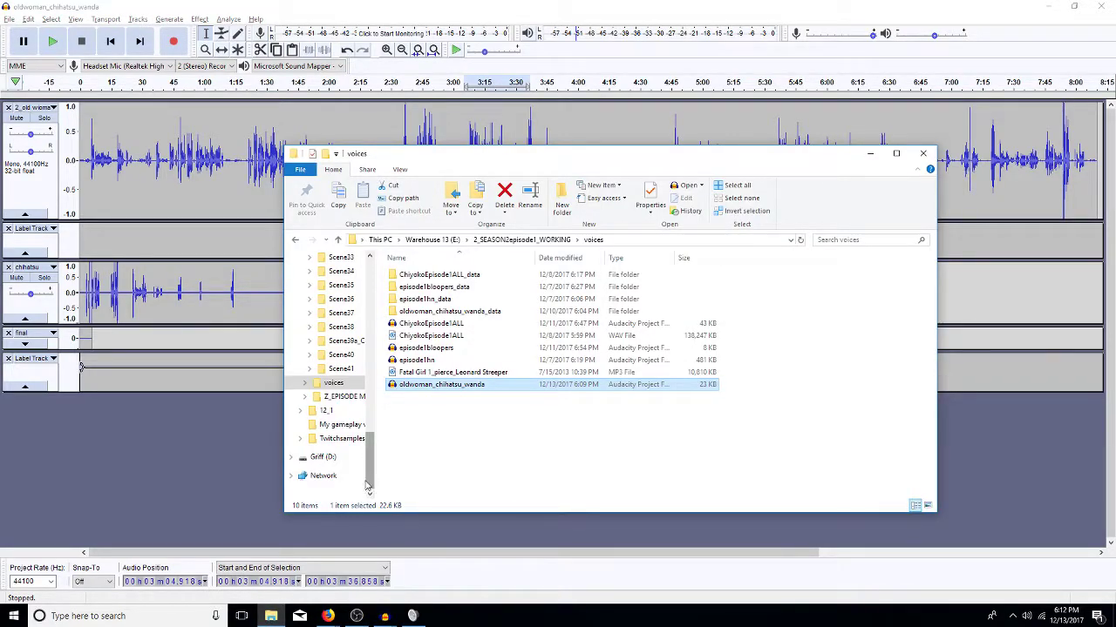
left_click(290, 467)
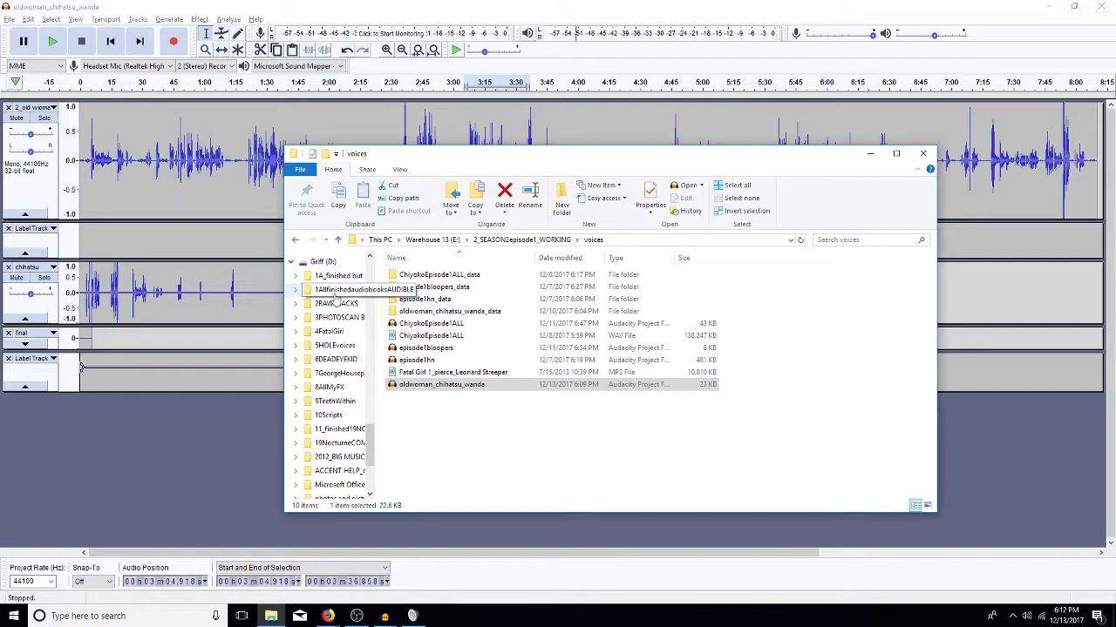
left_click(336, 333)
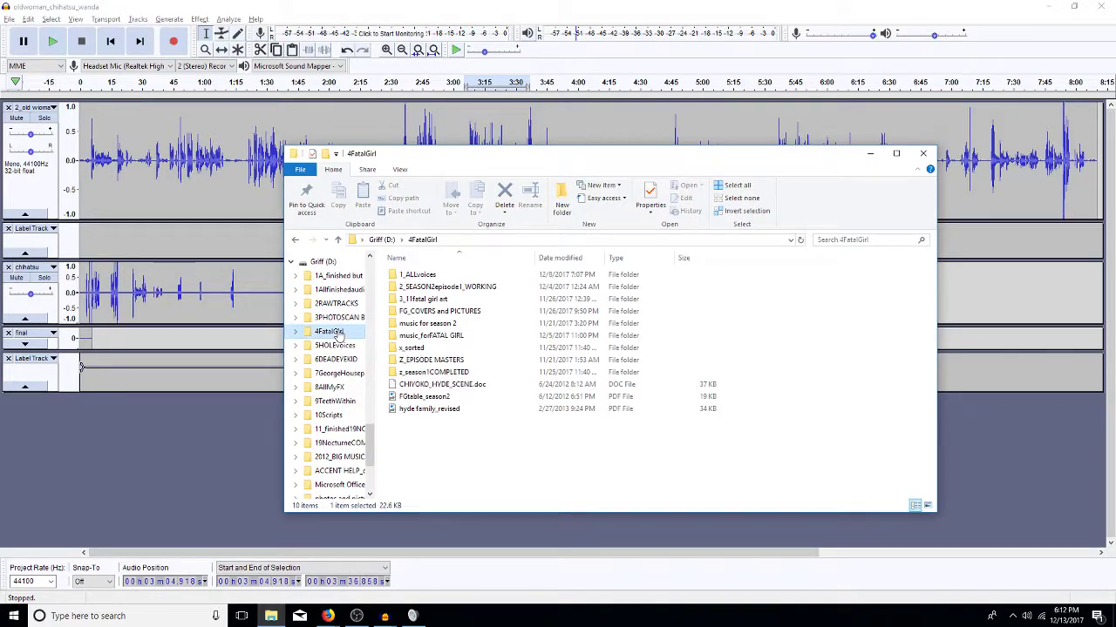
left_click(427, 278)
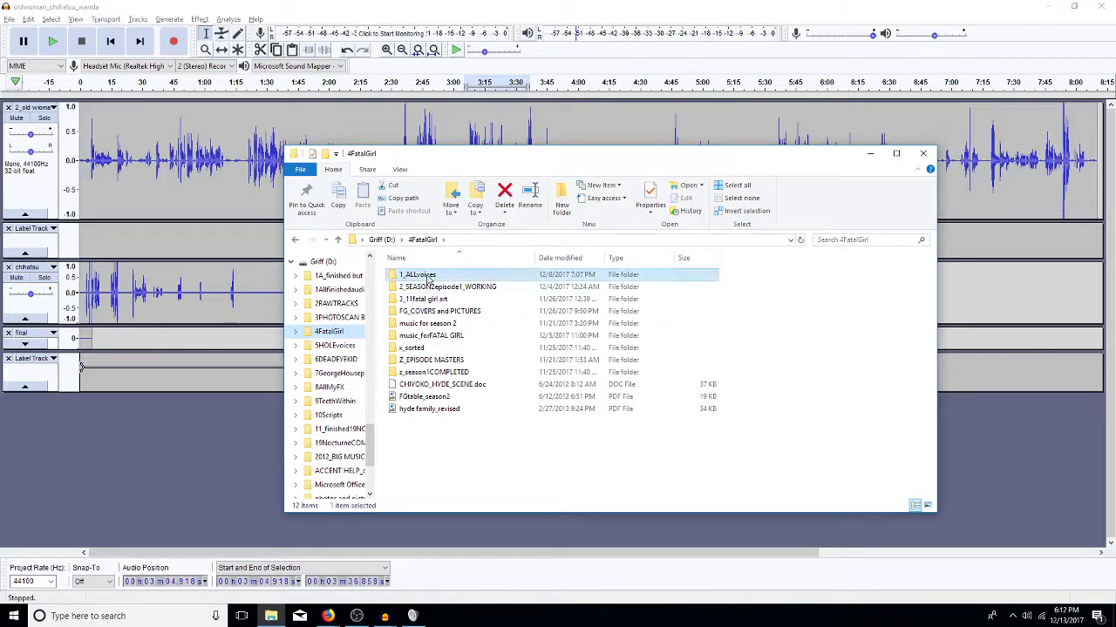
double_click(430, 281)
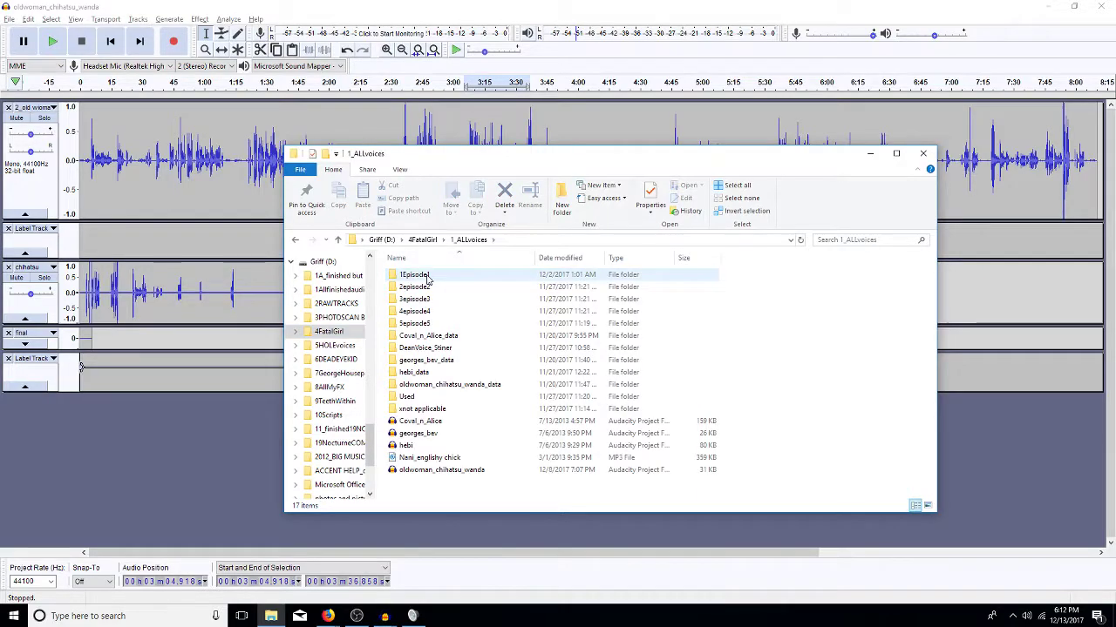
left_click(459, 471)
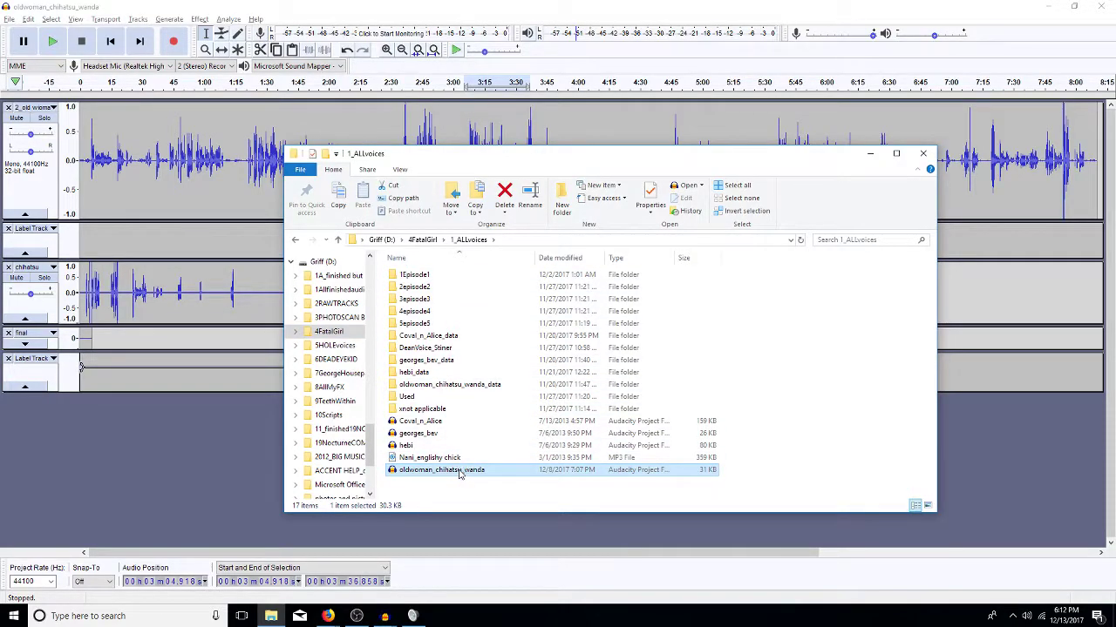
double_click(459, 471)
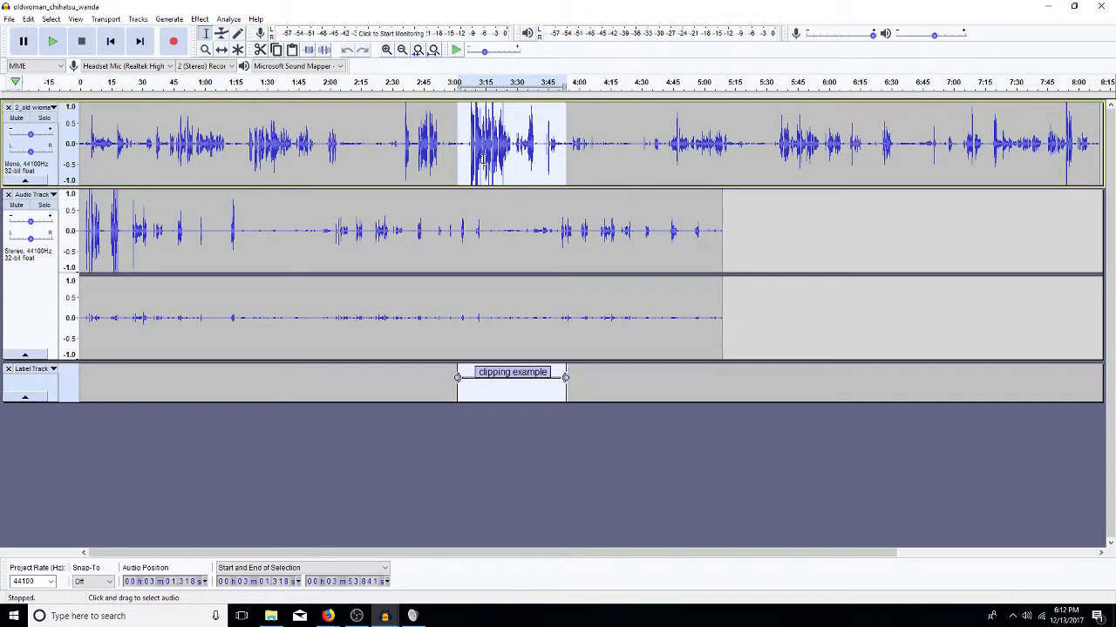
Copy about 19 seconds of clipped speech from the original project's old woman track and return to the working project
key("ctrl+e")
left_click_drag(575, 140, 213, 144)
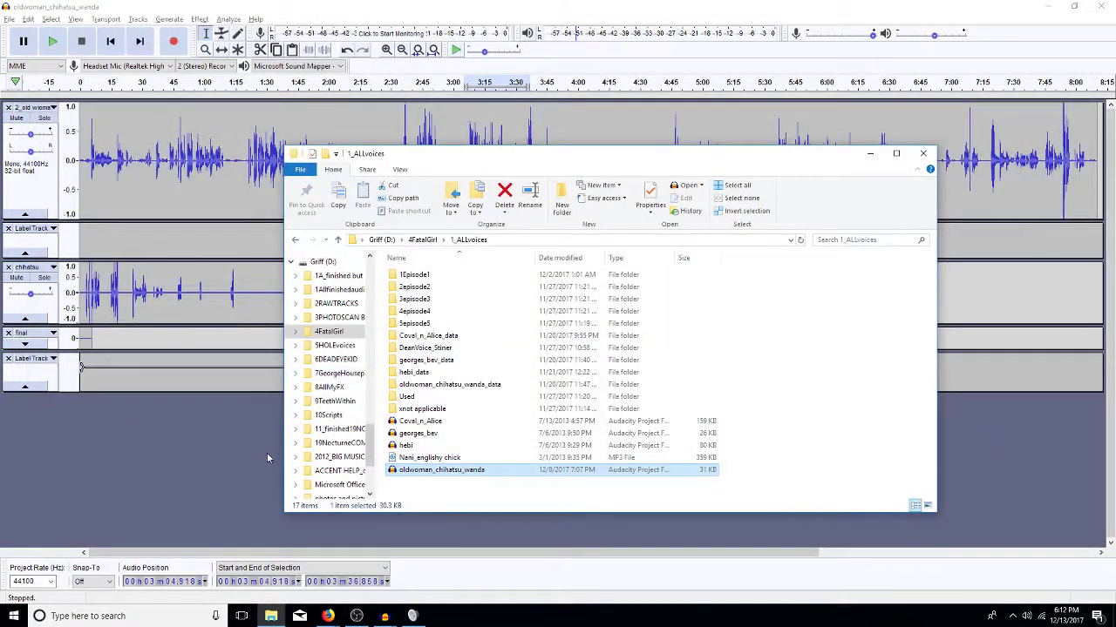
left_click(266, 452)
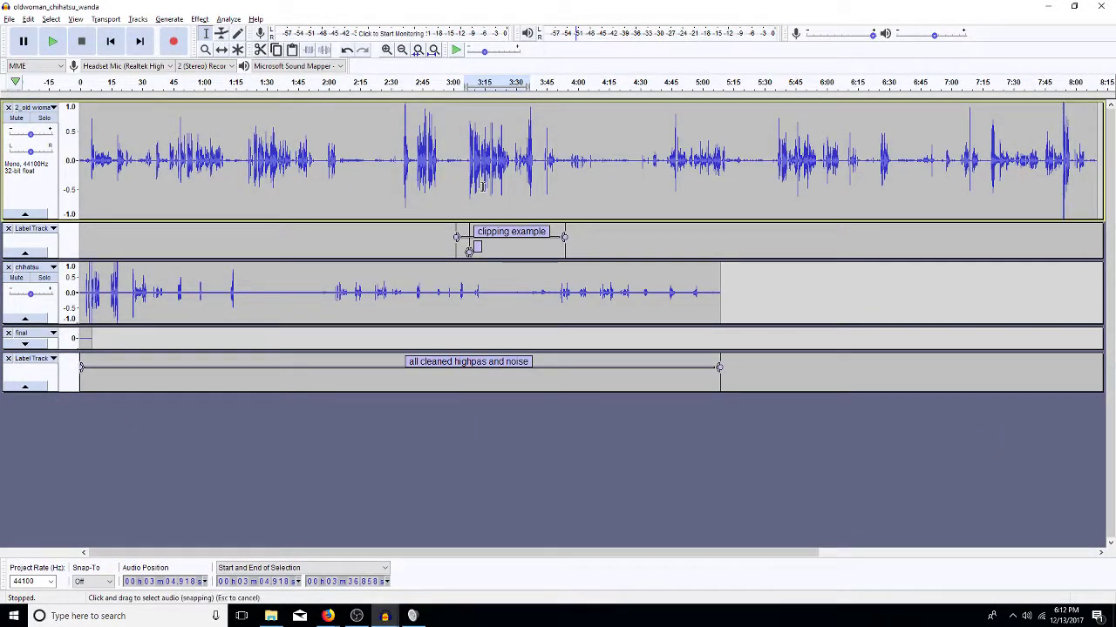
Duplicate the entire old woman track, and duplicate about 3:06 to 3:37 of that copy onto a track of its own
left_click_drag(468, 146, 497, 148)
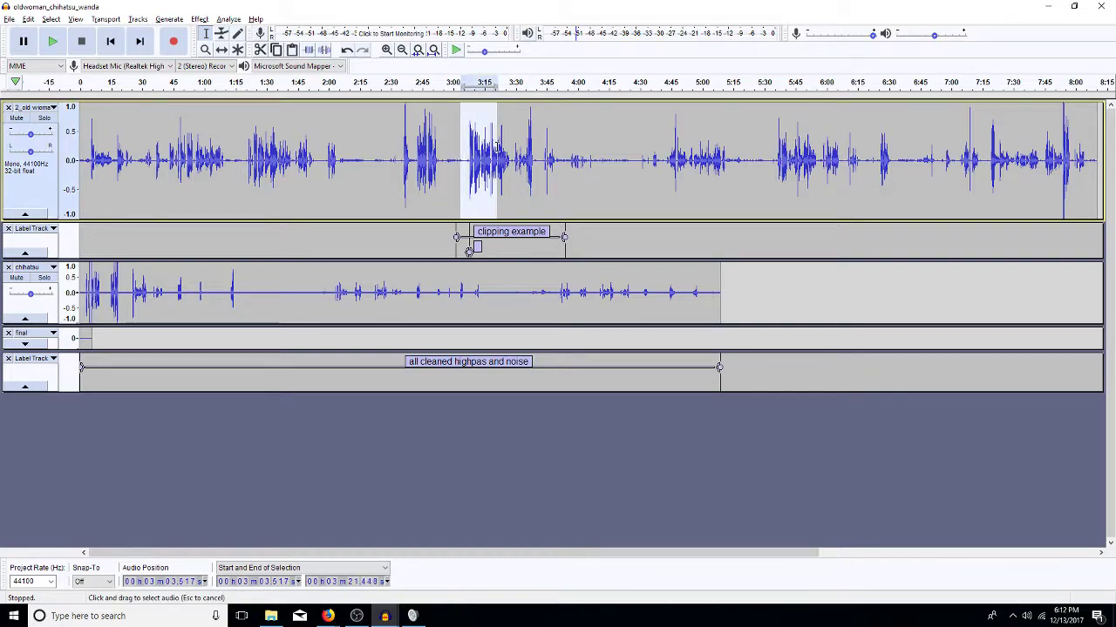
double_click(497, 148)
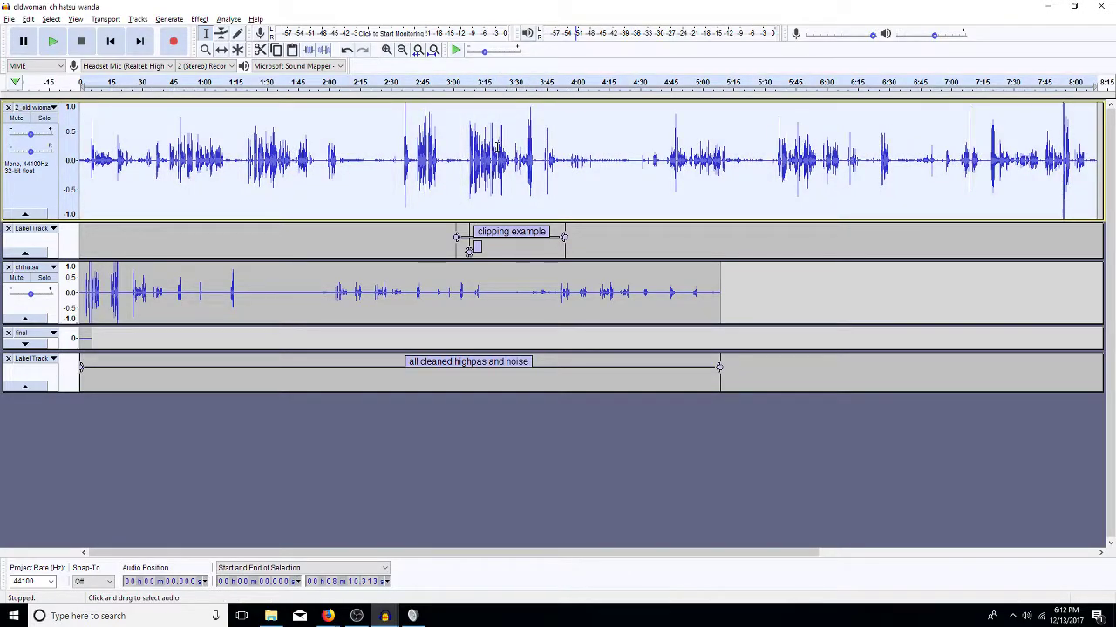
key("ctrl+d")
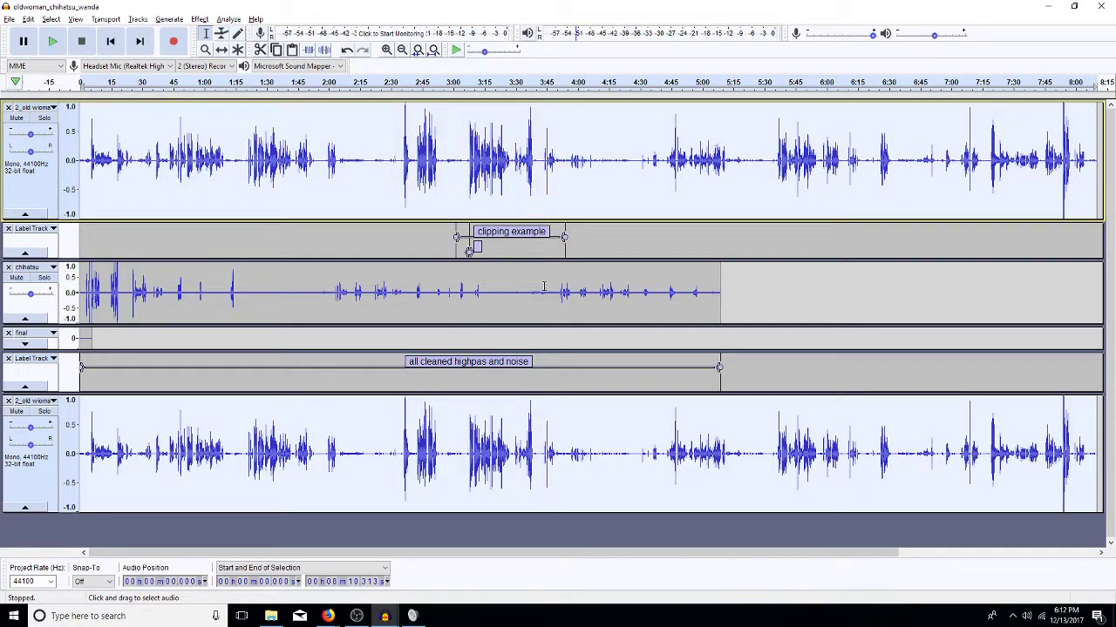
left_click_drag(529, 462, 465, 470)
key("ctrl+d")
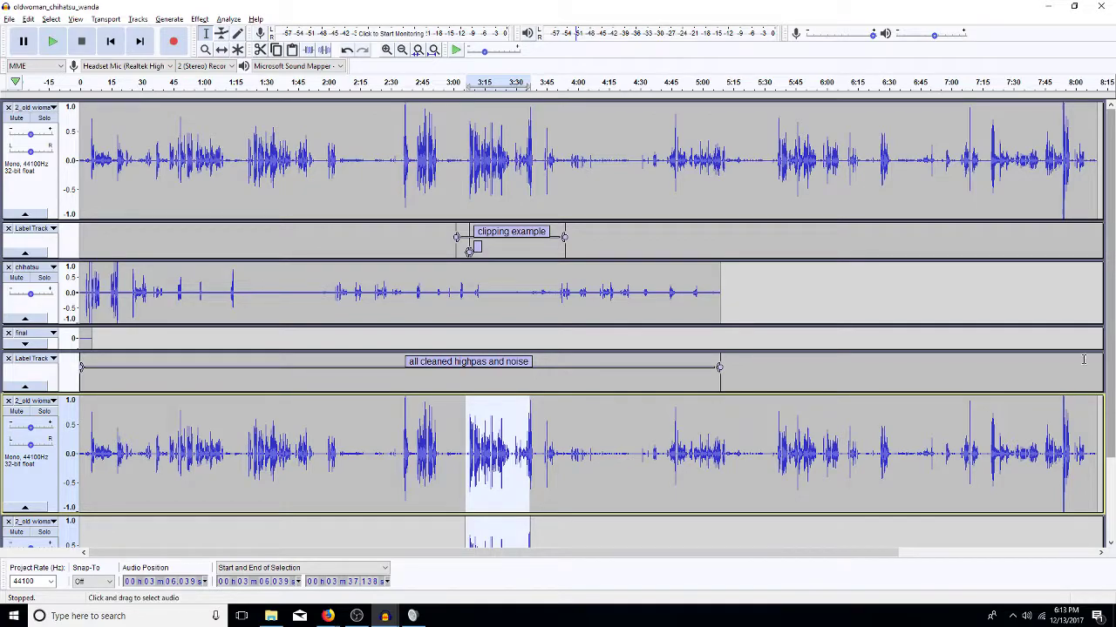
Replace the audio in the short duplicate track with the copied clipped speech
left_click(1109, 532)
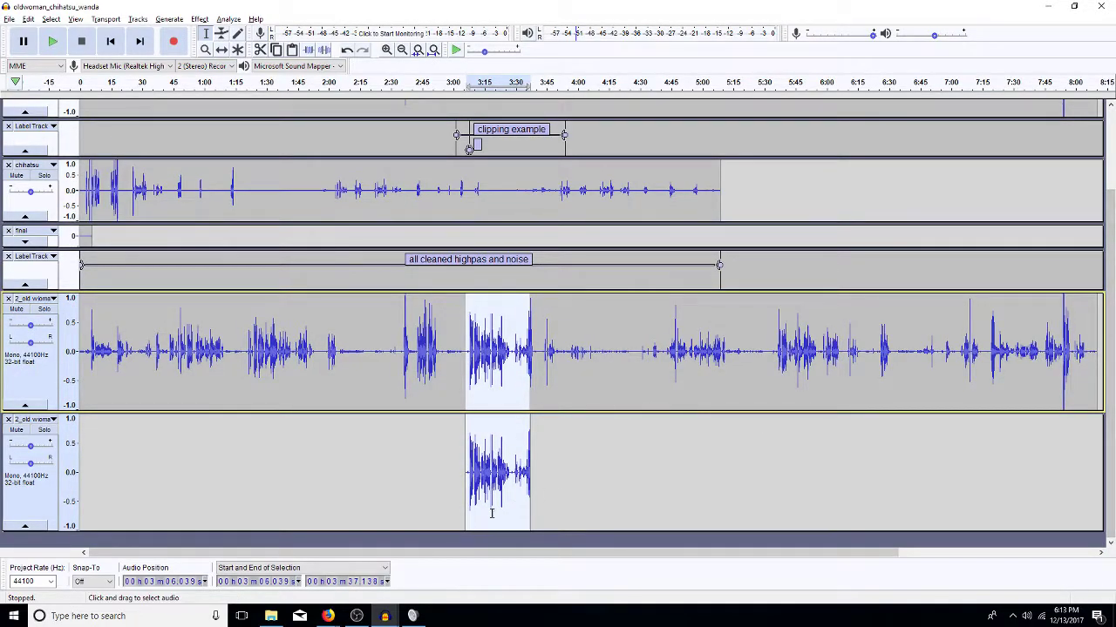
left_click(499, 462)
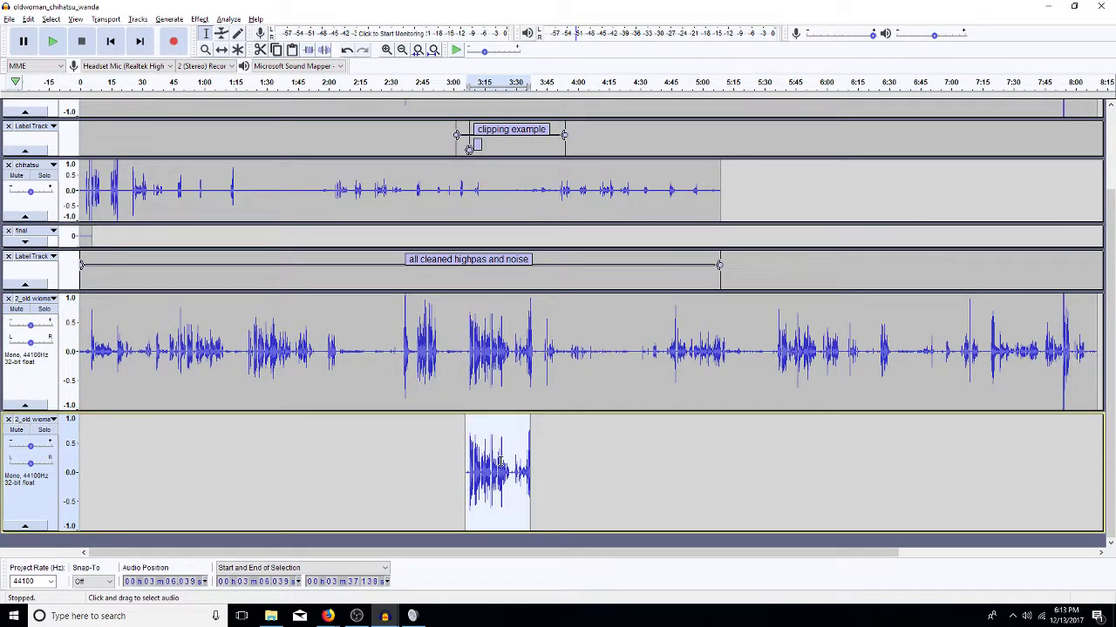
key("ctrl+r")
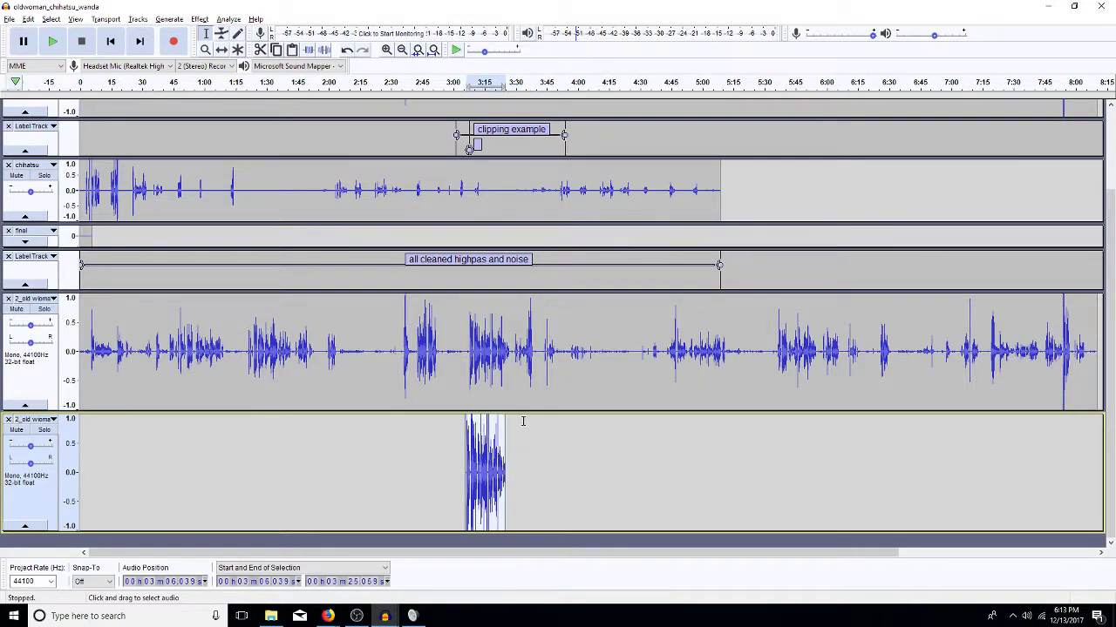
Shift the pasted clip to start at about 3:07.7 so it lines up with the same speech in the track above
left_click_drag(535, 392, 462, 391)
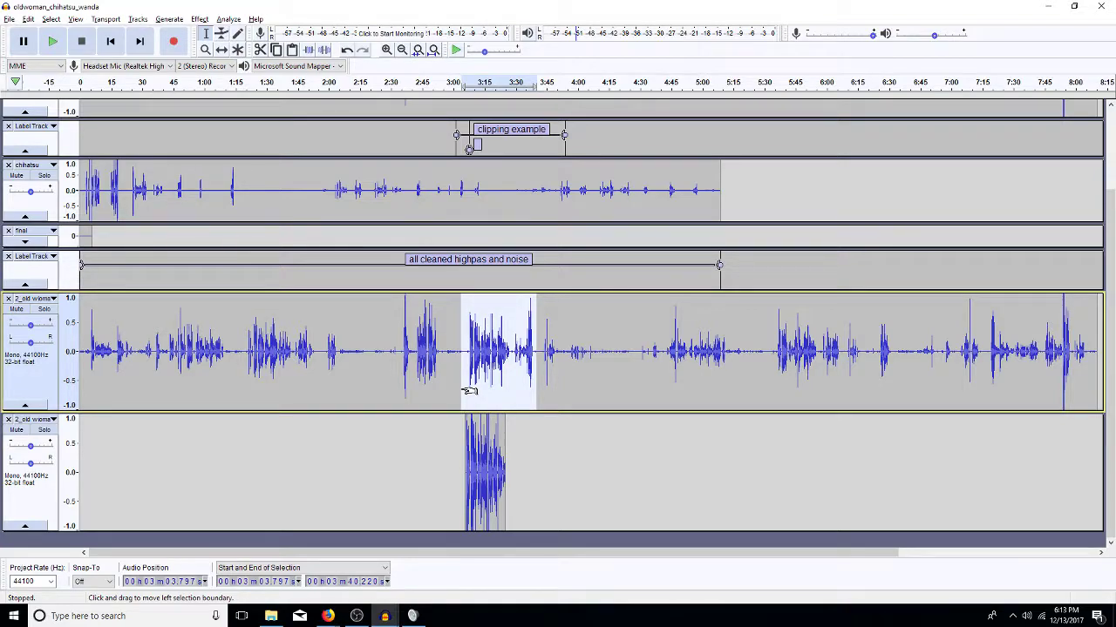
key("ctrl+e")
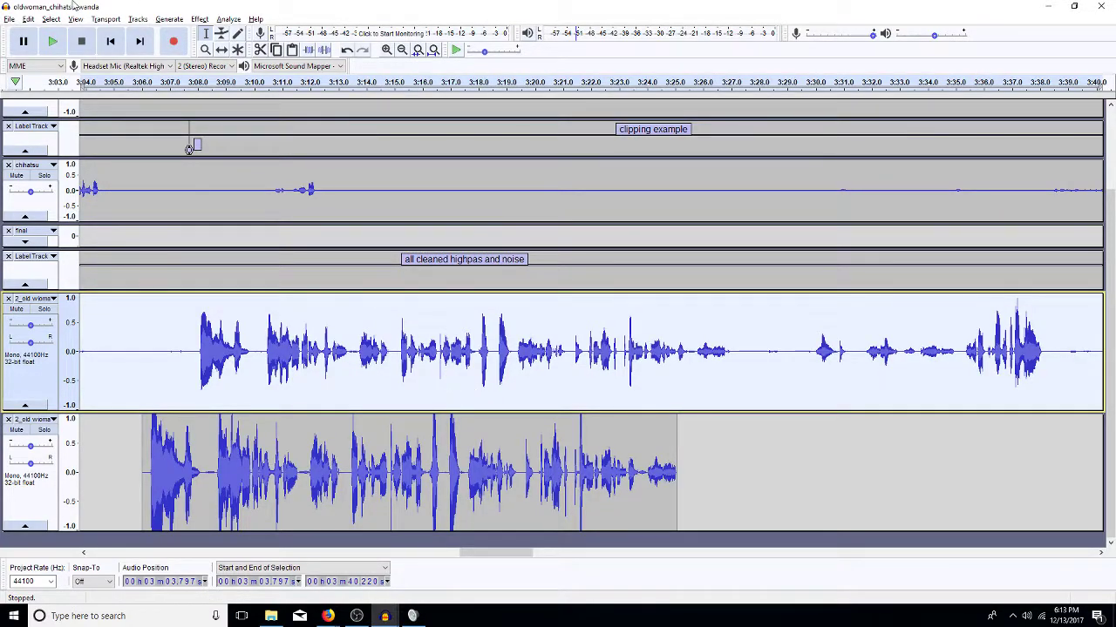
left_click(221, 49)
left_click_drag(310, 474, 358, 475)
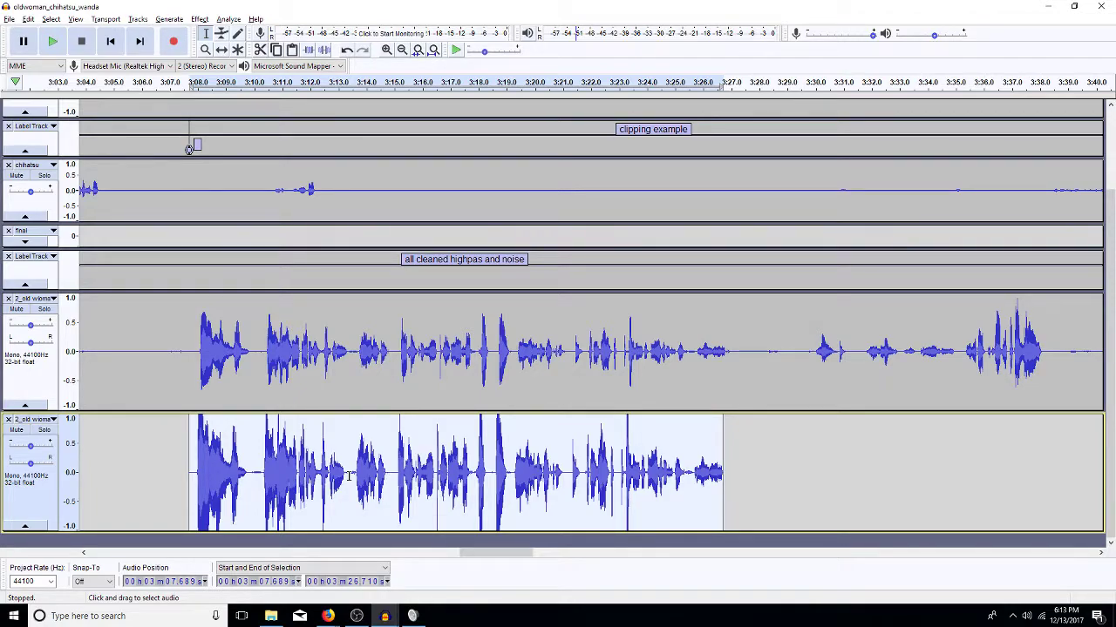
Lower the level of the pasted clipped speech by applying Amplify at -4 dB
key("ctrl+r")
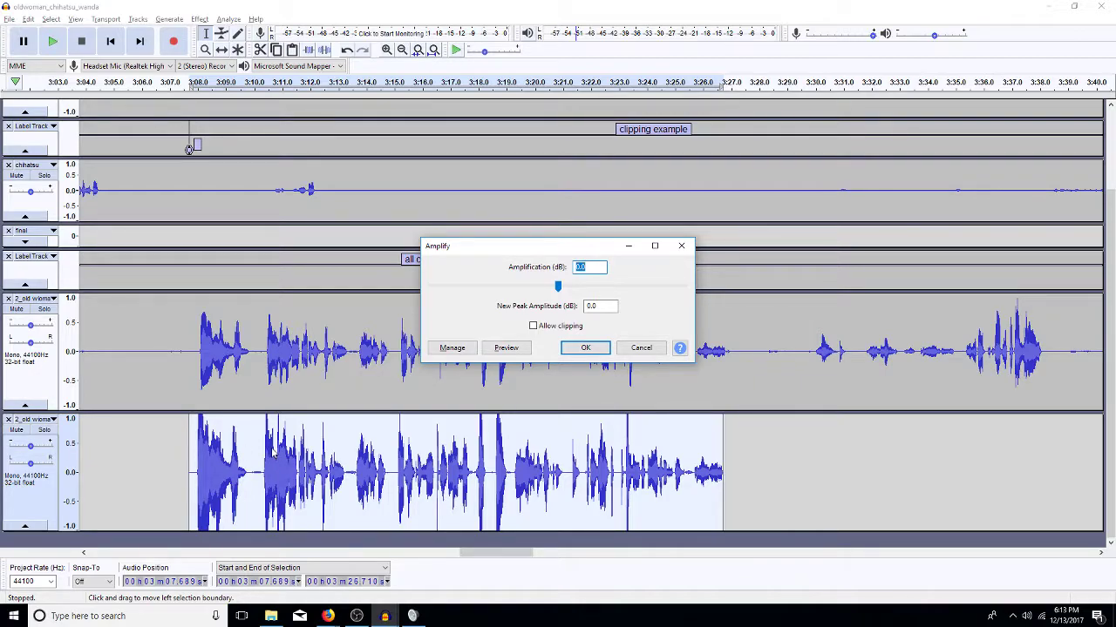
type("-4")
key("Return")
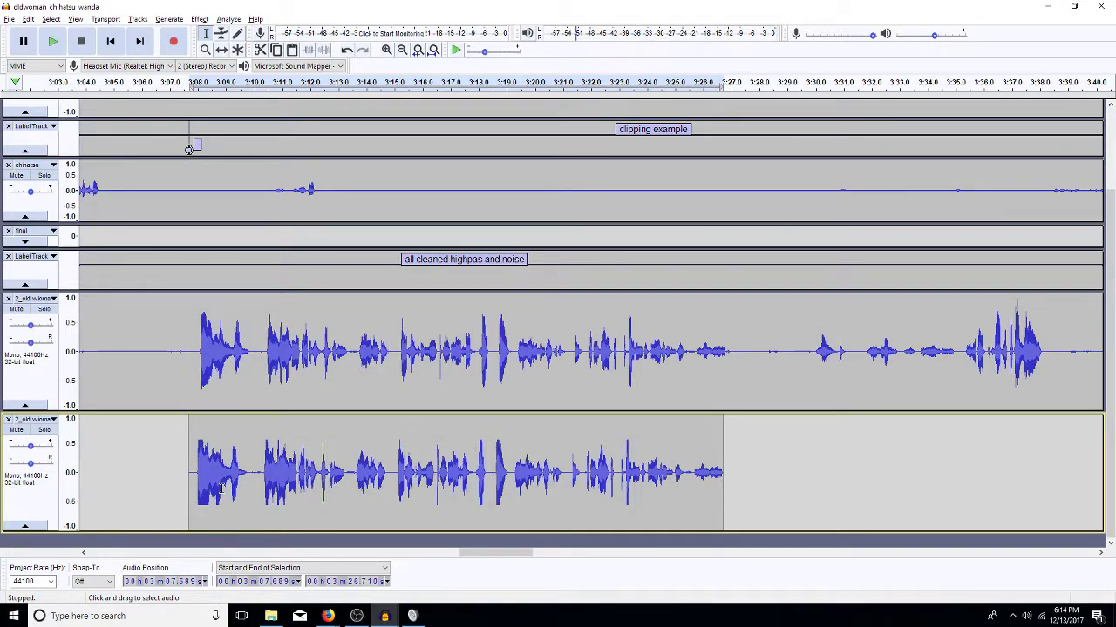
Zoom in on about 3:07.9 to 3:09.9 and compare the clipped waveform with the version in the track above
left_click_drag(250, 487, 195, 484)
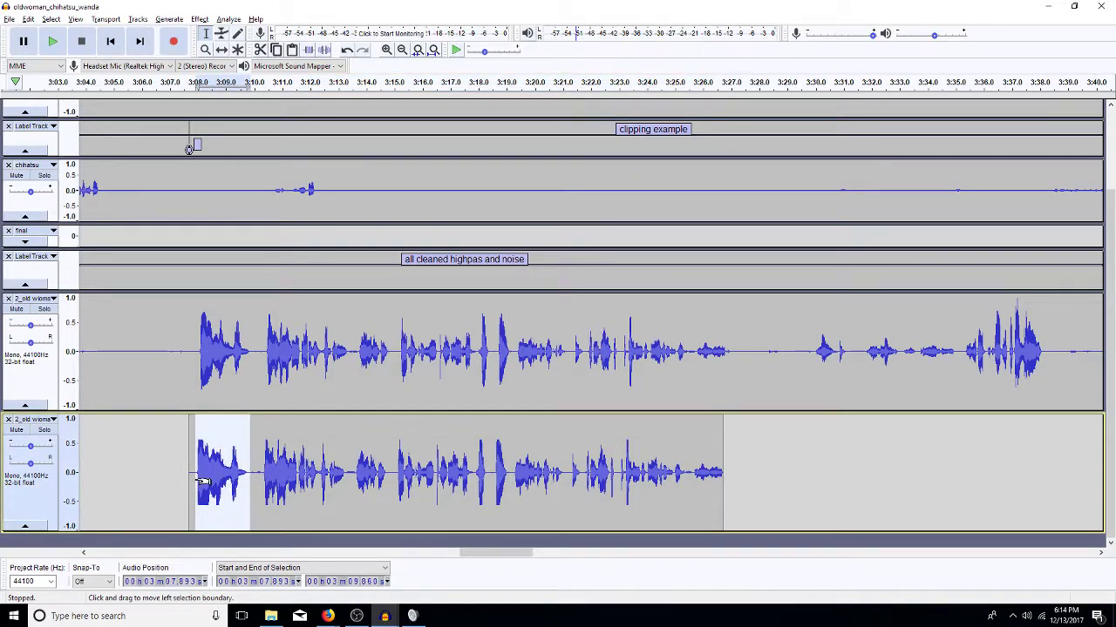
key("ctrl+e")
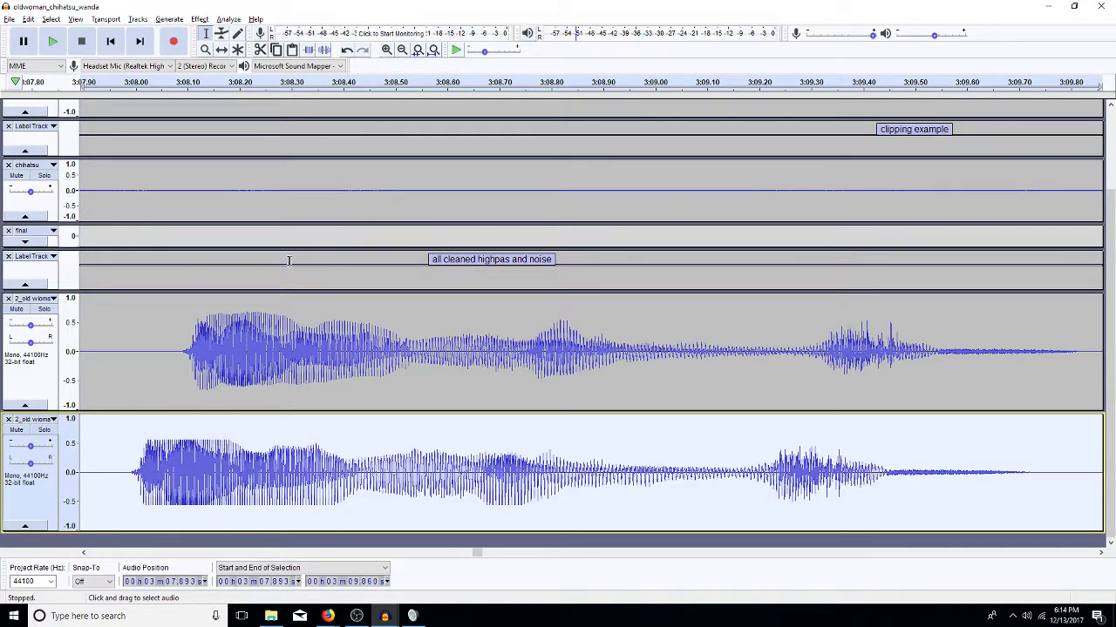
double_click(258, 330)
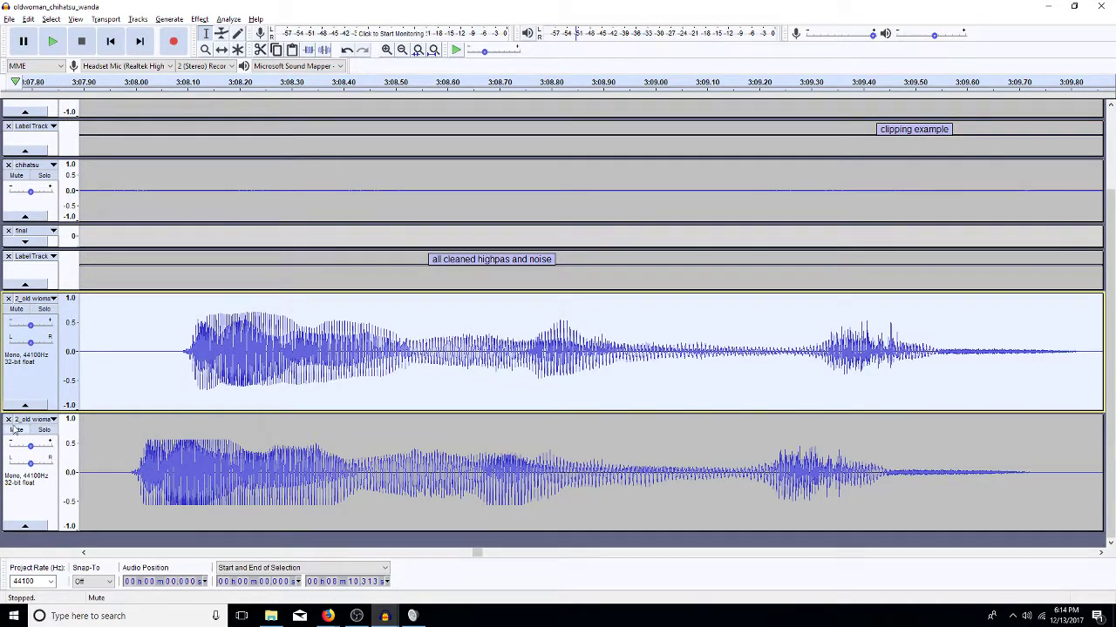
left_click(268, 356)
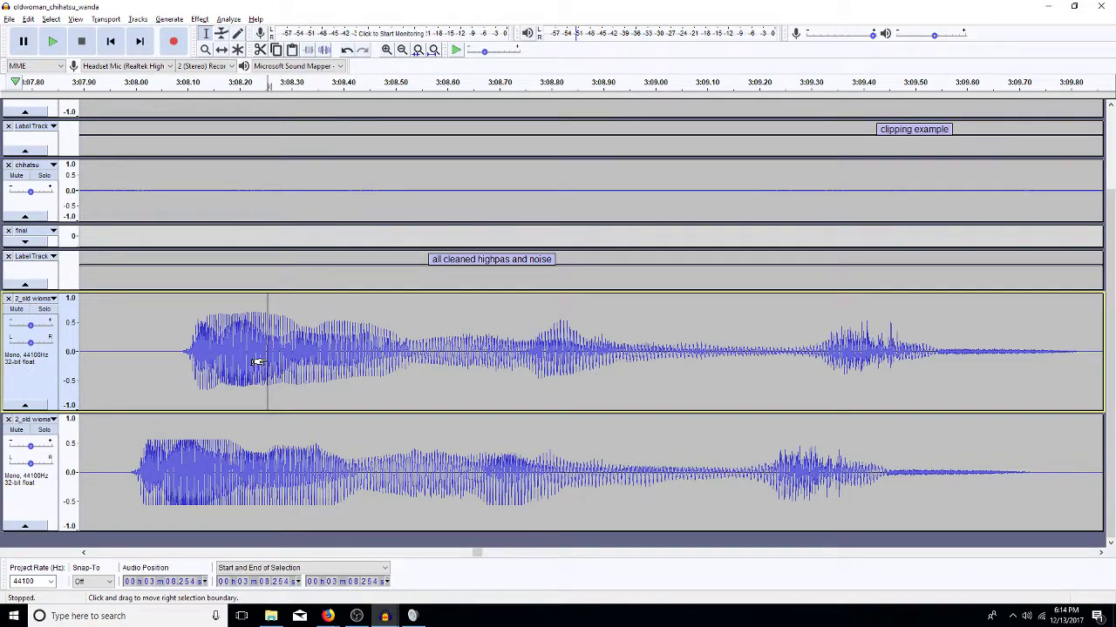
Mute and collapse the track holding the clipped speech
key("ctrl+f")
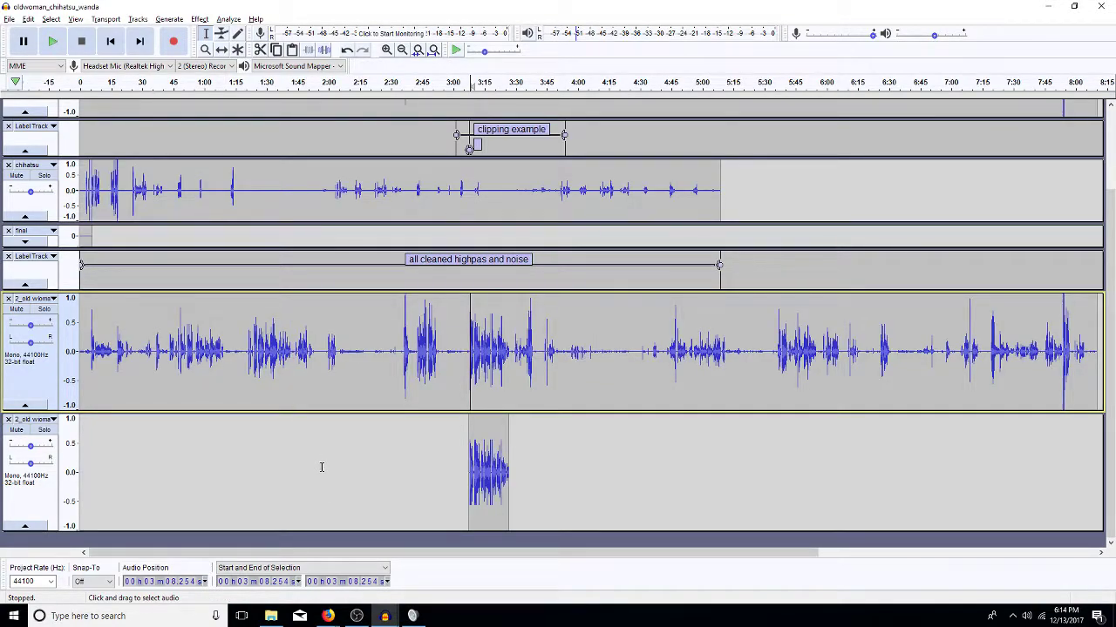
left_click(17, 429)
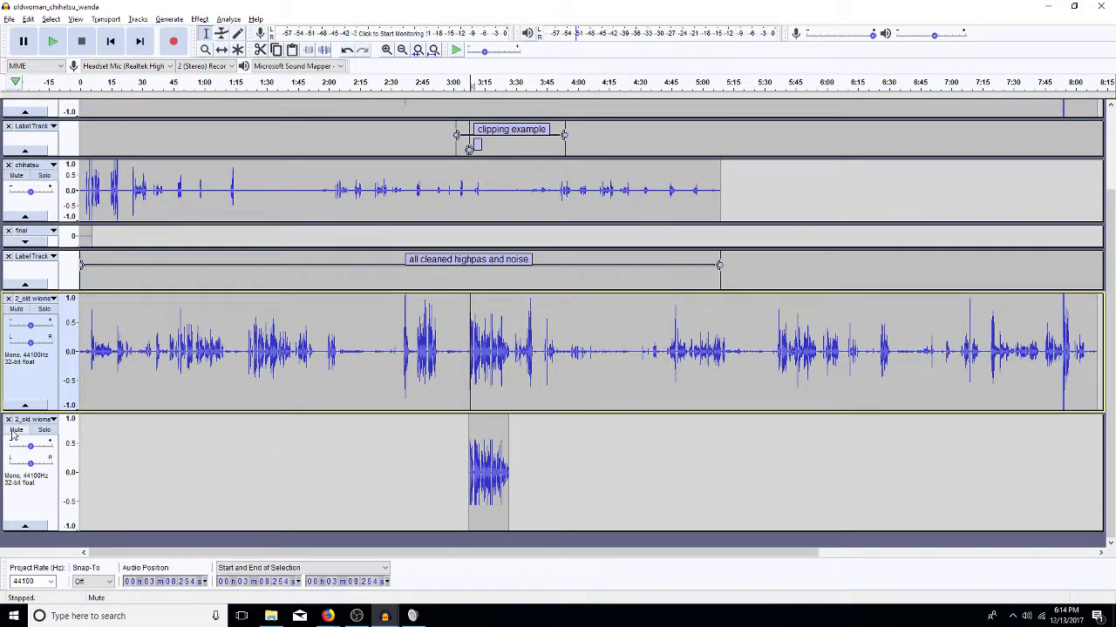
left_click(21, 528)
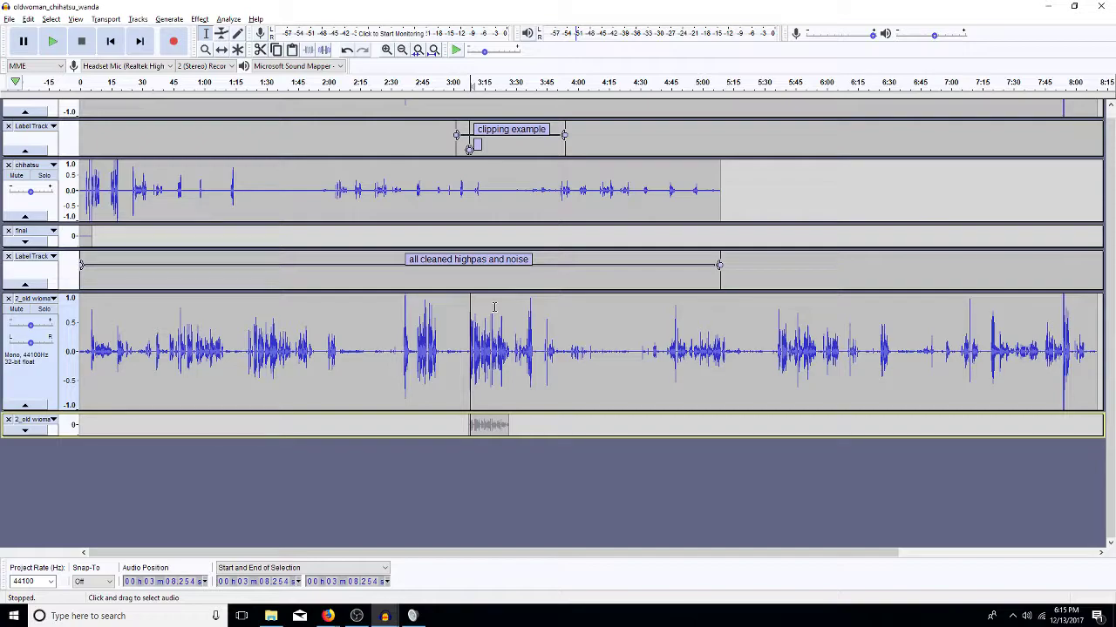
Mute and collapse the lower copy of the old woman voice track
left_click(462, 359)
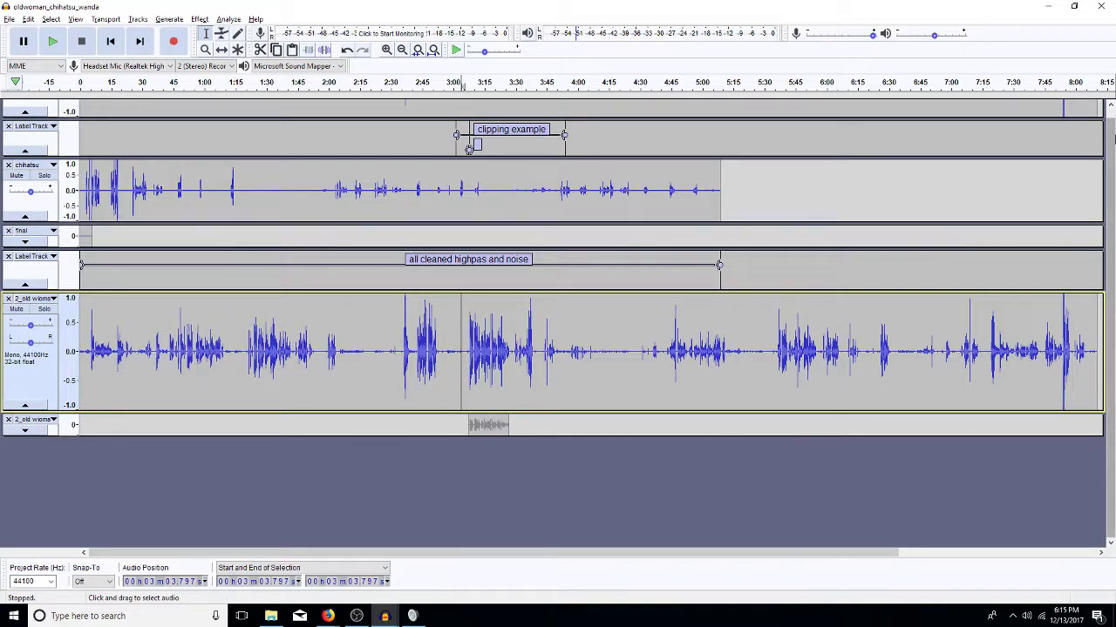
scroll(1084, 171, "up", 3)
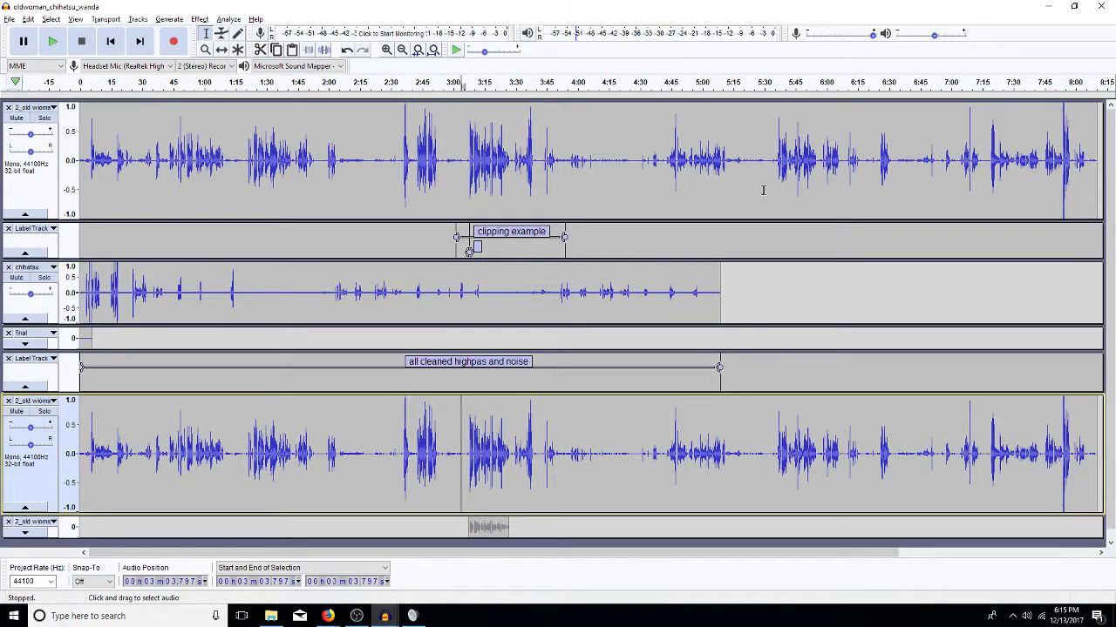
left_click(17, 411)
left_click(25, 507)
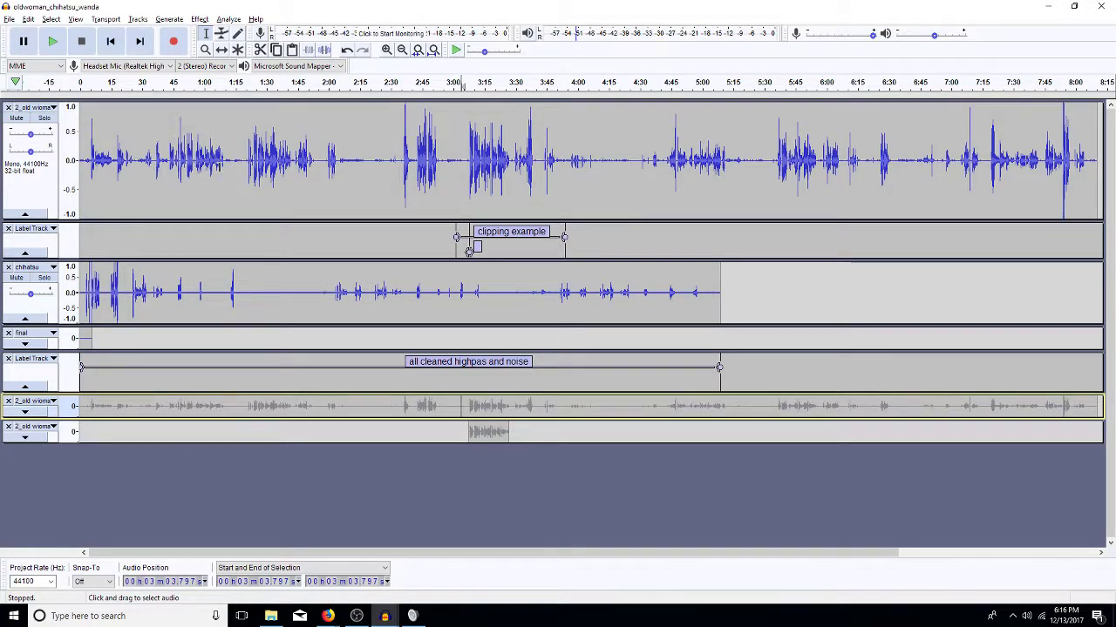
Apply Pop Mute with a -3 dB threshold to the entire uppermost old woman voice track
double_click(158, 215)
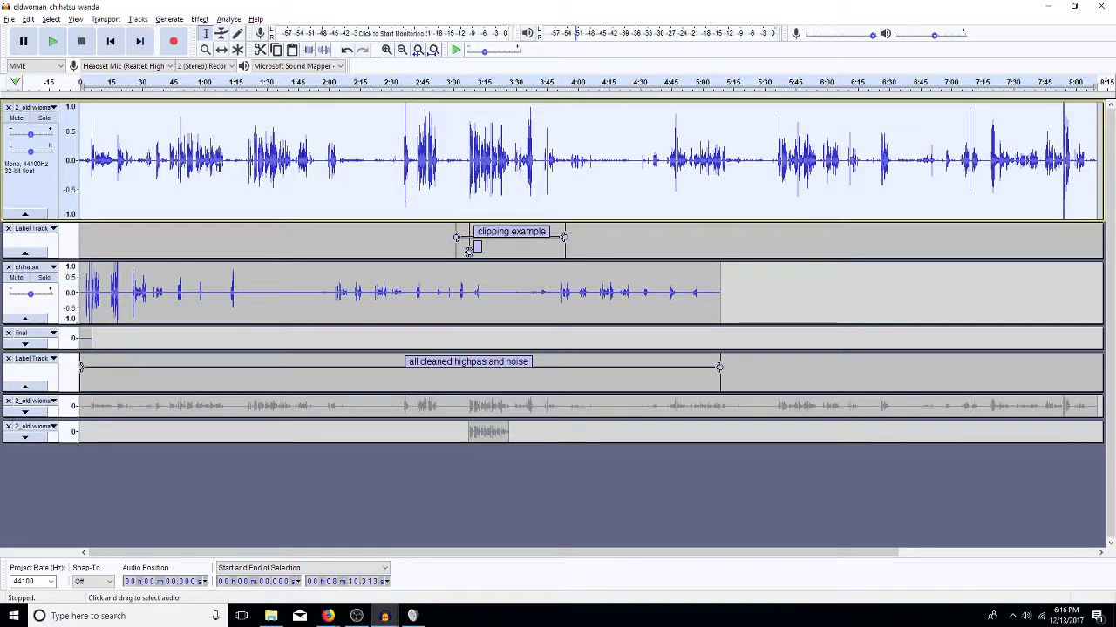
key("ctrl+r")
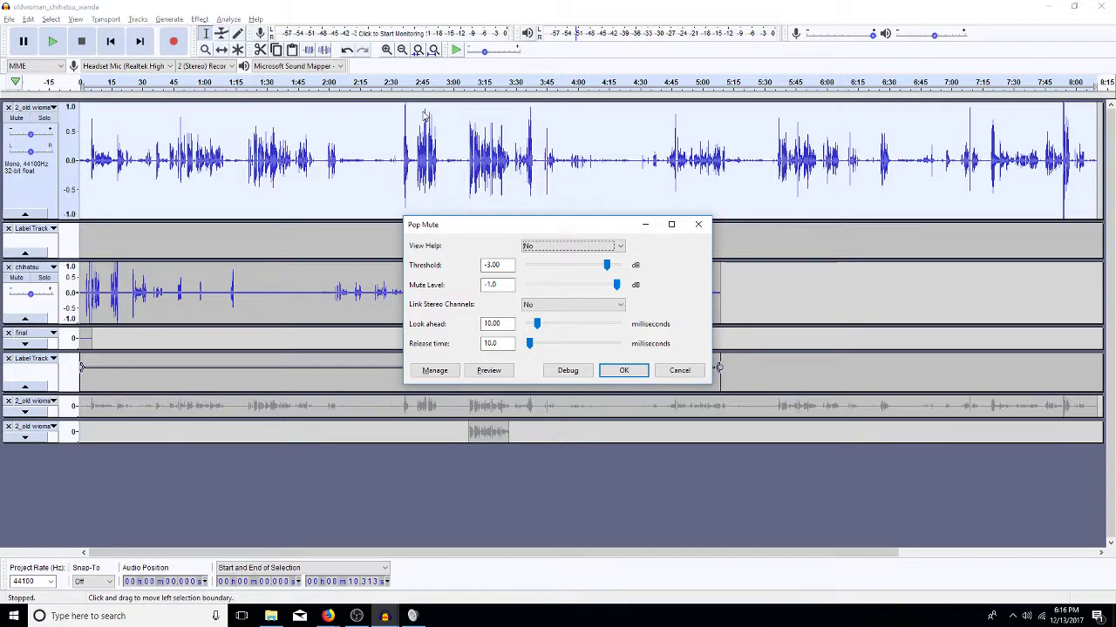
left_click(511, 285)
left_click(628, 369)
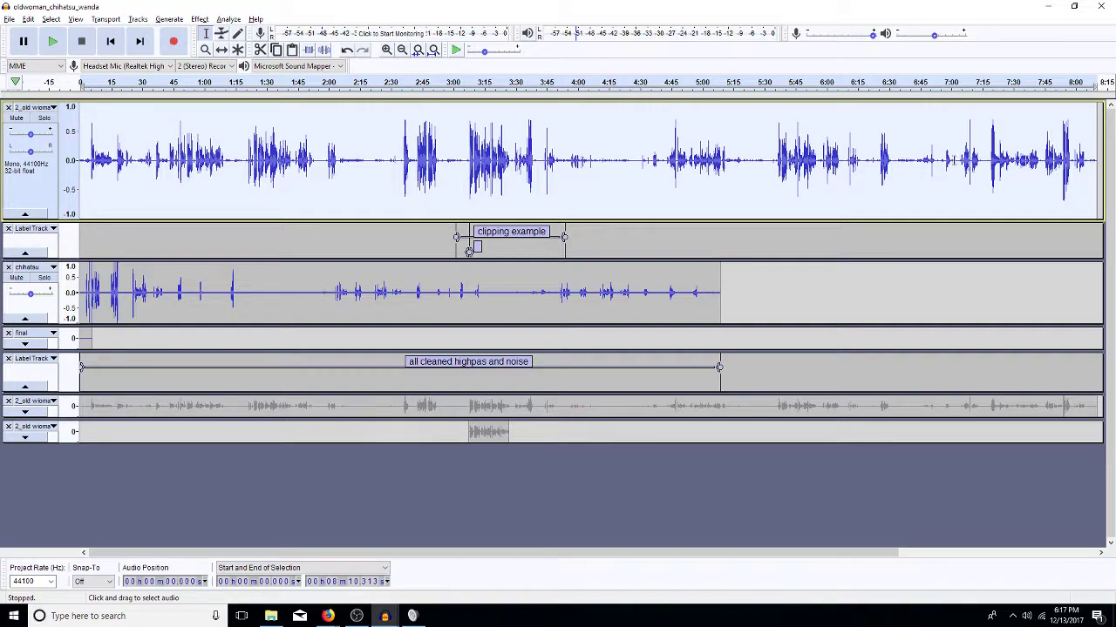
Examine the peaks in the treated old woman track around 2:31 to 3:51 and 4:48 to 8:01
left_click_drag(558, 145, 393, 155)
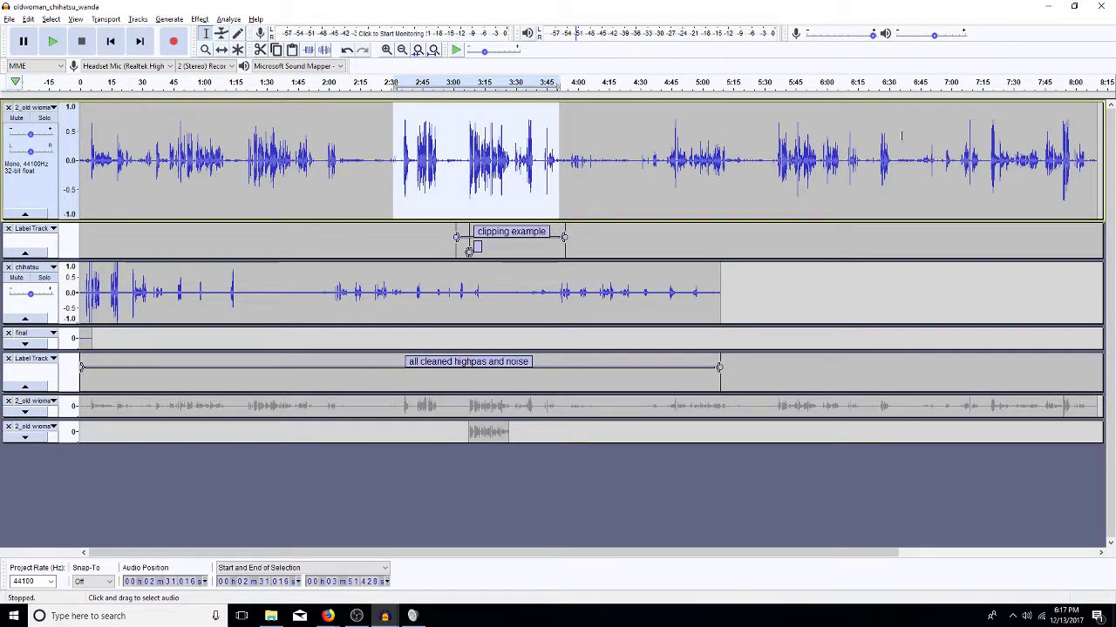
left_click_drag(678, 162, 1079, 161)
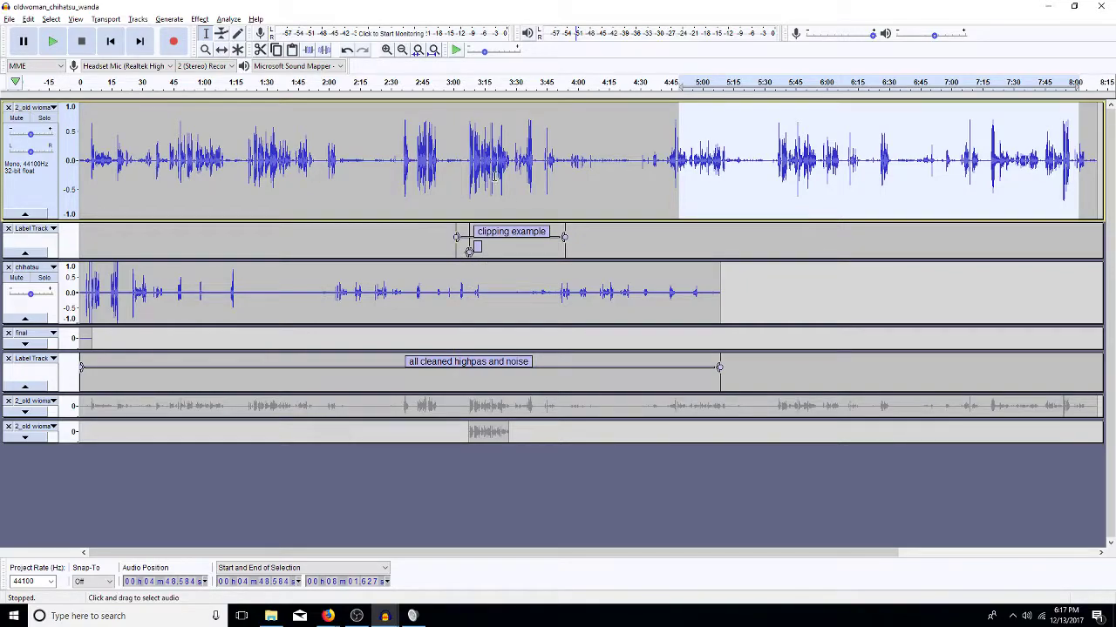
left_click_drag(515, 163, 400, 178)
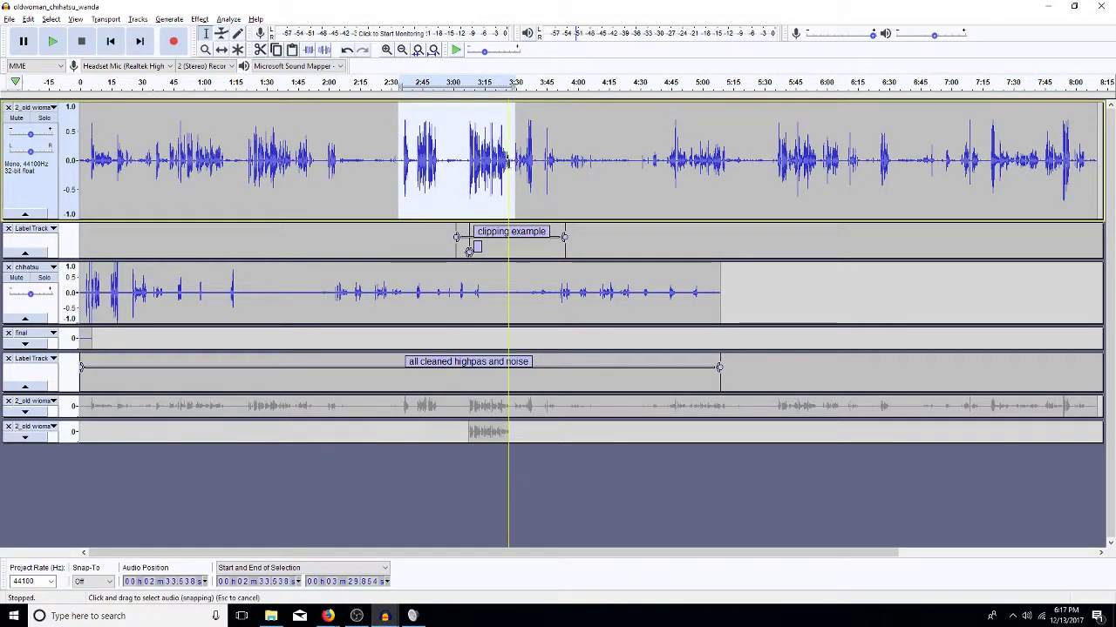
left_click(541, 157)
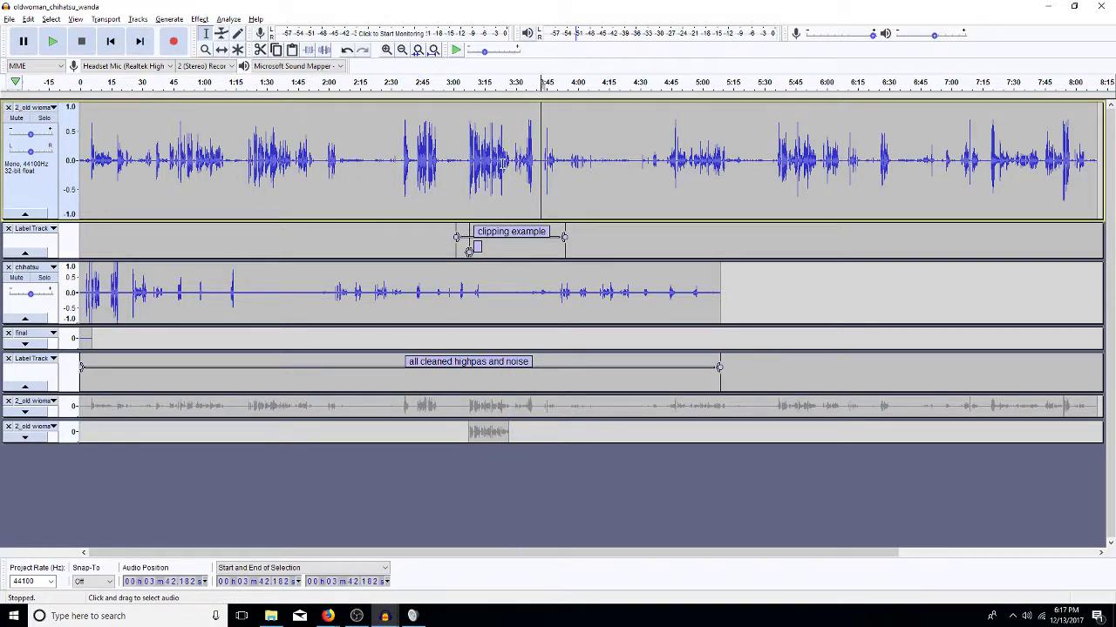
Increase the height of the chihatsu track and select the whole treated old woman recording
double_click(522, 198)
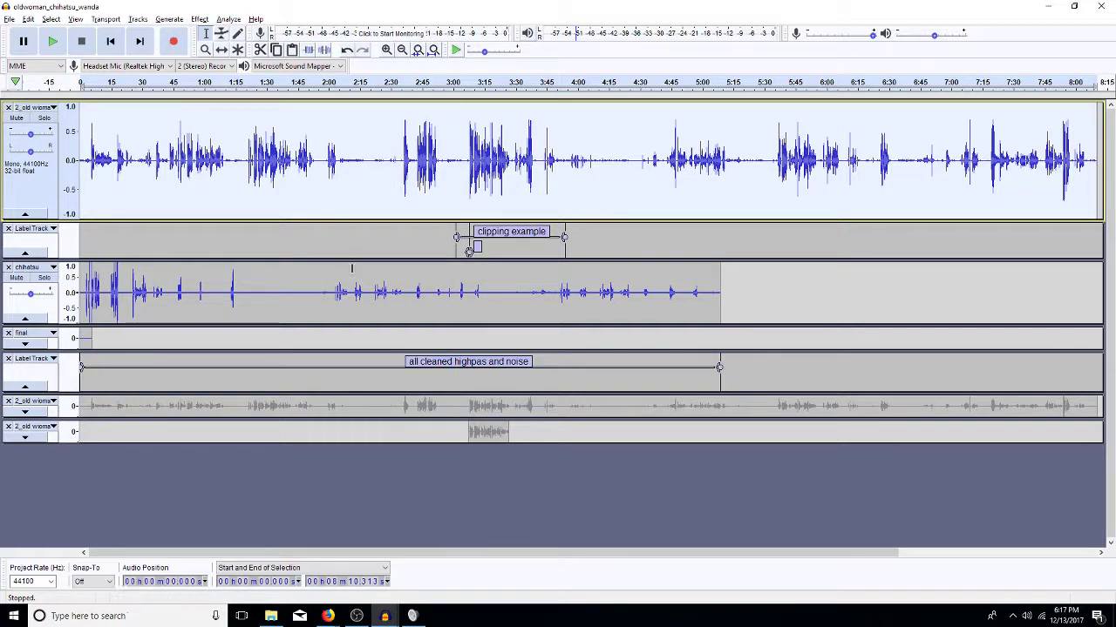
left_click_drag(335, 323, 335, 377)
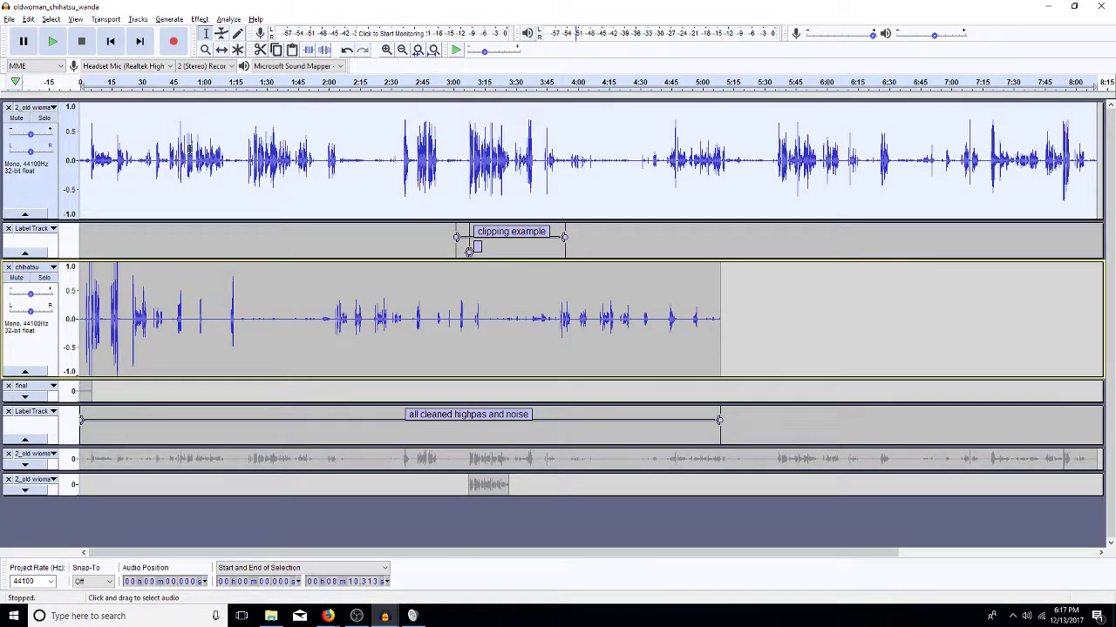
left_click(212, 155)
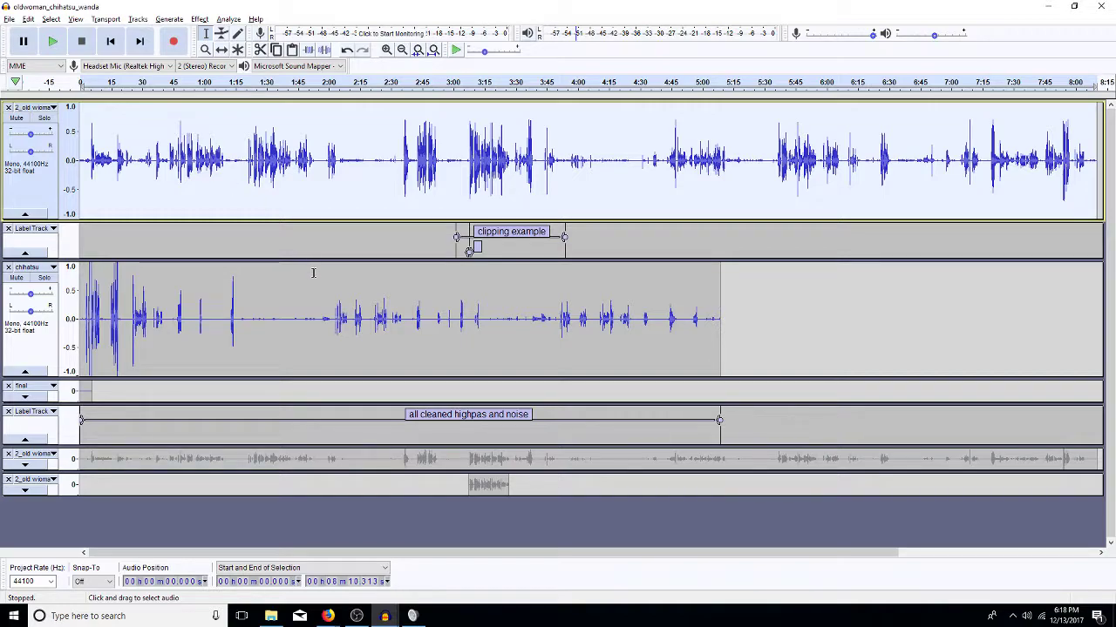
Open the Scene27hn project from the Scene27 folder under 2_SEASON2episode1_WORKING, scene breakdown on the Warehouse 13 (E:) drive
left_click(9, 20)
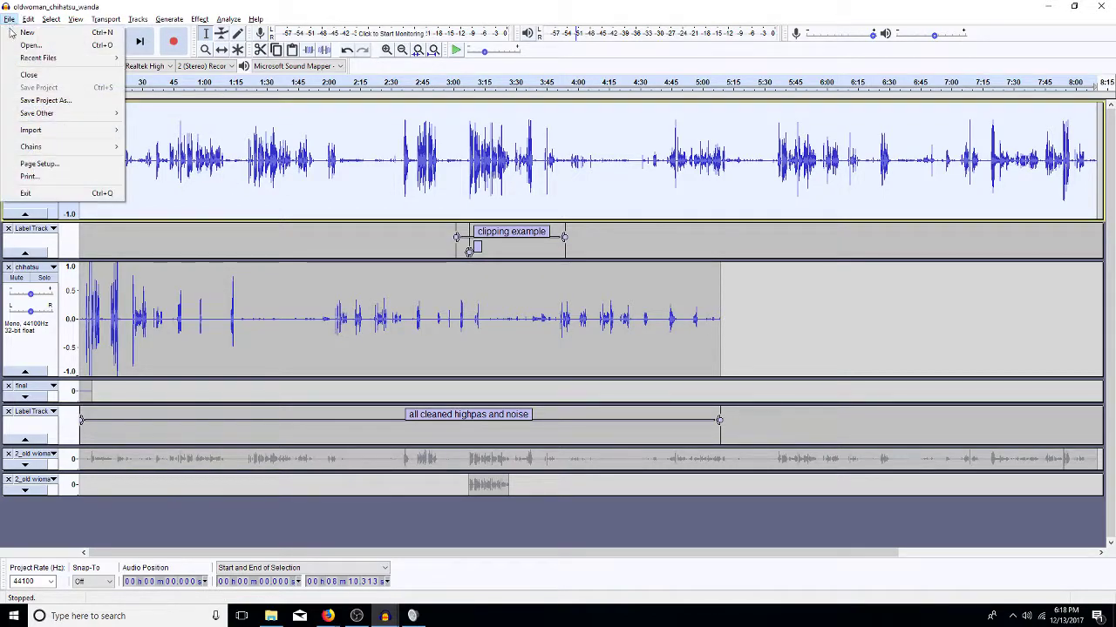
left_click(26, 45)
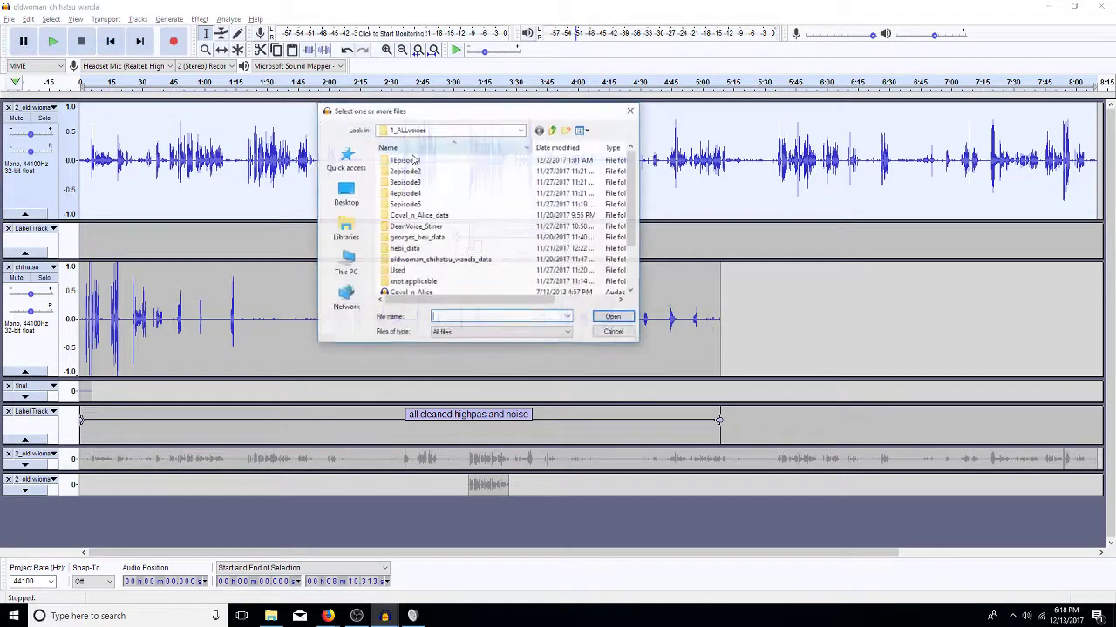
left_click(552, 130)
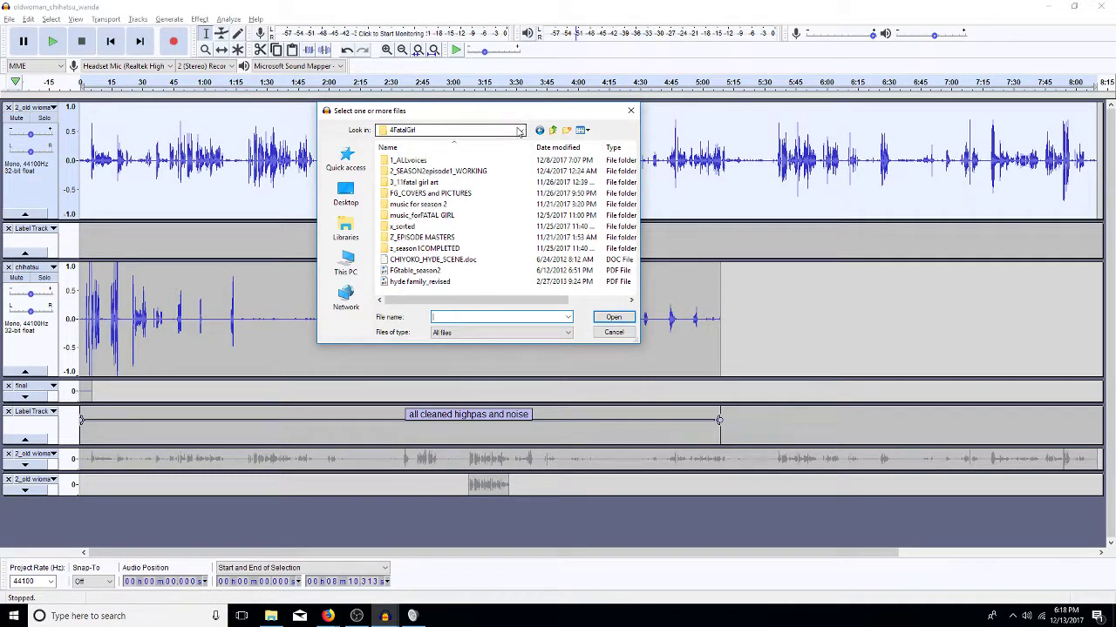
left_click(520, 131)
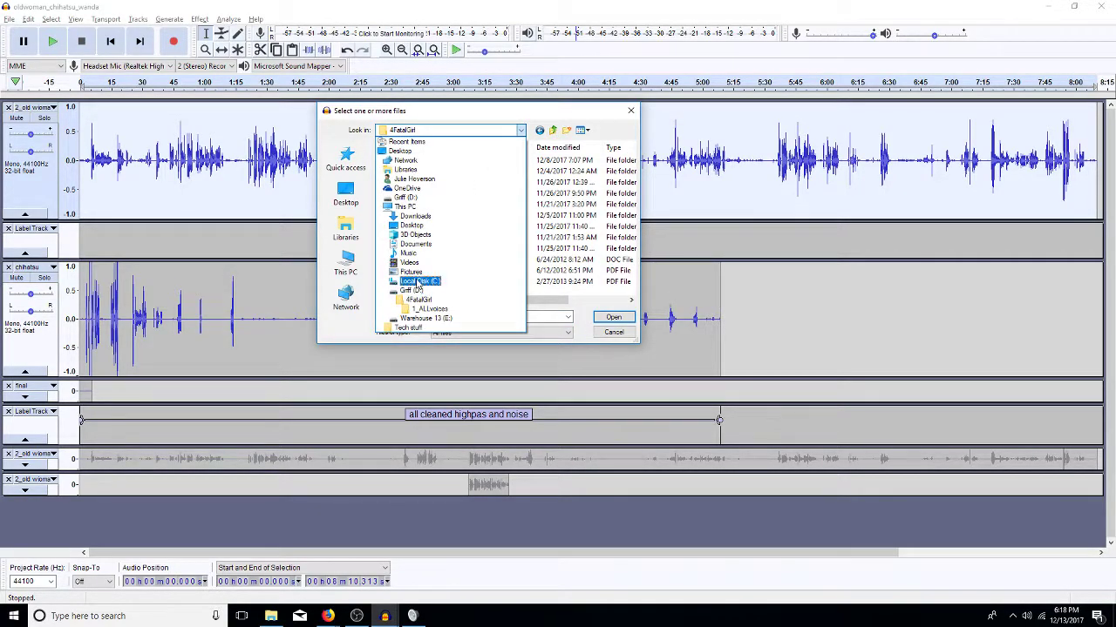
left_click(425, 318)
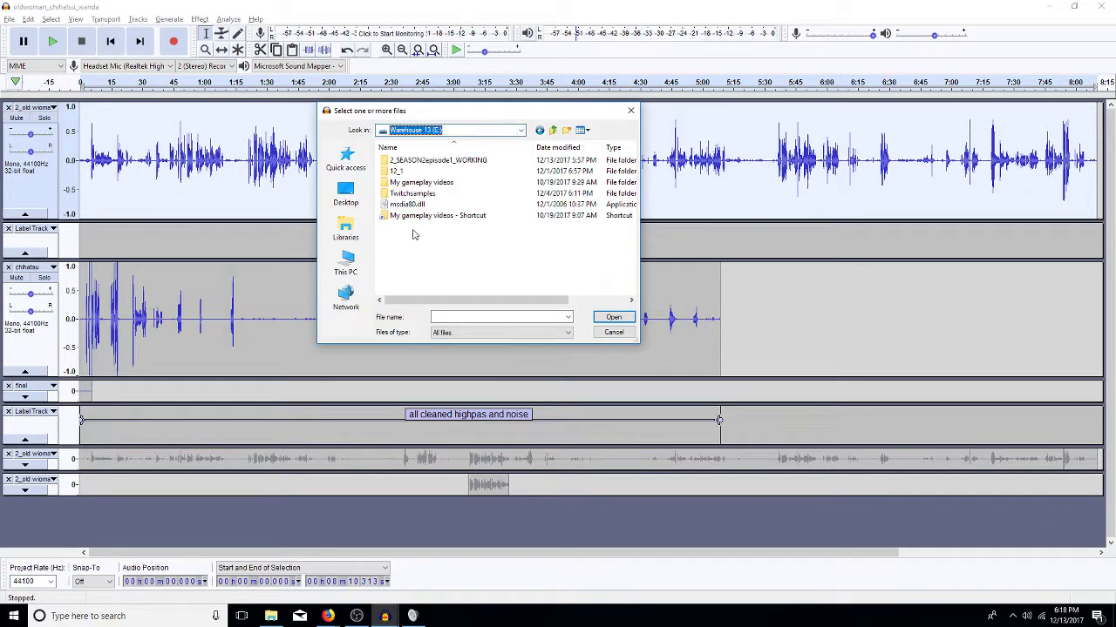
double_click(429, 161)
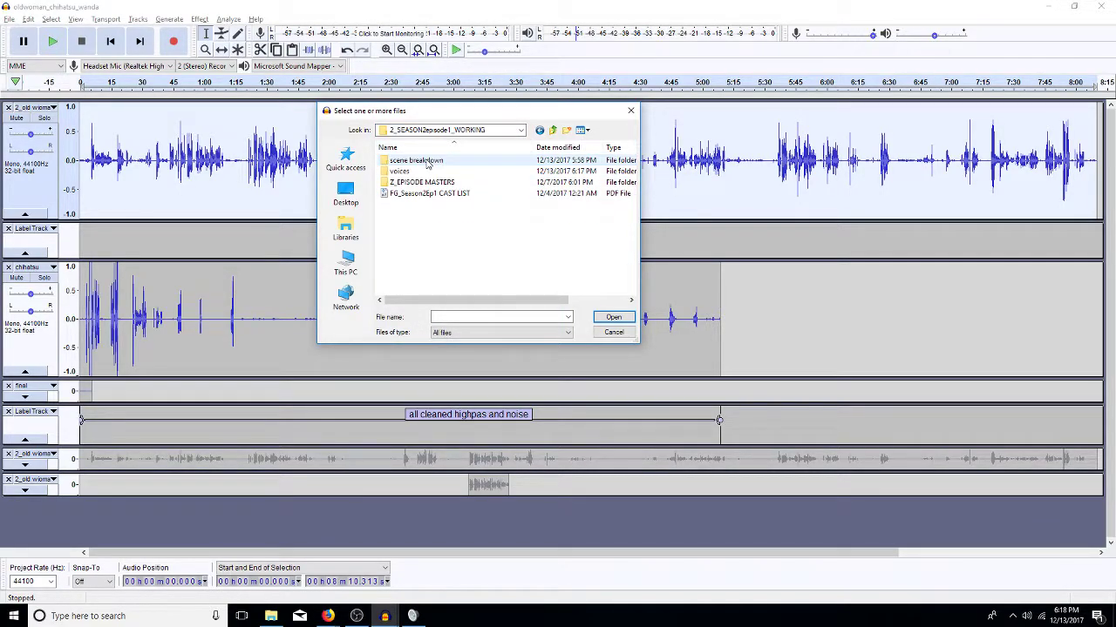
double_click(422, 162)
left_click(635, 264)
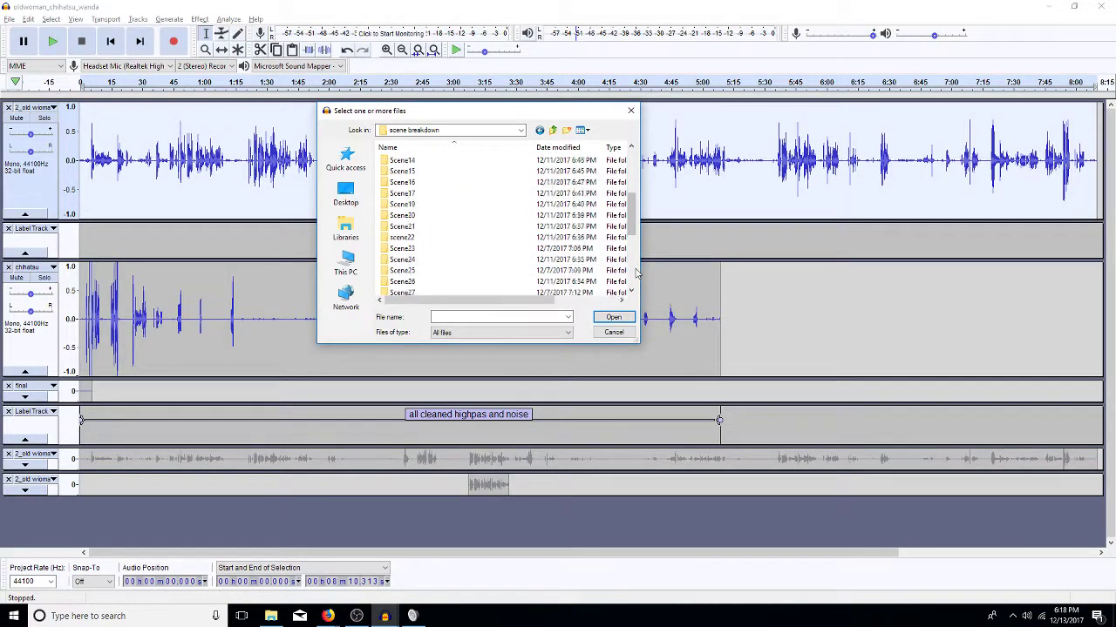
double_click(410, 293)
double_click(405, 193)
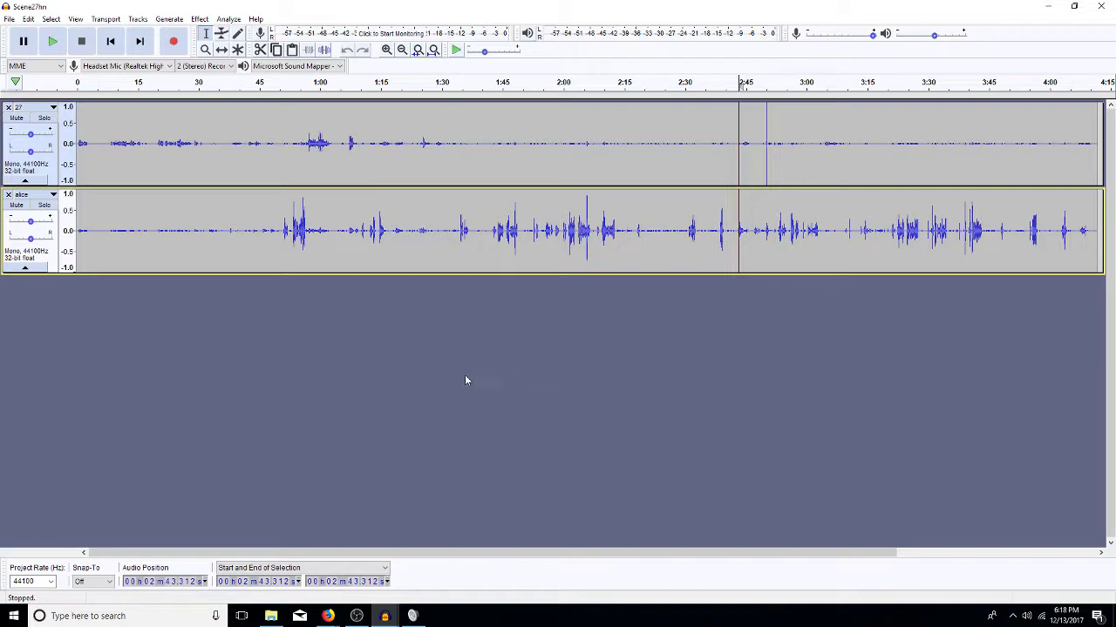
Paste the old woman recording as a new track below the alice track and mute it
left_click(419, 349)
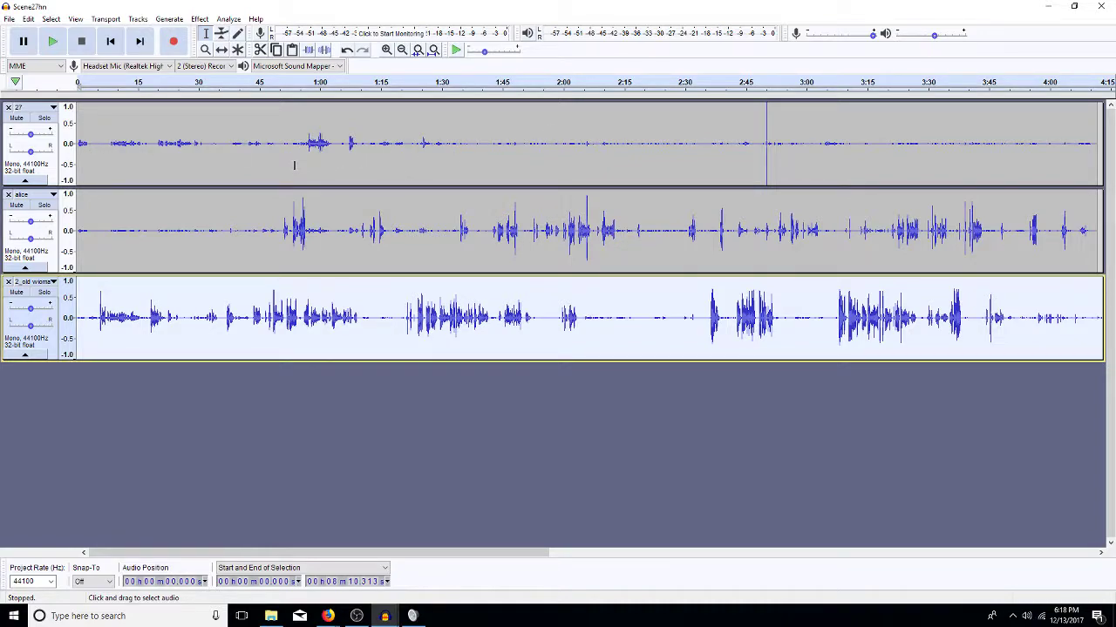
left_click(16, 293)
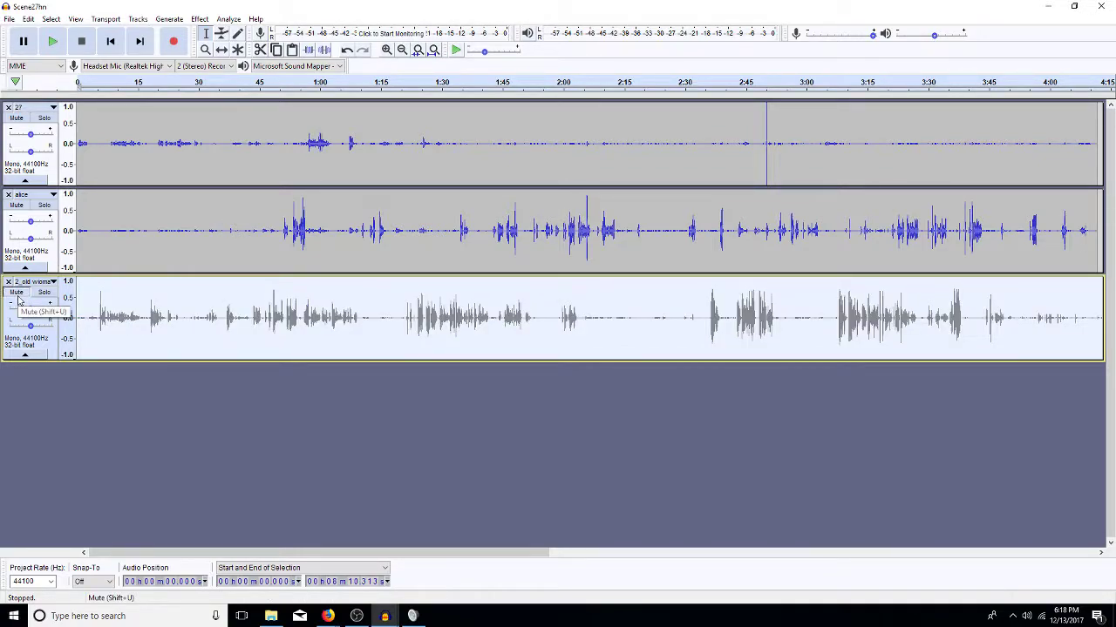
left_click(19, 300)
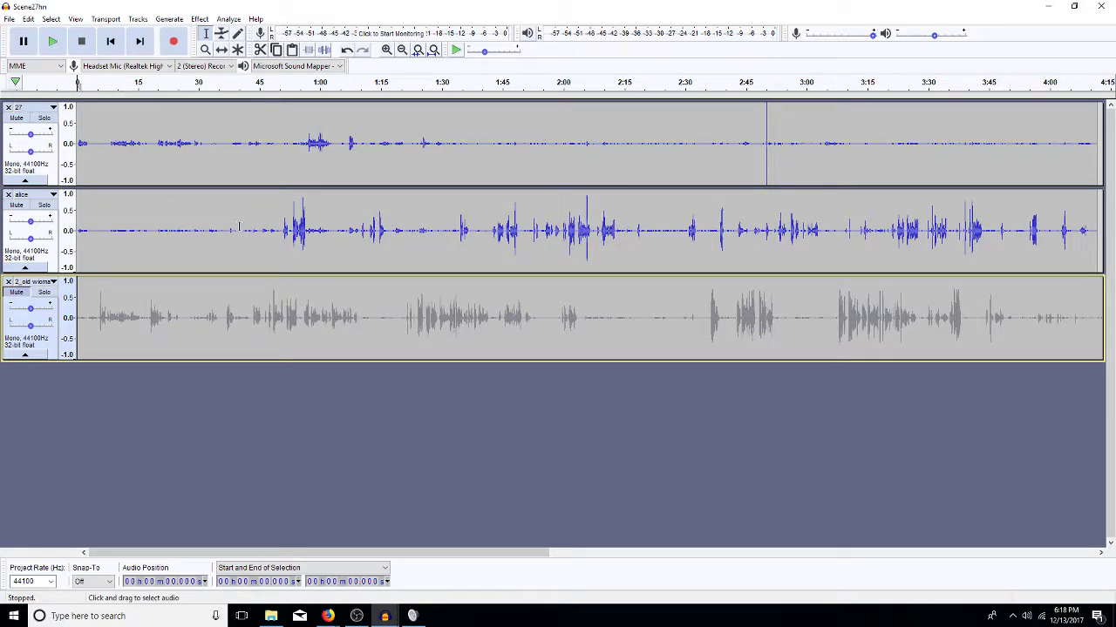
Zoom in on the spike in track 27 between about 2:50.05 and 2:50.29 and play it
left_click(375, 160)
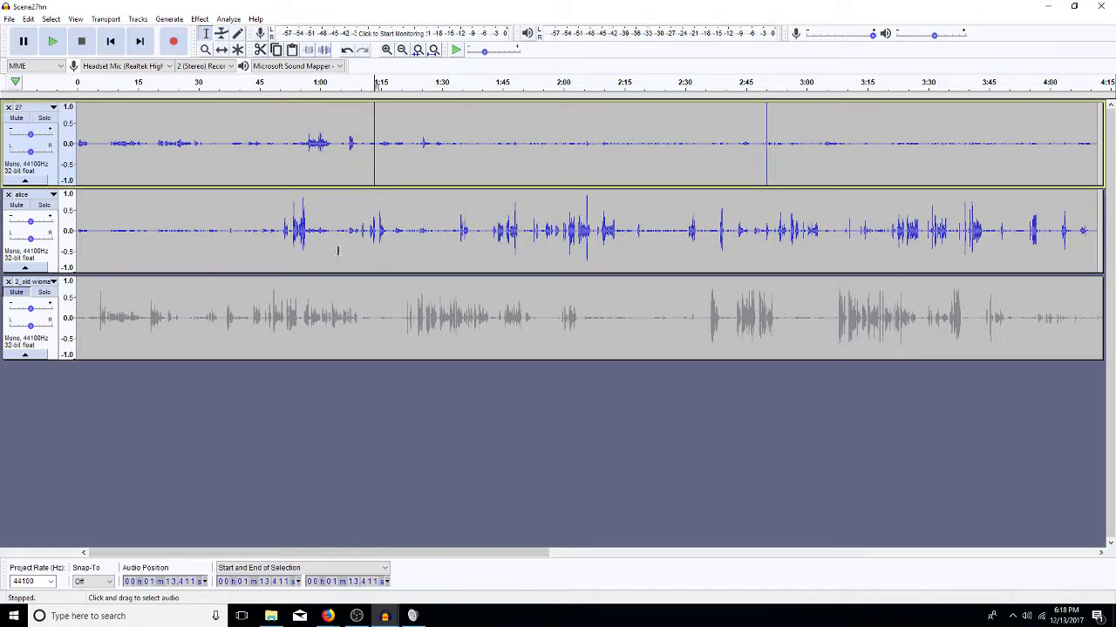
left_click(765, 139)
left_click_drag(758, 150, 782, 150)
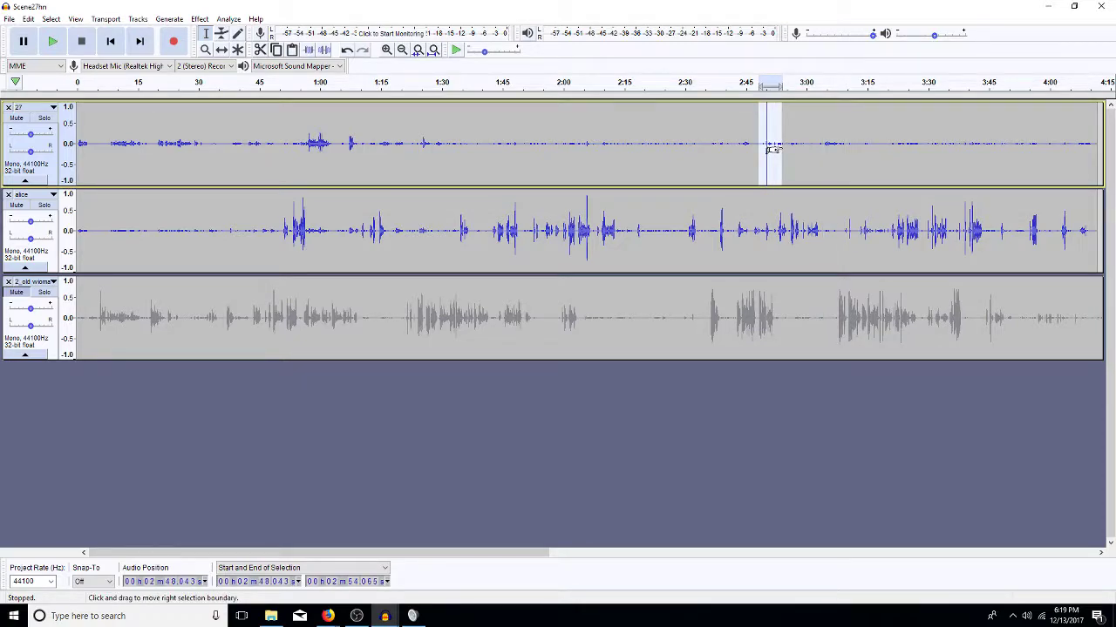
key("ctrl+e")
left_click_drag(458, 164, 419, 179)
key("ctrl+e")
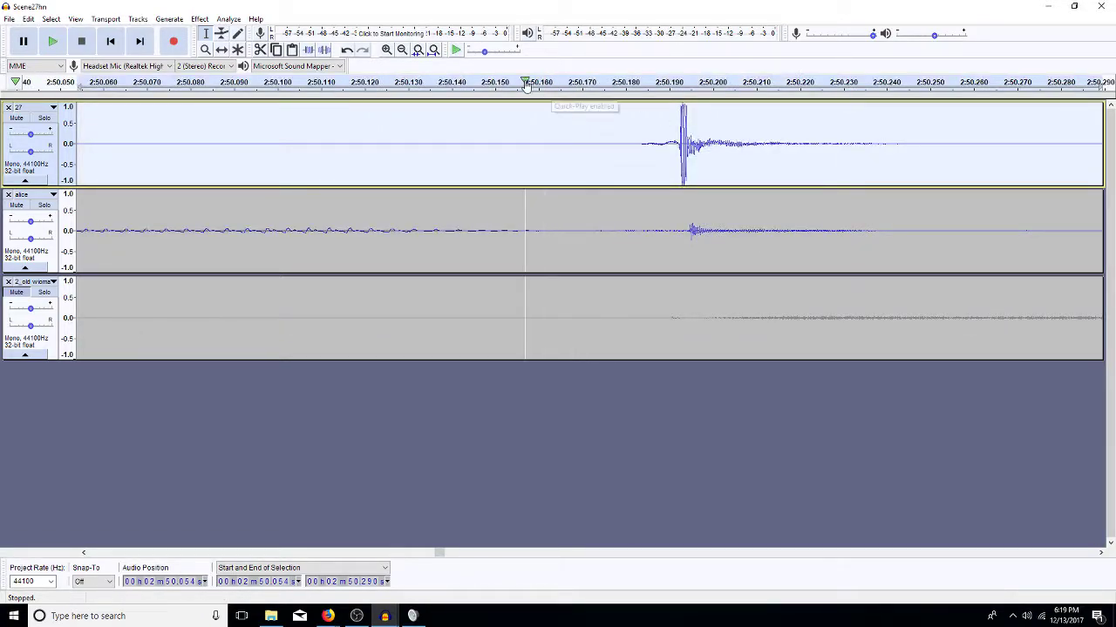
key("space")
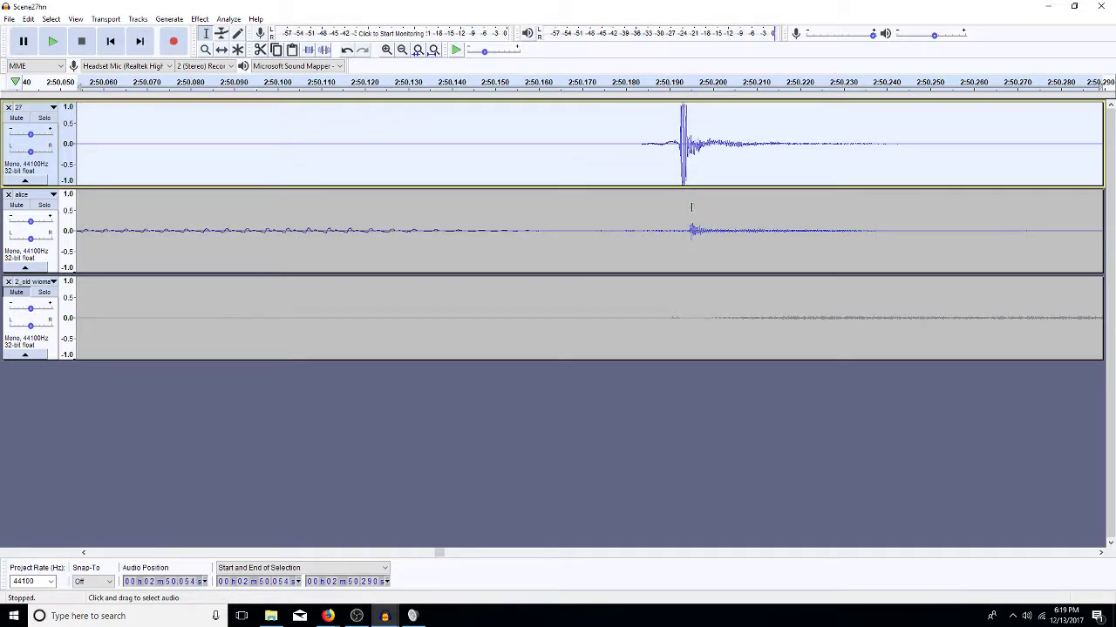
Fit the whole project in view and play the unmuted tracks from the start
left_click(433, 50)
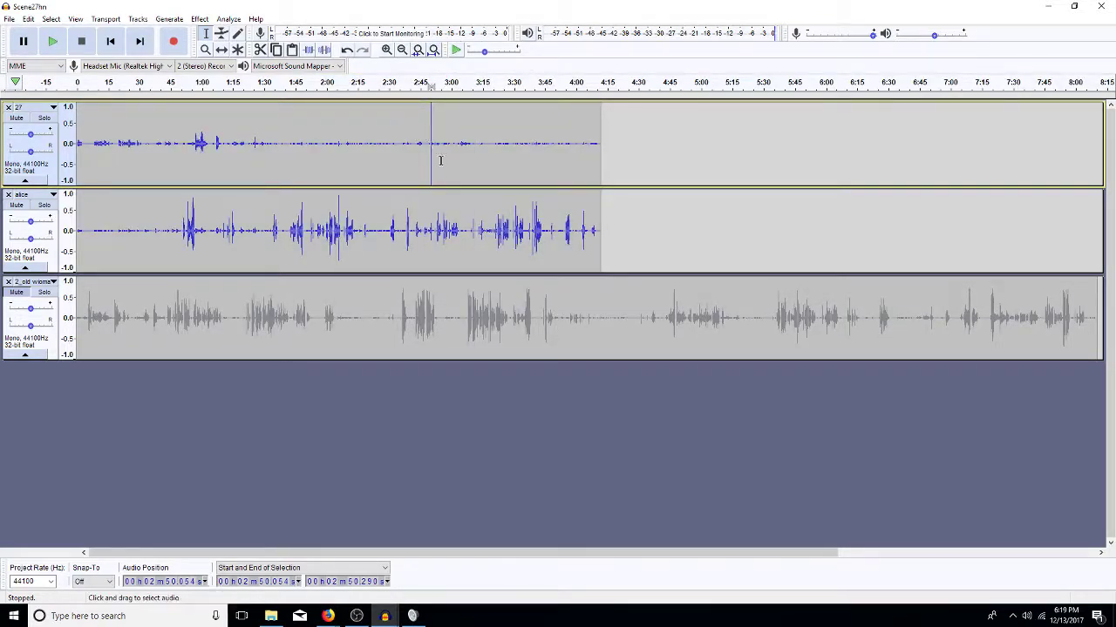
left_click(430, 228)
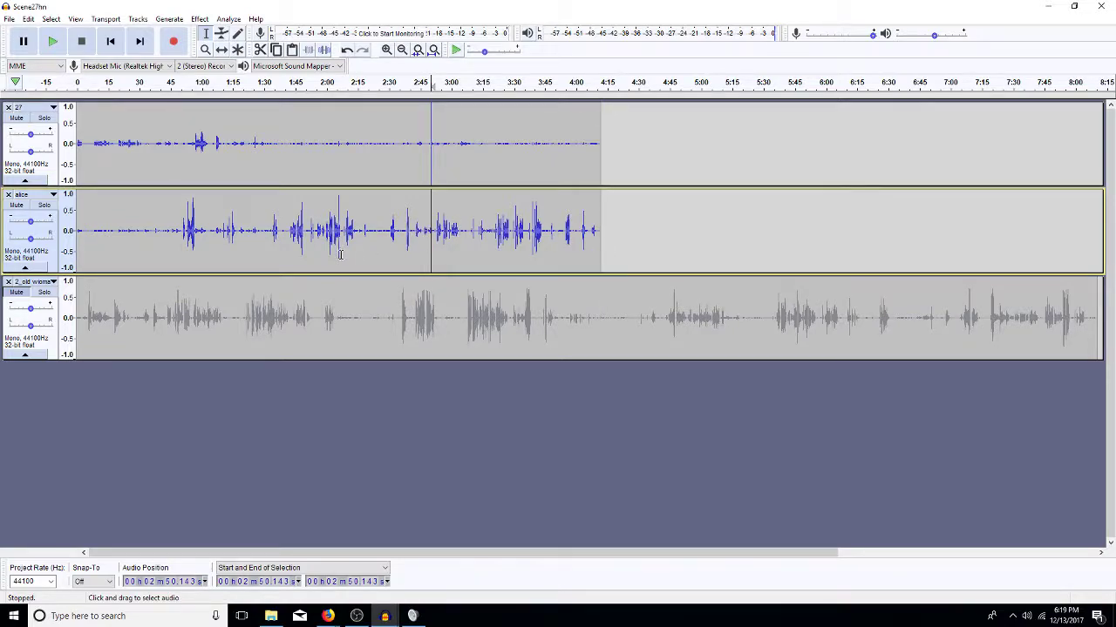
key("Left")
key("Home")
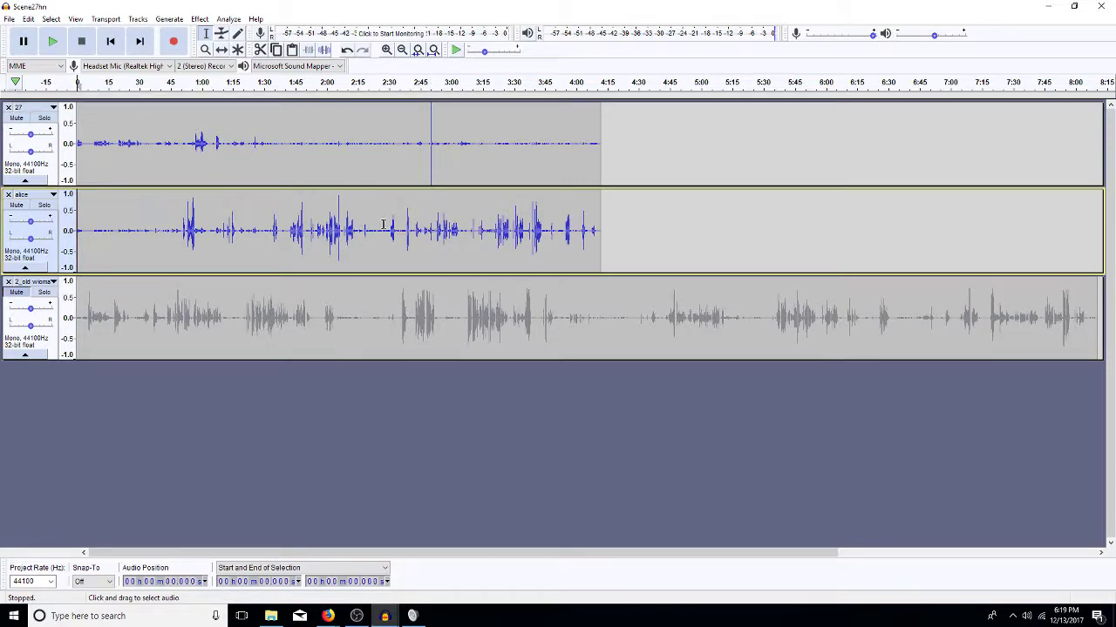
key("space")
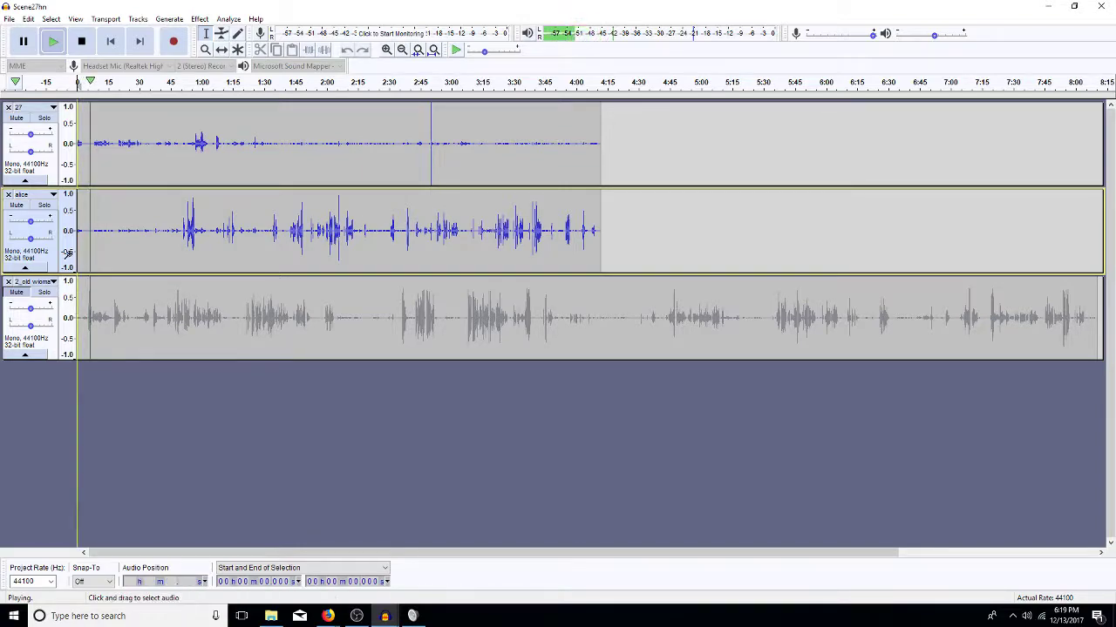
Compare the opening seconds of track 27 and the alice track at closer zoom during playback
left_click_drag(81, 141, 63, 275)
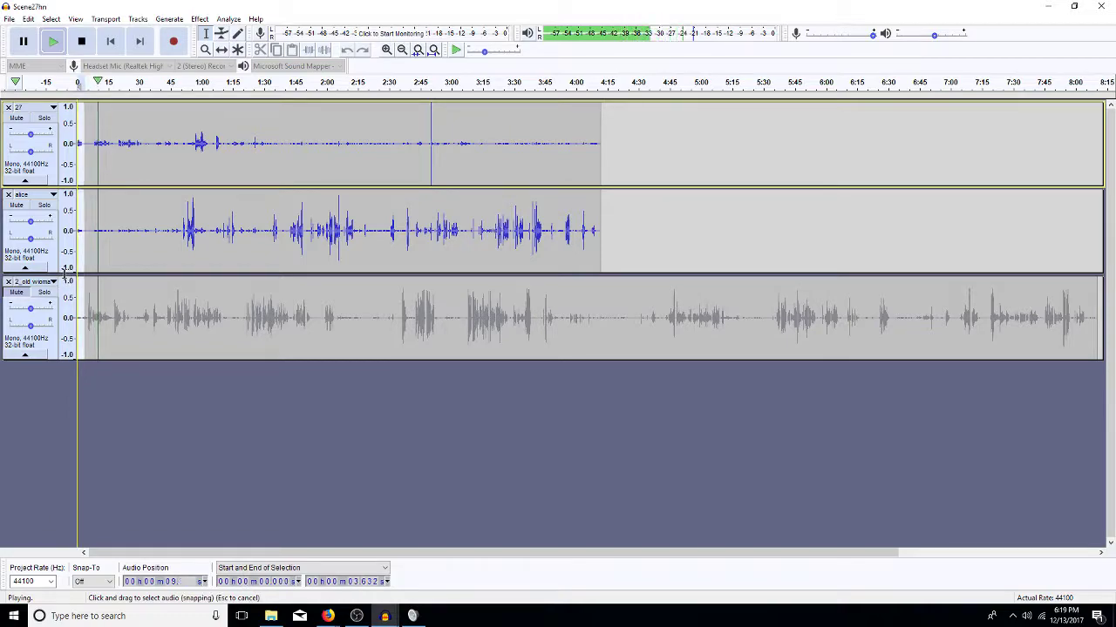
left_click(101, 236)
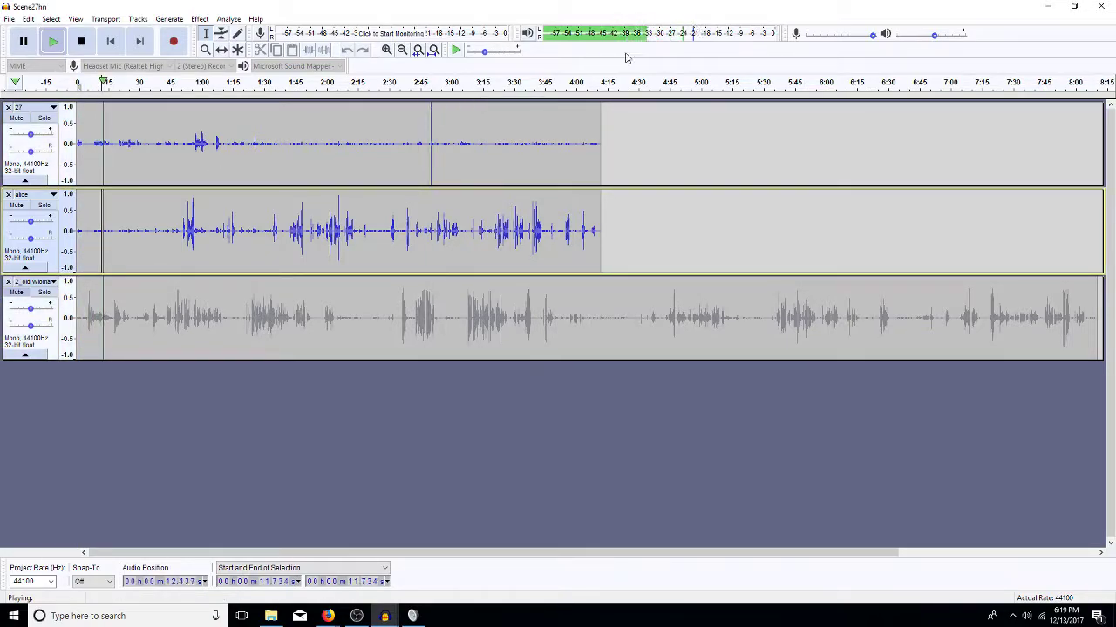
left_click(386, 50)
left_click(386, 50)
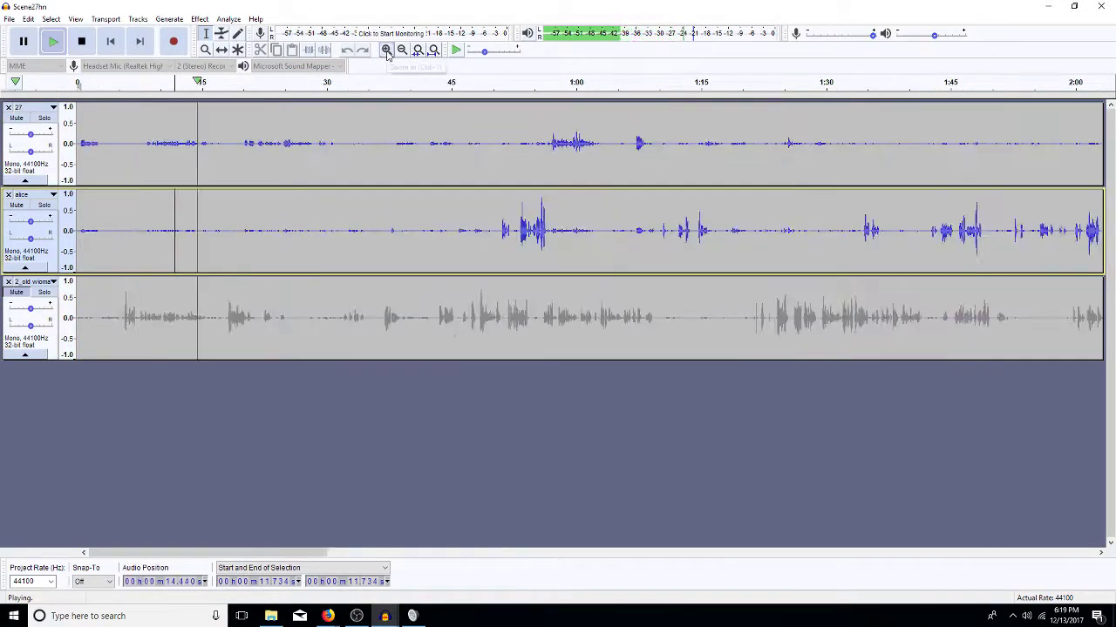
Add a blank label over the first 2.9 seconds of track 27 and the alice track
left_click_drag(101, 143, 67, 253)
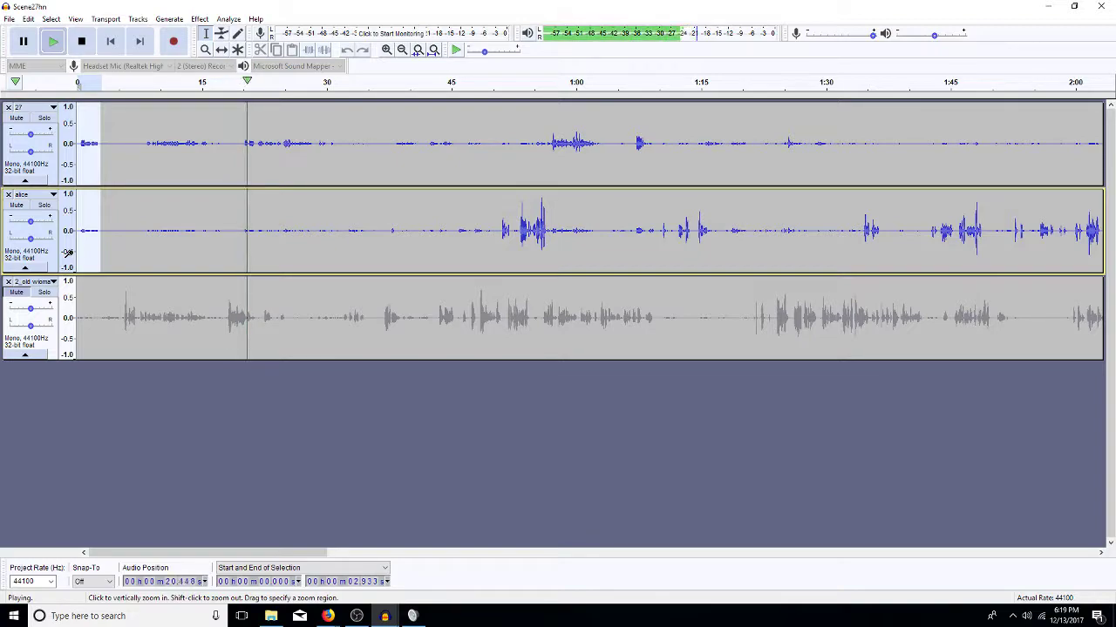
key("ctrl+b")
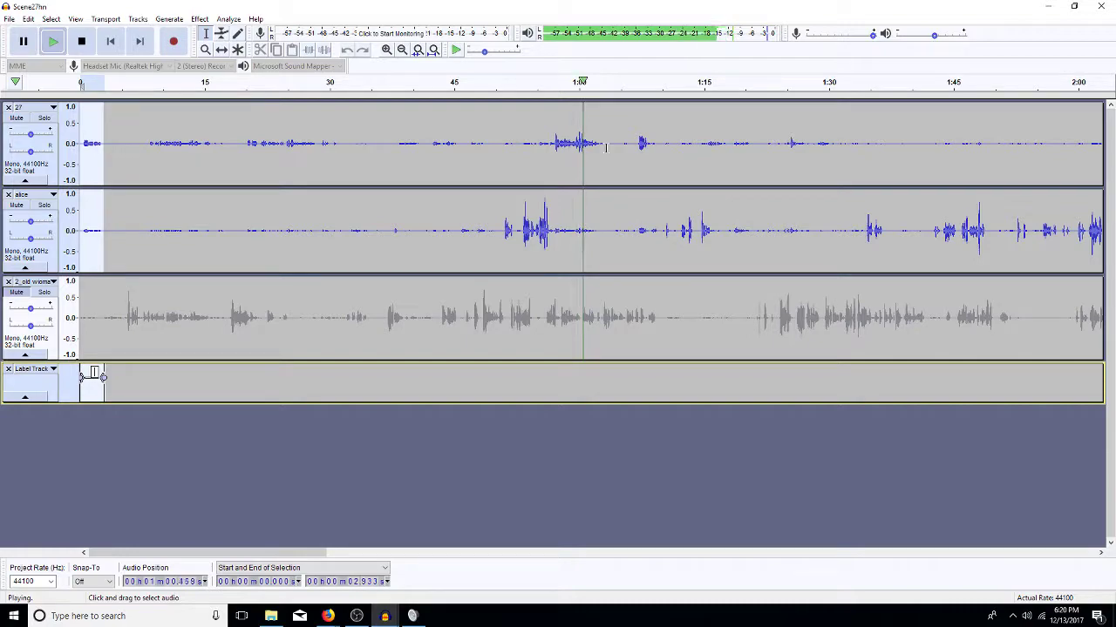
Copy the passage of track 27 from about 0:57.0 to 1:02.9 into the episode1bloopers project as a new track
left_click_drag(607, 149, 553, 167)
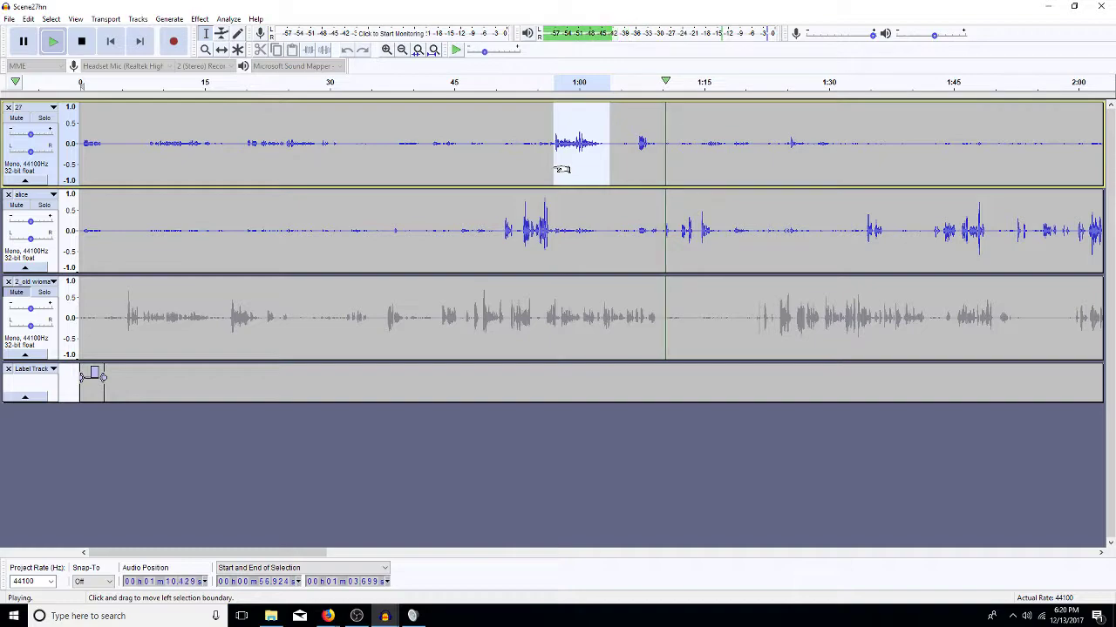
left_click_drag(601, 161, 552, 156)
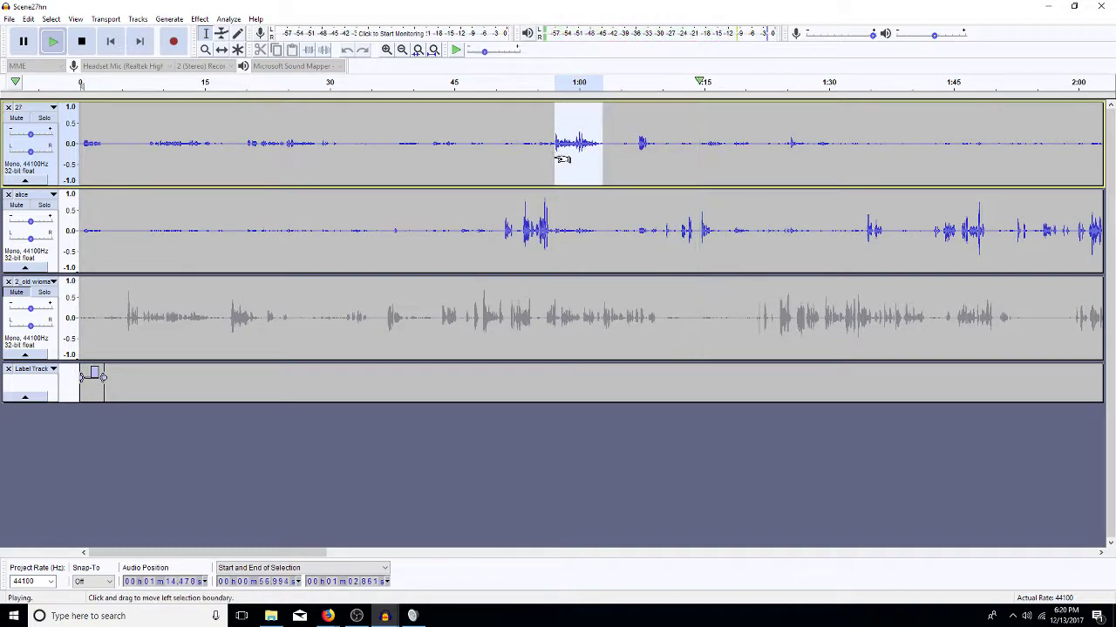
key("space")
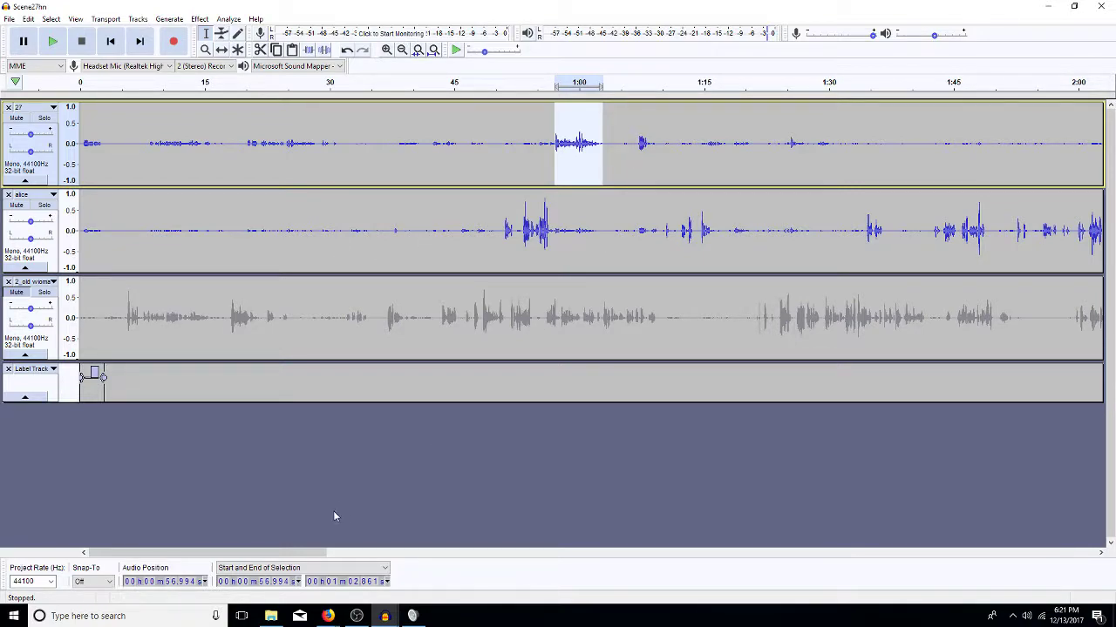
left_click(385, 617)
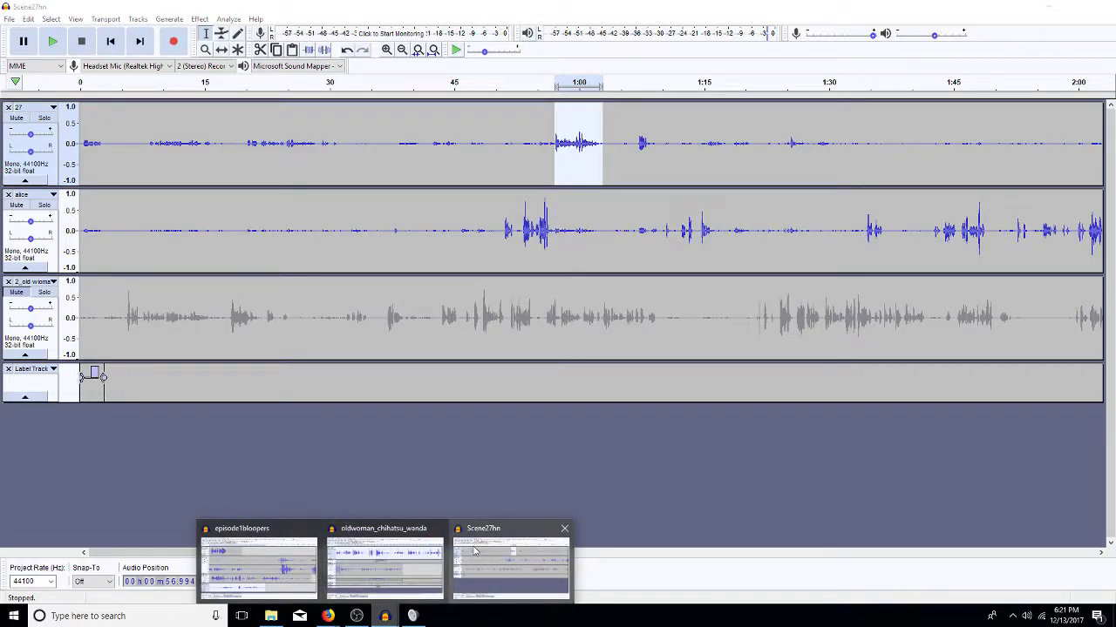
mouse_move(389, 575)
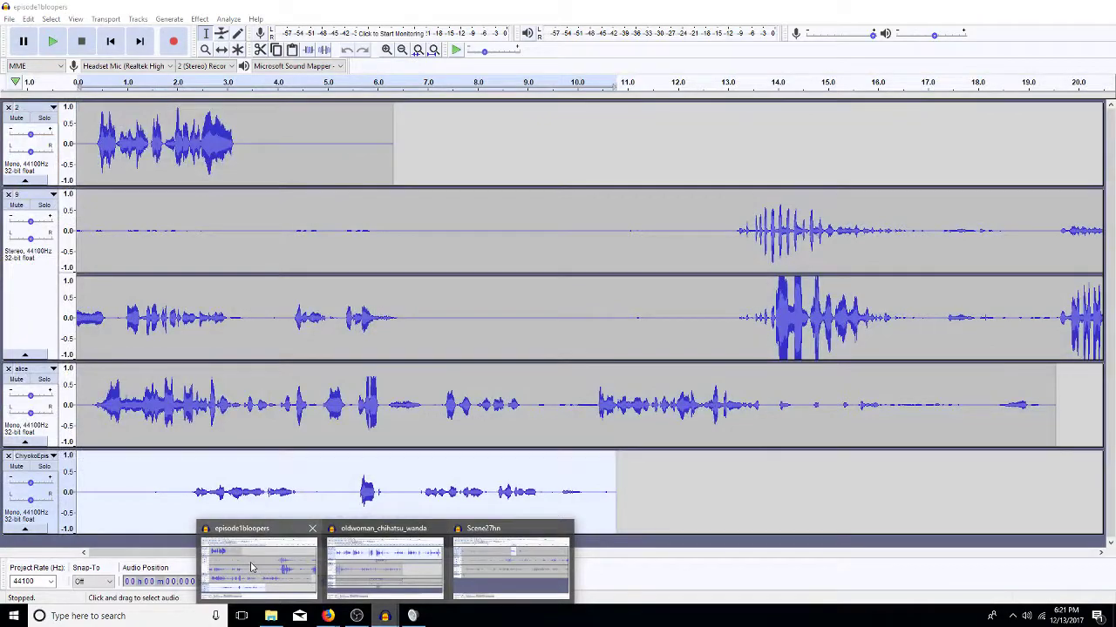
left_click(299, 580)
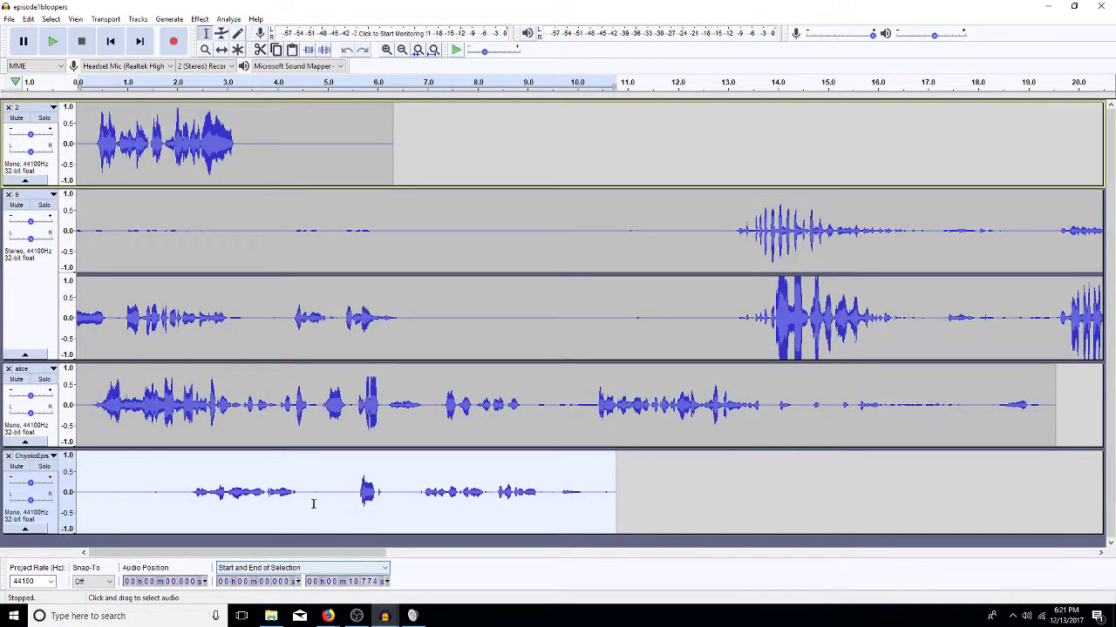
left_click(296, 546)
key("ctrl+v")
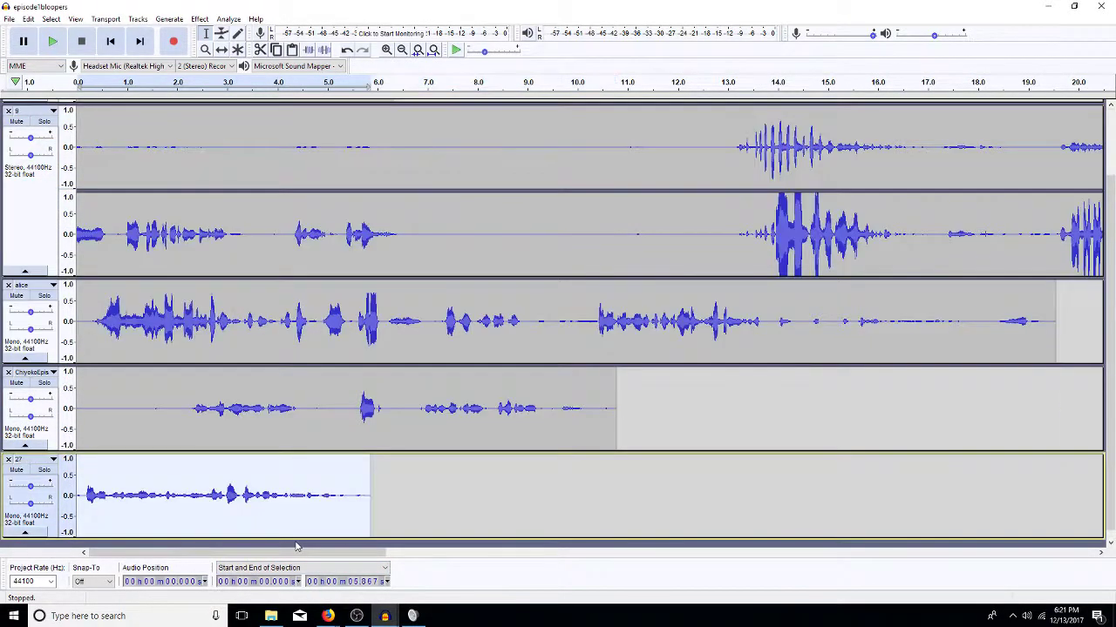
Copy the first 3.6 seconds of track 27 from Scene27hn into a new track at the end of episode1bloopers
left_click(385, 616)
left_click(474, 566)
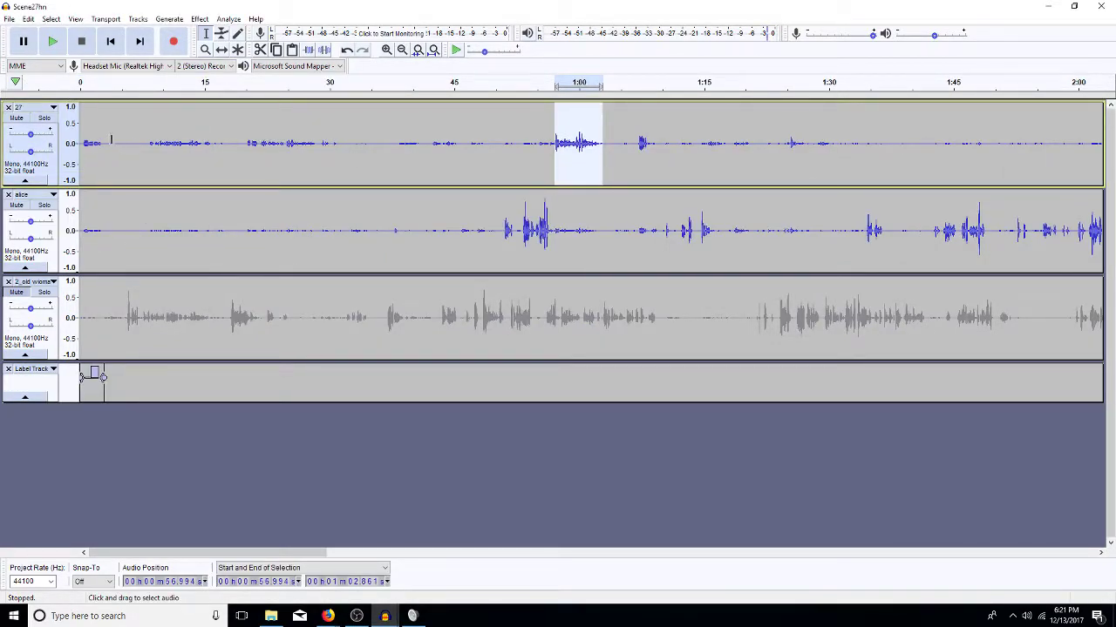
left_click_drag(109, 141, 75, 150)
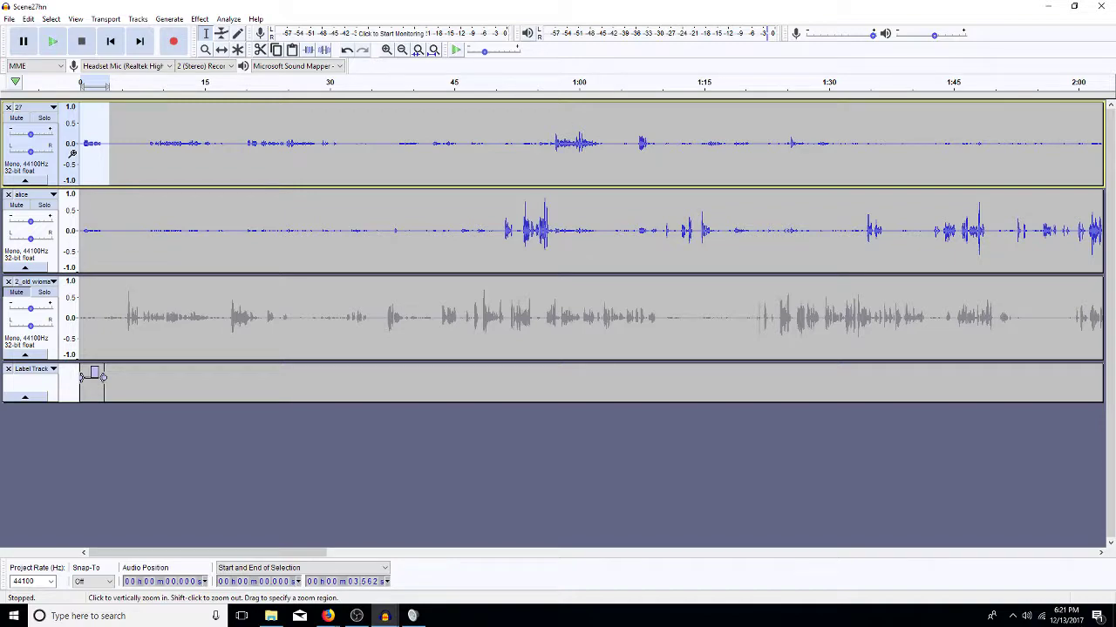
left_click(388, 619)
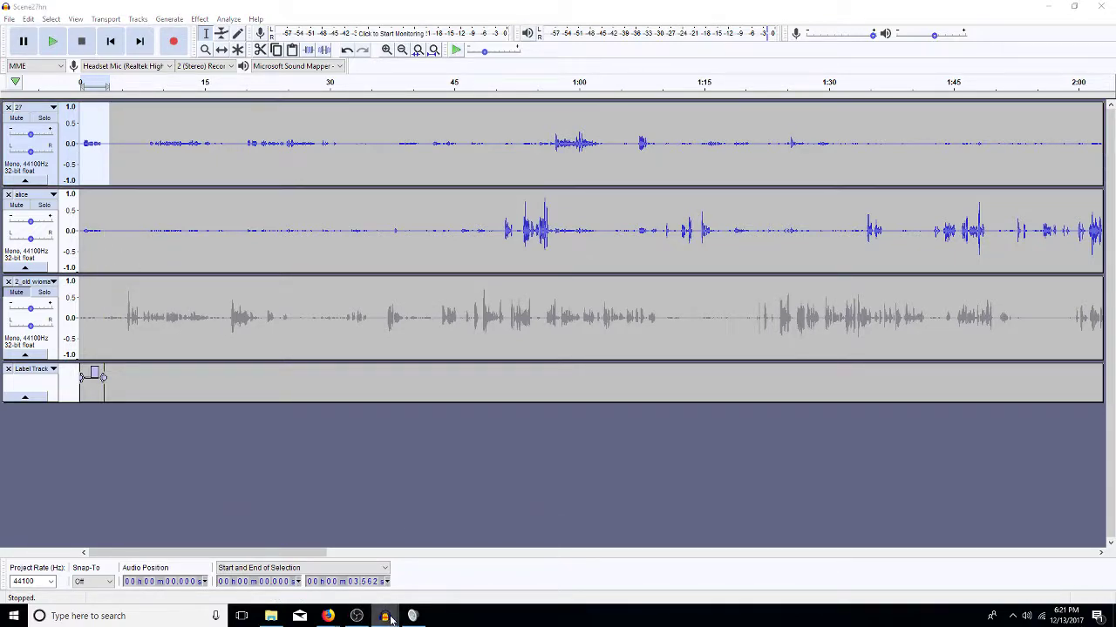
left_click(261, 514)
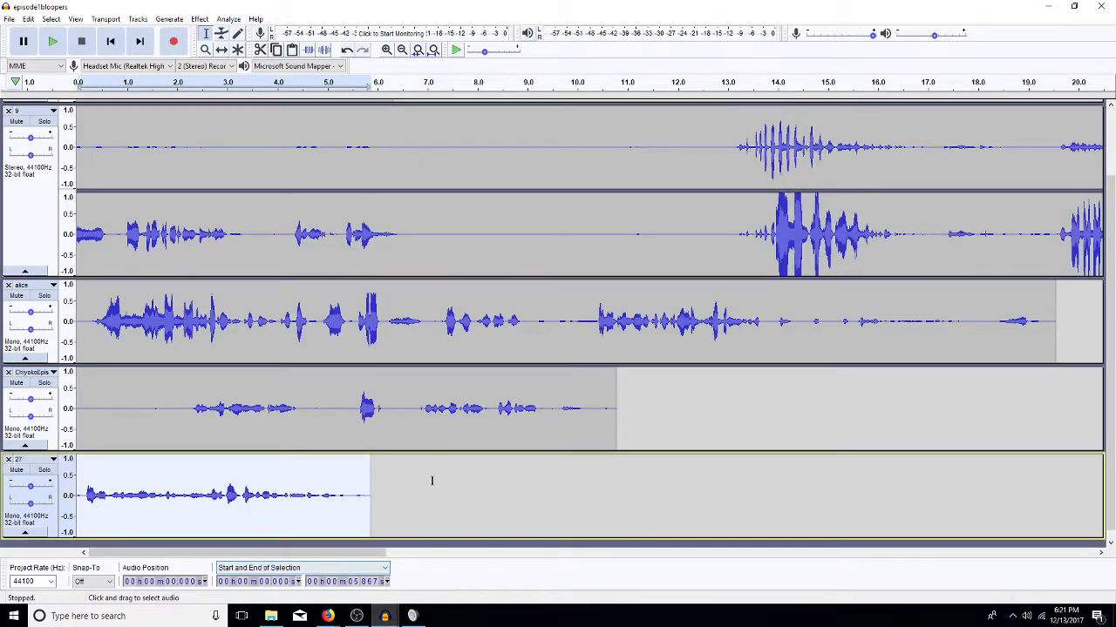
left_click(421, 544)
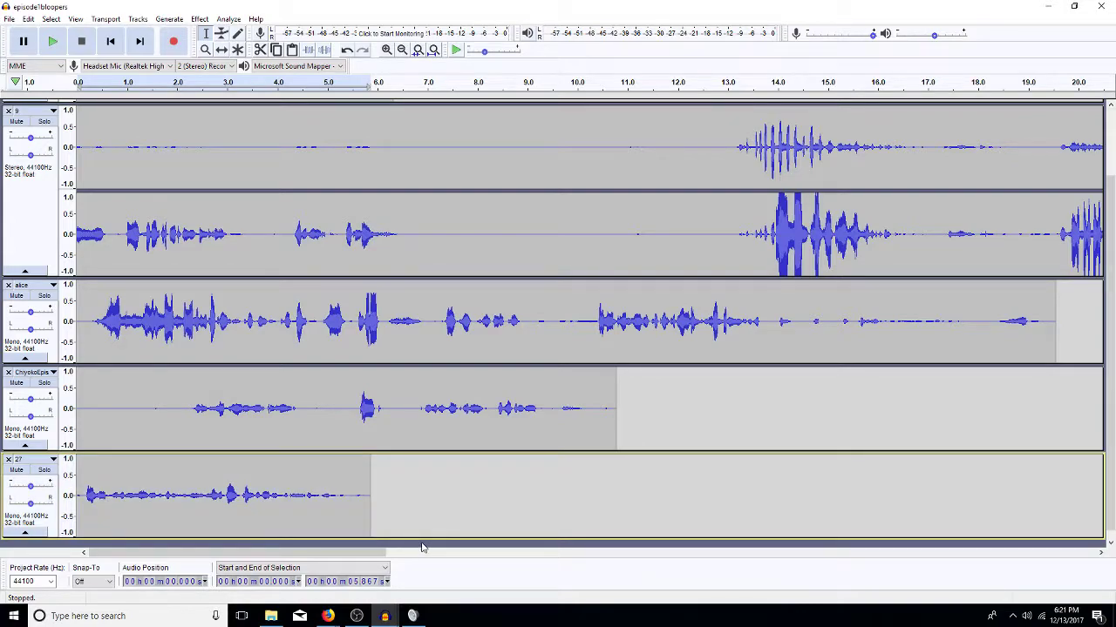
key("ctrl+v")
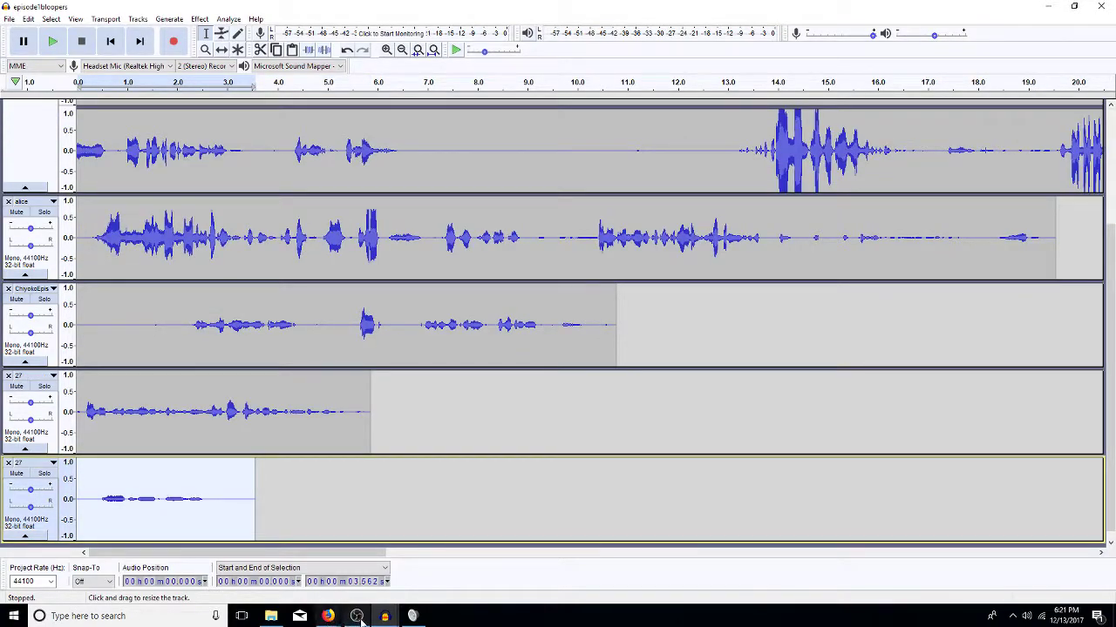
Return to the Scene27hn project and play the alice track from about 1:34 and from about 1:42
mouse_move(384, 616)
left_click(502, 579)
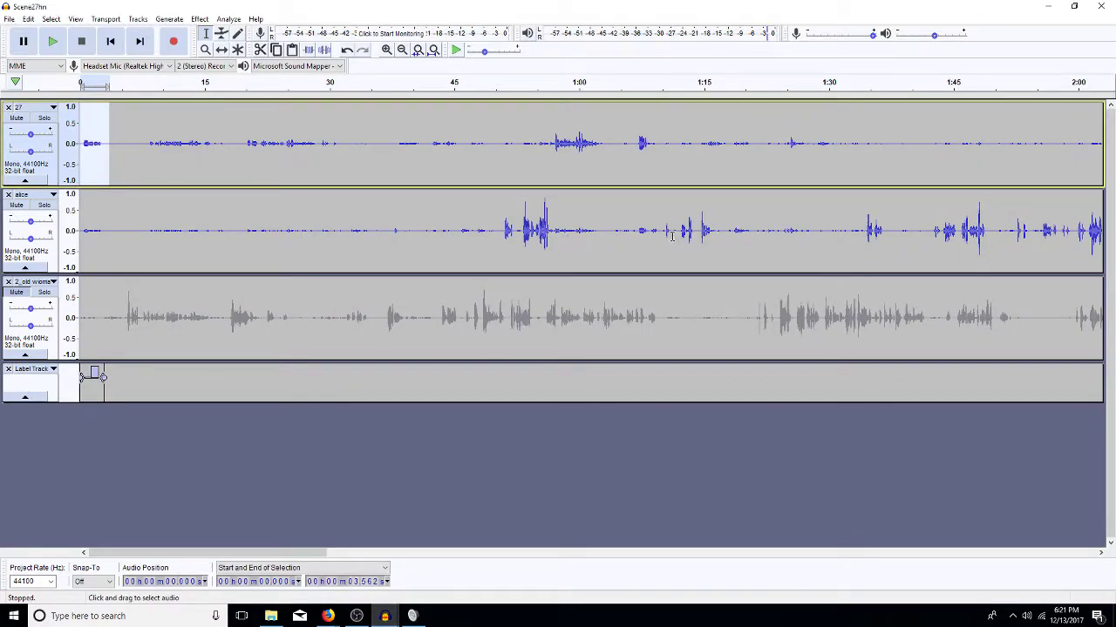
left_click(864, 230)
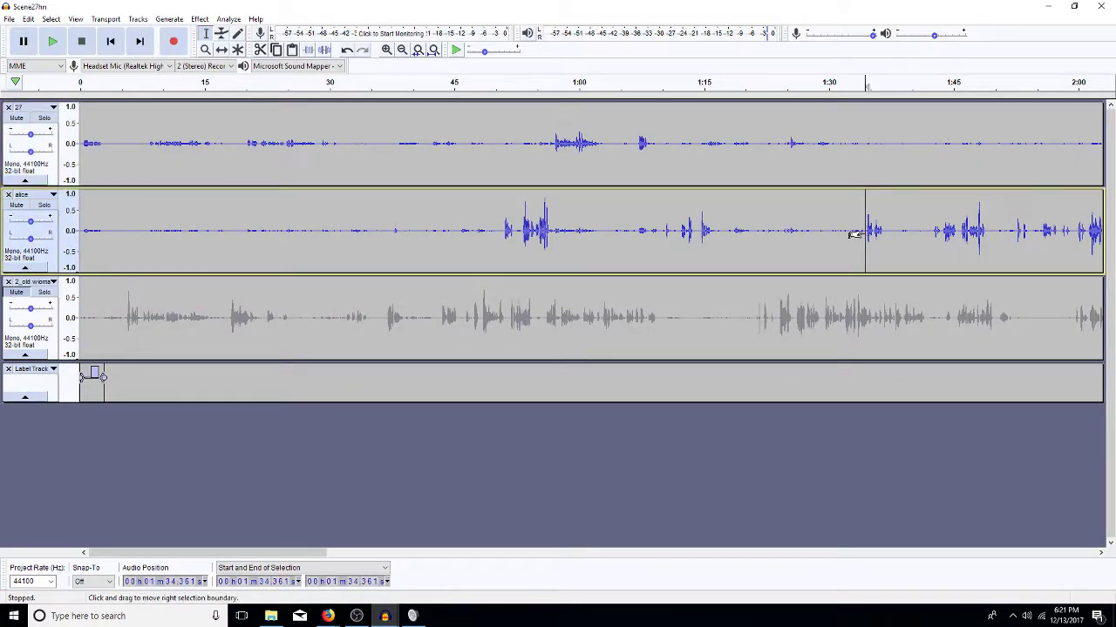
key("space")
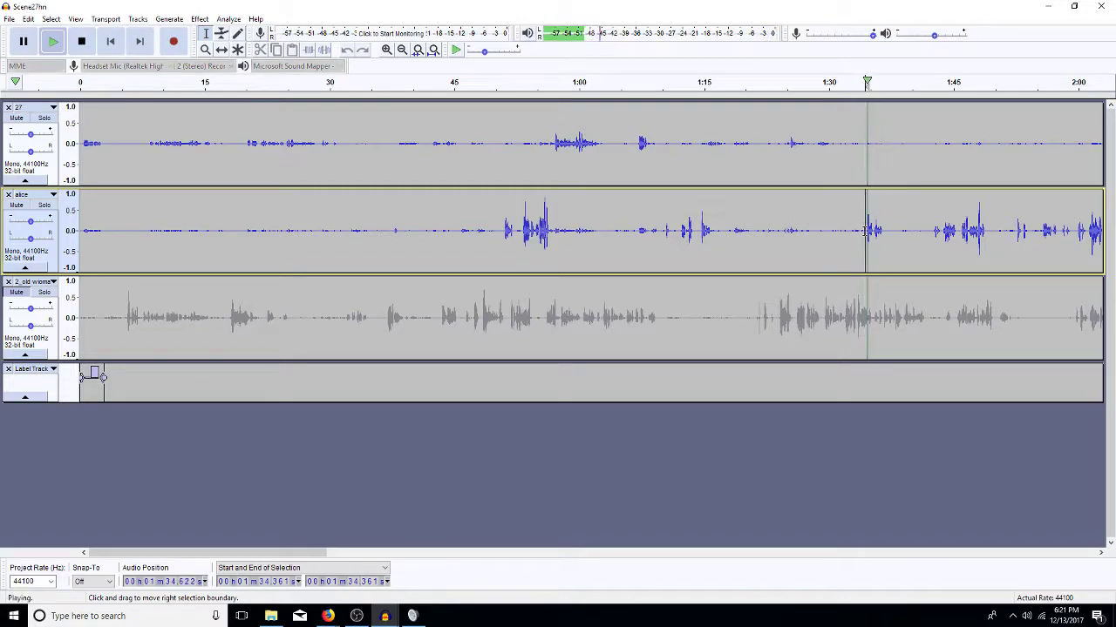
left_click(925, 231)
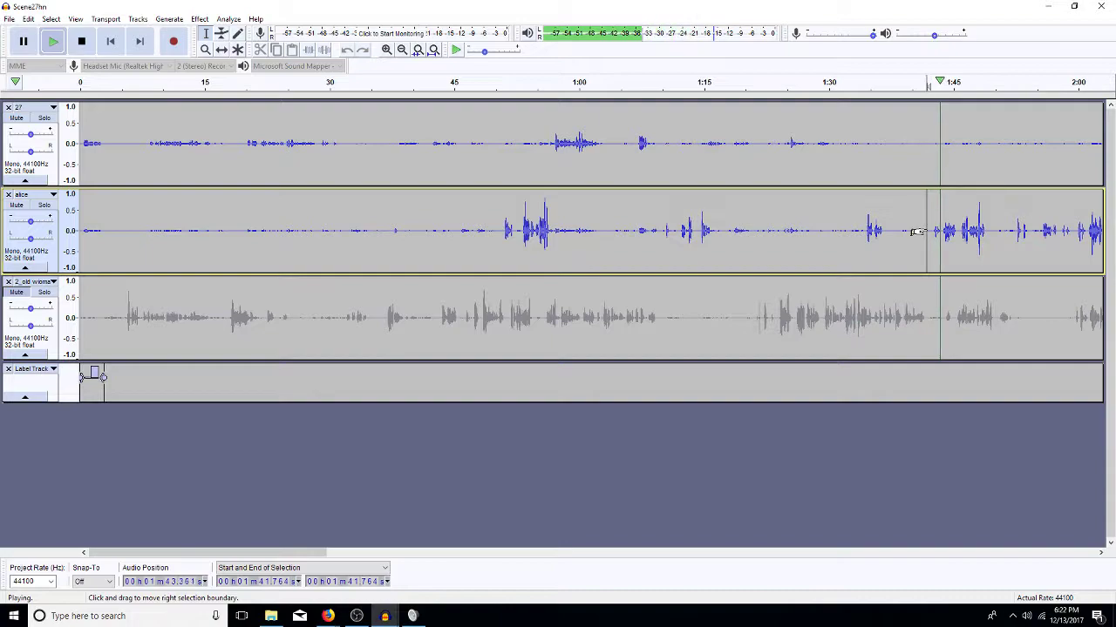
key("space")
Delete the audio from the start to about 1:40 in track 27 and the alice track, keeping the old woman track unchanged
left_click_drag(916, 231, 74, 331)
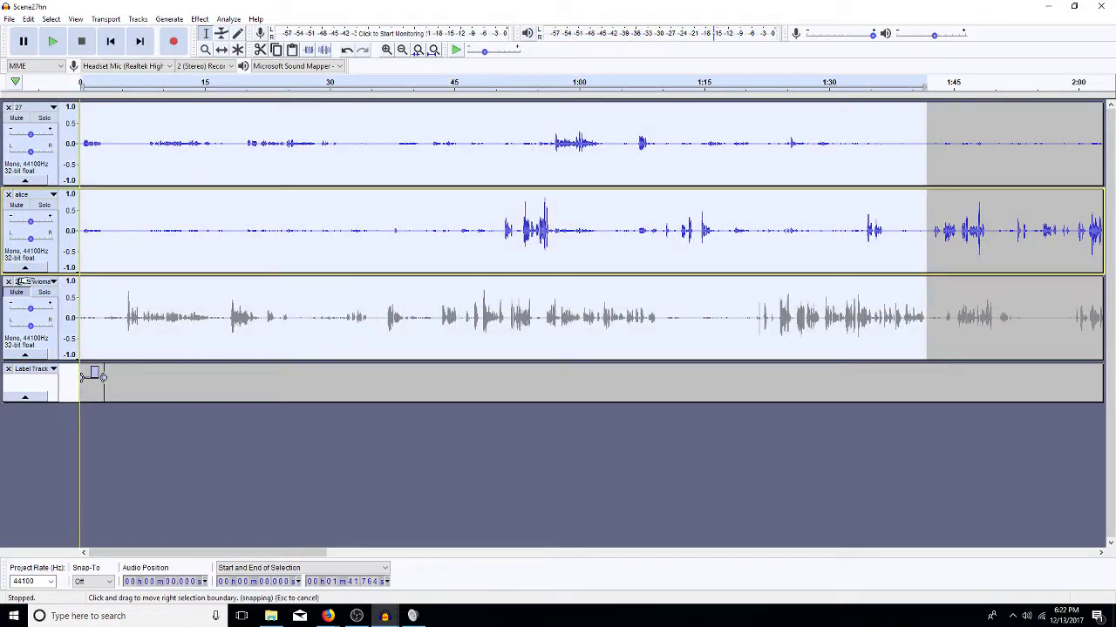
left_click(746, 201)
left_click_drag(929, 233, 76, 166)
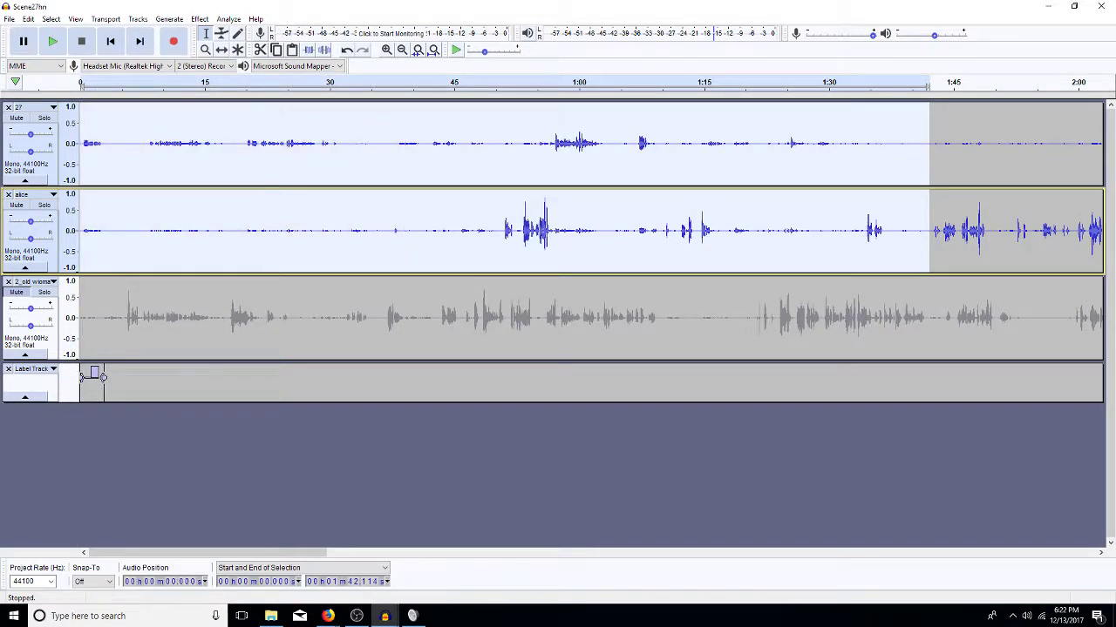
key("Delete")
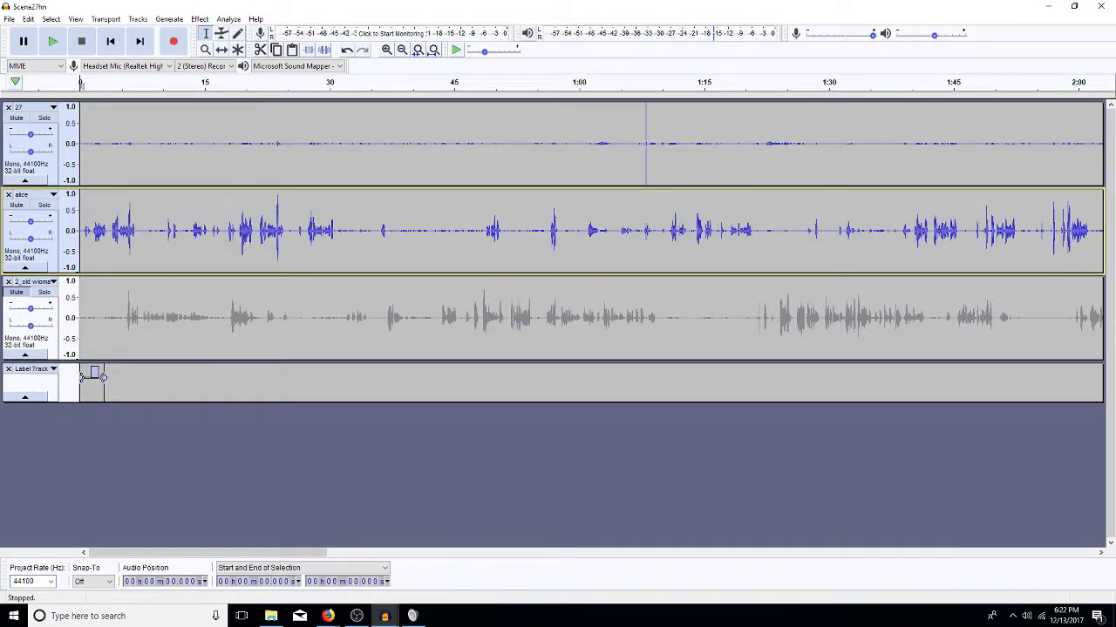
key("ctrl+z")
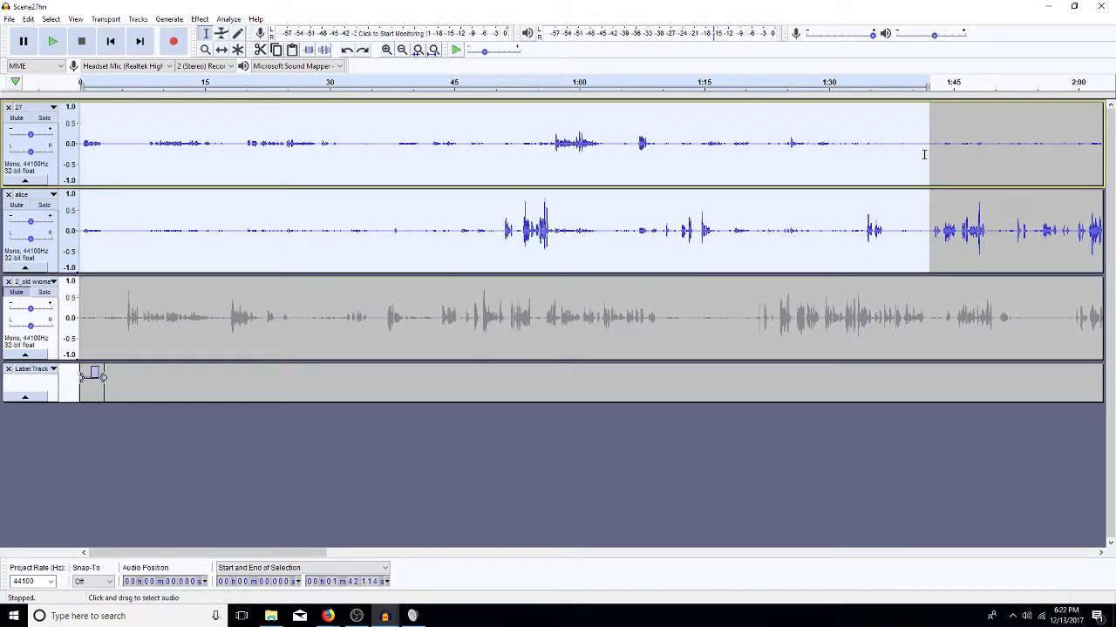
left_click_drag(926, 149, 898, 160)
key("Delete")
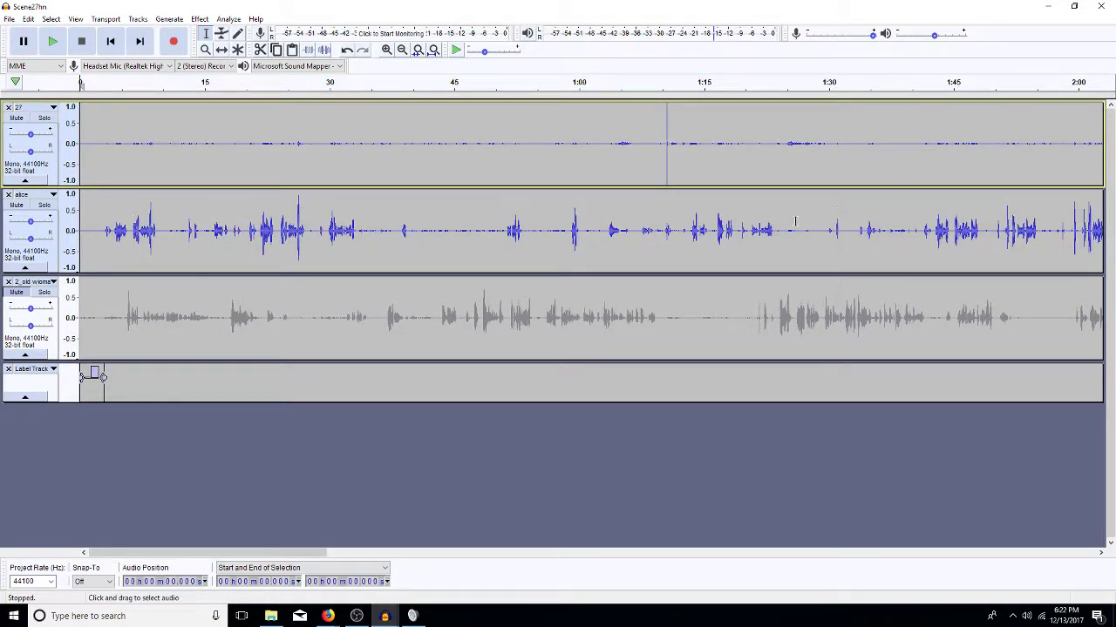
Play the faint passages of track 27 at about 1:04 and 1:25, and the audio just after its spike at about 1:11
left_click(613, 165)
key("space")
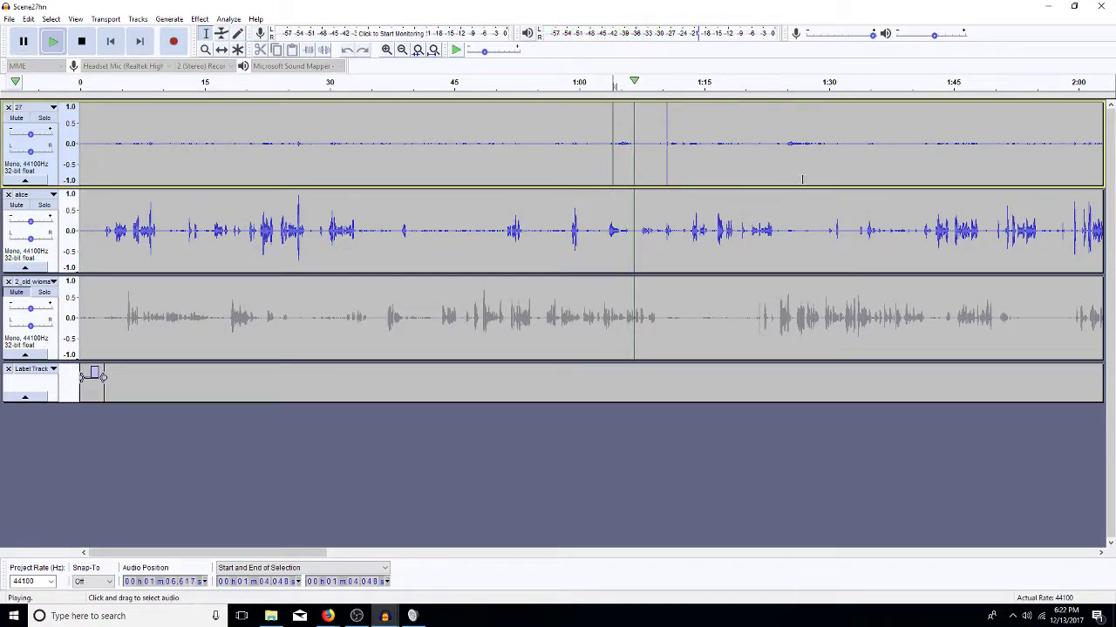
left_click(787, 148)
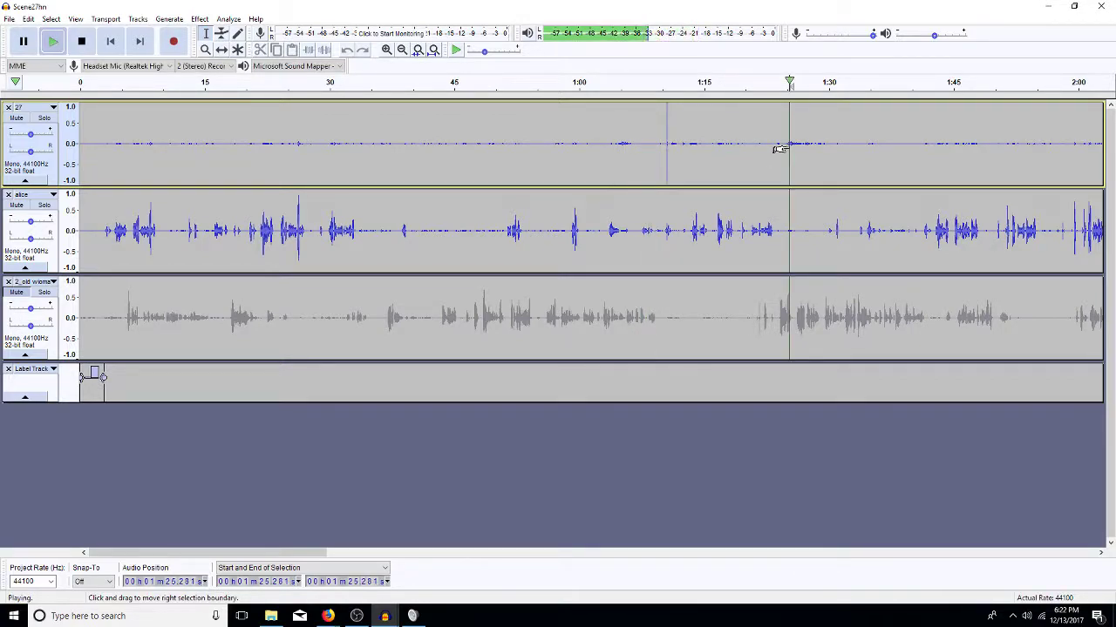
left_click(668, 155)
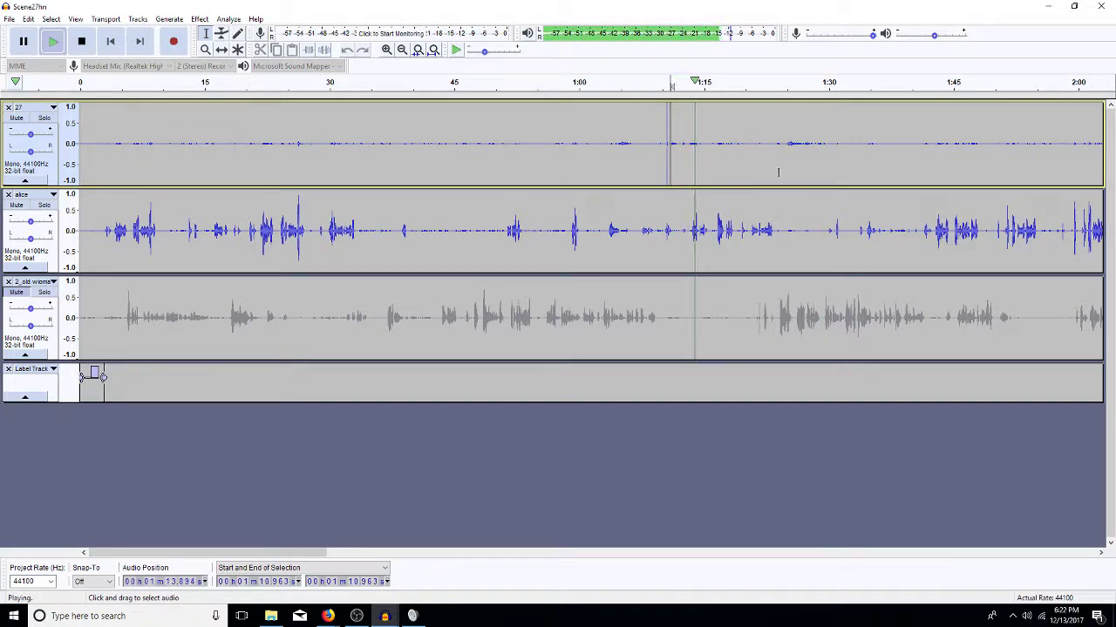
Play the last seconds of track 27 and the alice track from about 2:27
left_click(946, 552)
key("space")
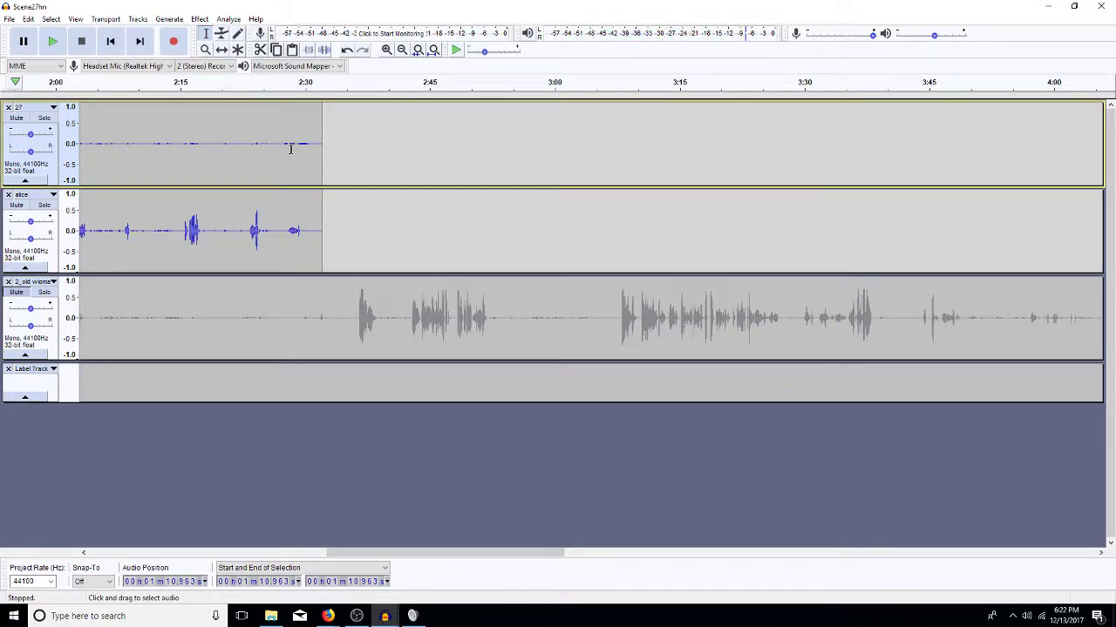
key("space")
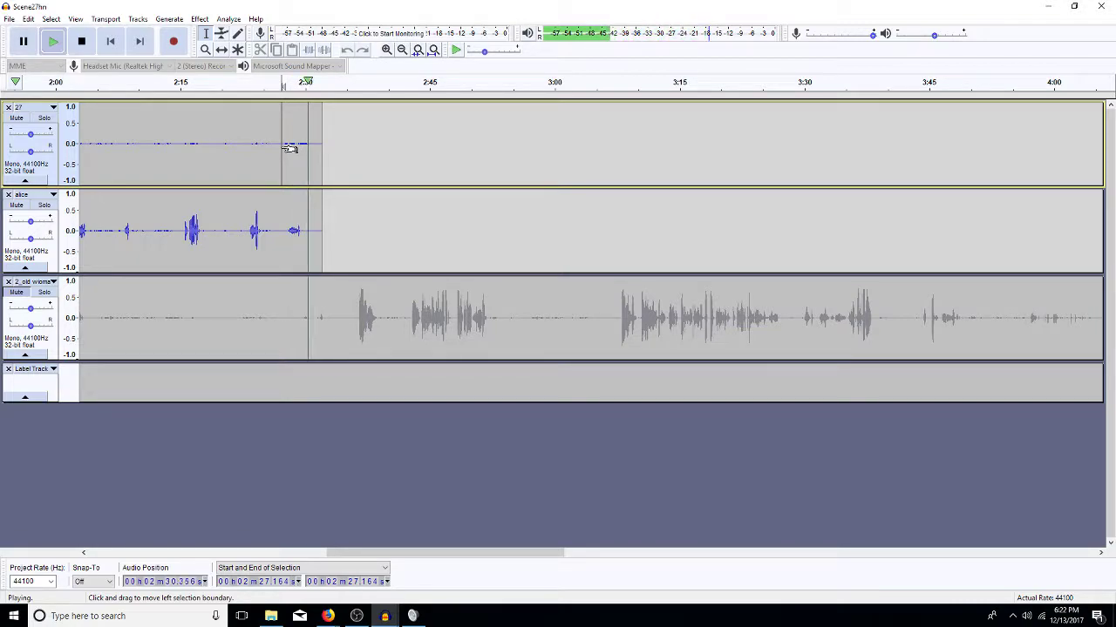
key("space")
key("space")
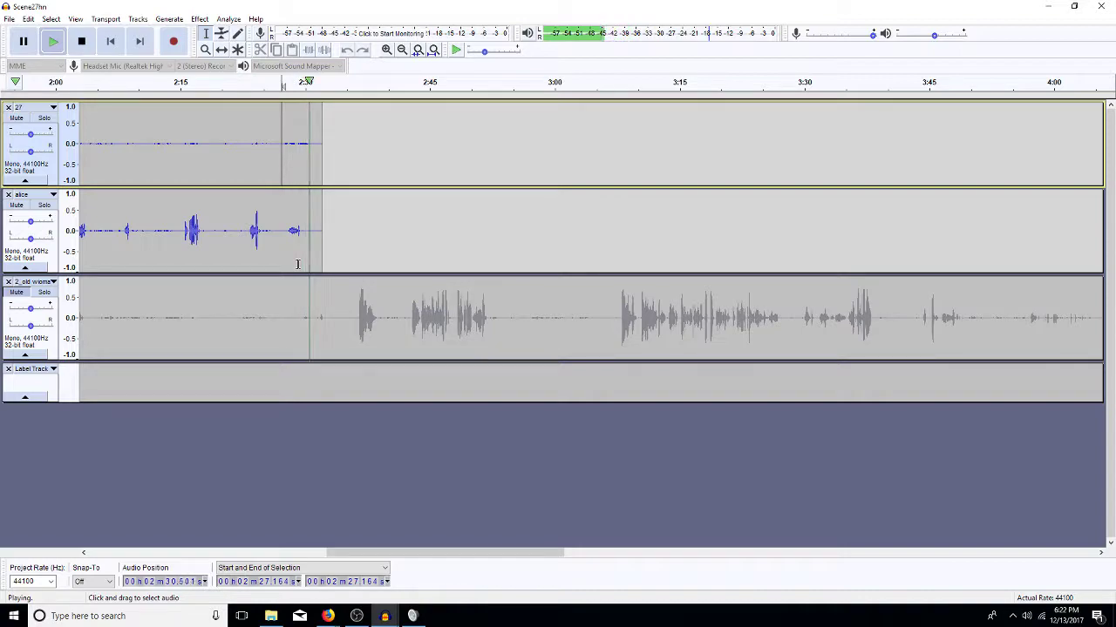
key("space")
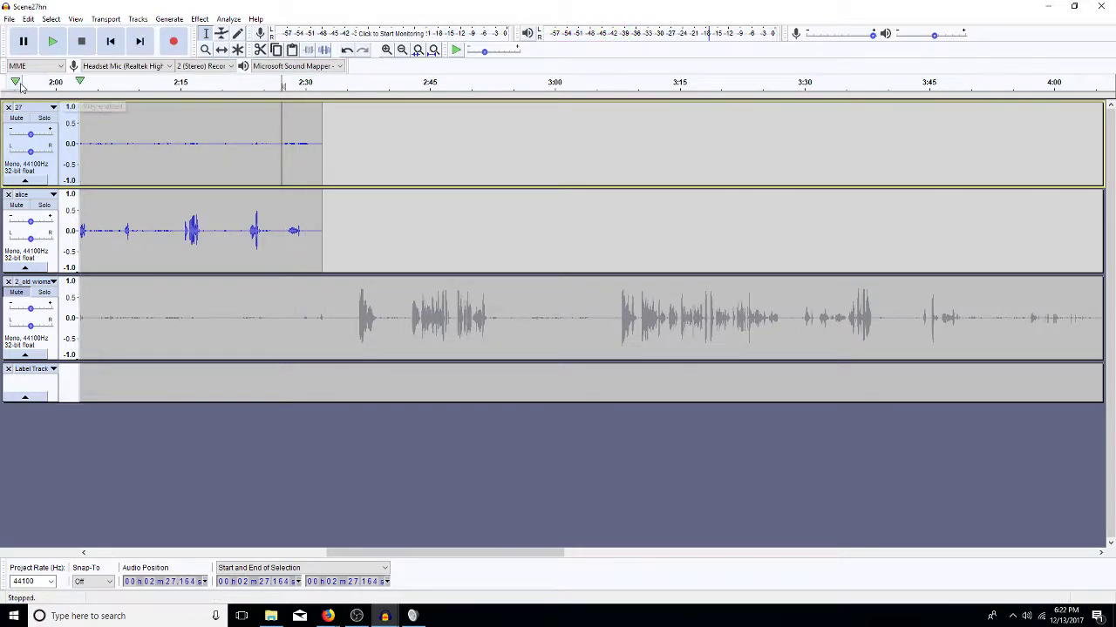
Remove track 27 from the Scene27hn project and fit the remaining tracks in view
left_click(8, 108)
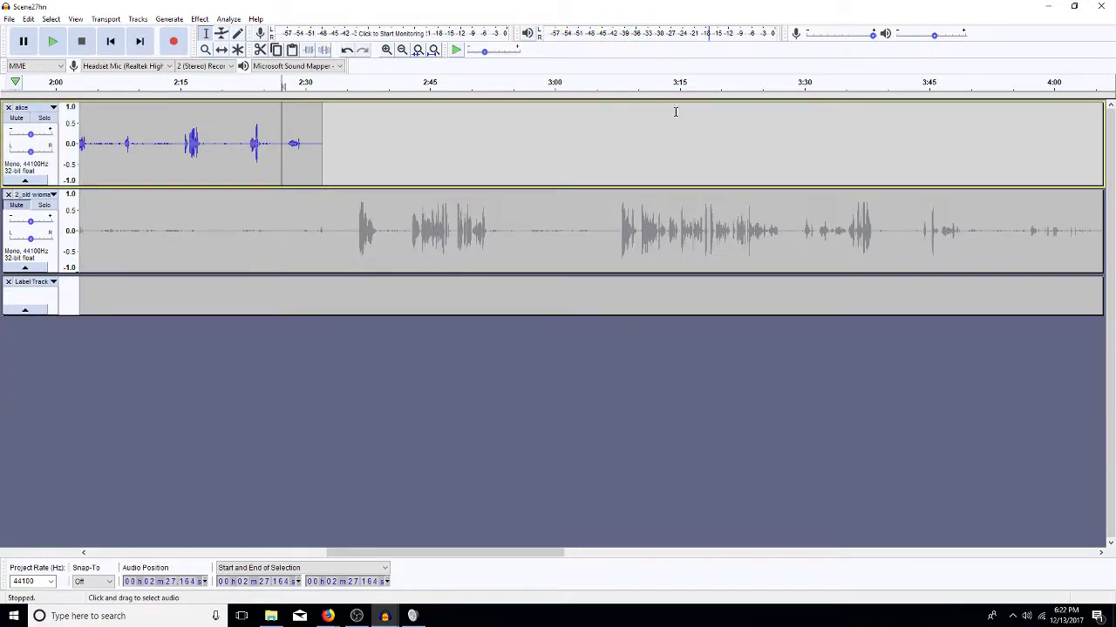
key("ctrl+f")
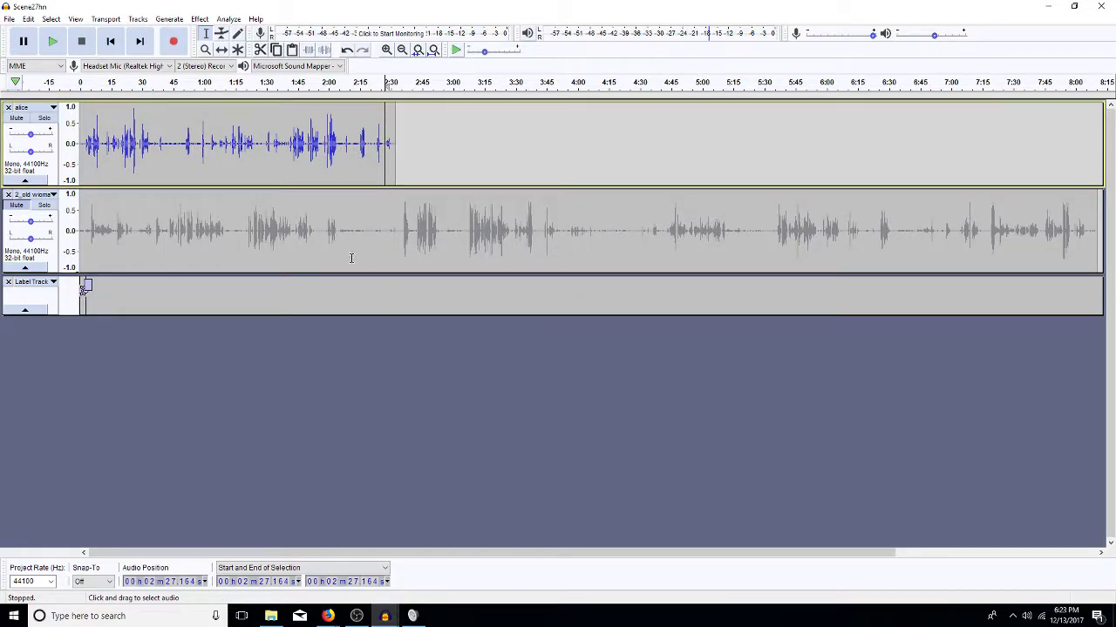
Unmute and solo the old woman track, placing the cursor at about 0:47 in it
left_click(178, 228)
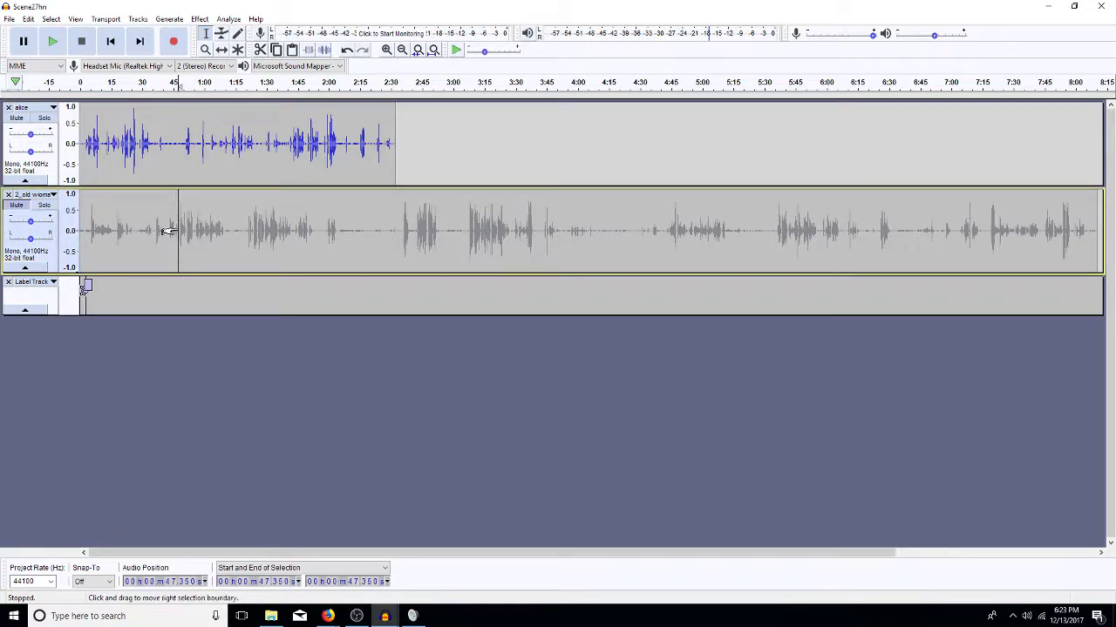
left_click(16, 205)
left_click(44, 204)
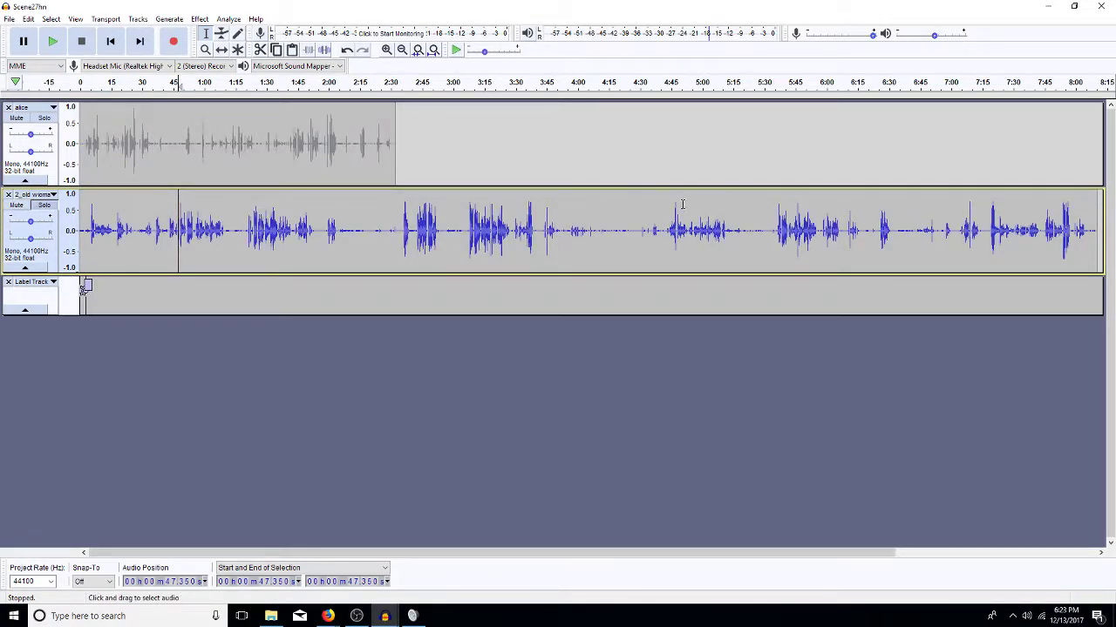
Play the old woman track from about 4:36 to check where the passage starts
left_click(663, 229)
left_click(654, 240)
key("space")
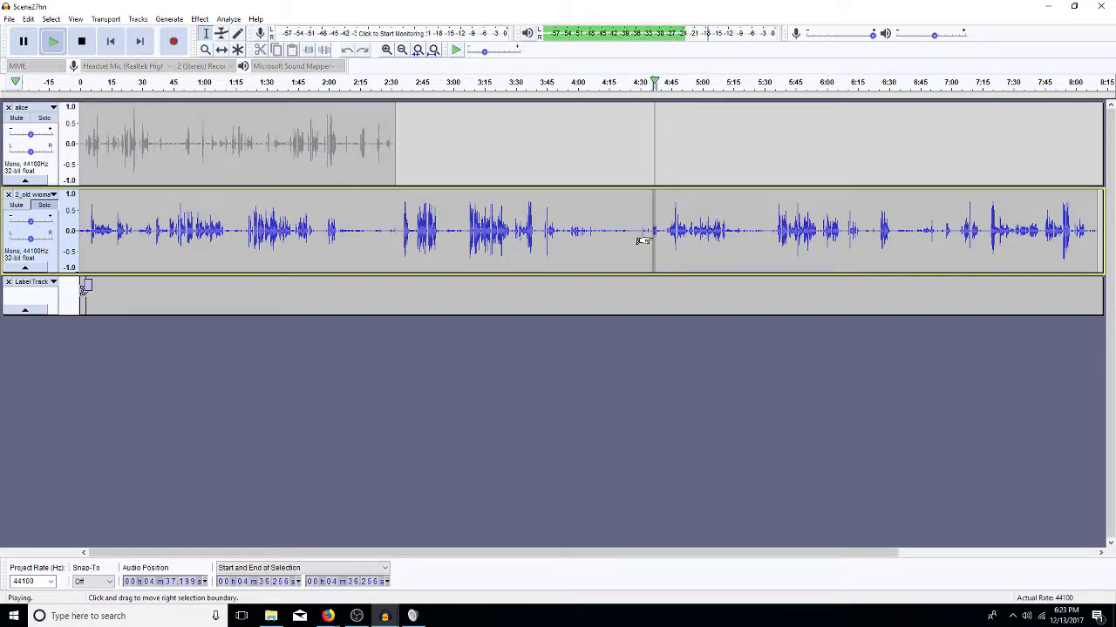
key("space")
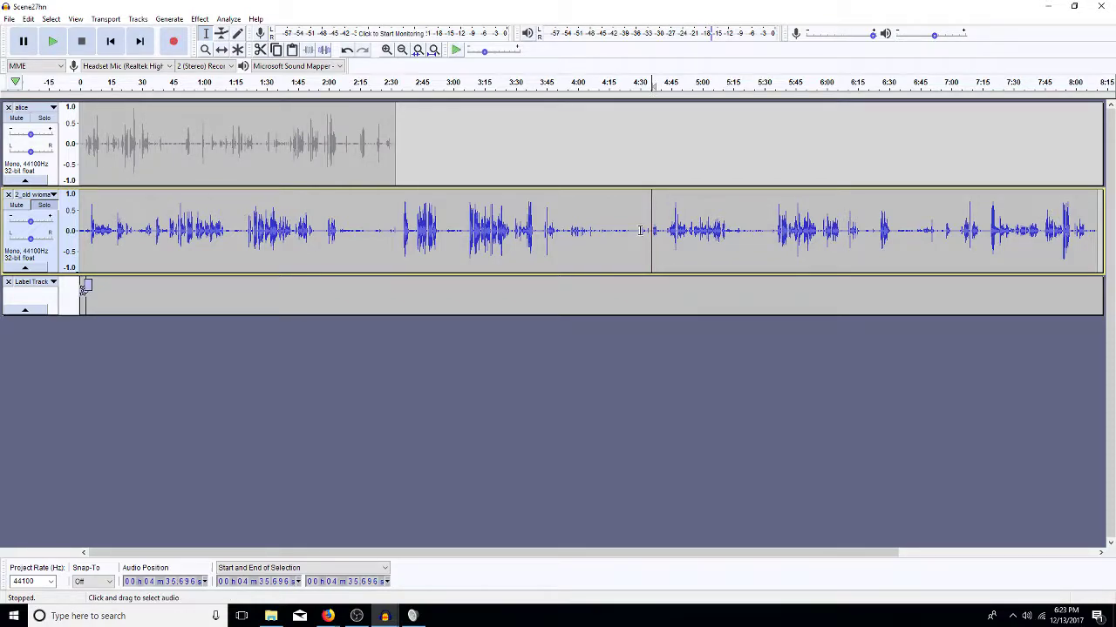
Move the old woman track's audio from its start to about 4:36 into a new track and collapse that track
key("shift+Home")
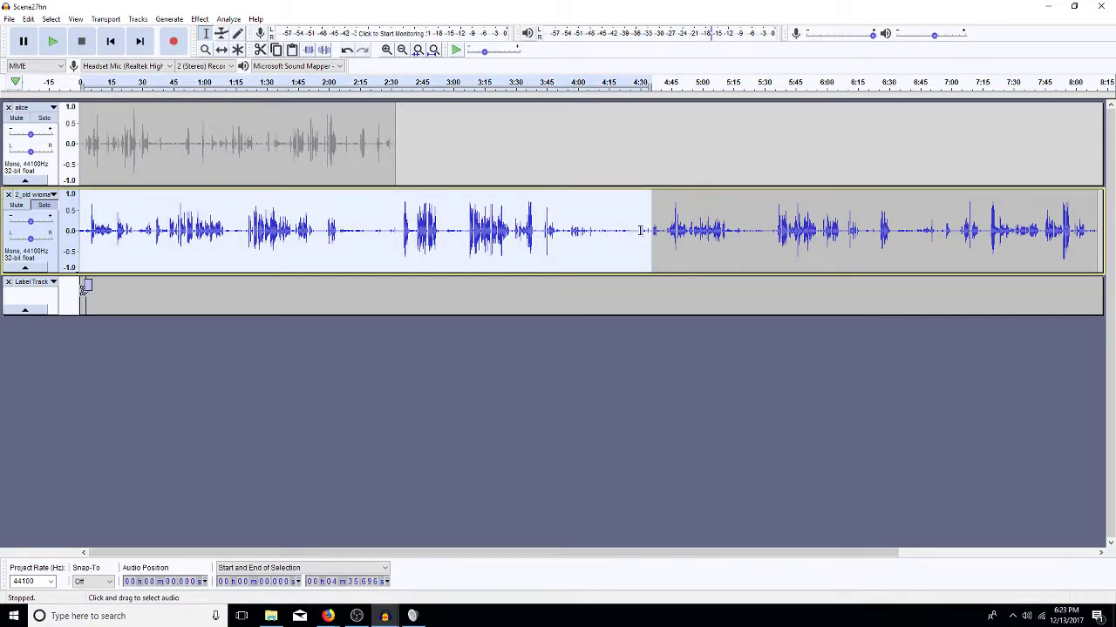
key("Delete")
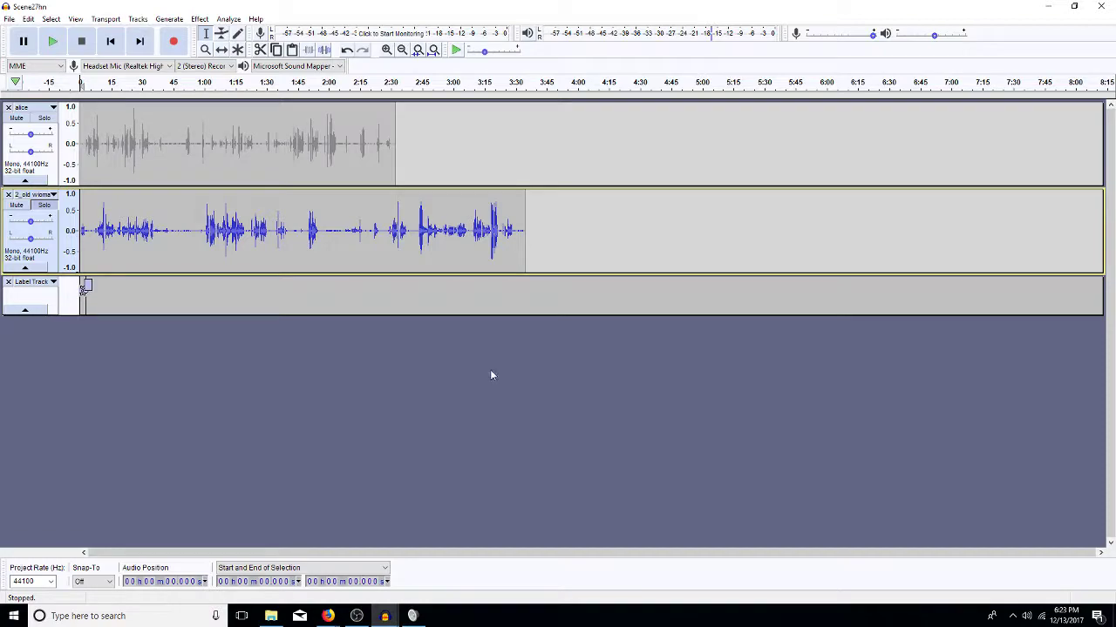
key("ctrl+v")
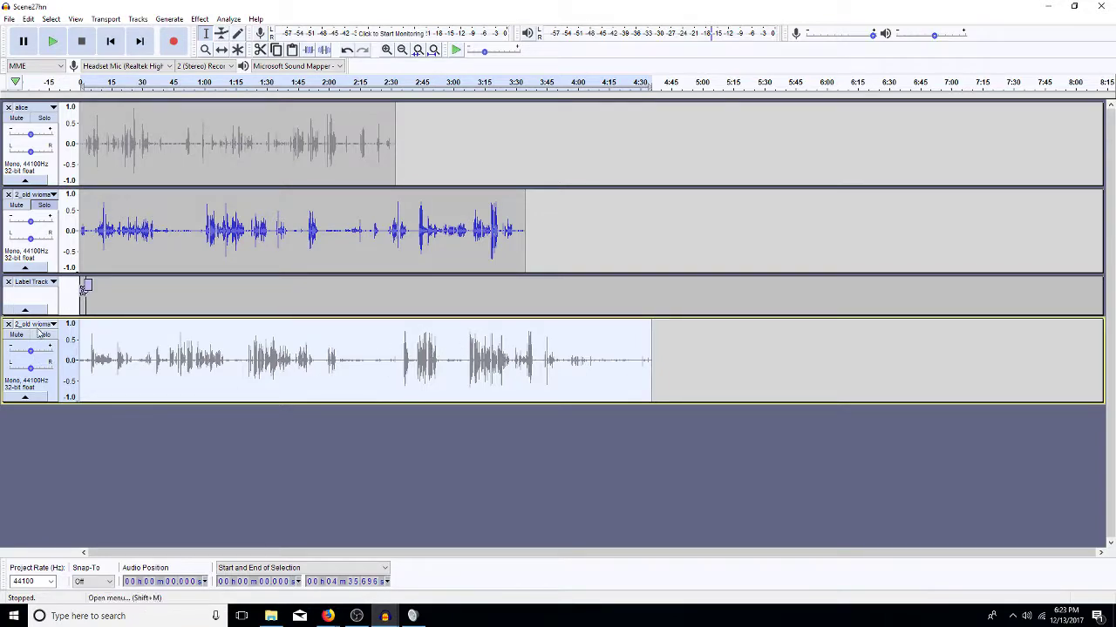
left_click(24, 398)
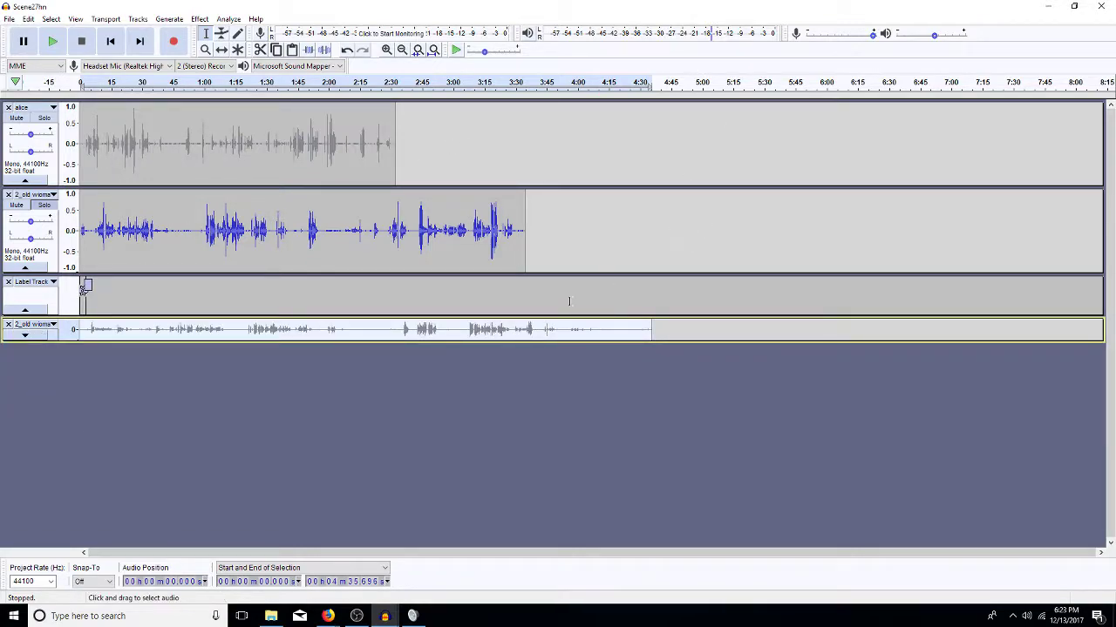
Delete the collapsed old woman track's quiet gaps near 2:09–2:29, 1:14 and 2:29–2:39 plus its quiet end, and fit the project in view
left_click_drag(388, 329, 348, 329)
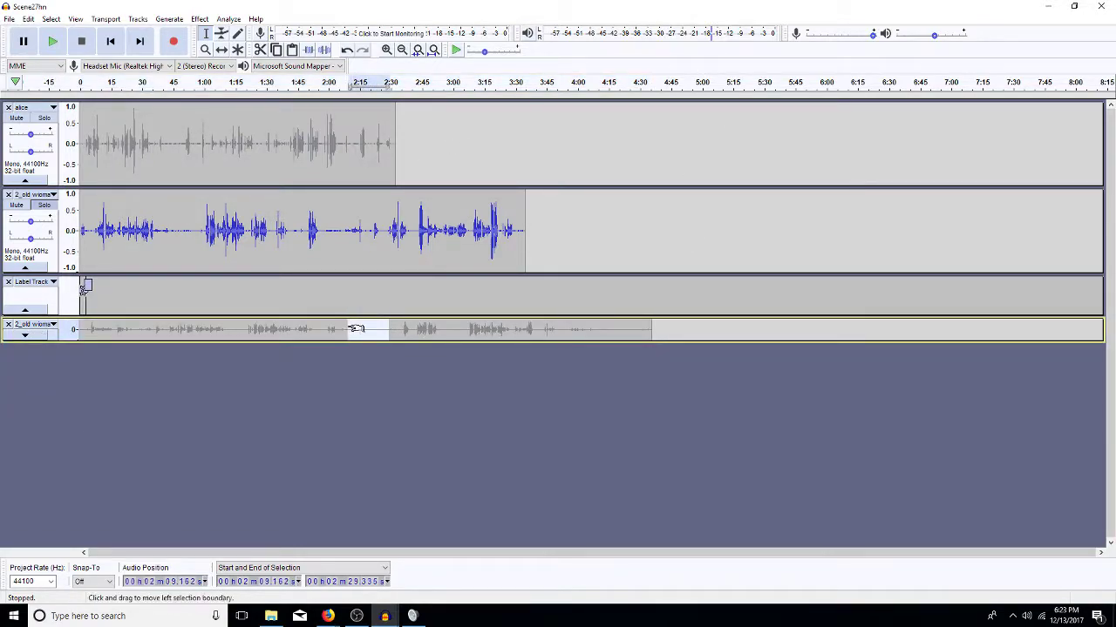
key("Delete")
left_click_drag(610, 331, 553, 334)
left_click(553, 334)
left_click_drag(244, 328, 233, 329)
key("Delete")
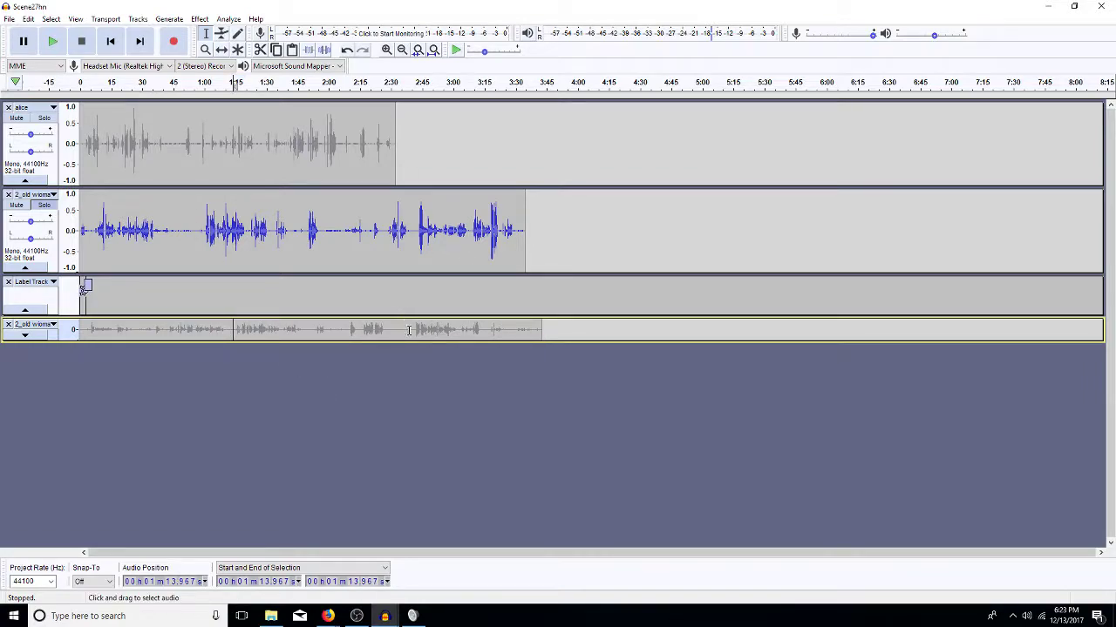
left_click_drag(409, 331, 389, 331)
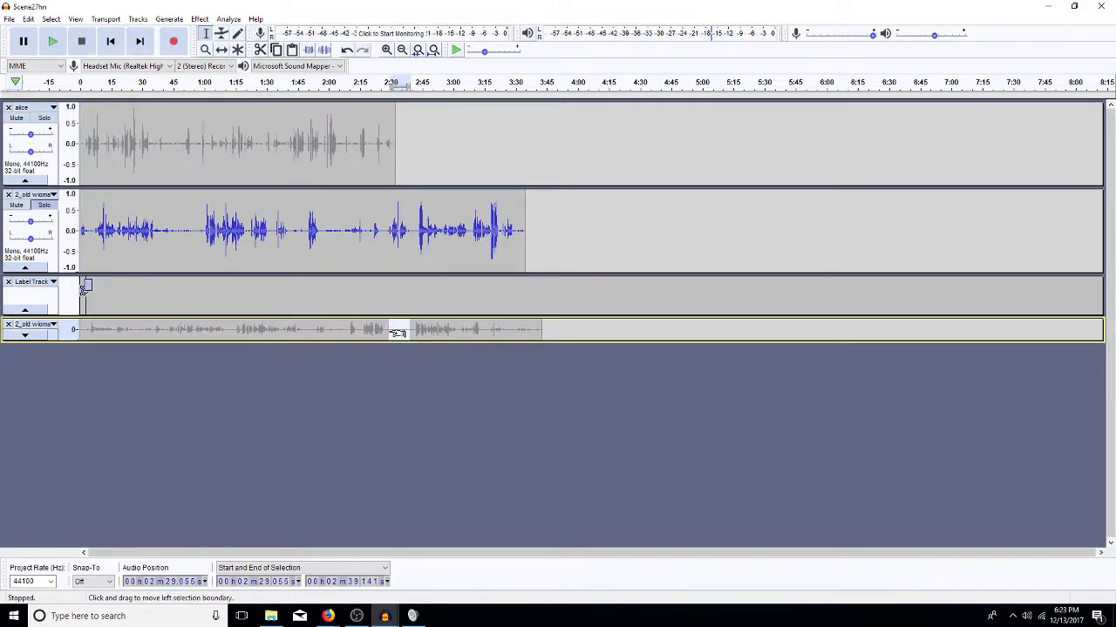
key("Delete")
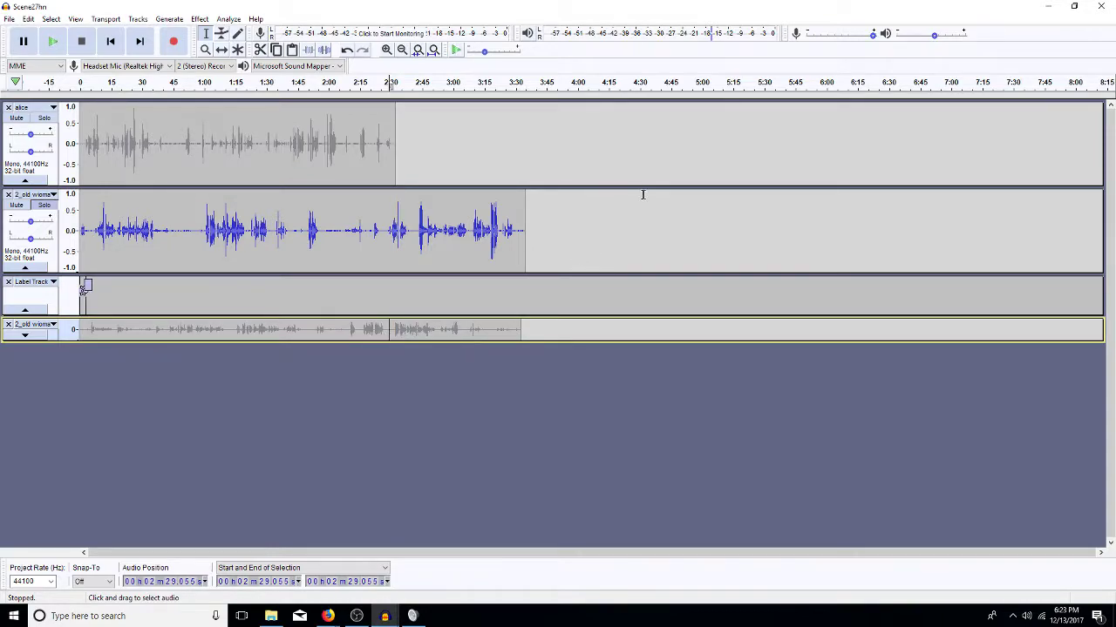
key("ctrl+f")
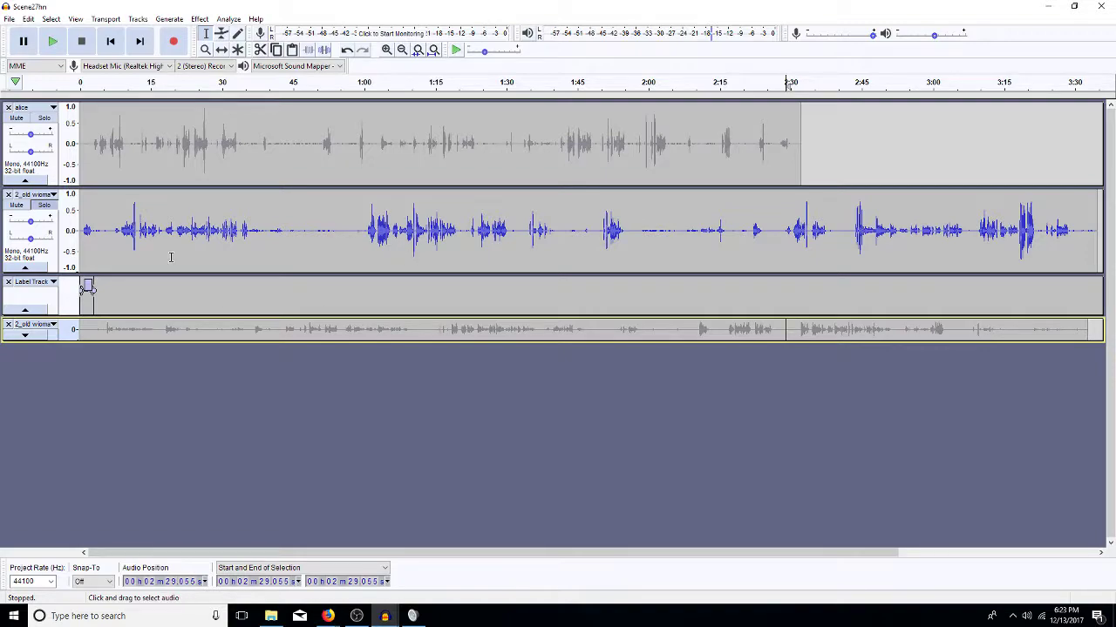
Solo the alice track instead of the old woman track and play it from about 1:33 and 1:41
left_click(44, 207)
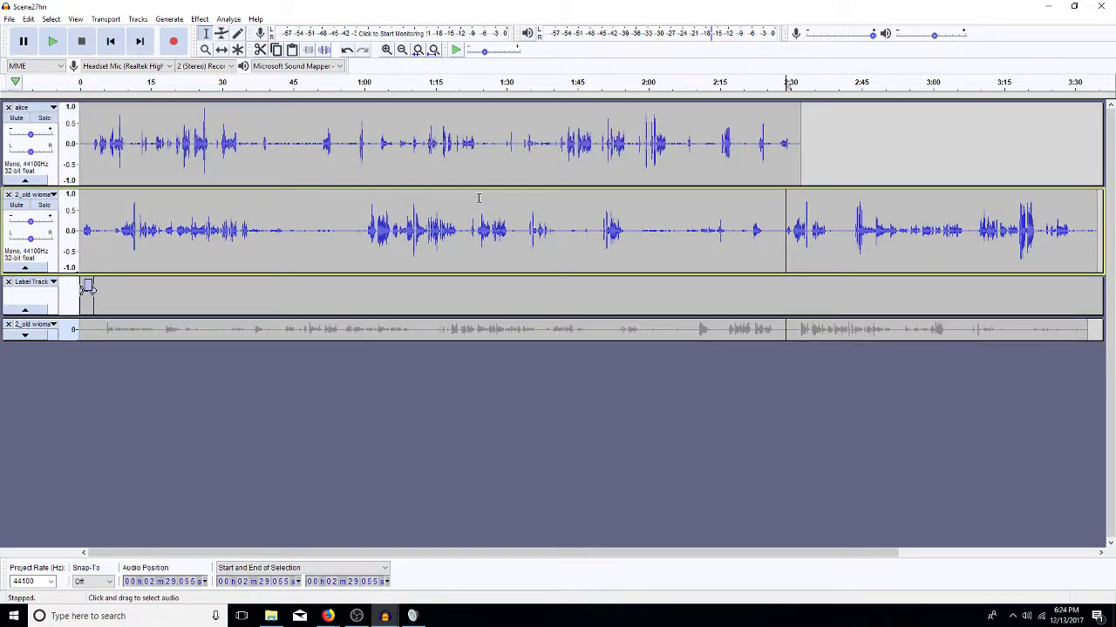
left_click(44, 118)
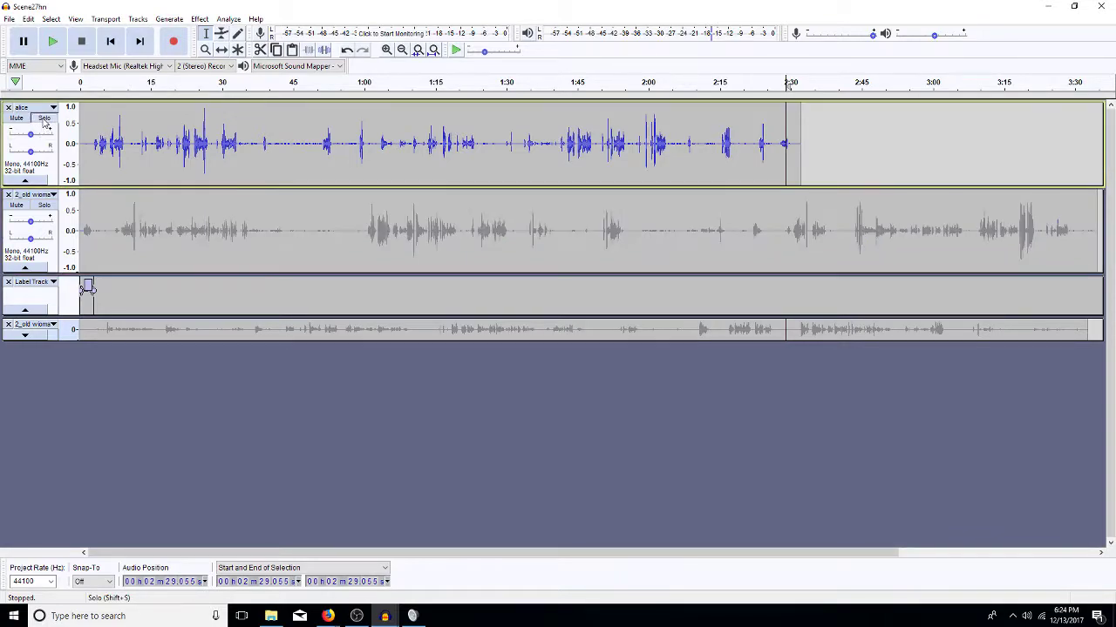
left_click(523, 148)
key("space")
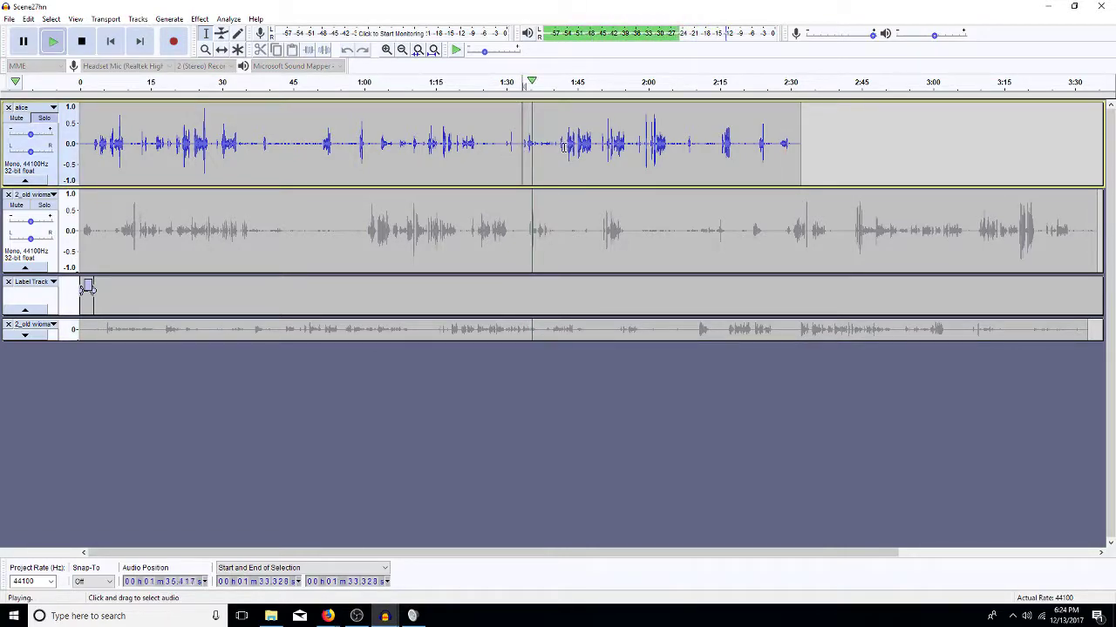
left_click(561, 145)
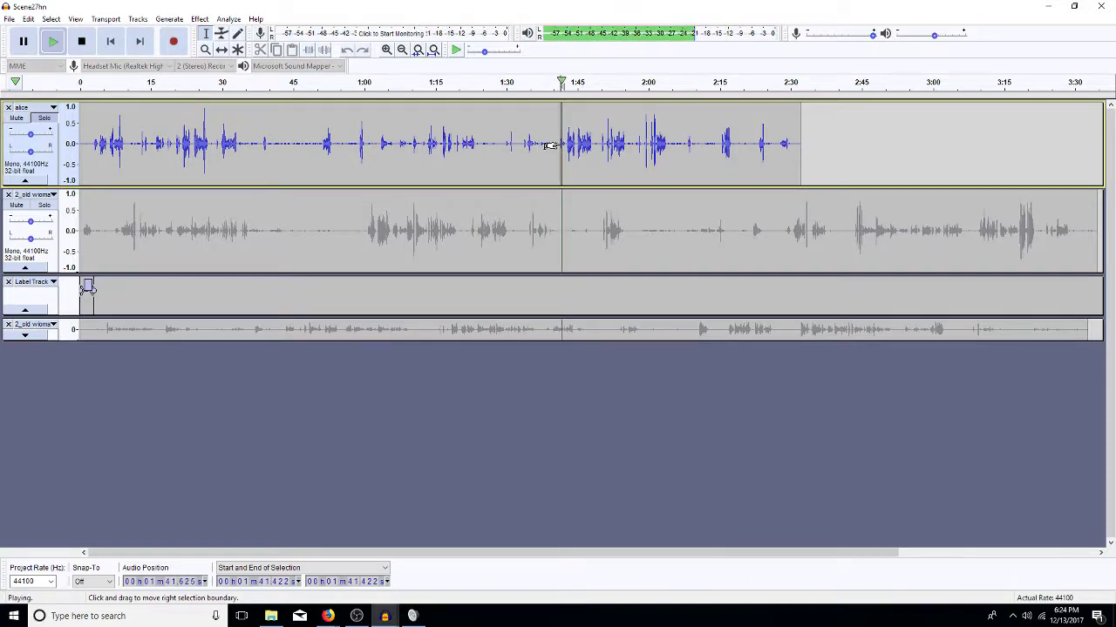
key("space")
Move the alice track's audio from about 0:02 to 1:41 into a new track and collapse that track
left_click(559, 145)
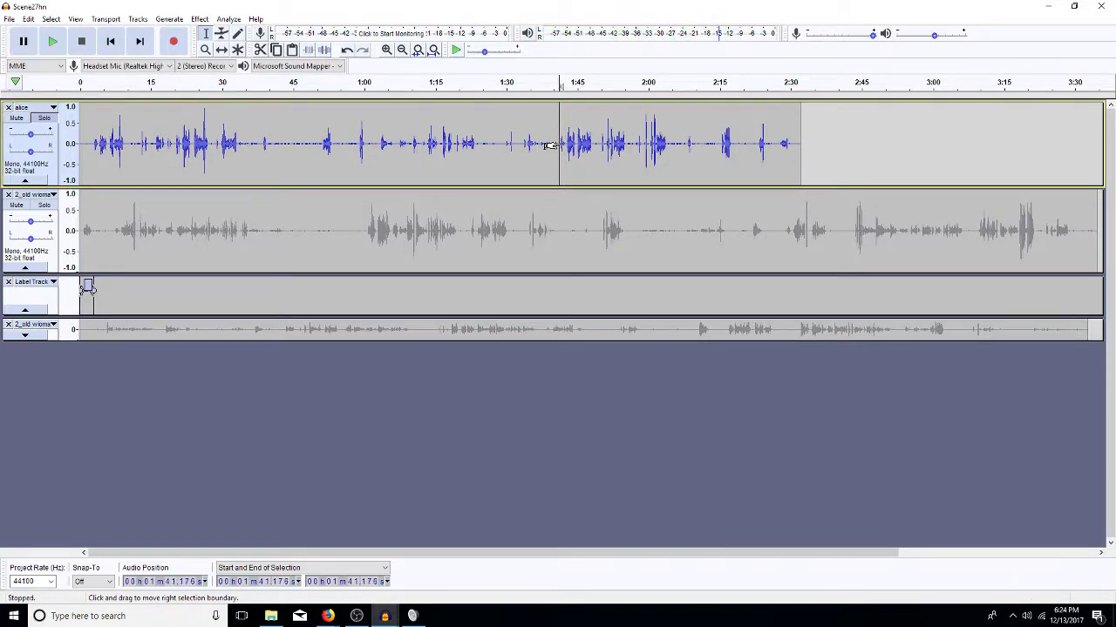
key("Left")
key("Left")
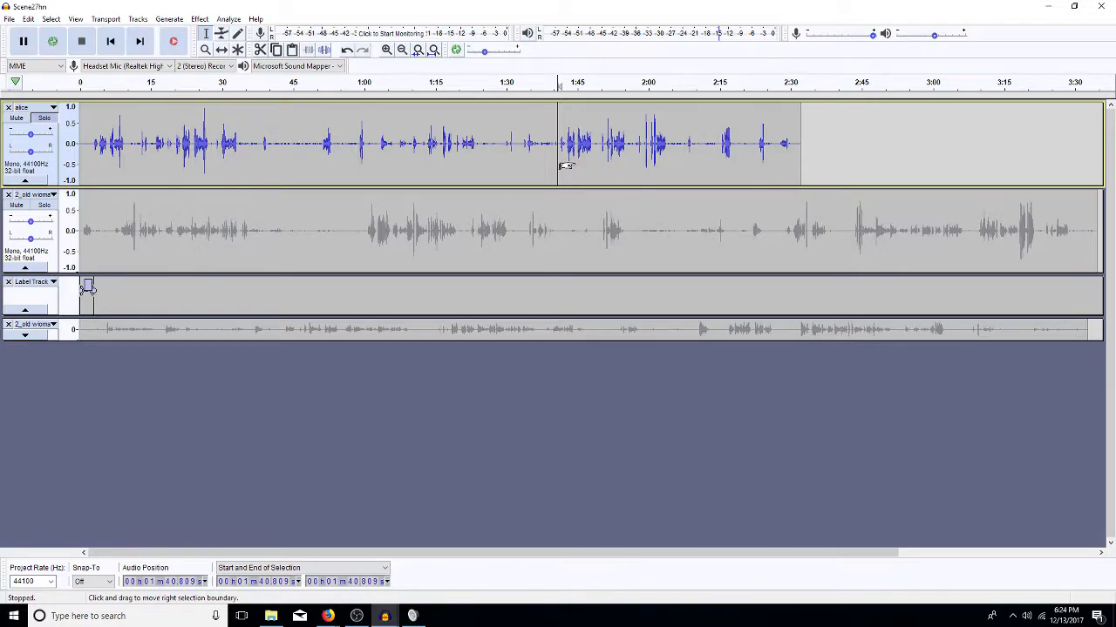
key("shift+Home")
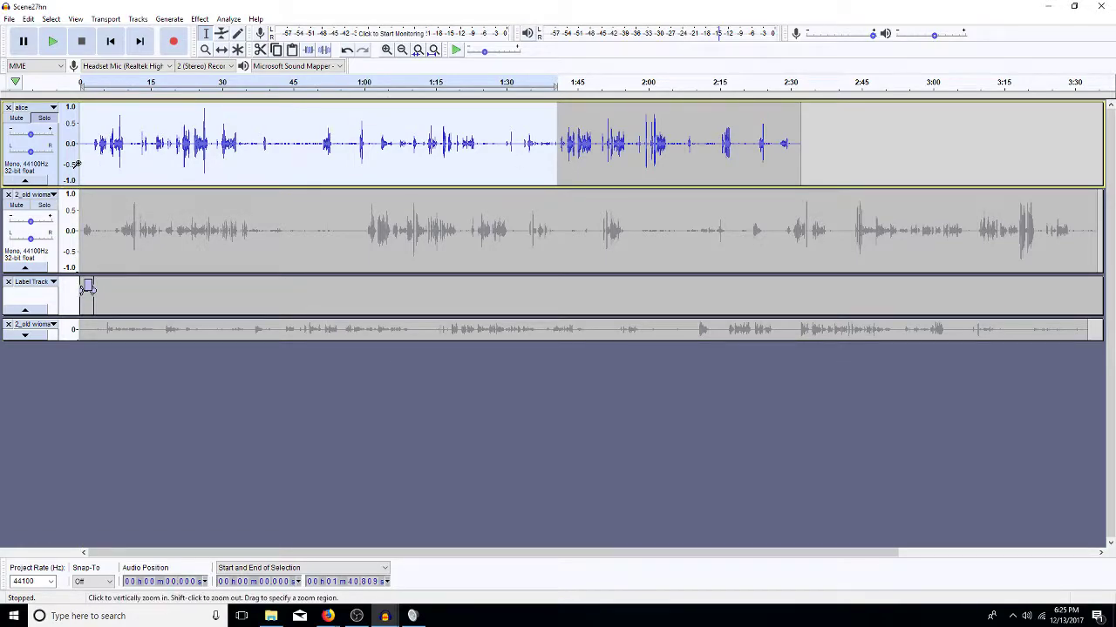
left_click_drag(80, 166, 95, 168)
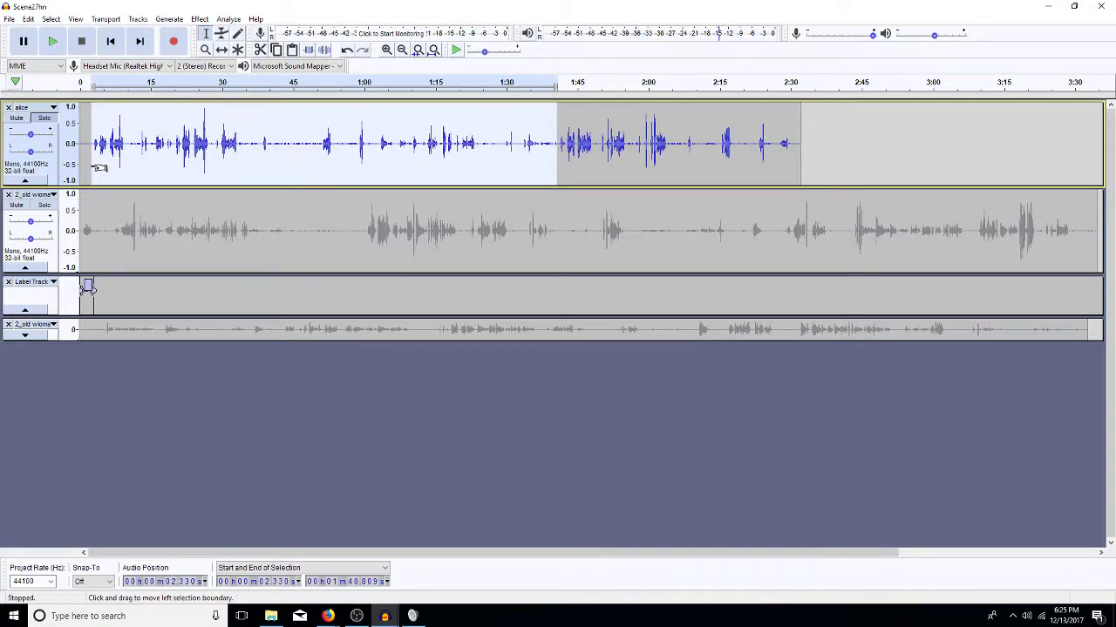
key("Delete")
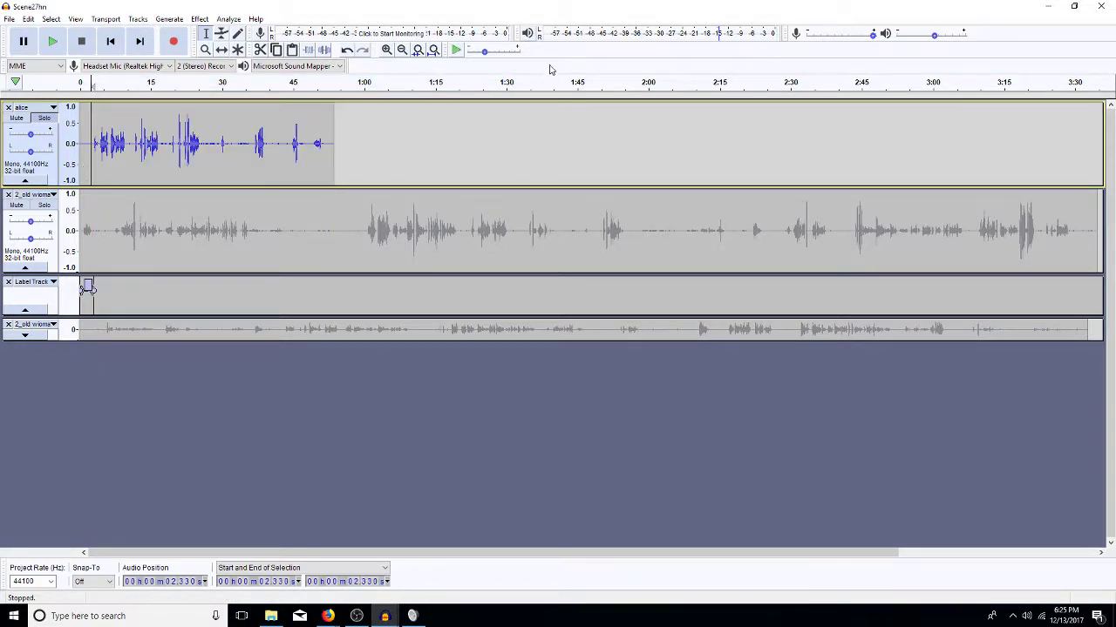
left_click(639, 400)
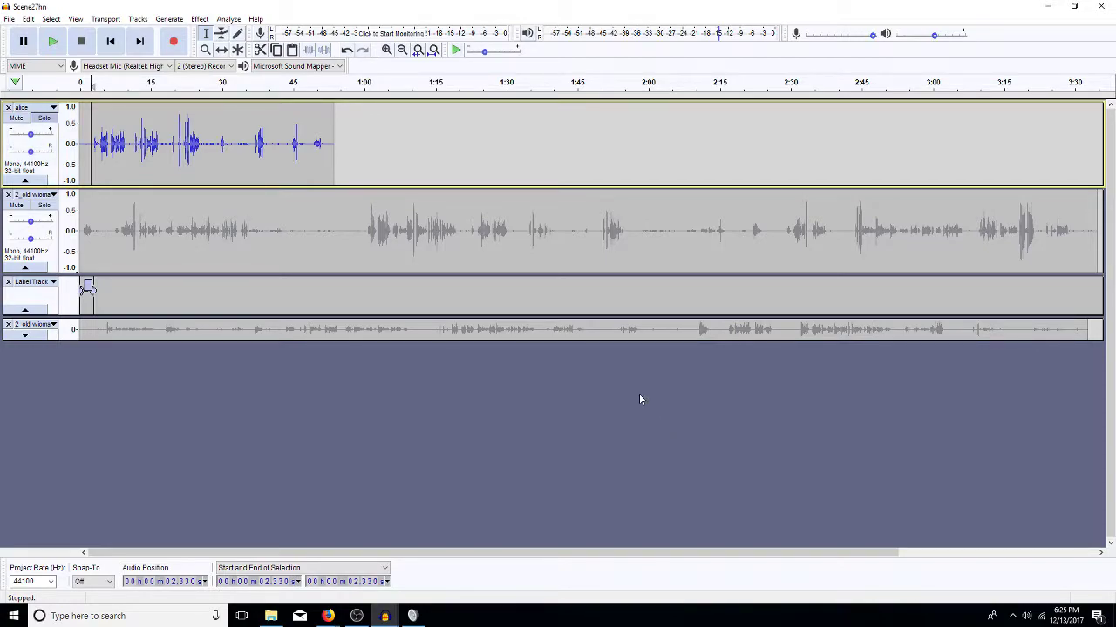
key("ctrl+v")
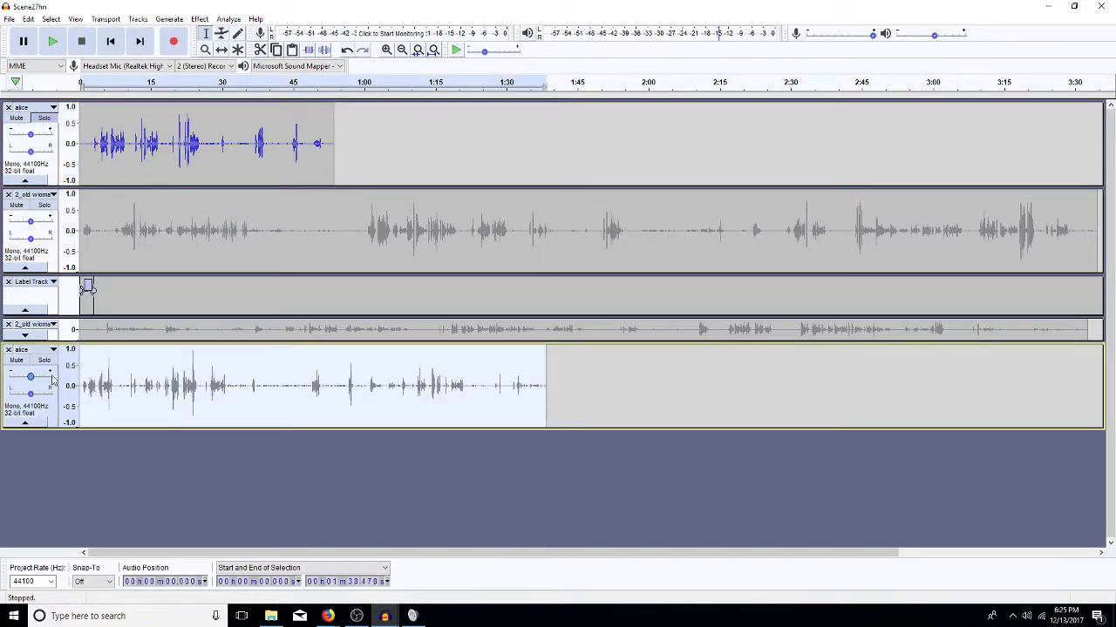
left_click(25, 424)
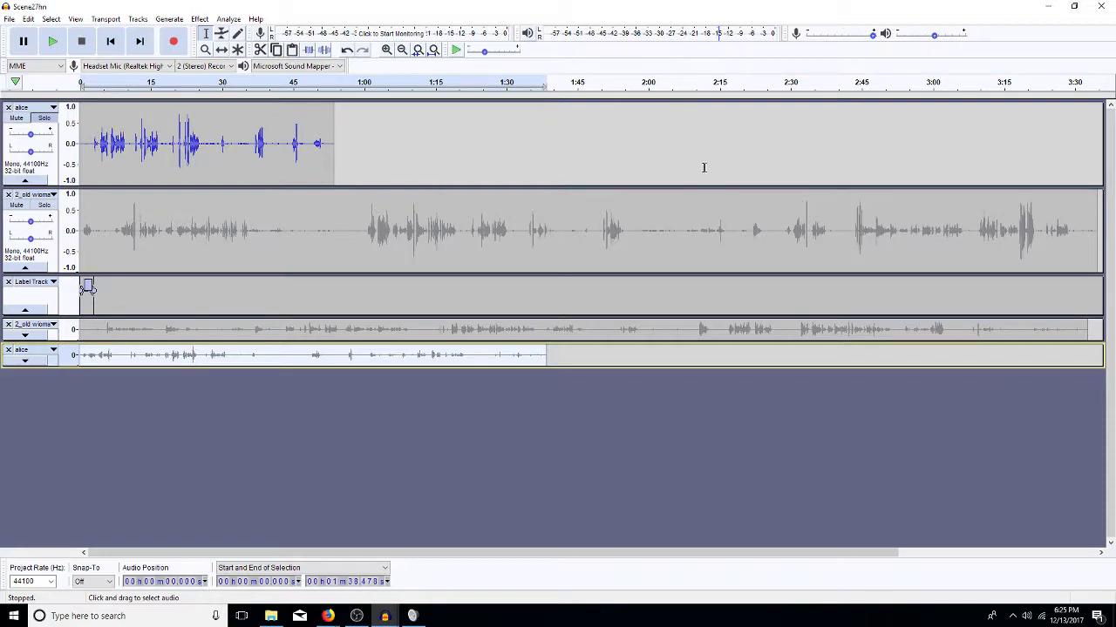
Zoom to the remaining alice audio and silence it from the start to about 2.9 s and from about 9.5 to 11.7 s
double_click(220, 162)
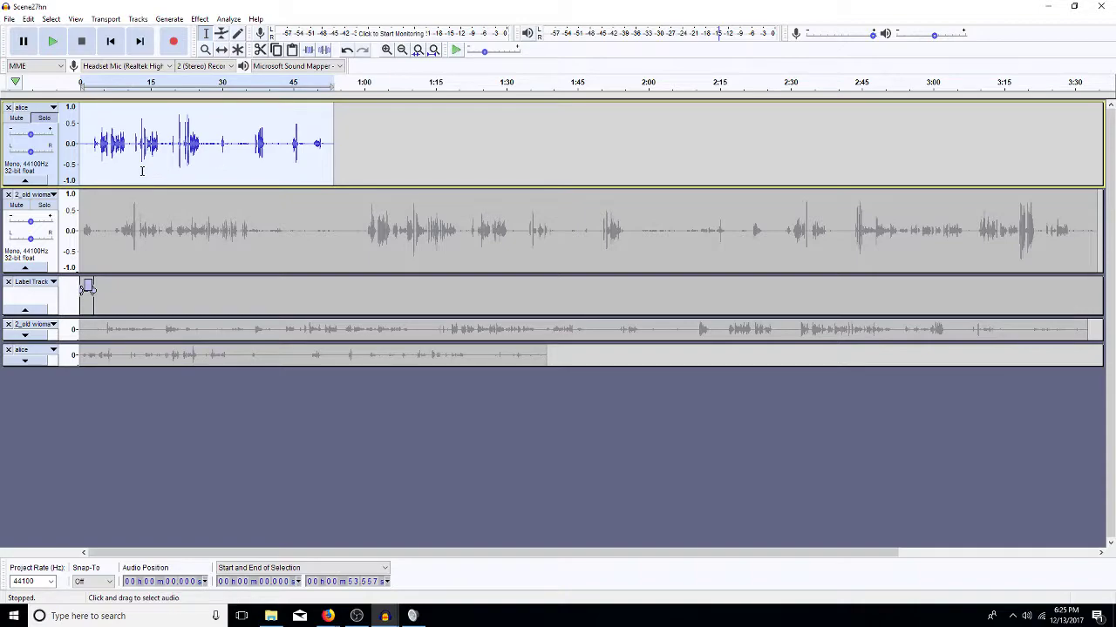
key("ctrl+e")
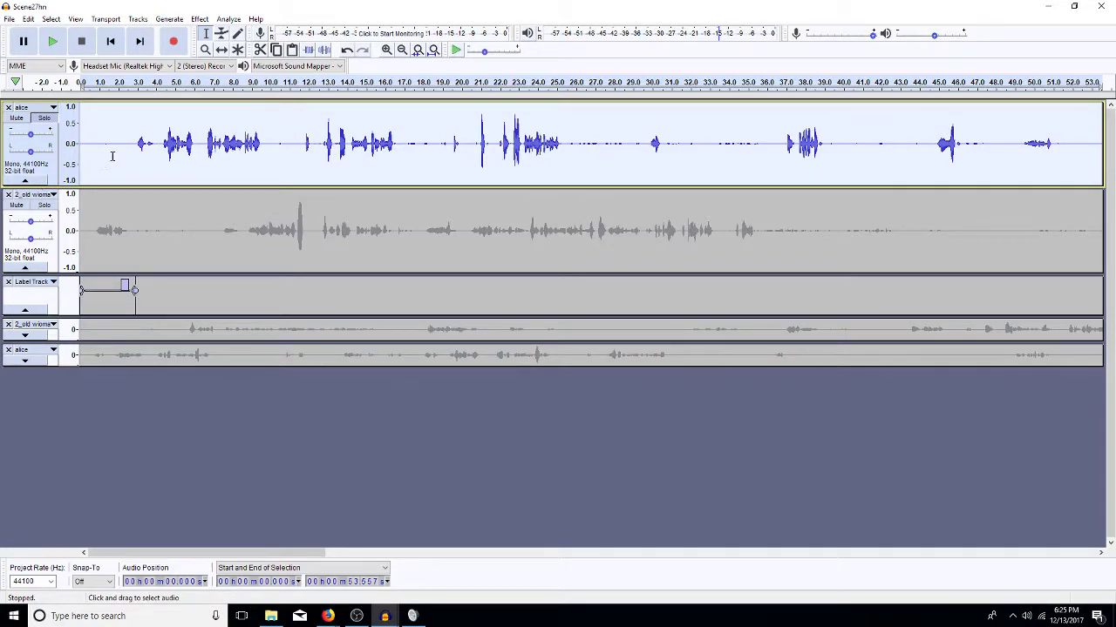
left_click_drag(135, 143, 30, 153)
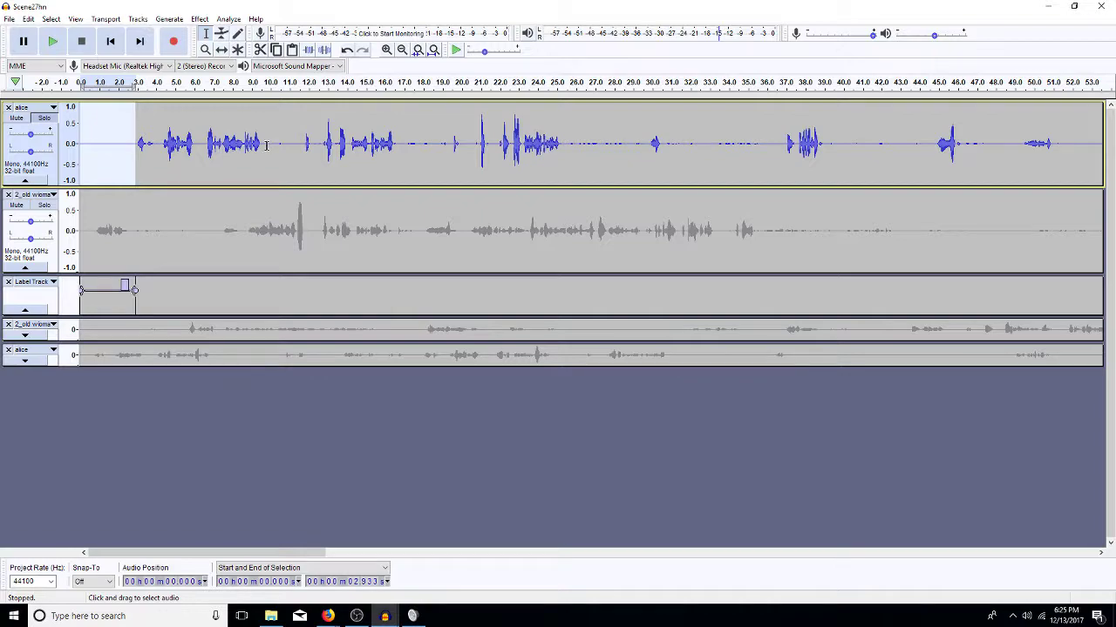
left_click_drag(260, 144, 302, 159)
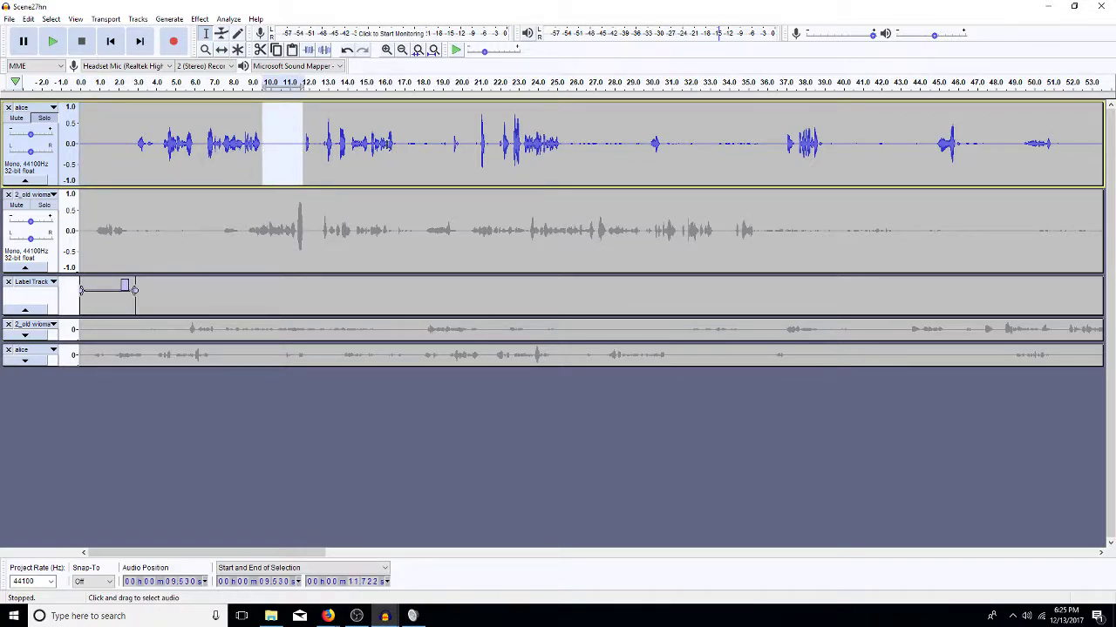
Play the alice track at about 15.9 s and silence the gap from about 16.6 to 19.5 s
left_click_drag(396, 139, 451, 158)
left_click(384, 162)
key("space")
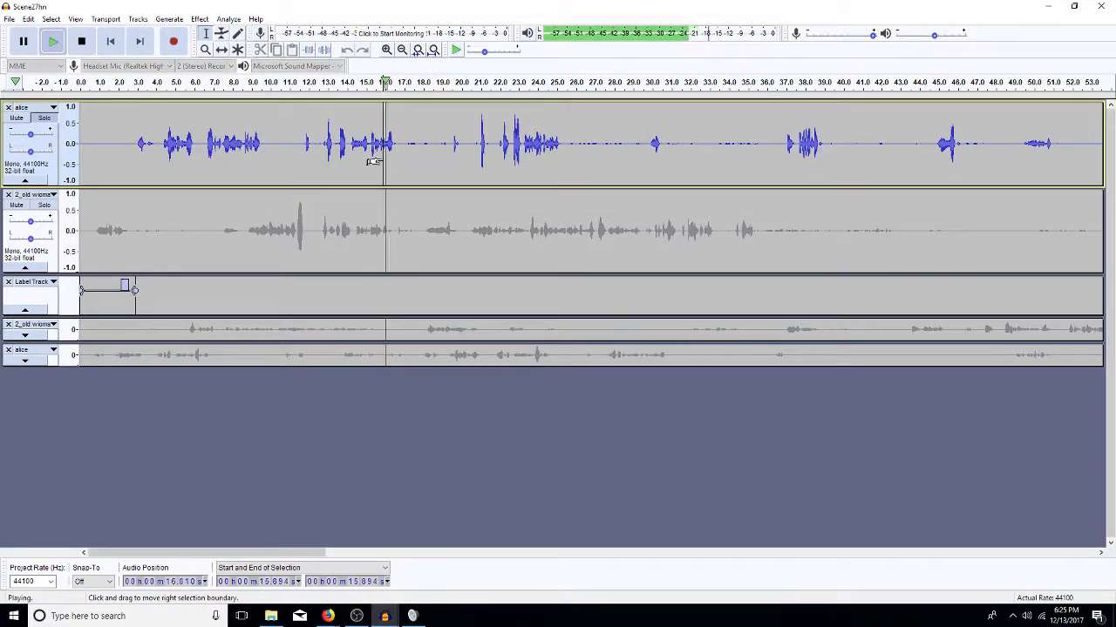
key("space")
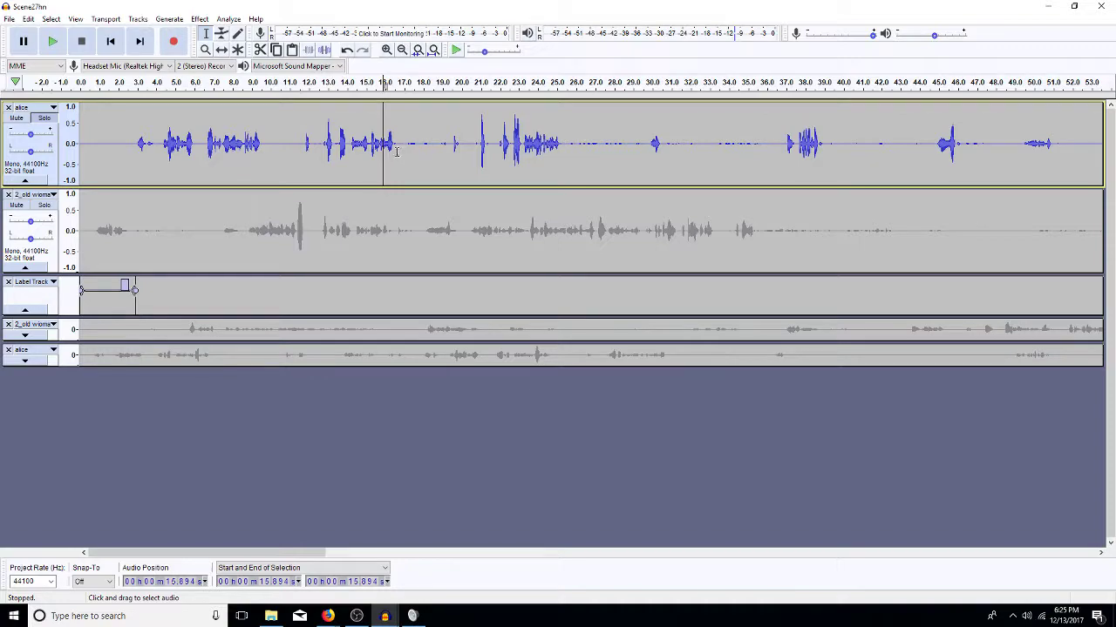
left_click_drag(397, 157, 452, 160)
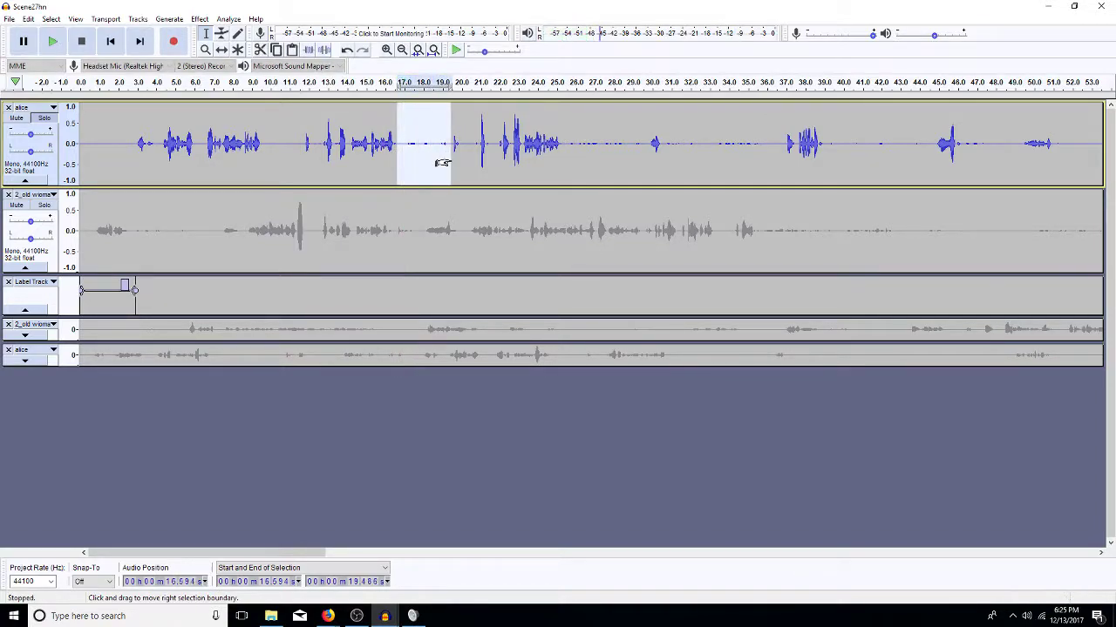
left_click_drag(442, 163, 443, 163)
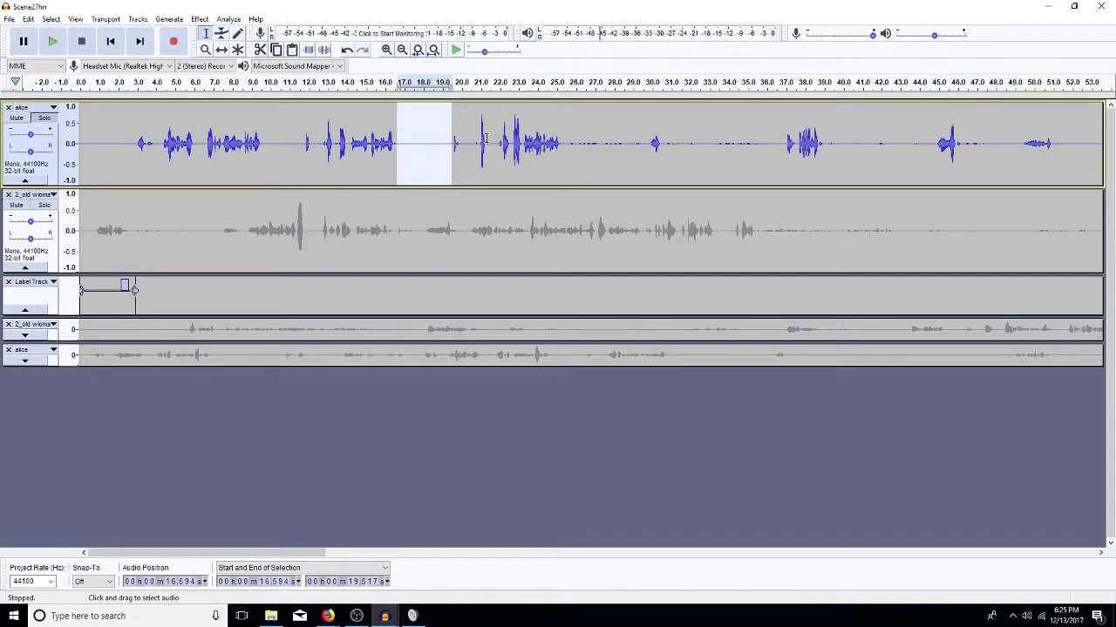
Play the alice track from about 24.6 s, 13.0 s and 20.8 s to compare the voice passages
left_click(548, 150)
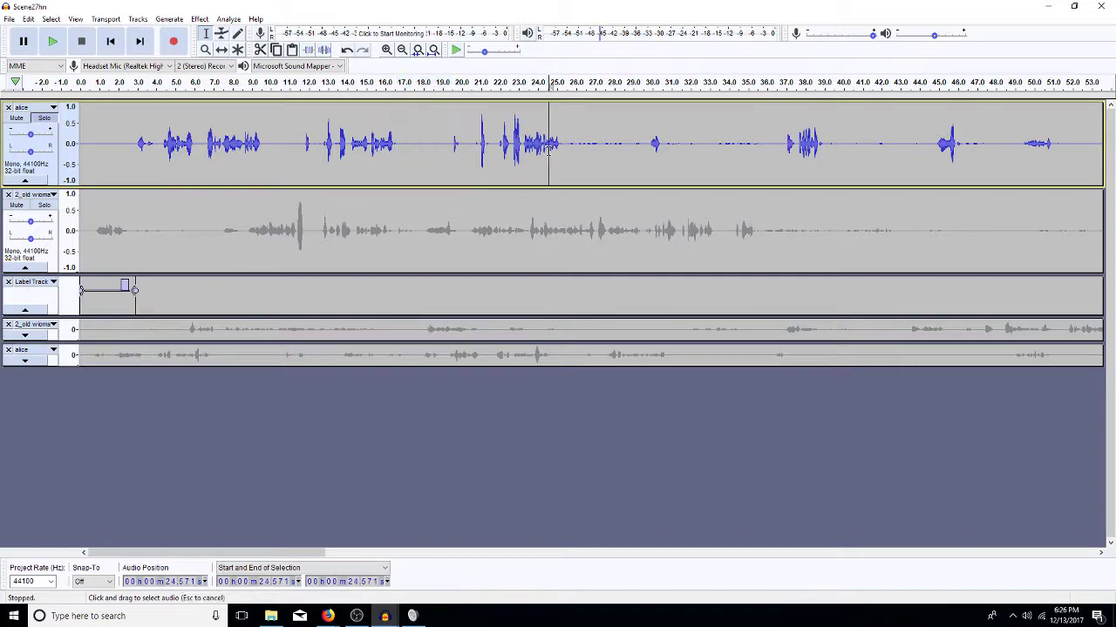
key("space")
key("space")
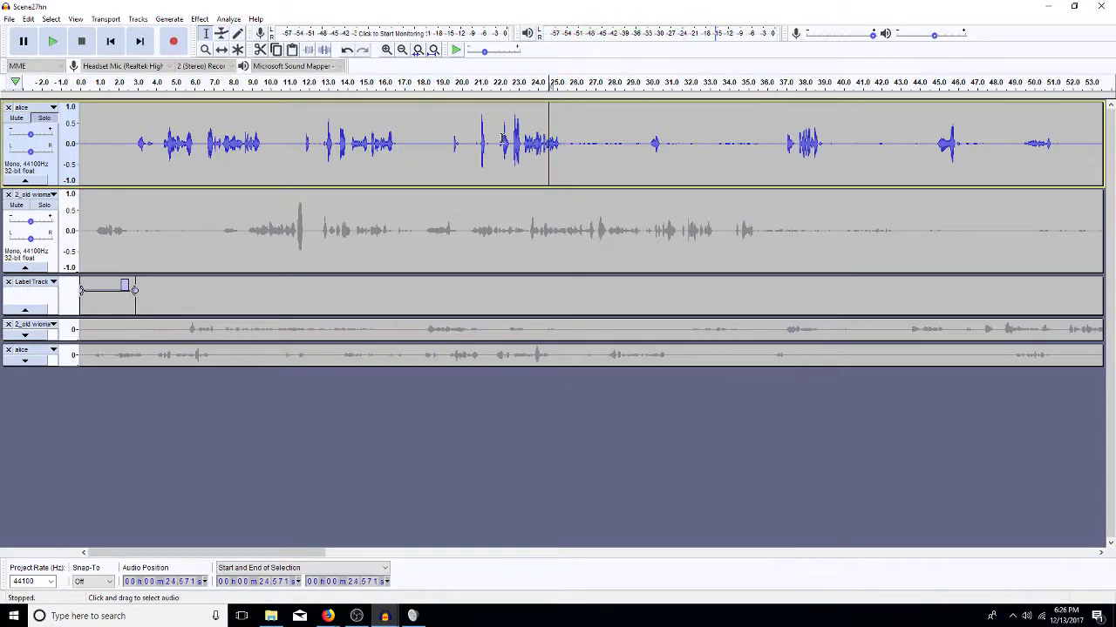
left_click(327, 144)
key("space")
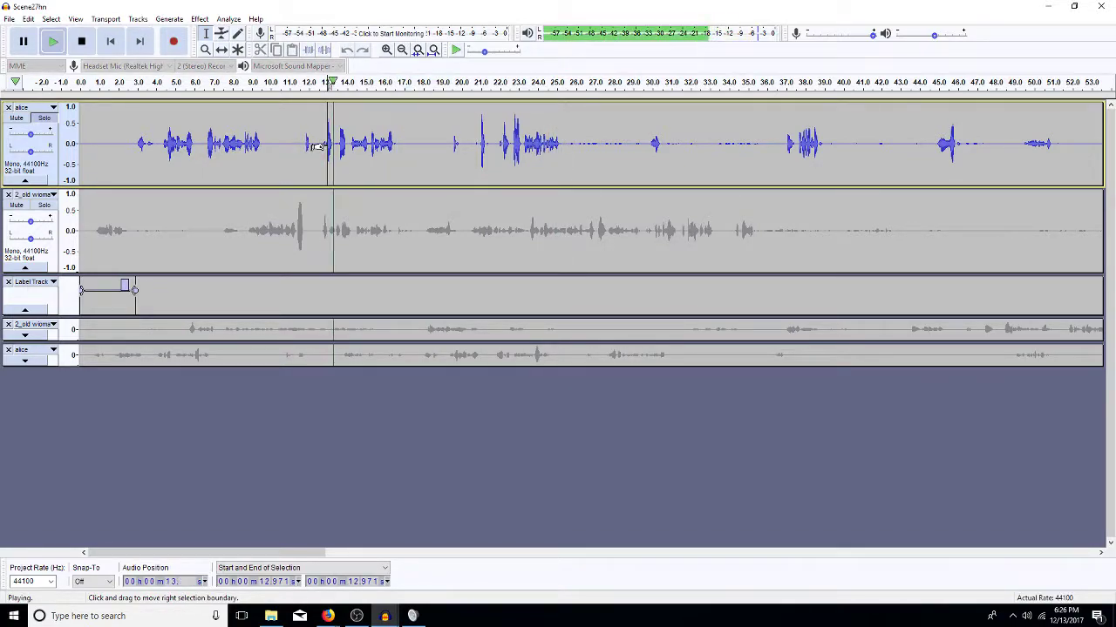
left_click(478, 148)
key("space")
key("space")
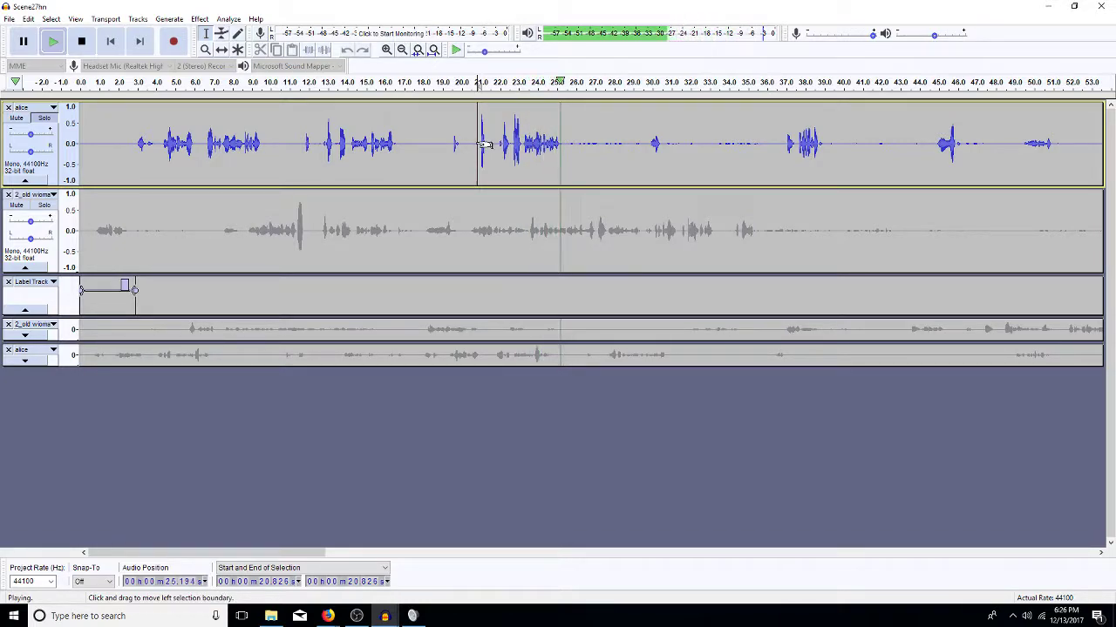
Play the short sound in the alice track at about 19.5 s, just before the 21 s line
key("space")
left_click_drag(471, 148, 311, 204)
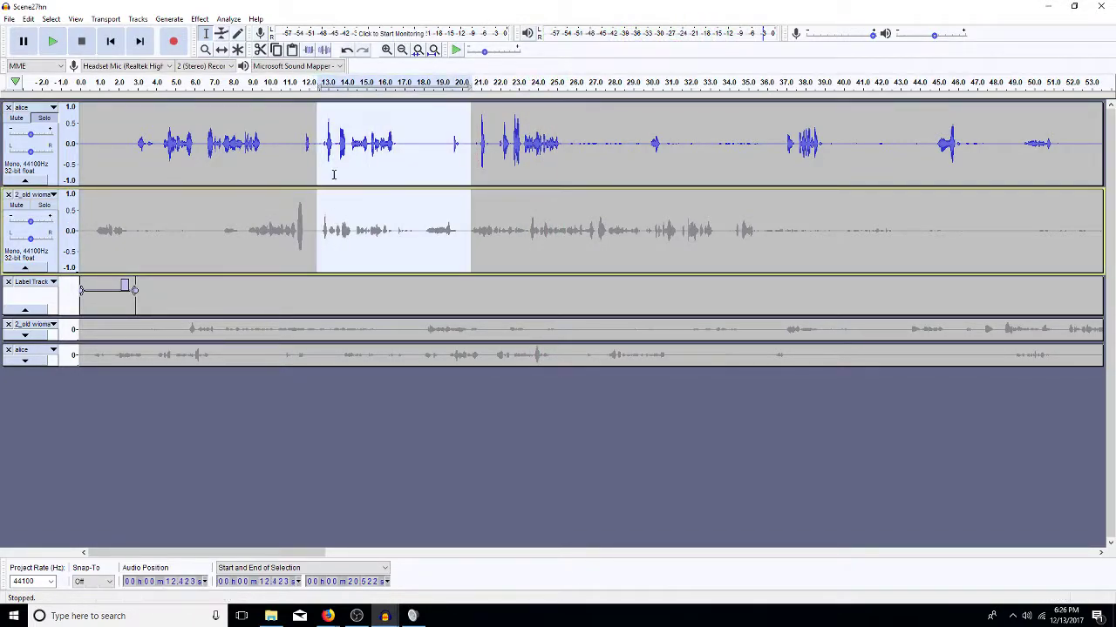
left_click(376, 166)
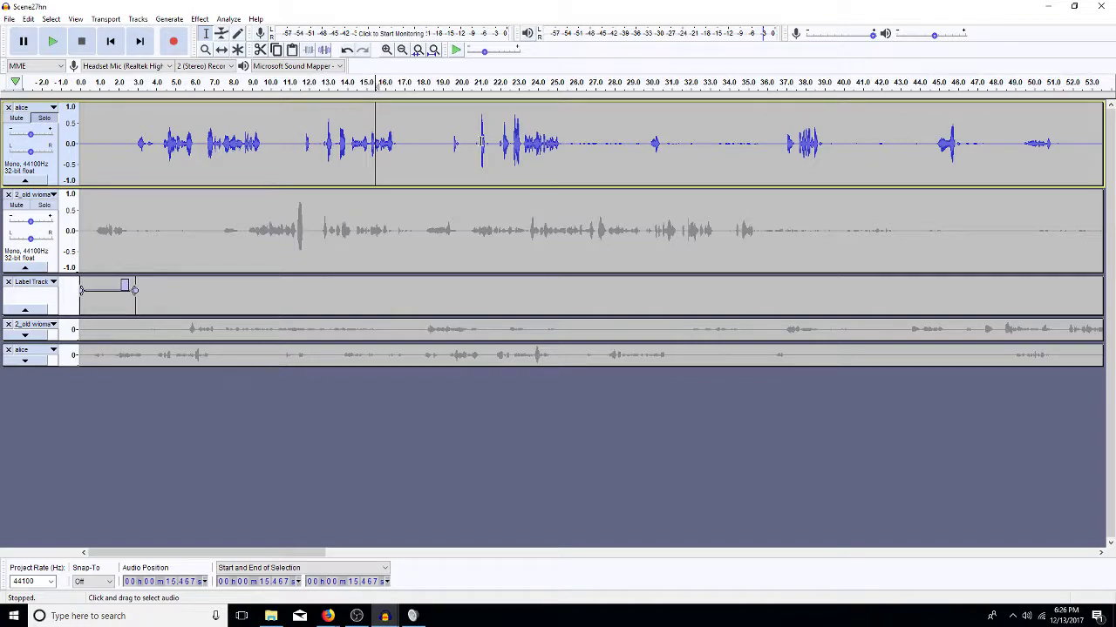
left_click_drag(477, 143, 415, 144)
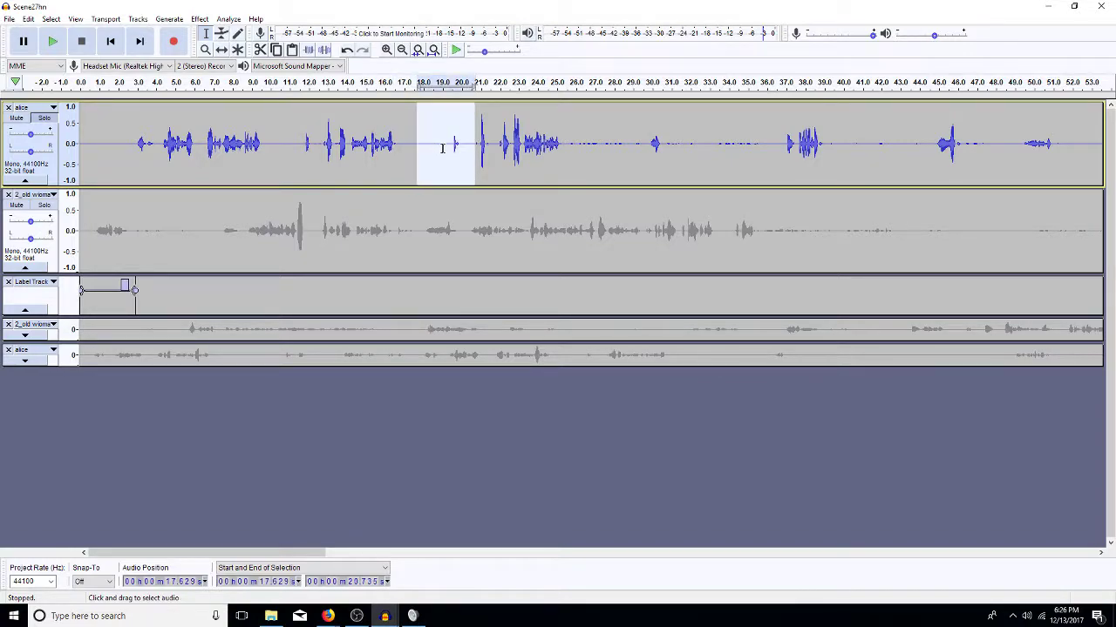
left_click(452, 143)
key("space")
key("space")
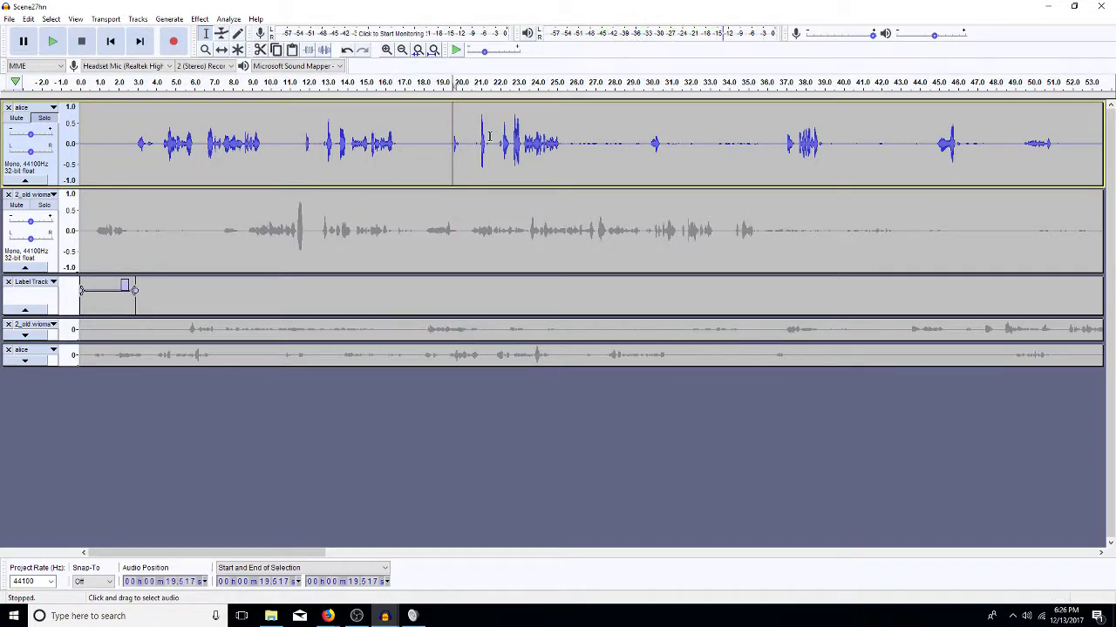
Silence the alice audio between the 9.5 s and 21 s lines and delete the stretch from about 13.5 to 20.8 s
left_click_drag(478, 143, 348, 144)
key("ctrl+l")
key("Delete")
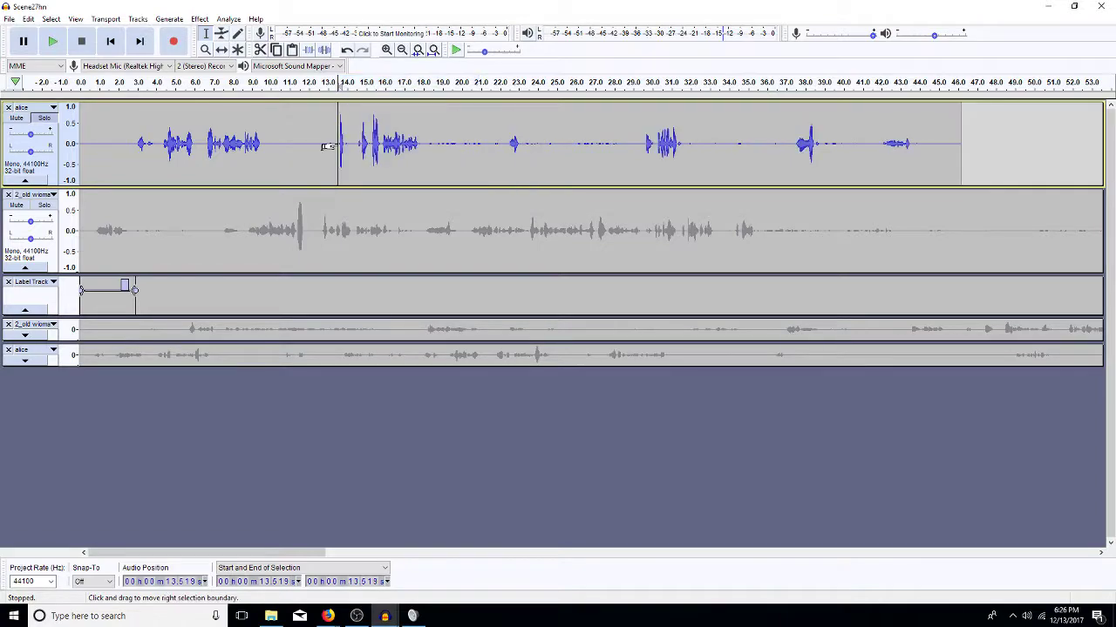
Silence the alice track from about 17.9 to 22.4 s and play the short line that follows
left_click_drag(422, 138, 508, 169)
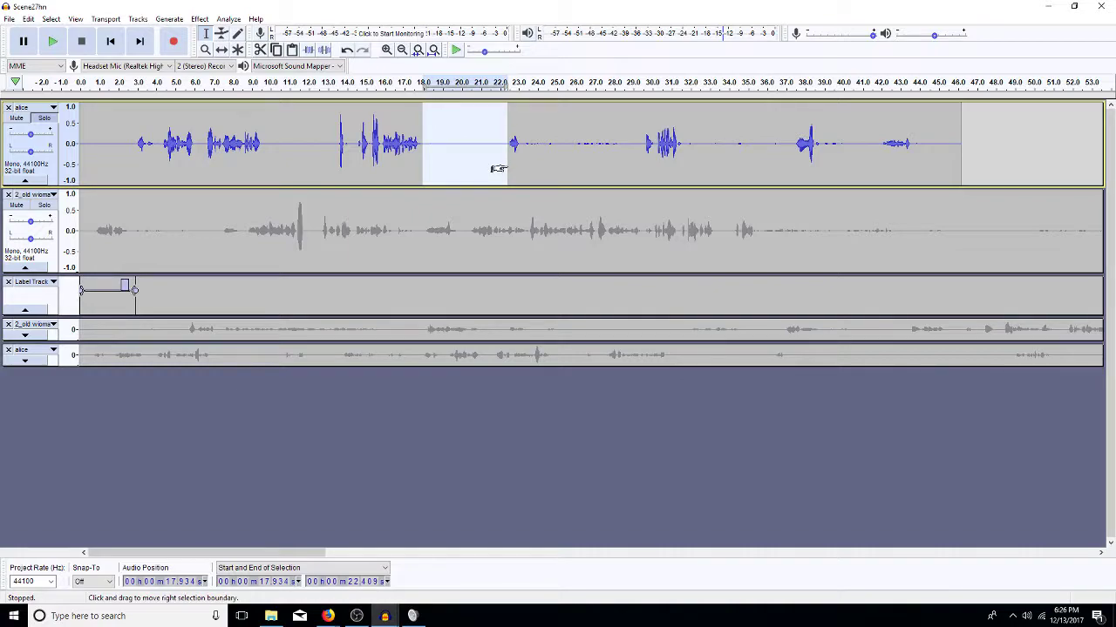
key("Right")
key("space")
key("space")
Silence the alice gap from about 23.0 to 29.5 s and play the track from about 29.3 s
left_click_drag(520, 153, 642, 162)
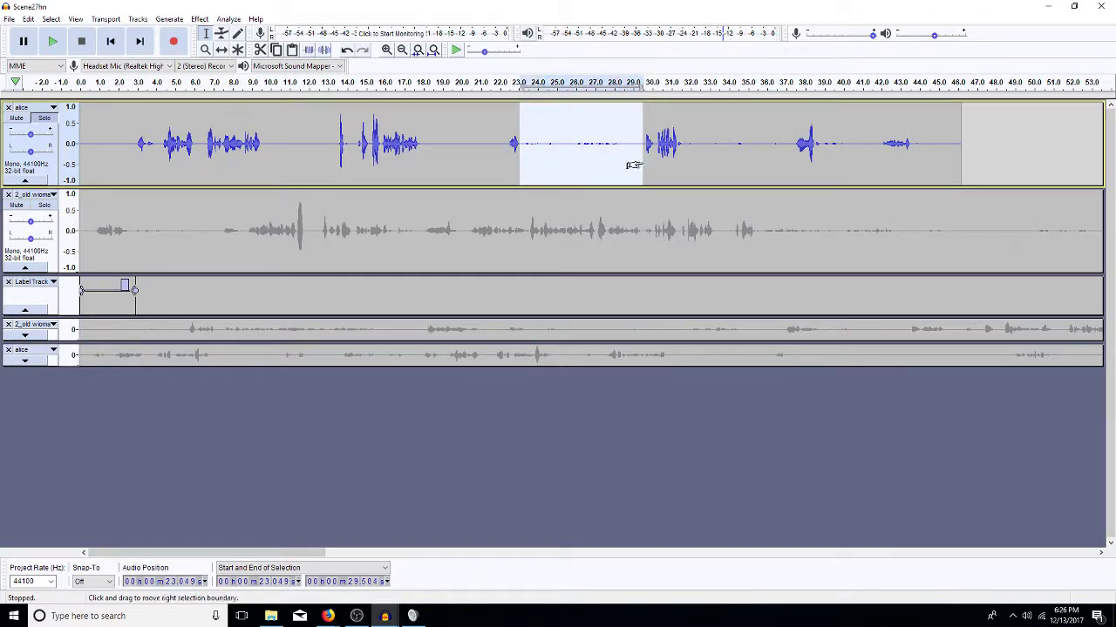
key("space")
key("space")
left_click(638, 156)
key("space")
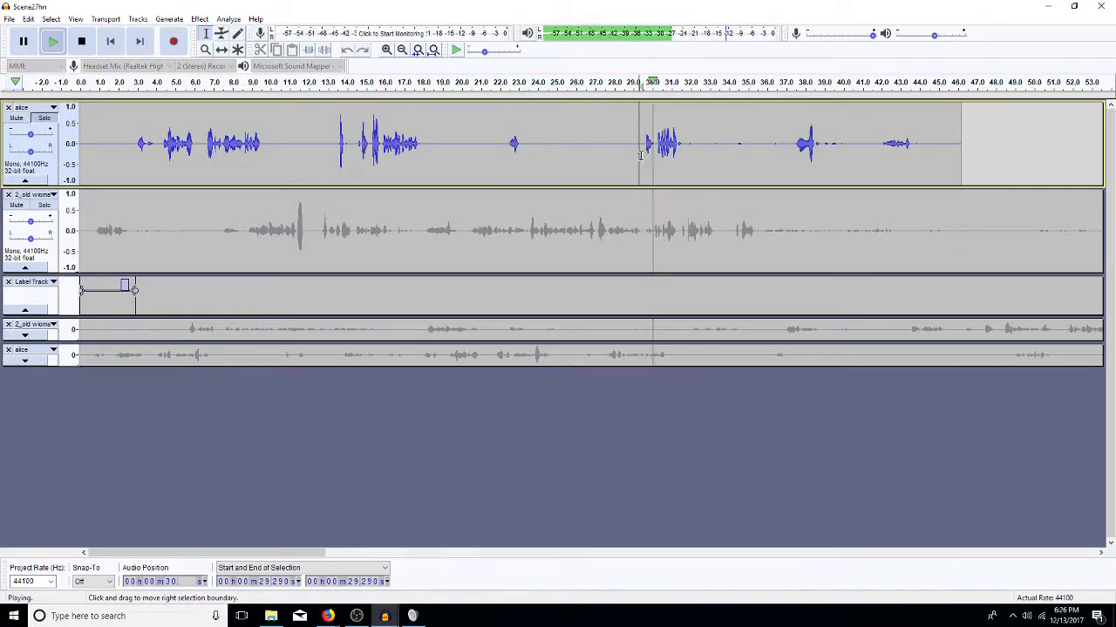
key("space")
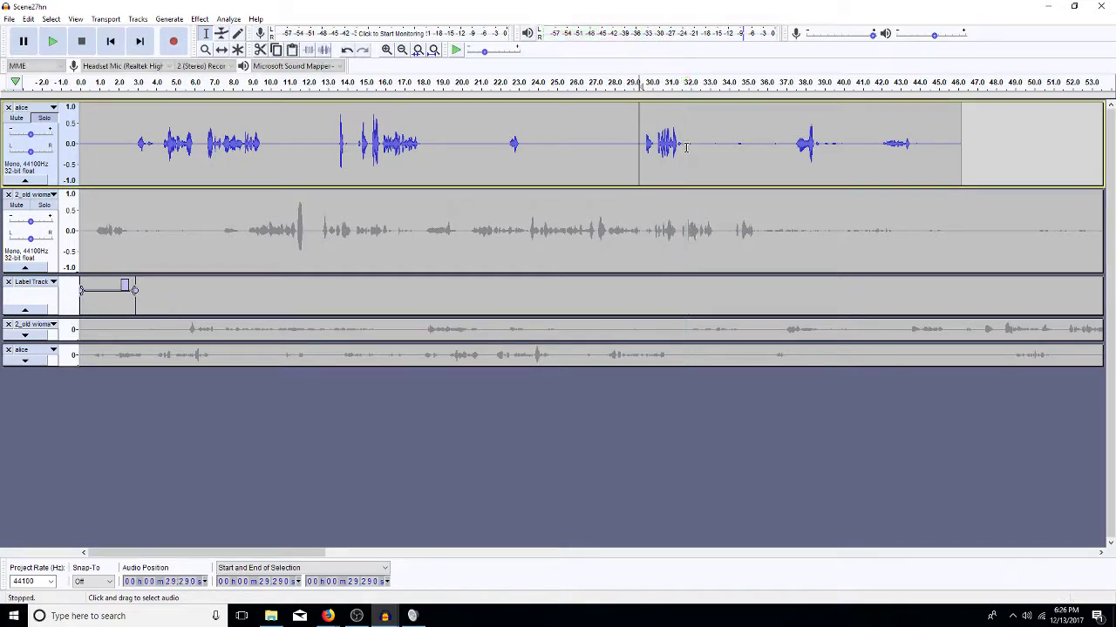
Silence the alice gap from about 31.7 to 37.4 s
left_click(687, 146)
left_click_drag(687, 146, 797, 162)
left_click_drag(794, 162, 792, 161)
key("space")
key("space")
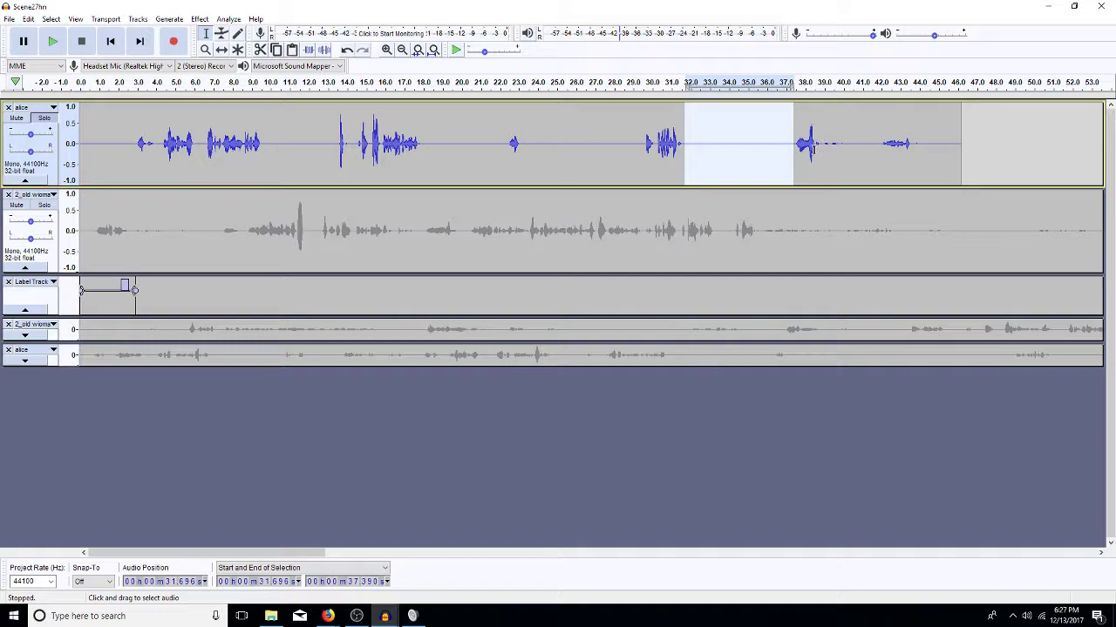
Play the alice line at about 38 s, then silence the noise after it and from about 43.6 s to the track's end
left_click(813, 150)
key("space")
key("space")
left_click_drag(820, 143, 961, 129)
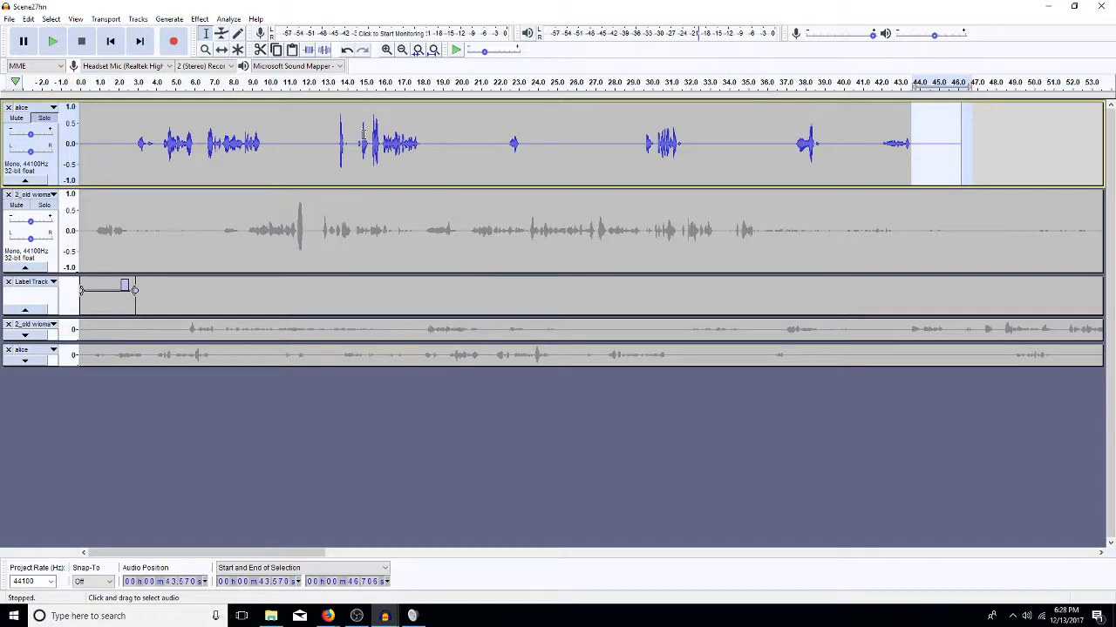
left_click(559, 161)
Turn off solo on the alice track and solo the expanded 2_old woman track
left_click(208, 234)
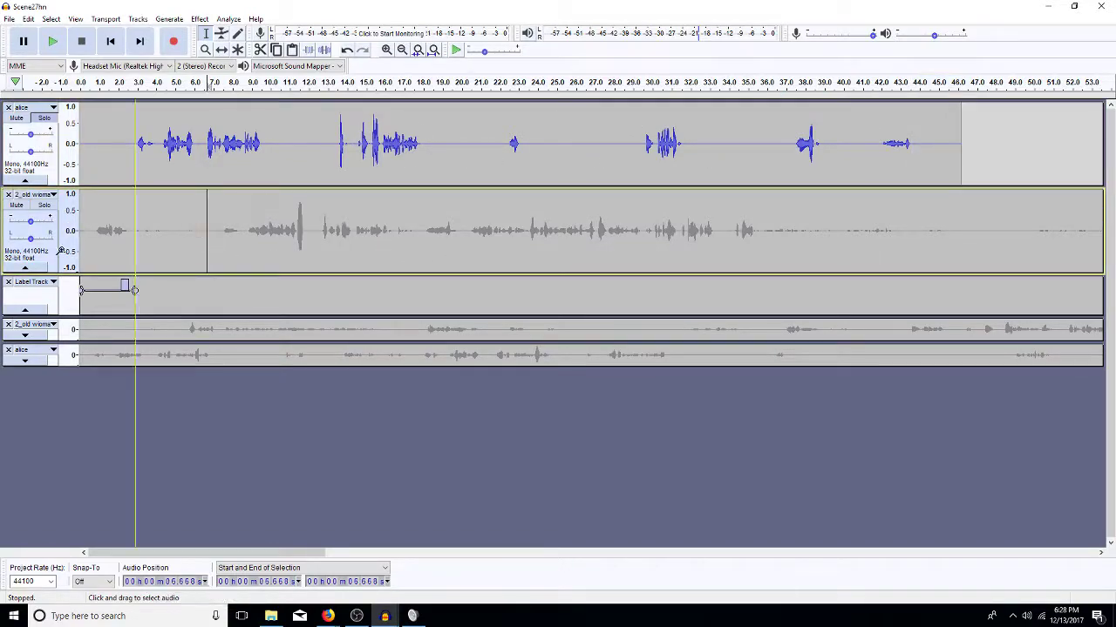
left_click(44, 118)
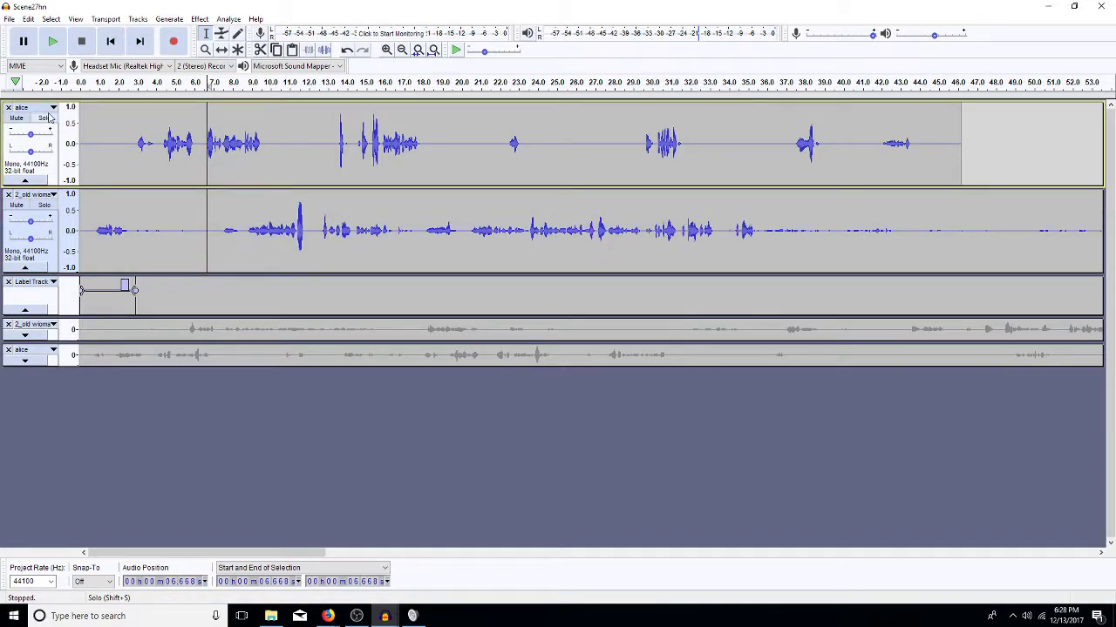
left_click(43, 205)
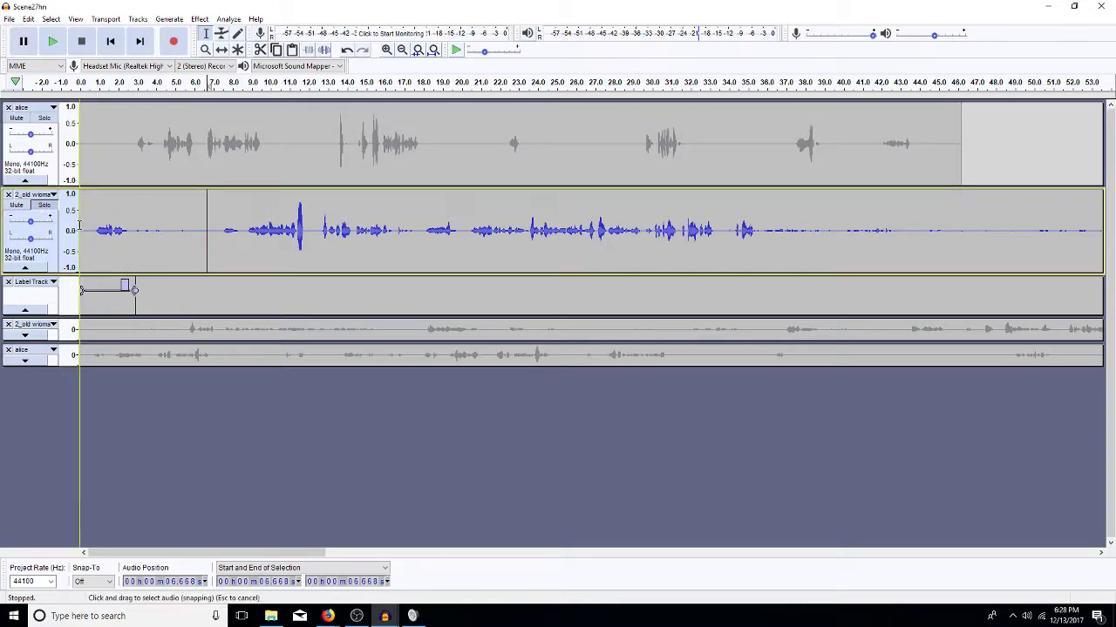
Play the 2_old woman track from about 0.5 s and silence its first 0.7 s and the gap before the 7.5 s line
left_click(90, 232)
key("space")
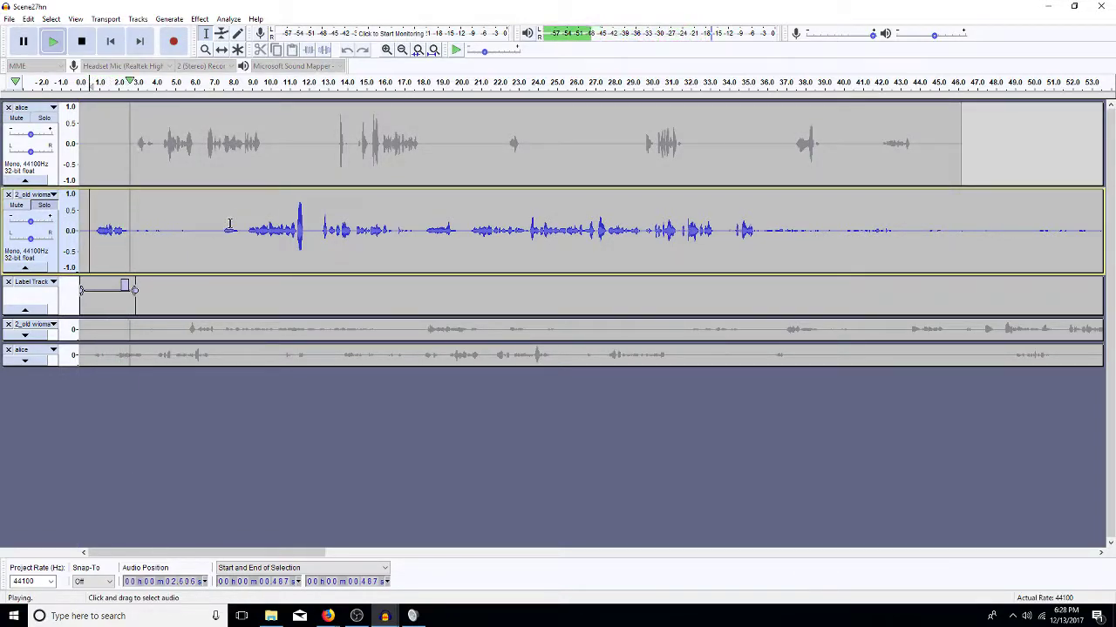
left_click_drag(223, 234, 72, 235)
key("space")
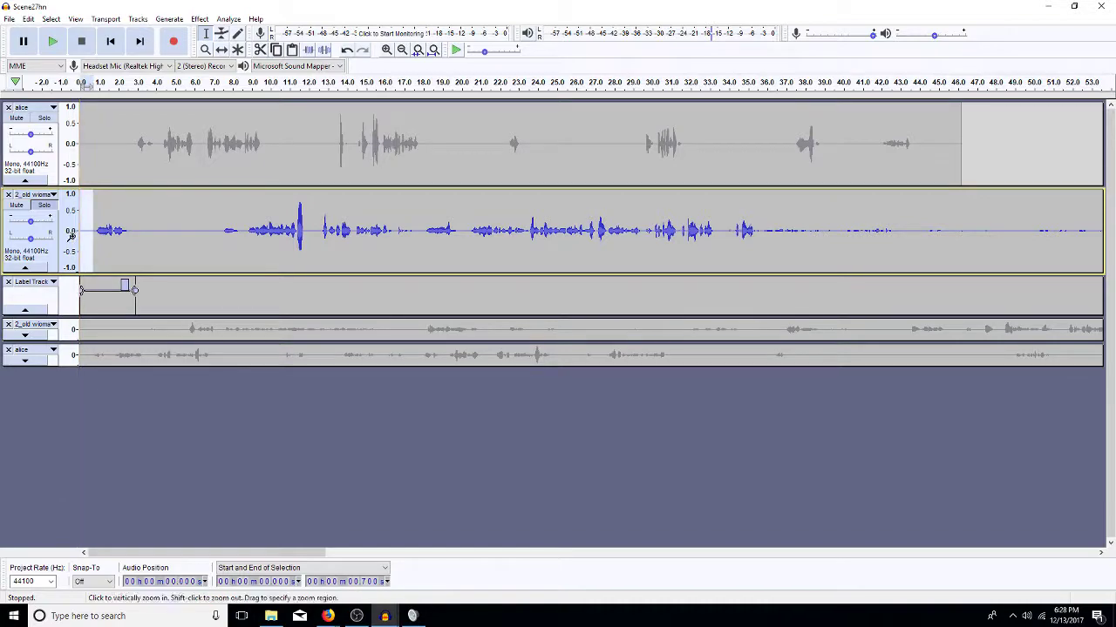
key("space")
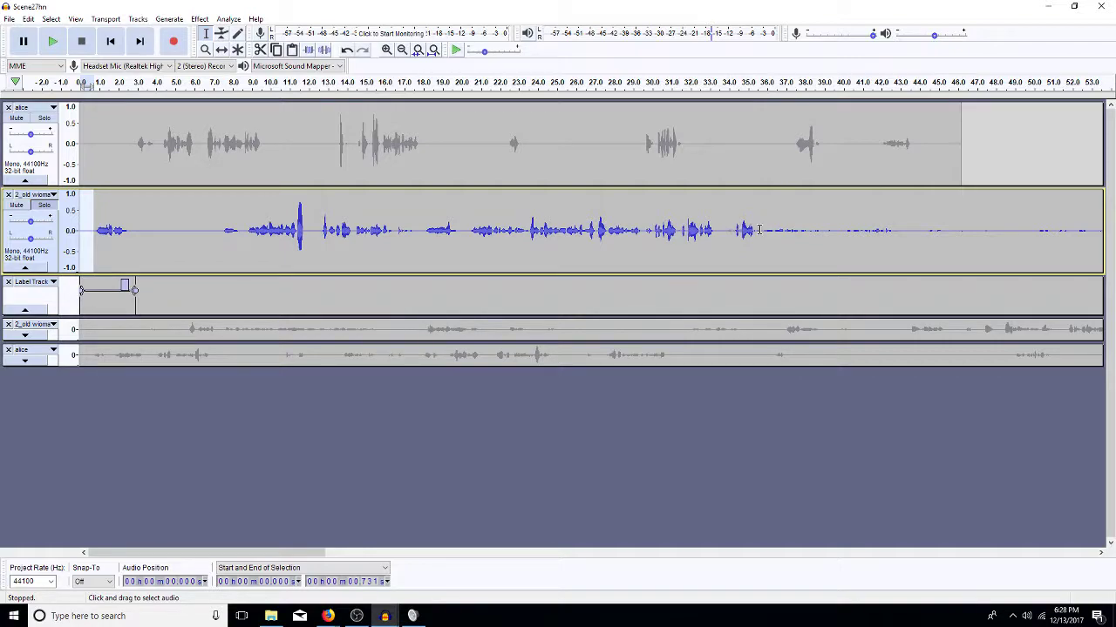
Play the 2_old woman track around 33.6 to 35.5 s and silence it from about 35.4 to 52.8 s
left_click(723, 230)
key("space")
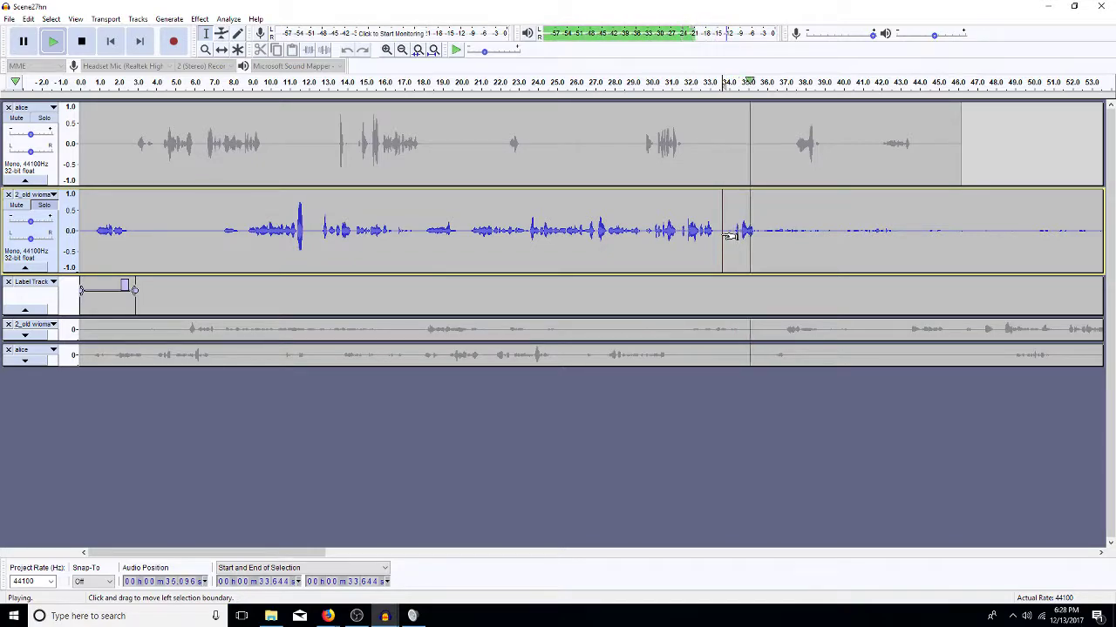
key("space")
left_click(754, 231)
key("space")
key("space")
left_click_drag(746, 232, 1078, 218)
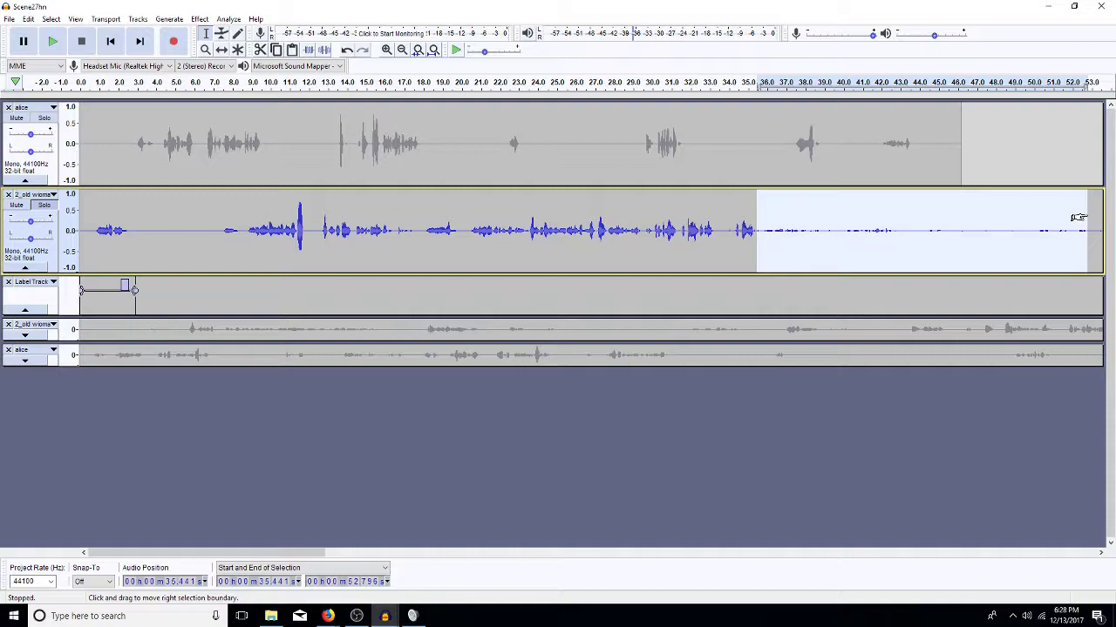
key("ctrl+l")
Delete the stretch from about 51.2 s to 1:00.8 in the 2_old woman track and play from the join
left_click(1101, 553)
left_click_drag(1102, 553, 1102, 553)
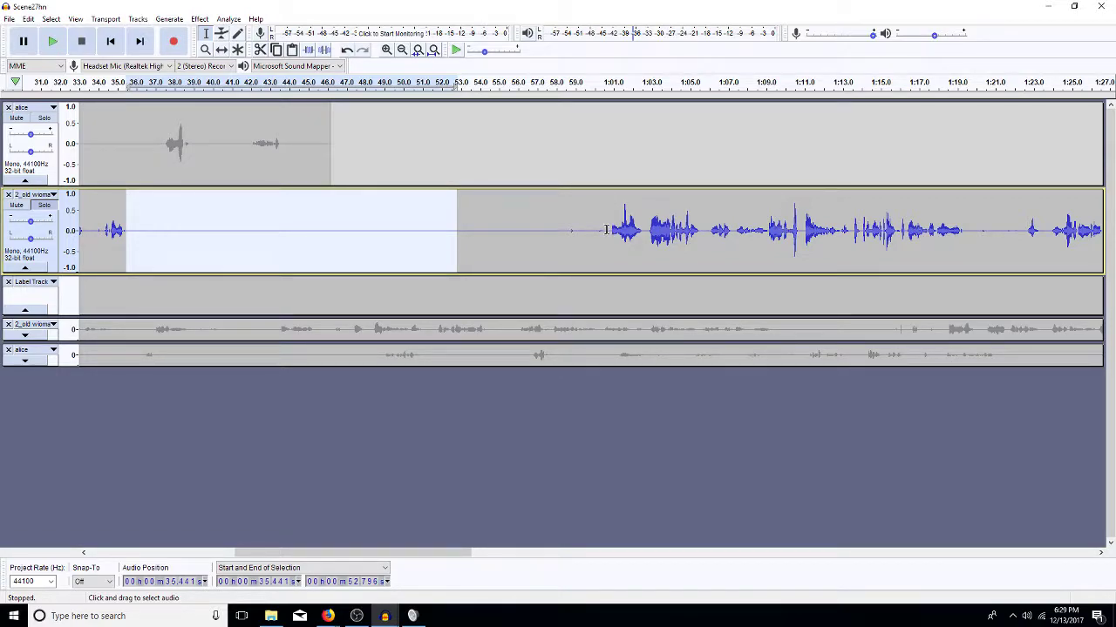
left_click_drag(609, 232, 427, 266)
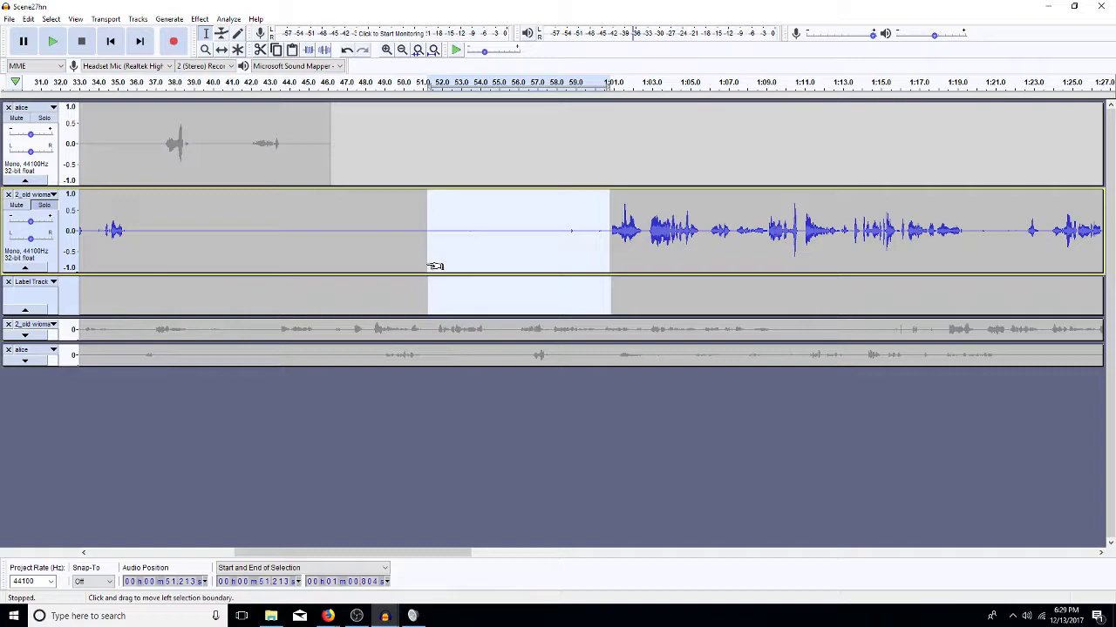
key("Delete")
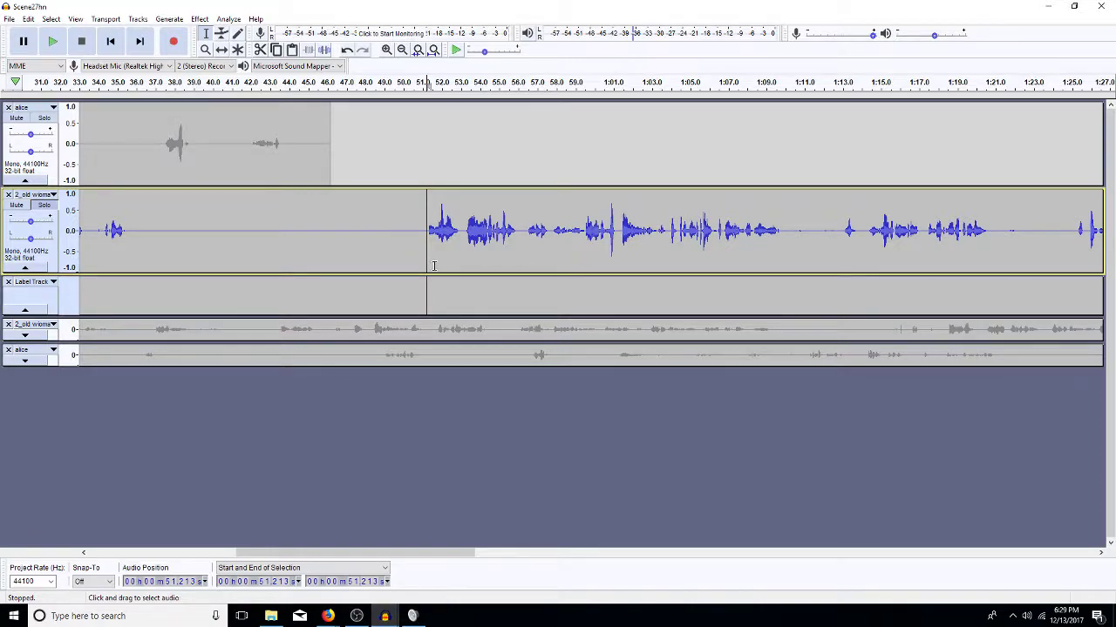
key("space")
key("space")
Play the 2_old woman track near 1:09.4, silence the gap from about 1:09.8 to 1:13.1 and play the following line
left_click_drag(779, 229, 810, 239)
left_click(775, 244)
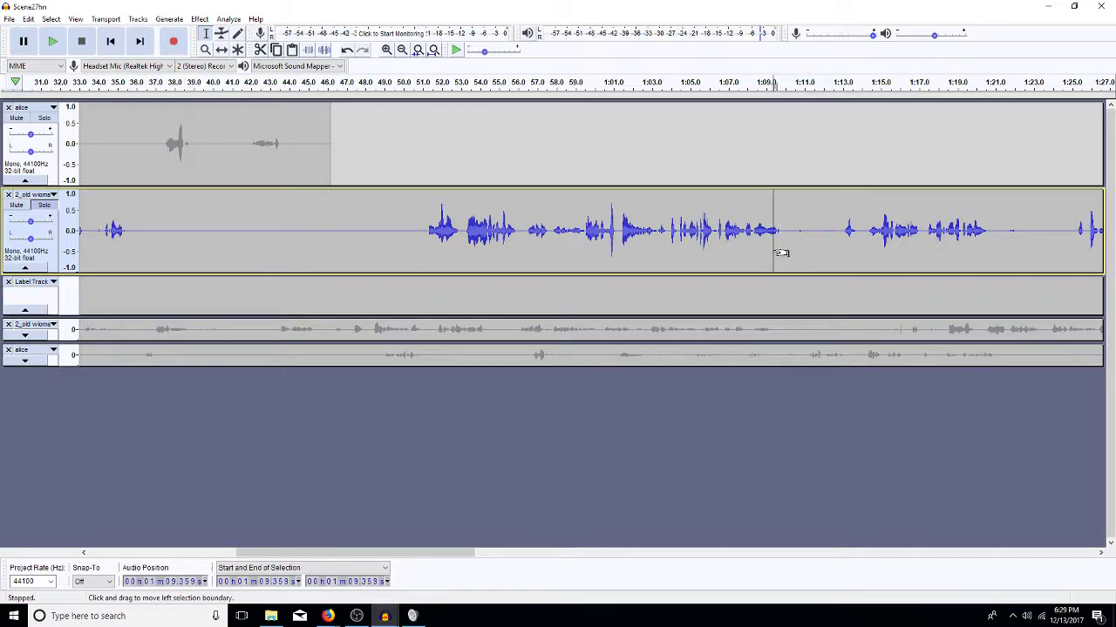
key("space")
key("space")
left_click_drag(782, 231, 843, 247)
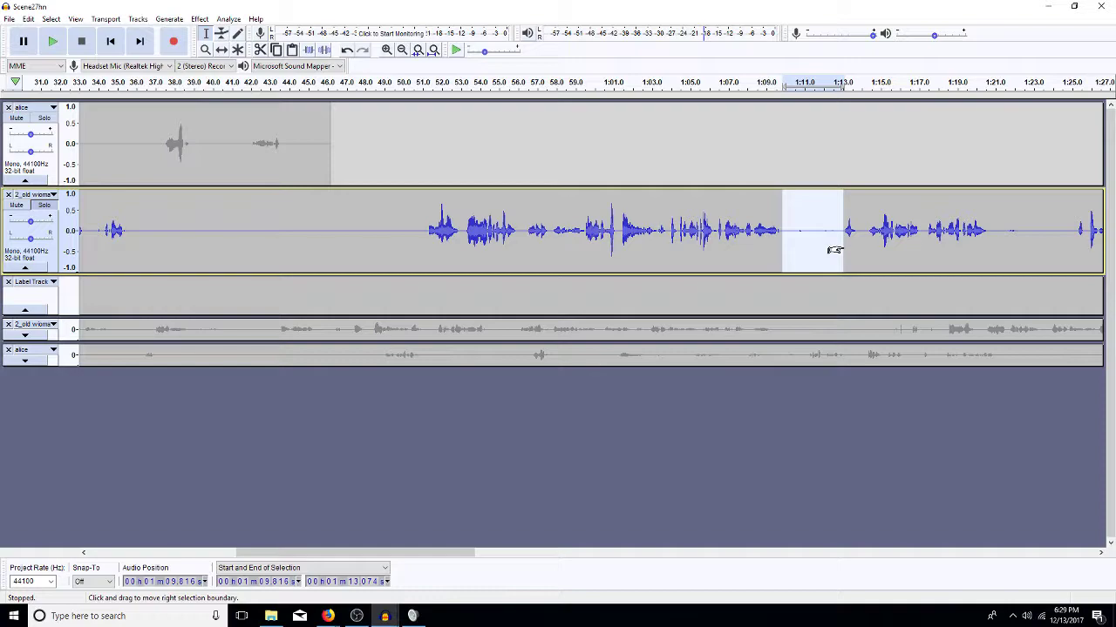
key("Right")
key("space")
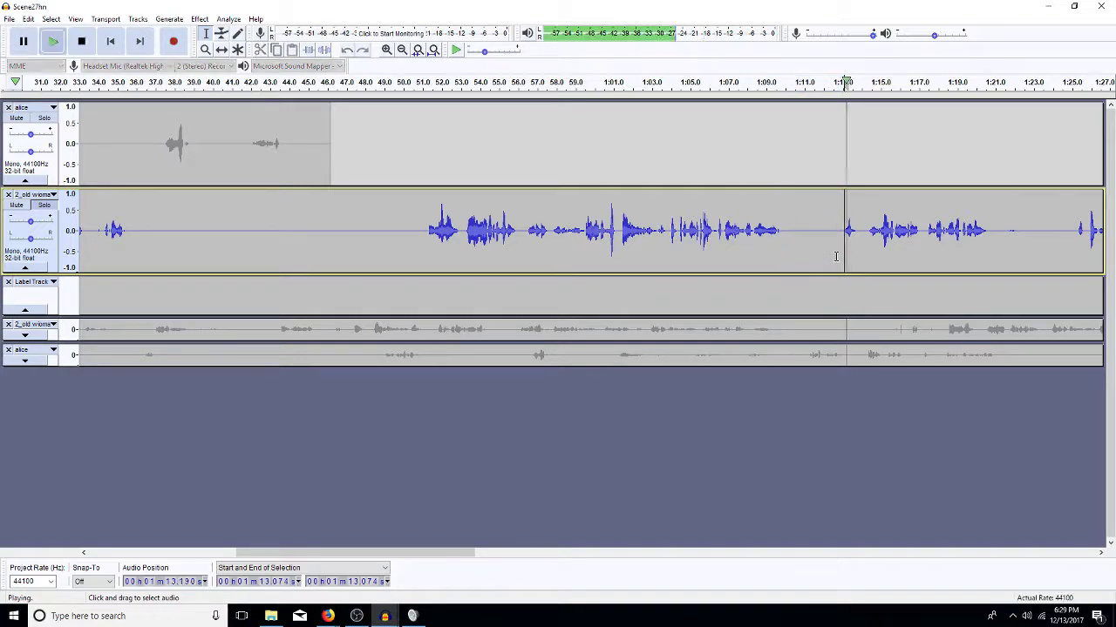
key("space")
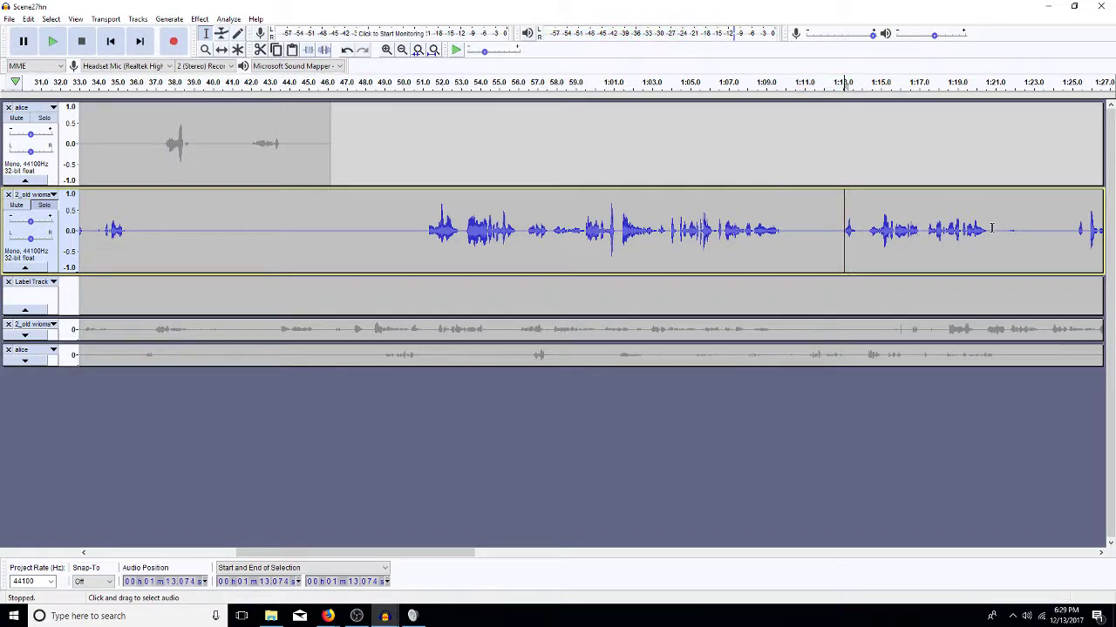
Silence the 2_old woman gap from about 1:20.7 to 1:25.2 and play the passage after it
left_click_drag(989, 231, 1075, 262)
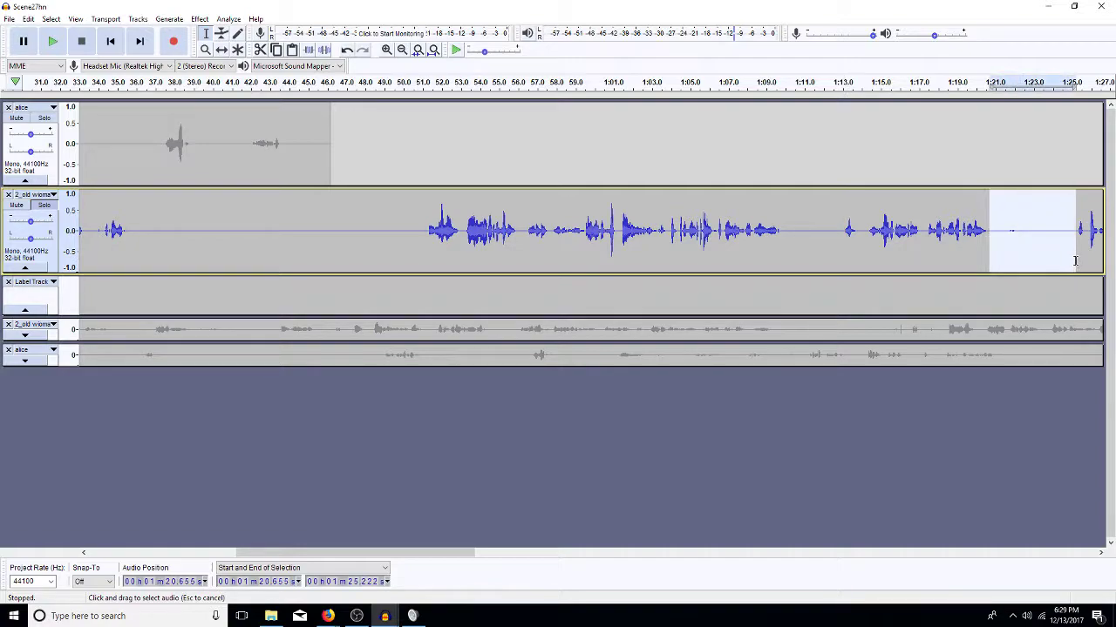
key("Right")
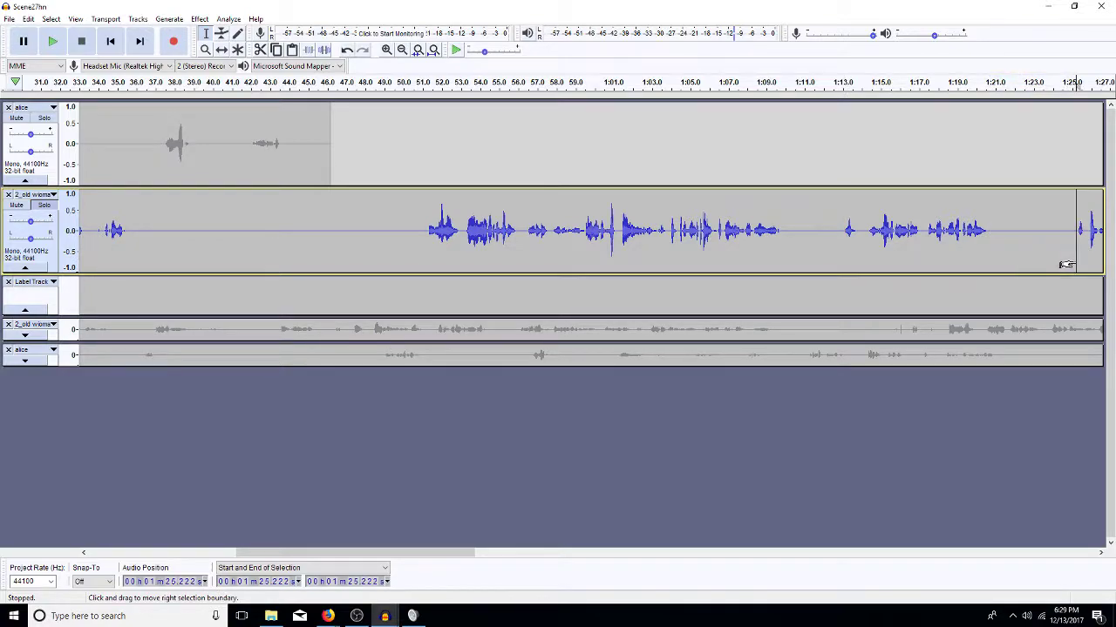
key("space")
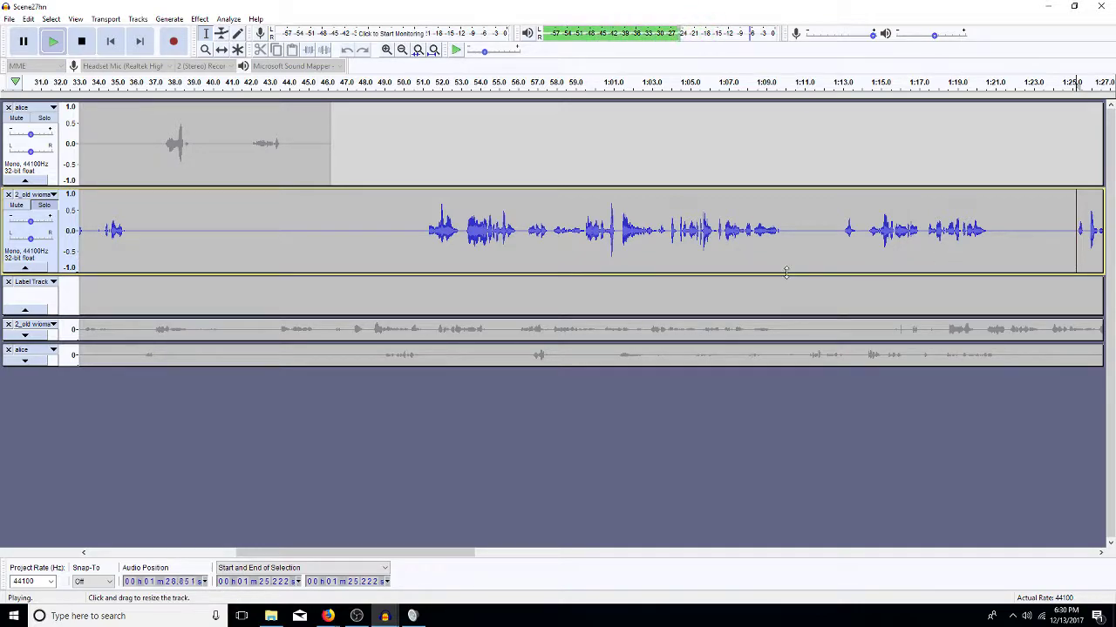
key("space")
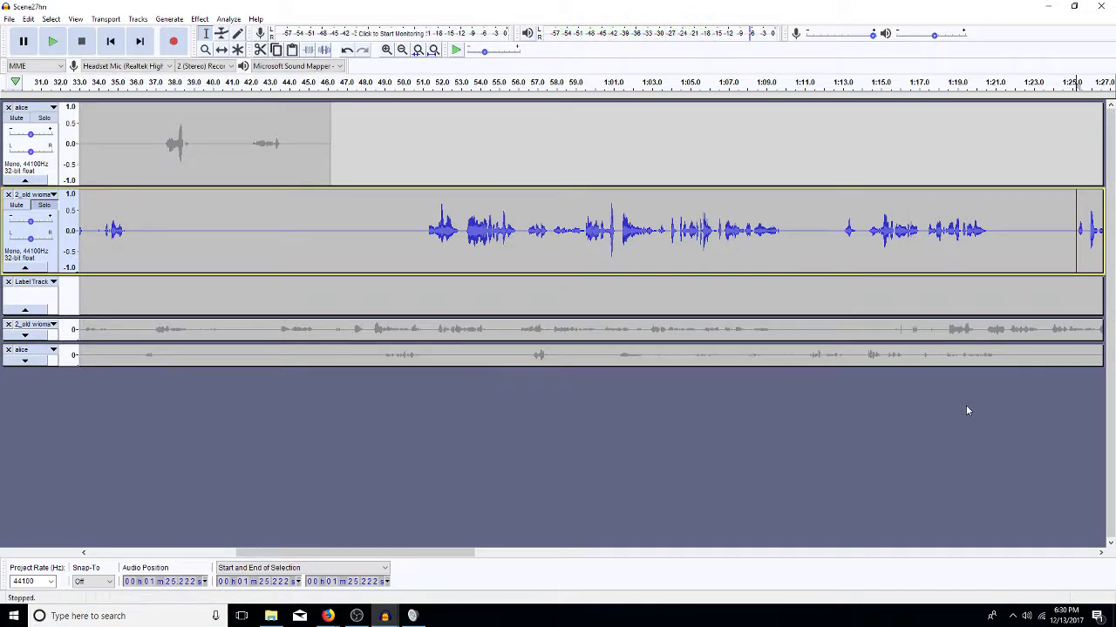
Compare the 2_old woman passages from about 1:28.4 and 1:40.8, then delete the stretch from about 1:25.3 to 1:40.8
left_click(946, 552)
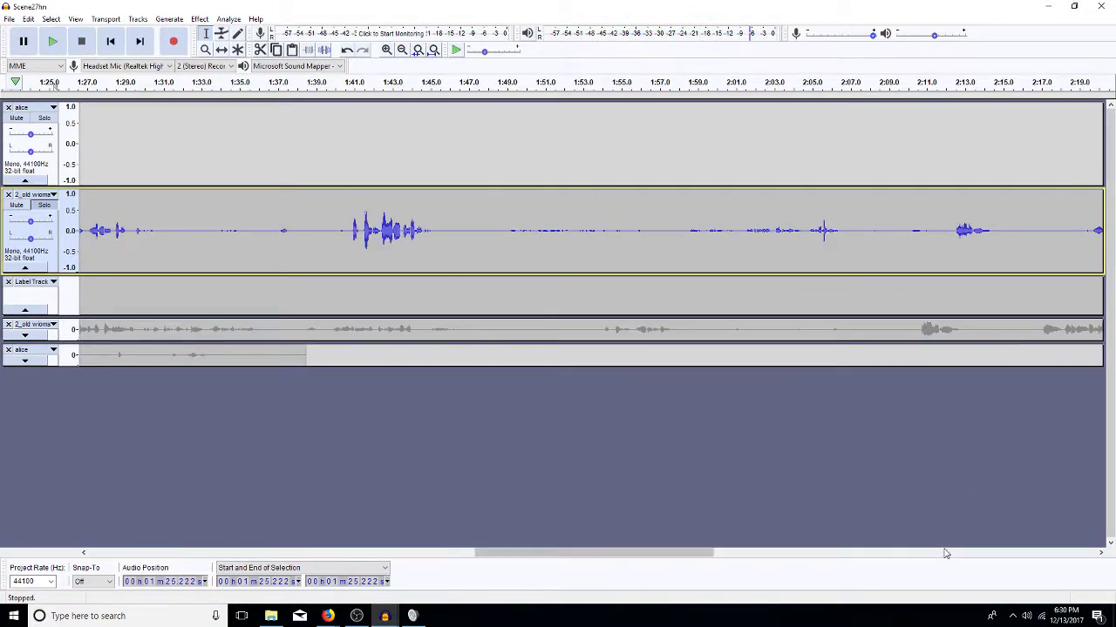
left_click(113, 231)
key("space")
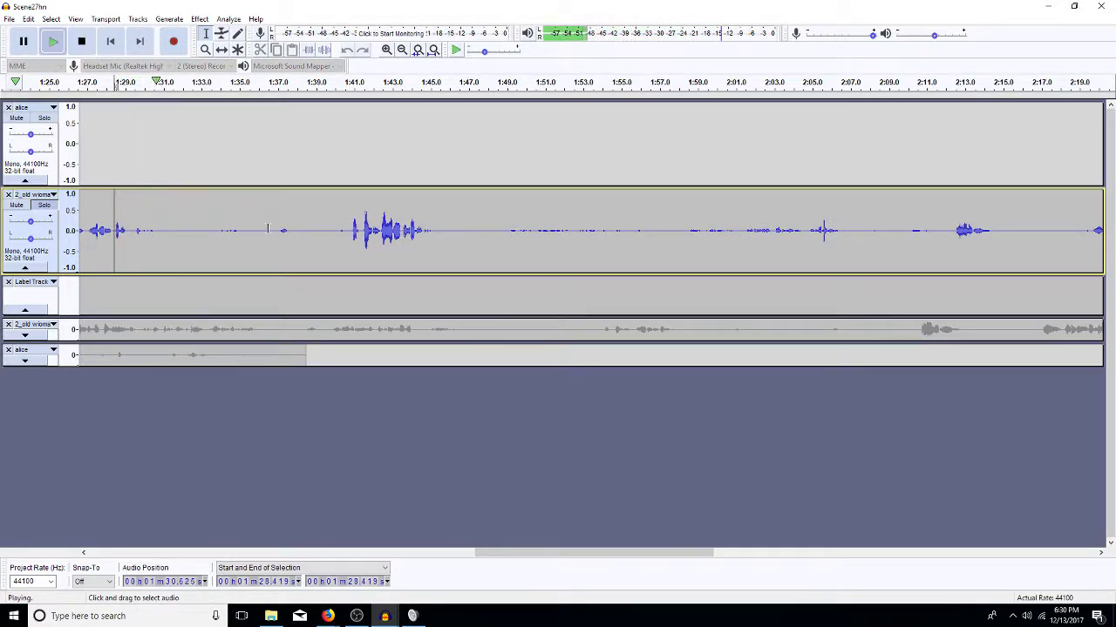
left_click(351, 231)
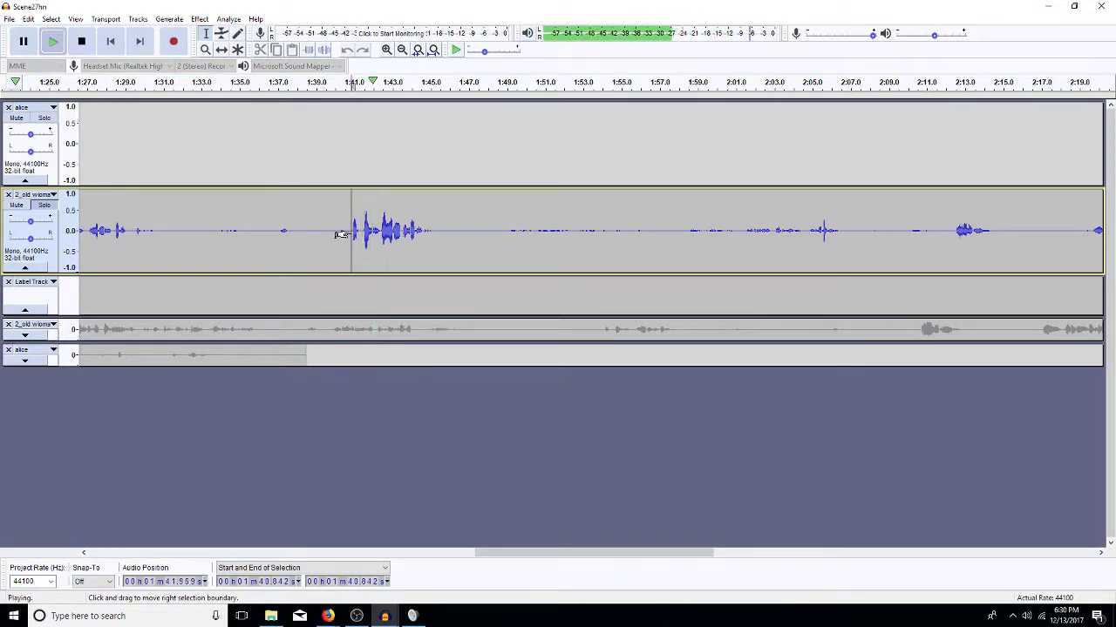
left_click(84, 553)
key("space")
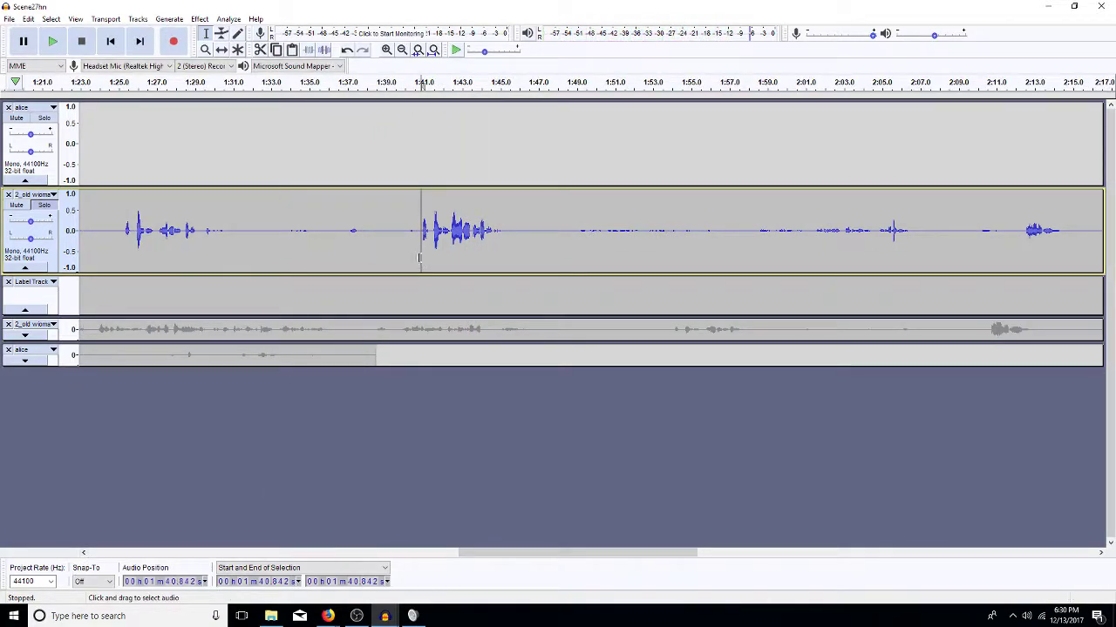
left_click_drag(420, 261, 110, 257)
key("Delete")
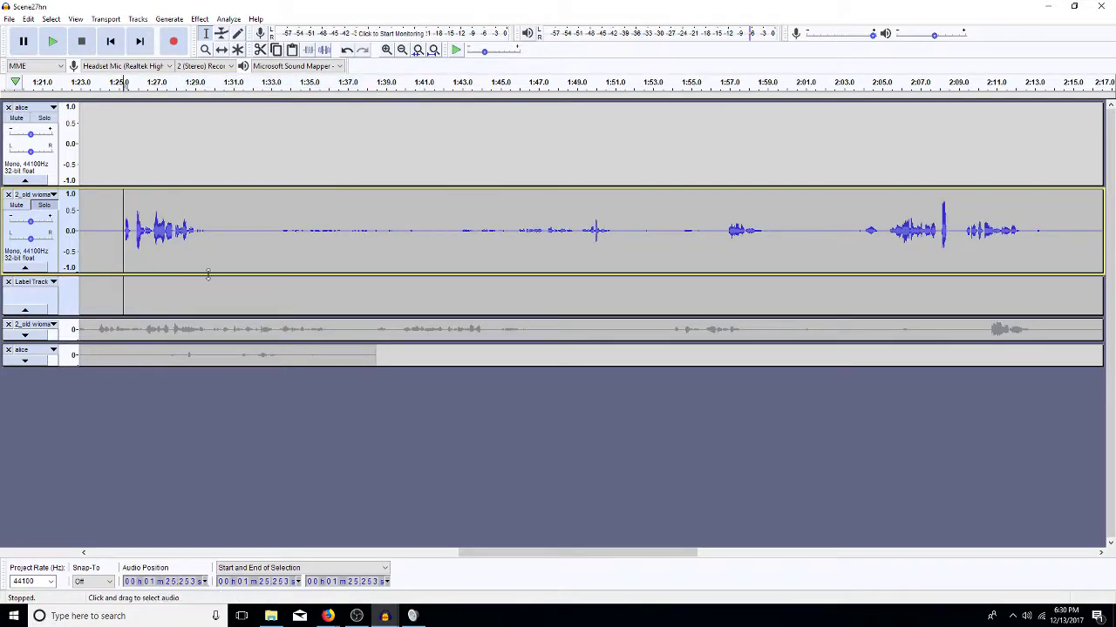
Play around 1:29 in the 2_old woman track, silence the noise after that line and delete the excess gap from about 1:36.1
left_click(197, 226)
left_click(195, 253)
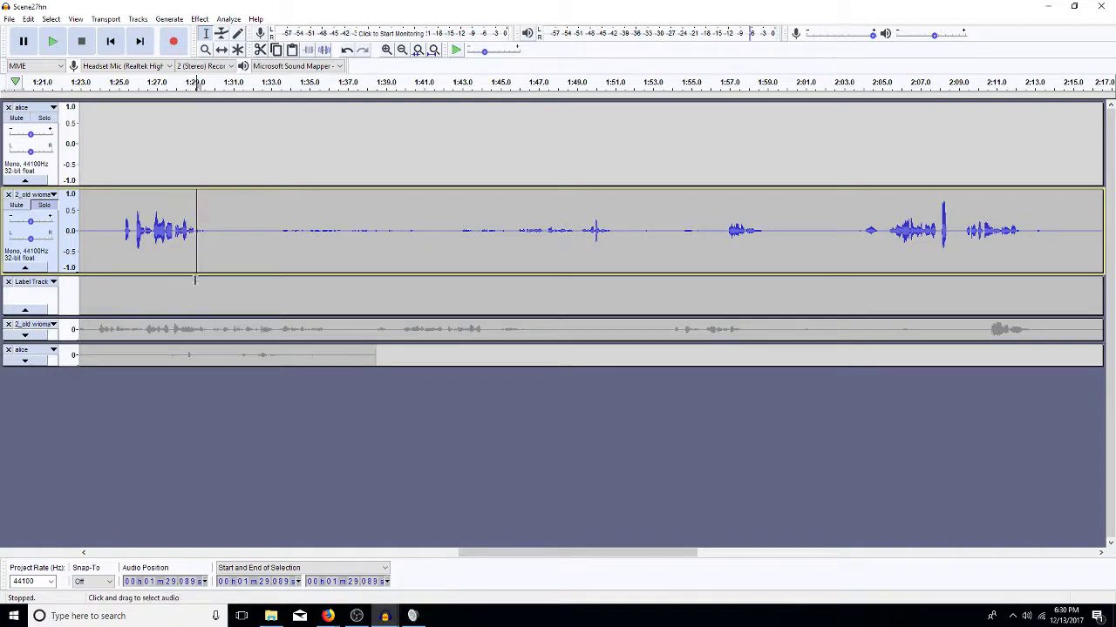
key("space")
key("space")
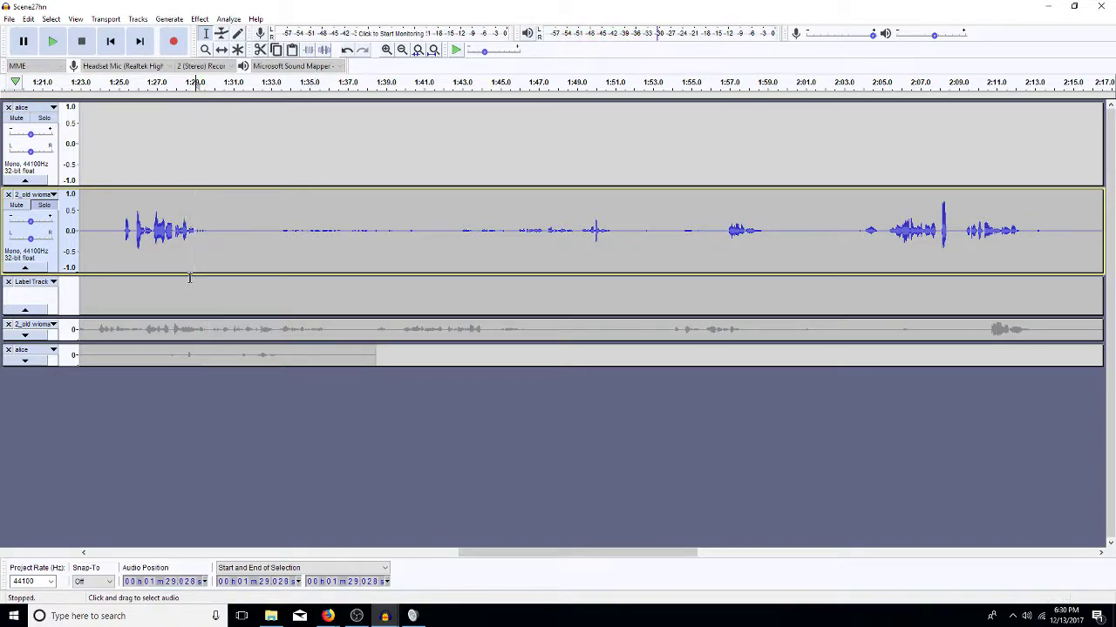
key("Right")
key("Right")
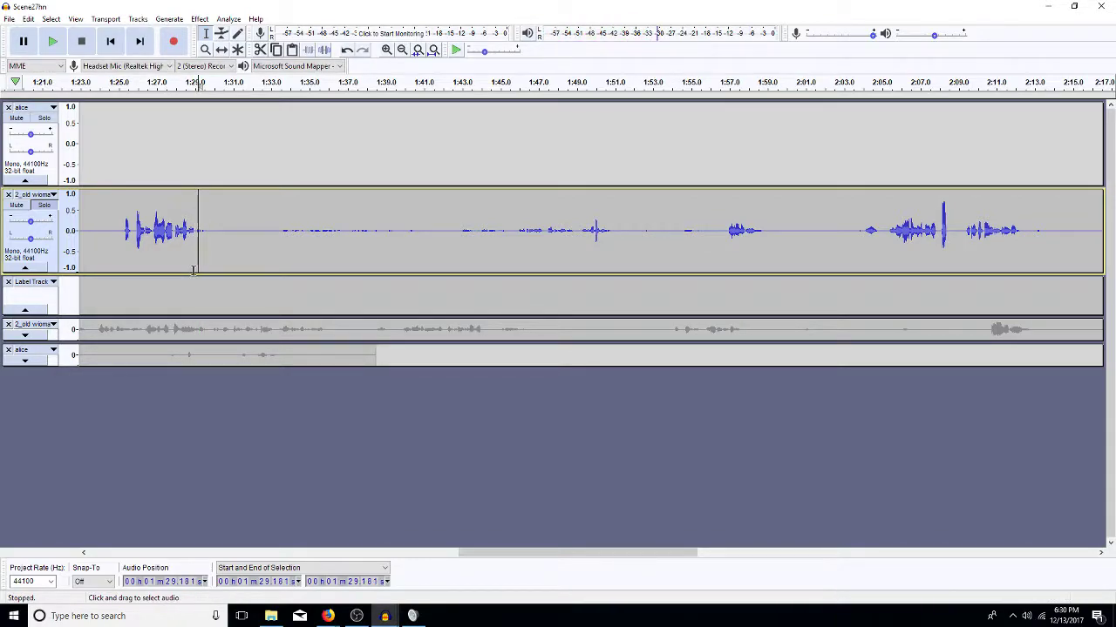
key("space")
key("space")
key("space")
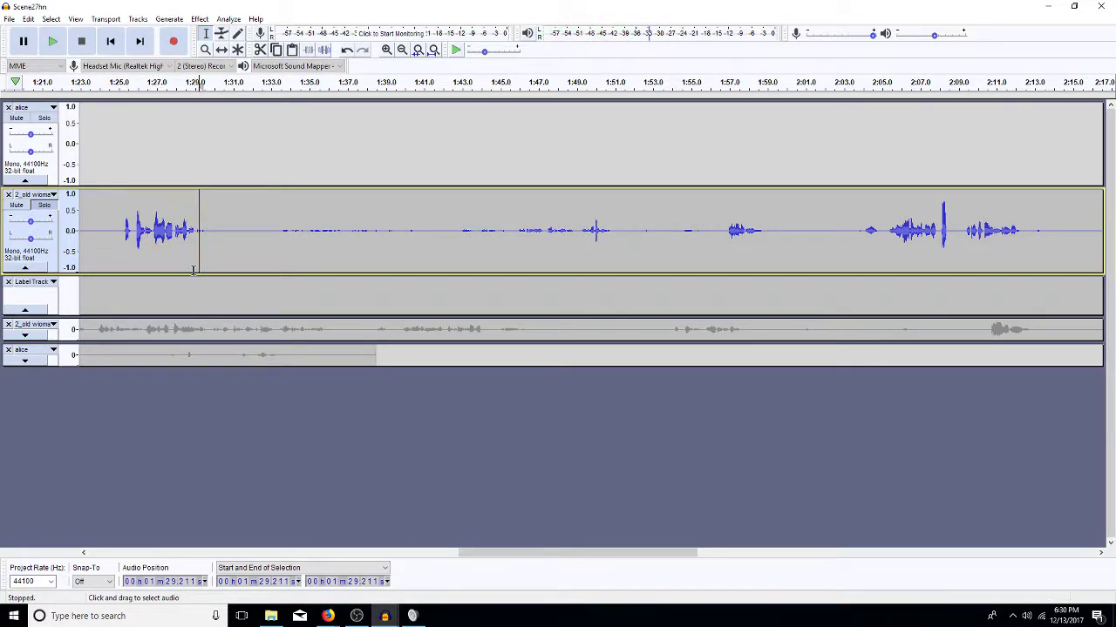
left_click_drag(206, 259, 330, 255)
key("Delete")
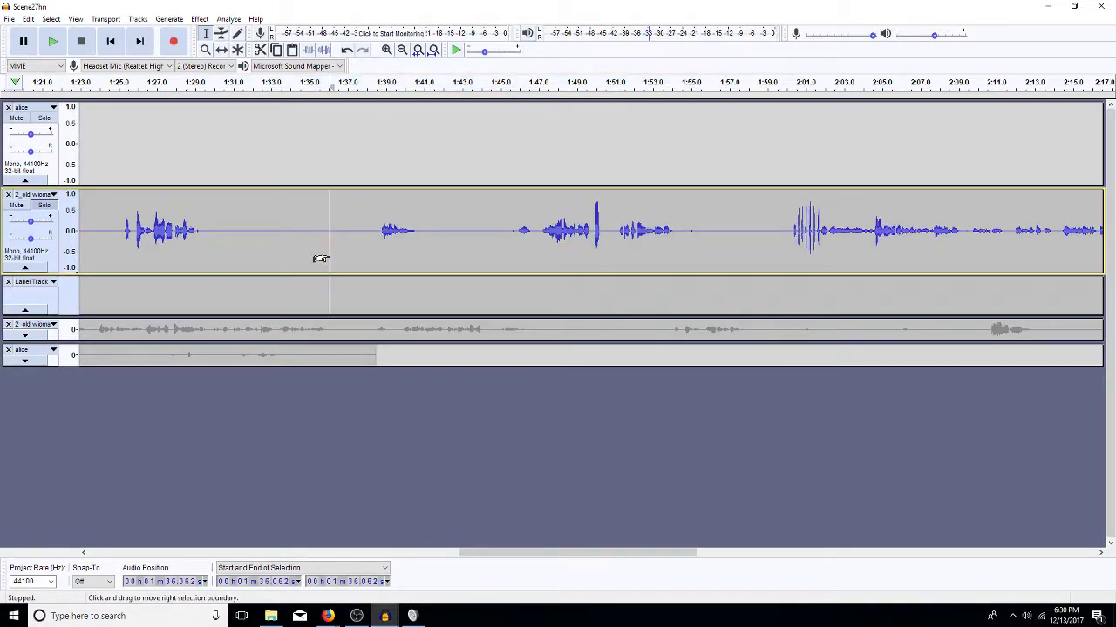
Play the 2_old woman line from about 1:38.5 and the closing passage from about 2:43.4
left_click(375, 235)
key("space")
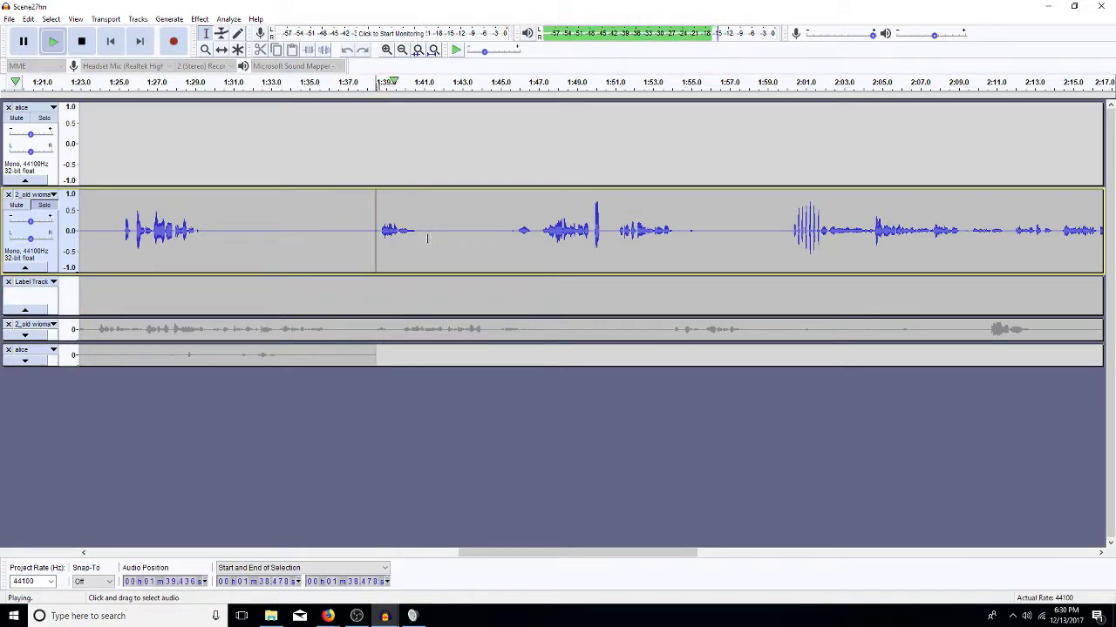
key("space")
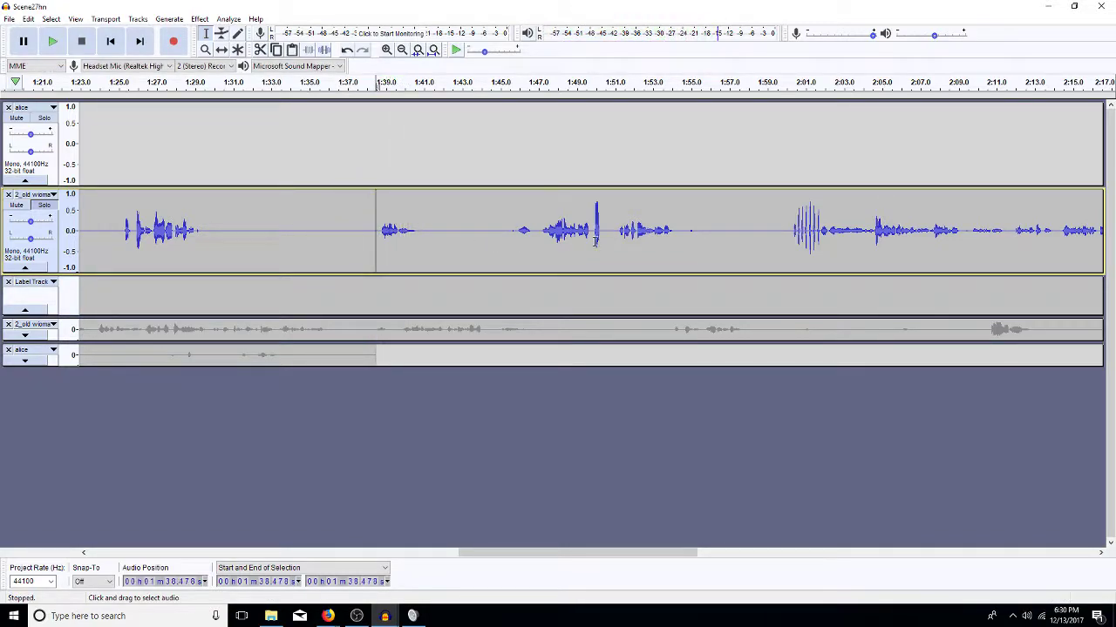
left_click(402, 50)
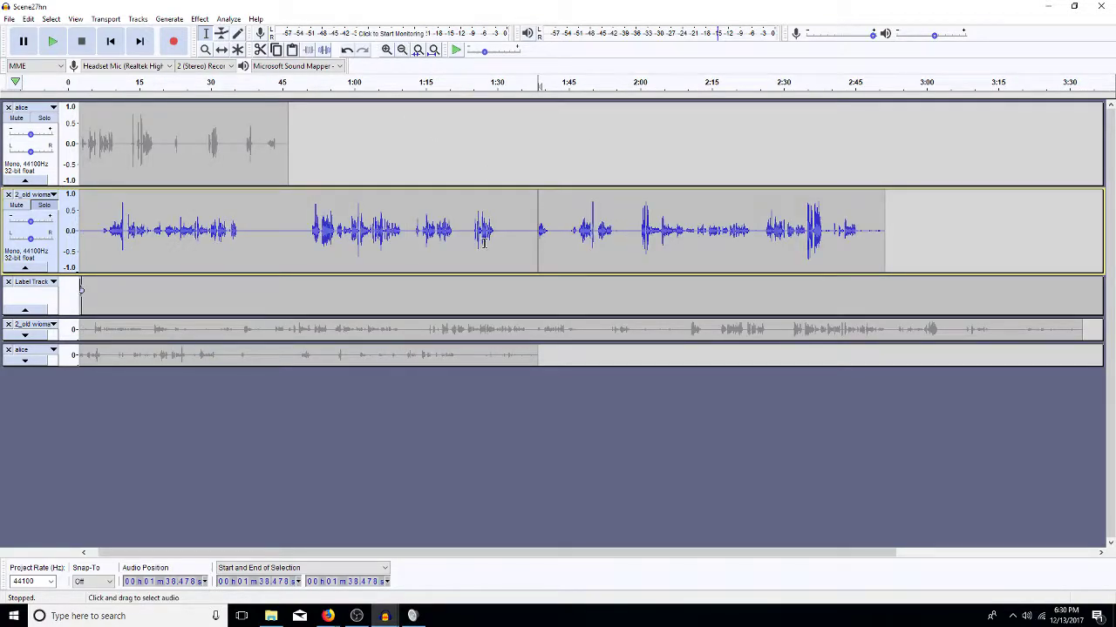
left_click_drag(533, 210, 885, 216)
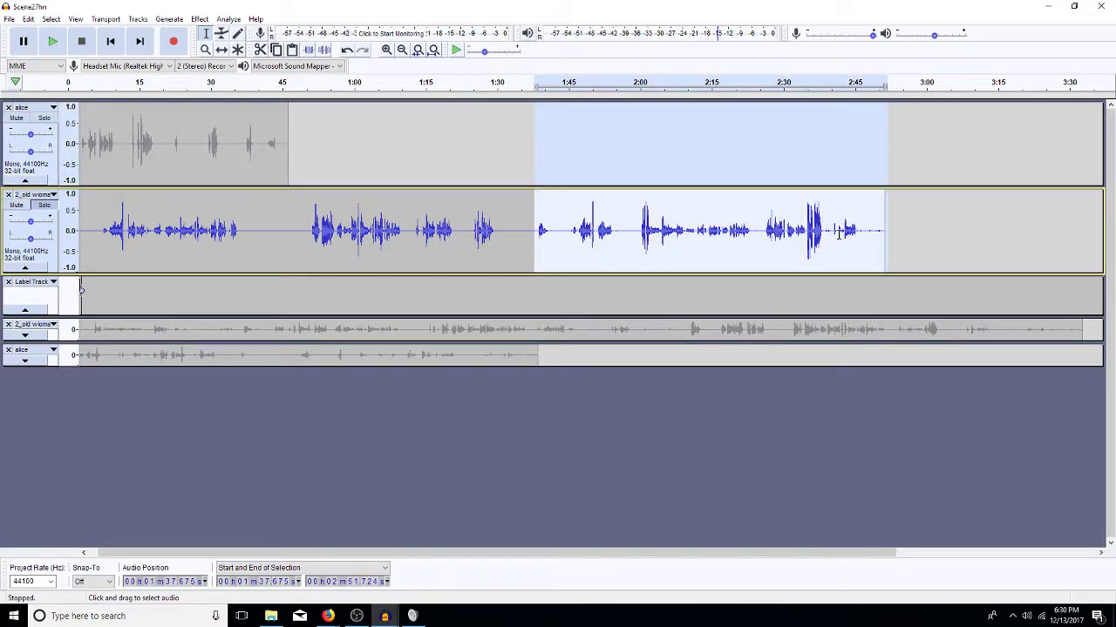
left_click(847, 232)
key("space")
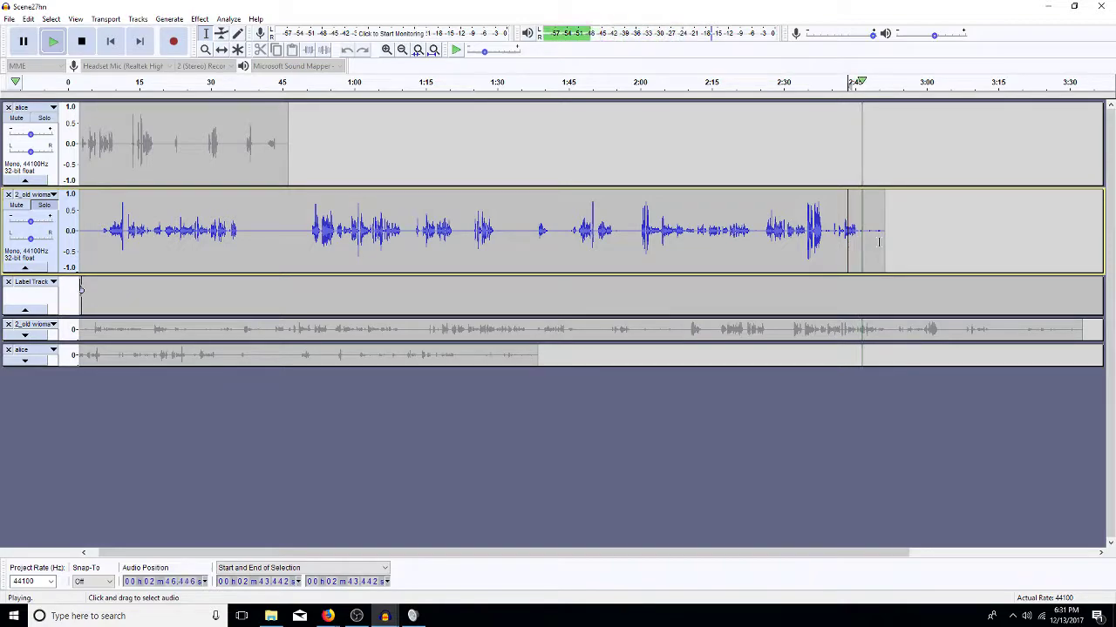
Compare the 2_old woman passages from about 1:37.8, 1:45.8 and 2:00.0 with the one from about 50.8 s
left_click_drag(885, 244, 571, 267)
left_click(534, 243)
key("space")
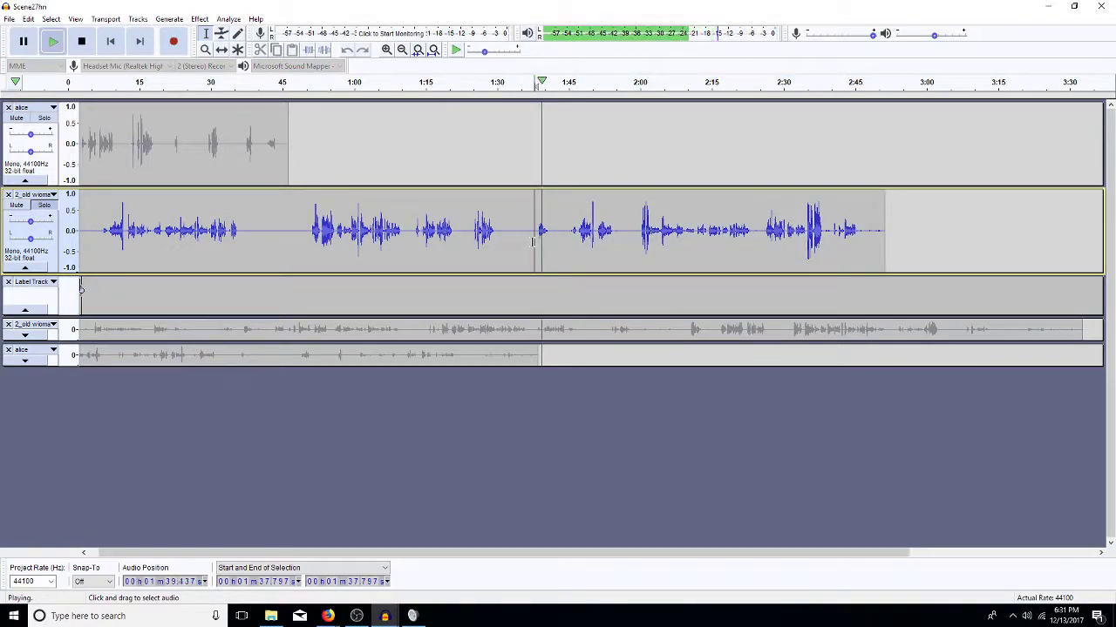
left_click(572, 236)
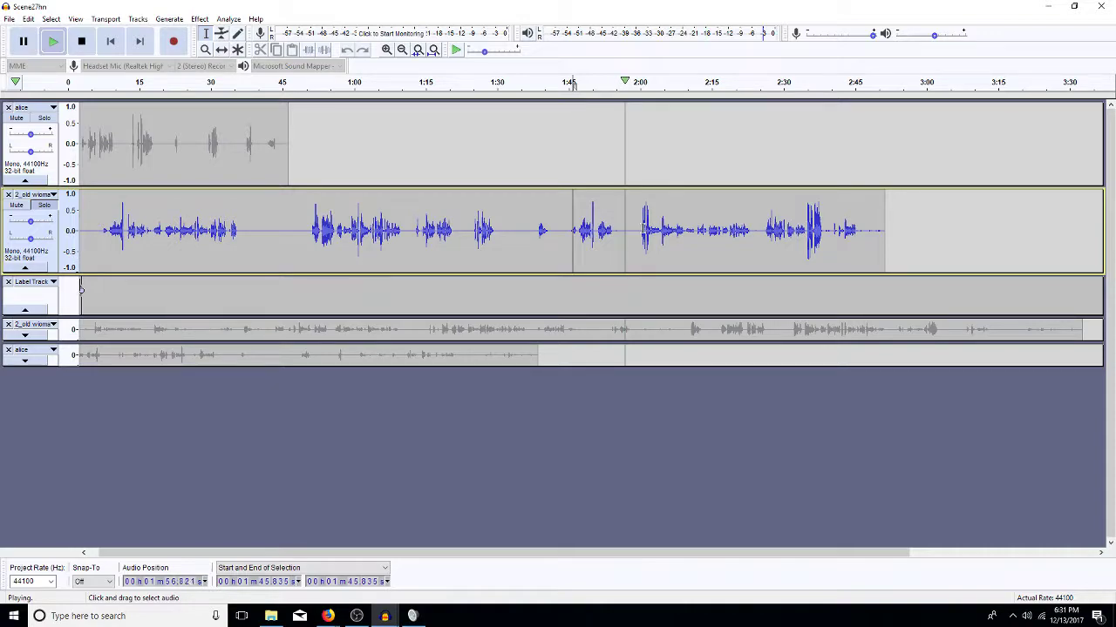
left_click(640, 231)
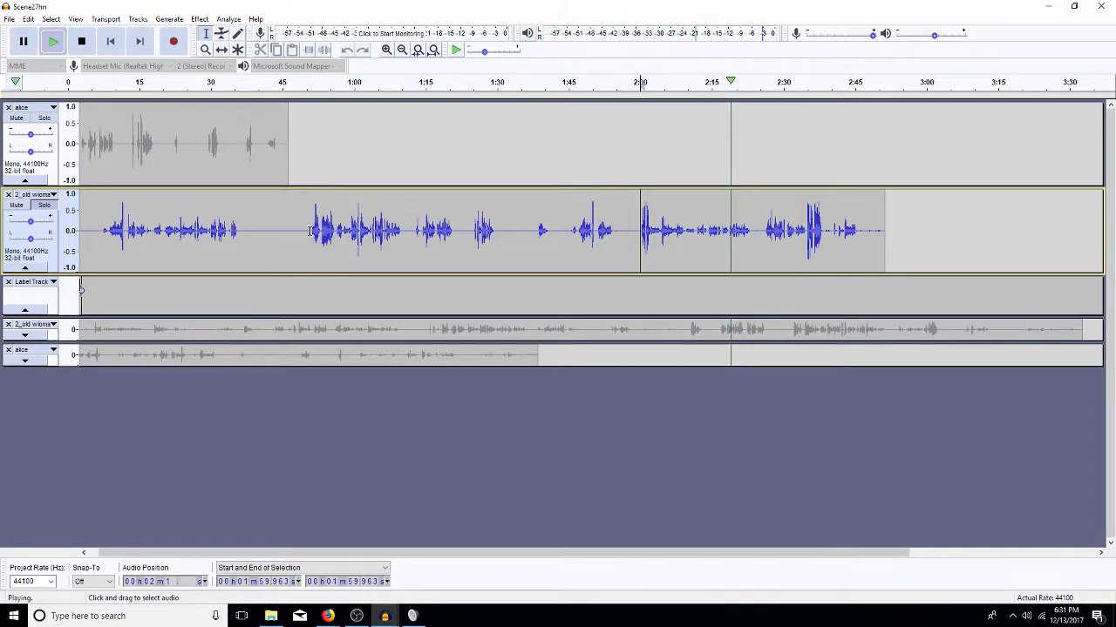
left_click(309, 231)
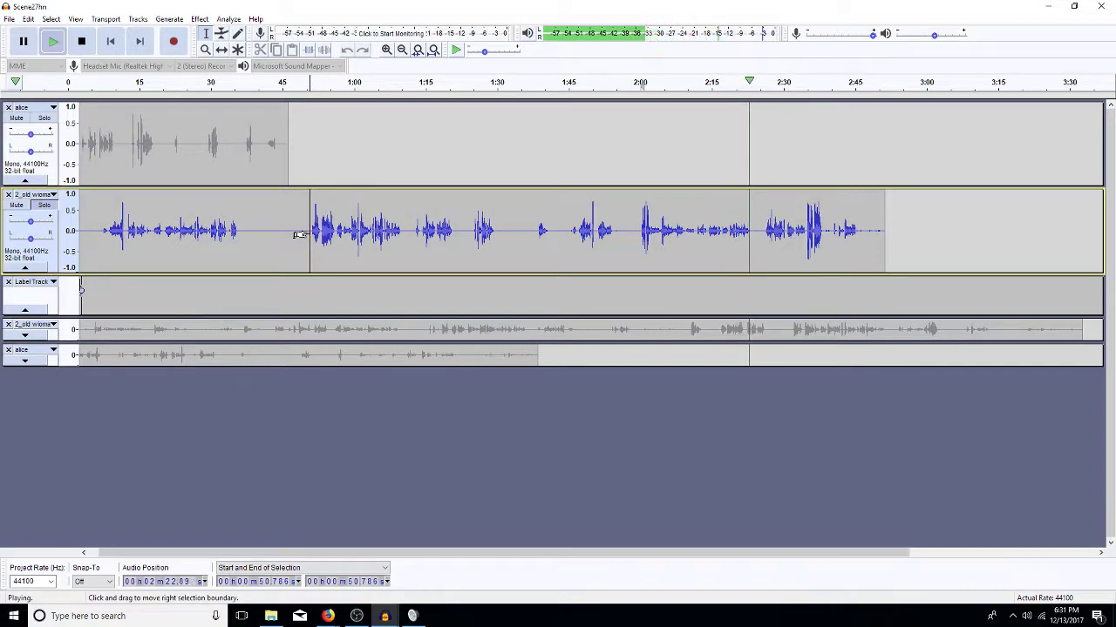
key("space")
key("space")
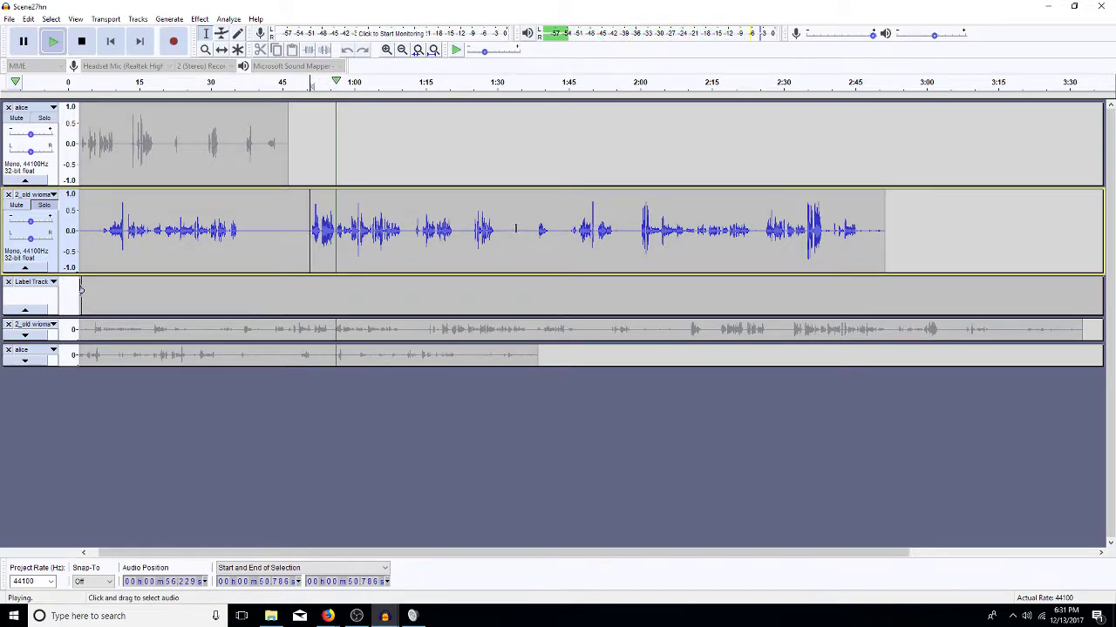
key("space")
Move the 2_old woman audio from about 1:37.7 to the end onto a new track below the others
left_click(538, 231)
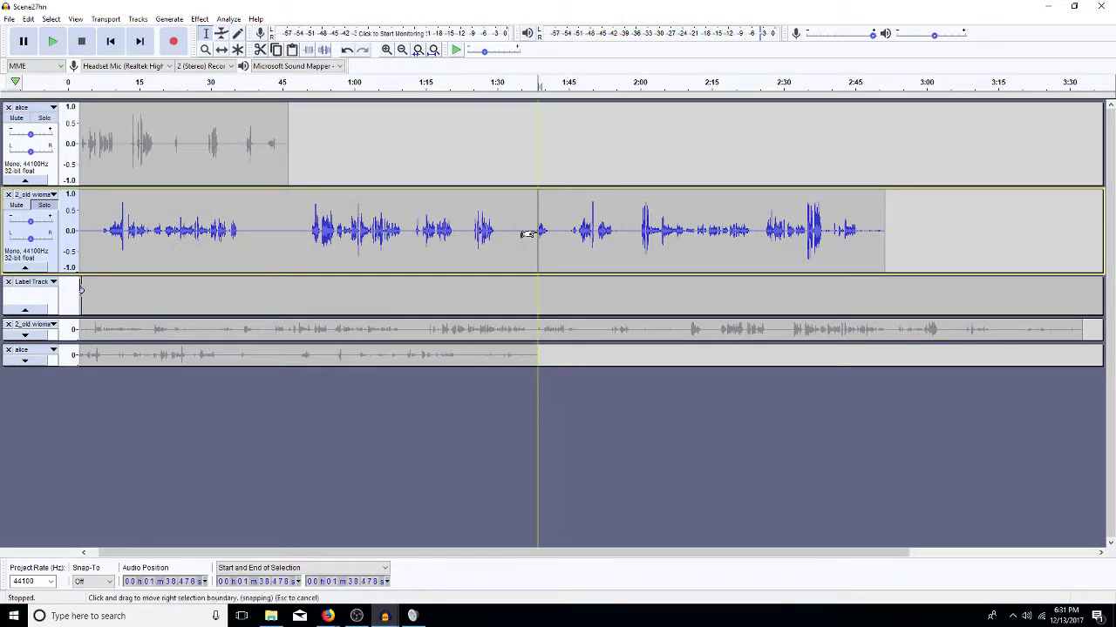
left_click_drag(534, 231, 876, 205)
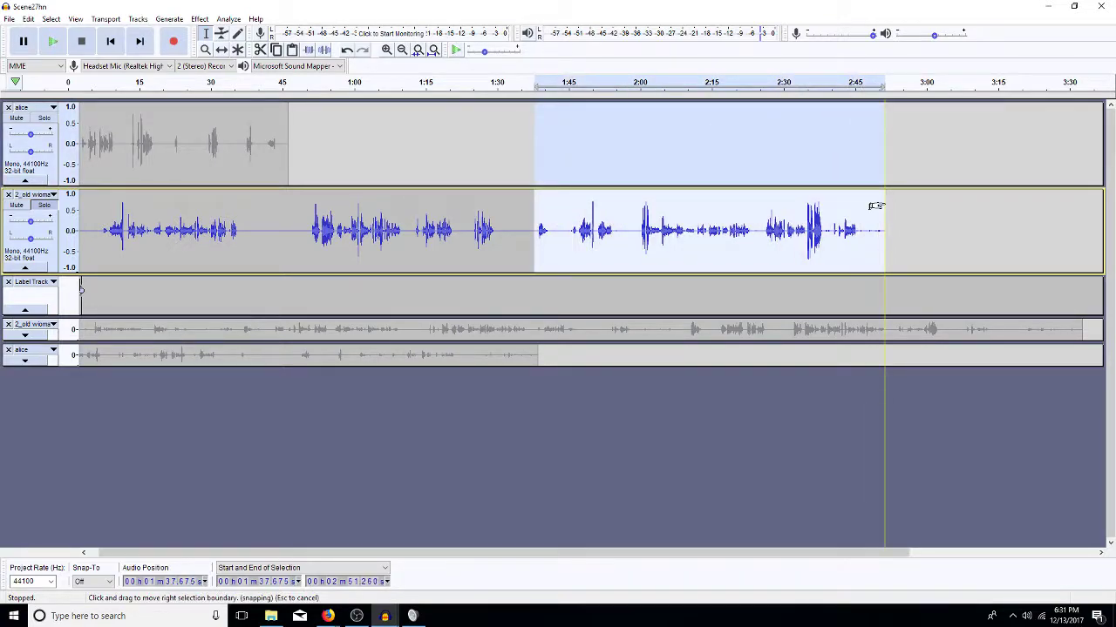
key("Delete")
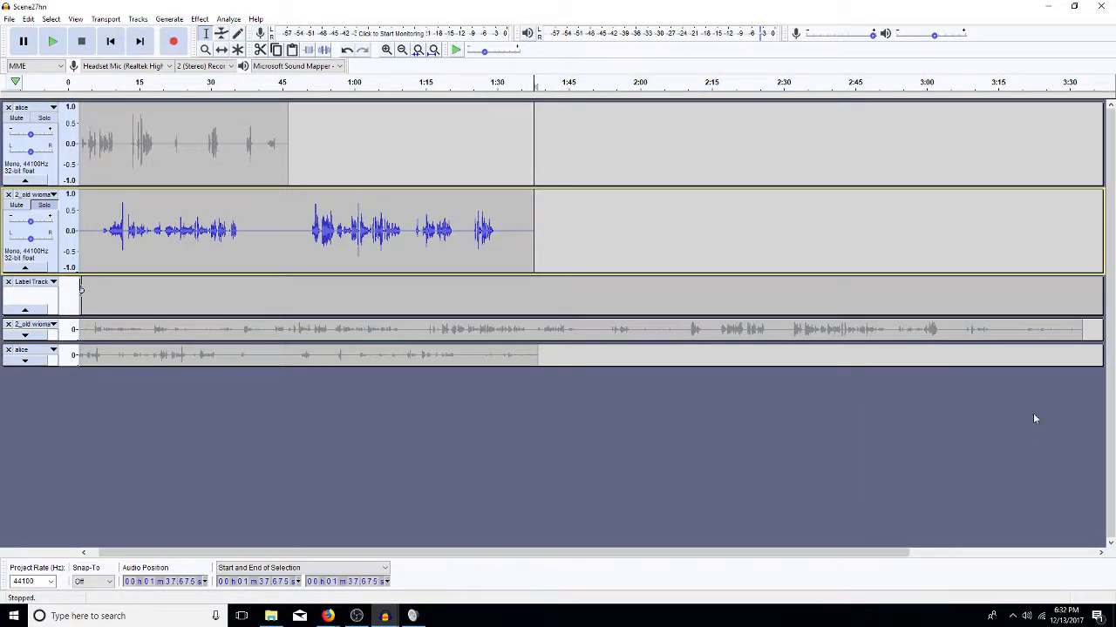
left_click(723, 408)
key("ctrl+v")
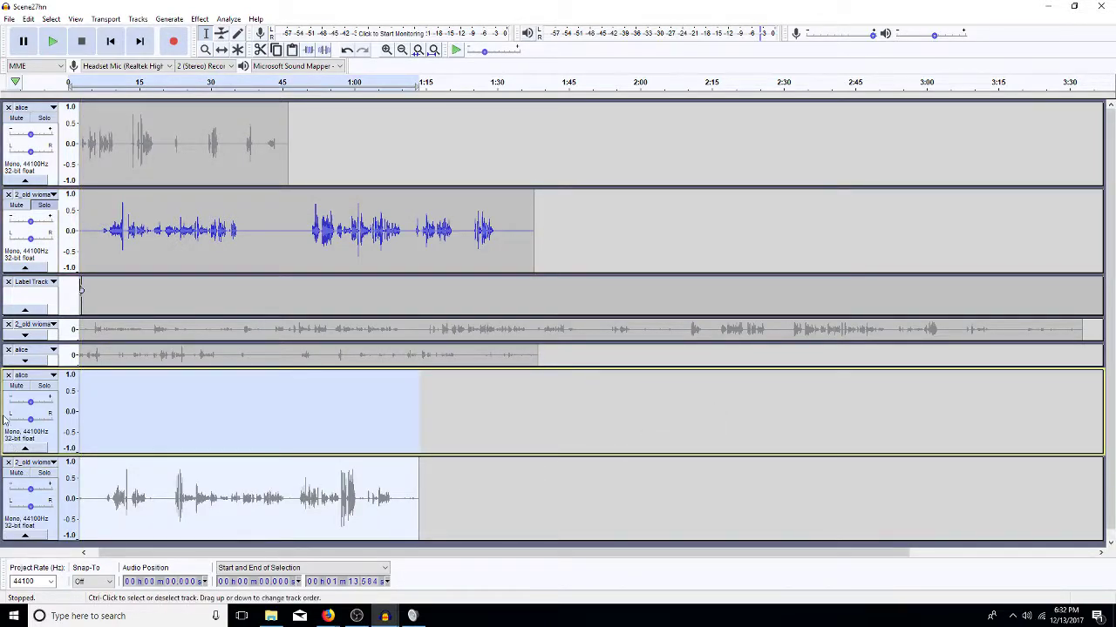
Remove the empty pasted alice track and collapse the new 2_old woman track
left_click(7, 375)
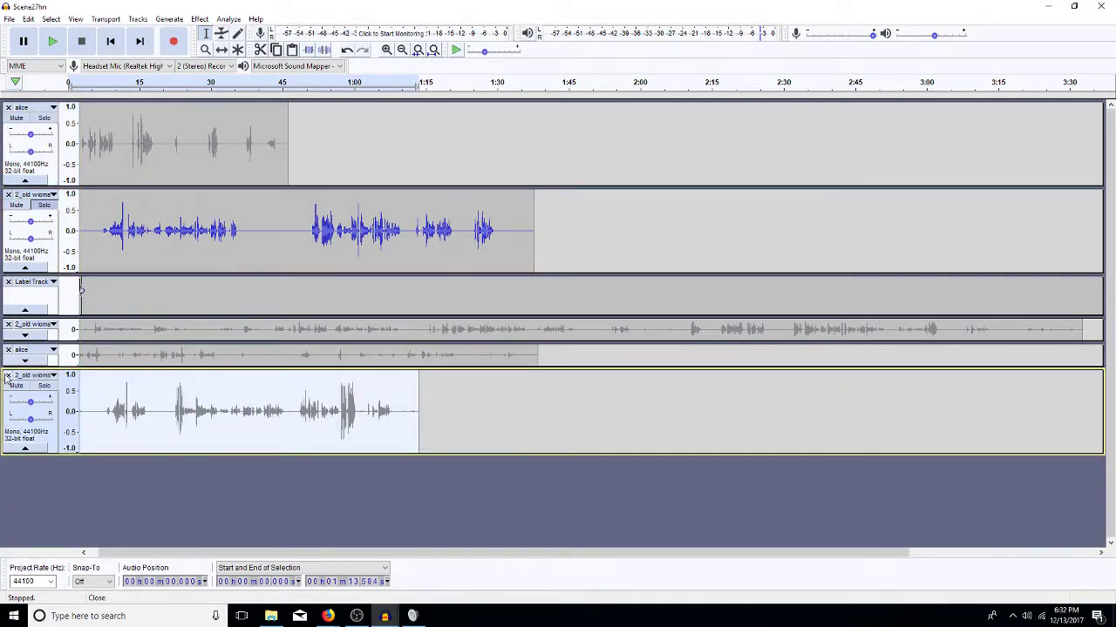
left_click(310, 403)
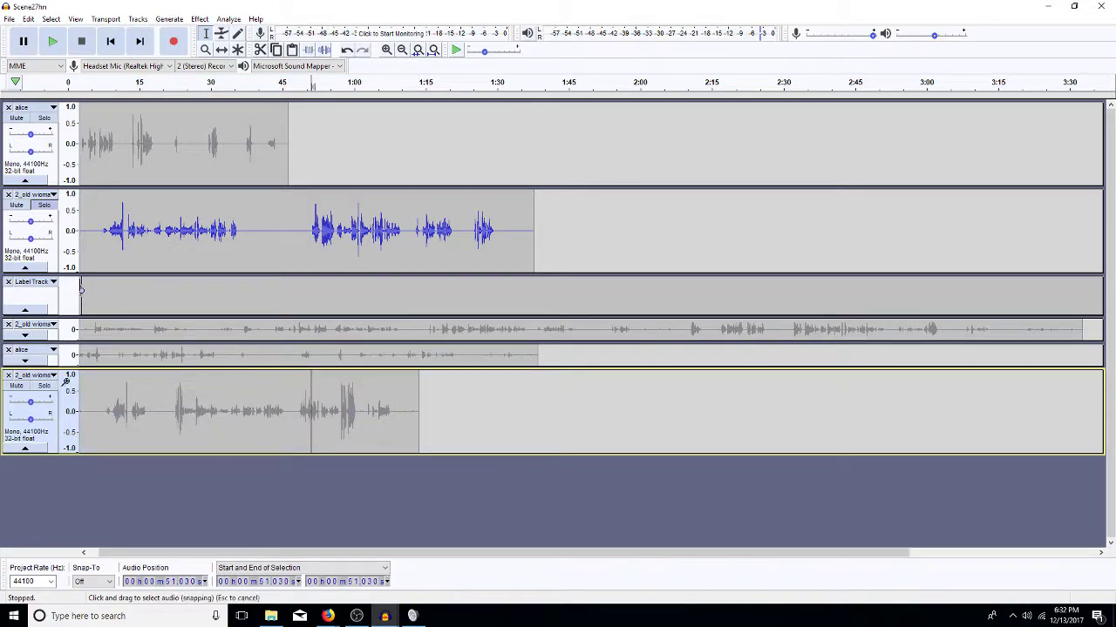
left_click(24, 447)
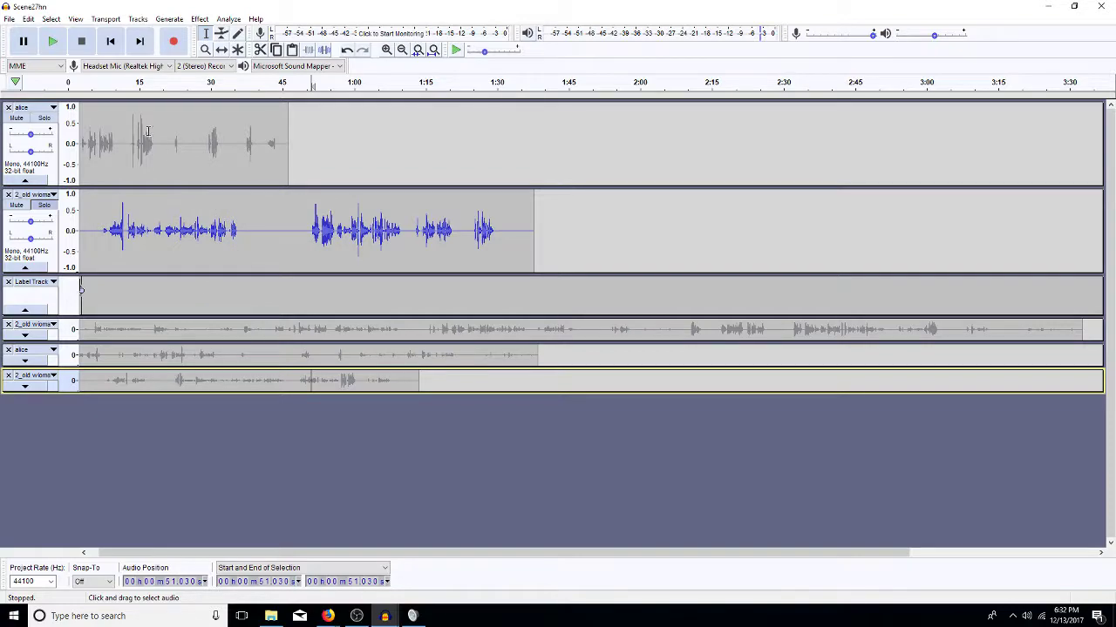
Fit the whole upper 2_old woman track to the window and amplify it to a peak of 0.0 dB
double_click(357, 217)
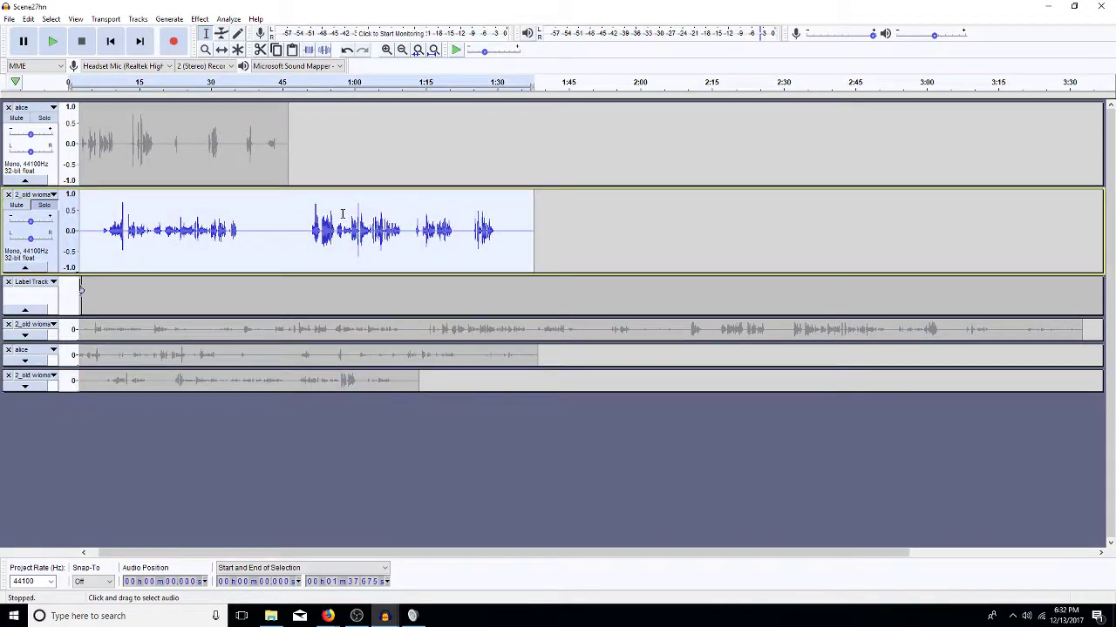
key("ctrl+e")
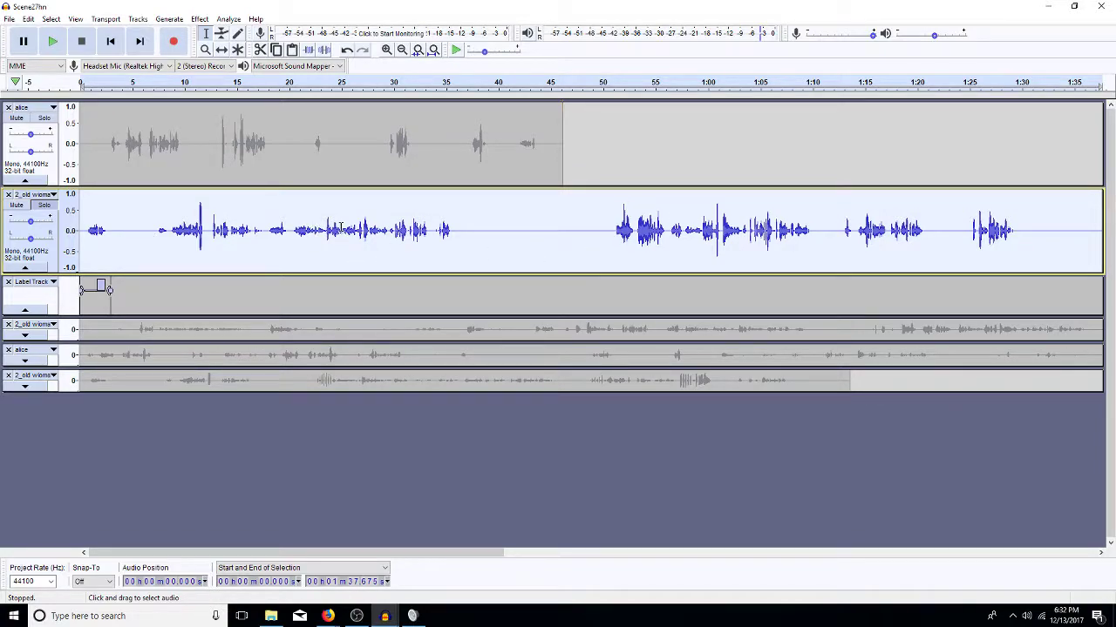
double_click(316, 268)
key("alt+c")
key("a")
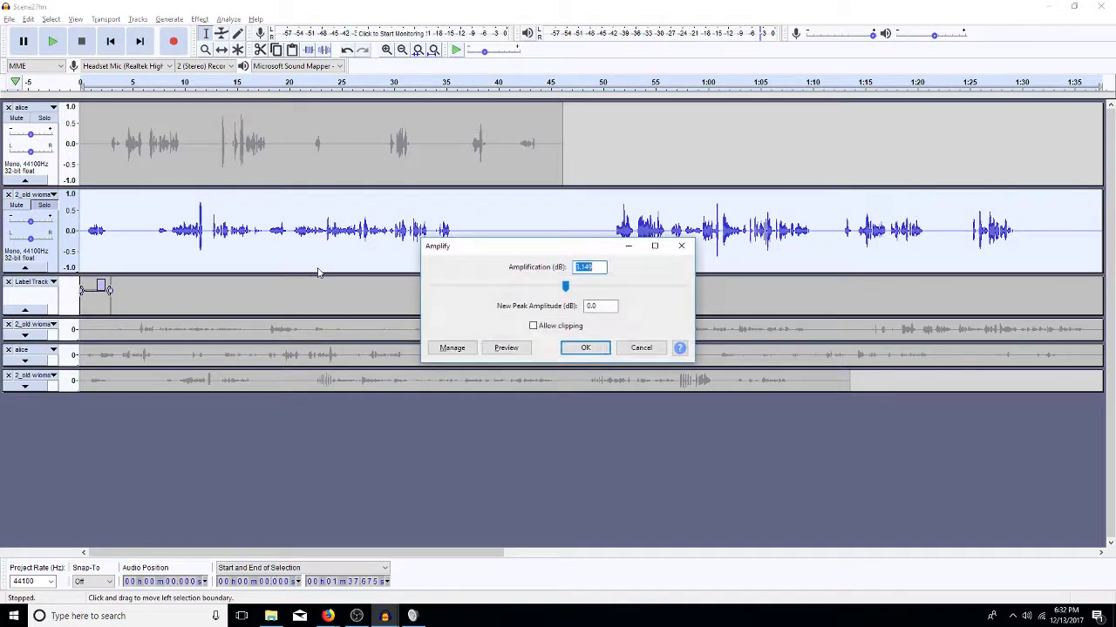
key("Return")
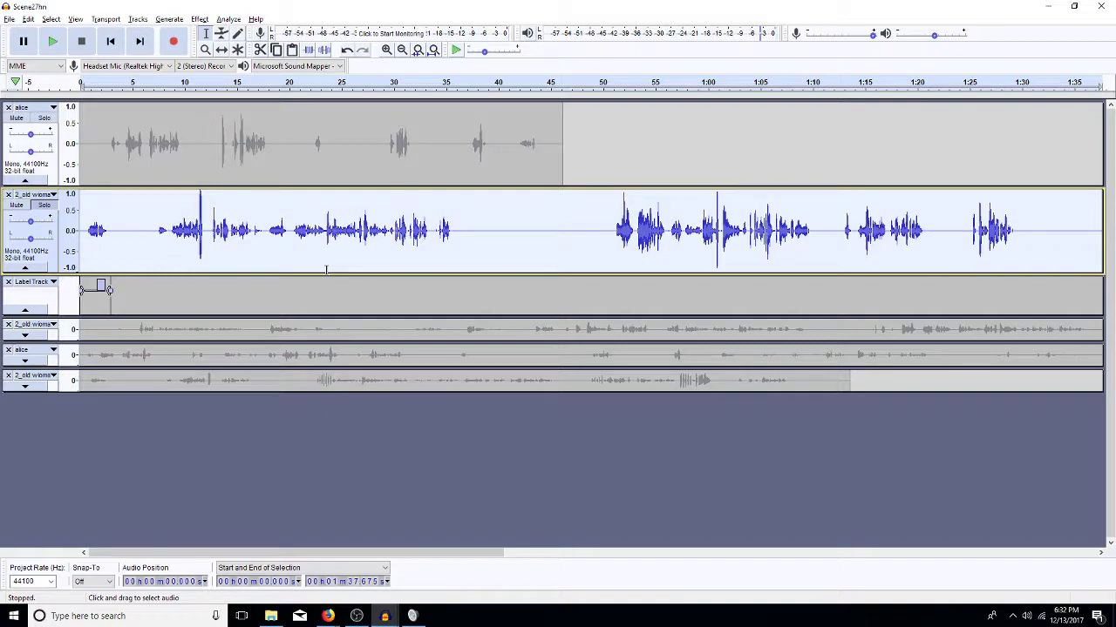
Lower the loud 2_old woman peaks near 11.5 s and 1:01, and amplify the stretch from about 12.6 s to 36.1 s
key("ctrl+r")
key("Escape")
left_click_drag(456, 233, 213, 230)
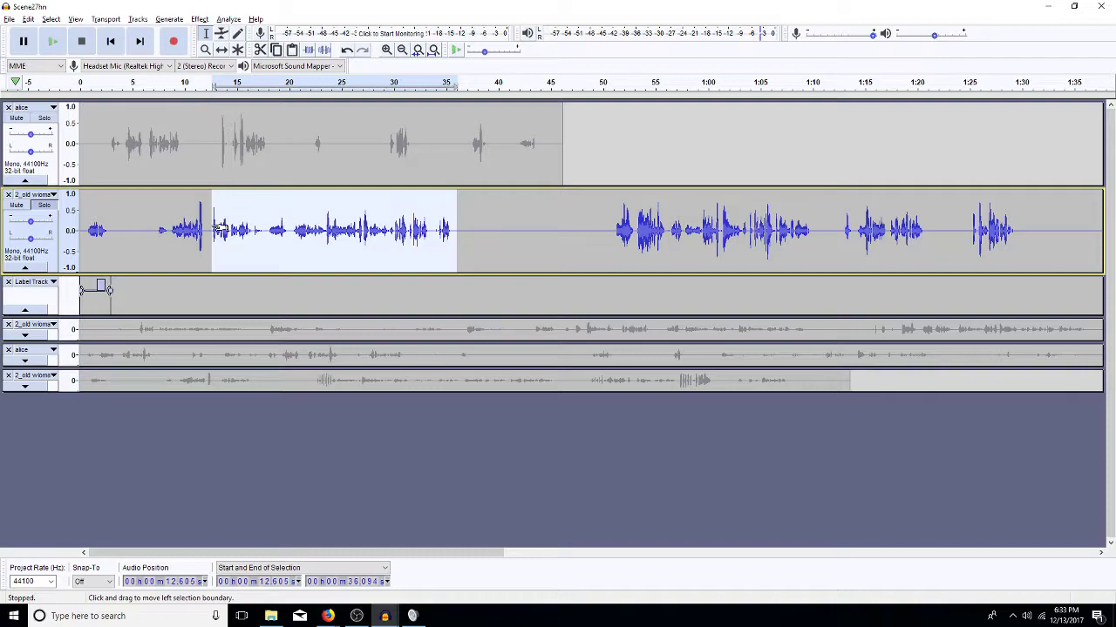
key("ctrl+r")
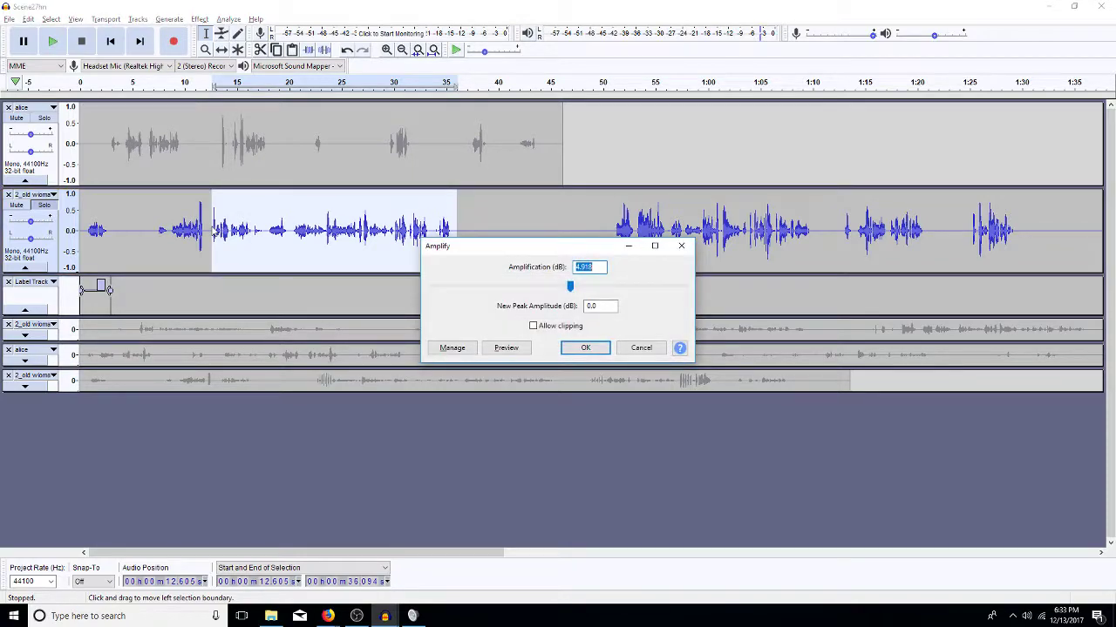
key("Return")
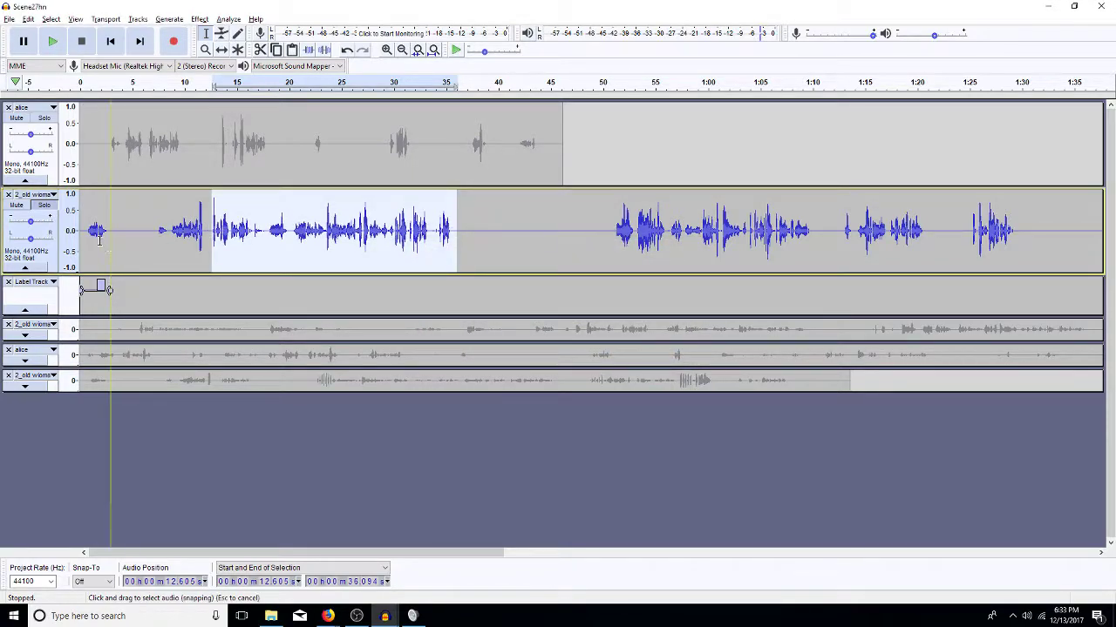
Compare the levels of the upper 2_old woman and alice tracks, check Amplify on alice without applying it, and select all of 2_old woman
left_click_drag(87, 231, 197, 208)
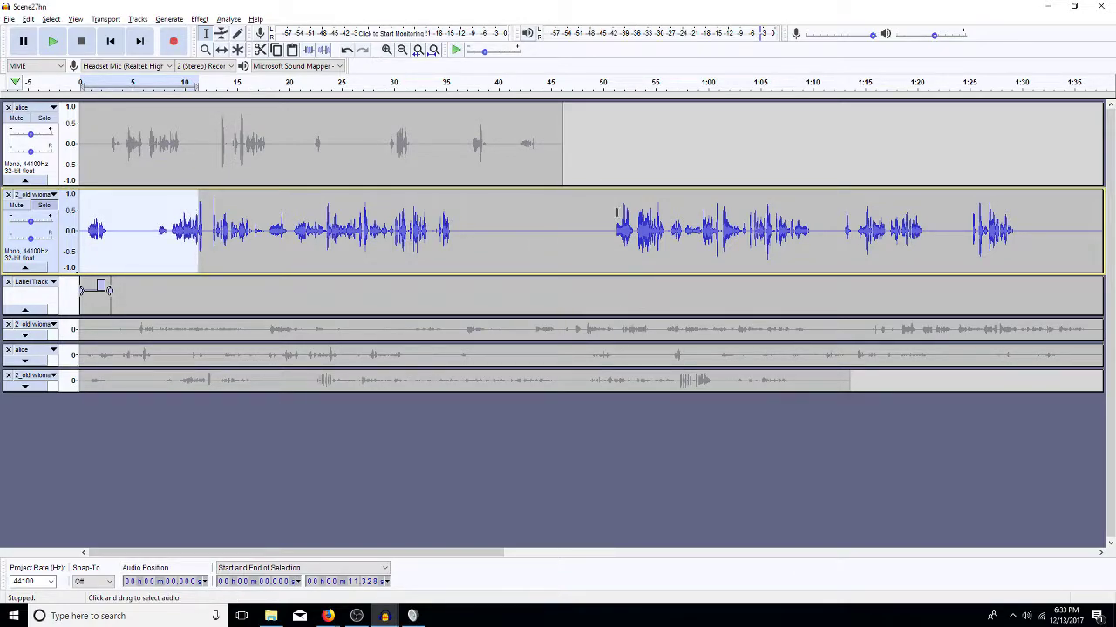
left_click(433, 176)
left_click_drag(189, 150, 96, 158)
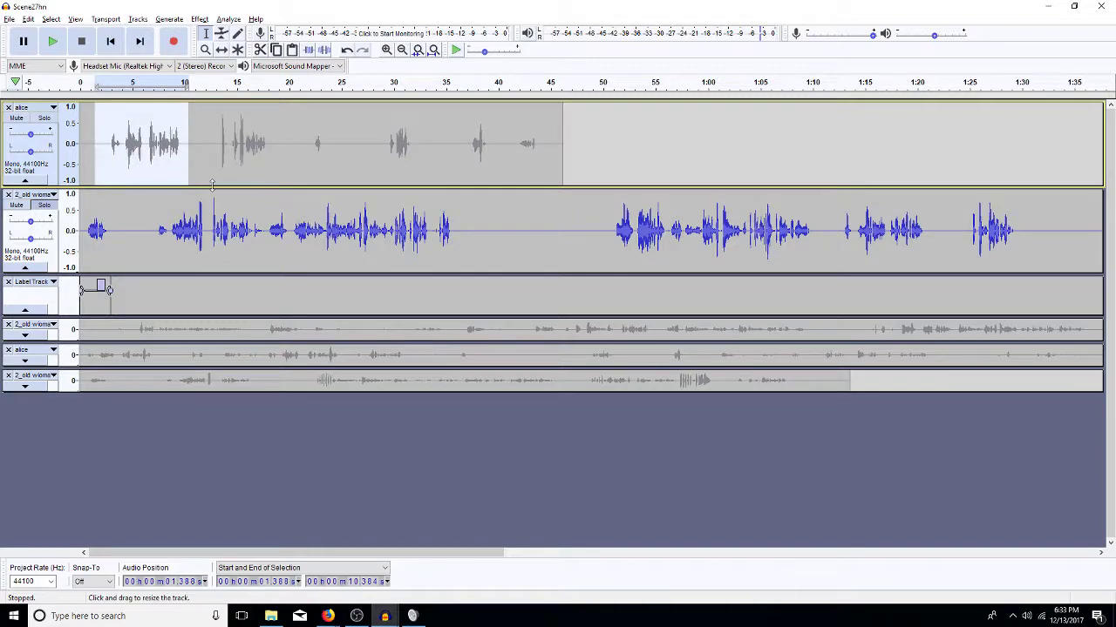
left_click_drag(305, 141, 540, 157)
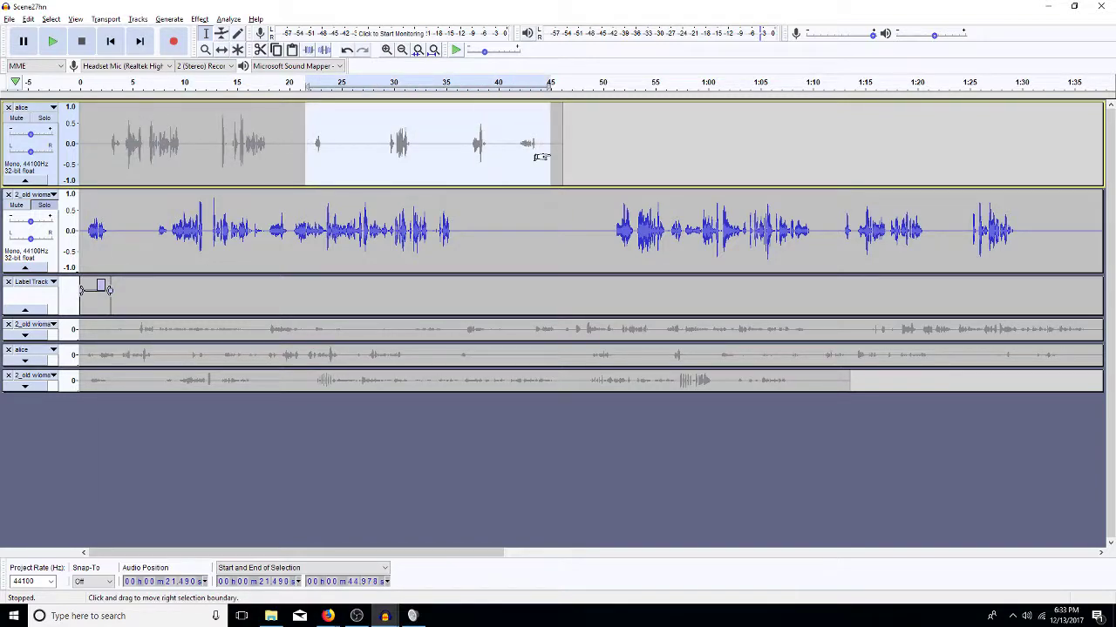
double_click(448, 154)
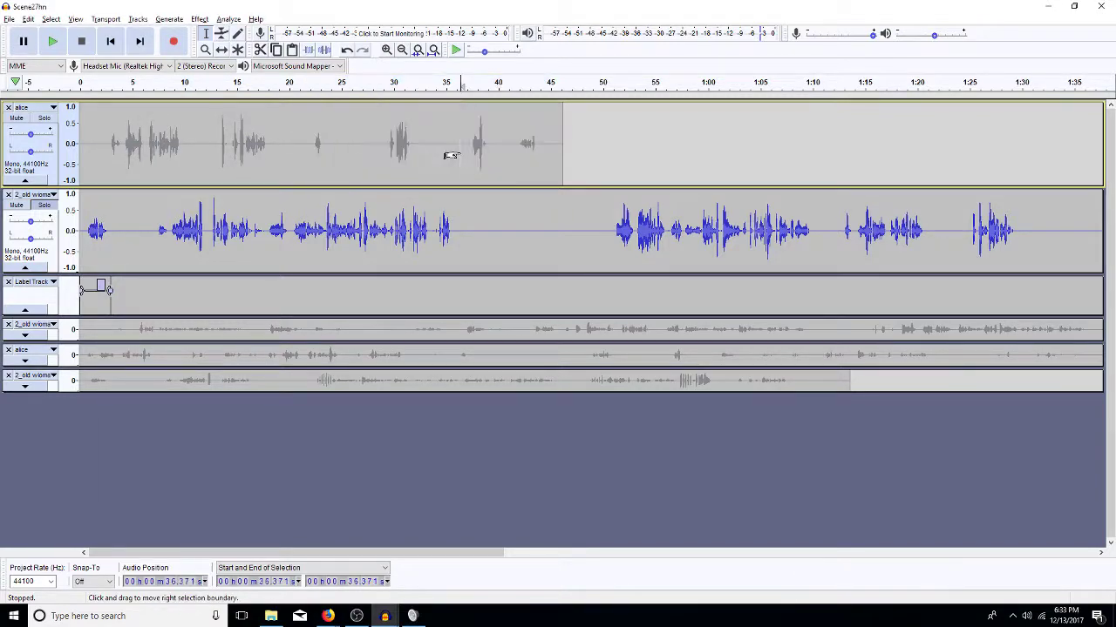
key("ctrl+r")
key("Escape")
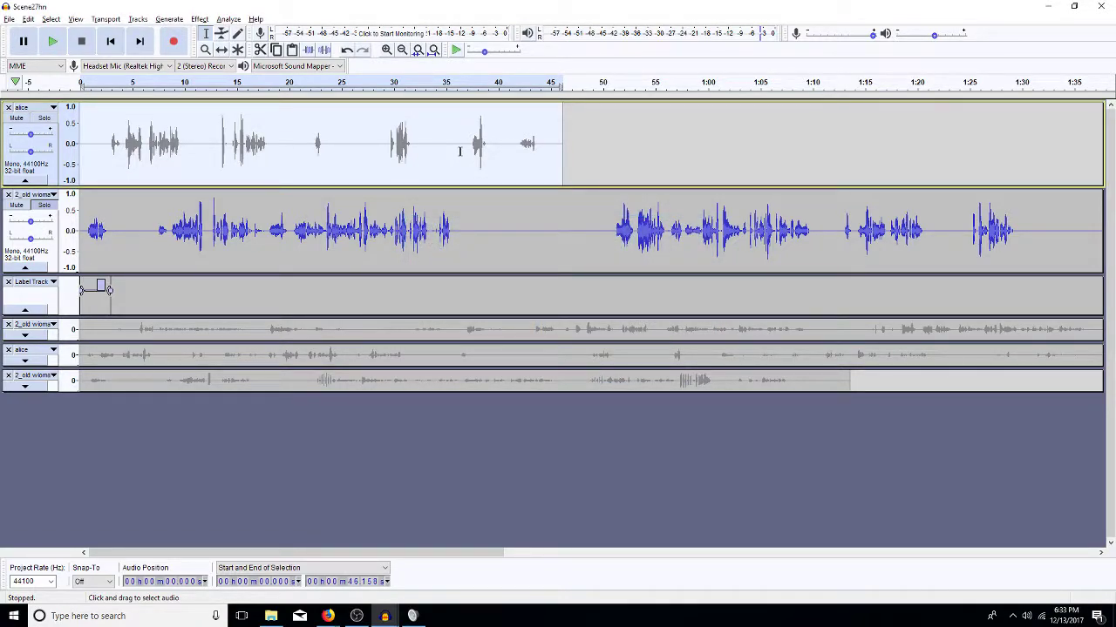
double_click(473, 219)
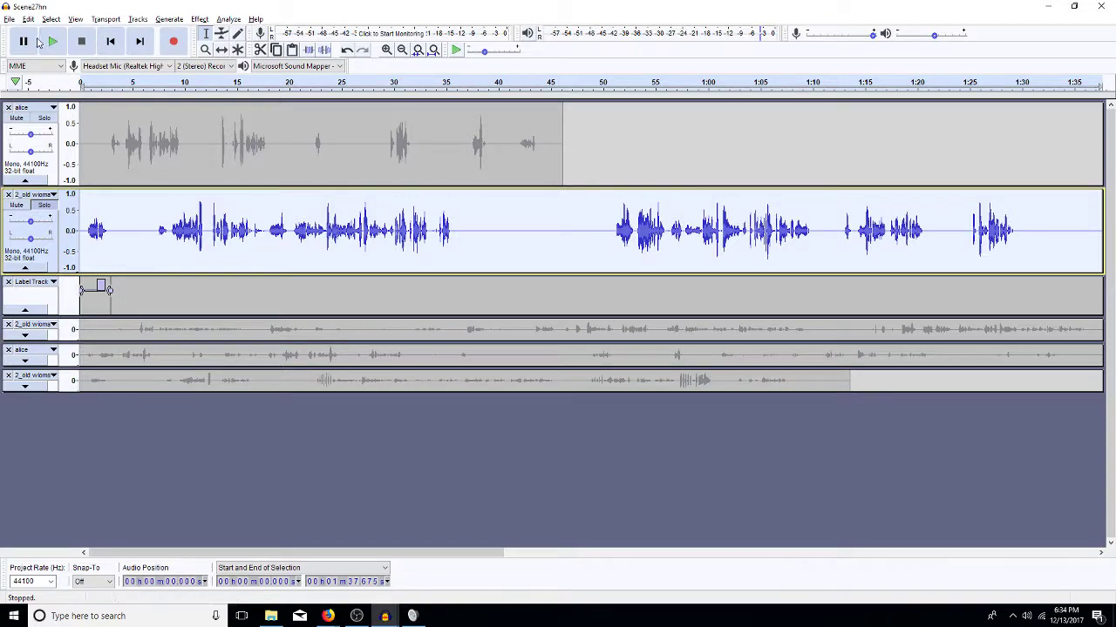
Save the project under the new name Scene27hnedited
left_click(9, 19)
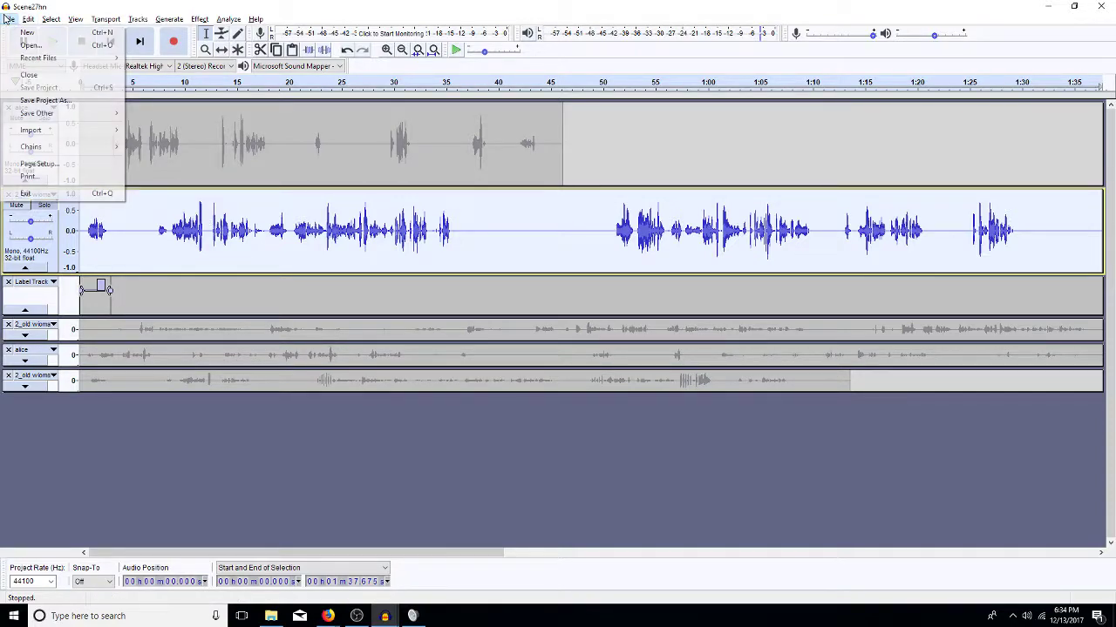
left_click(53, 102)
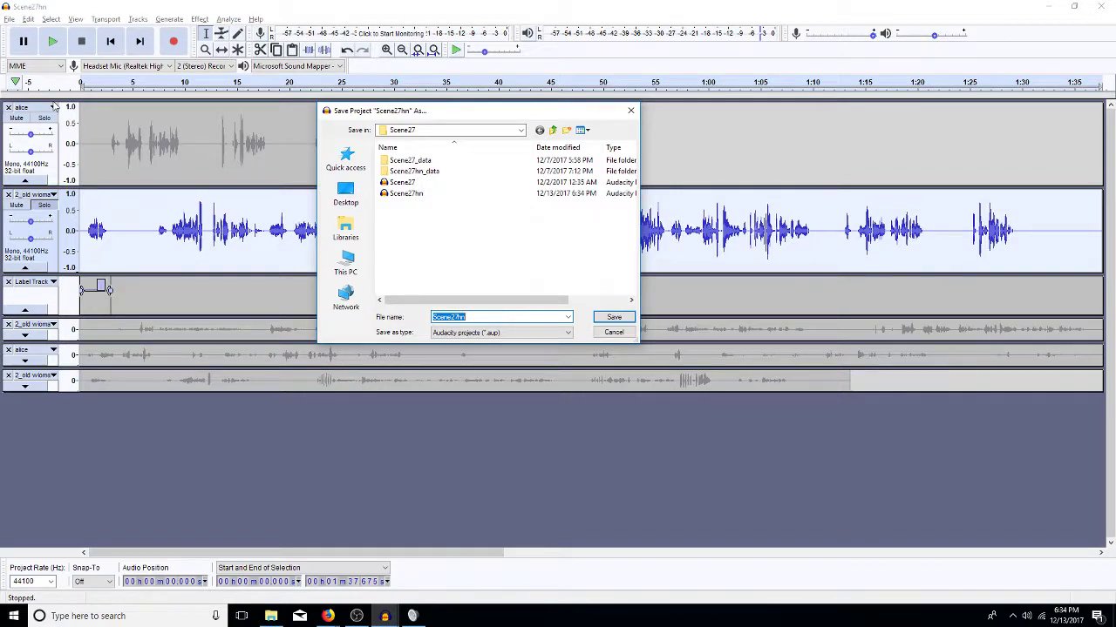
key("End")
type("edited")
key("Return")
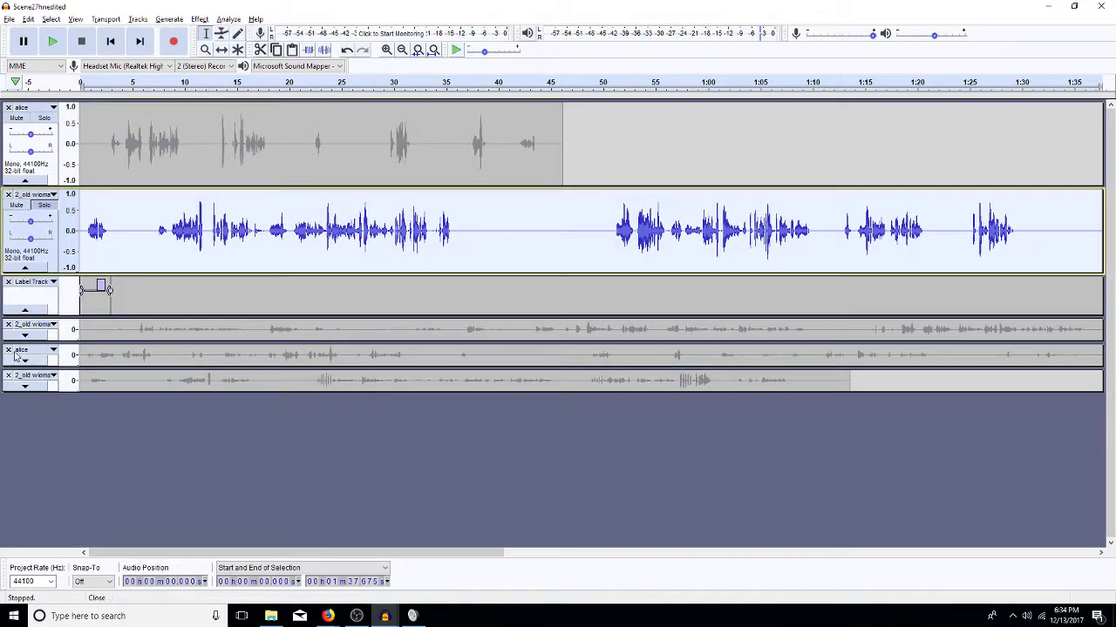
Remove the three collapsed backup tracks and the label track, keeping only the upper alice and expanded 2_old woman tracks
left_click(8, 268)
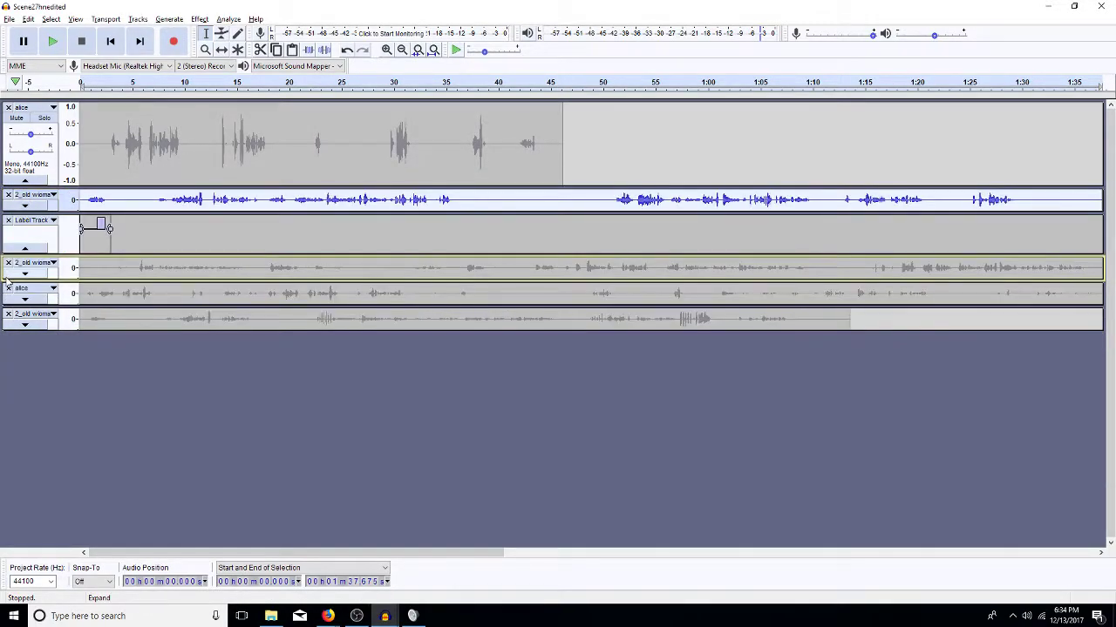
left_click(34, 203)
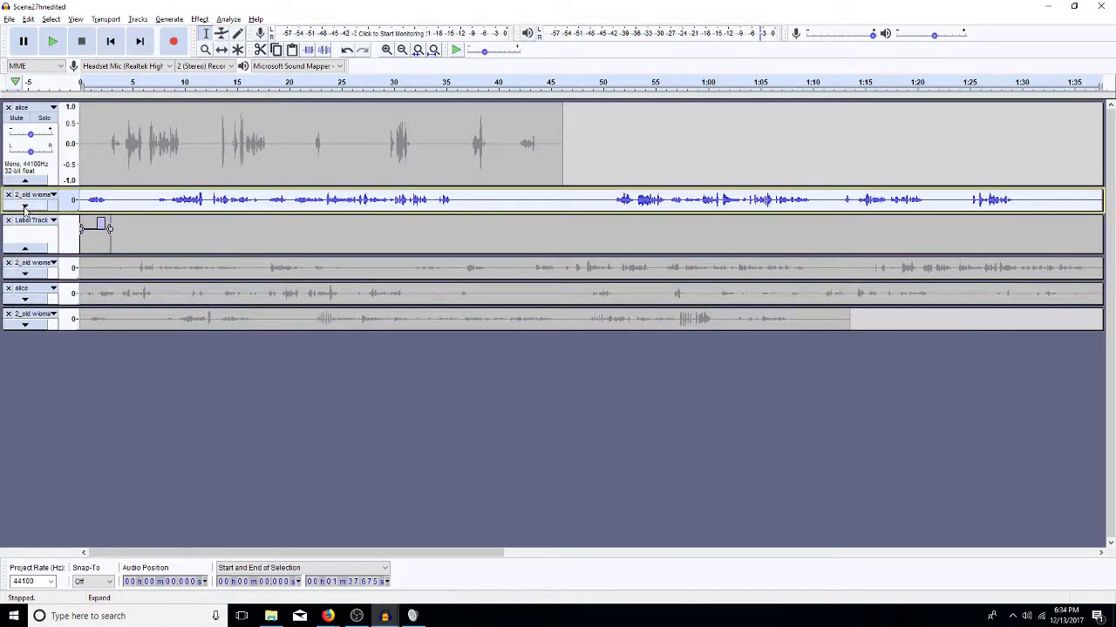
left_click(24, 206)
left_click(8, 376)
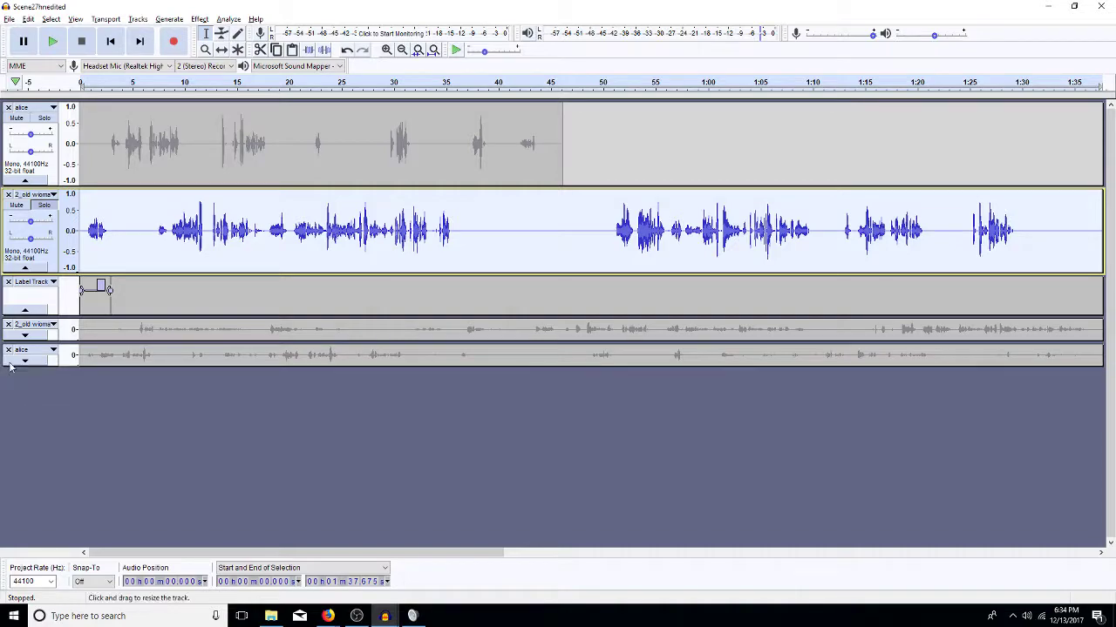
left_click(8, 350)
left_click(7, 325)
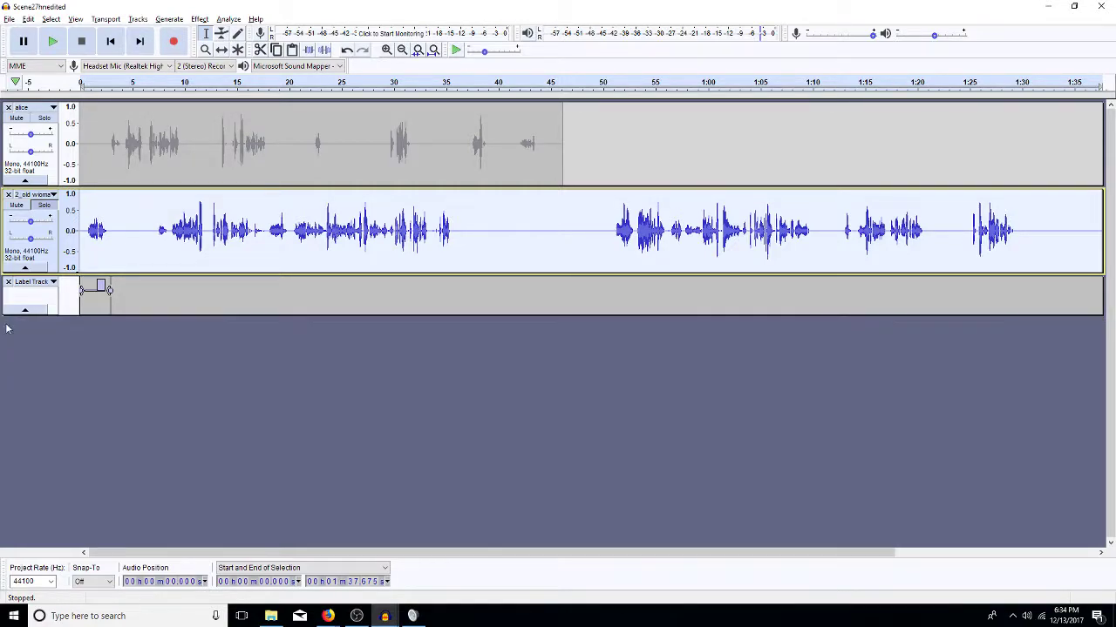
left_click(9, 282)
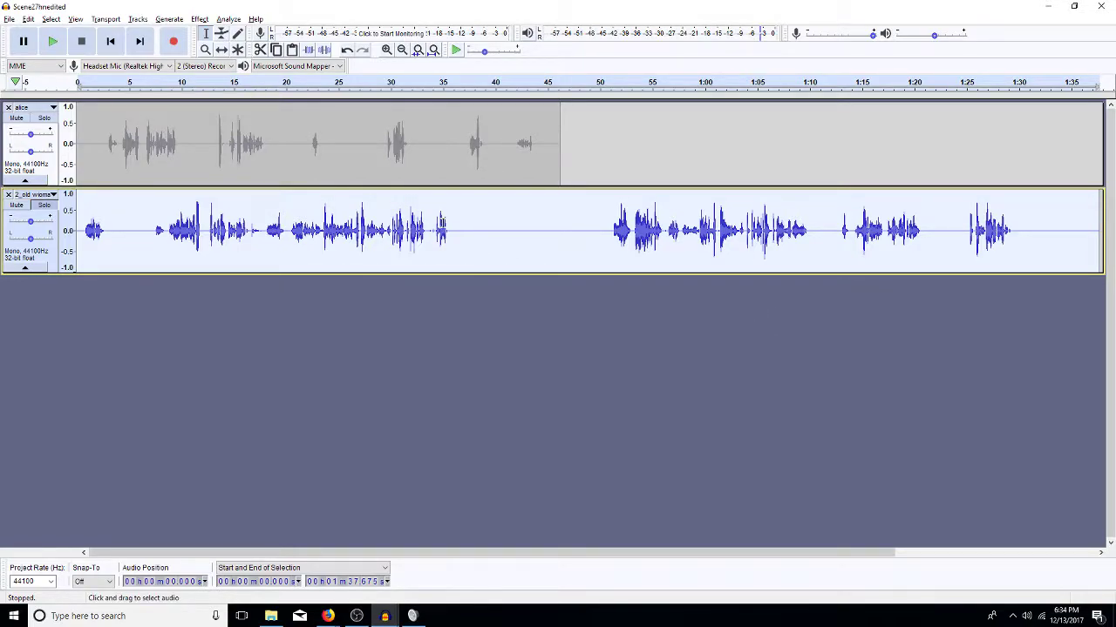
Add a label reading "high pass for outdoors" that spans the whole 2_old woman selection
key("ctrl+z")
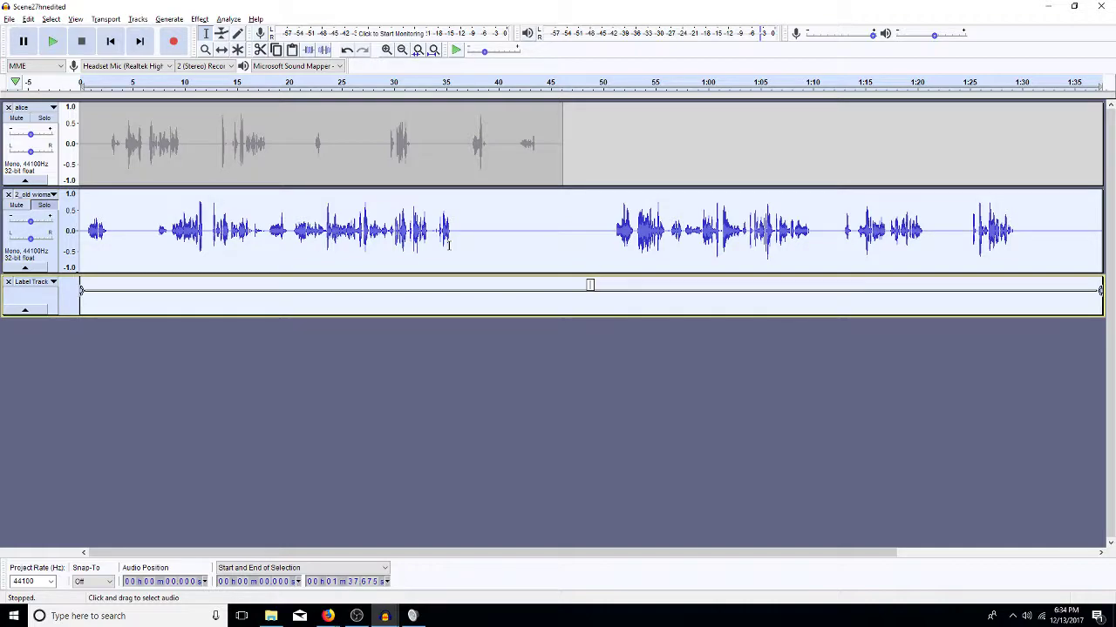
type("high pass for outdd")
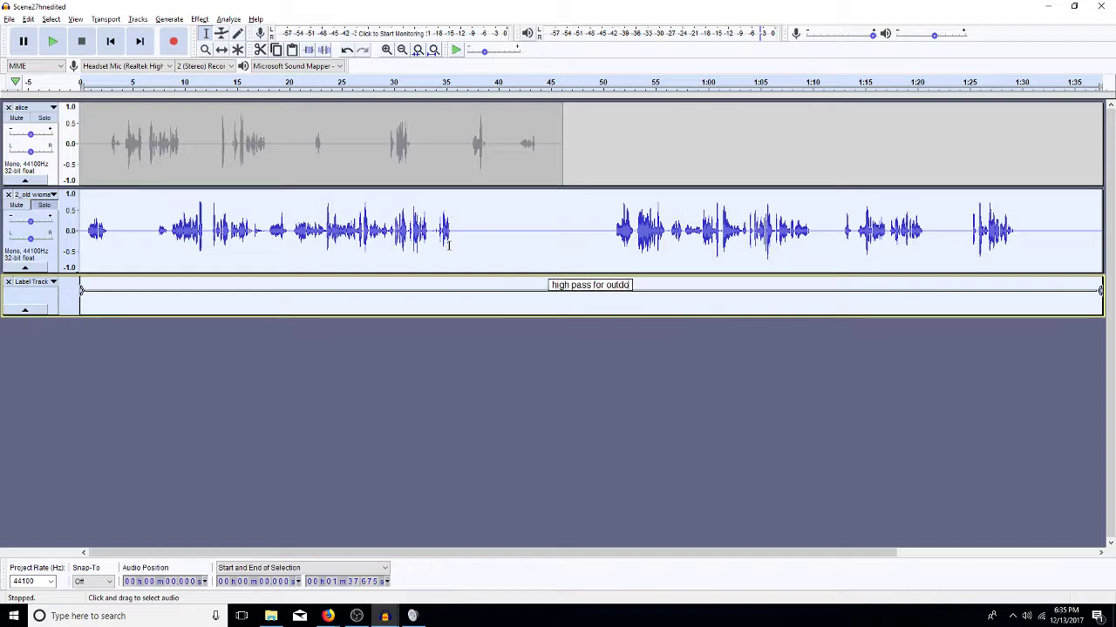
key("BackSpace")
type("oors")
key("Return")
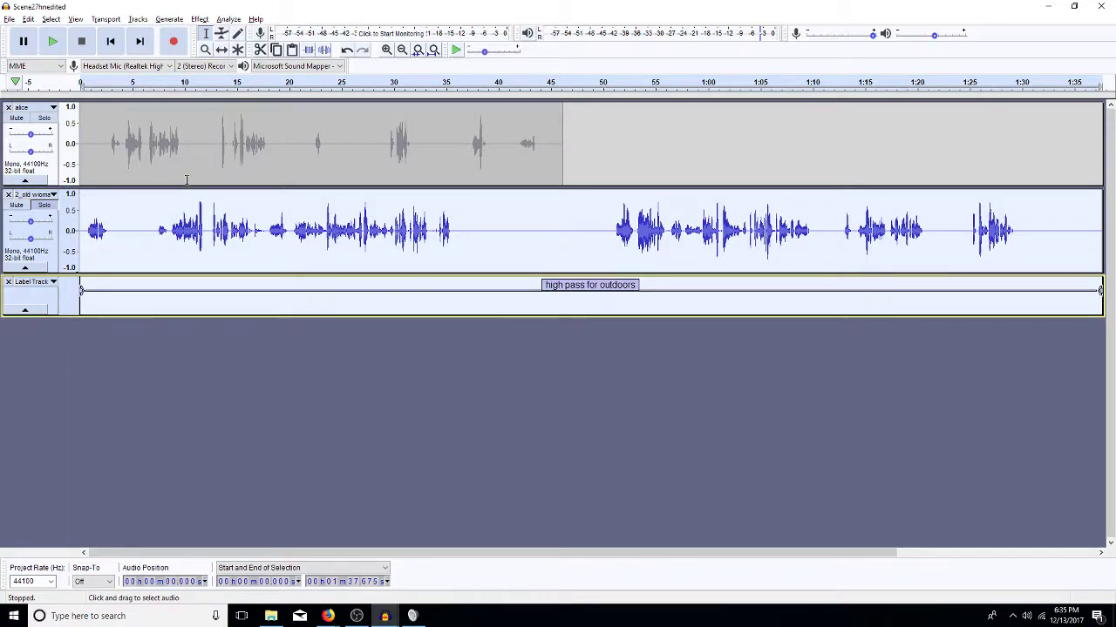
Select the whole 2_old woman track, set the High Pass Filter frequency to 500 Hz, and close the filter without applying it
left_click(267, 220)
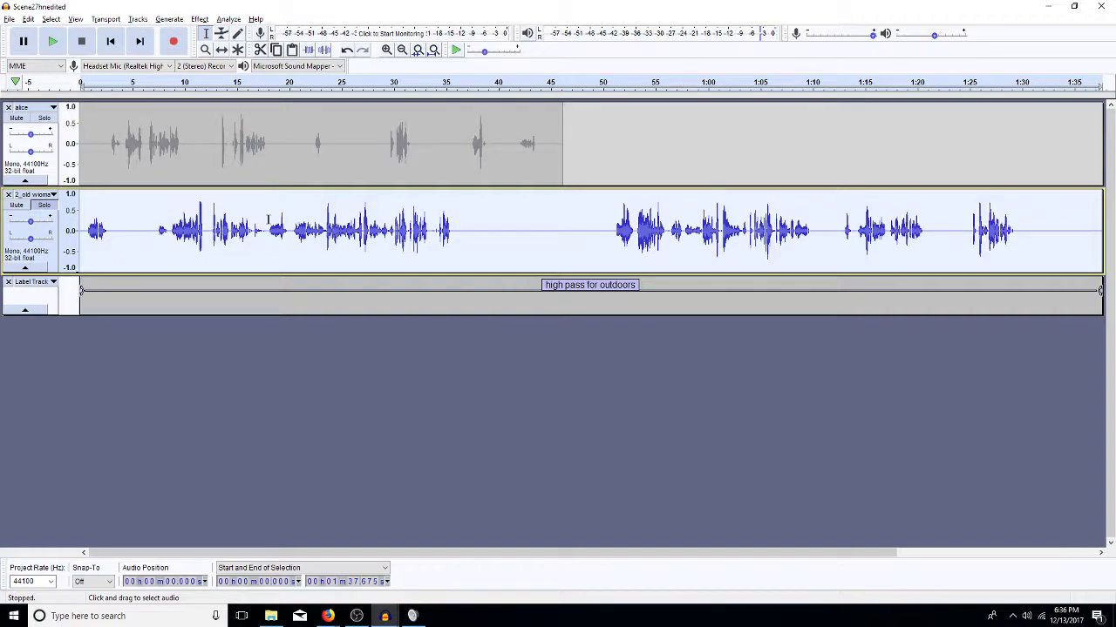
left_click(278, 138)
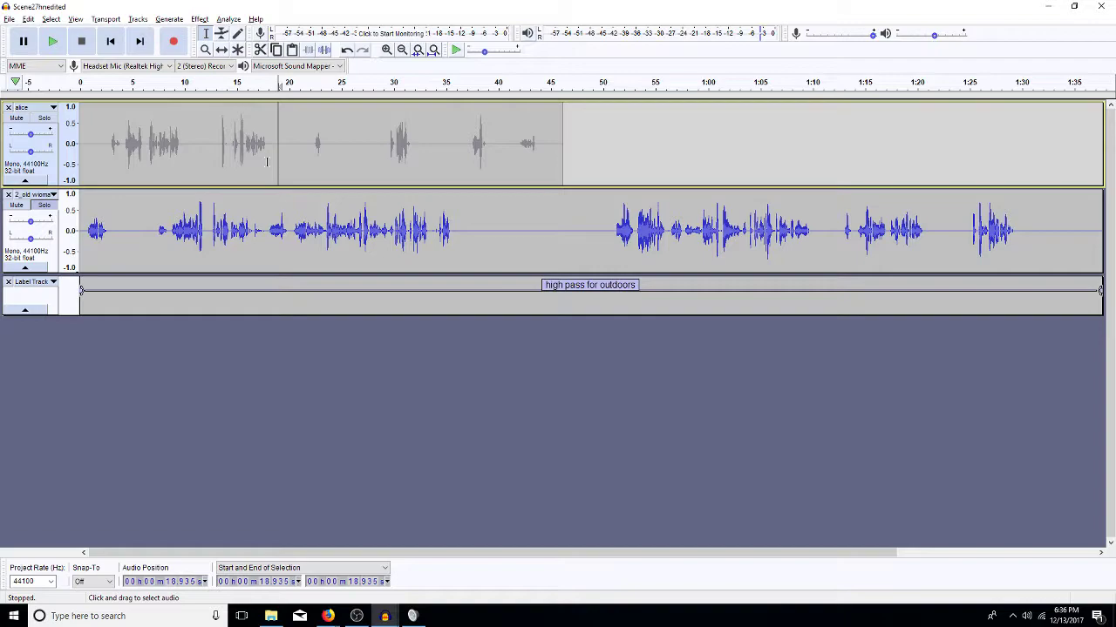
left_click_drag(172, 202, 78, 193)
double_click(215, 231)
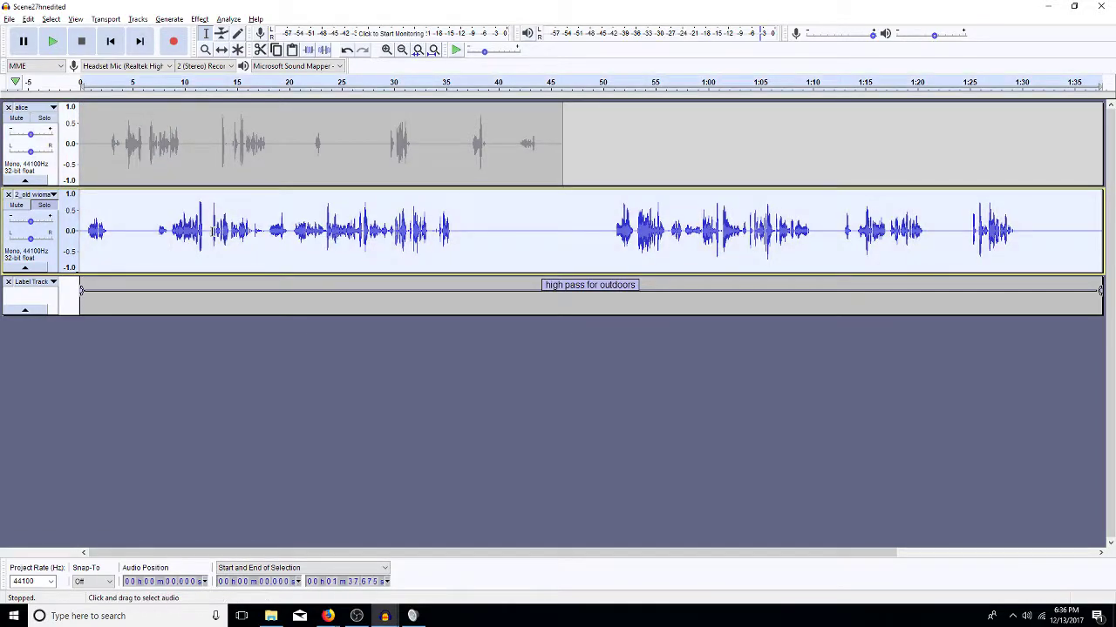
key("ctrl+r")
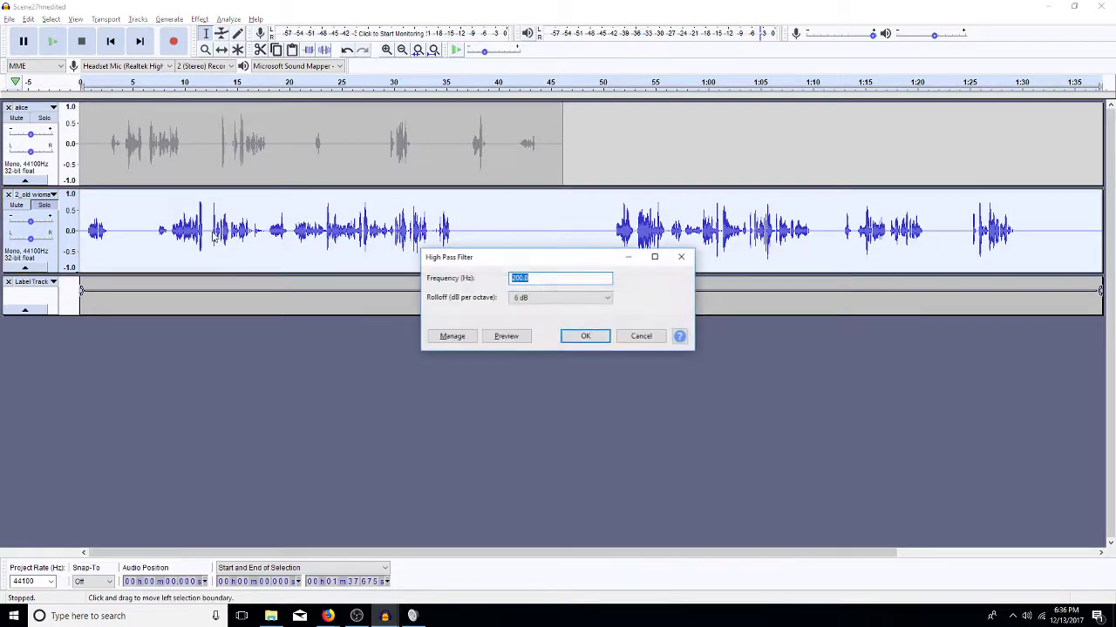
type("500")
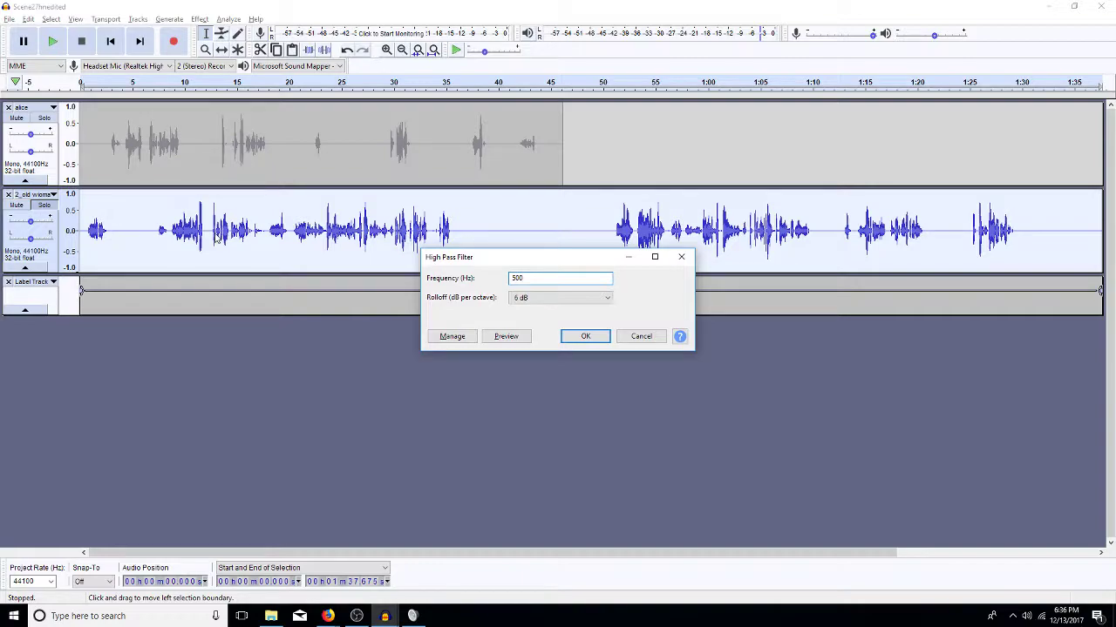
left_click(643, 340)
Listen to the unfiltered 2_old woman track from about 50.9 s
left_click(613, 244)
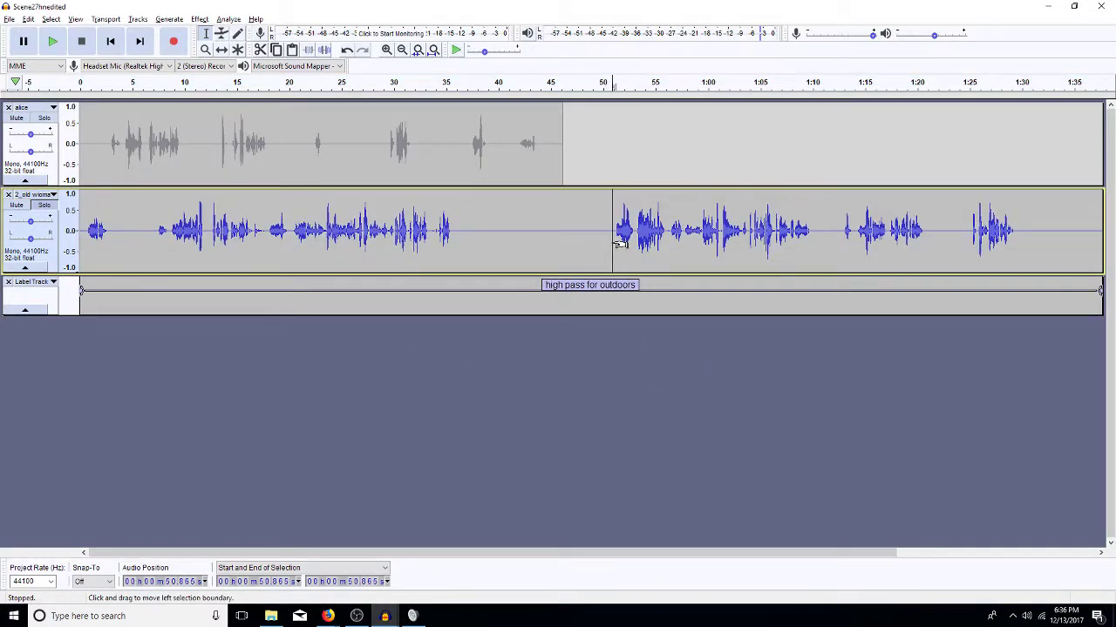
key("space")
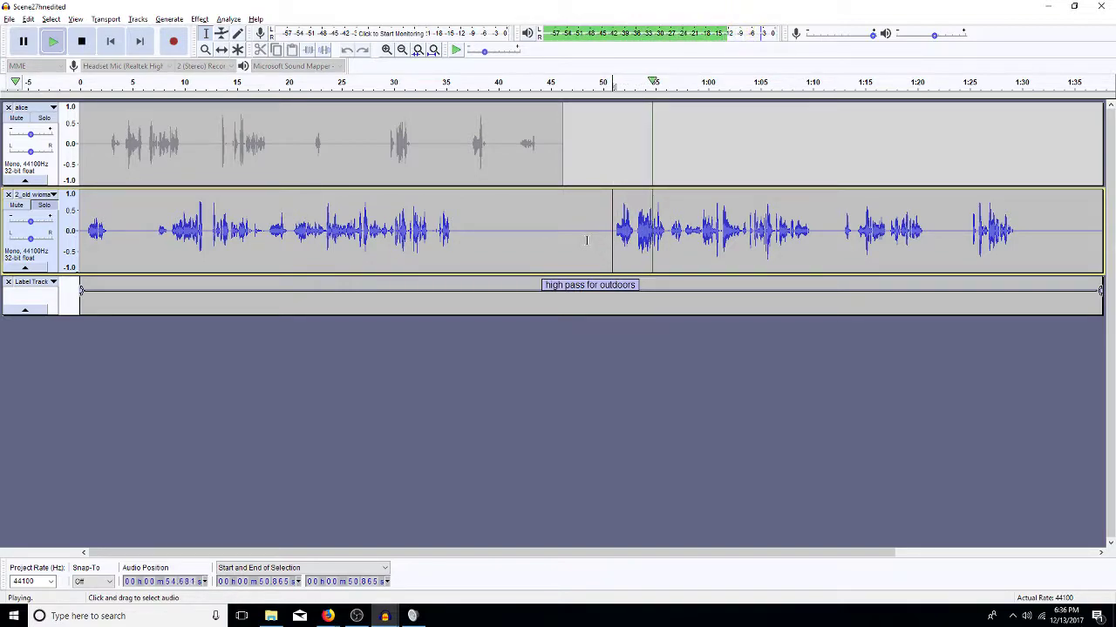
key("space")
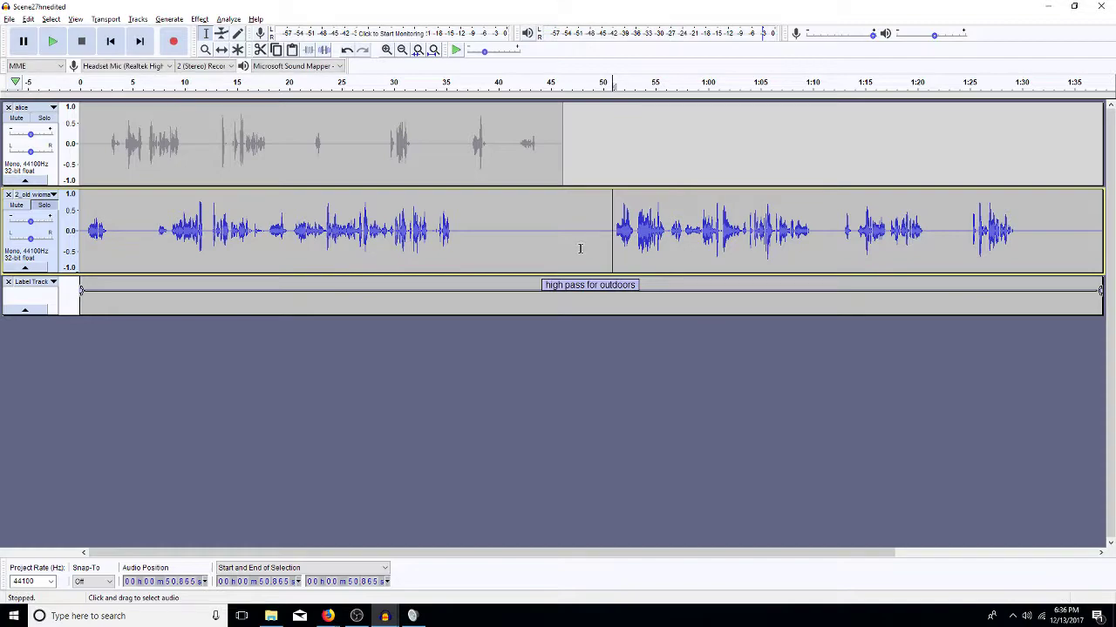
Apply the High Pass Filter at 500 Hz with 6 dB rolloff to all of 2_old woman, and listen from about 51 s
double_click(571, 248)
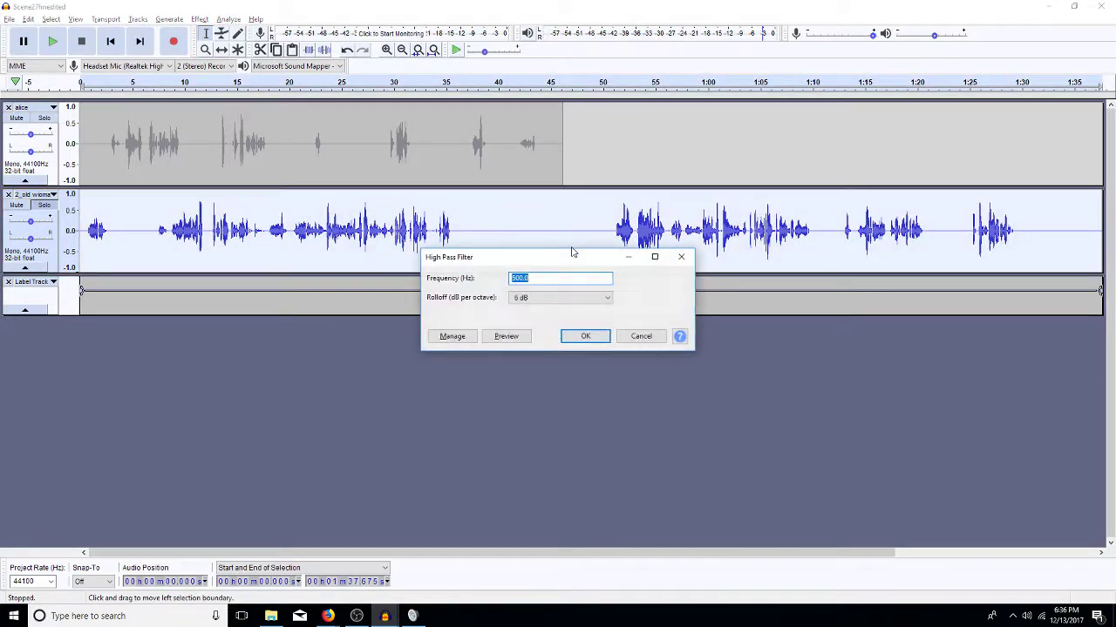
key("Return")
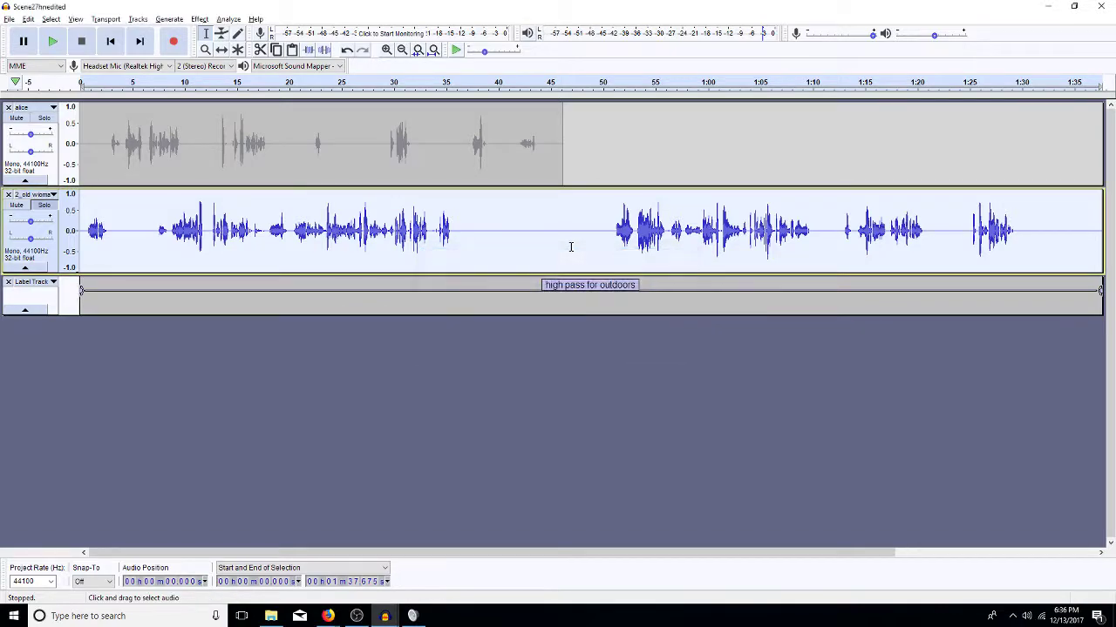
left_click(614, 231)
key("space")
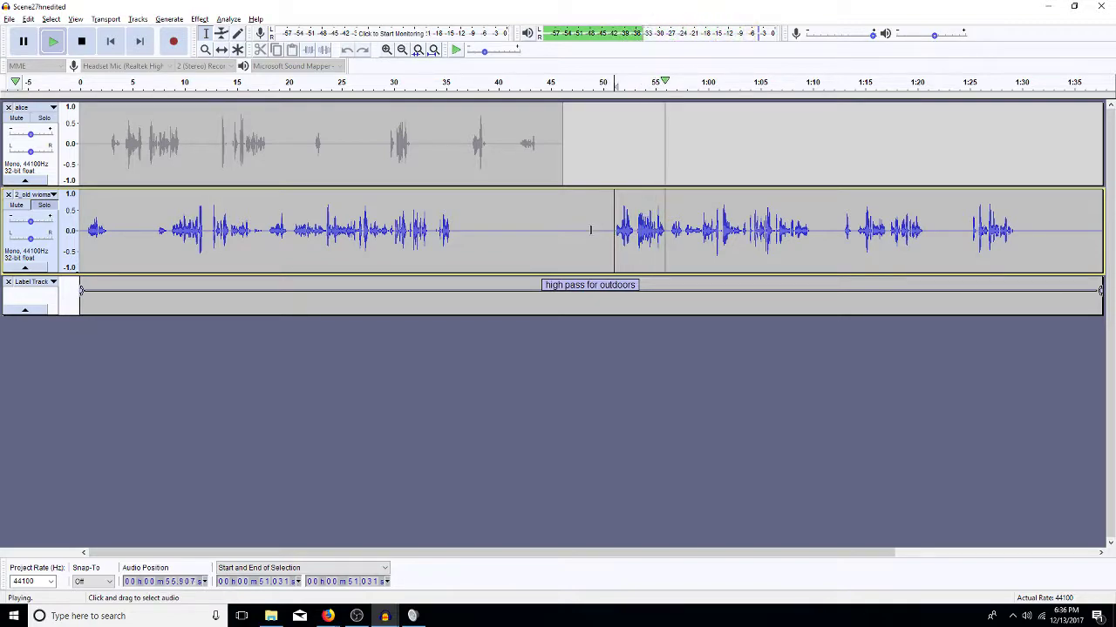
key("space")
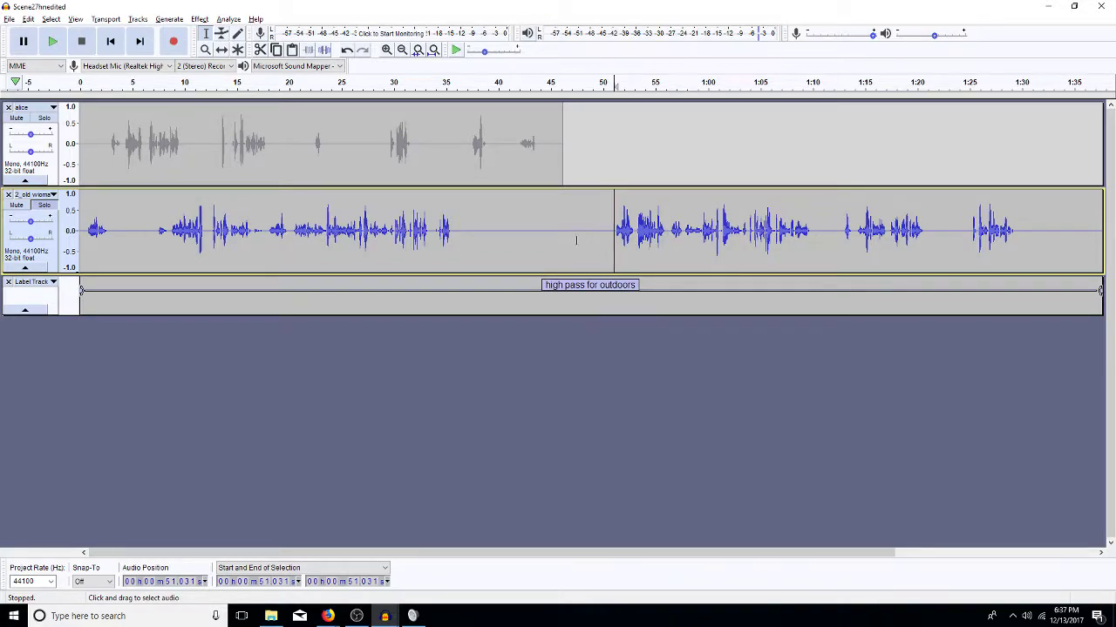
Listen to the soloed old woman track from about 16.7 seconds
left_click(253, 244)
key("space")
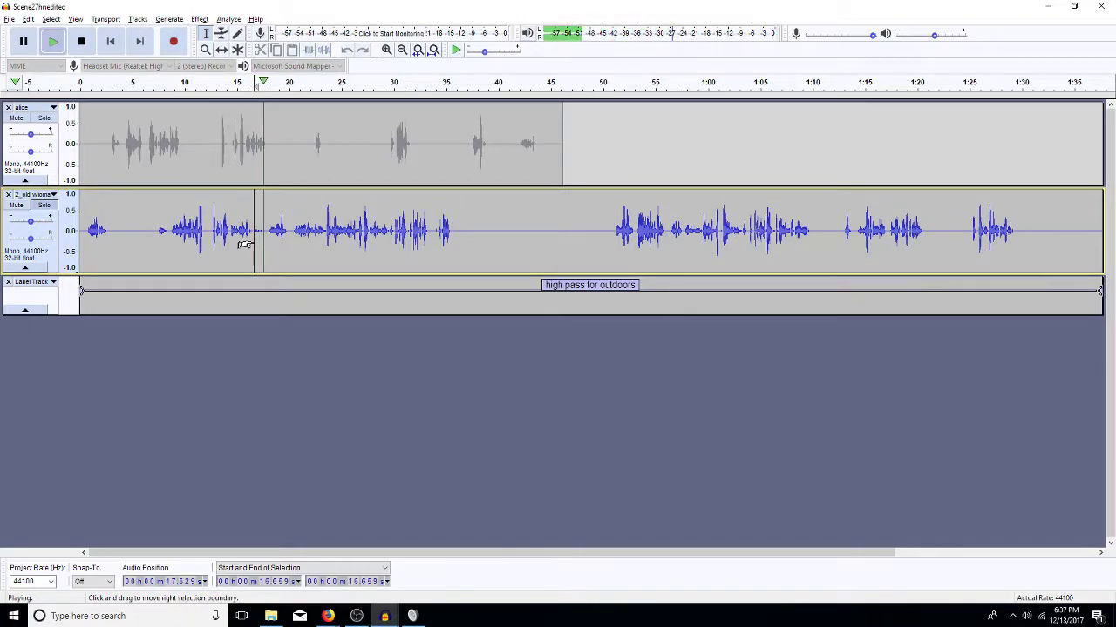
key("space")
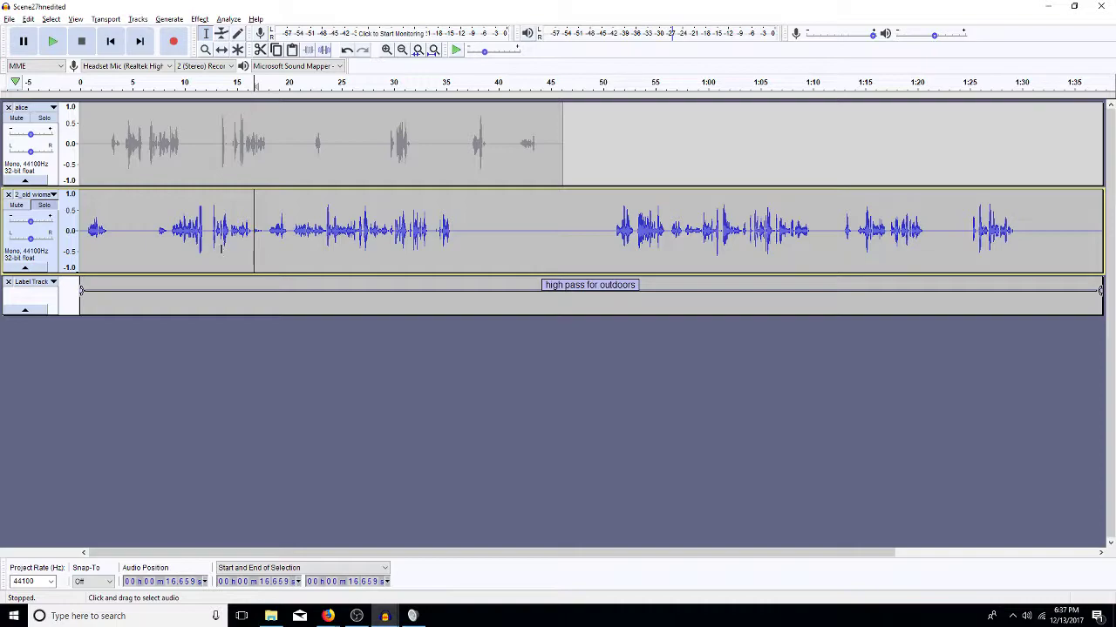
Try the high-pass filter on the whole alice track and listen to it soloed from about 4 seconds
double_click(367, 159)
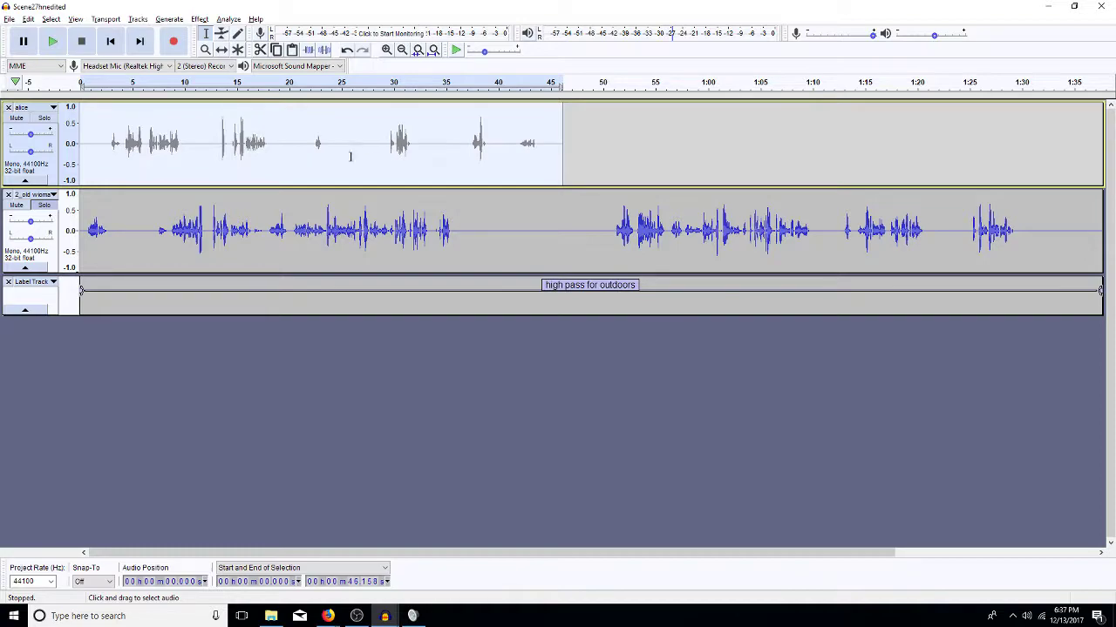
left_click(44, 210)
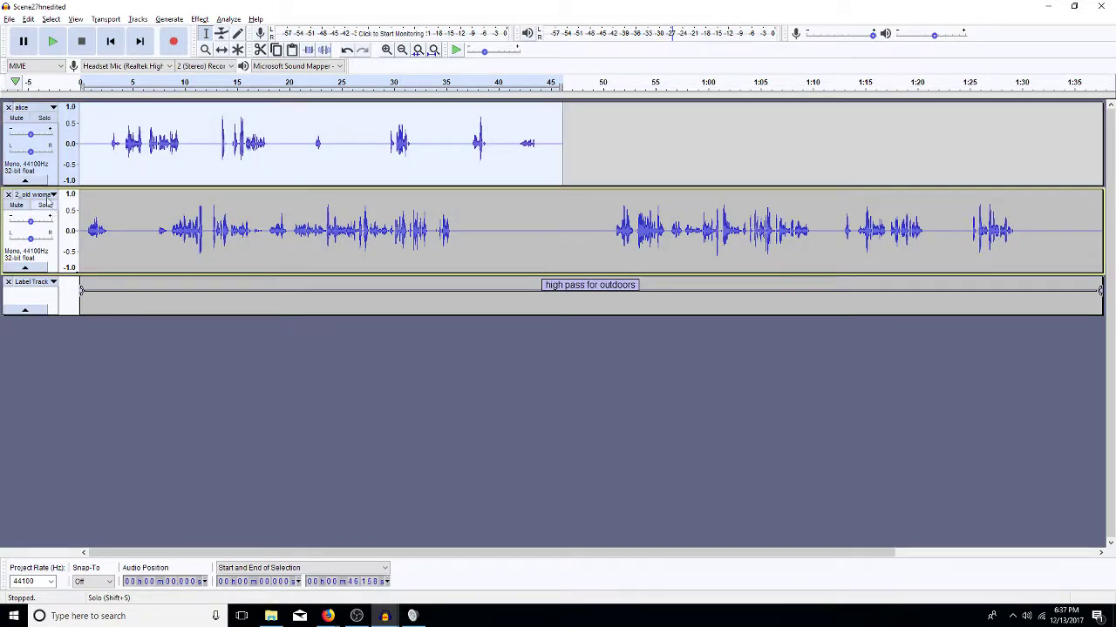
left_click(43, 118)
left_click(122, 145)
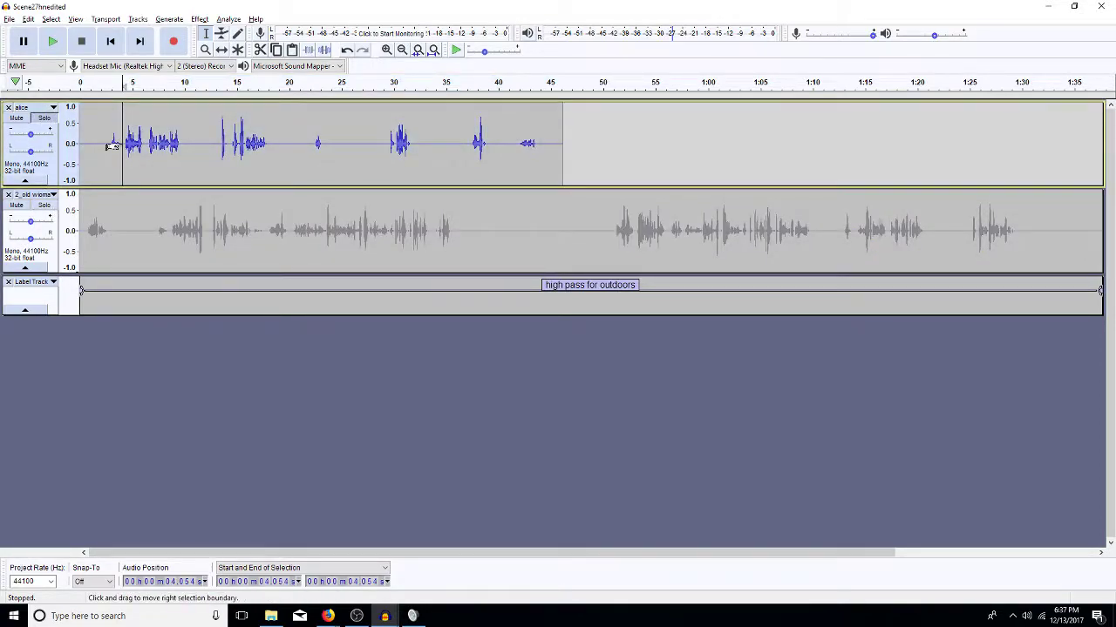
key("space")
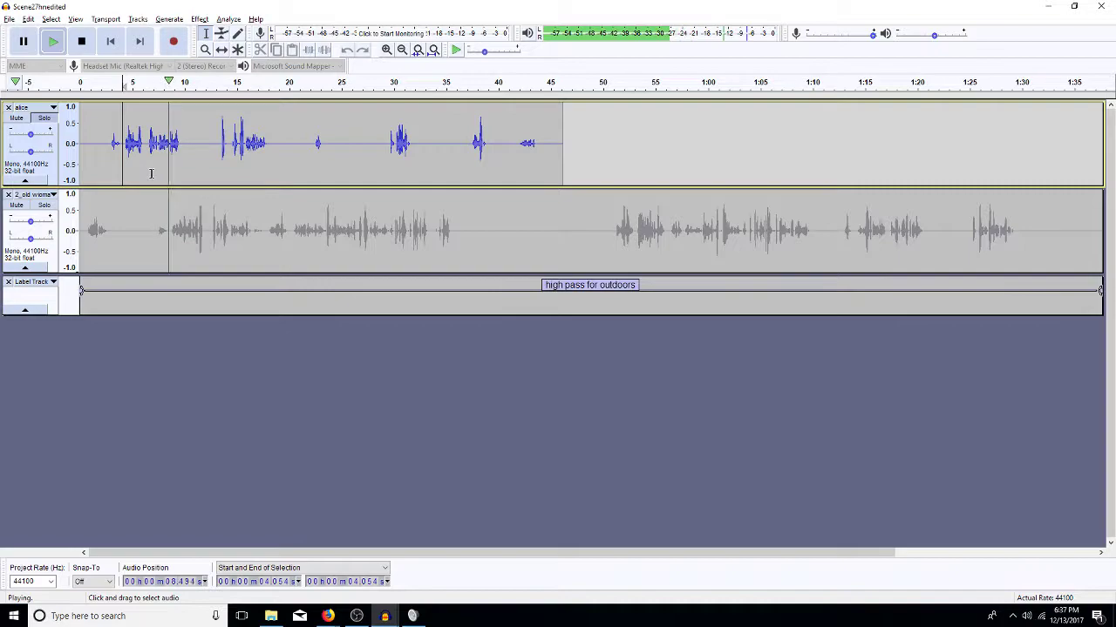
key("space")
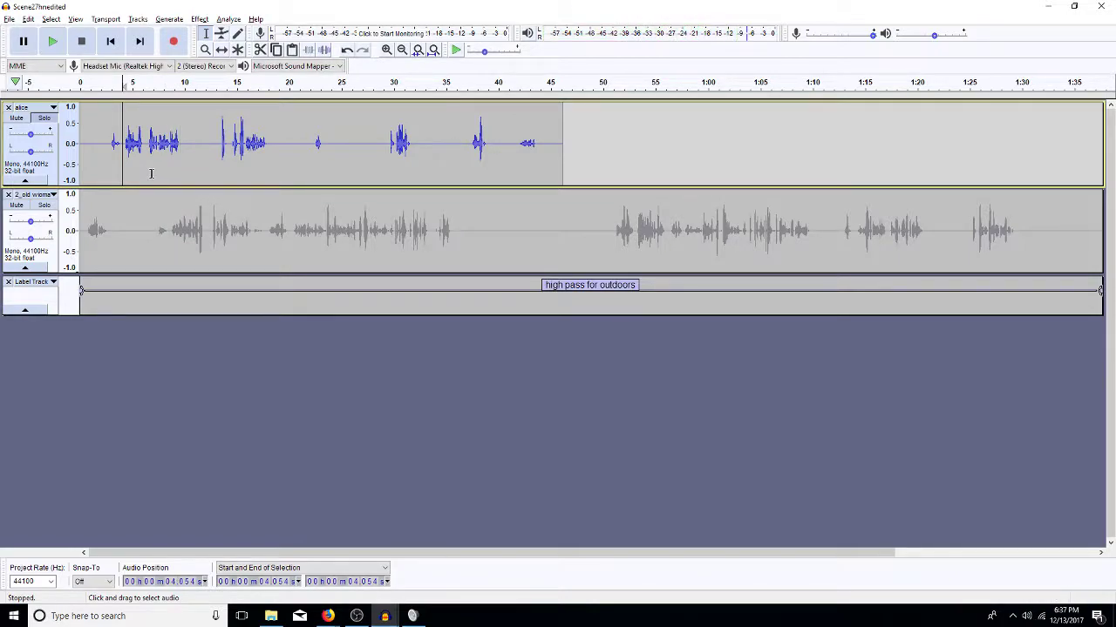
left_click(222, 155)
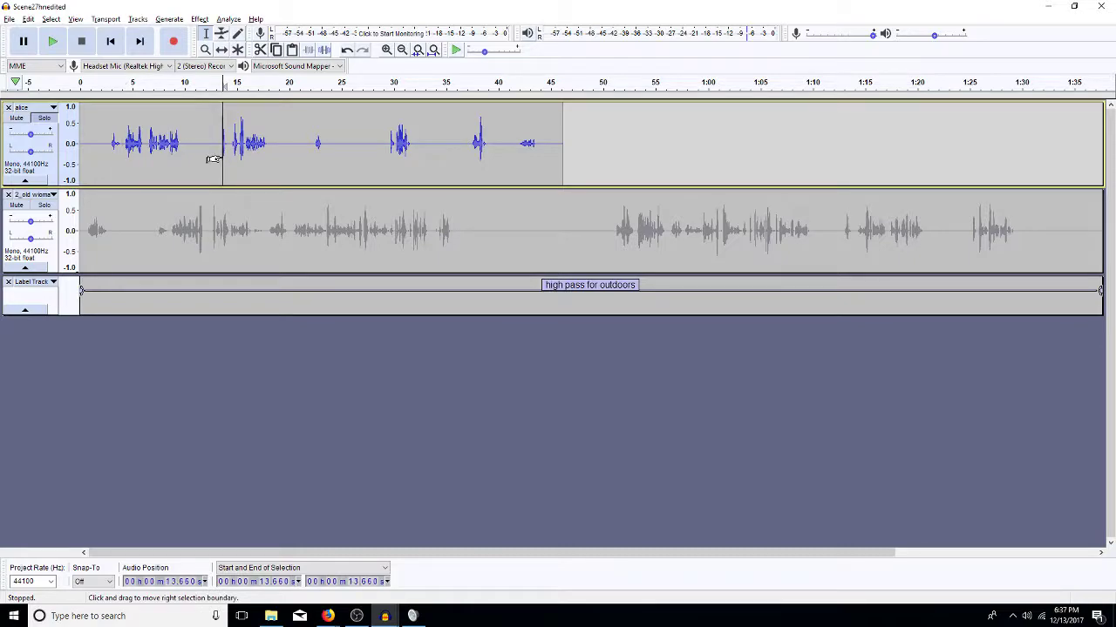
double_click(222, 155)
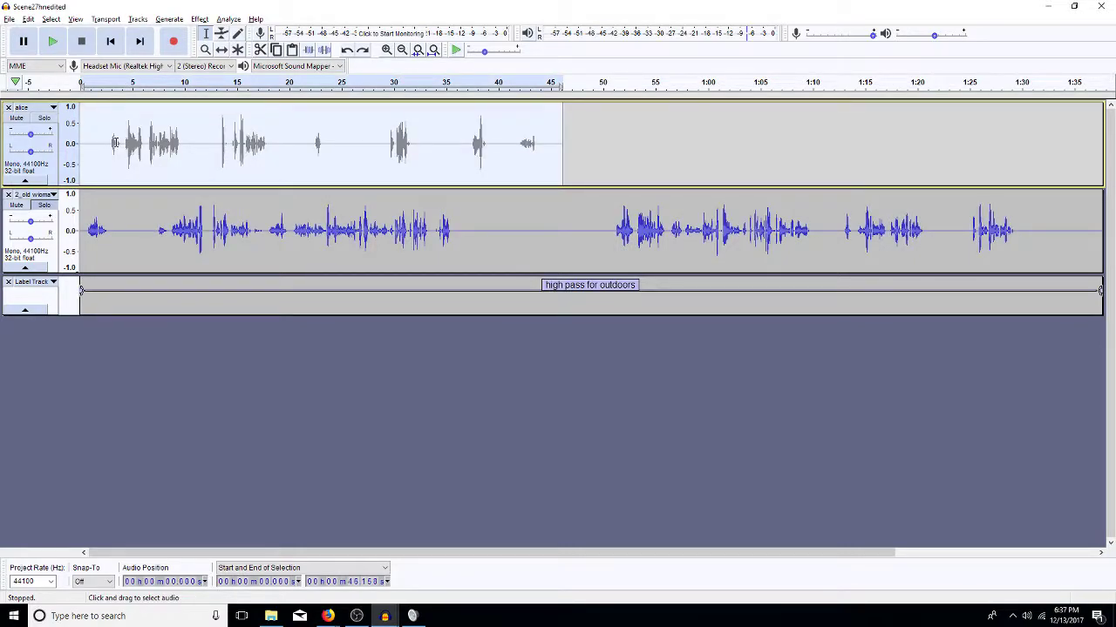
Apply the High Pass Filter with 6 dB rolloff to the alice track from about 10.7 seconds to its end
left_click_drag(192, 149, 569, 140)
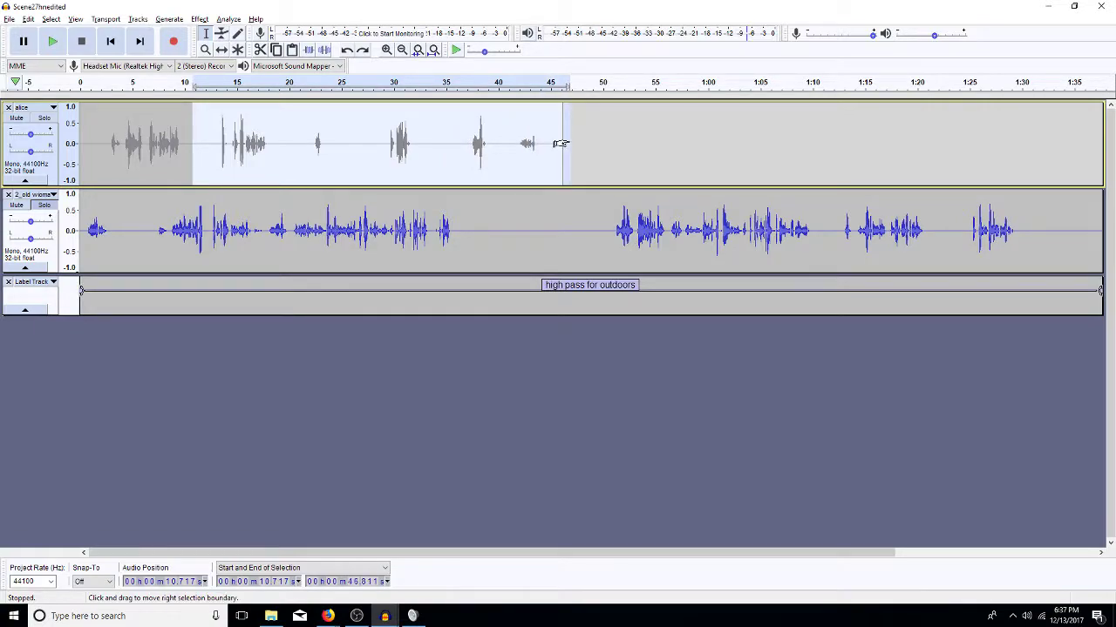
key("ctrl+r")
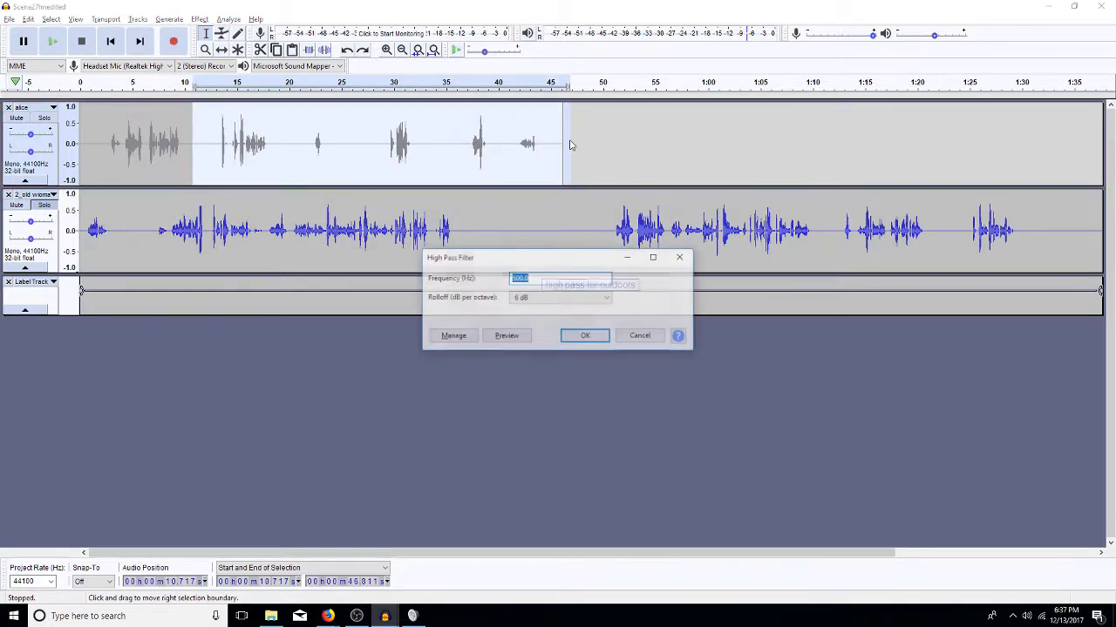
key("Return")
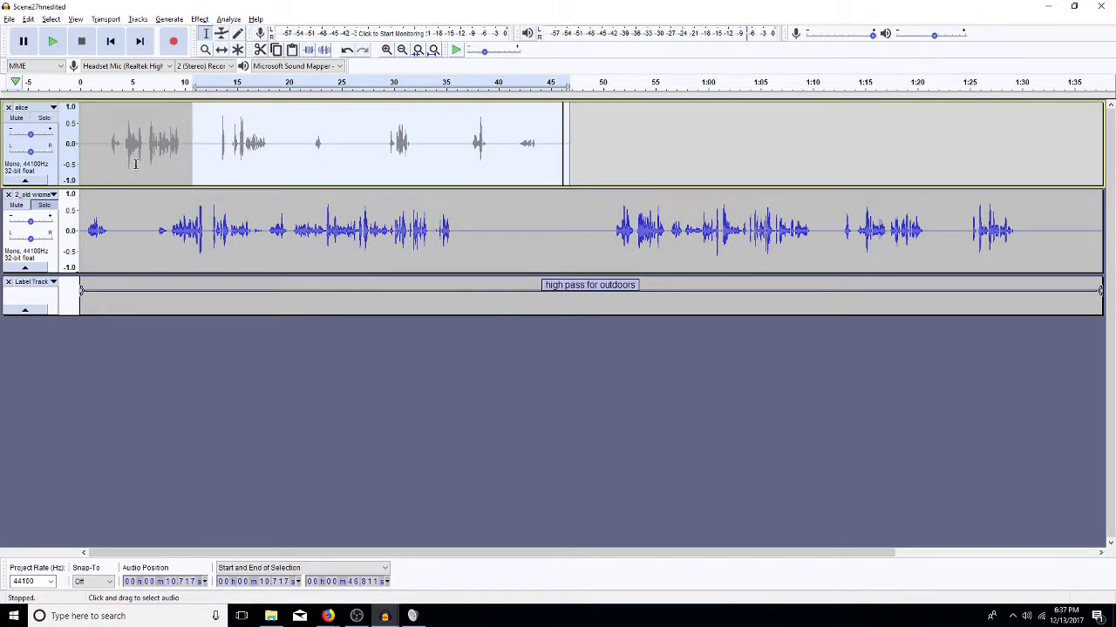
left_click(197, 159)
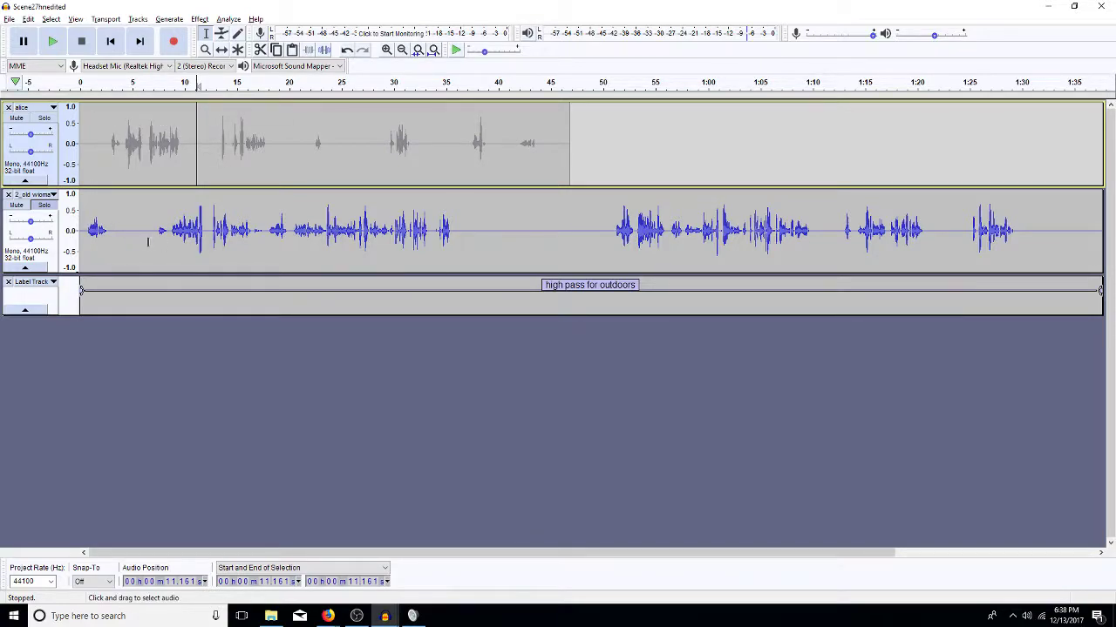
Copy the old woman track's silence from about 37.3 to 49.7 seconds and paste it at the start of that track
left_click_drag(470, 238, 600, 241)
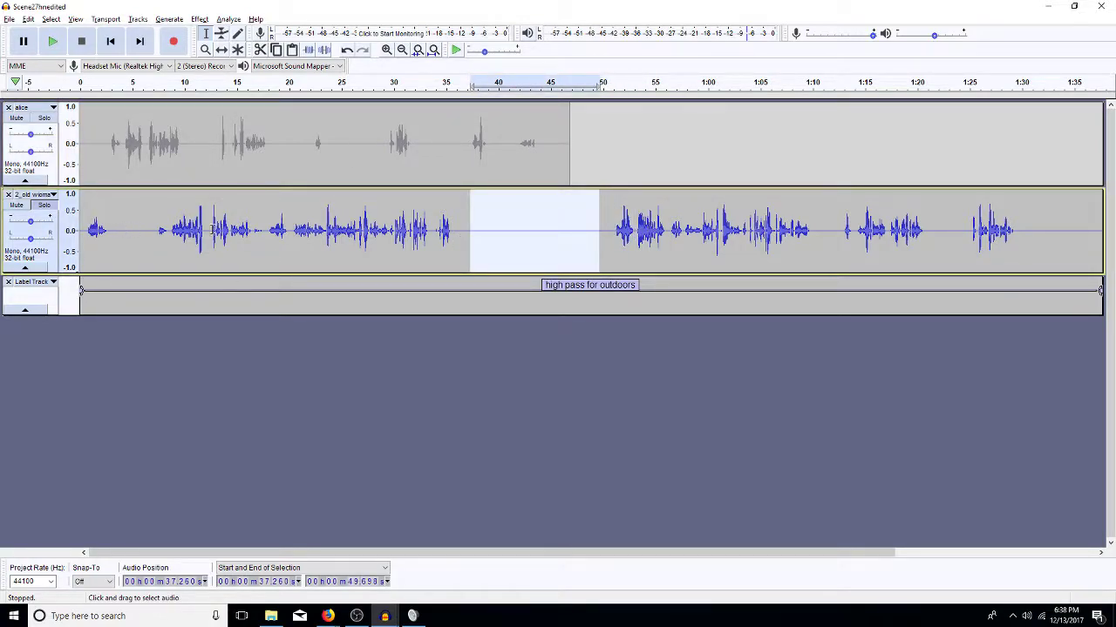
left_click(221, 50)
mouse_move(155, 228)
left_mouse_down()
mouse_move(304, 229)
mouse_move(151, 231)
left_mouse_up()
left_click(206, 33)
key("Home")
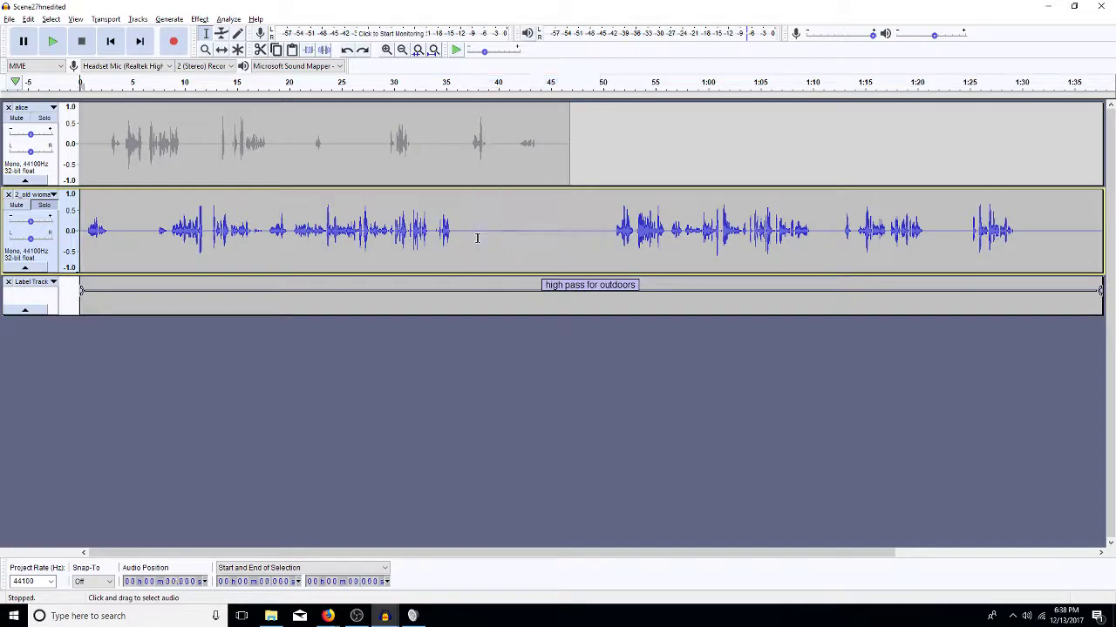
key("ctrl+v")
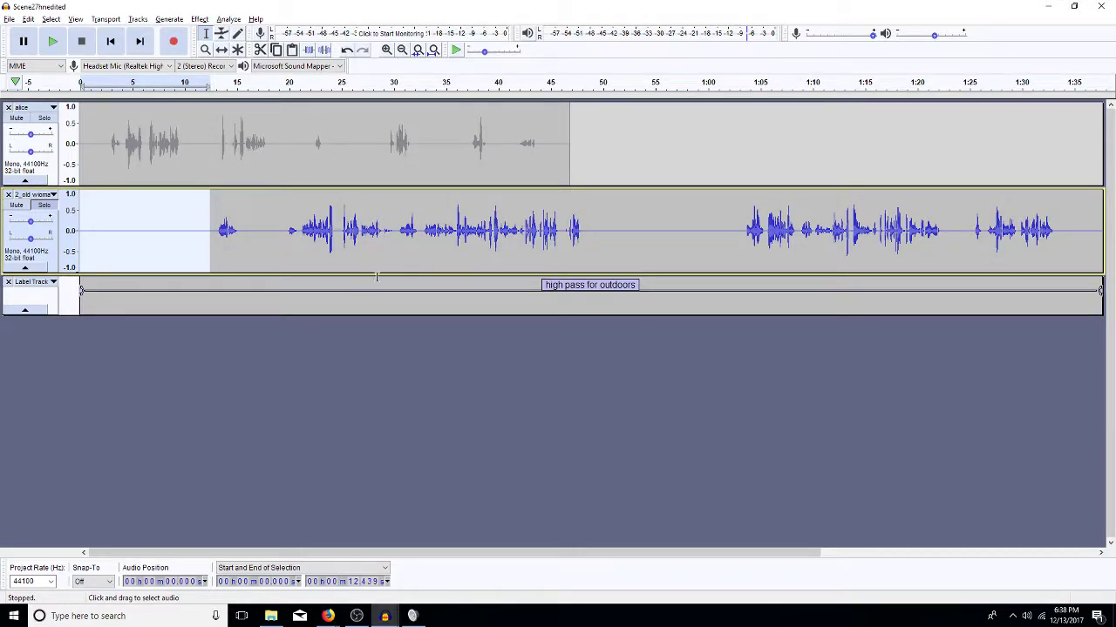
Delete the silence from about 11.2 to 13.1 seconds, just before the old woman's first line
left_click(193, 218)
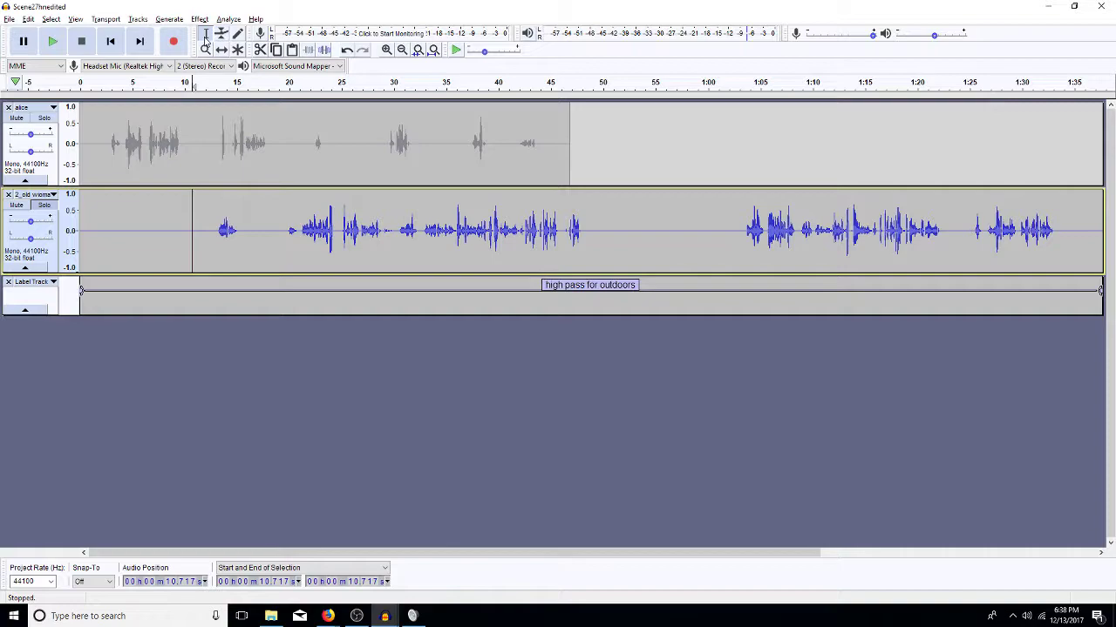
left_click(386, 50)
left_click(386, 49)
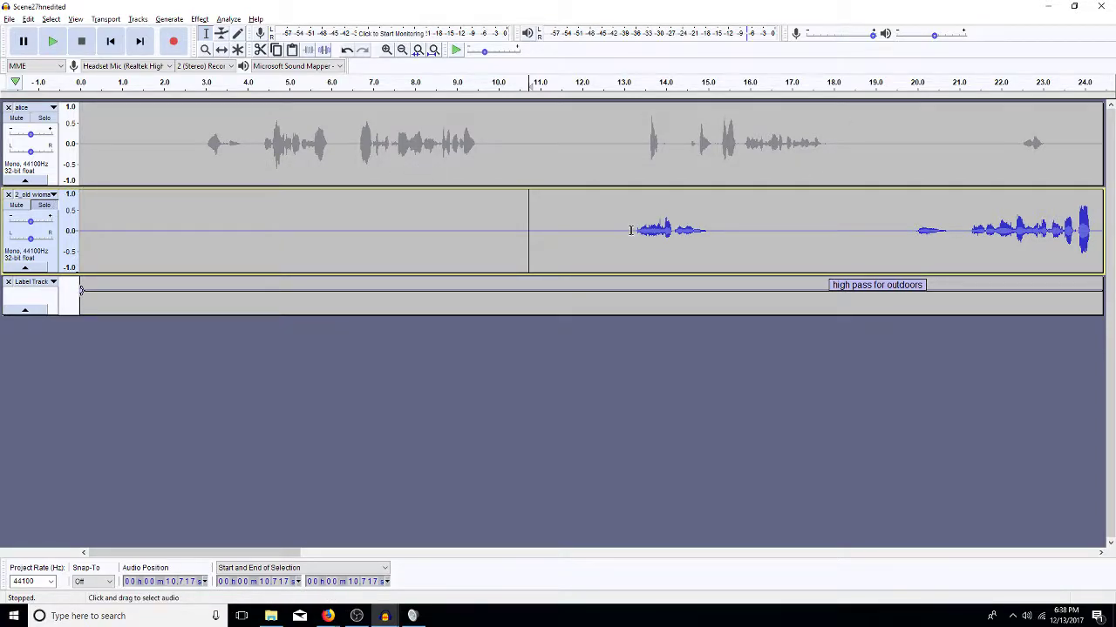
left_click_drag(630, 230, 550, 229)
key("Delete")
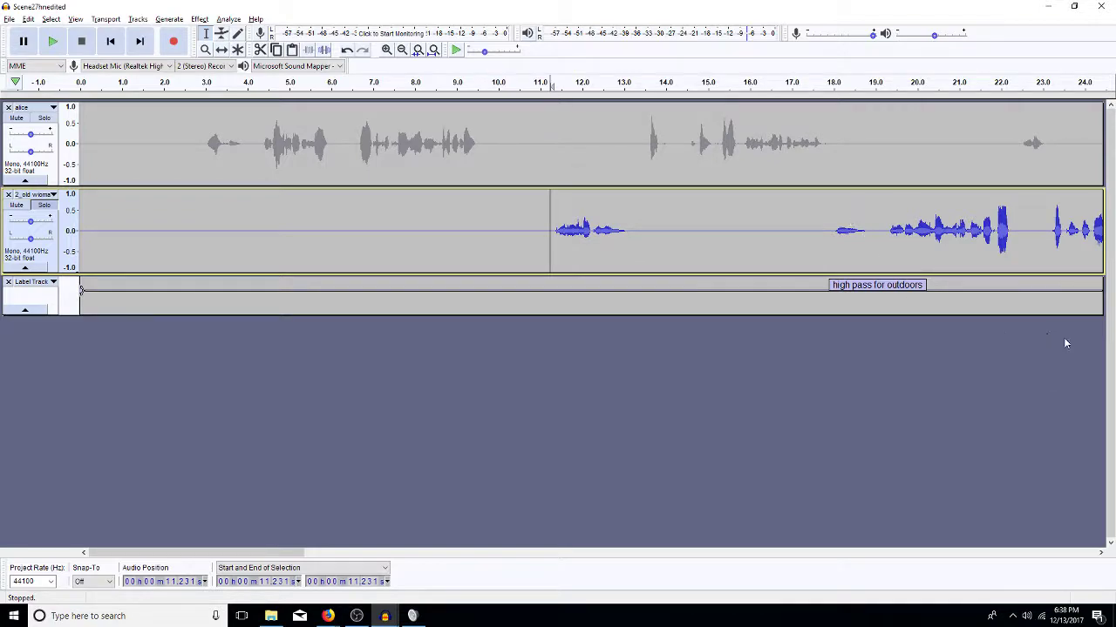
Insert about 4.8 seconds of silence before alice's line at 22.6 seconds, and cut about 0.3 seconds before the old woman's line near 28.5 seconds
left_click_drag(1102, 555, 1102, 555)
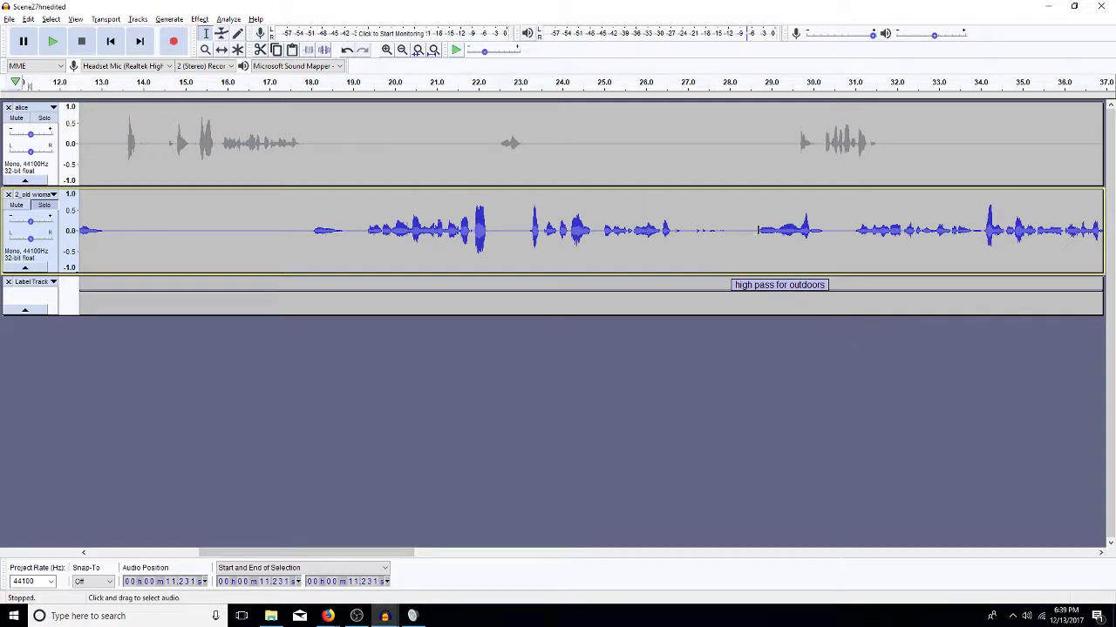
left_click_drag(757, 230, 680, 249)
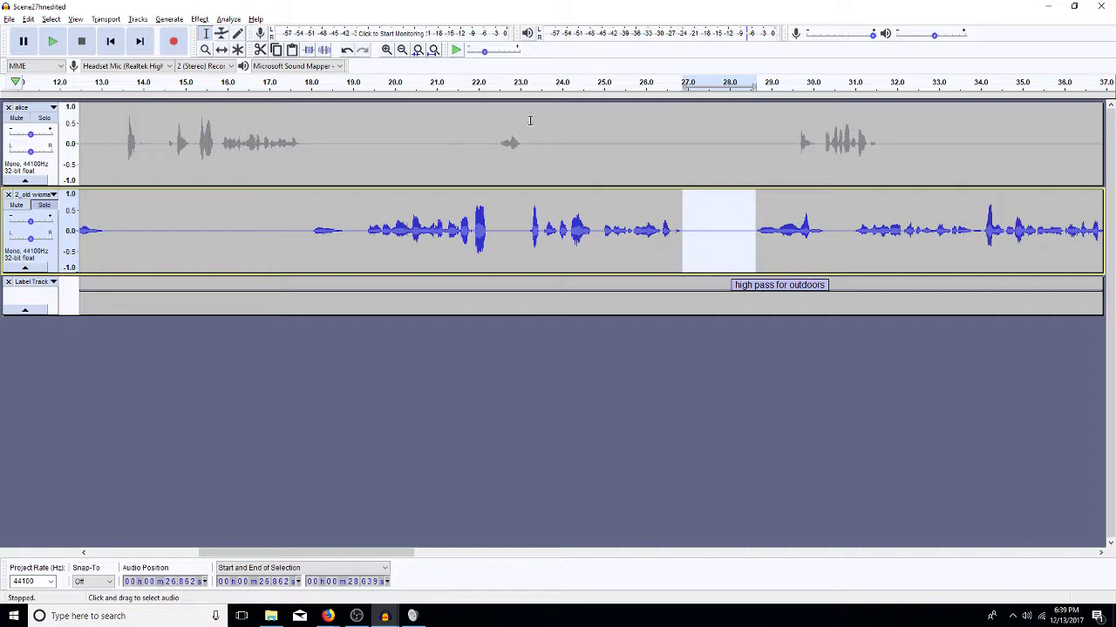
left_click(436, 142)
left_click_drag(427, 142, 701, 143)
key("Delete")
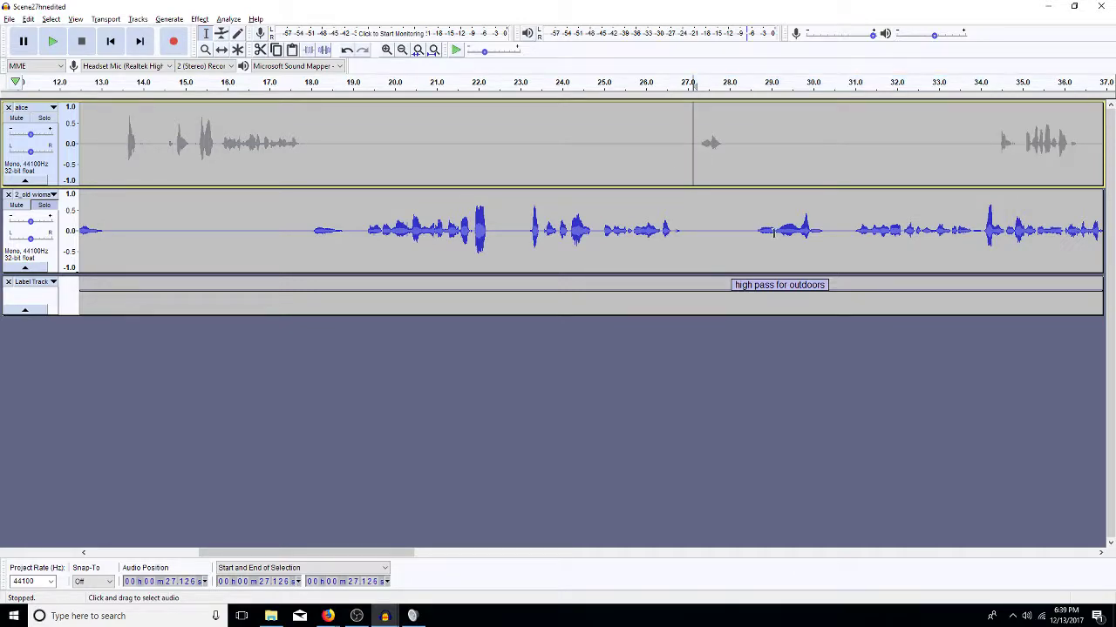
left_click_drag(750, 234, 737, 238)
key("Delete")
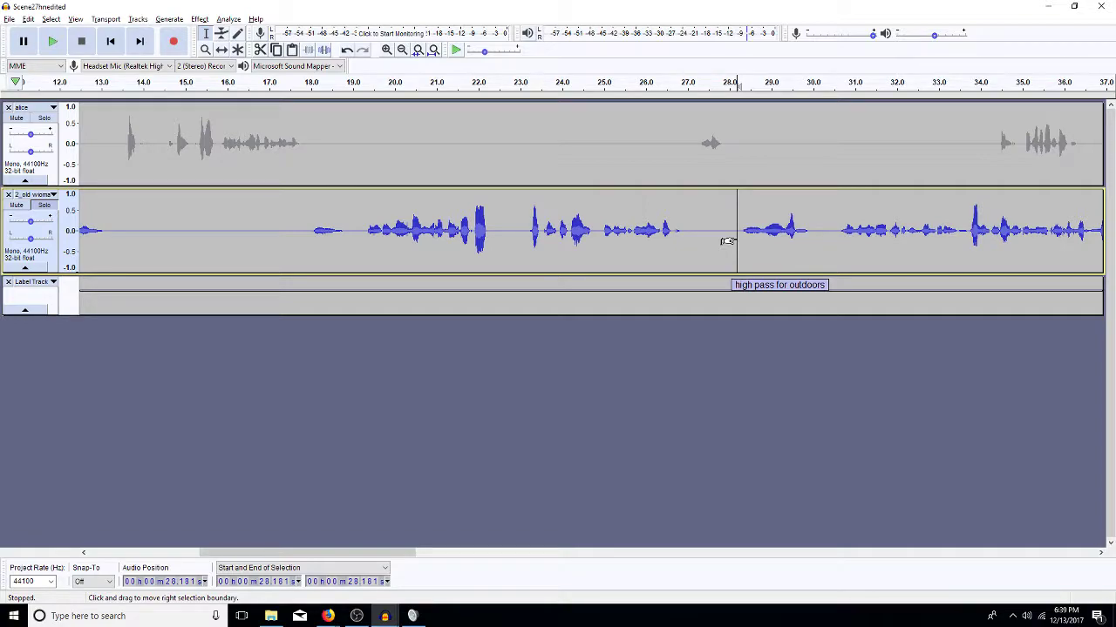
Paste the copied silence into the alice track at about 32.6 seconds
left_click(923, 137)
key("shift+End")
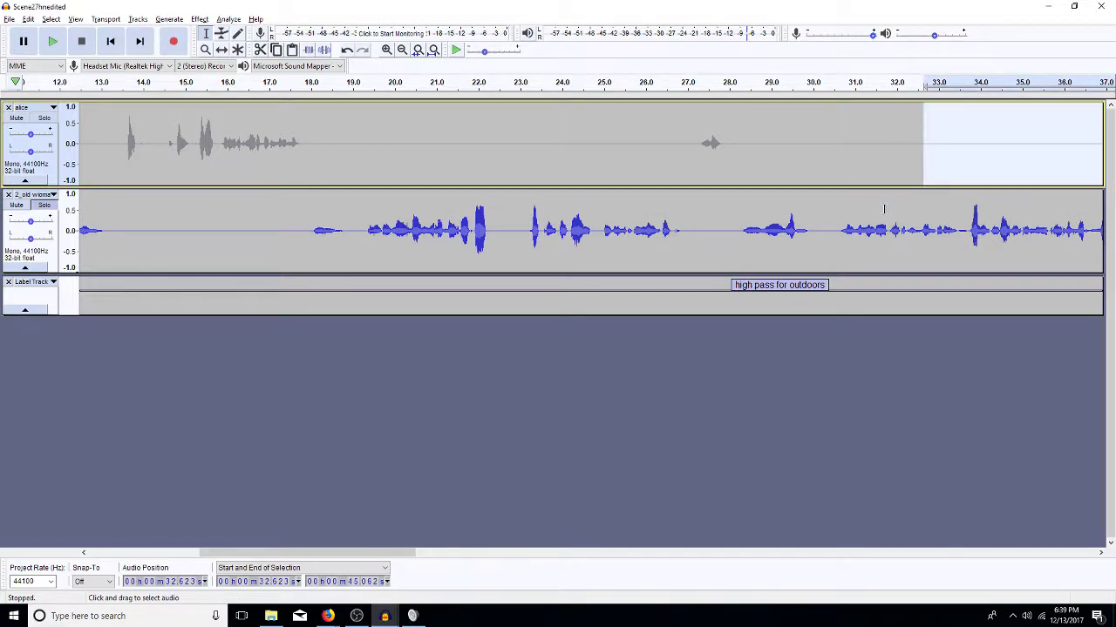
key("End")
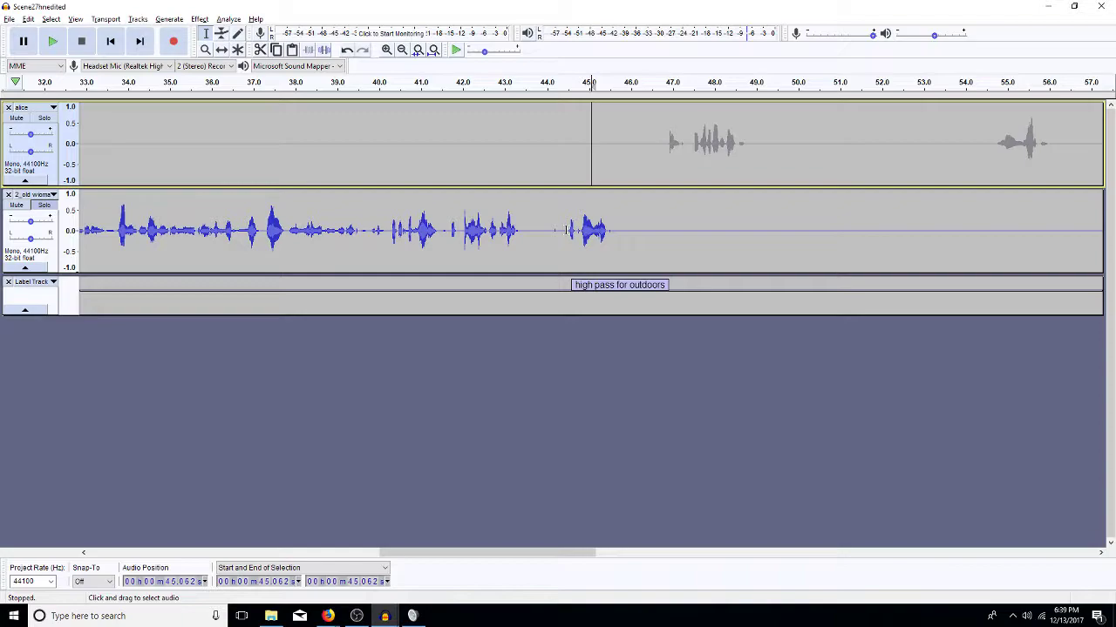
Delete the old woman track's silence from about 48.9 seconds to 1:01.4, and paste the copied silence into the alice track at about 50.7 seconds
left_click(1100, 552)
left_click(1101, 553)
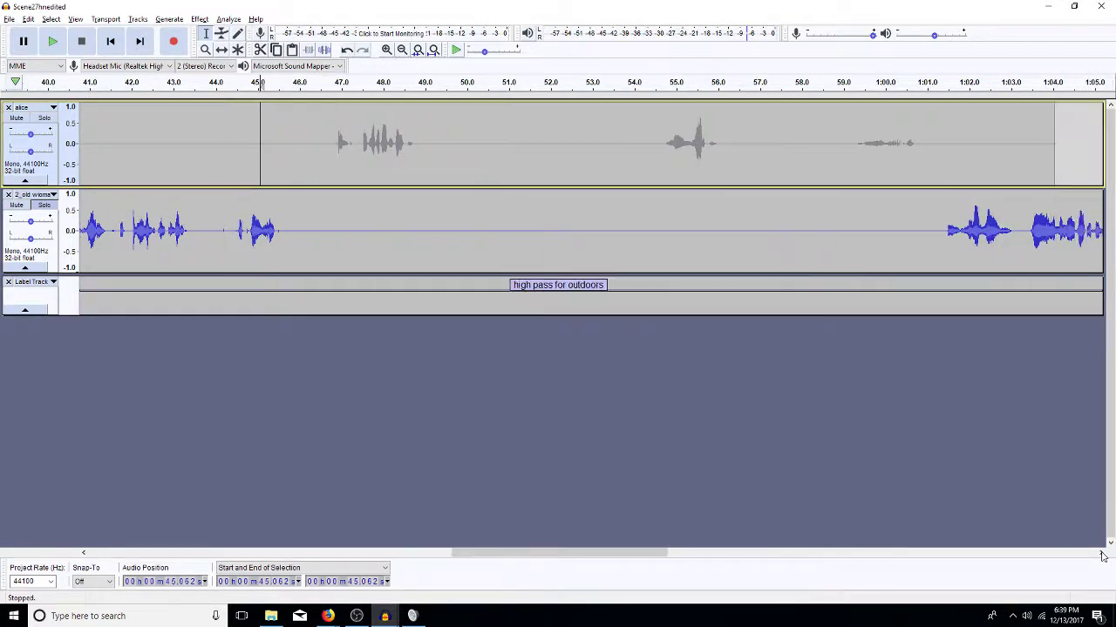
left_click_drag(932, 225, 409, 248)
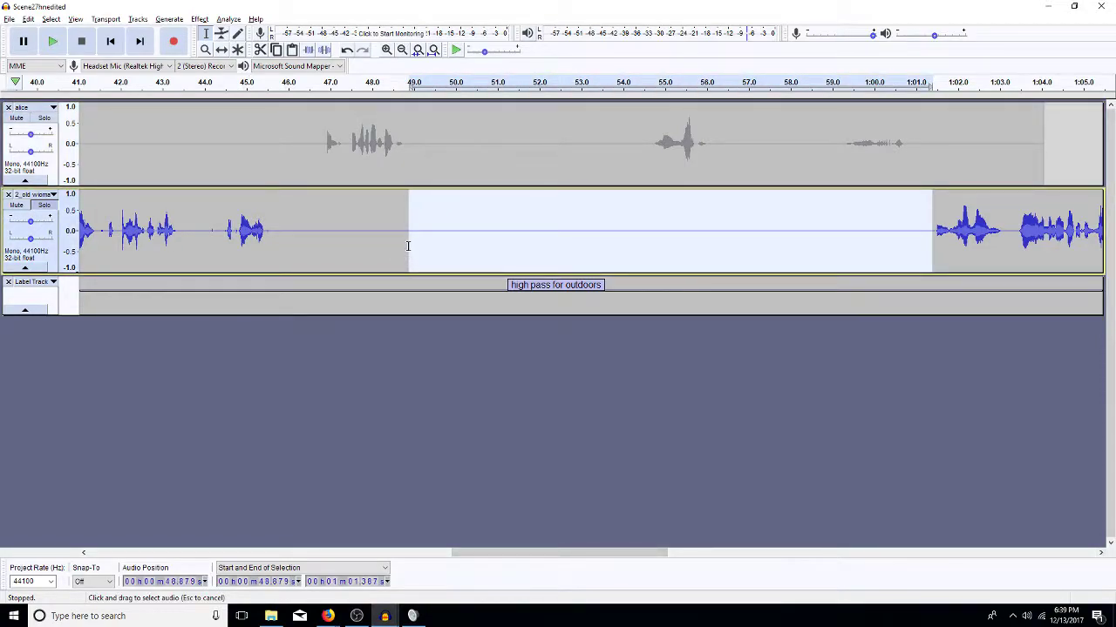
left_click(408, 247)
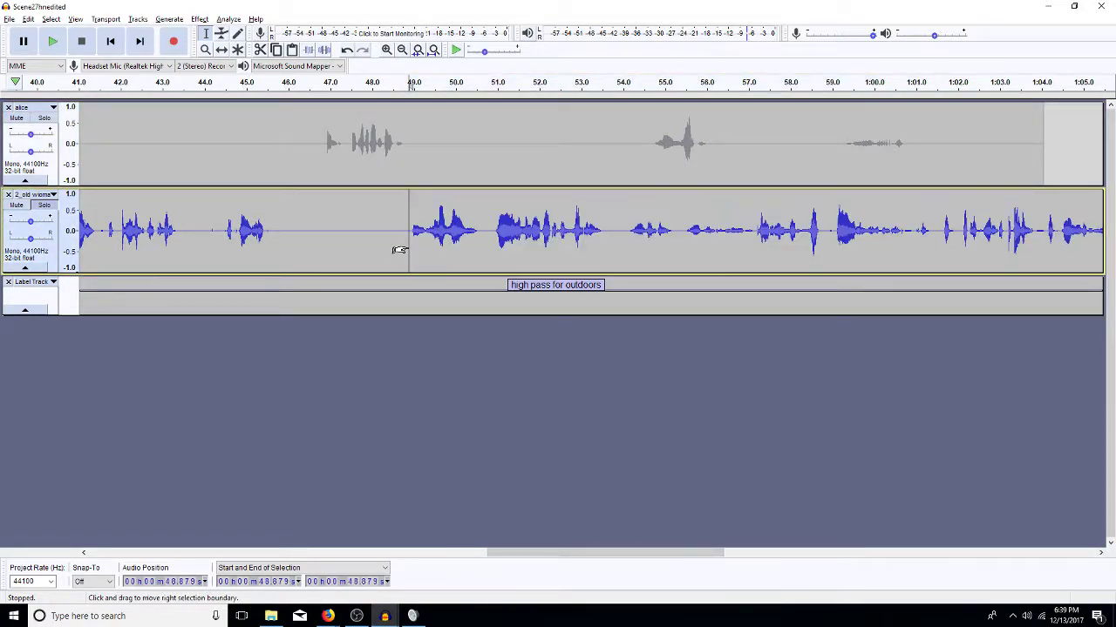
left_click(484, 167)
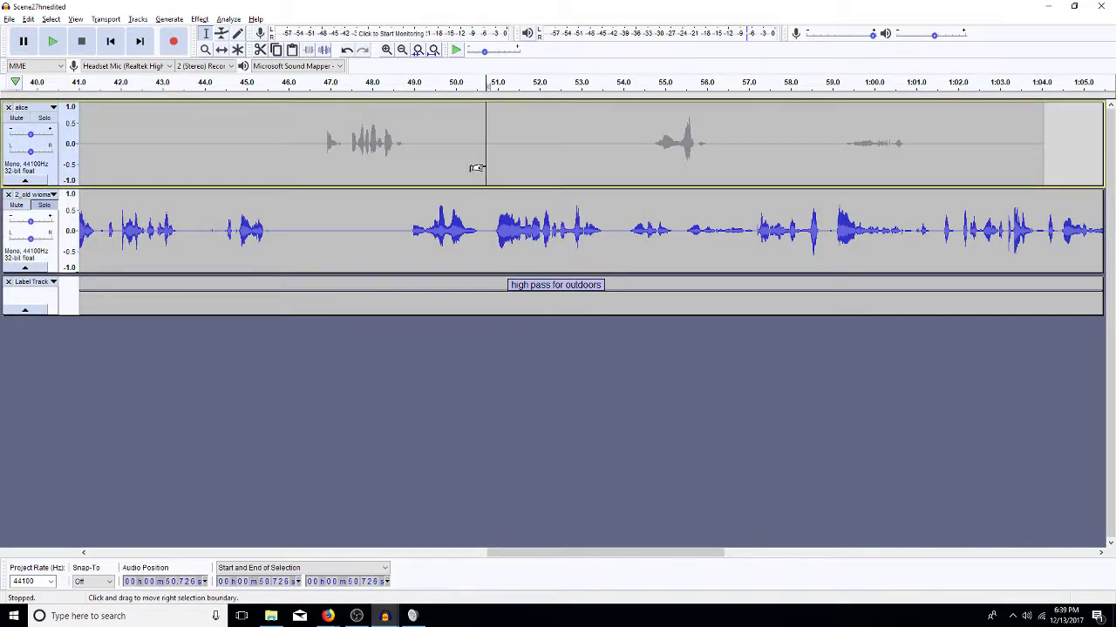
key("ctrl+y")
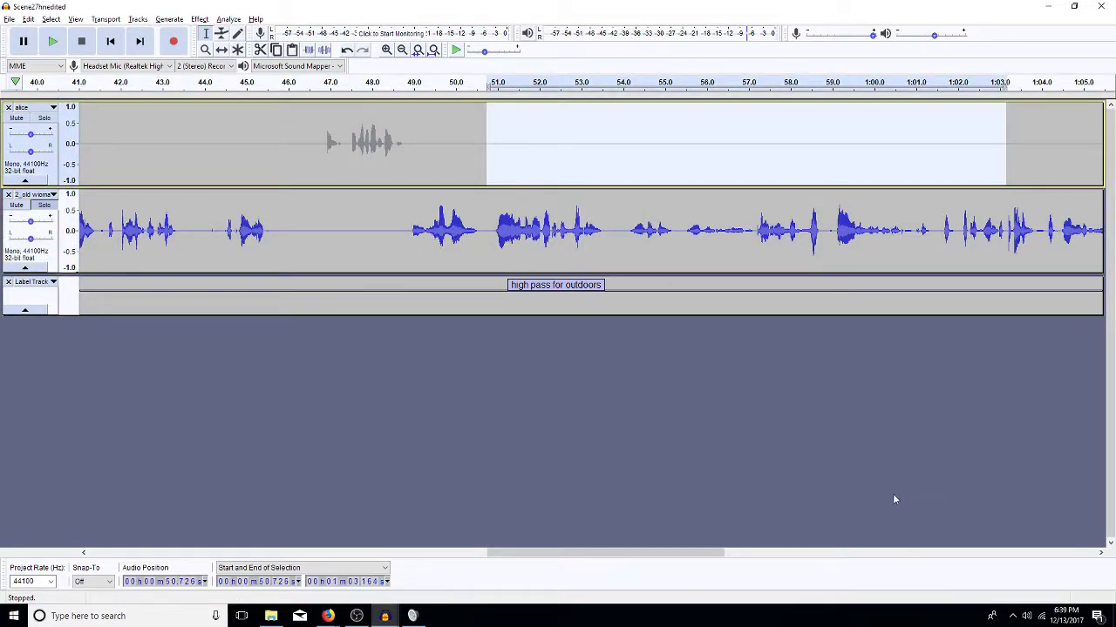
Listen to the old woman track from about 1:10.6 and view more of the timeline
left_click(880, 553)
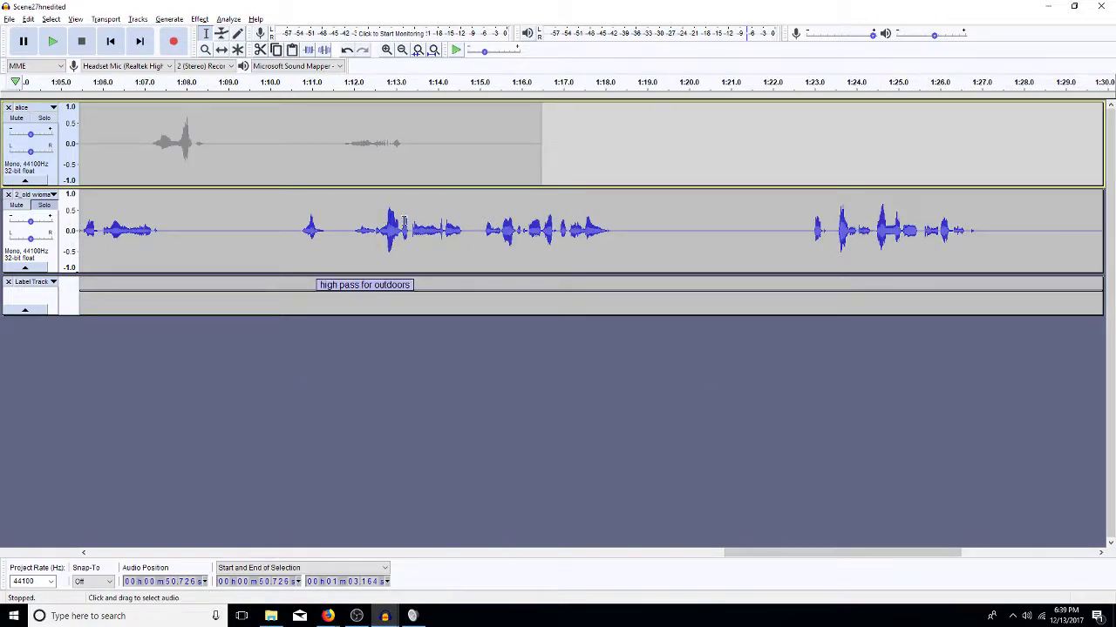
left_click(296, 237)
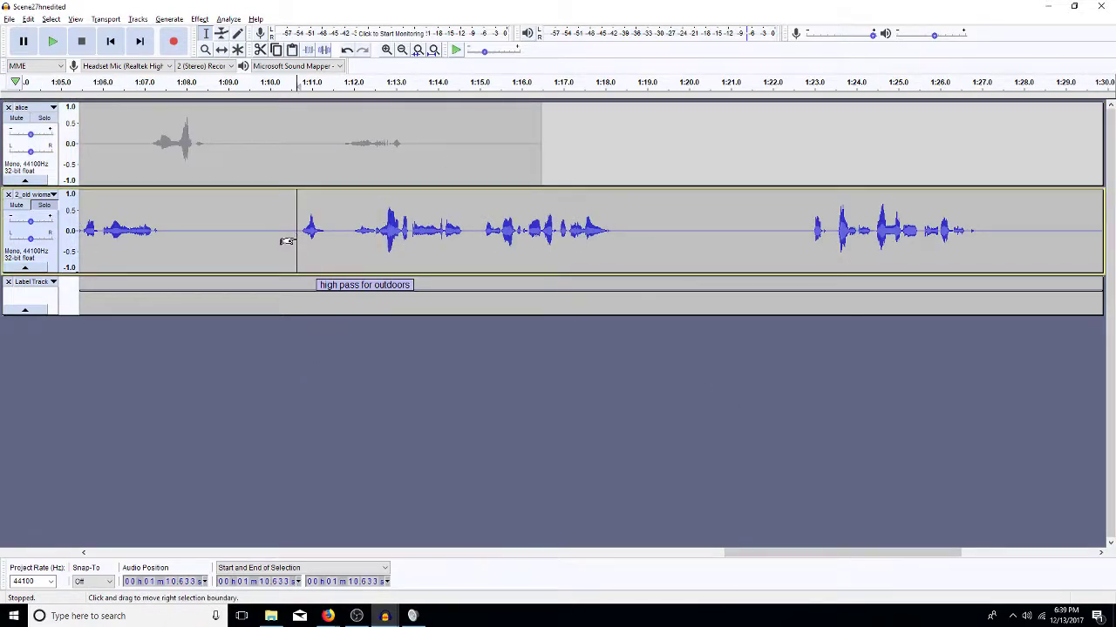
key("space")
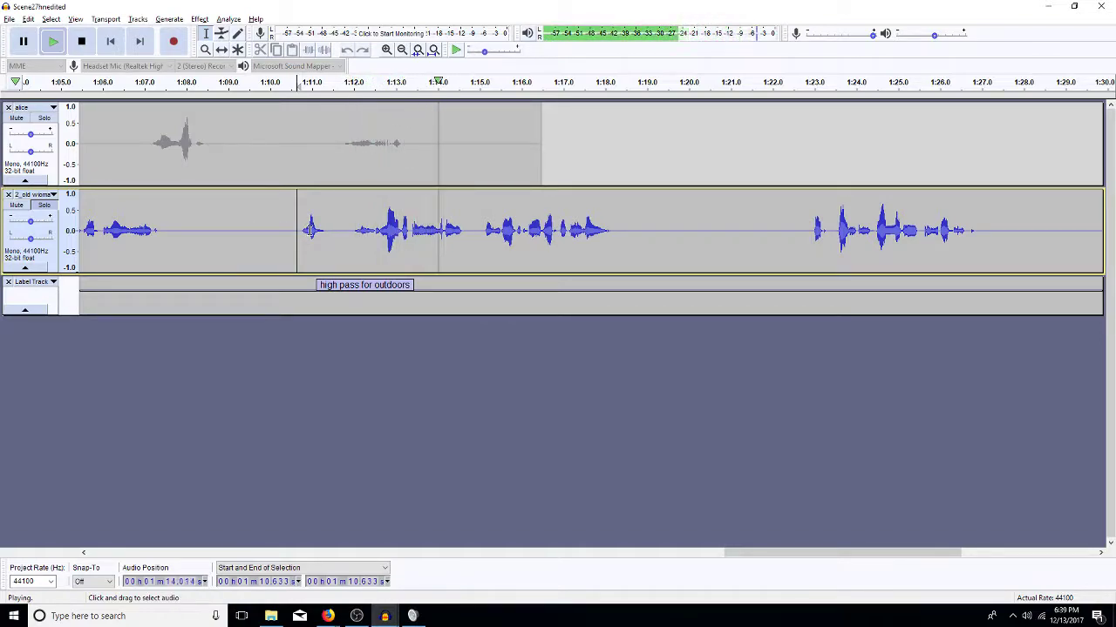
key("space")
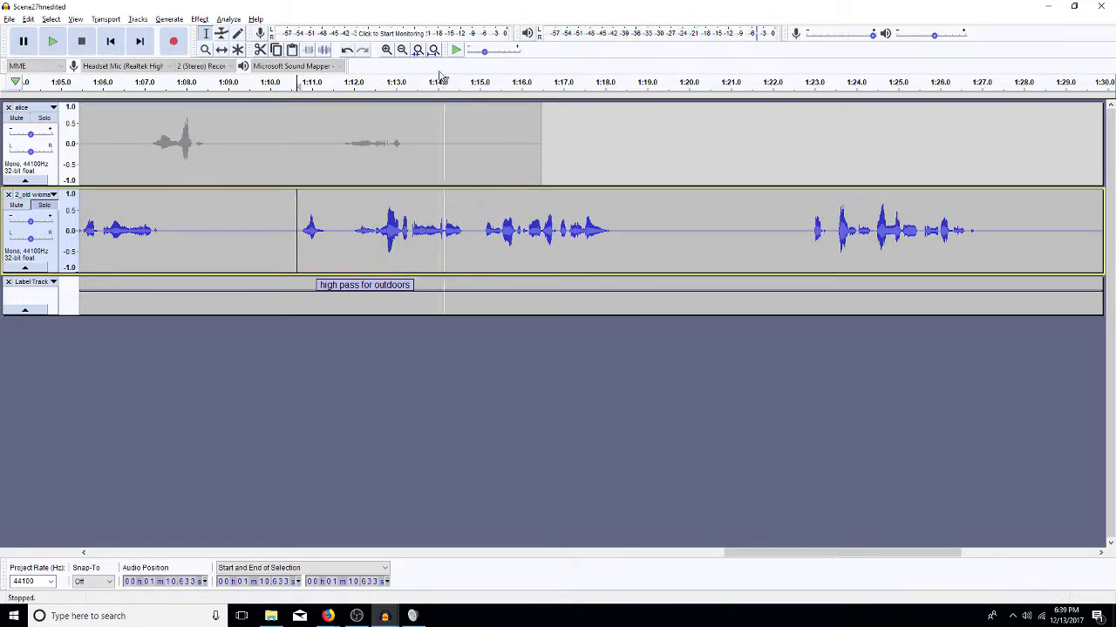
left_click(401, 50)
left_click(401, 50)
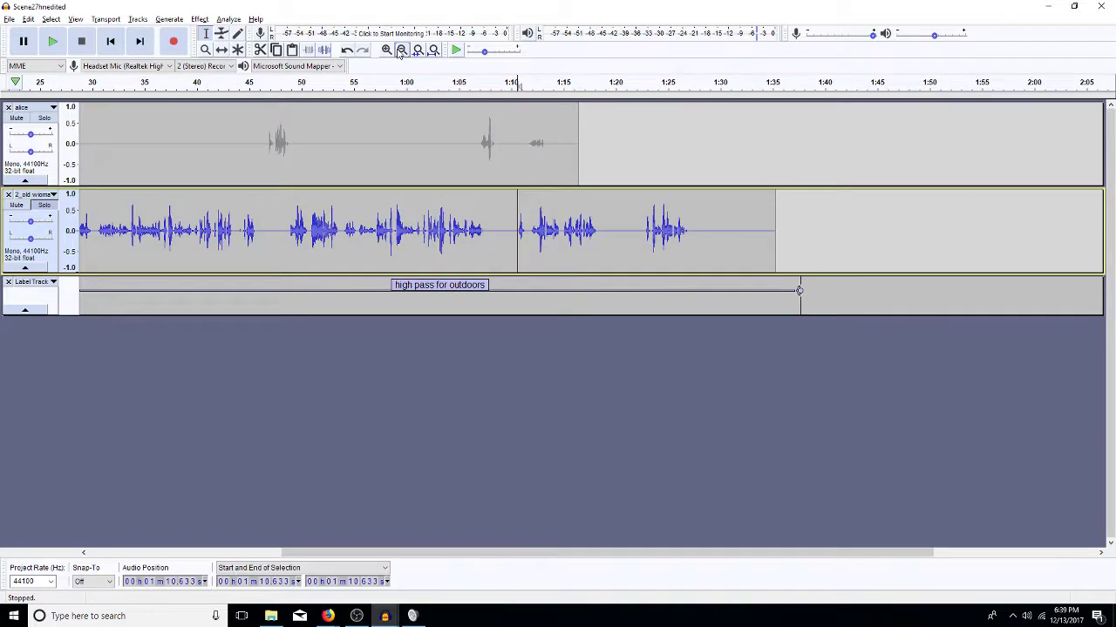
Listen to the old woman track from about 1:01.2, 44.5, 37.0 and 48.8 seconds to compare the takes
left_click(419, 242)
key("space")
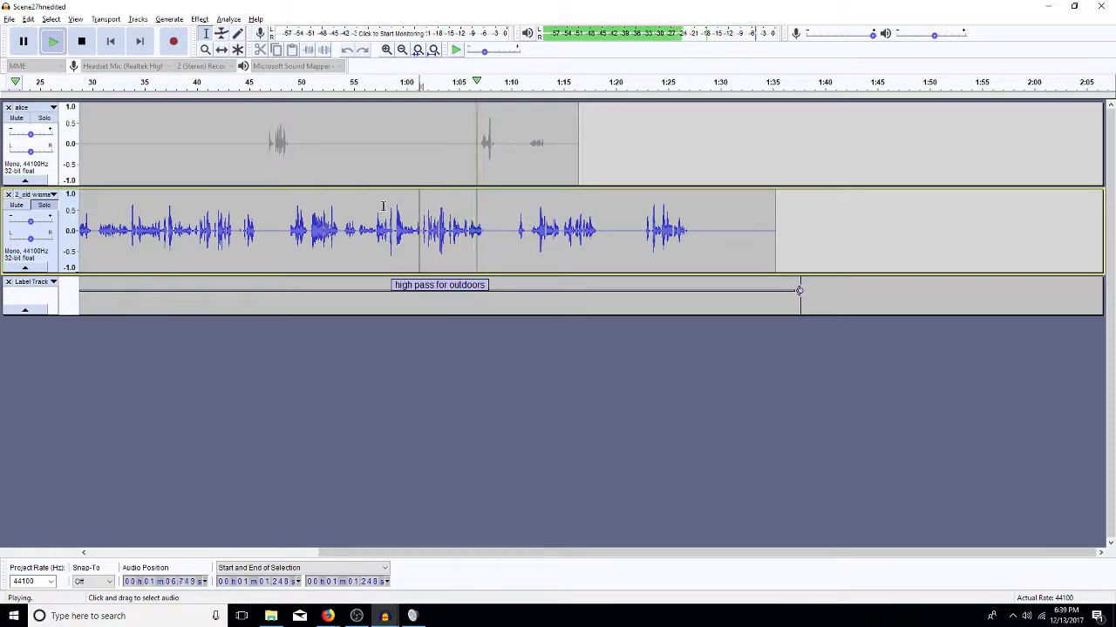
left_click(245, 229)
key("space")
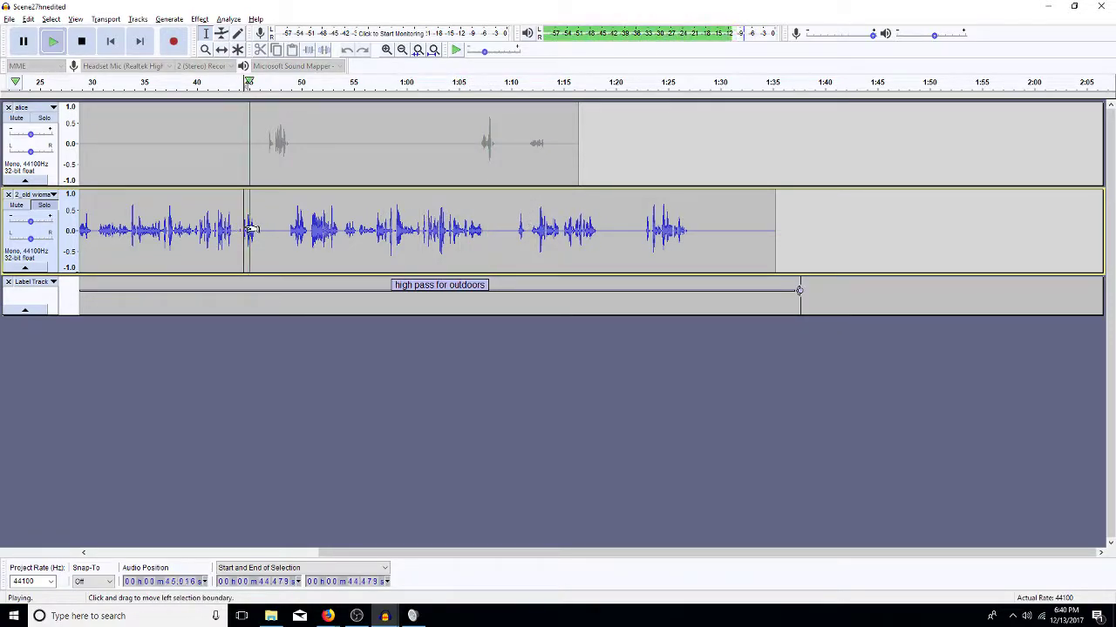
left_click(166, 230)
key("space")
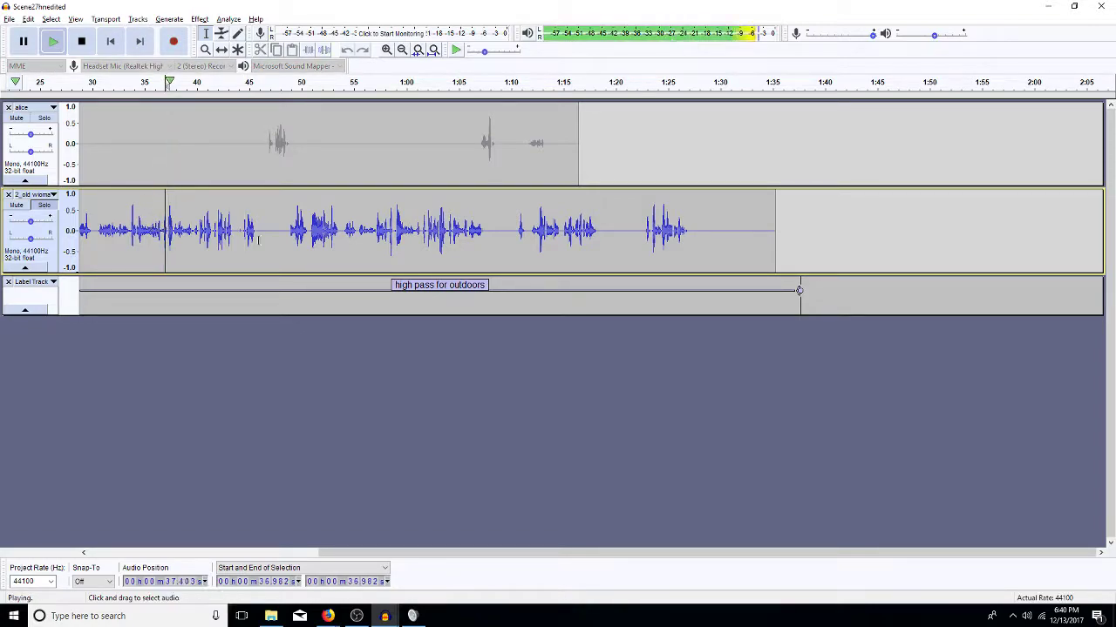
left_click(83, 552)
left_click(84, 552)
key("space")
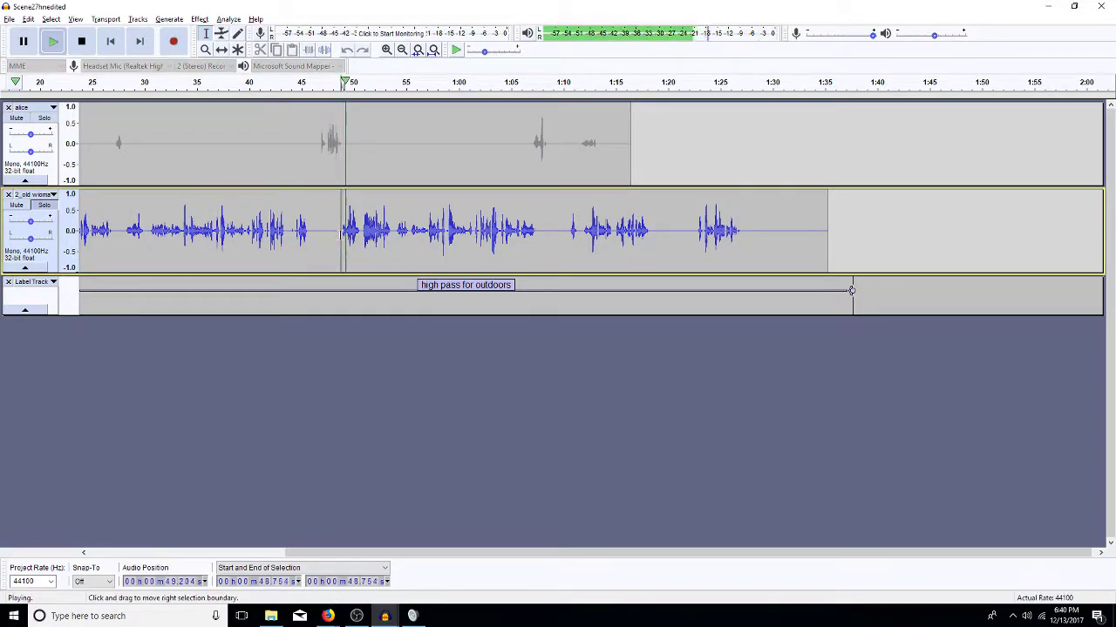
Listen to the old woman track's section from about 28.2 to 48.8 seconds, and to the retake from about 50.7 and 53.9 seconds
key("space")
left_click_drag(341, 235, 116, 241)
key("space")
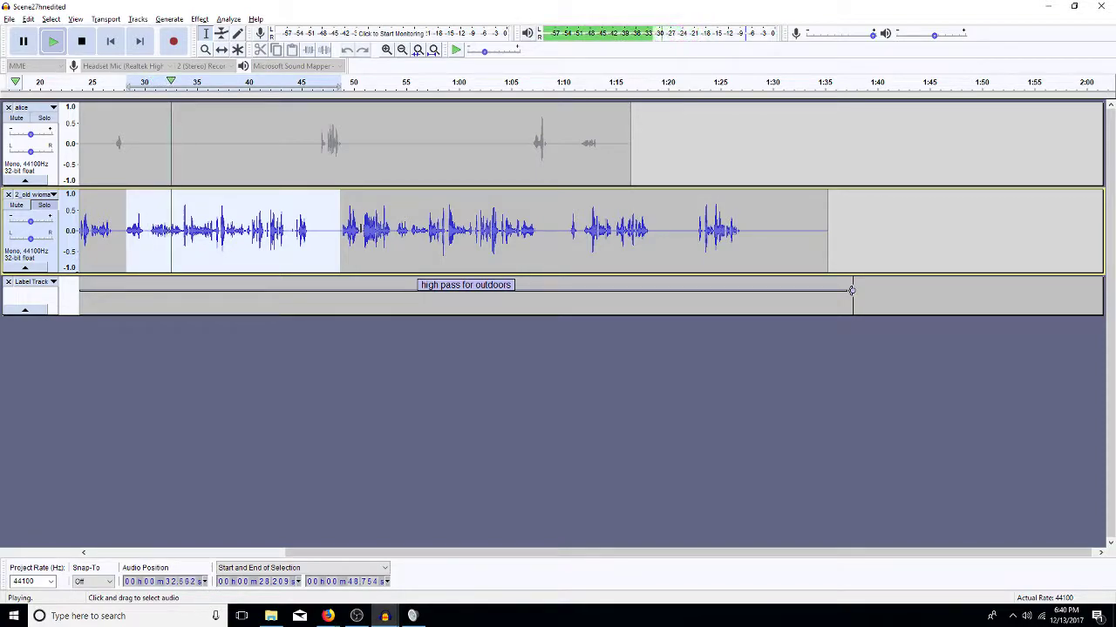
left_click(361, 230)
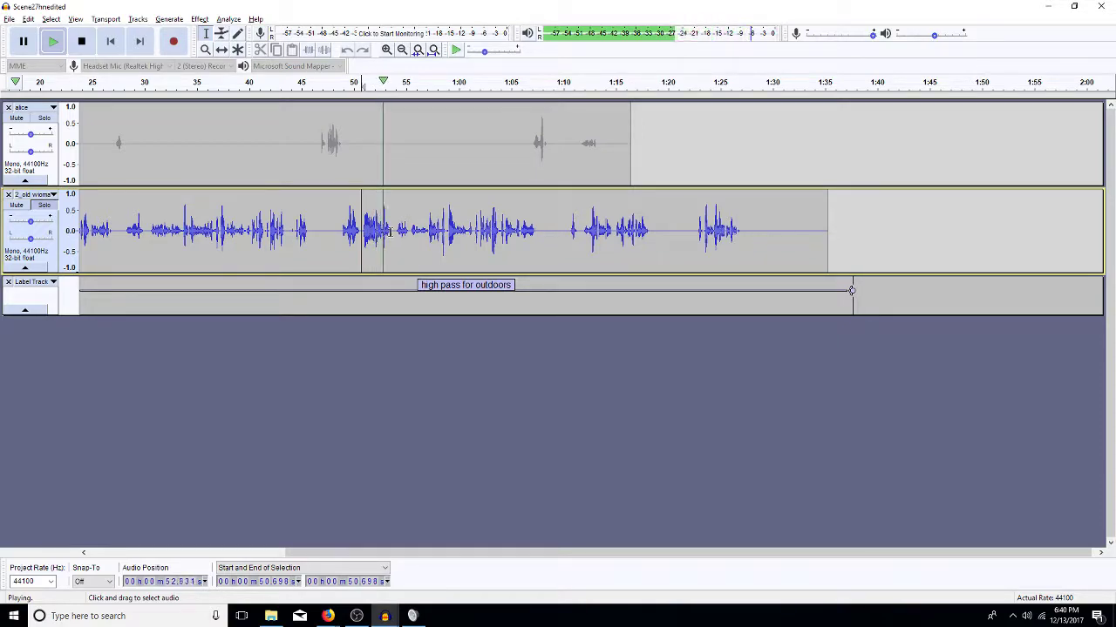
left_click(393, 234)
key("space")
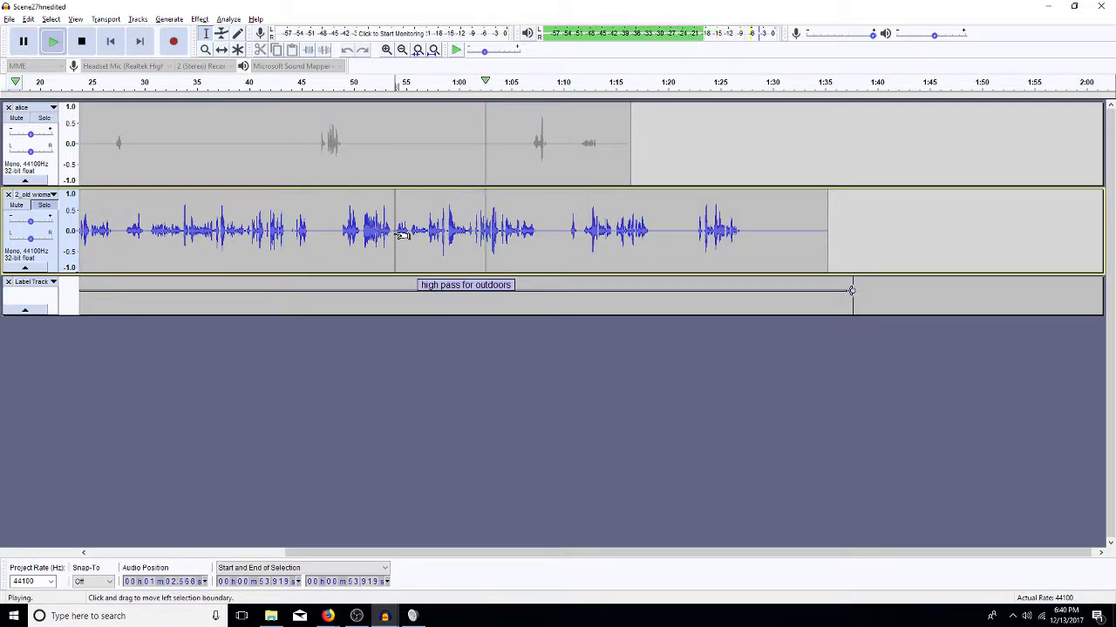
left_click(247, 231)
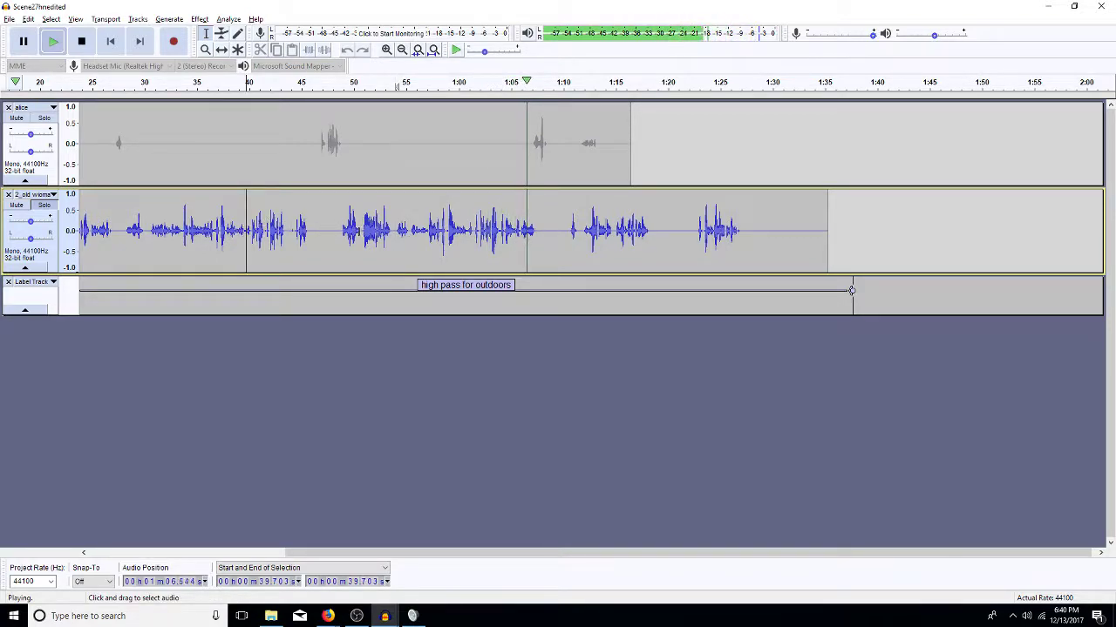
key("space")
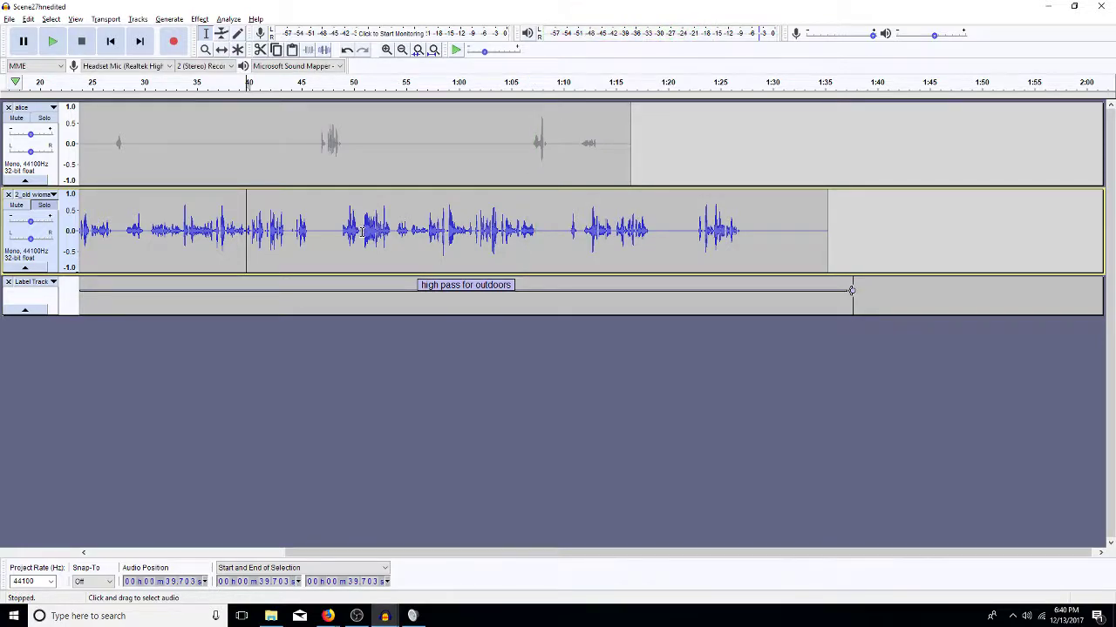
Listen to the old woman track from about 30.6 seconds and delete its audio from about 33.6 to 53.7 seconds
left_click(151, 235)
key("space")
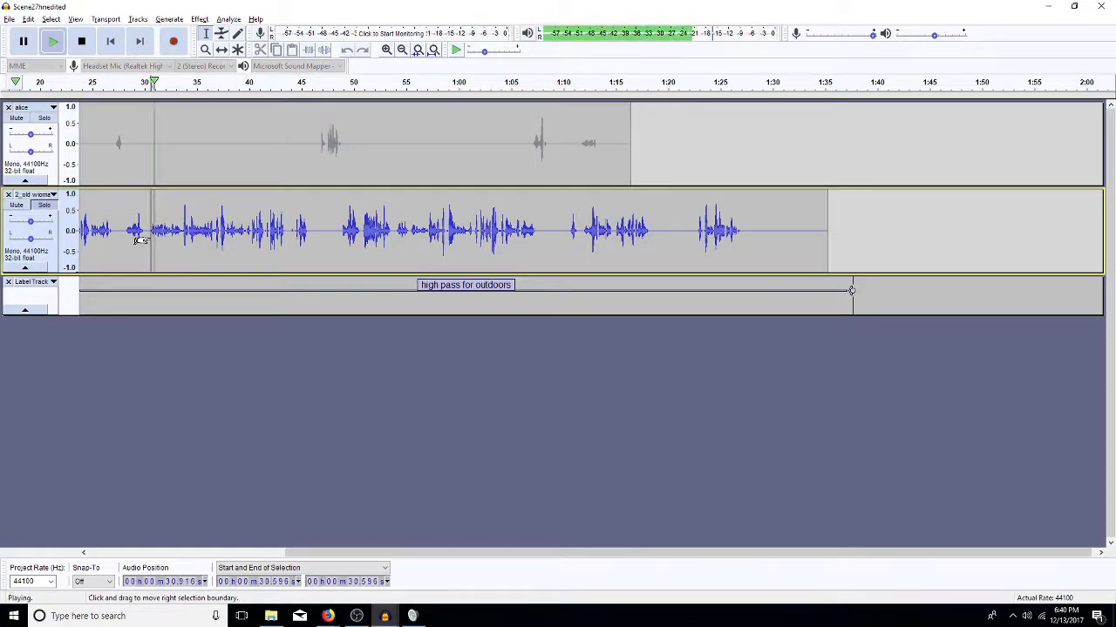
left_click(392, 234)
left_click_drag(384, 233, 189, 250)
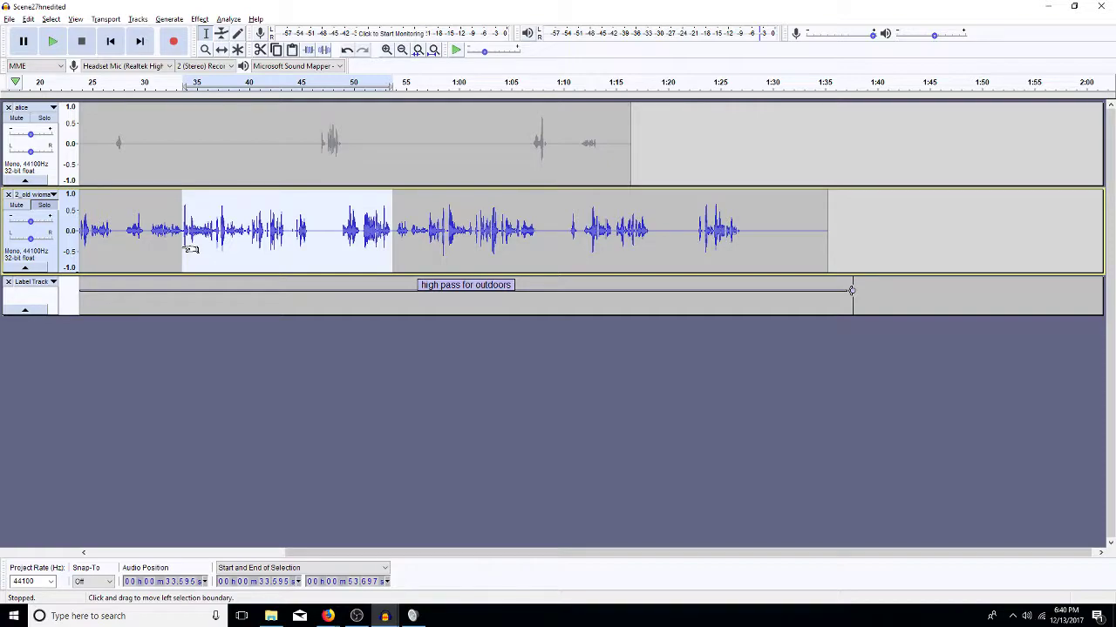
key("Delete")
Check the old woman track around the cut near 33.6 seconds, including the short gap from about 33.4 to 33.8 seconds
left_click(164, 245)
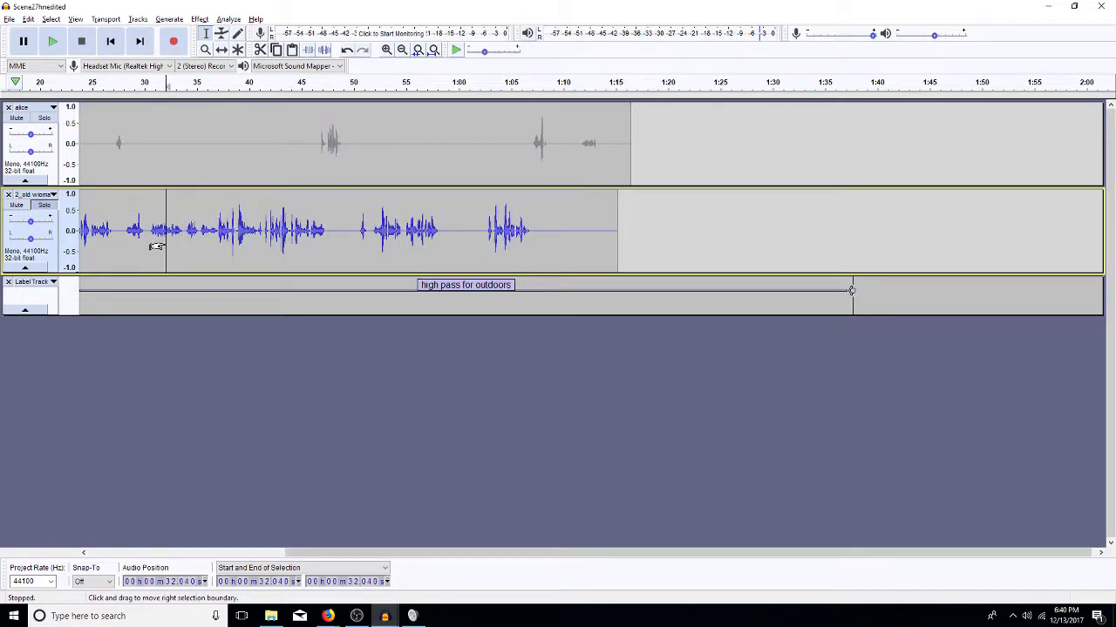
key("space")
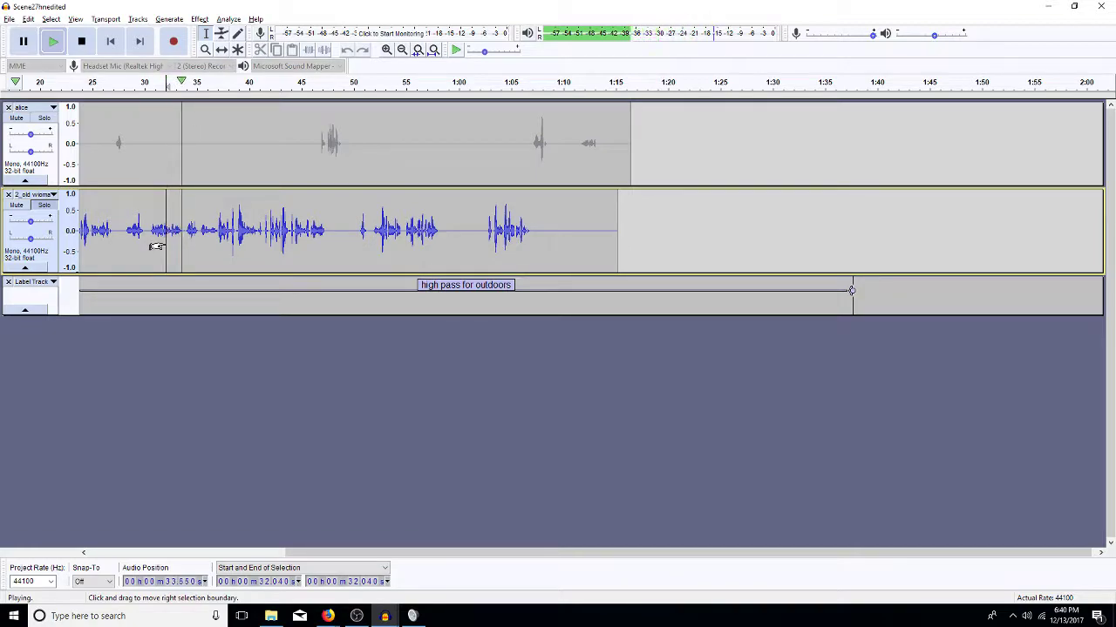
left_click(186, 238)
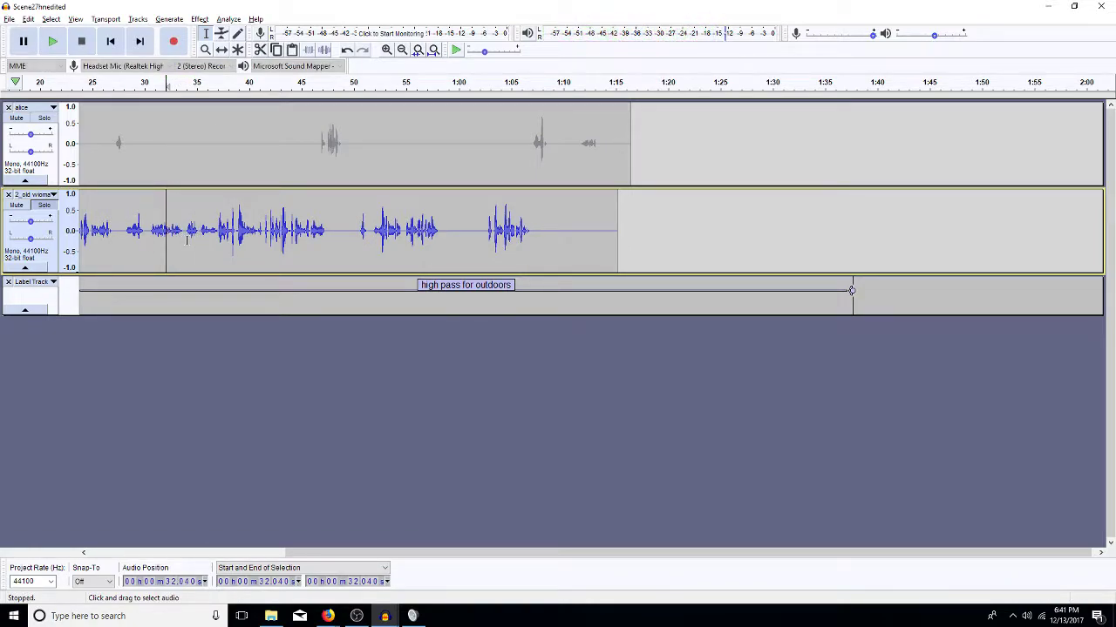
left_click(386, 50)
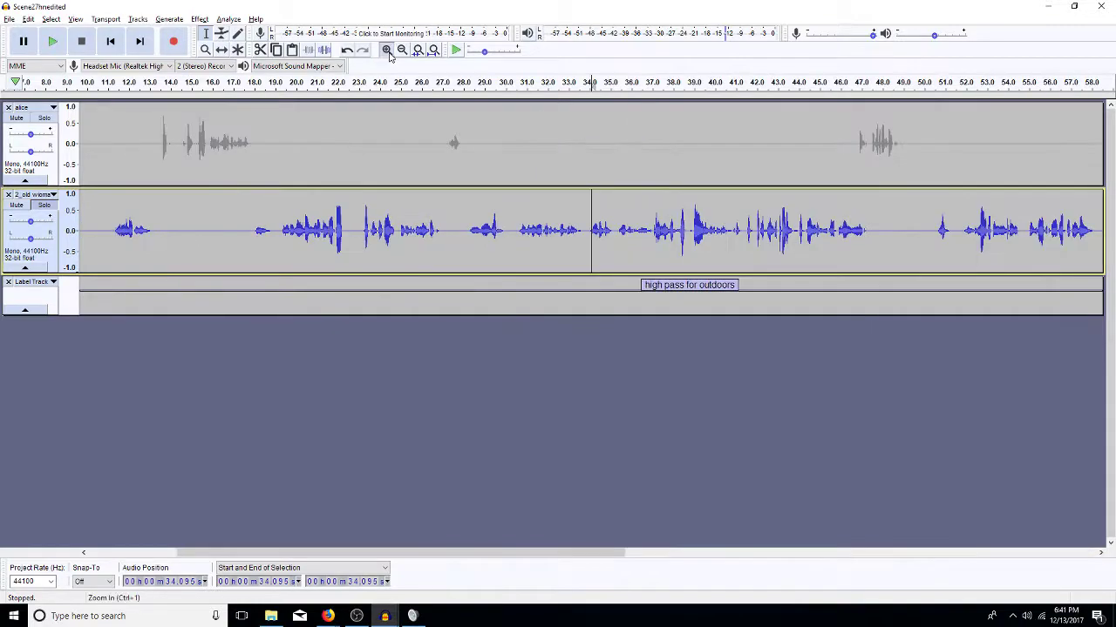
left_click(386, 50)
left_click_drag(536, 233, 565, 240)
key("space")
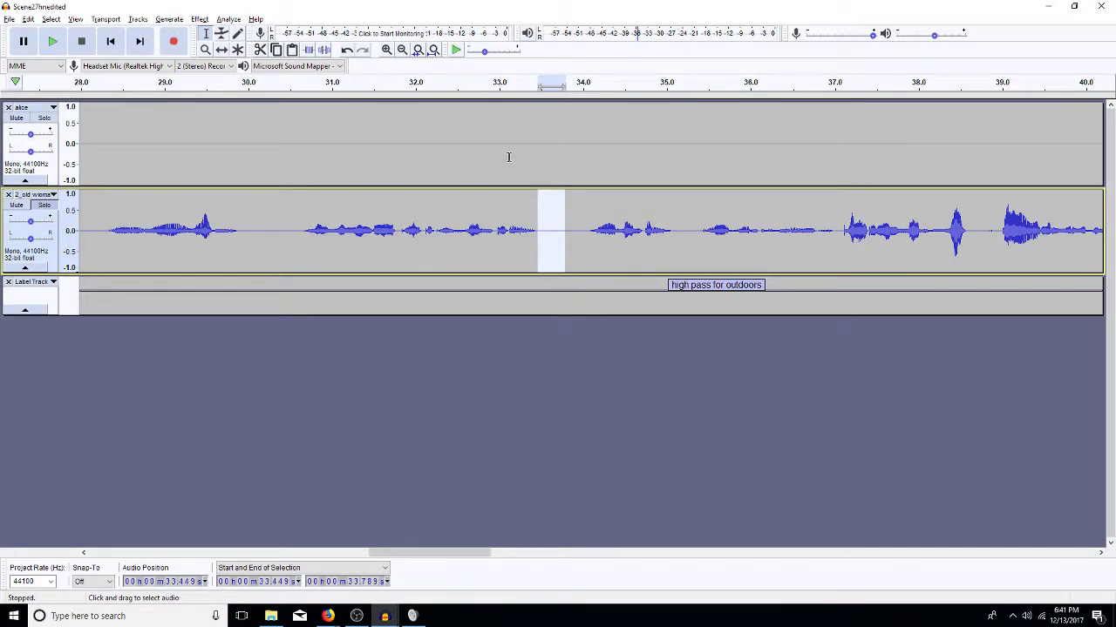
Play the old woman's edited speech from about 28.2 seconds through to its end near 47 seconds
left_click(402, 49)
left_click(401, 50)
left_click(402, 49)
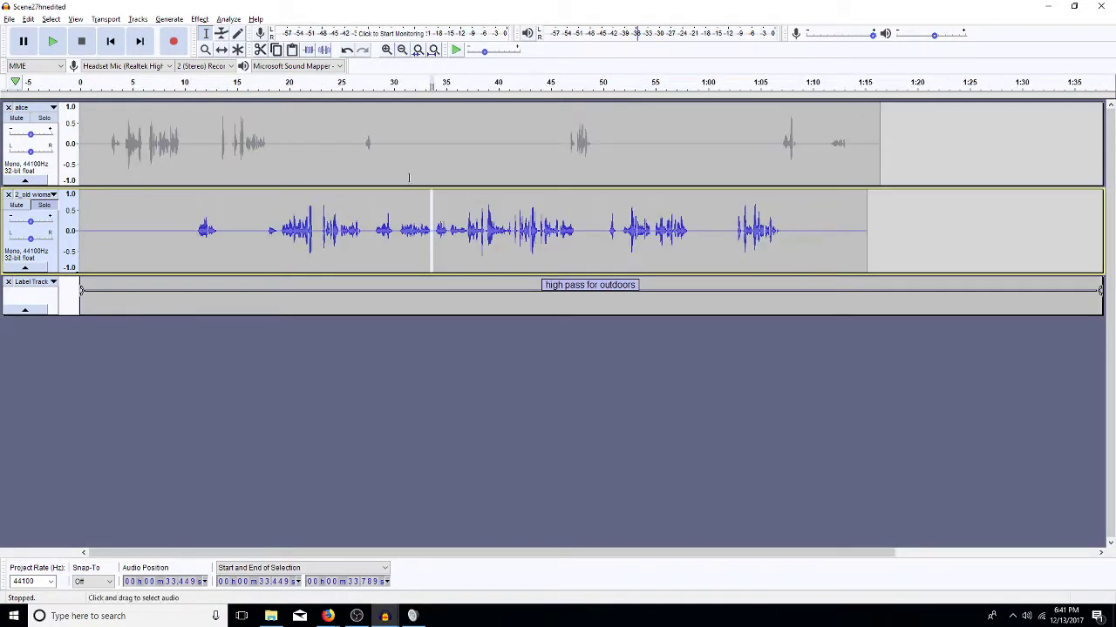
left_click(374, 231)
key("space")
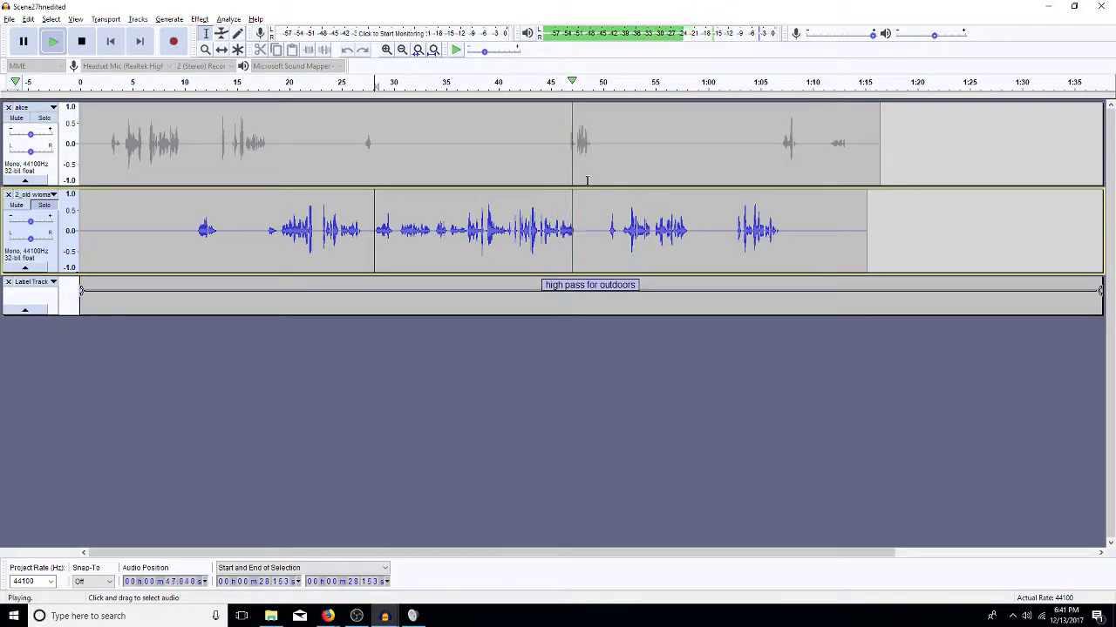
key("space")
Paste the copied silence into the alice track at about 43.8 seconds, and delete its excess from about 45.0 to 56.3 seconds
left_click(537, 155)
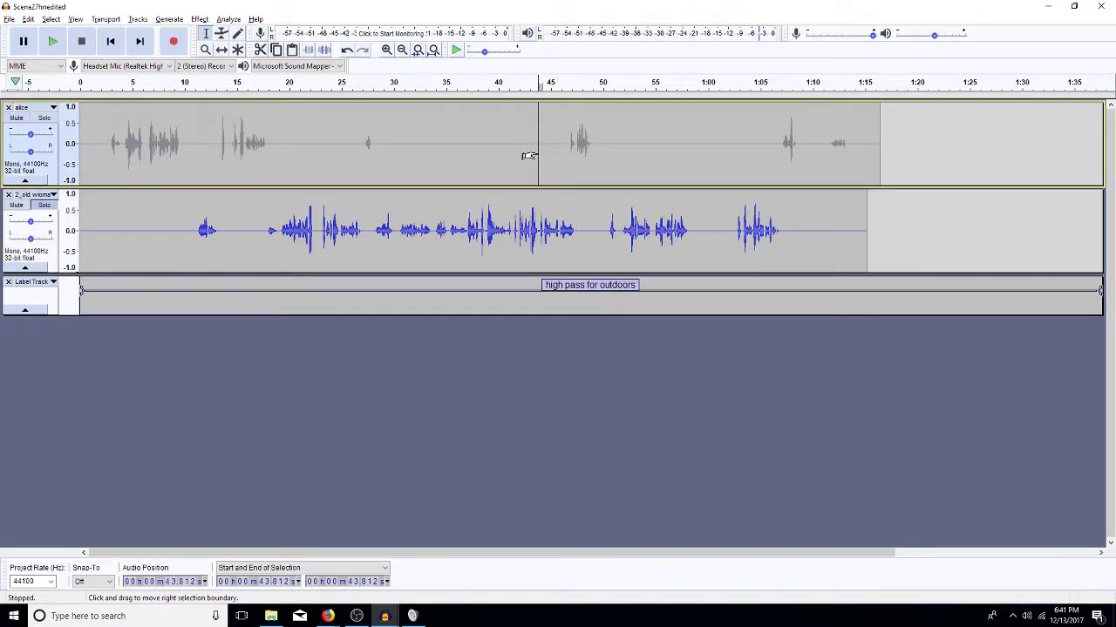
key("ctrl+v")
left_click_drag(540, 155, 550, 154)
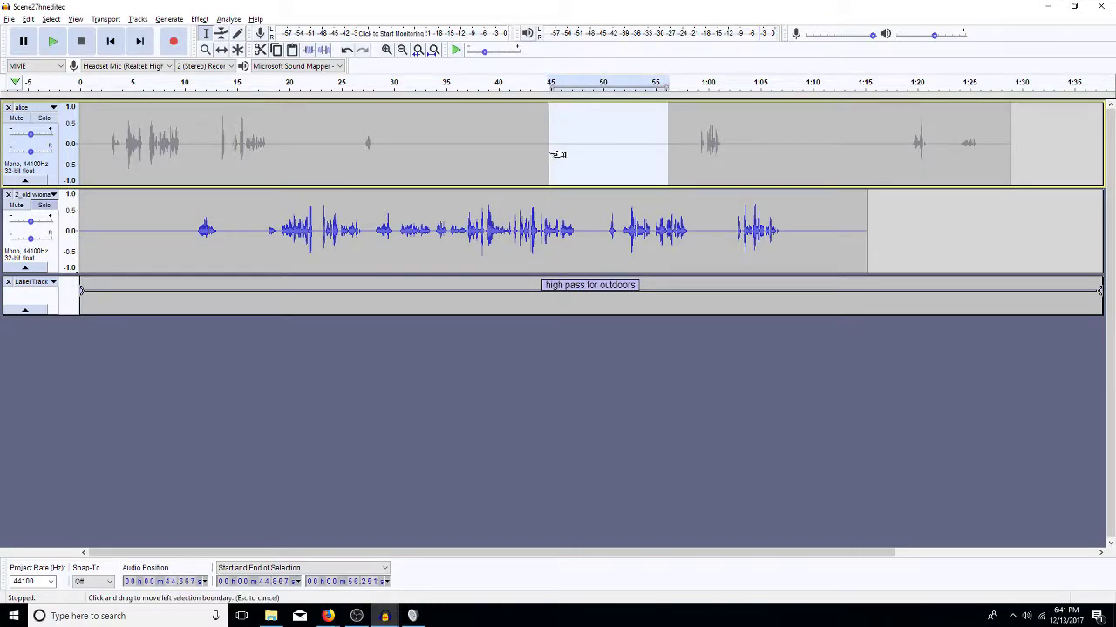
key("Delete")
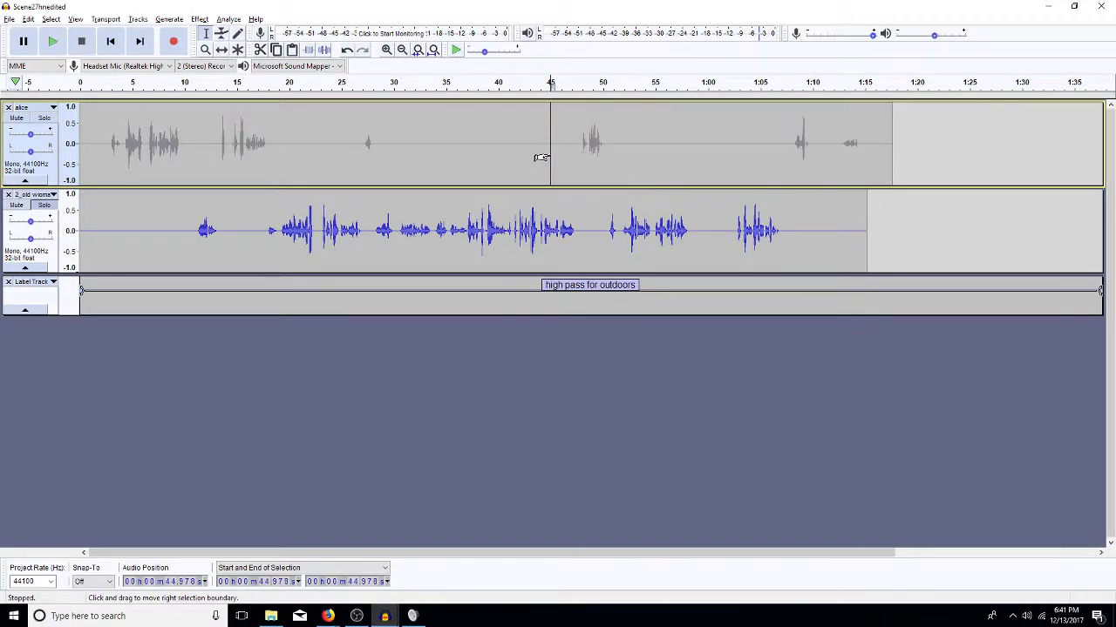
Listen to the old woman track from about 50.2 seconds, and delete the alice track's silence from about 58.8 seconds to 1:07.8
left_click(605, 224)
key("space")
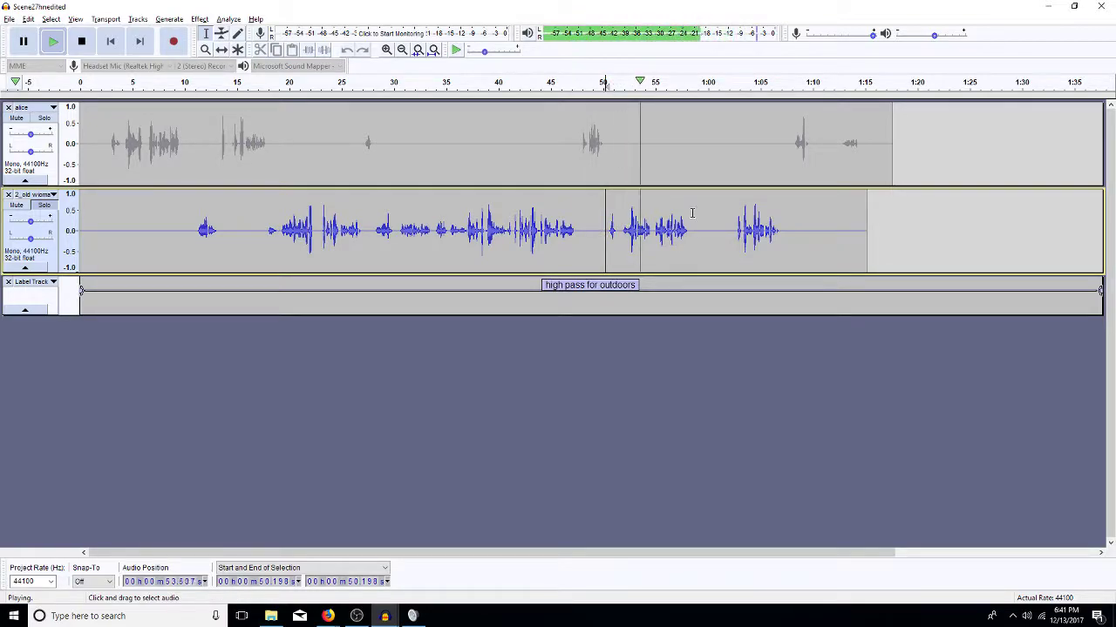
key("space")
left_click(790, 145)
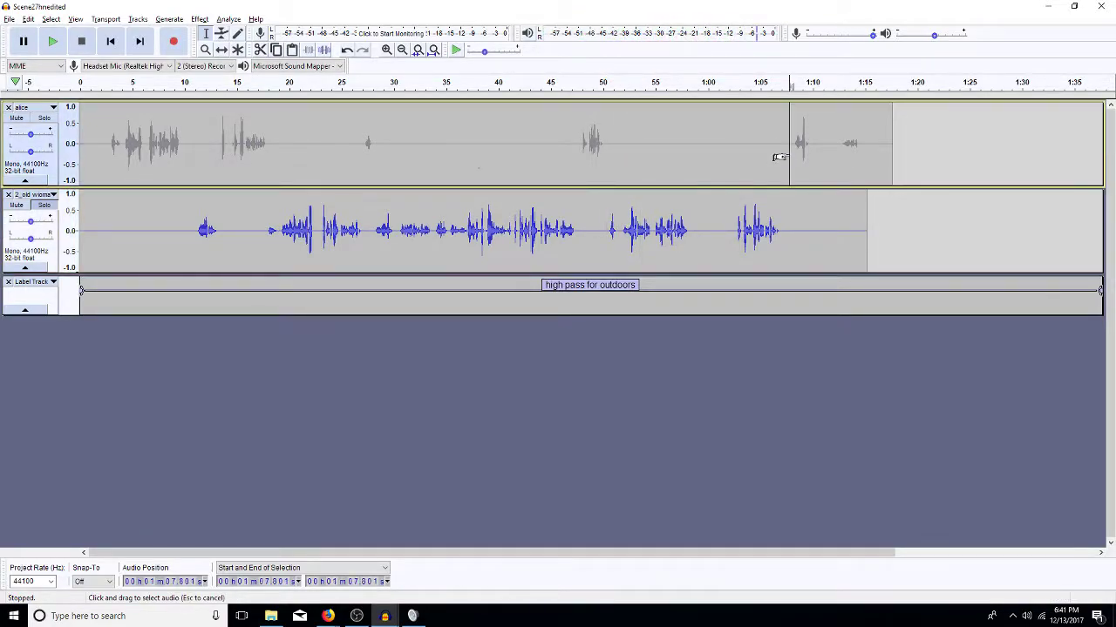
left_click_drag(779, 157, 687, 167)
key("Delete")
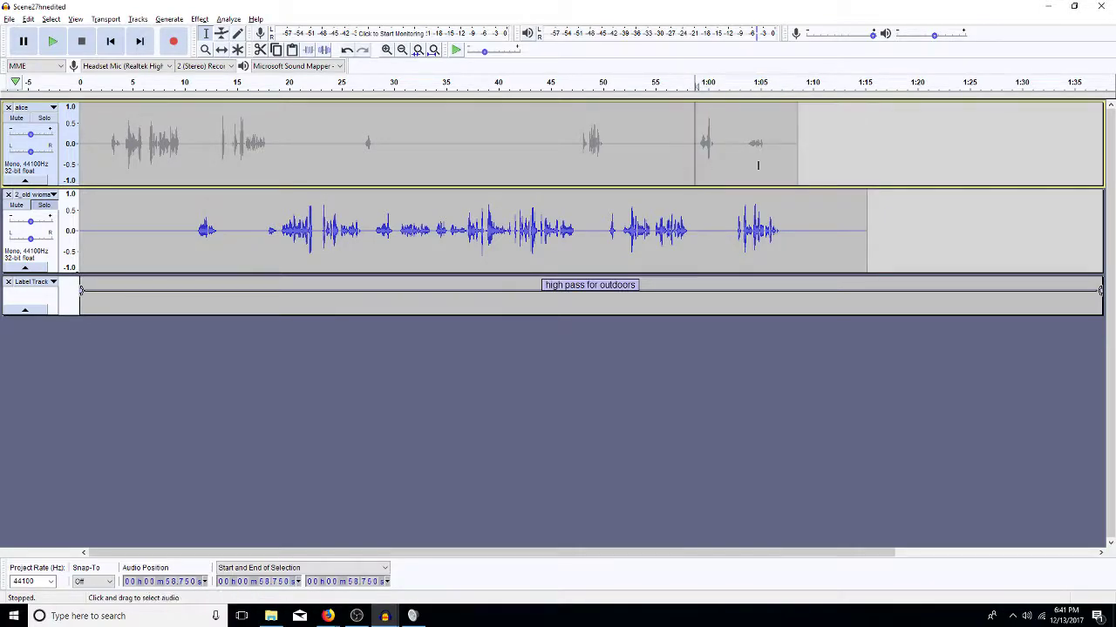
Delete about 1.8 seconds of silence before the old woman's last line, and turn off that track's solo
left_click_drag(732, 231, 714, 231)
key("Delete")
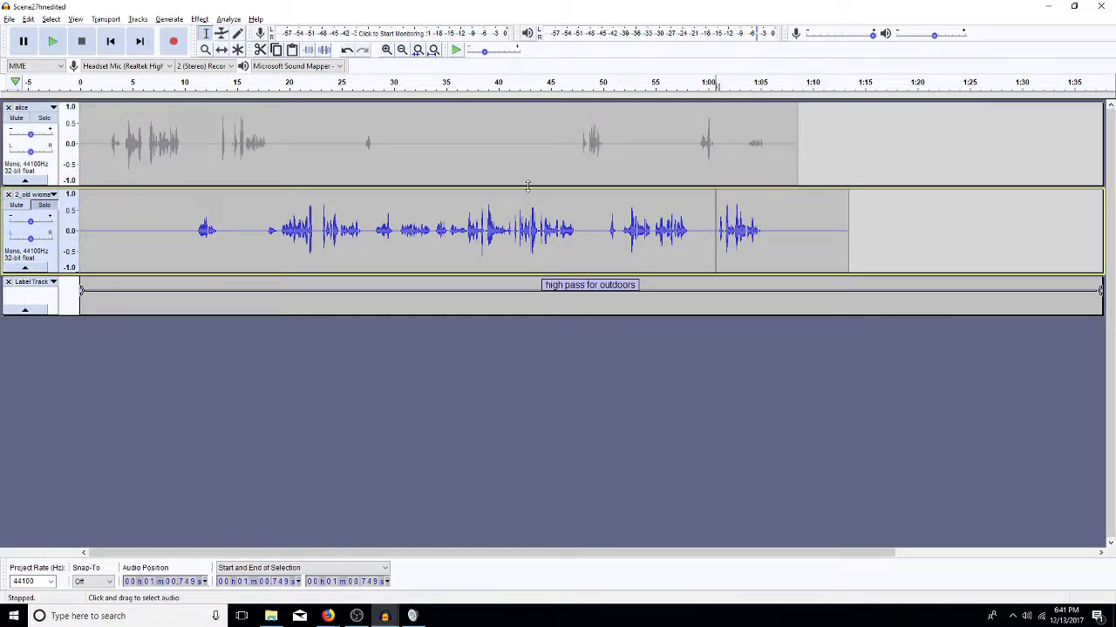
left_click(44, 205)
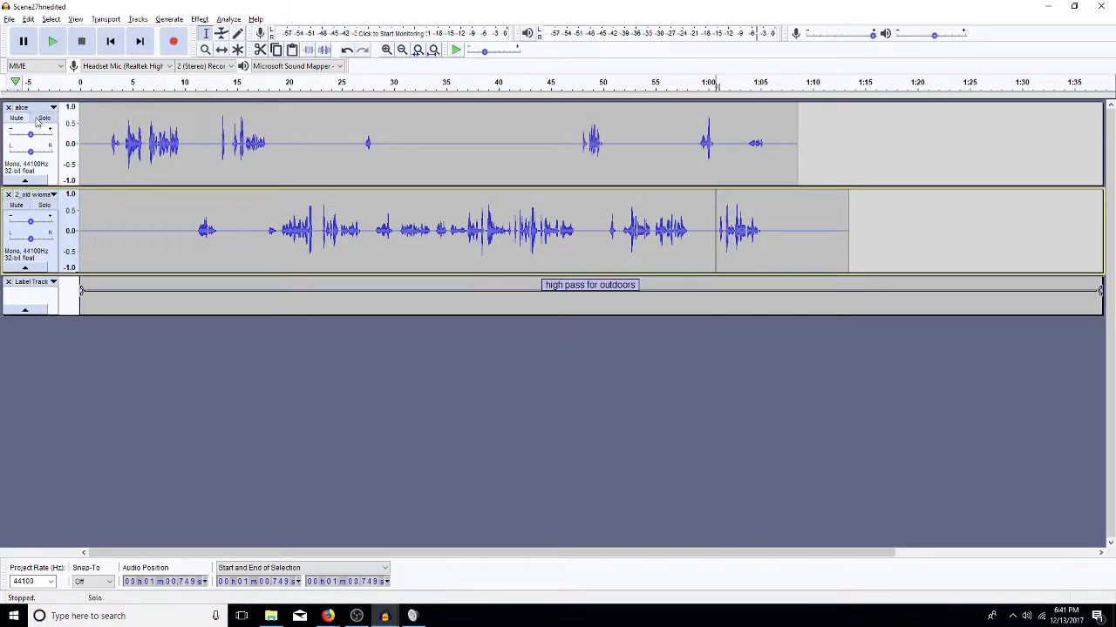
Solo the alice track, listen from about 1:02.5, and cut the final clip from about 1:03.4 to 1:05.5
left_click(43, 118)
left_click(732, 148)
key("space")
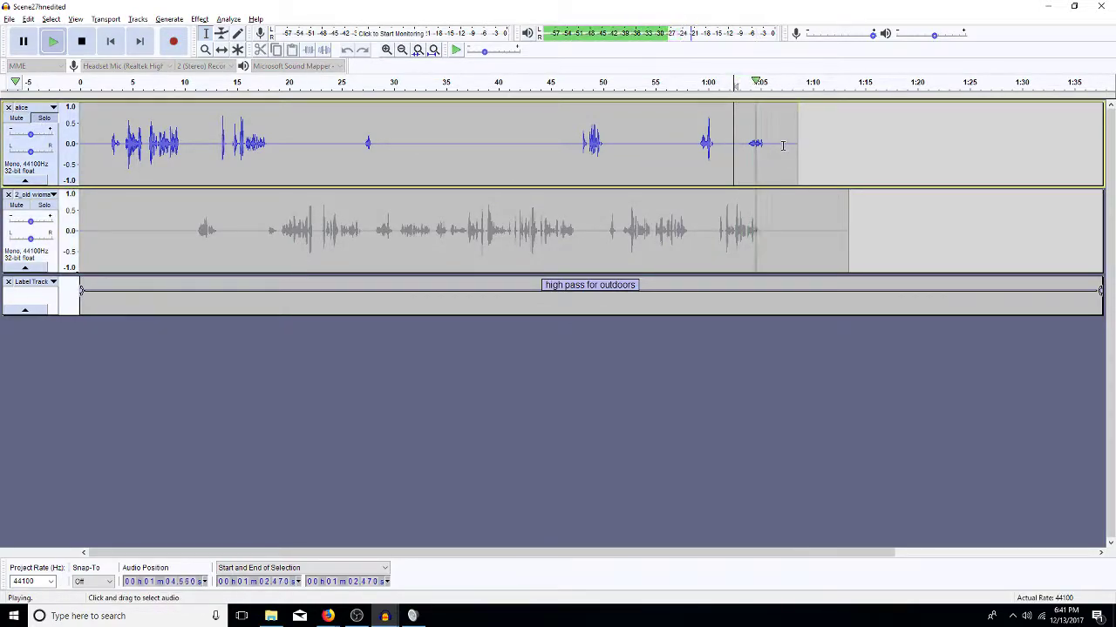
key("space")
left_click_drag(765, 145, 743, 153)
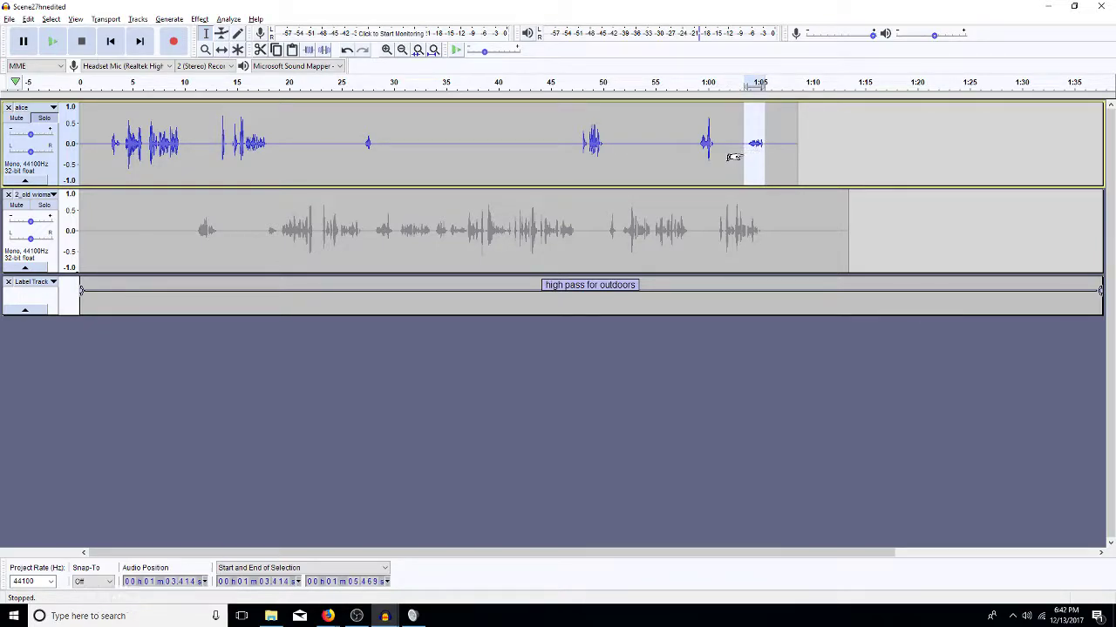
key("Delete")
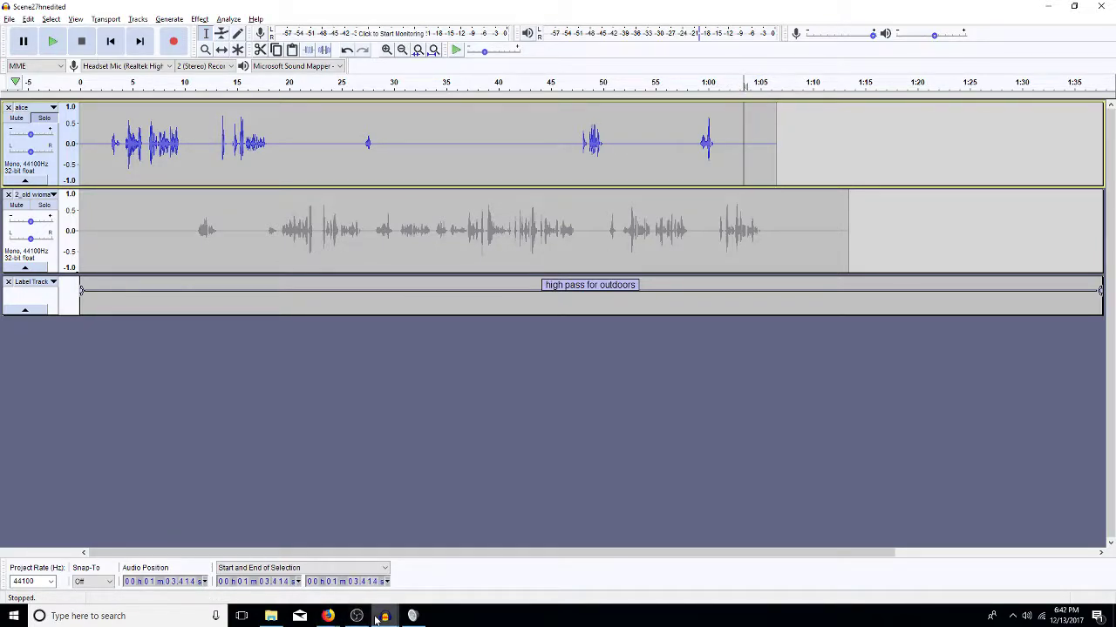
Switch to the episode1bloopers project and listen to its last track in solo, turning solo off again
mouse_move(385, 616)
left_click(260, 551)
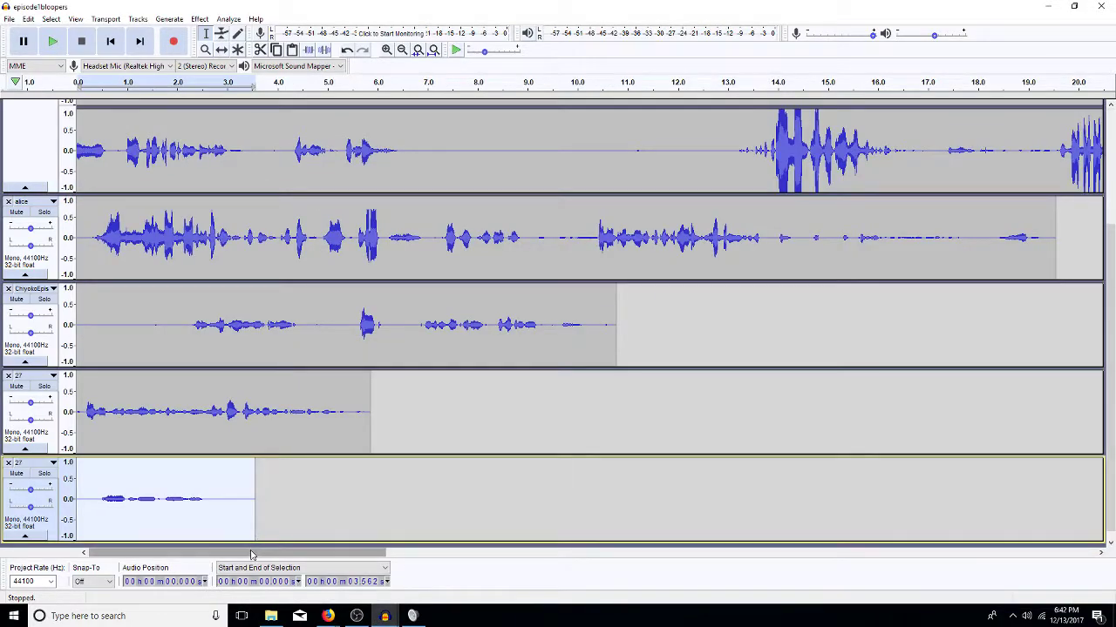
left_click(44, 474)
key("space")
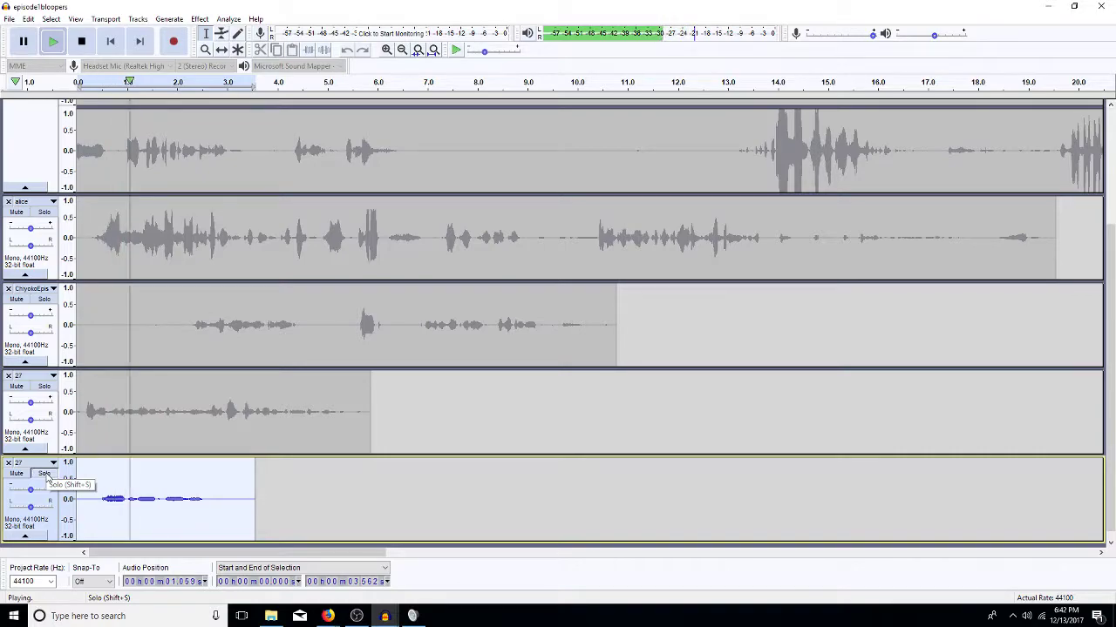
key("space")
left_click(45, 474)
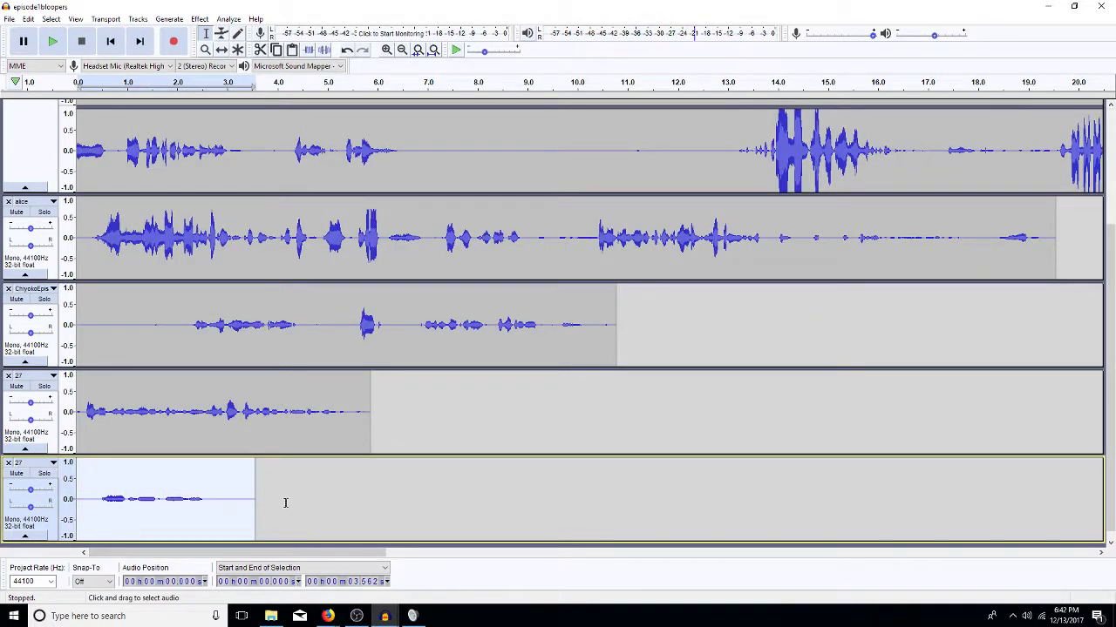
Paste the cut alice clip as a new track below the existing bloopers, and return to the Scene 27 project
left_click(1110, 542)
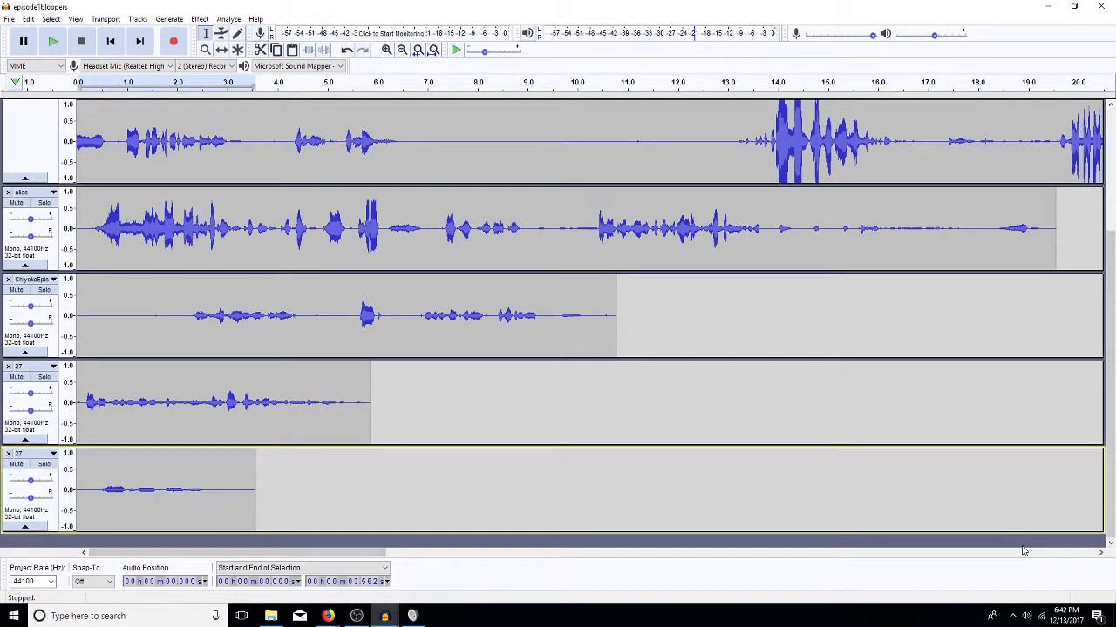
key("ctrl+v")
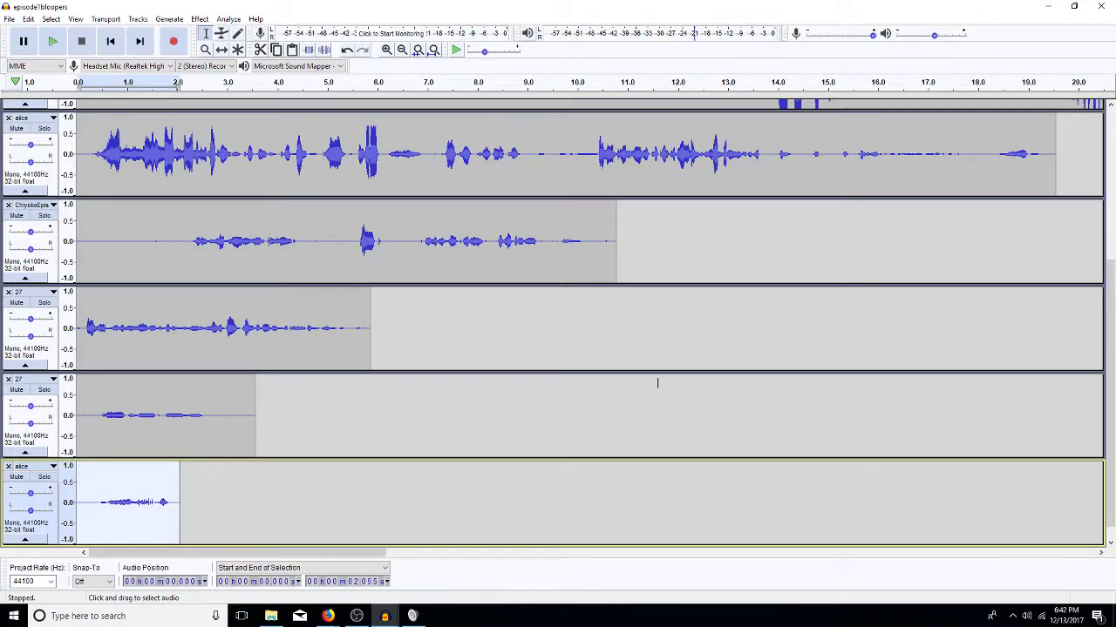
left_click(1050, 8)
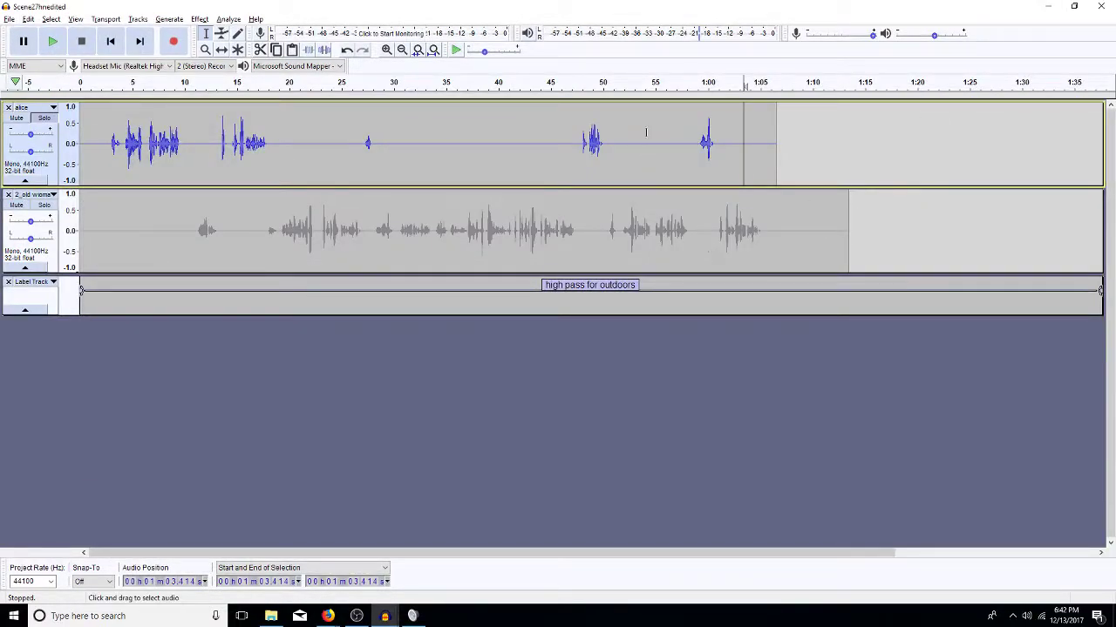
Turn off the alice track's solo, and pan alice slightly left and the old woman's track slightly right
left_click(46, 119)
left_click_drag(31, 154, 23, 153)
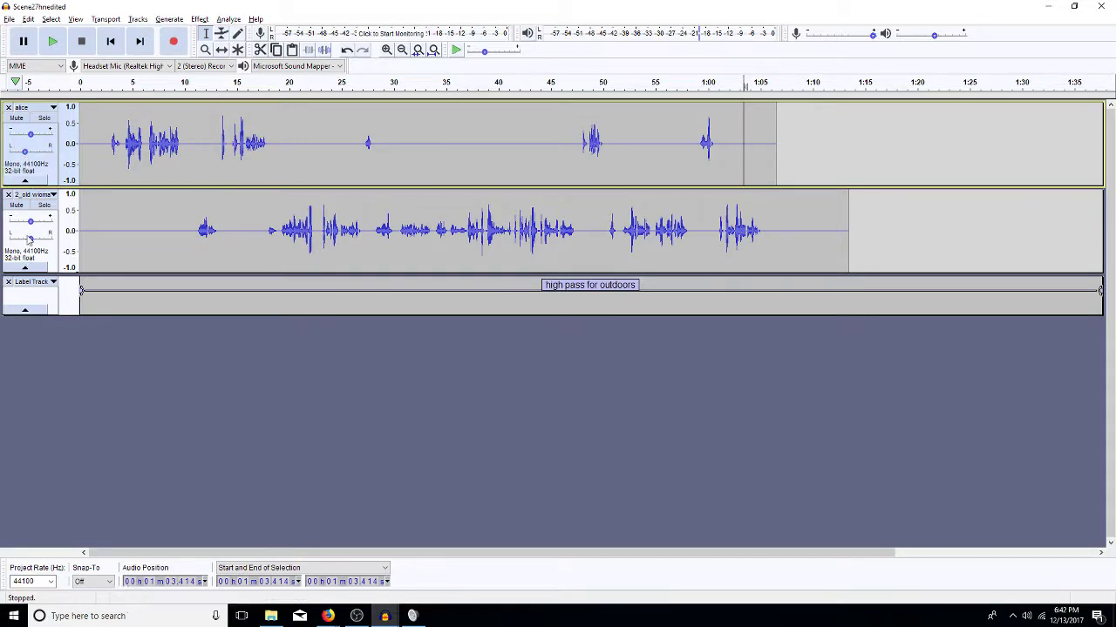
left_click_drag(31, 240, 40, 240)
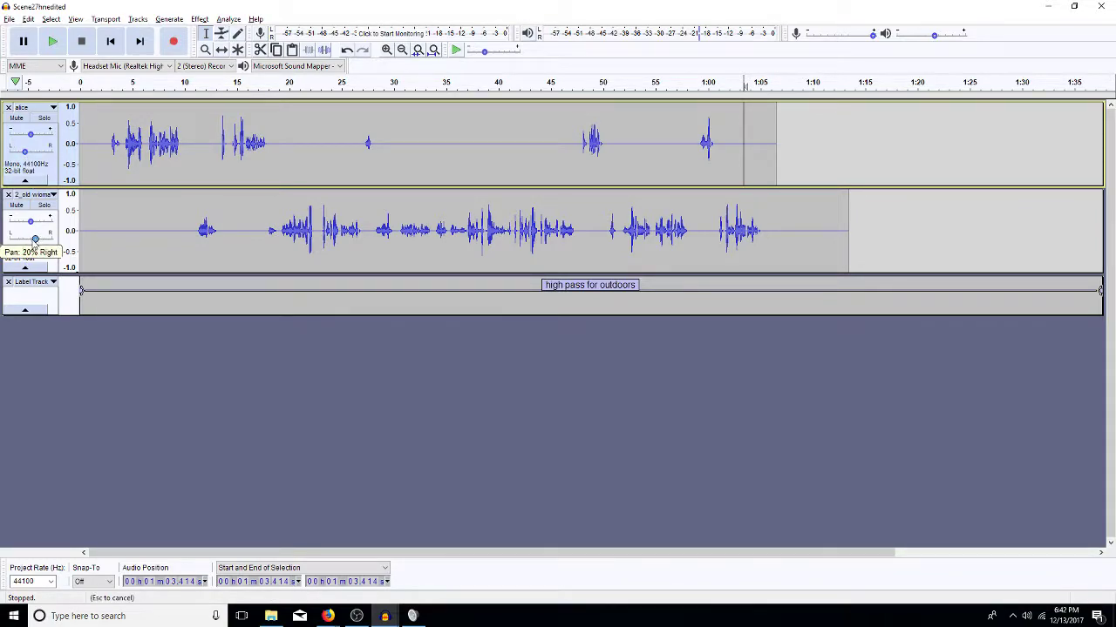
left_click(35, 241)
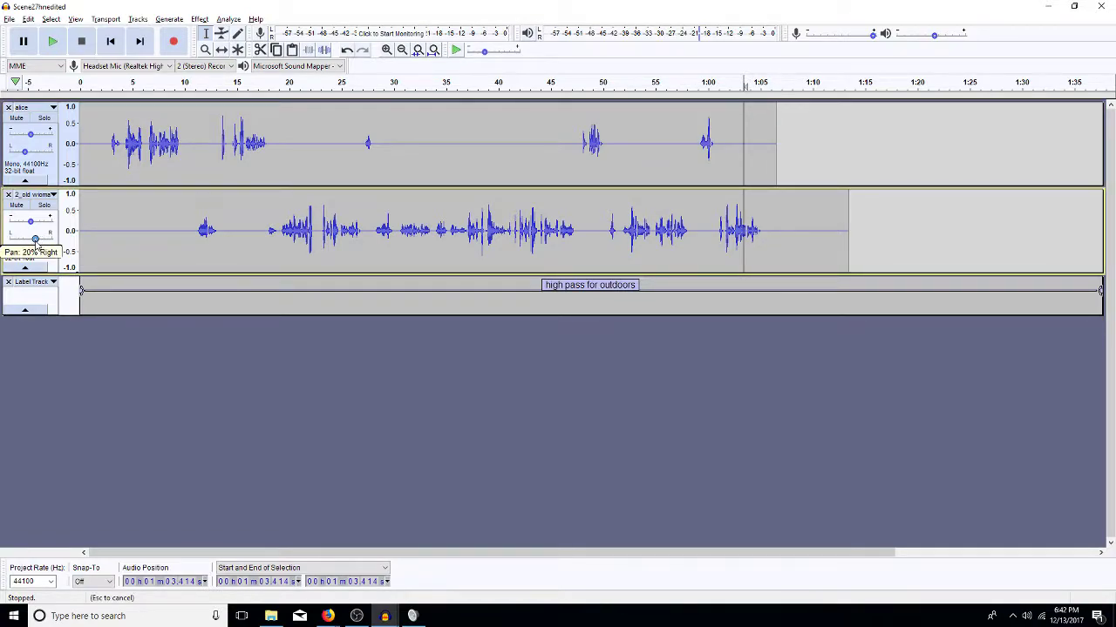
Listen to both panned voice tracks together from about 2.7 s through to the end of the scene's dialogue
left_click(108, 141)
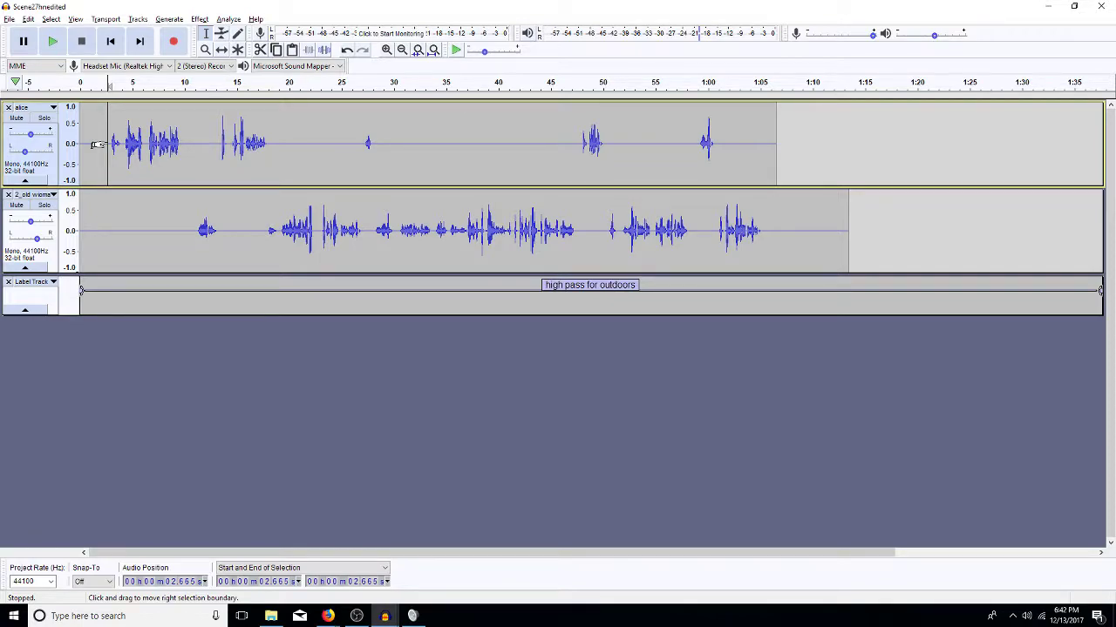
key("space")
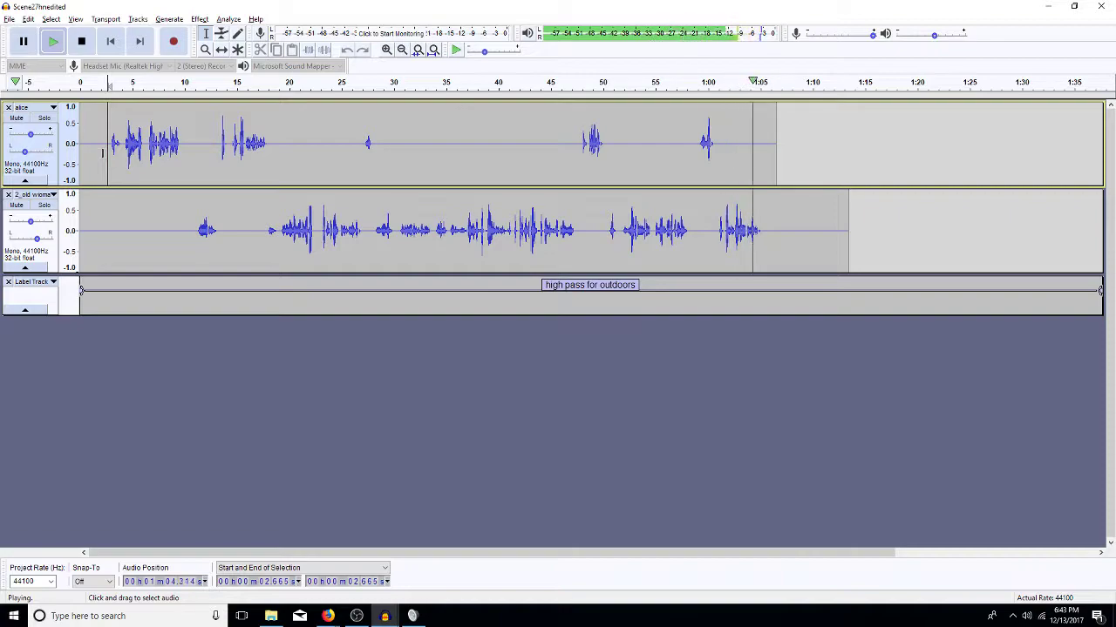
key("space")
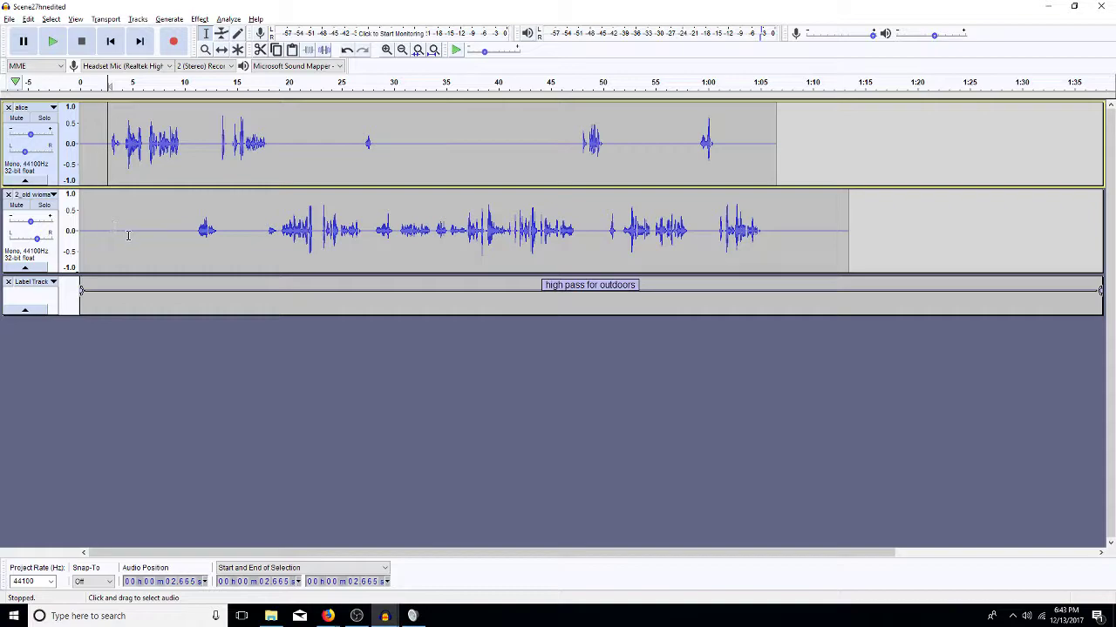
Mark the phrase at about 53.0 to 54.1 s in the old woman's track and open the Scene27hn project
left_click_drag(644, 236, 633, 236)
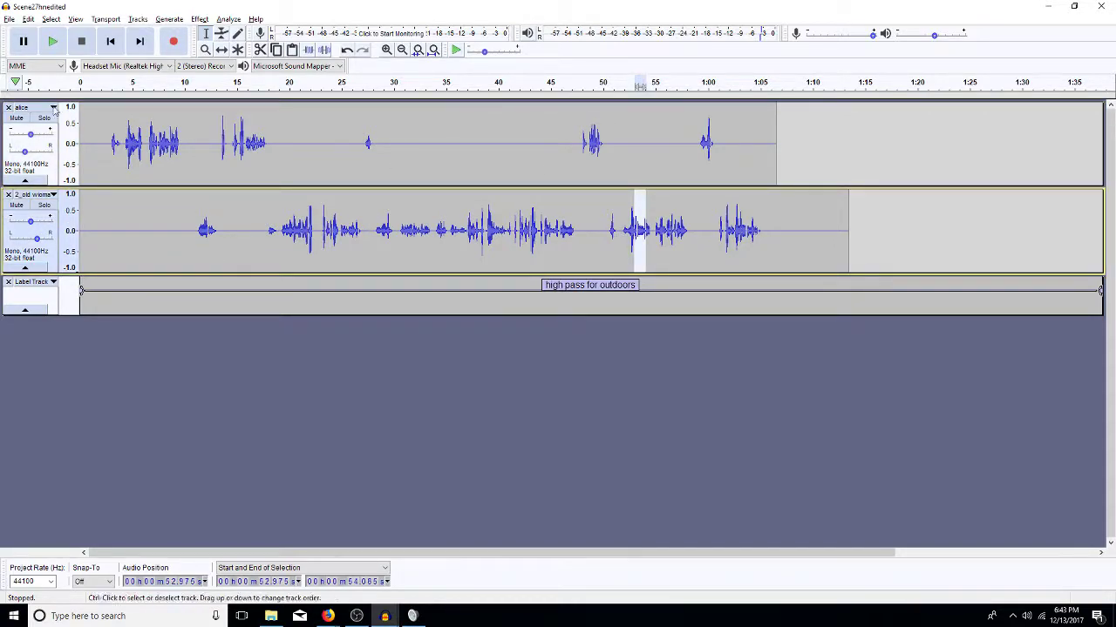
left_click(10, 19)
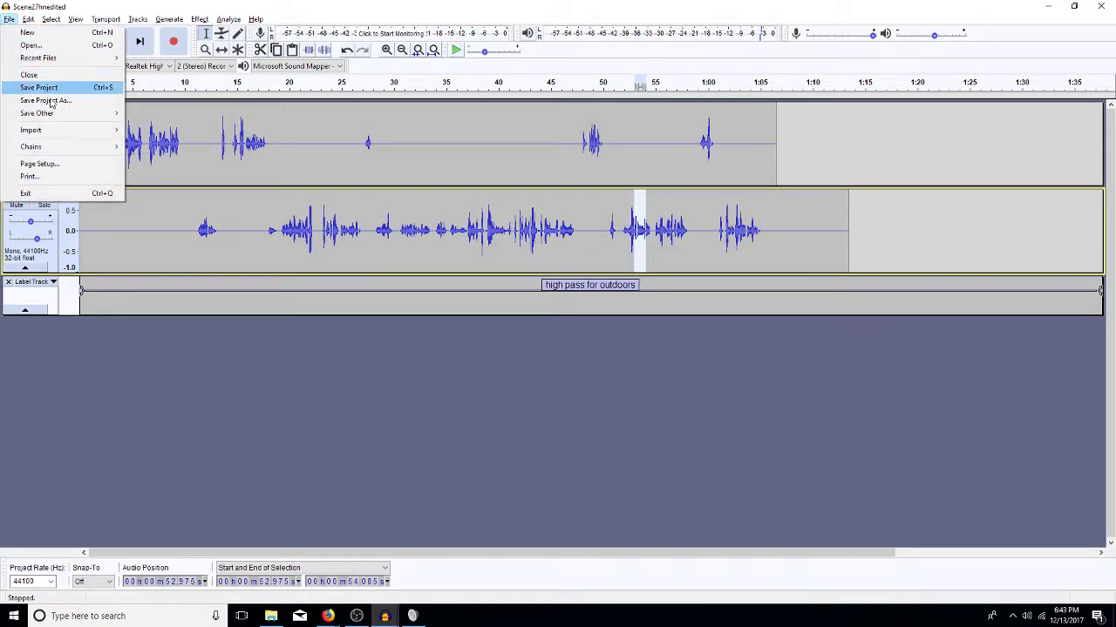
mouse_move(62, 119)
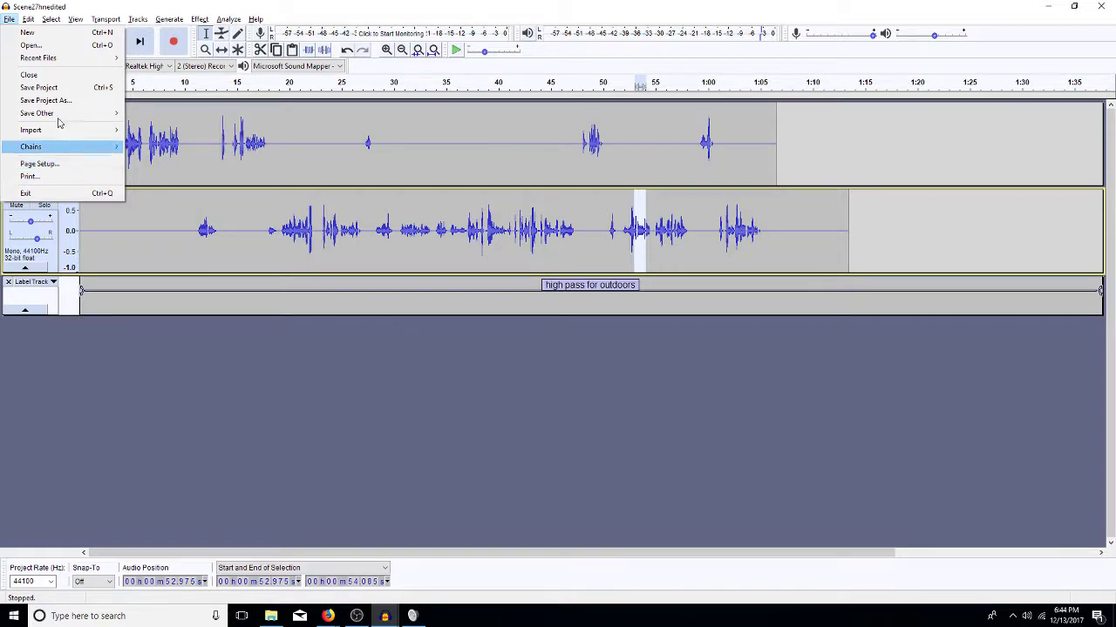
mouse_move(106, 60)
left_click(35, 45)
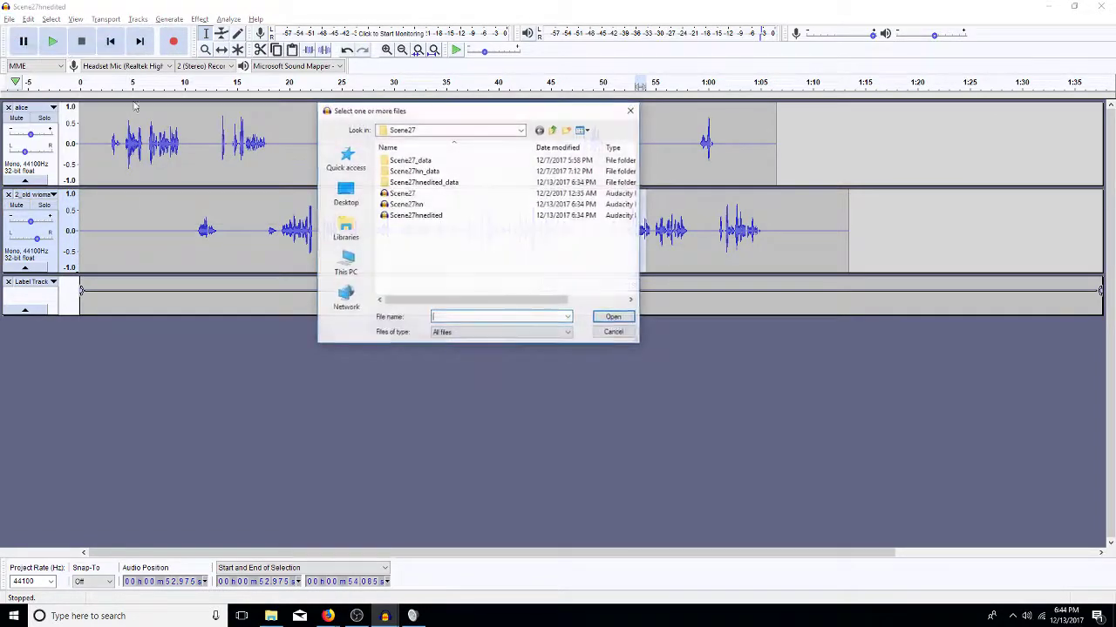
double_click(414, 206)
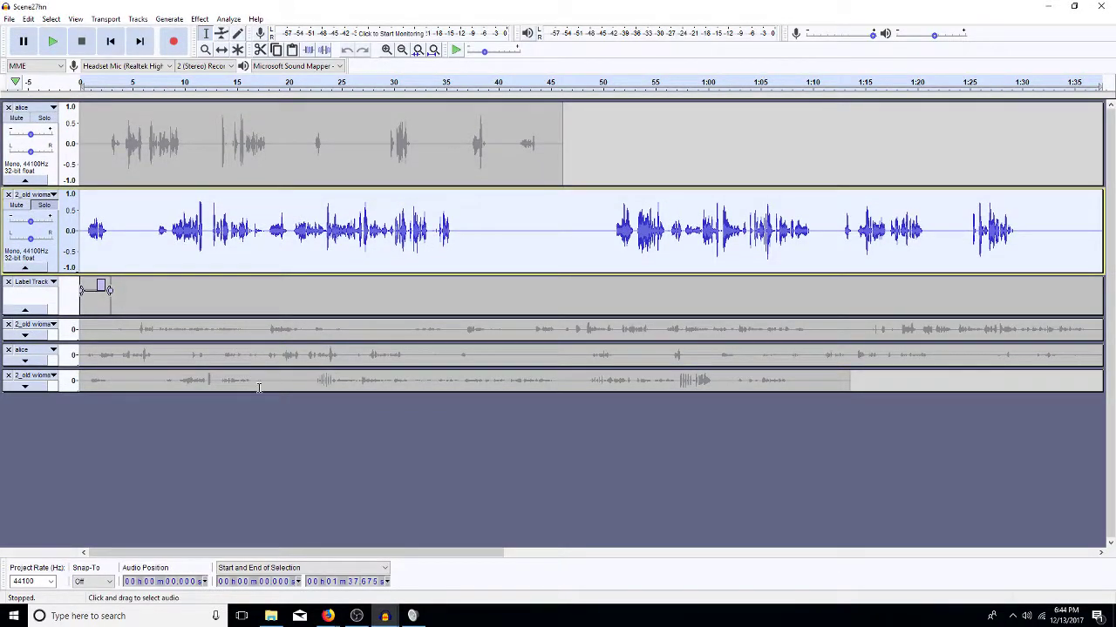
Enlarge the last old woman track in Scene27hn, switch the solo to it, and listen from about 50.4 s
left_click_drag(265, 397, 265, 488)
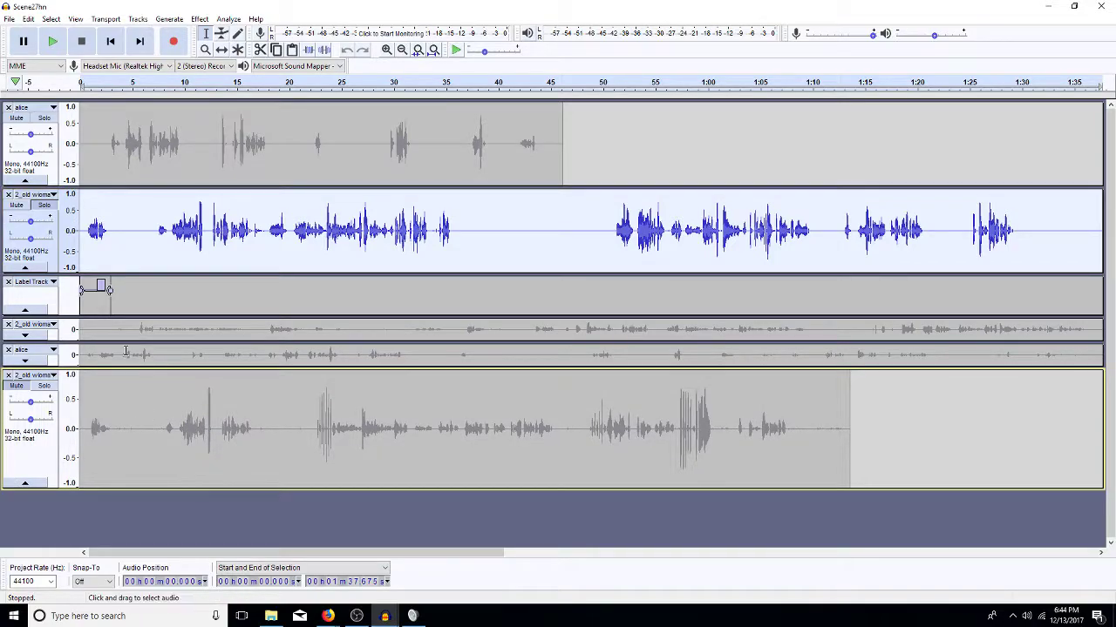
left_click(56, 394)
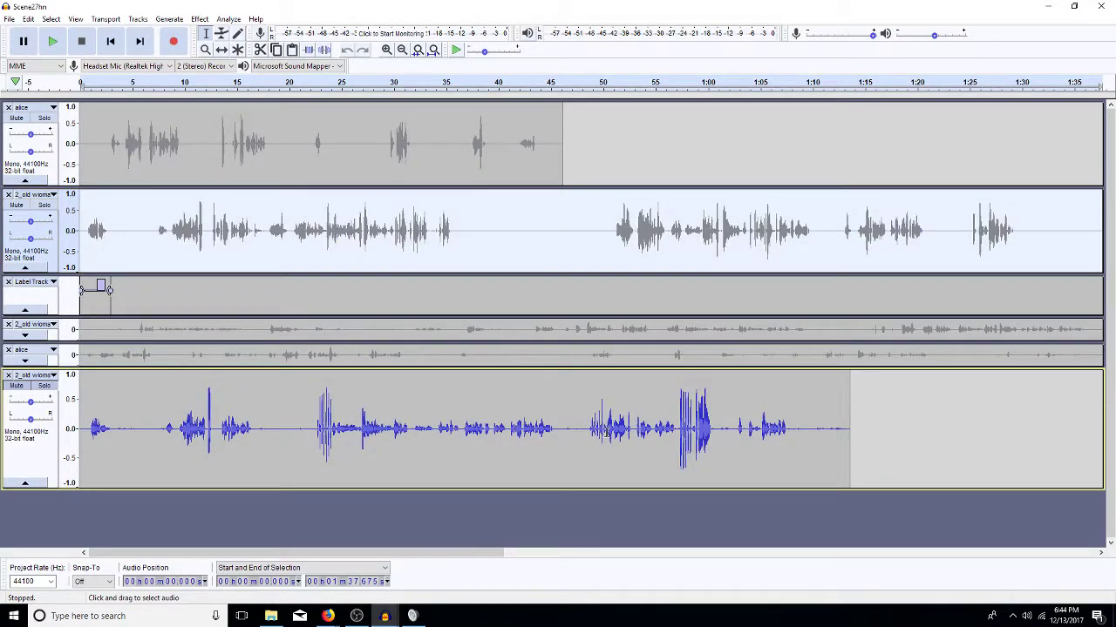
left_click(608, 433)
key("space")
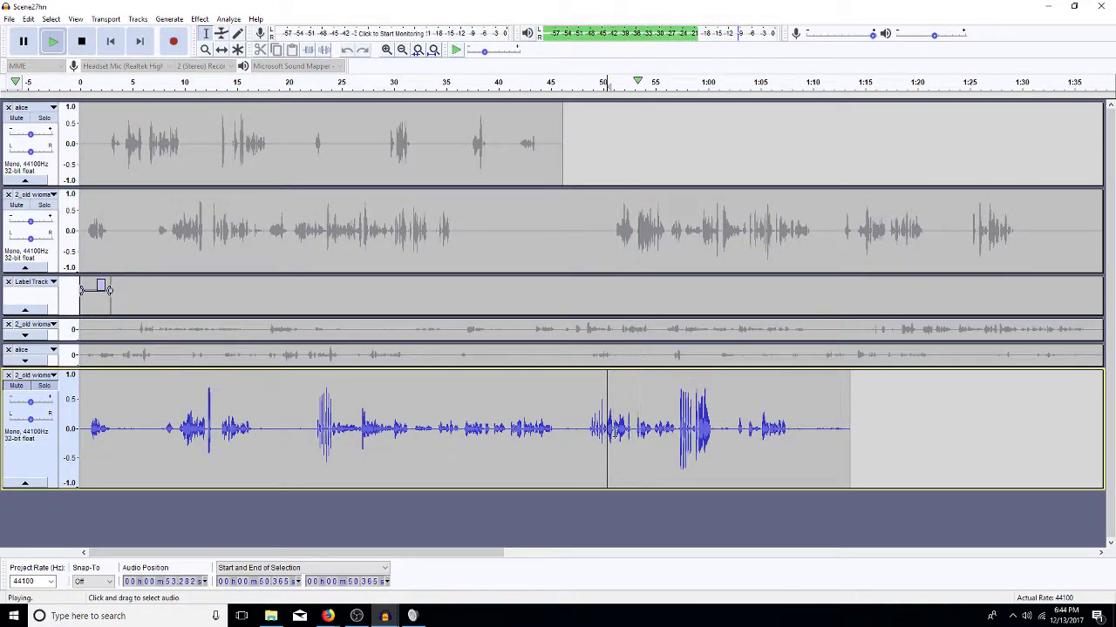
key("x")
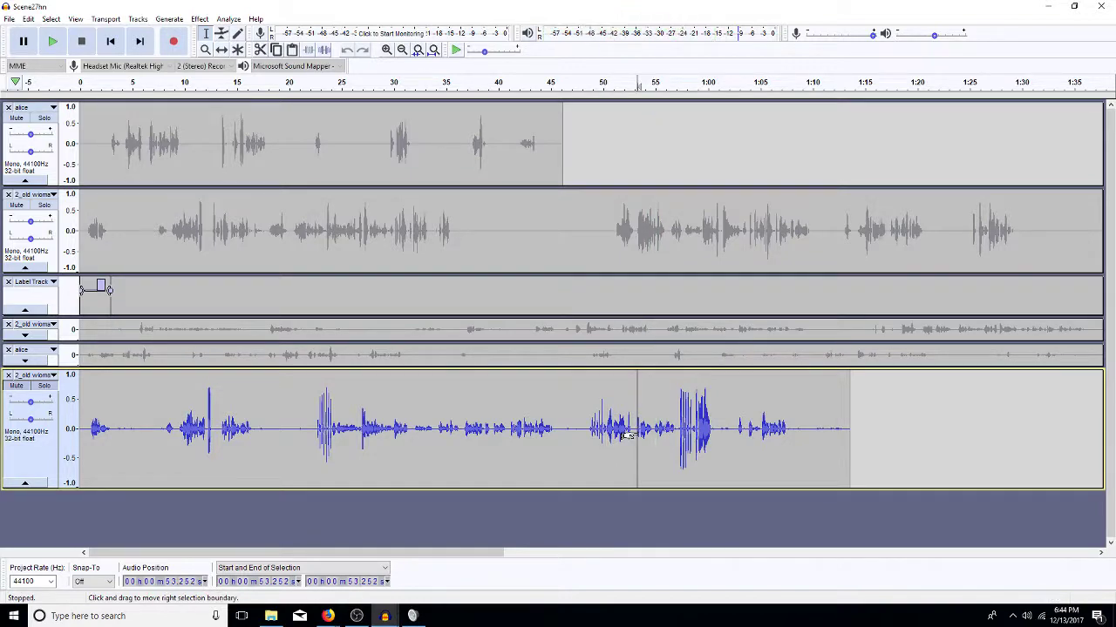
Copy the alternate take from about 53.1 to 54.8 s in the last track, and return to the Scene27hnedited project
left_click(626, 439)
key("space")
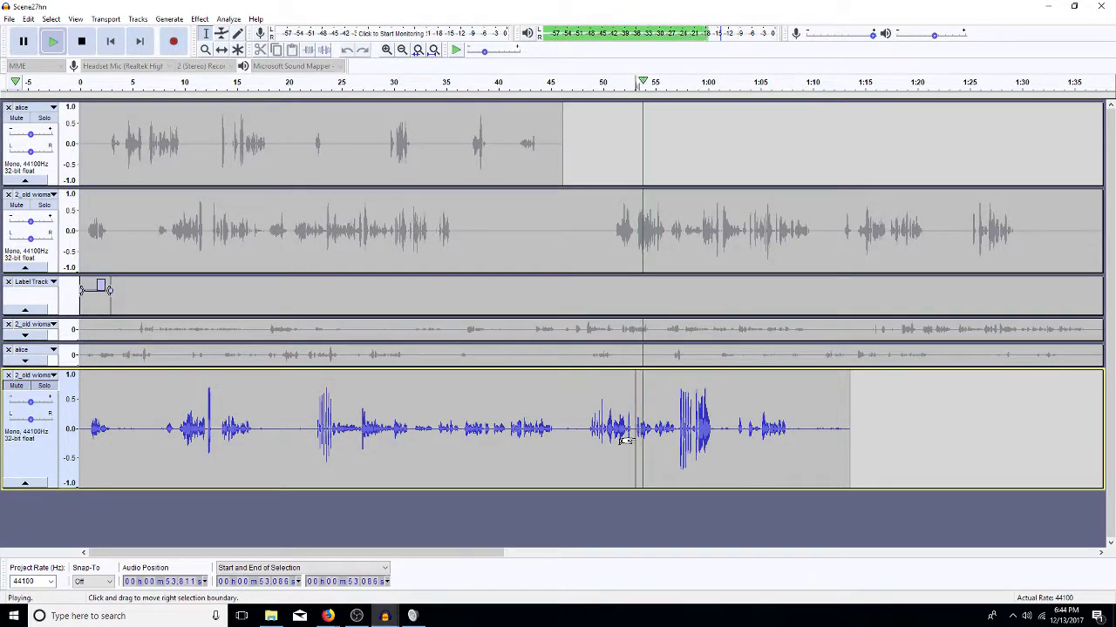
key("space")
left_click_drag(635, 439, 652, 440)
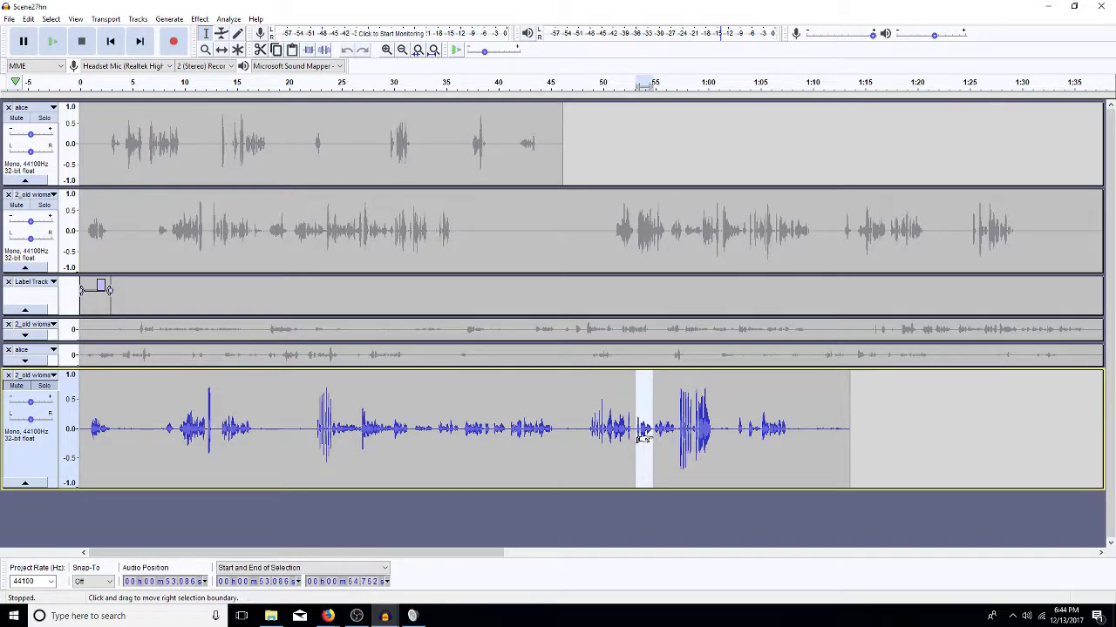
left_click(1050, 6)
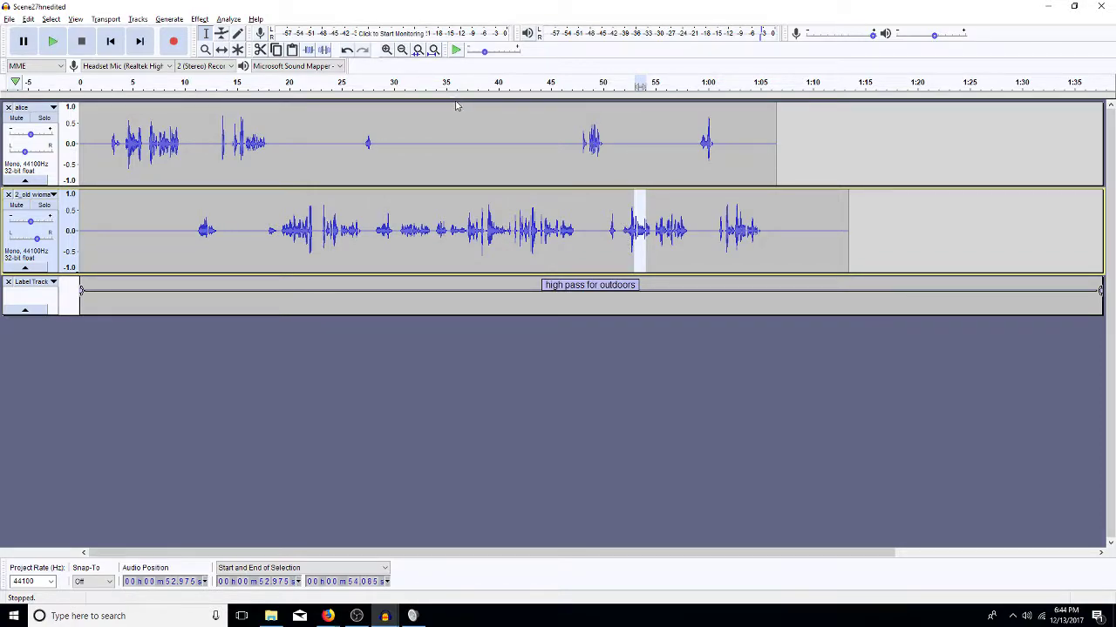
Listen to the old woman's phrase from about 53.0 s and silence it from about 53.06 to 54.5 s
left_click(386, 49)
left_click(386, 50)
left_click(386, 50)
left_click(386, 50)
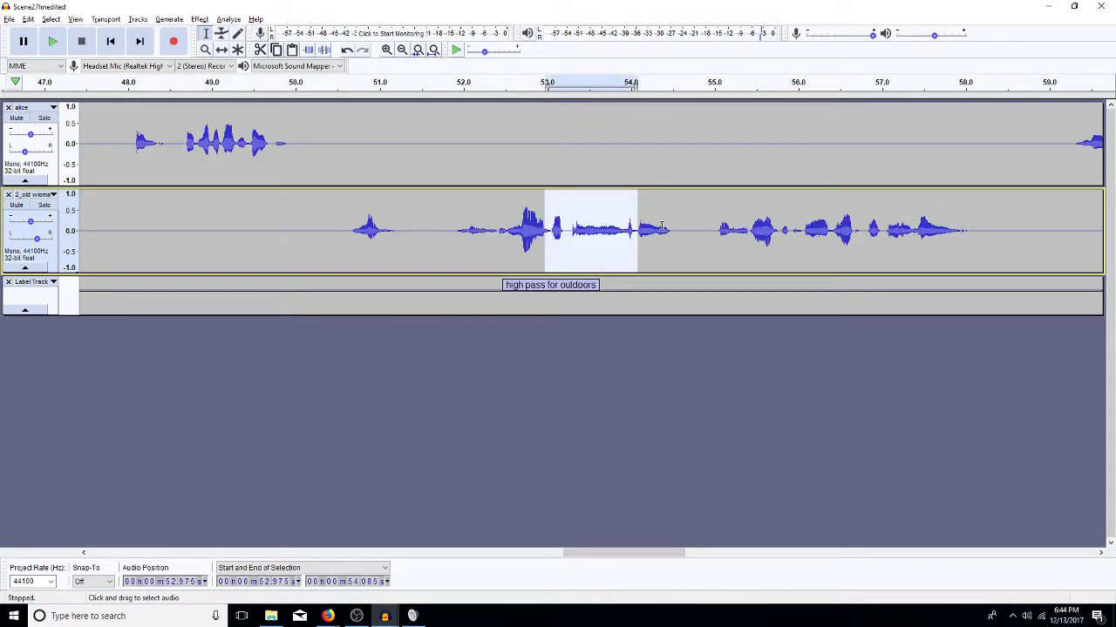
left_click(549, 242)
key("space")
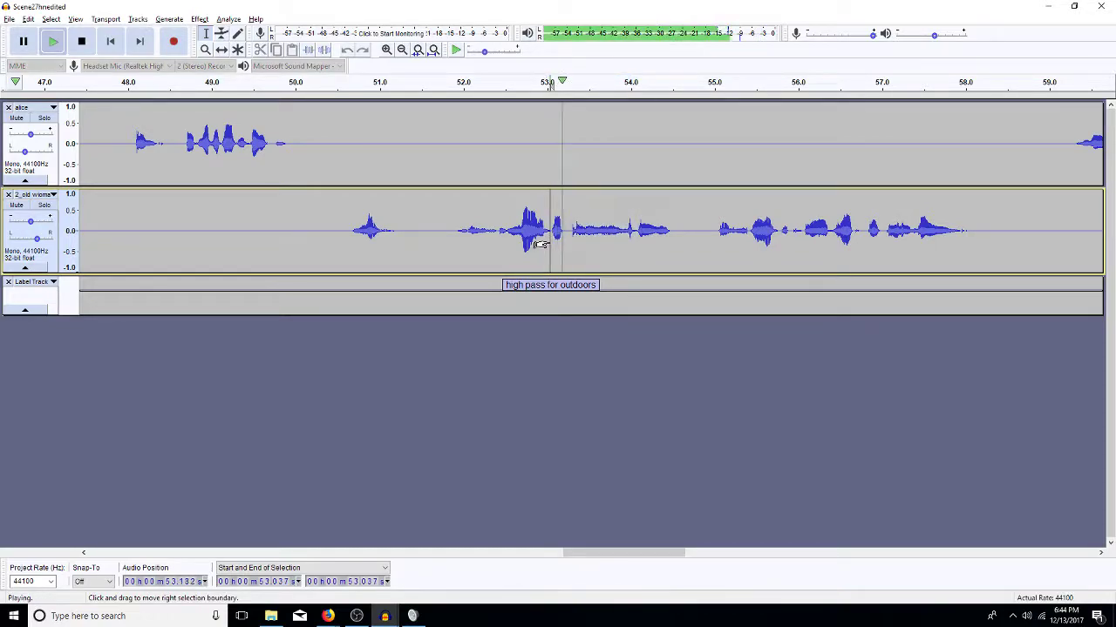
key("space")
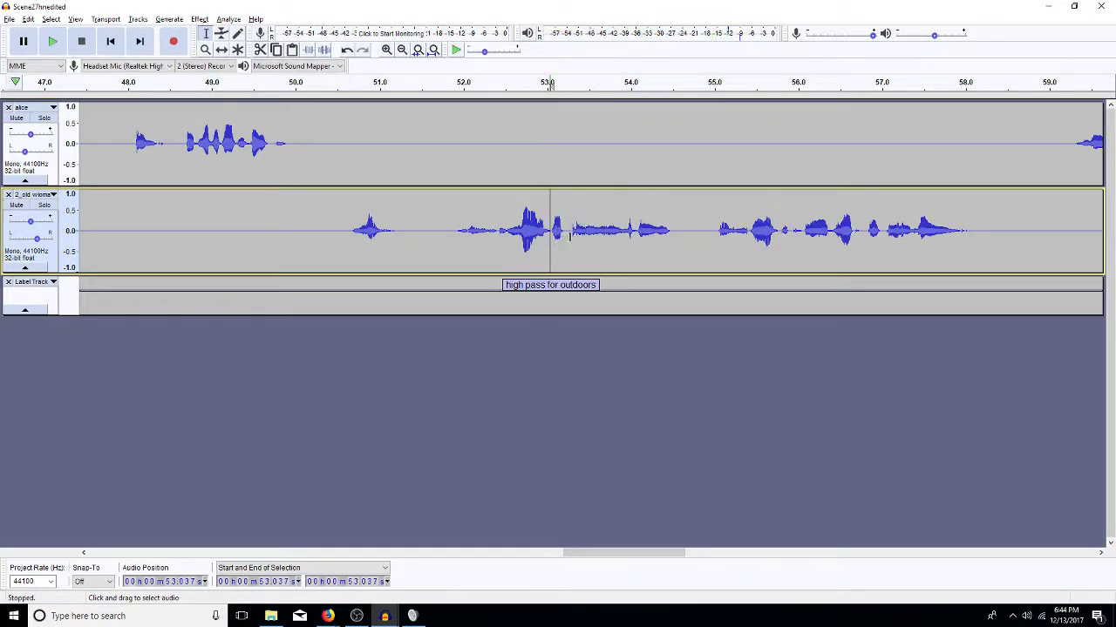
left_click_drag(673, 234, 550, 254)
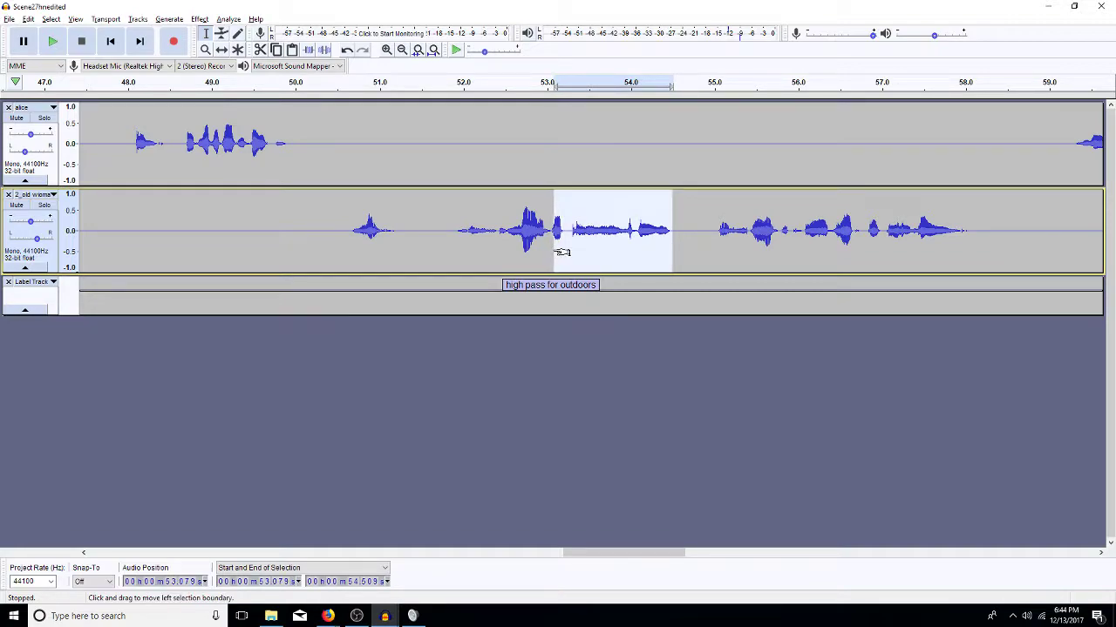
key("ctrl+l")
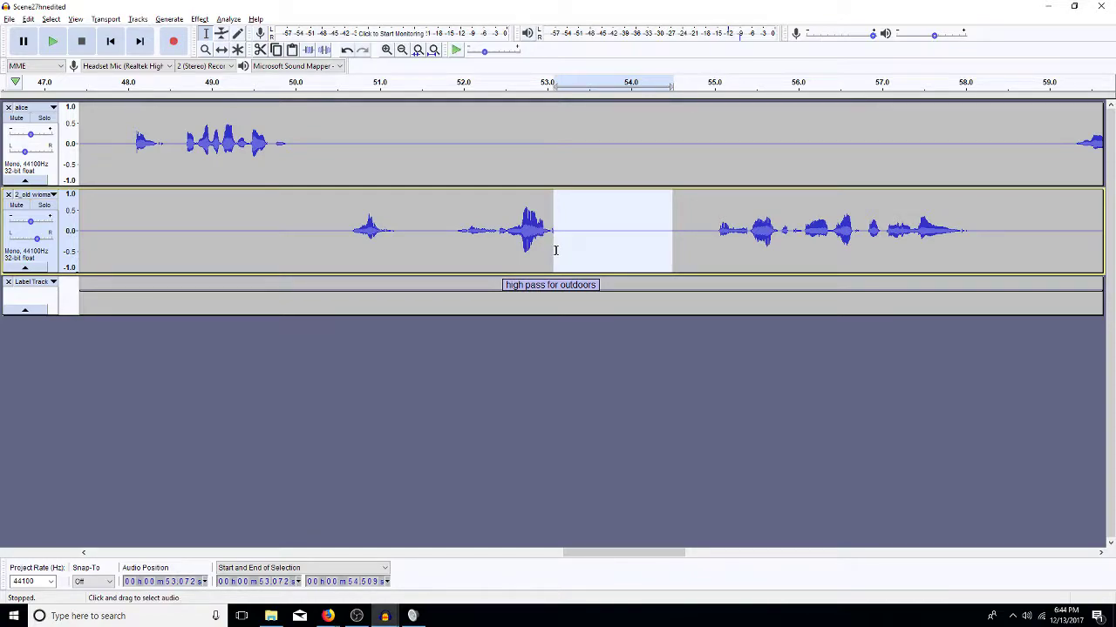
left_click_drag(555, 250, 554, 250)
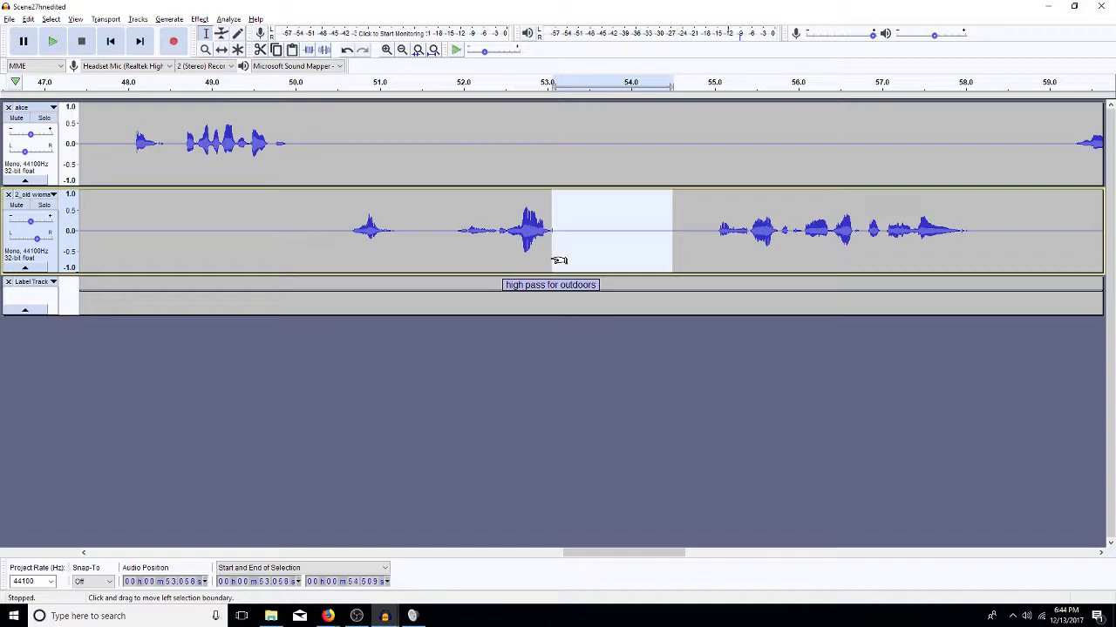
Paste the copied take over the silence from about 53.2 to 54.5 s, trim 0.12 s before it, and listen
left_click_drag(558, 260, 568, 262)
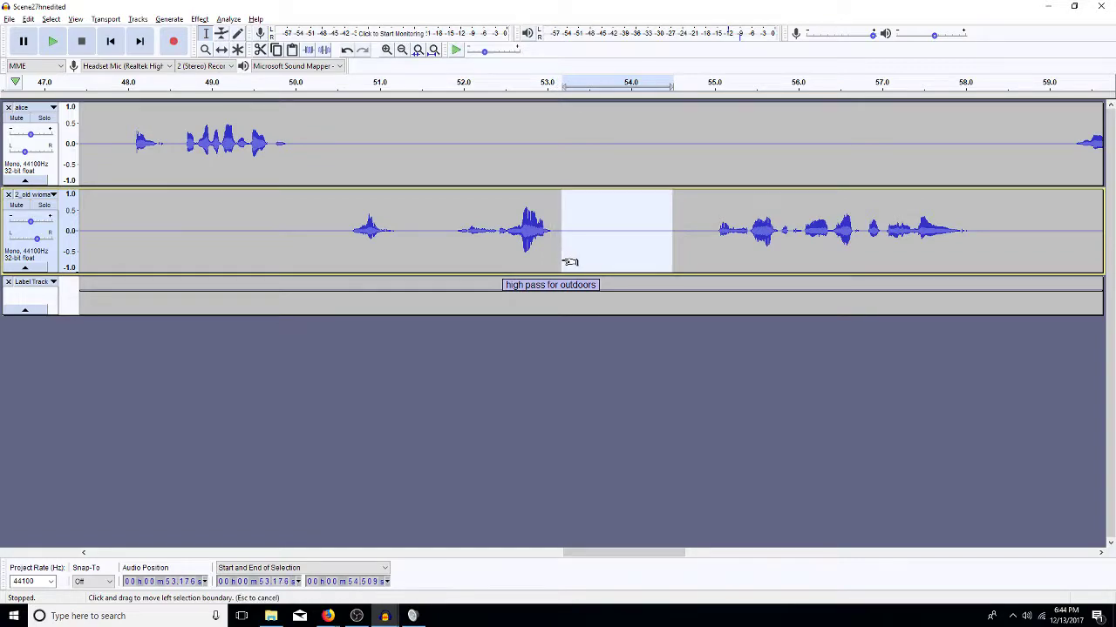
key("ctrl+v")
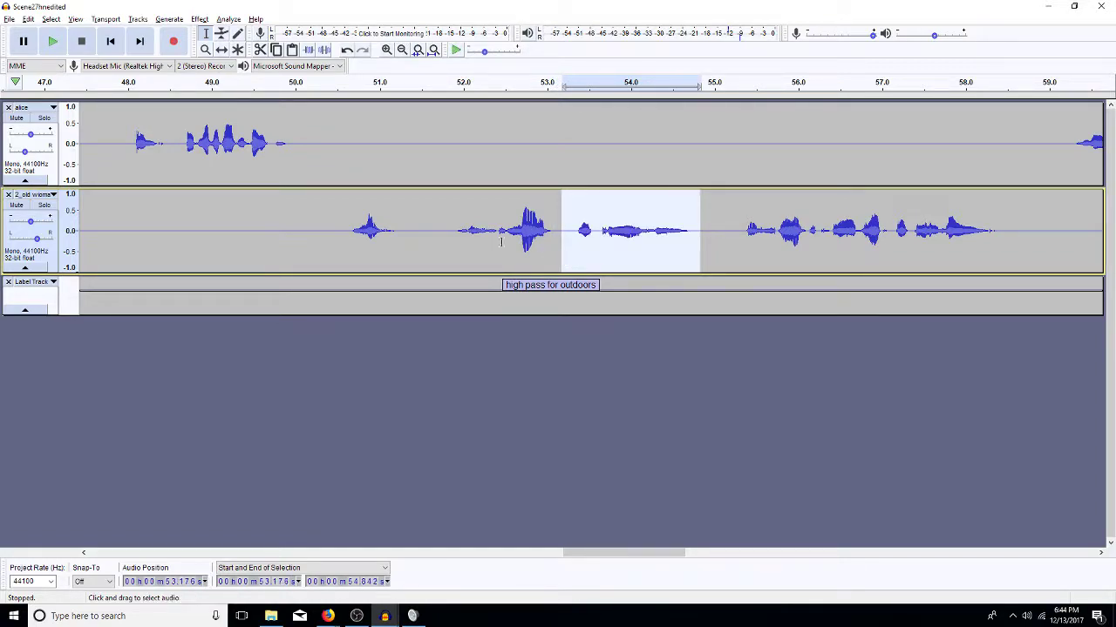
left_click_drag(571, 234, 561, 235)
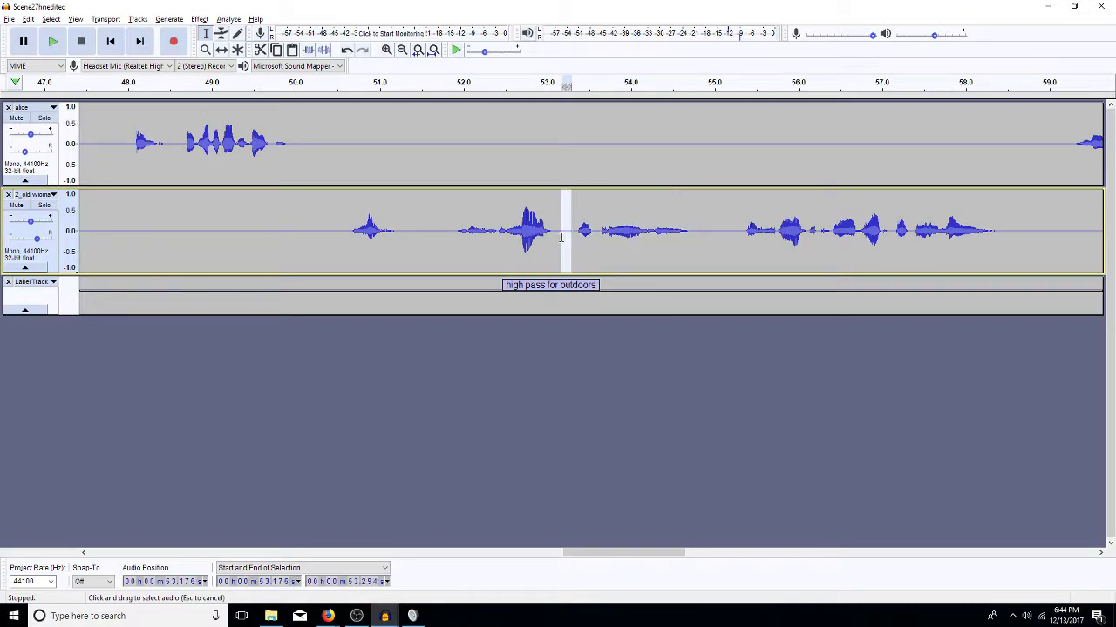
key("Delete")
left_click(448, 223)
key("space")
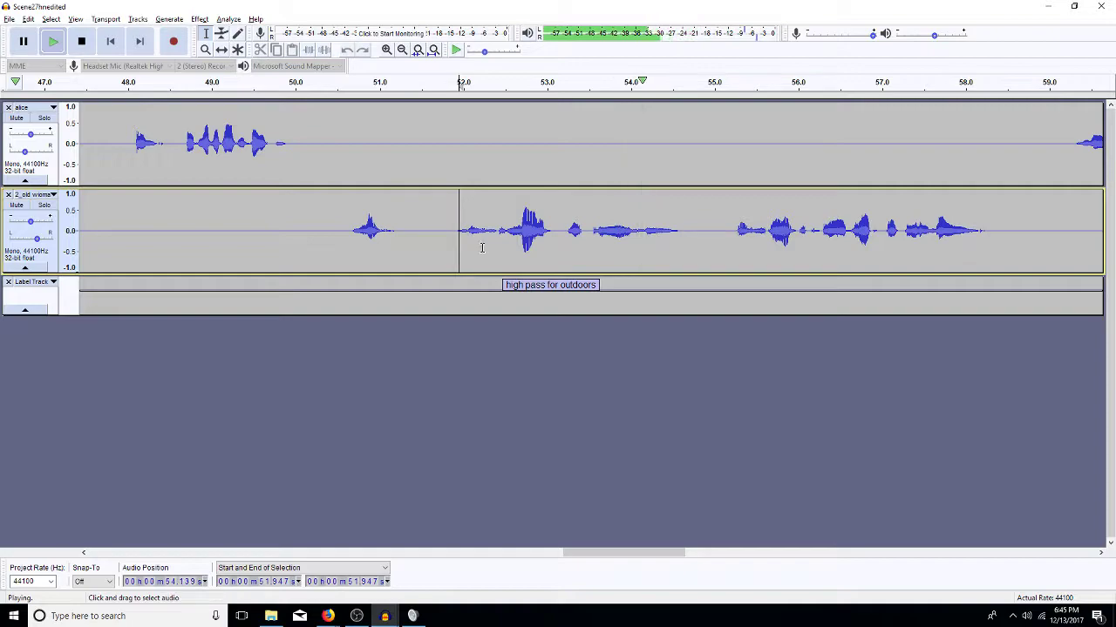
Repeat the last effect on the pasted take from about 53.2 to 54.7 s and listen from about 51.6 s
left_click_drag(687, 234, 563, 234)
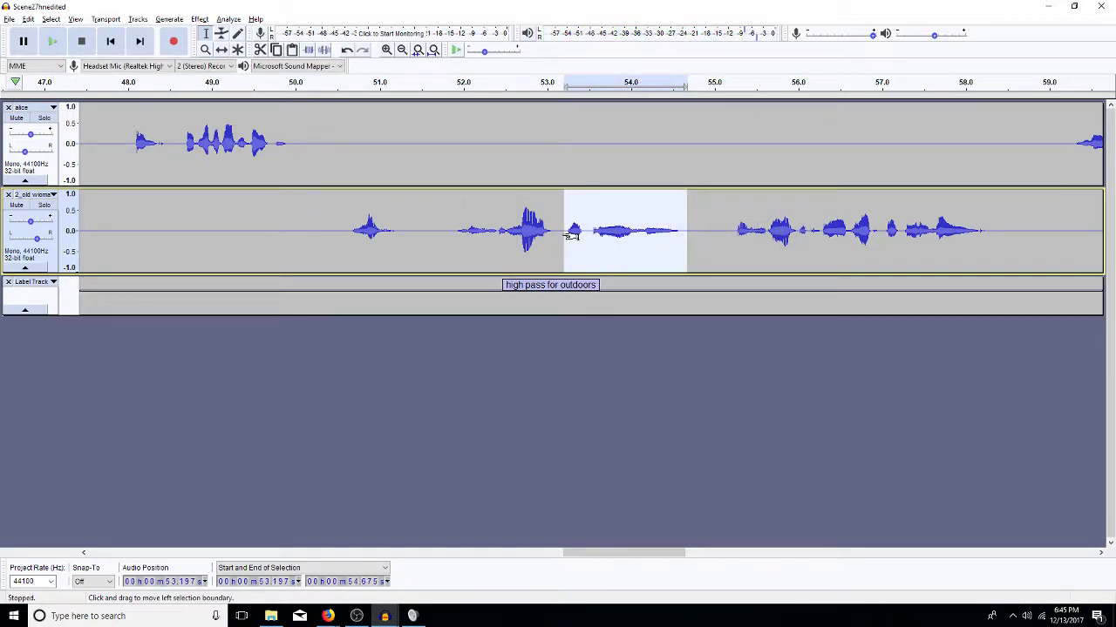
key("ctrl+r")
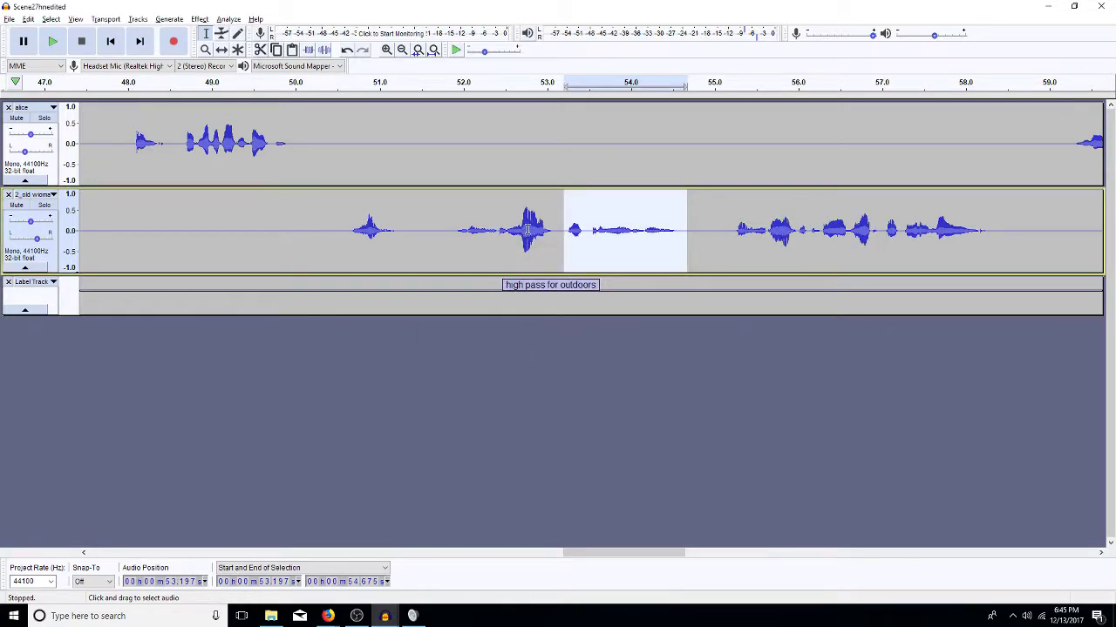
left_click(434, 233)
key("space")
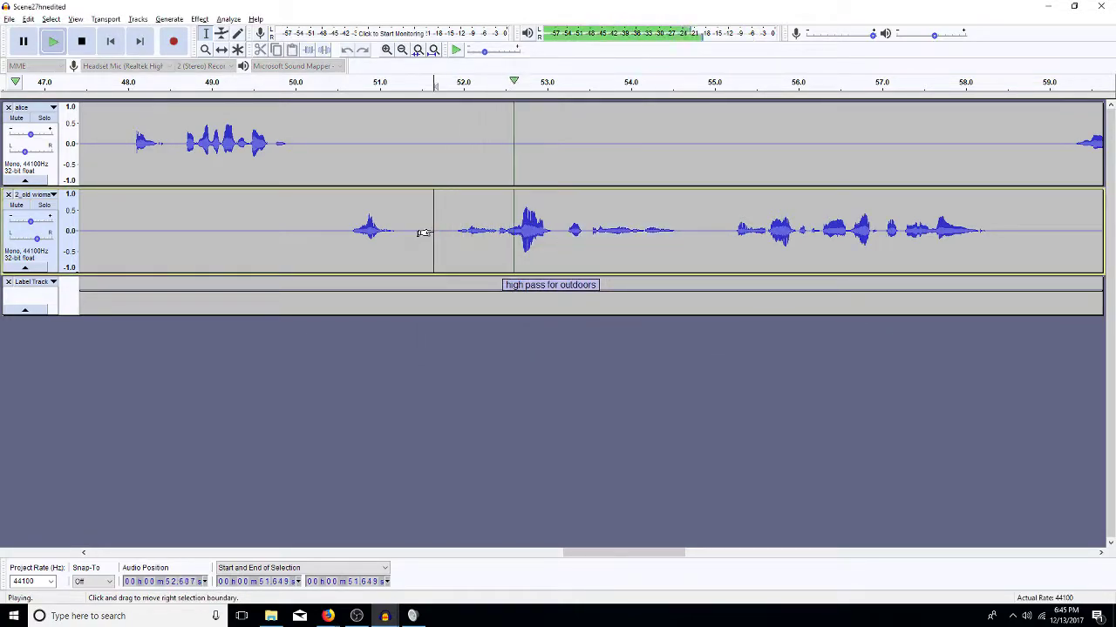
key("space")
Delete the silence from about 53.17 to 53.25 s before the pasted take and listen from about 51.9 s
left_click(565, 238)
left_click_drag(568, 247, 562, 247)
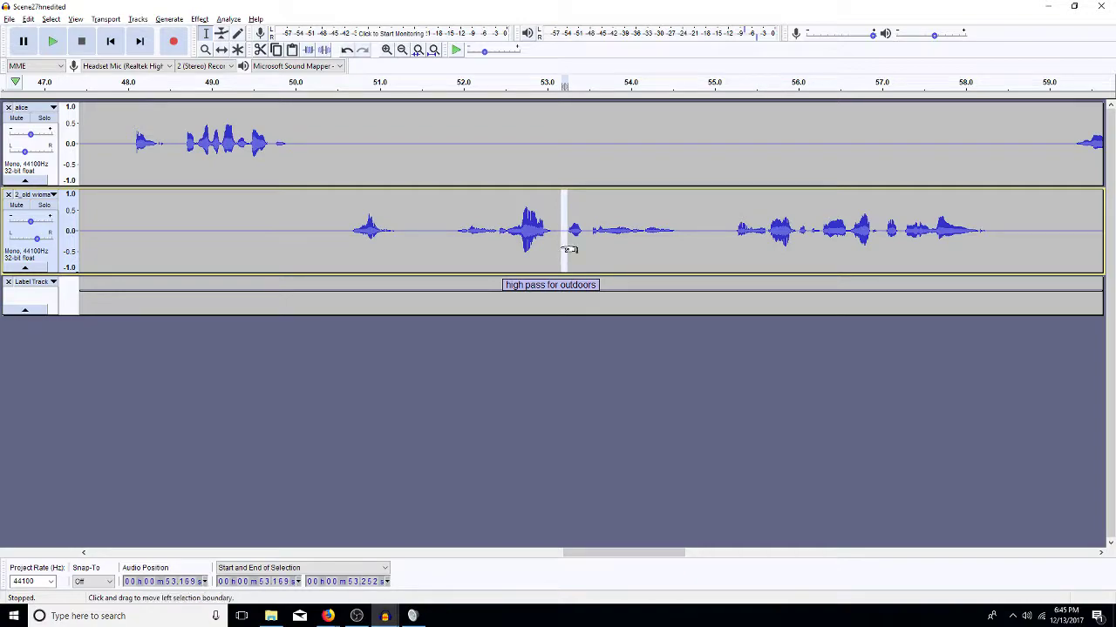
key("Delete")
left_click(450, 225)
key("space")
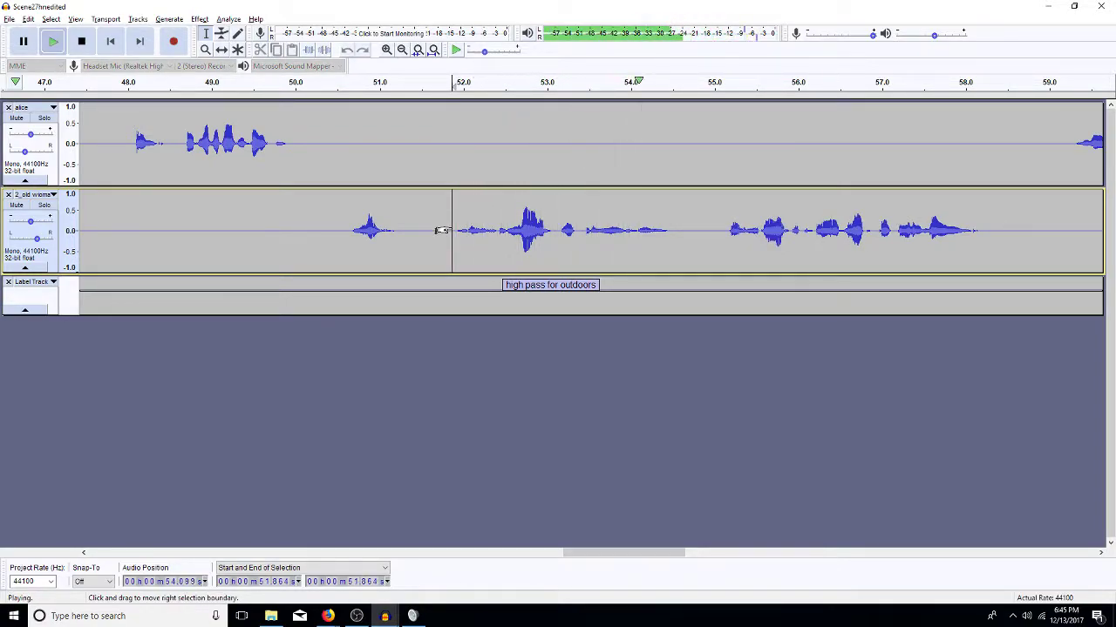
key("space")
Amplify the pasted take in the old woman's track from about 53.1 to 54.6 s
left_click_drag(557, 228, 675, 250)
key("ctrl+shift+a")
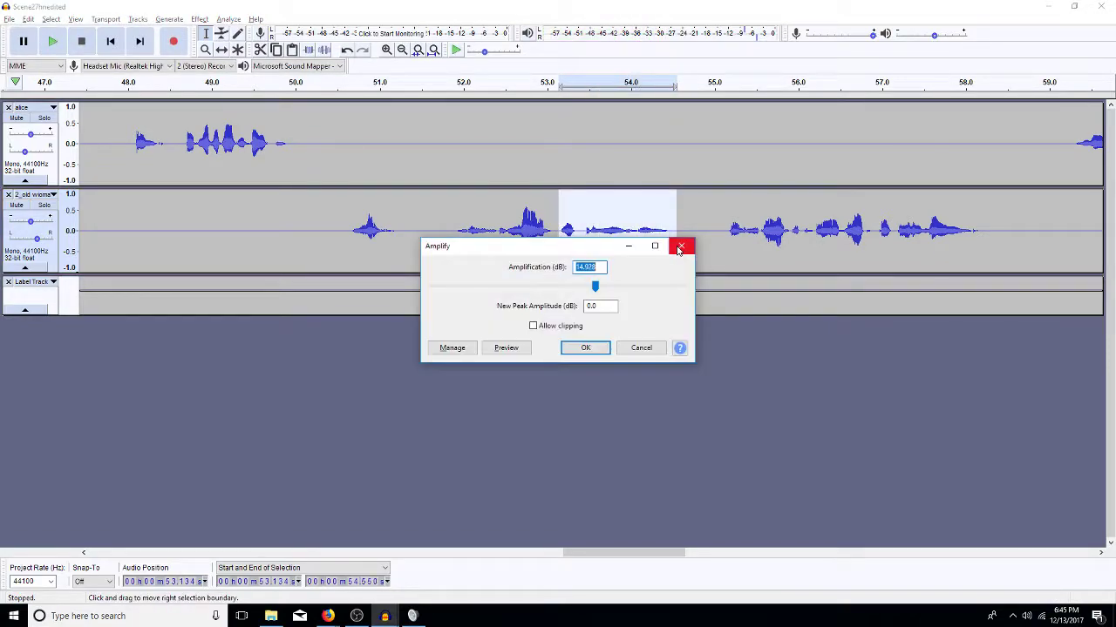
left_click(681, 246)
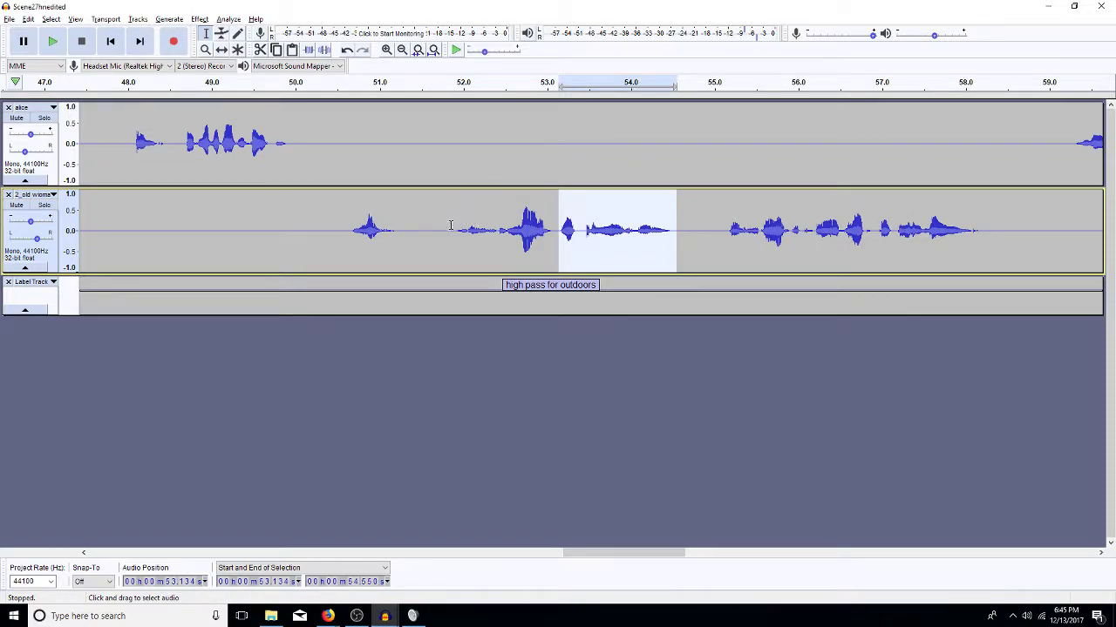
Listen to the amplified take in context from about 51.8 s
left_click_drag(449, 227, 442, 226)
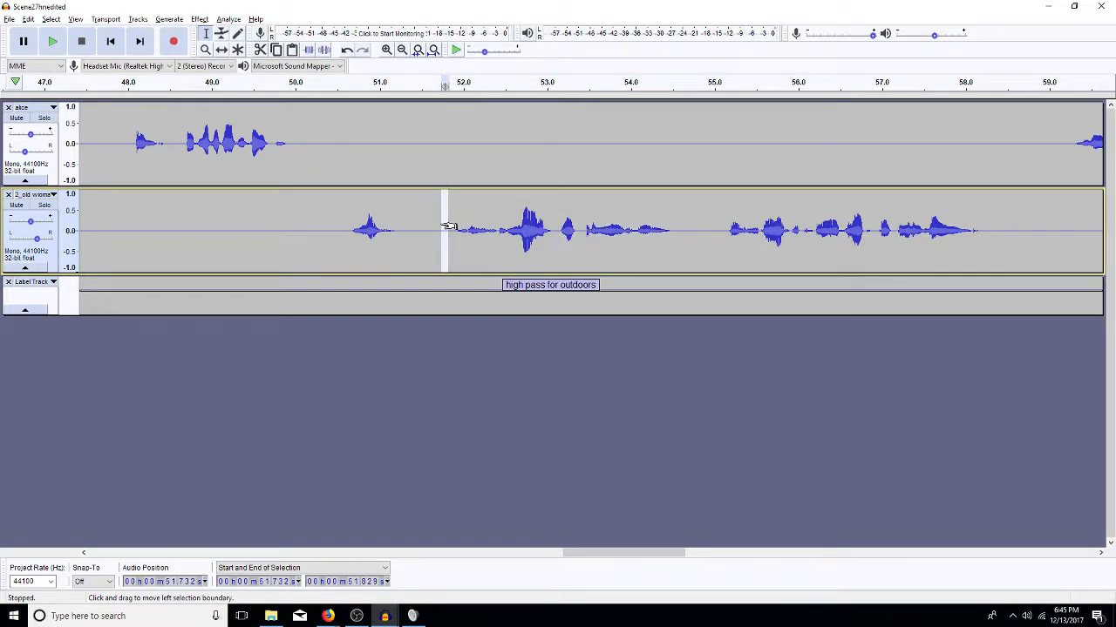
left_click(448, 227)
key("space")
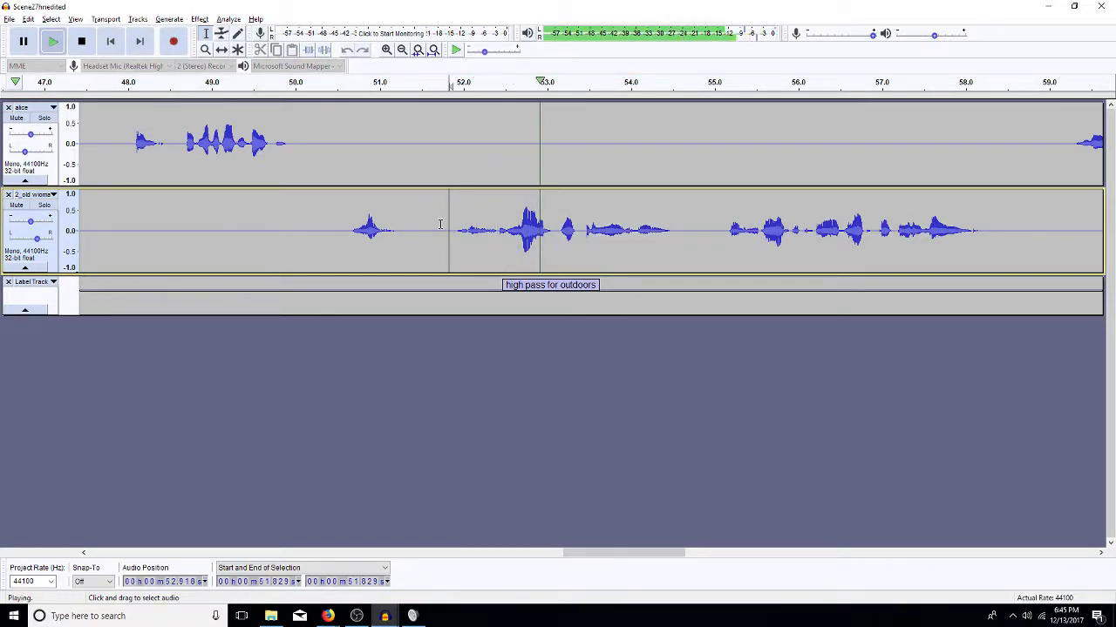
key("space")
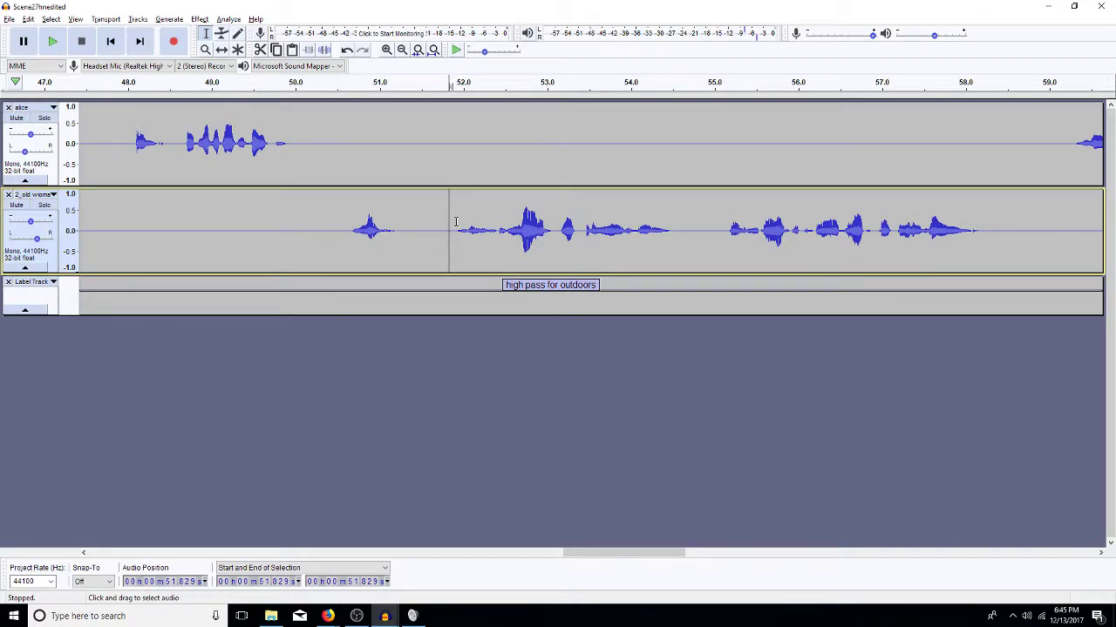
Change the tempo of the old woman's dialogue from about 11.05 s to 1:05.3, shortening it to a length of 52.67 seconds
key("ctrl+3")
key("ctrl+3")
key("ctrl+3")
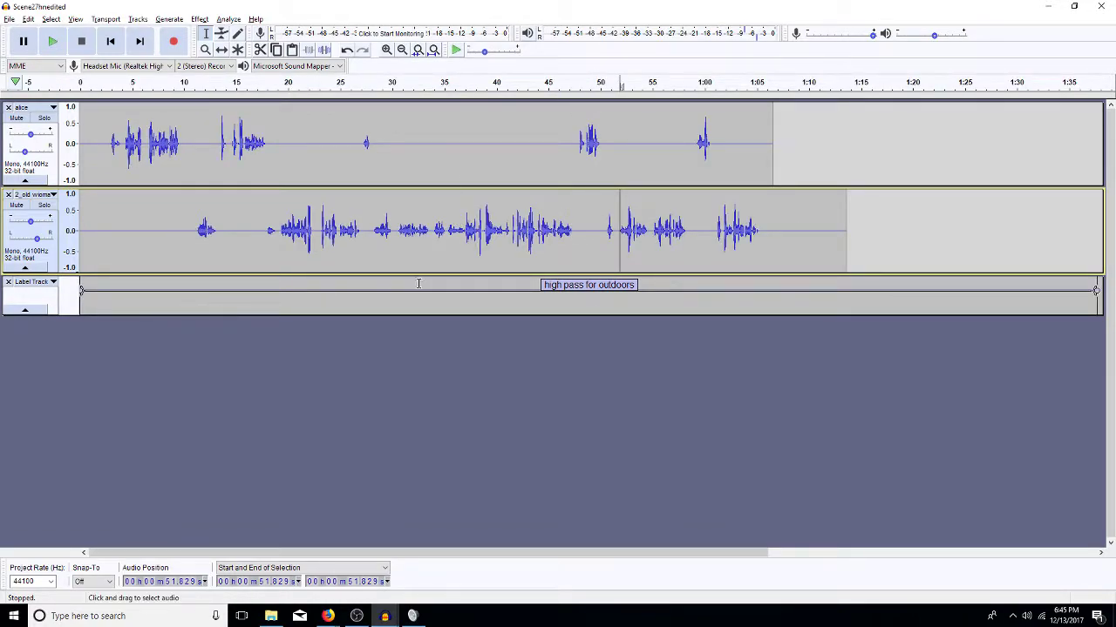
double_click(438, 255)
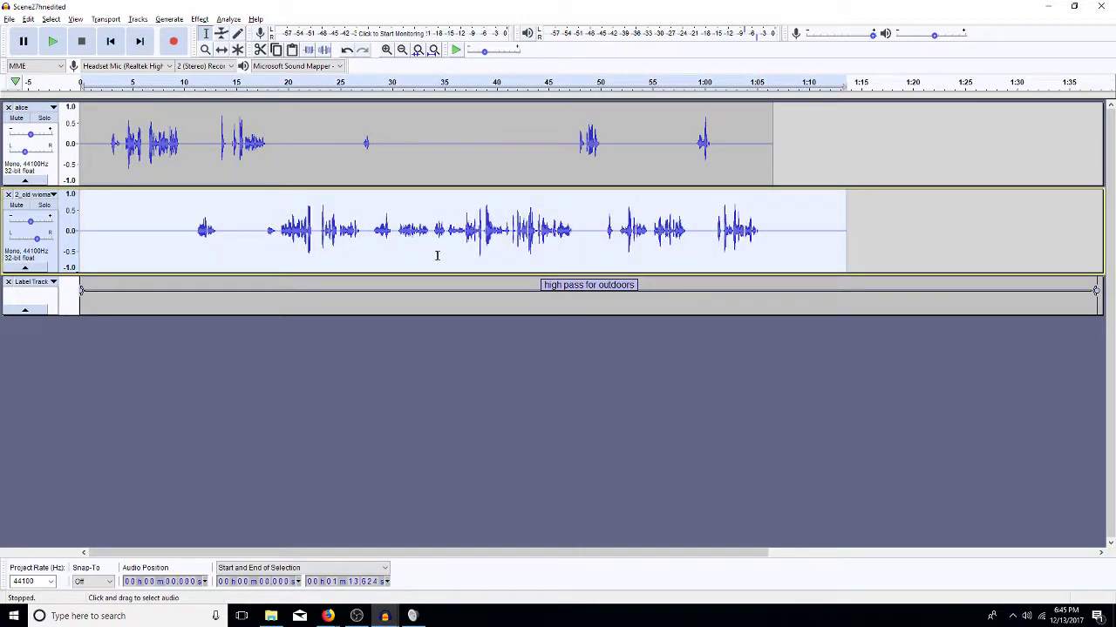
left_click_drag(195, 230, 760, 253)
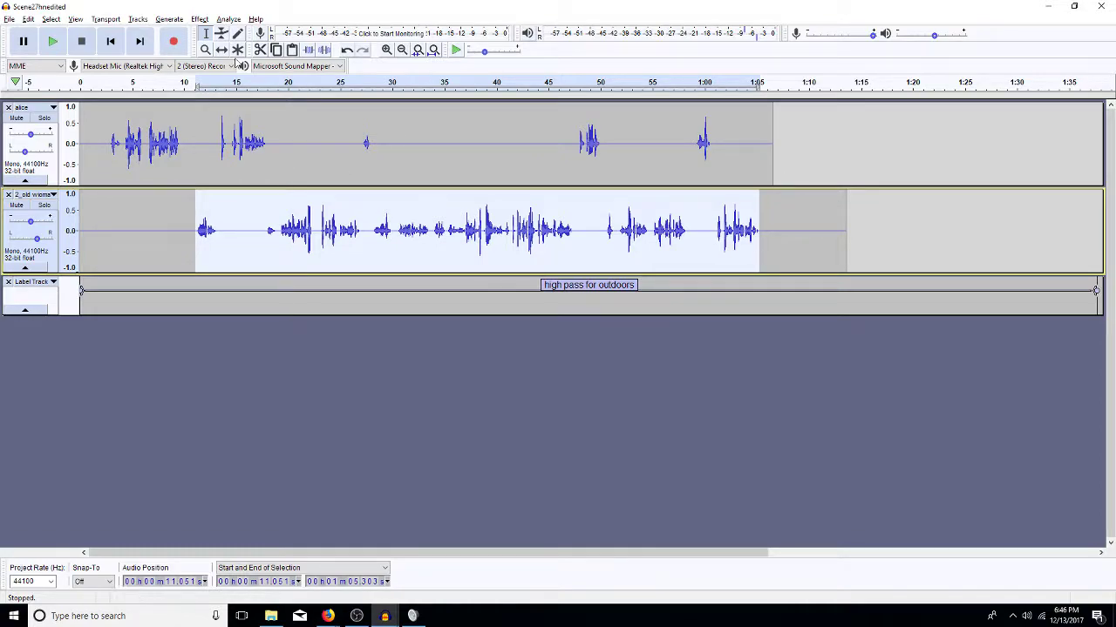
left_click(201, 20)
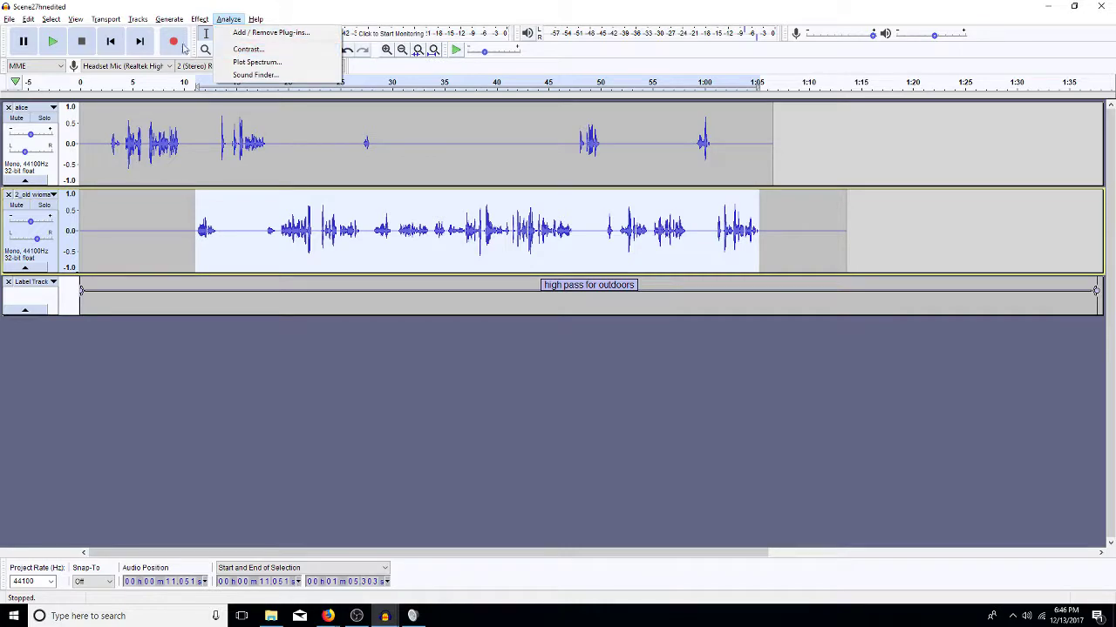
left_click(252, 106)
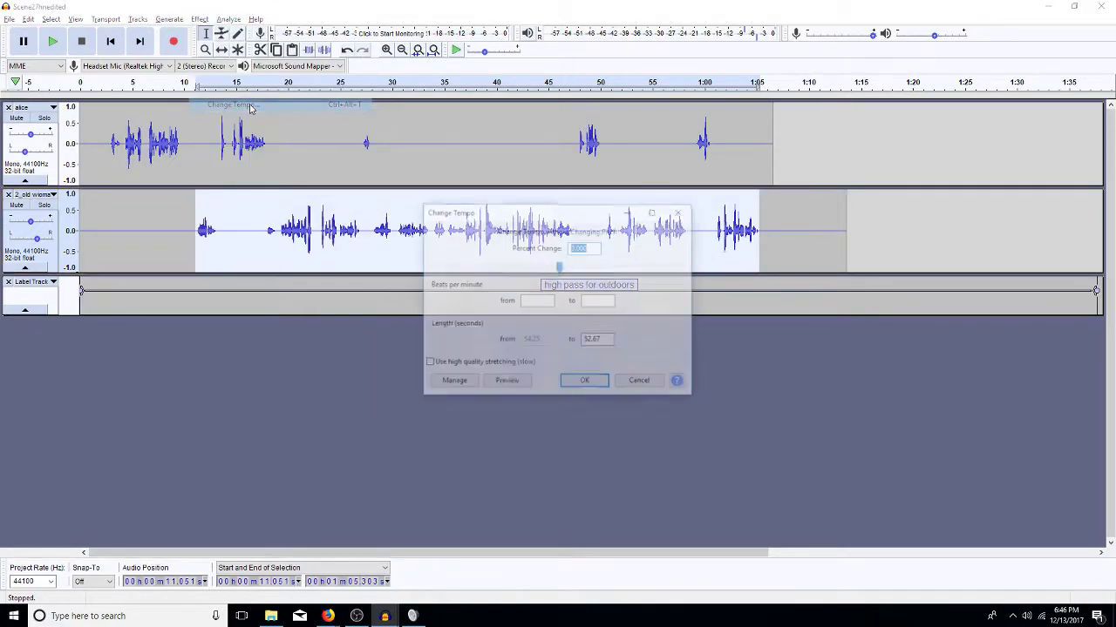
left_click(586, 383)
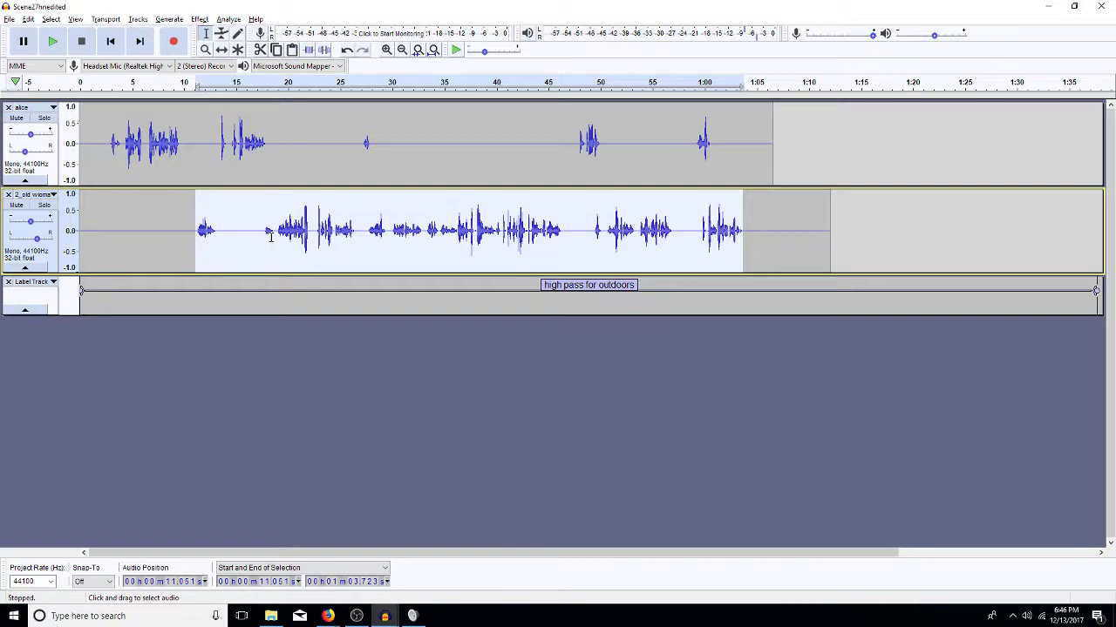
Listen to the tempo-changed dialogue with Alice's lines from about 10.9 s to past 25 s
left_click(193, 172)
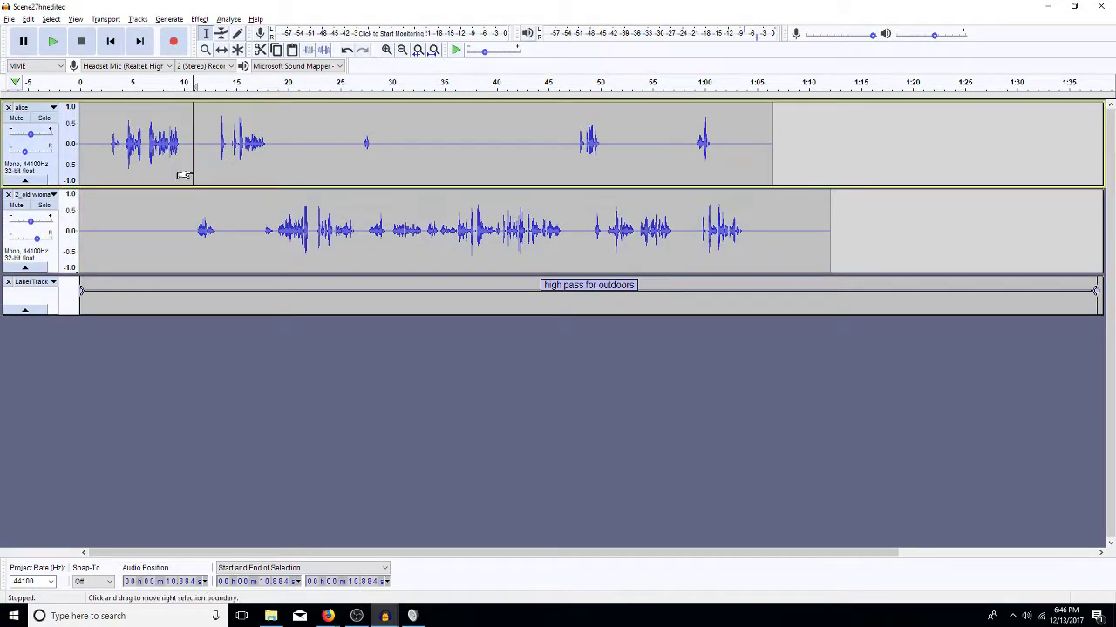
key("space")
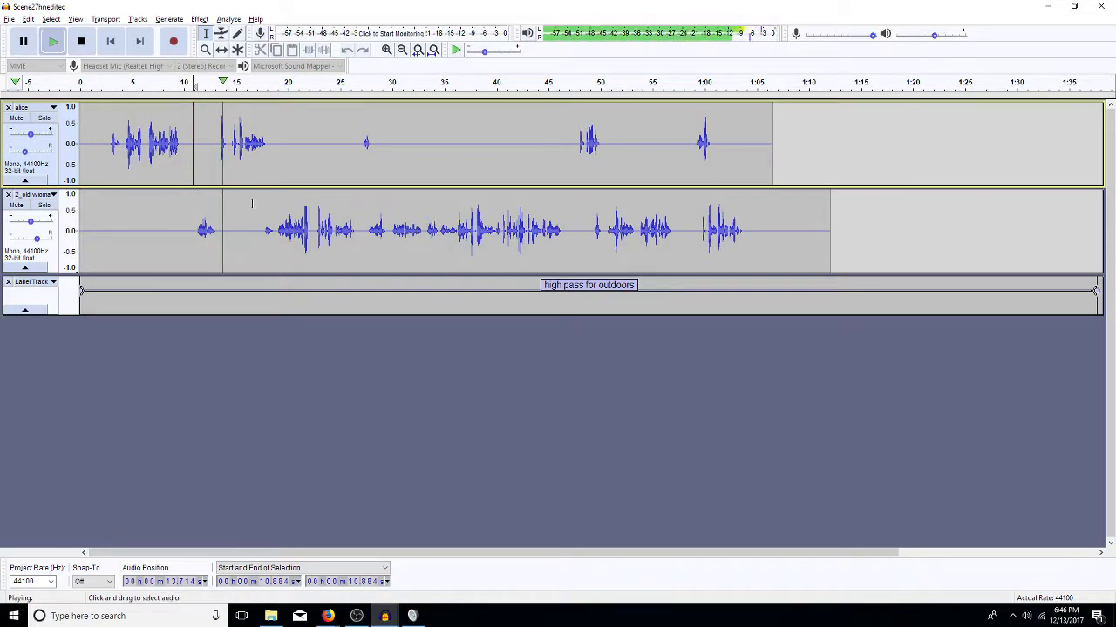
left_click(386, 50)
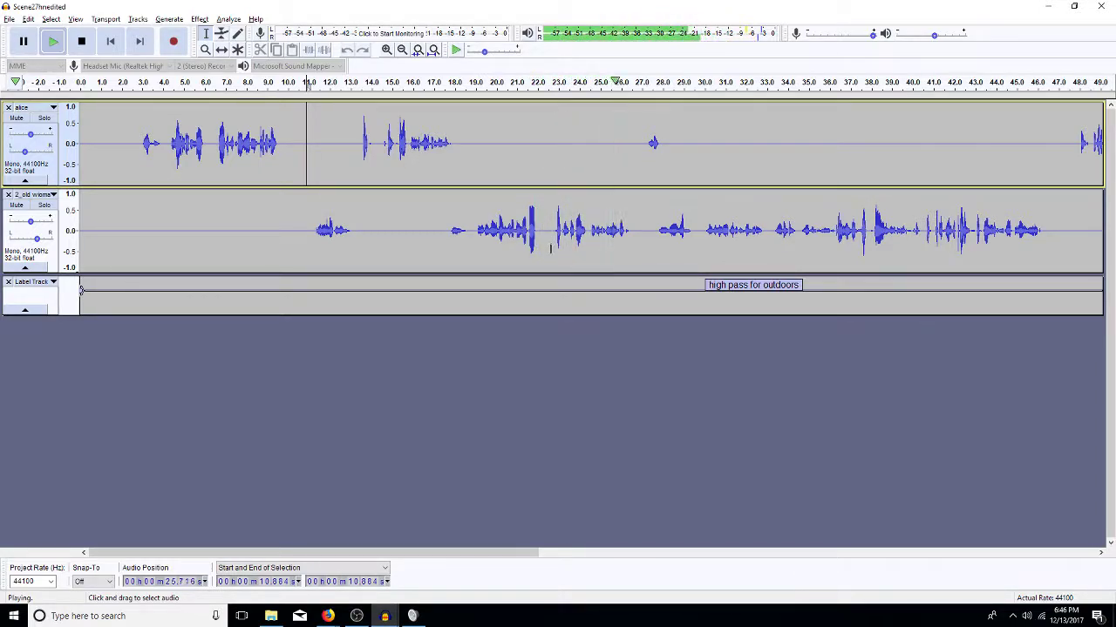
key("space")
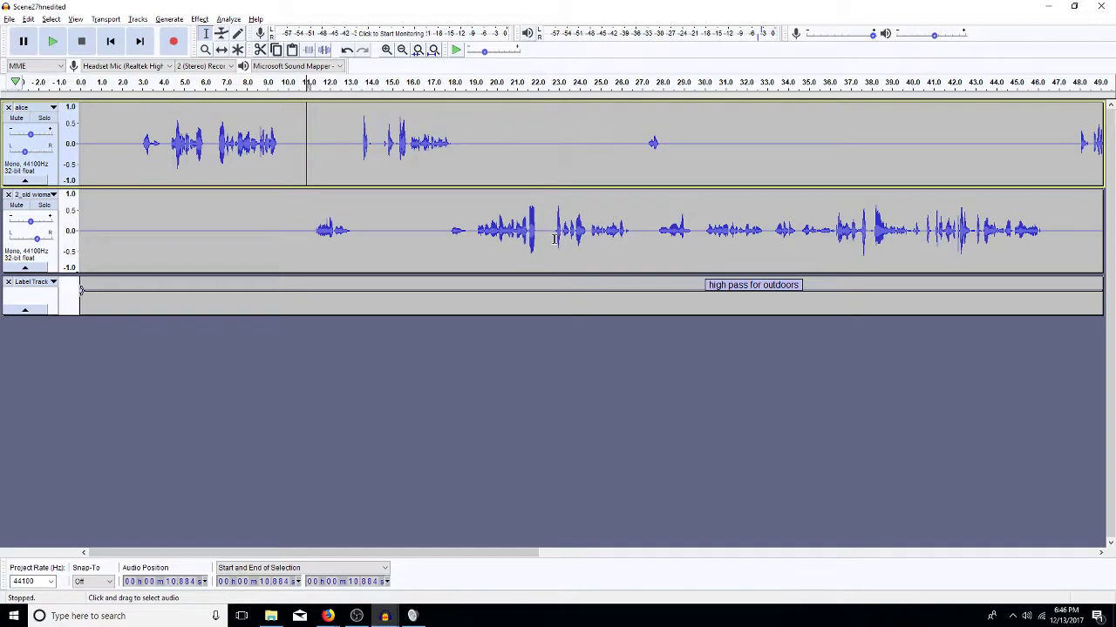
Review the old woman's line from about 16.9 s and delete its silence from about 18.80 to 19.03 s
left_click_drag(658, 254, 433, 256)
key("ctrl+e")
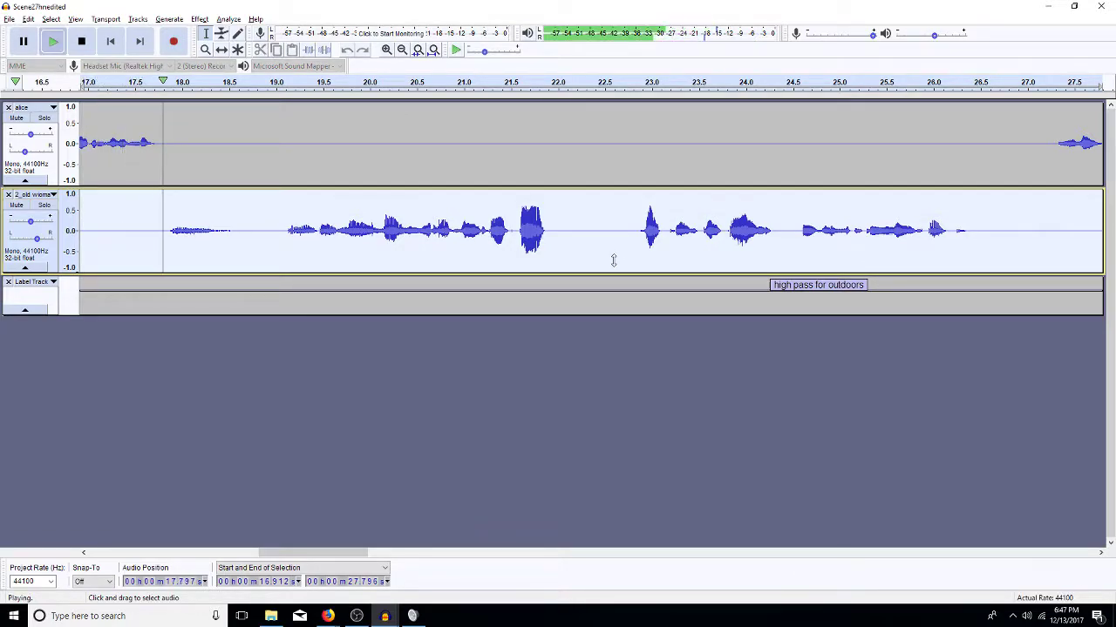
key("space")
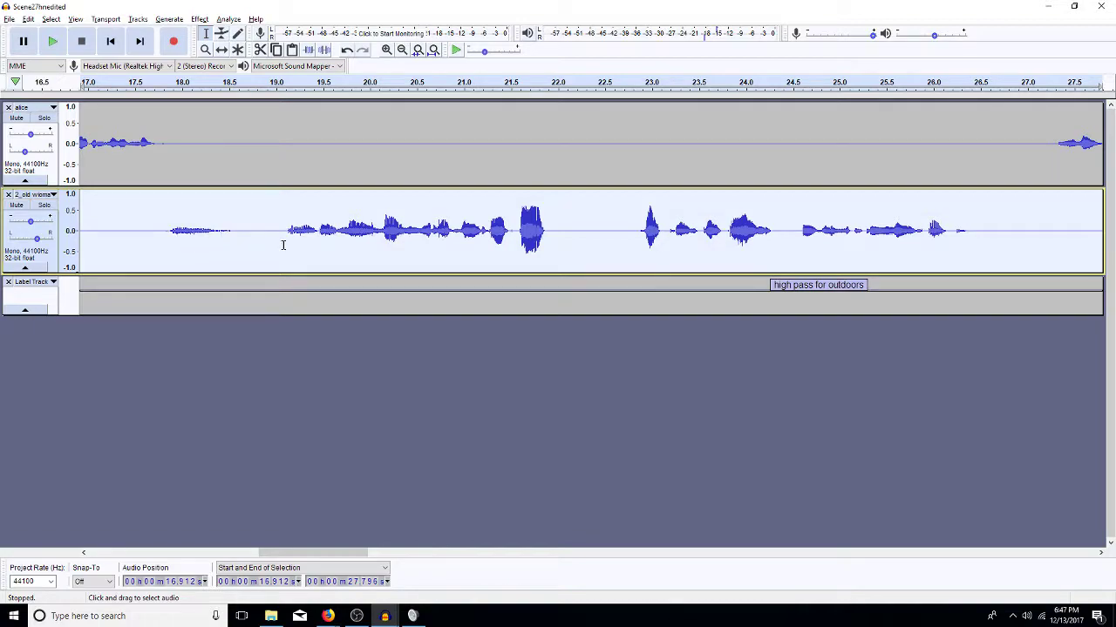
key("space")
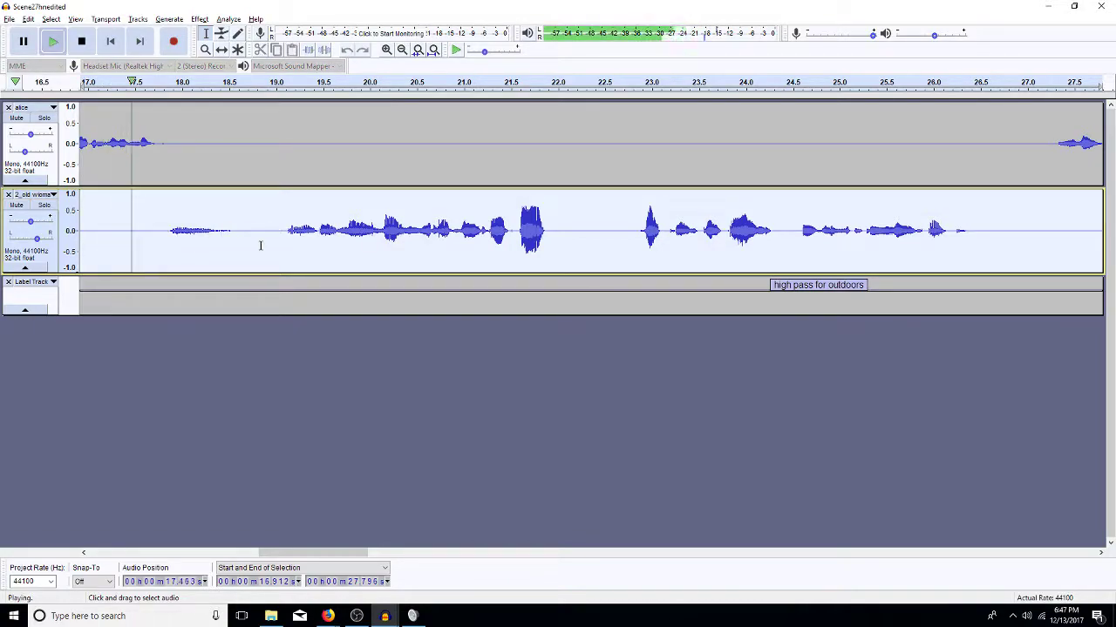
left_click_drag(279, 232, 257, 235)
key("space")
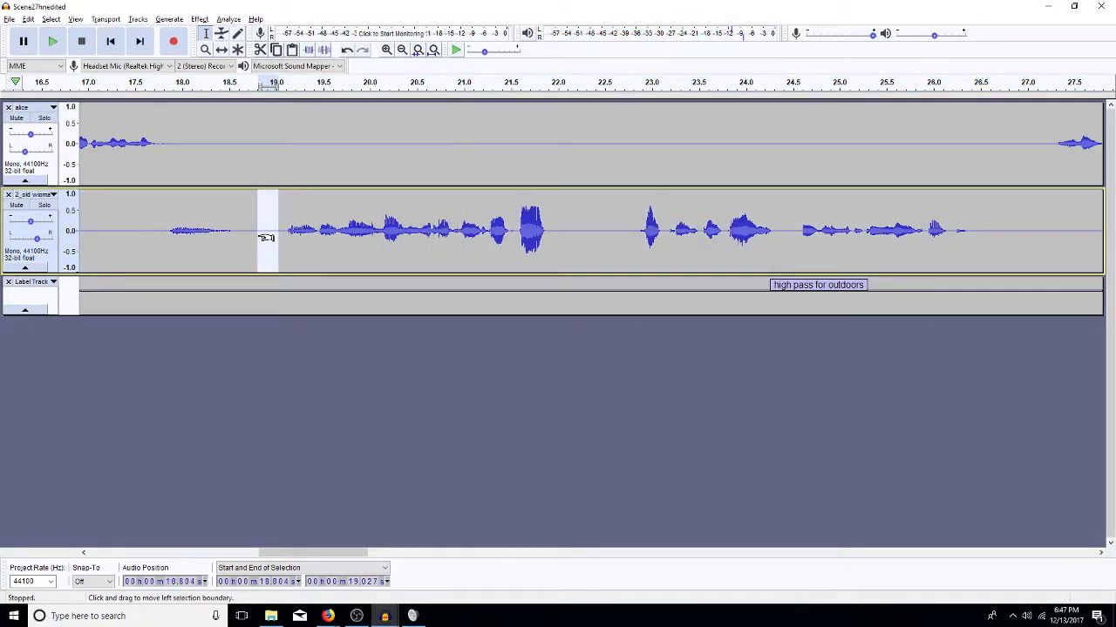
key("Delete")
Delete the silence from about 22.23 to 22.62 s and the short gap starting at about 23.80 s in the old woman's track
left_click_drag(615, 231, 580, 231)
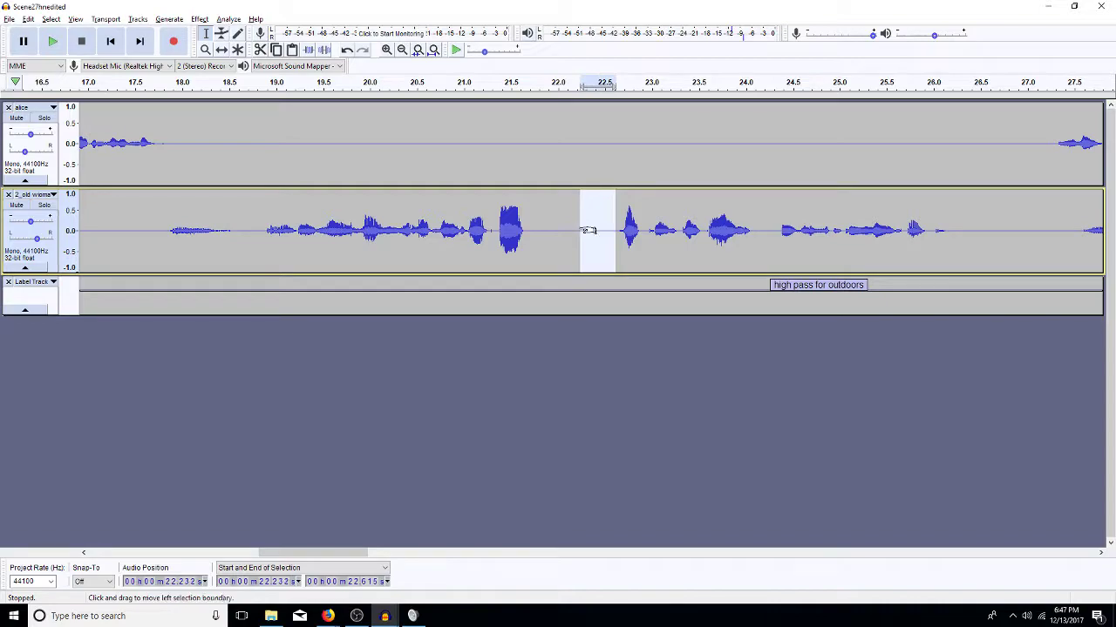
key("Delete")
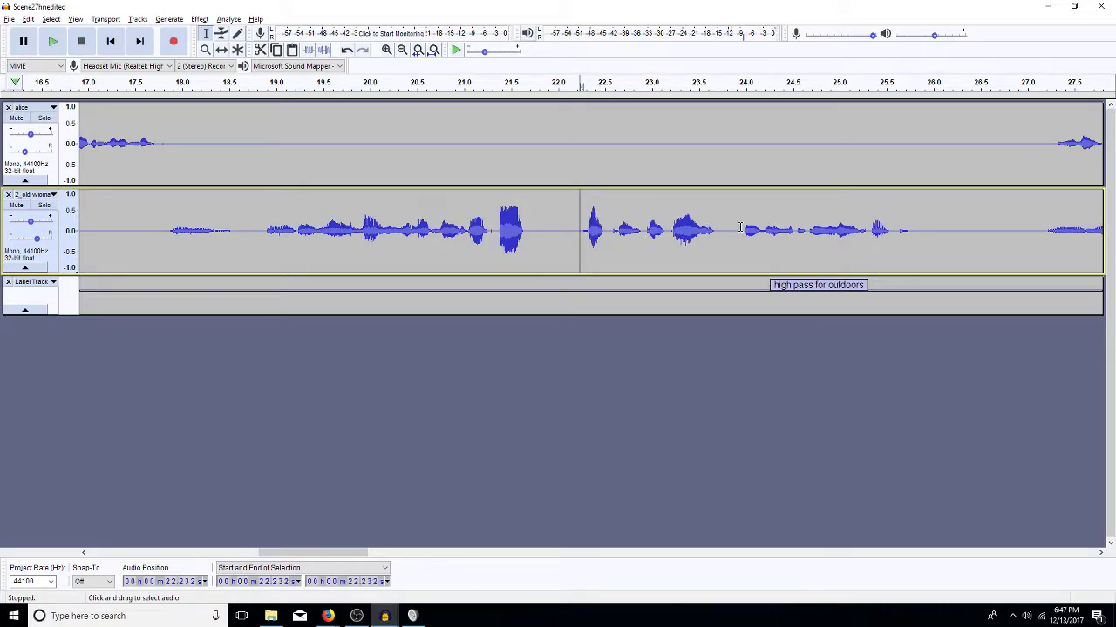
left_click_drag(740, 227, 728, 237)
key("Delete")
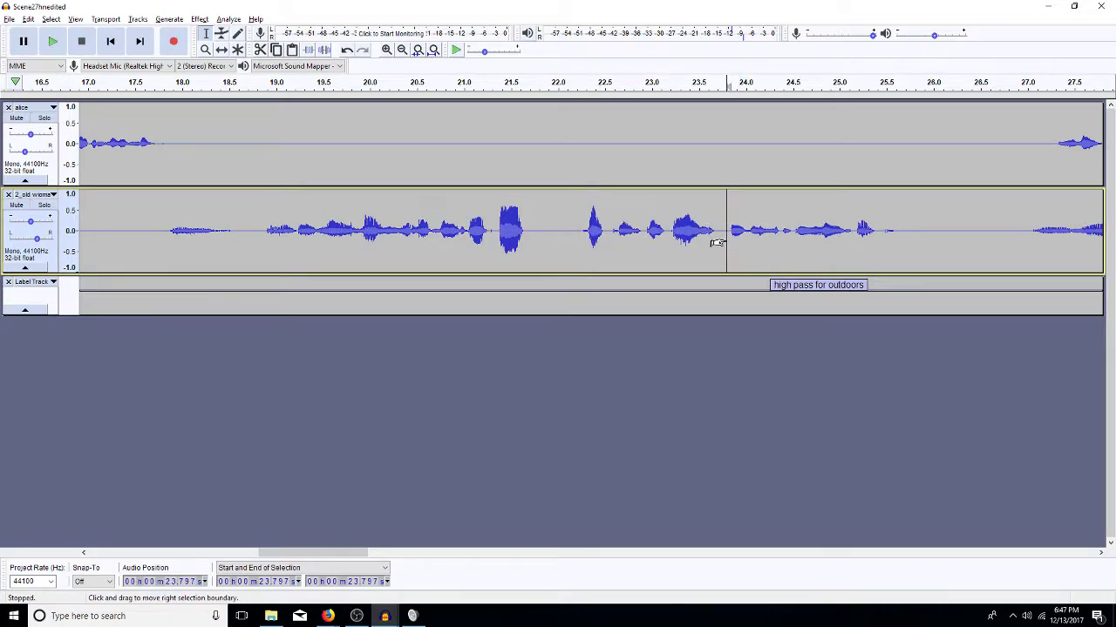
Listen to the tightened line in the old woman's track from about 18.8 s and again from about 22.5 s
left_click(255, 218)
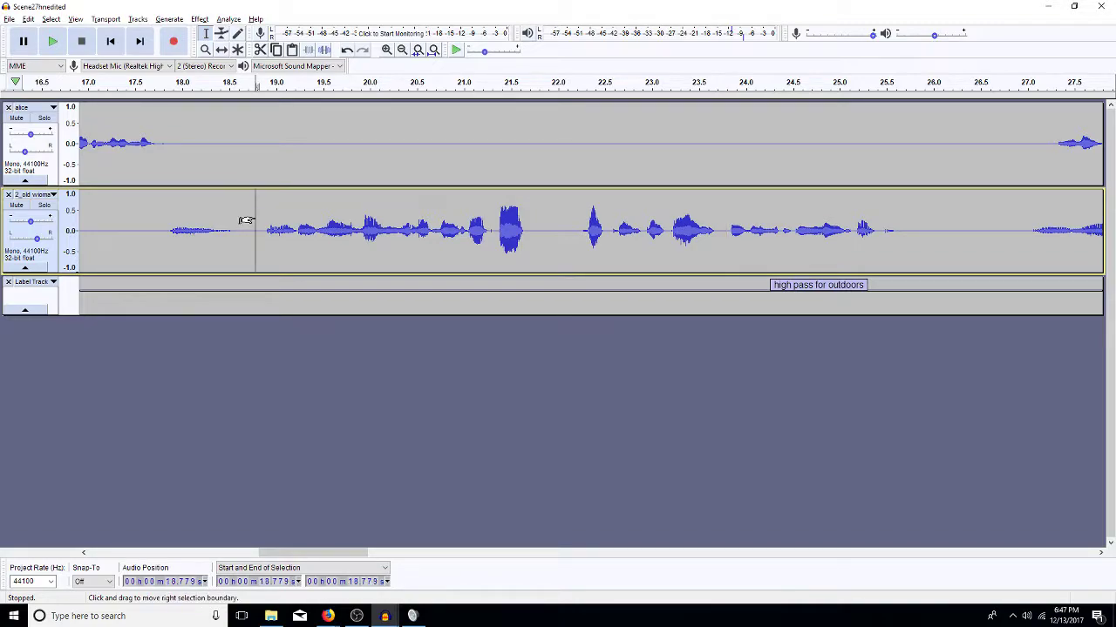
key("space")
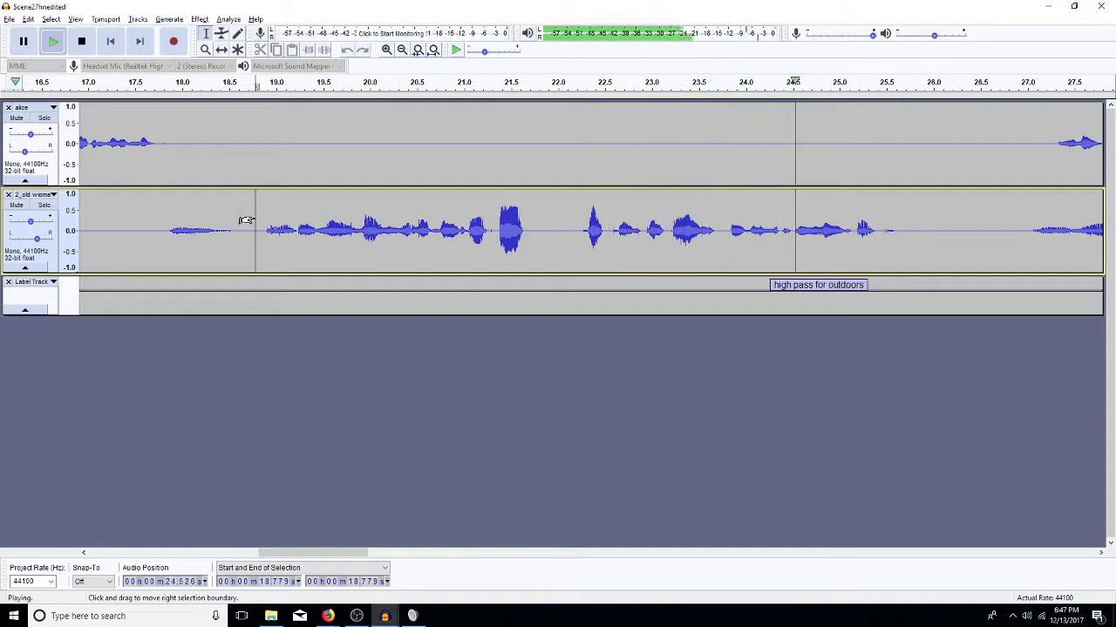
key("space")
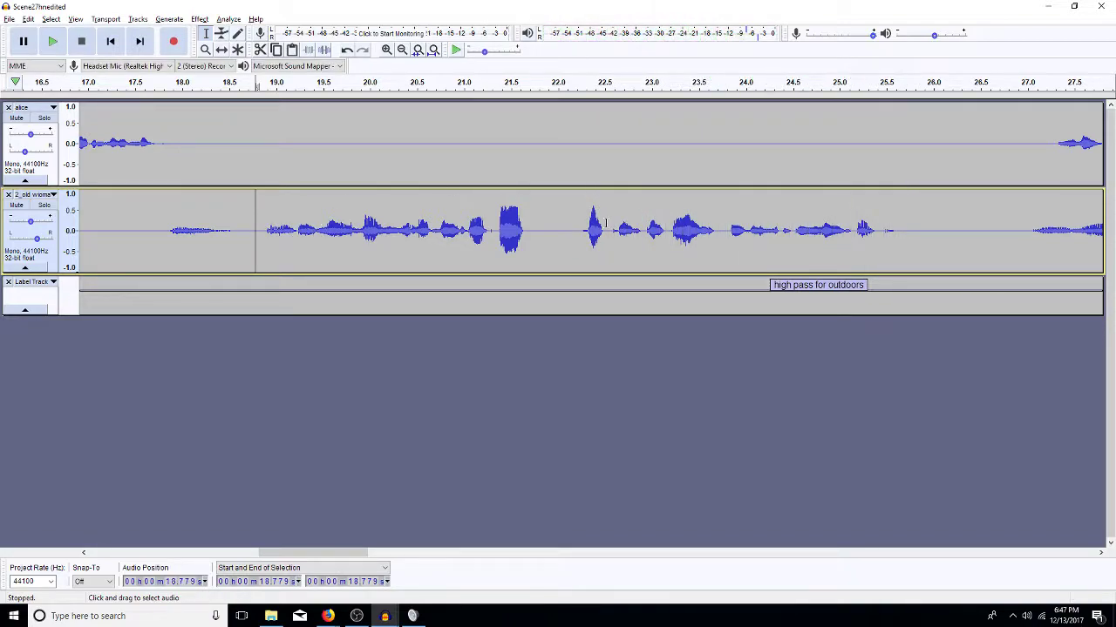
left_click(606, 228)
key("space")
key("space")
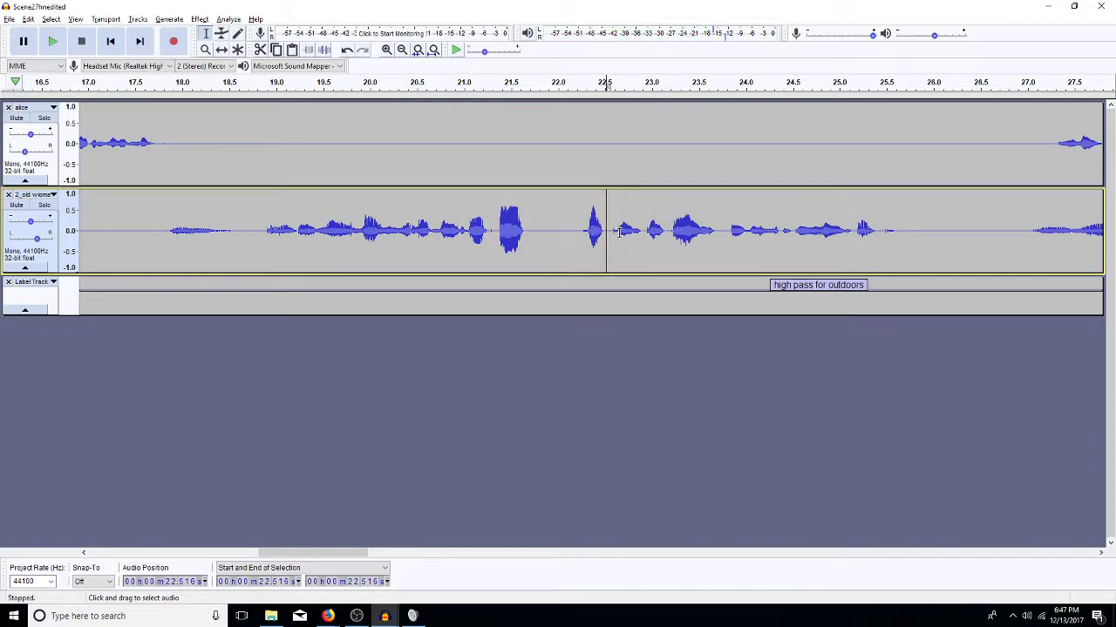
Repeat the last effect on the short passage from about 22.52 to 22.63 s and listen from about 22.5 s
left_click_drag(607, 231, 616, 234)
key("space")
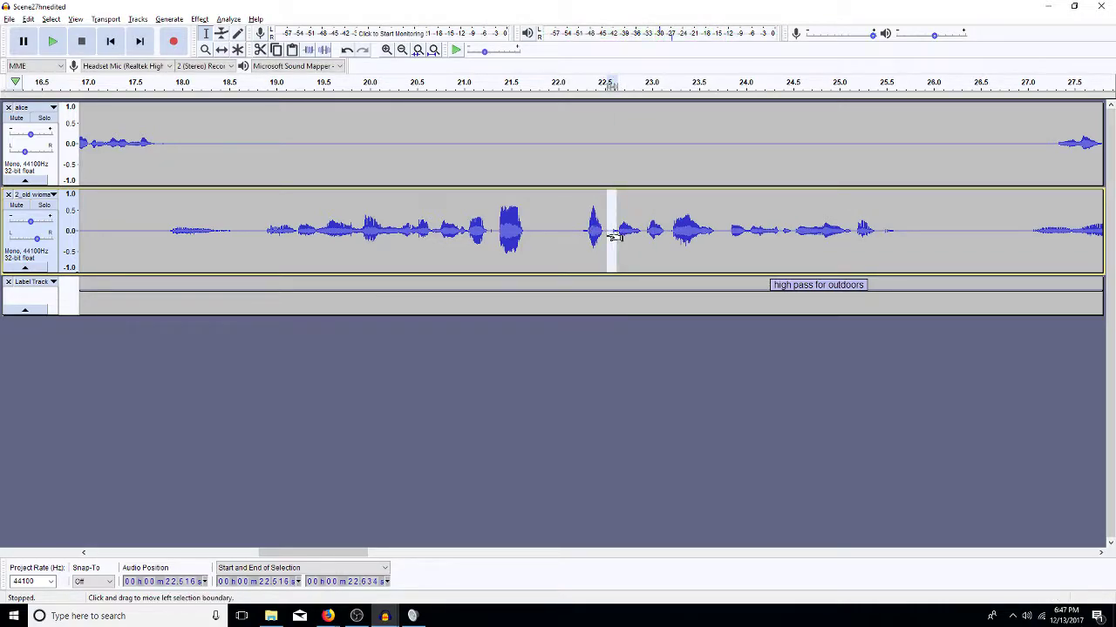
key("ctrl+r")
key("Return")
key("Left")
key("space")
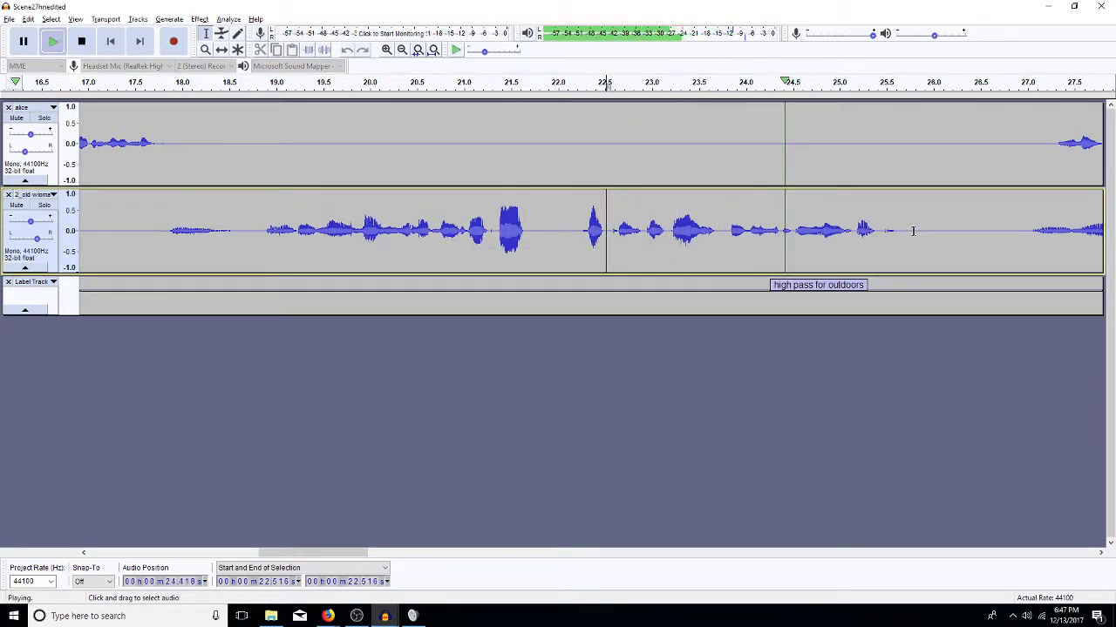
key("space")
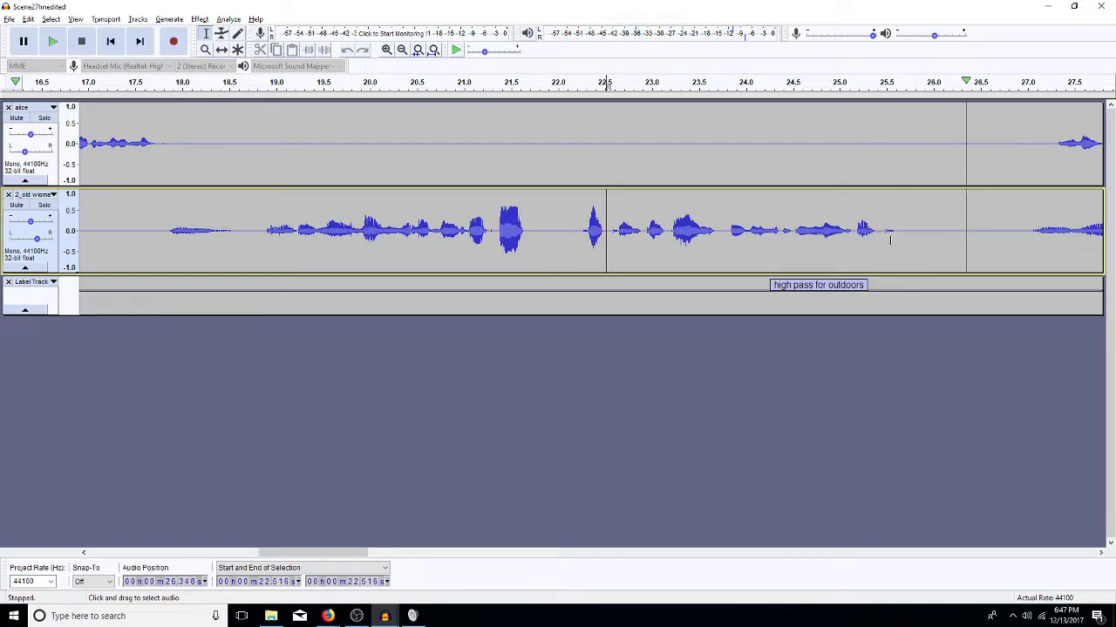
Examine the faint sound at about 25.44 to 25.66 s and the silence after it in the old woman's track, playing sections separately
left_click_drag(901, 235, 881, 236)
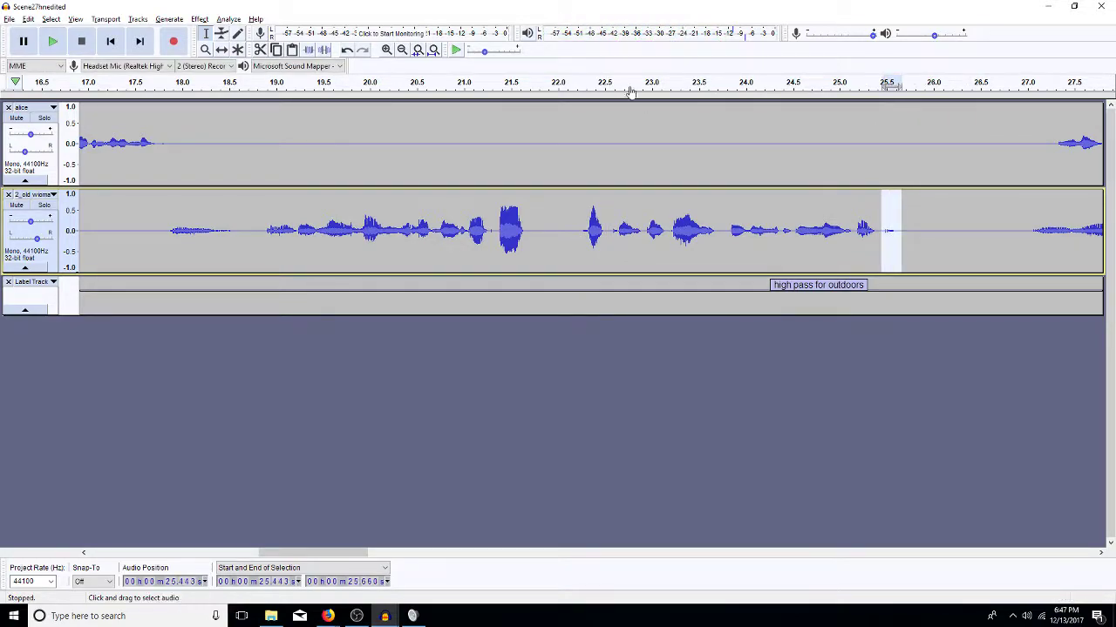
left_click(387, 50)
left_click(387, 51)
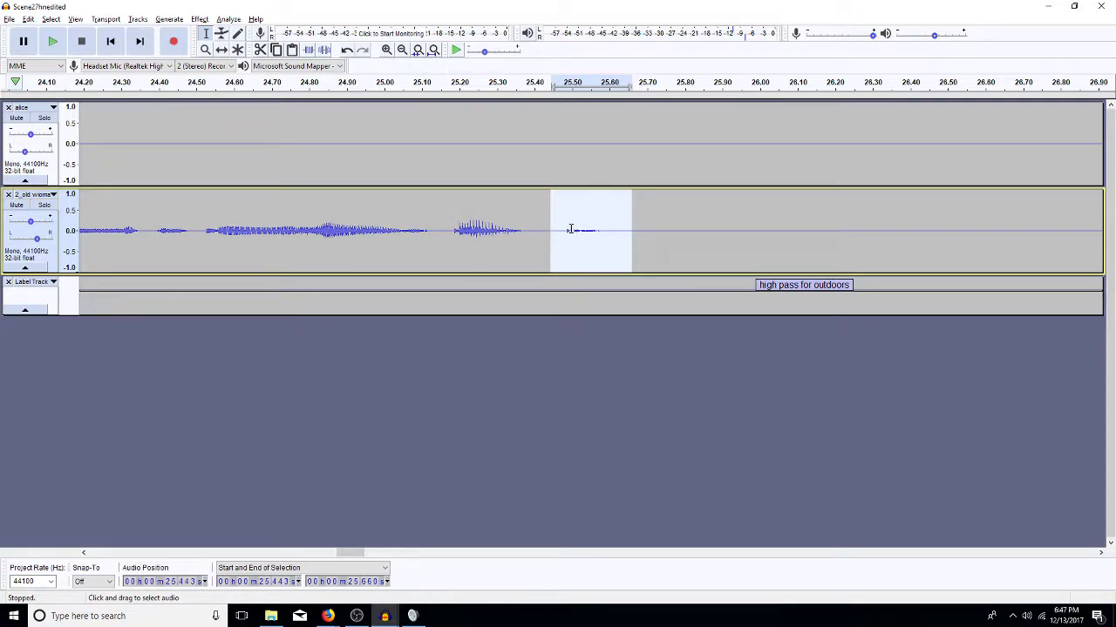
left_click_drag(571, 229, 544, 231)
key("space")
left_click_drag(619, 242, 571, 245)
key("space")
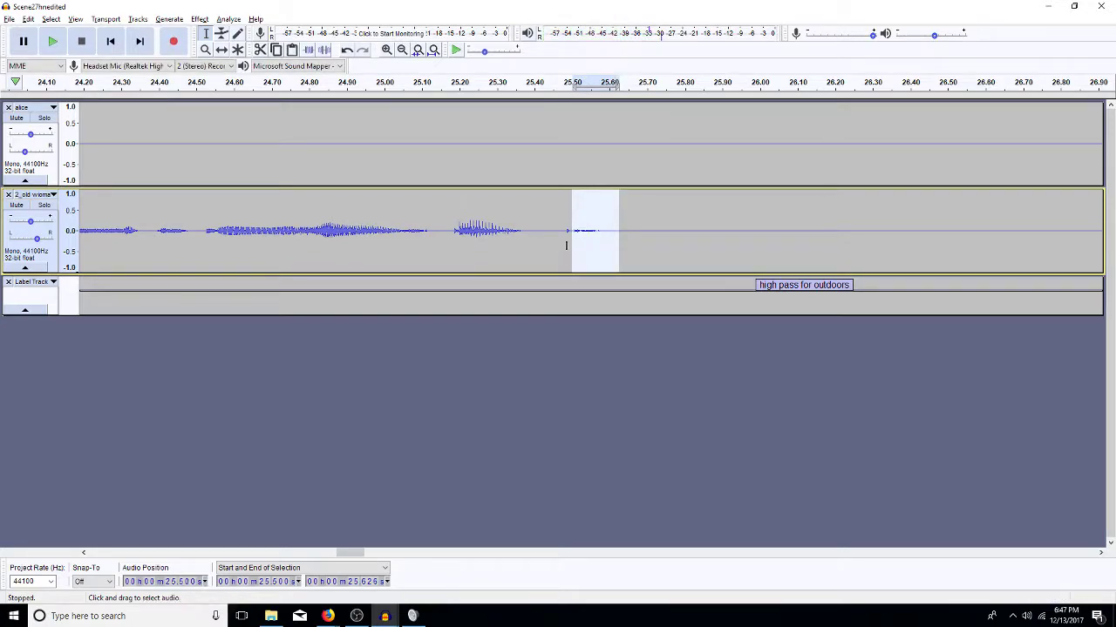
left_click(599, 242)
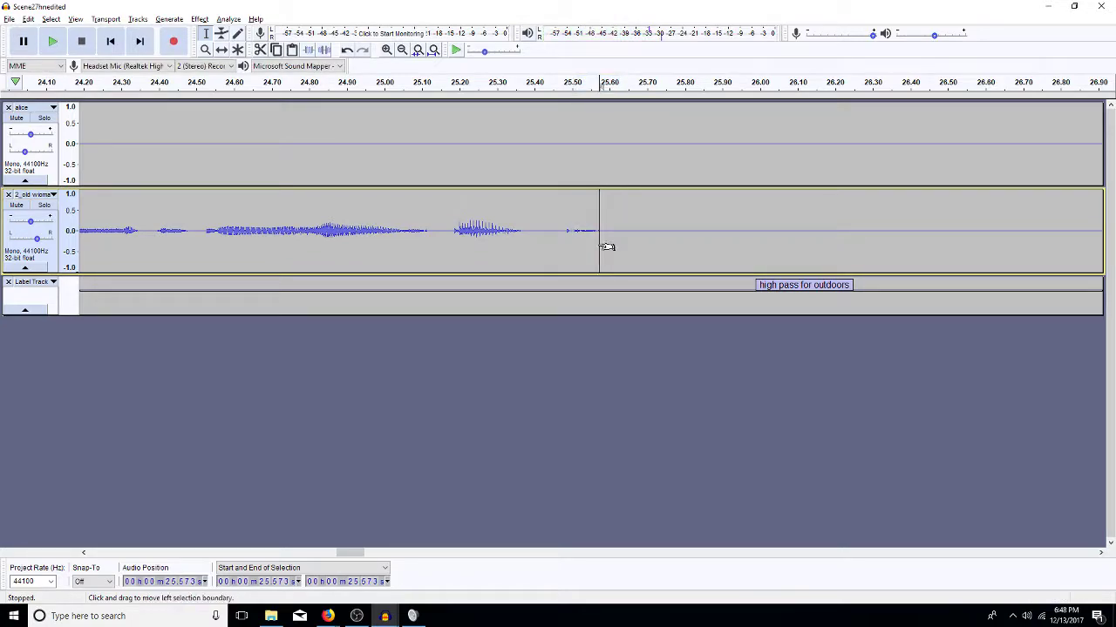
left_click_drag(622, 231, 600, 241)
left_click_drag(709, 234, 600, 248)
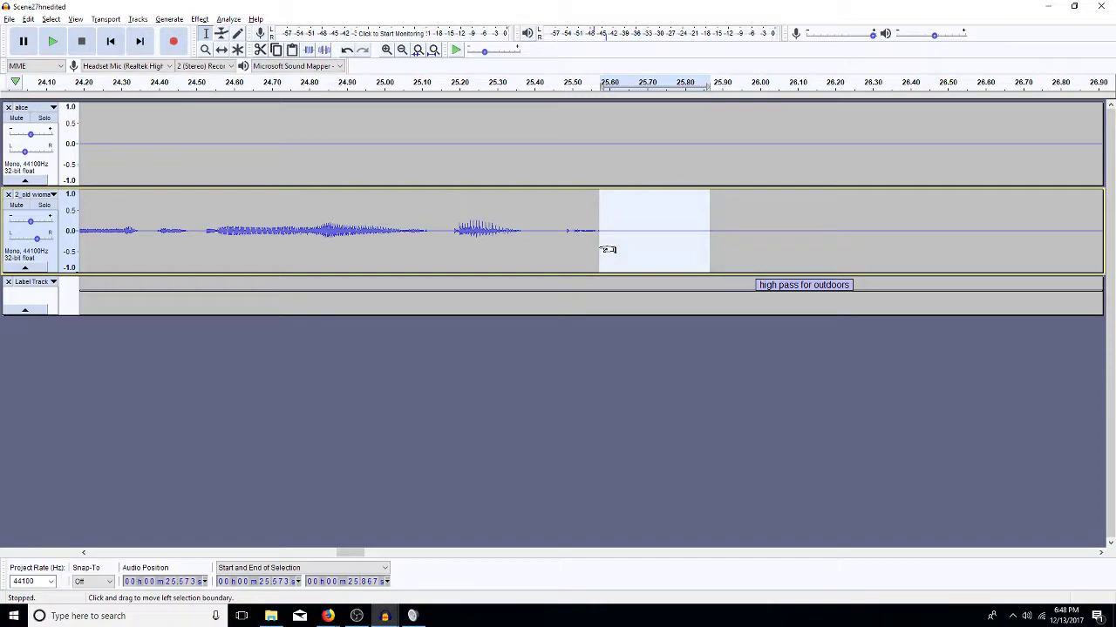
Listen to the end of the old woman's line from about 25.4 s and from about 25.1 s, and save the project
left_click(550, 228)
key("space")
key("space")
left_click(432, 250)
key("space")
key("space")
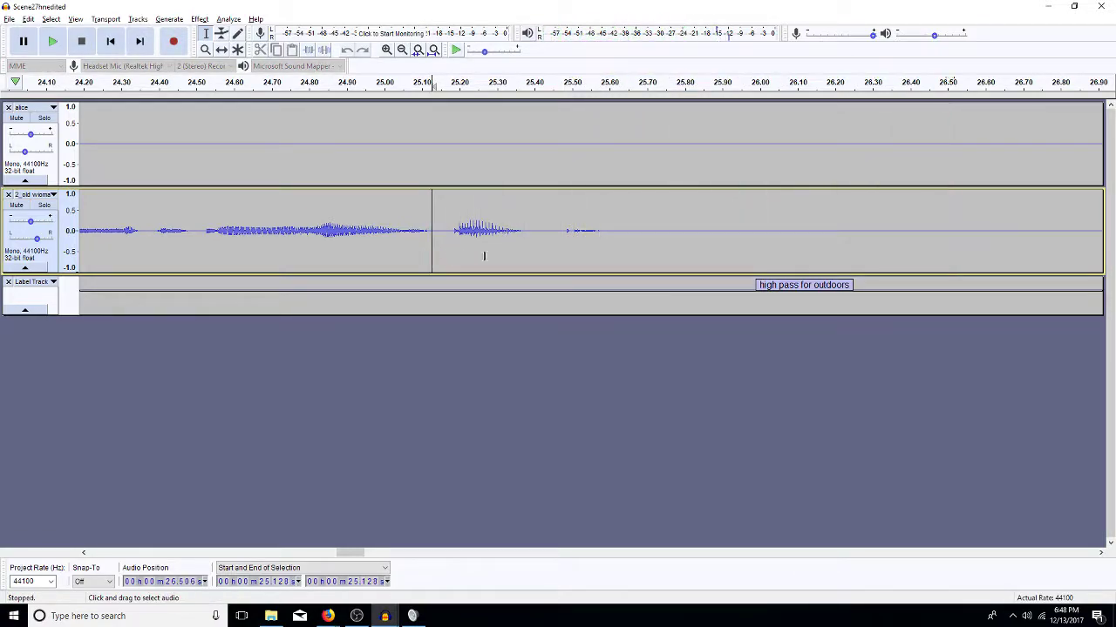
key("ctrl+s")
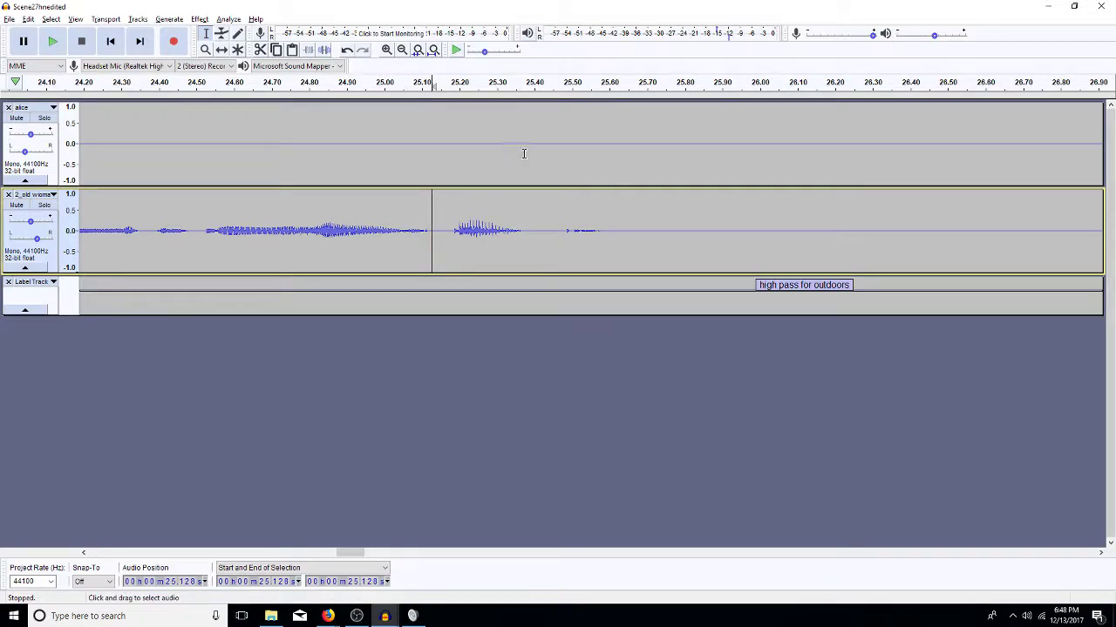
left_click(403, 52)
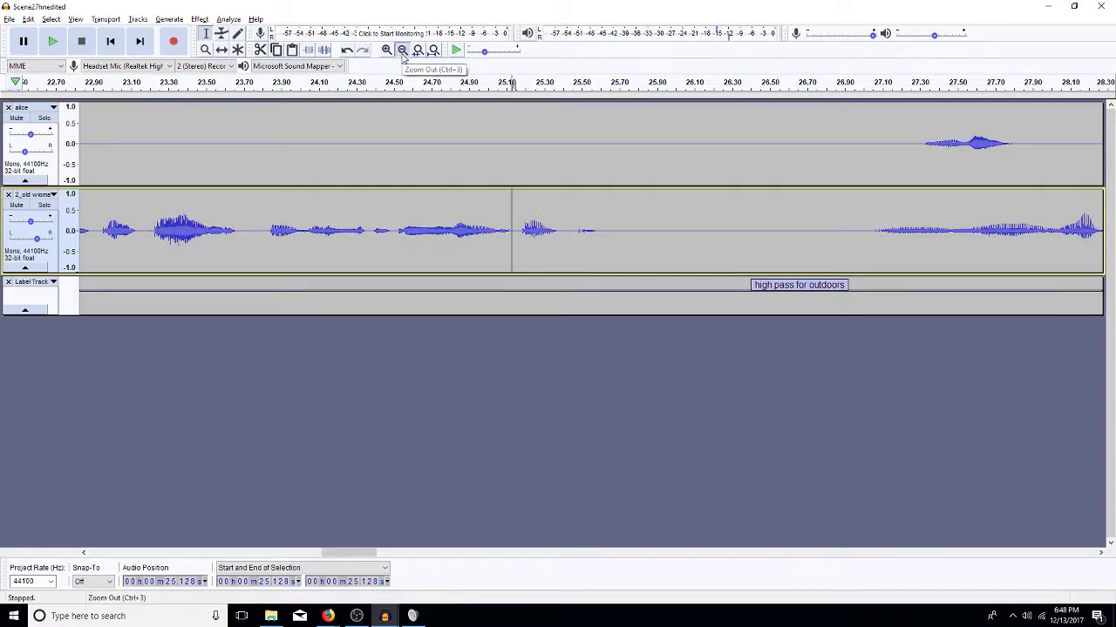
Delete the silence before Alice's short line, from about 25.74 to 27.18 s, and listen from about 24.75 s
left_click(402, 52)
left_click(403, 51)
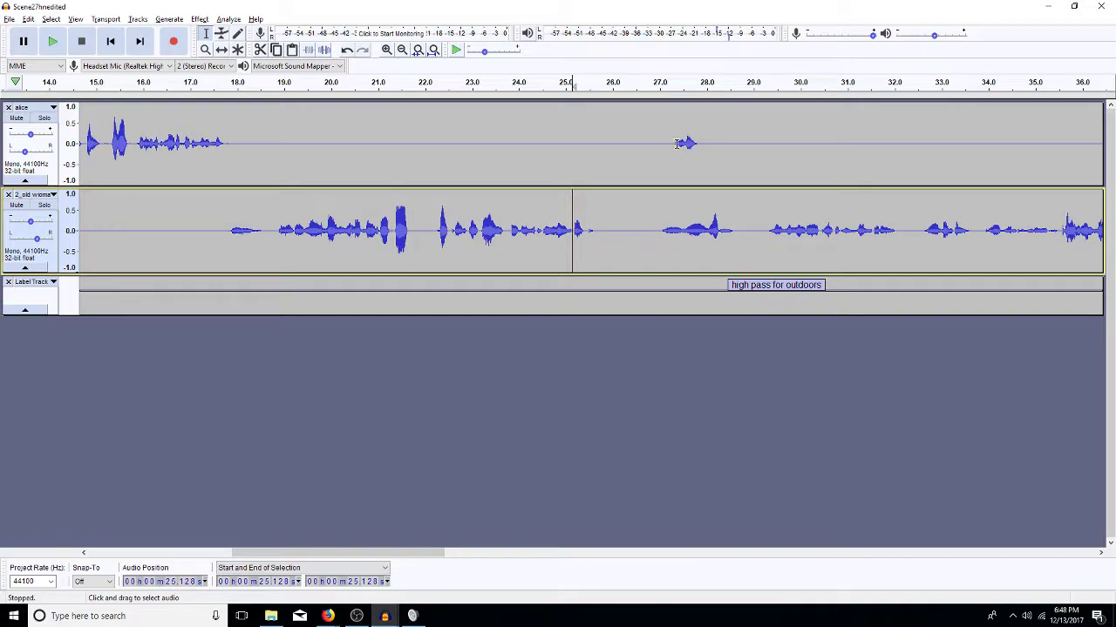
left_click_drag(667, 143, 599, 163)
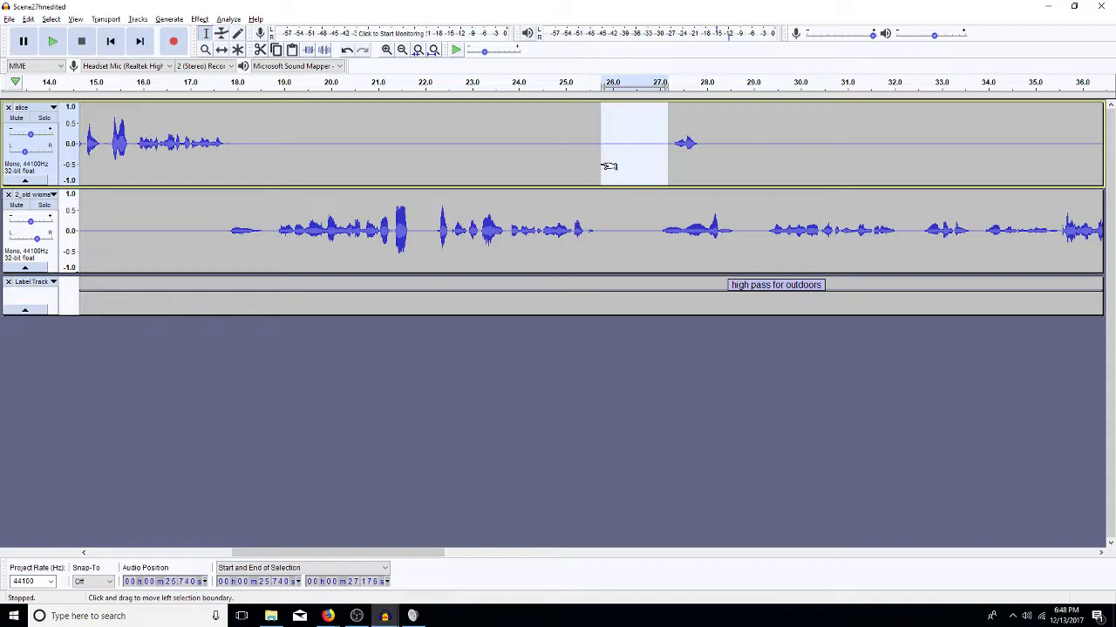
key("Delete")
left_click(553, 170)
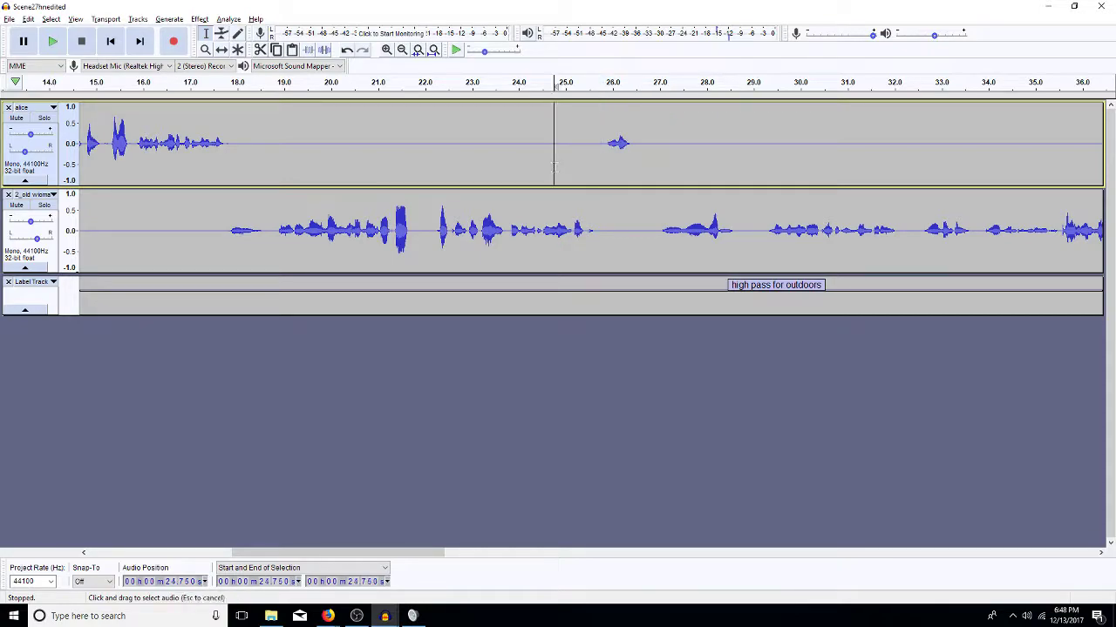
key("space")
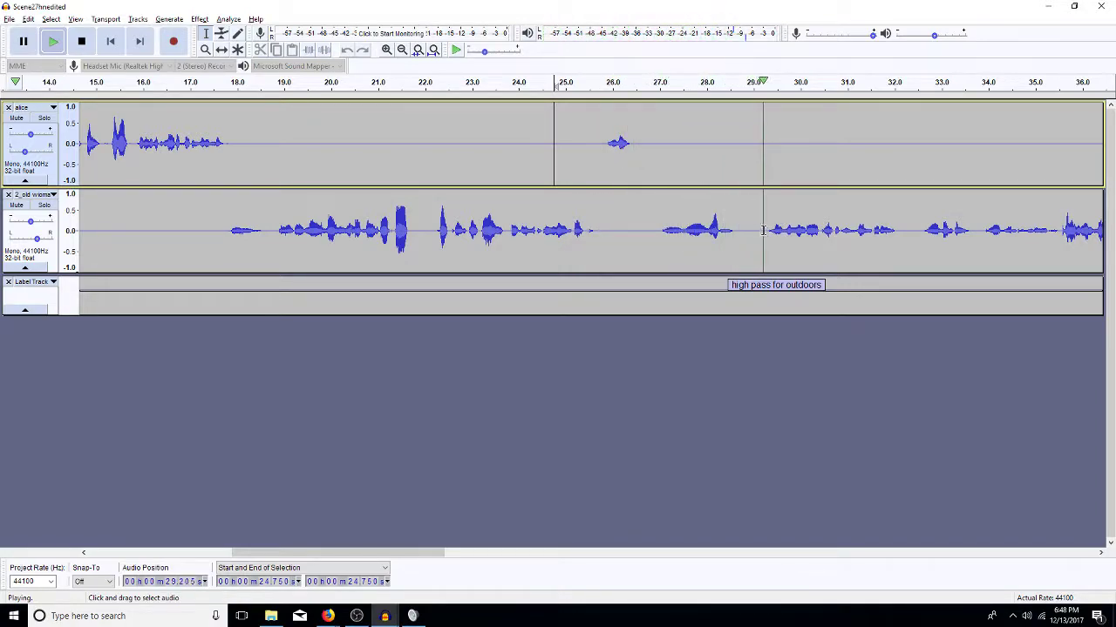
key("space")
Check the gap after the old woman's short line and silence it from about 28.50 to 29.30 s
left_click_drag(768, 231, 730, 249)
key("space")
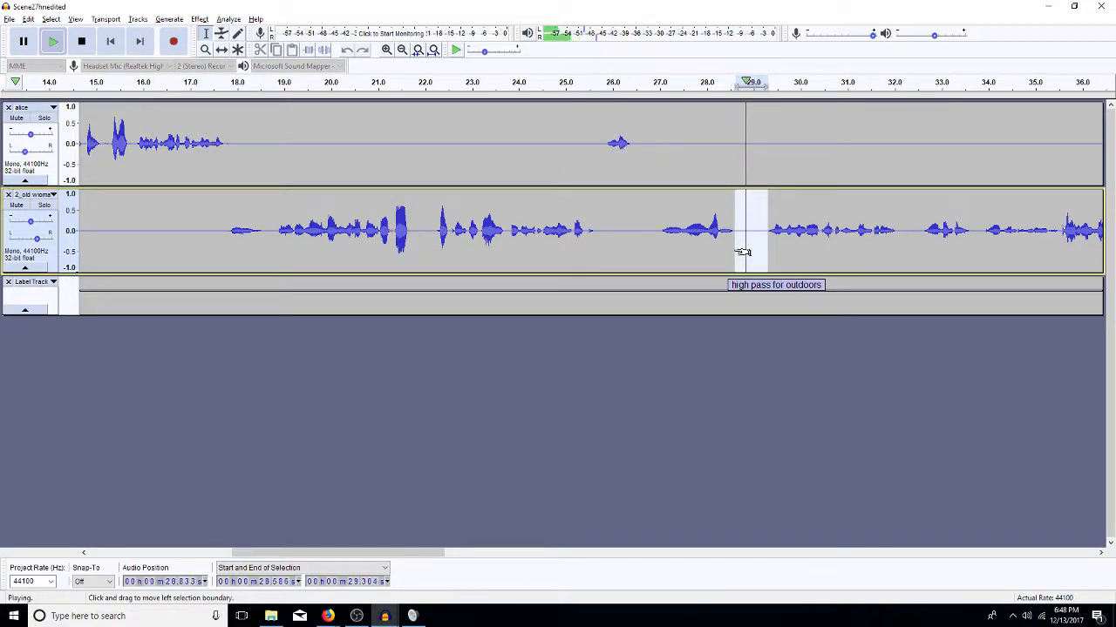
left_click_drag(736, 252, 728, 253)
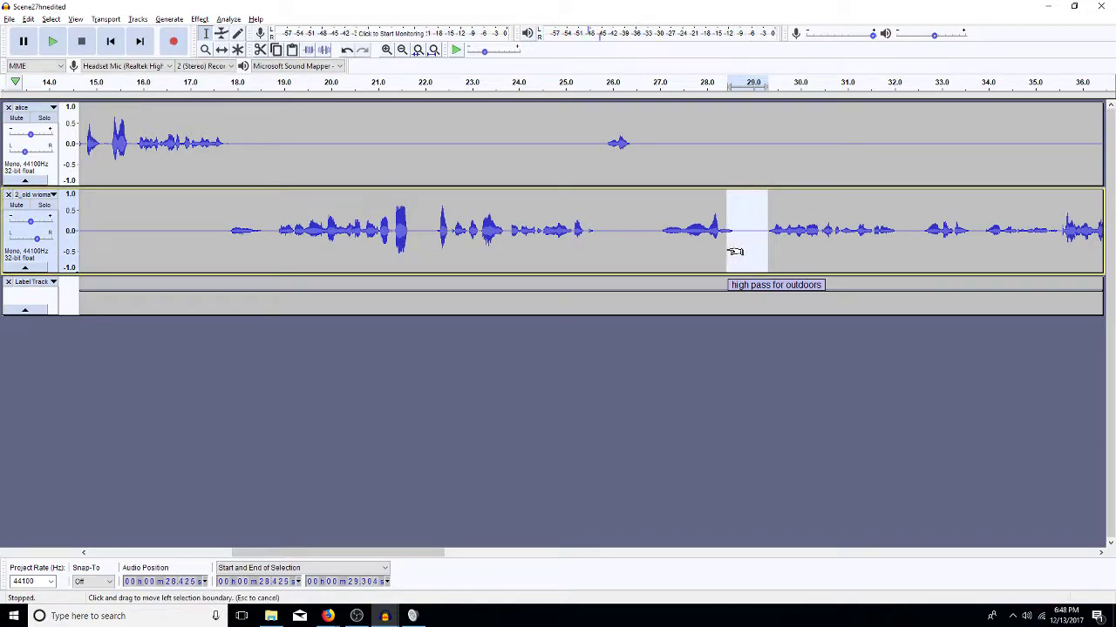
key("space")
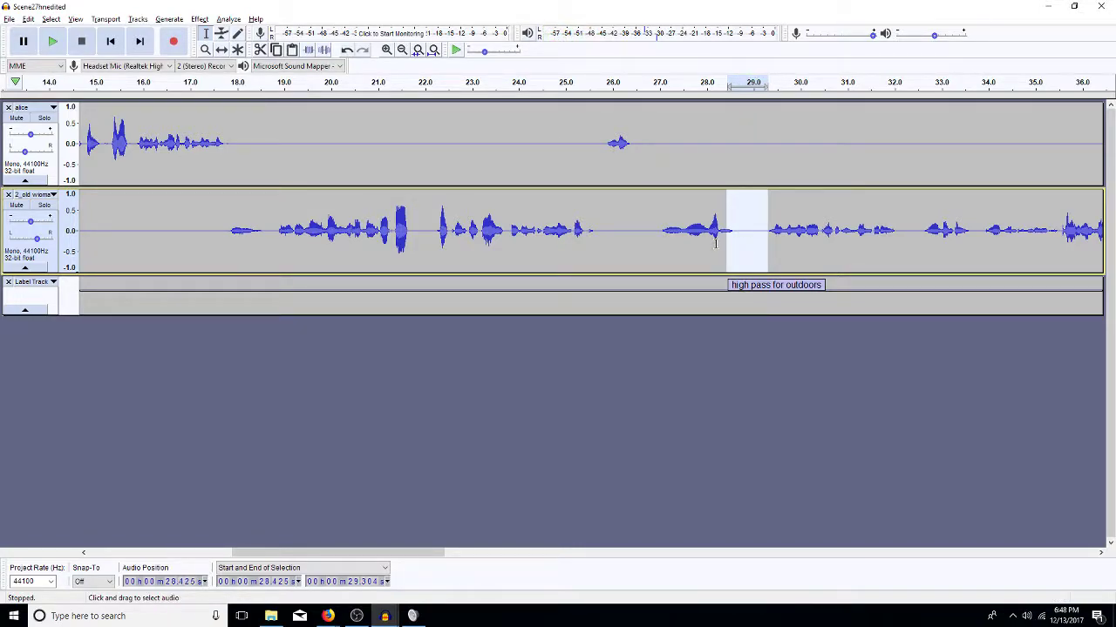
left_click(386, 49)
left_click(386, 50)
key("space")
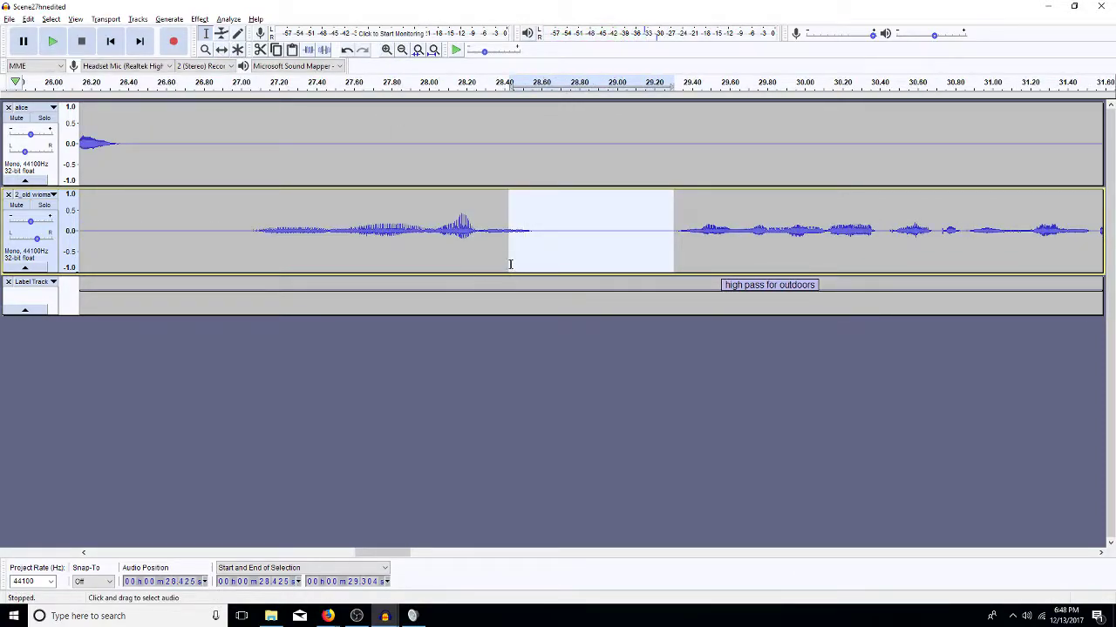
left_click_drag(511, 264, 524, 259)
key("space")
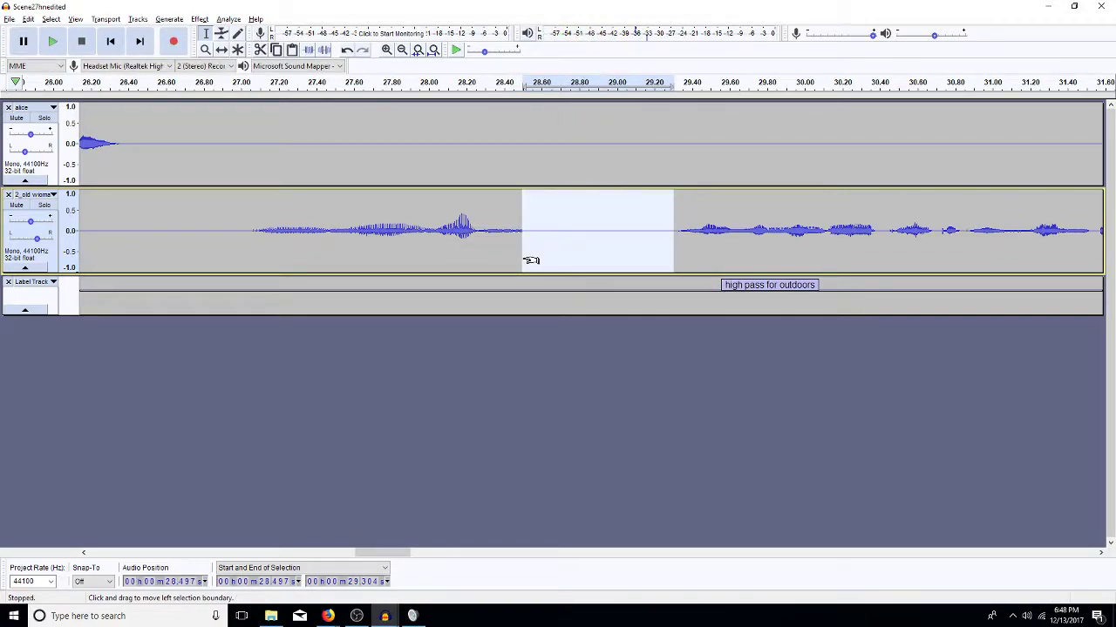
Soften the line's tail at about 28.44 to 28.49 s, silence the remnant up to about 28.63 s, and listen from about 27.83 s
left_click(511, 229)
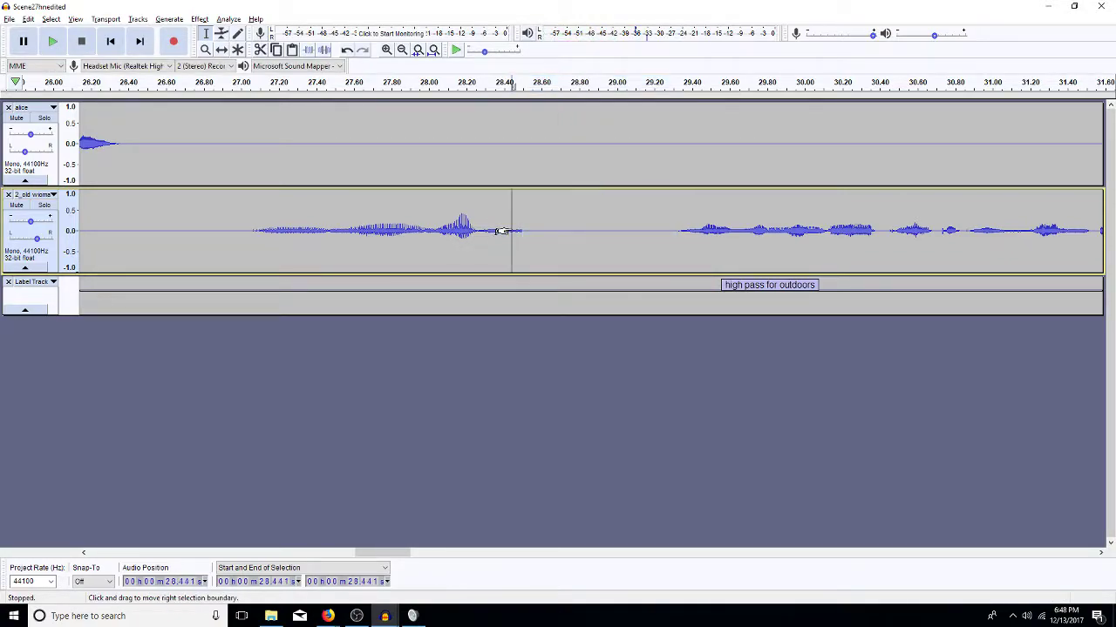
left_click_drag(502, 231, 521, 229)
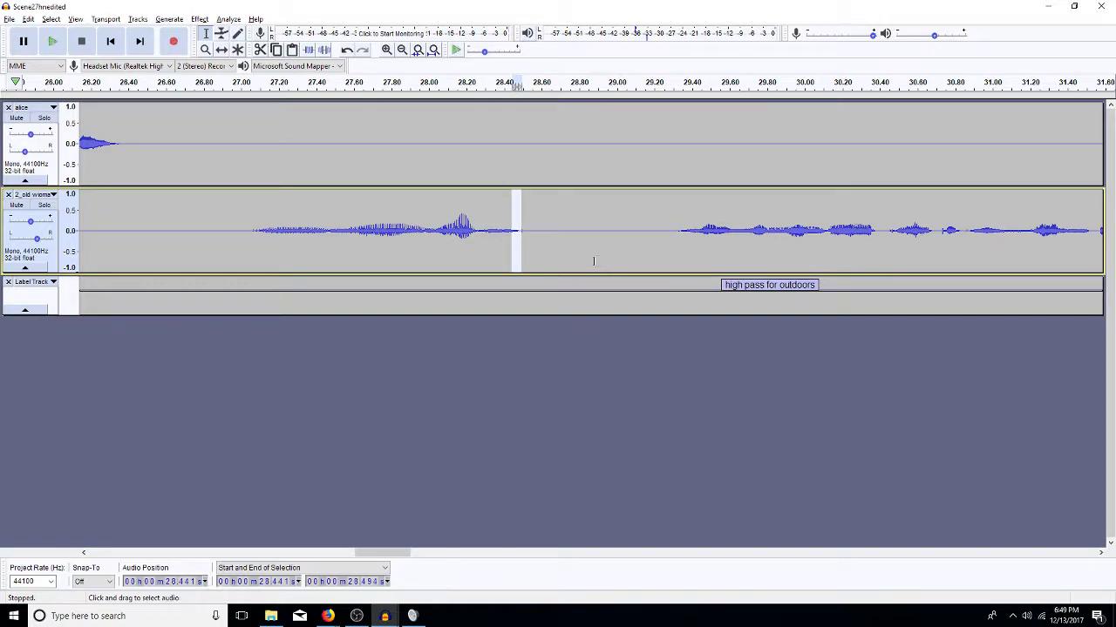
left_click_drag(546, 251, 522, 249)
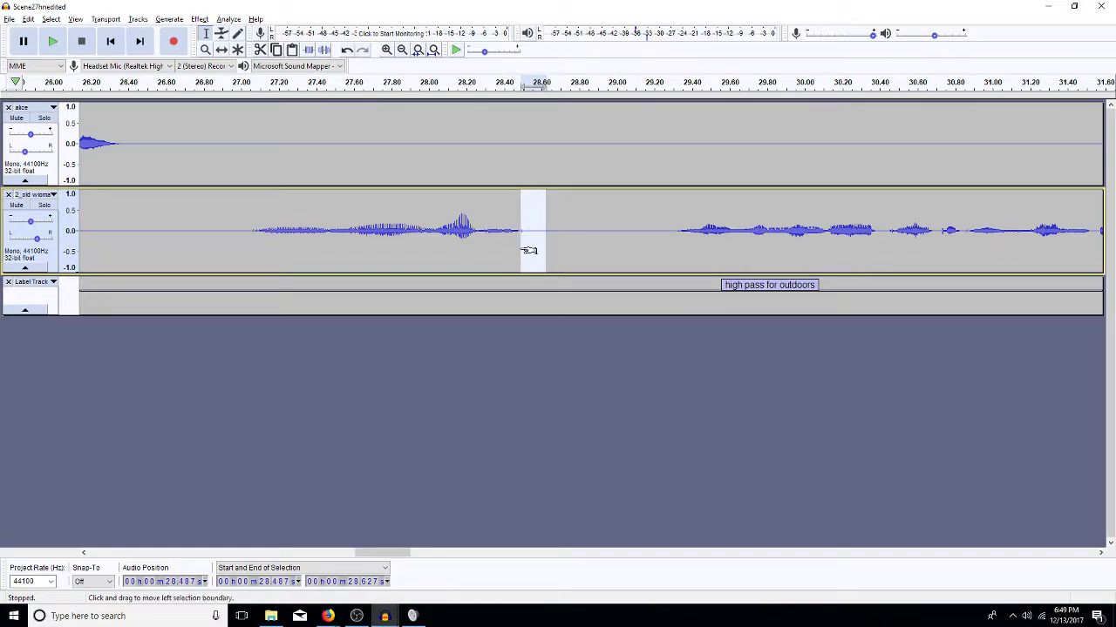
left_click(396, 220)
key("space")
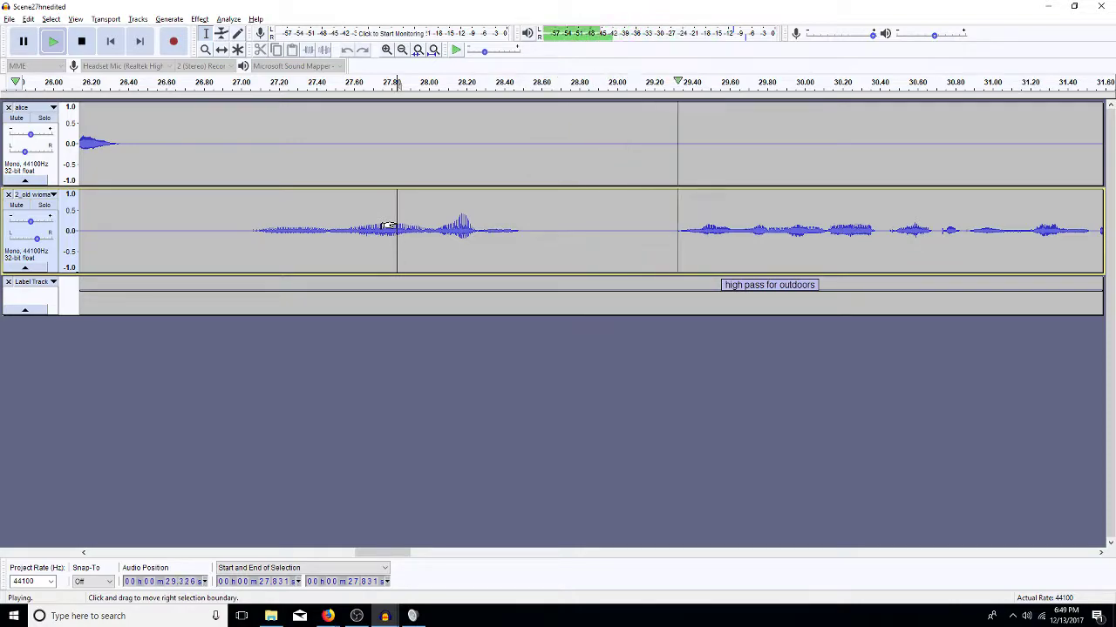
key("space")
Tighten the old woman's pauses by deleting about 28.9 to 29.2 s and about 26.72 to 26.98 s, and listen from there
left_click_drag(656, 233, 597, 234)
key("Delete")
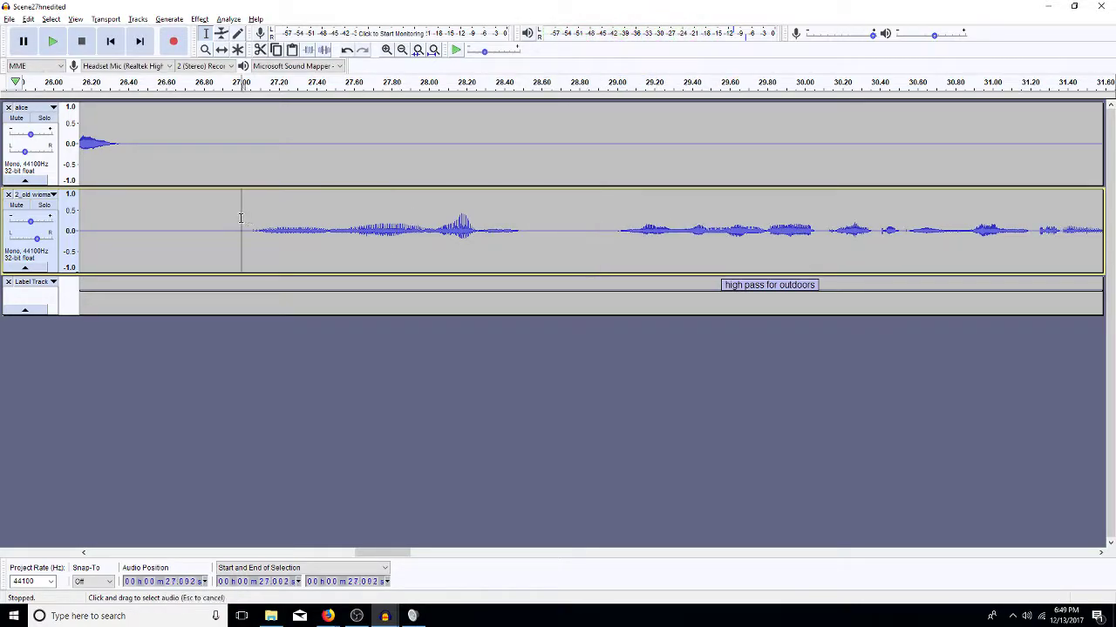
double_click(238, 217)
left_click_drag(233, 218, 189, 223)
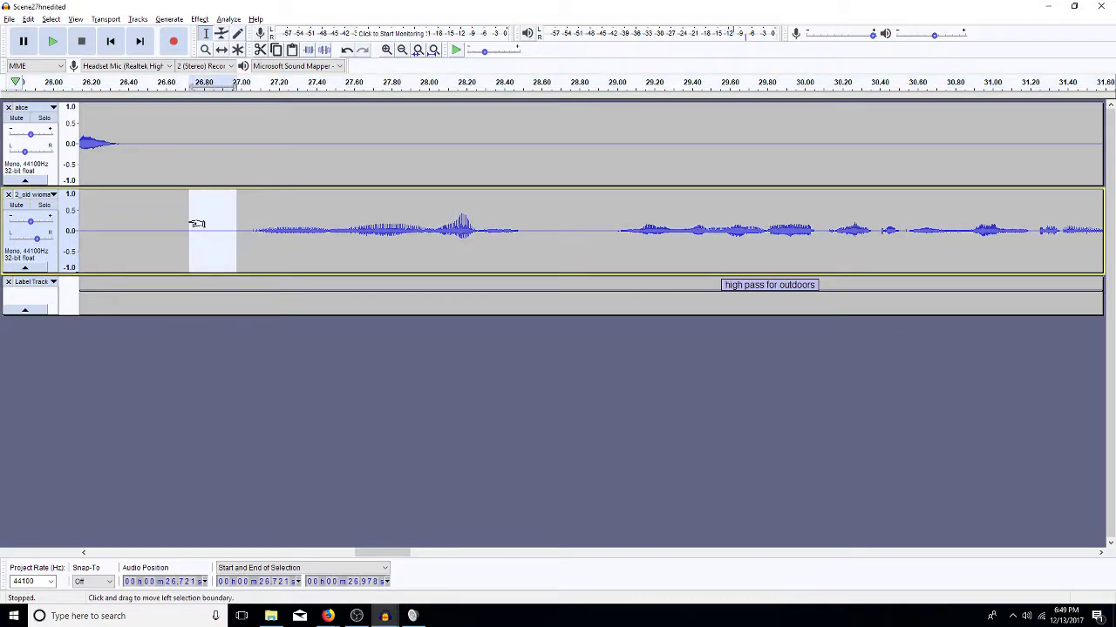
key("Delete")
key("space")
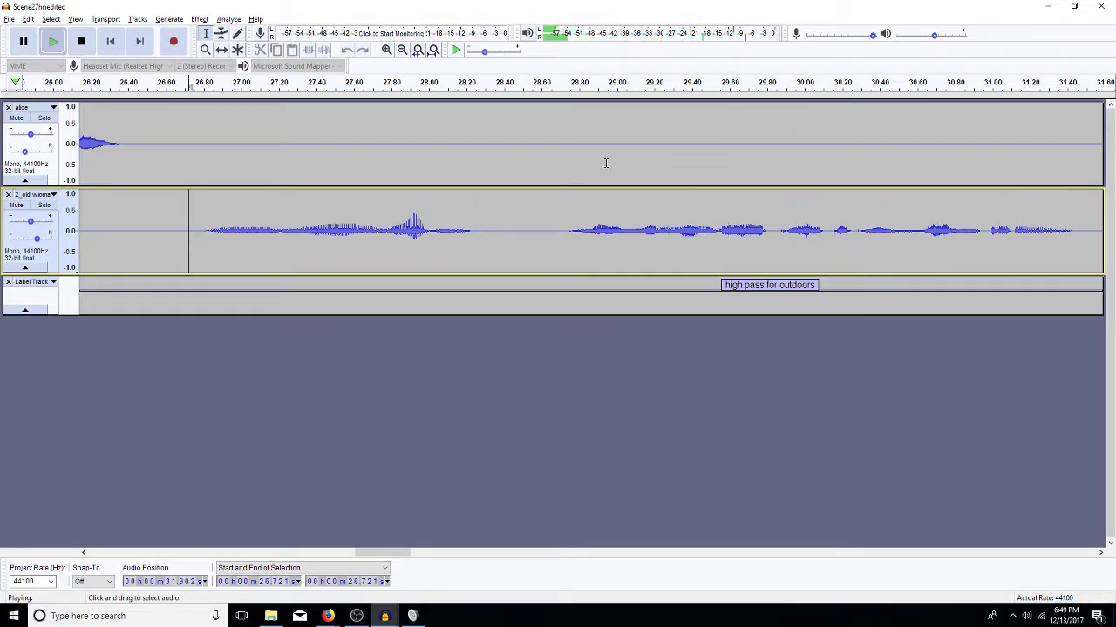
key("space")
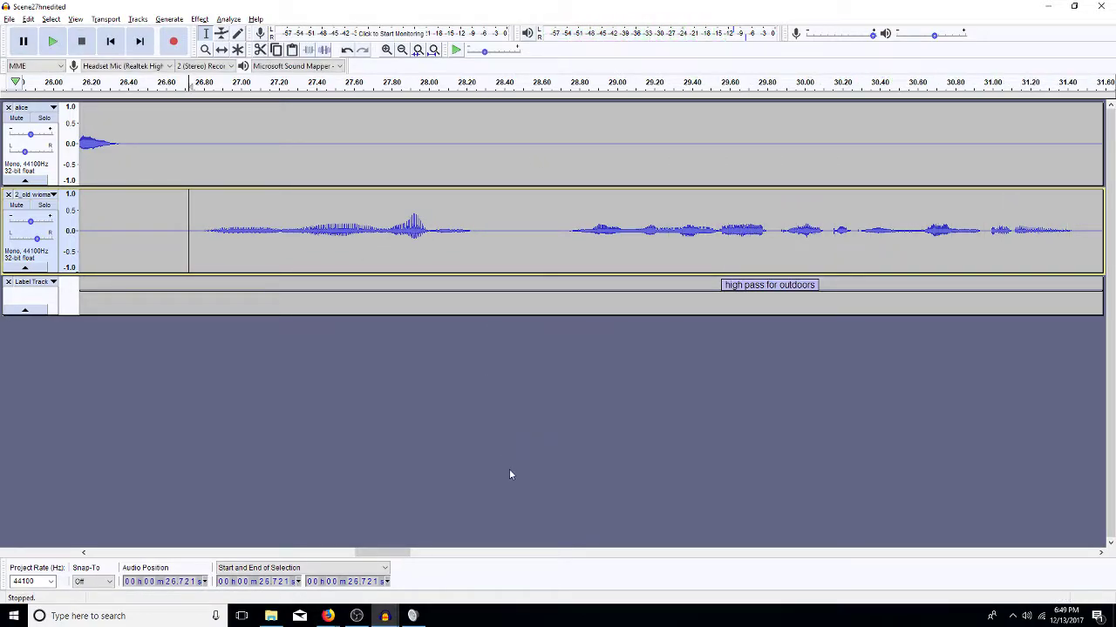
Listen to the old woman's pause from about 31.44 to 32.06 s, and again with the lead-in from about 30.94 s
left_click(462, 554)
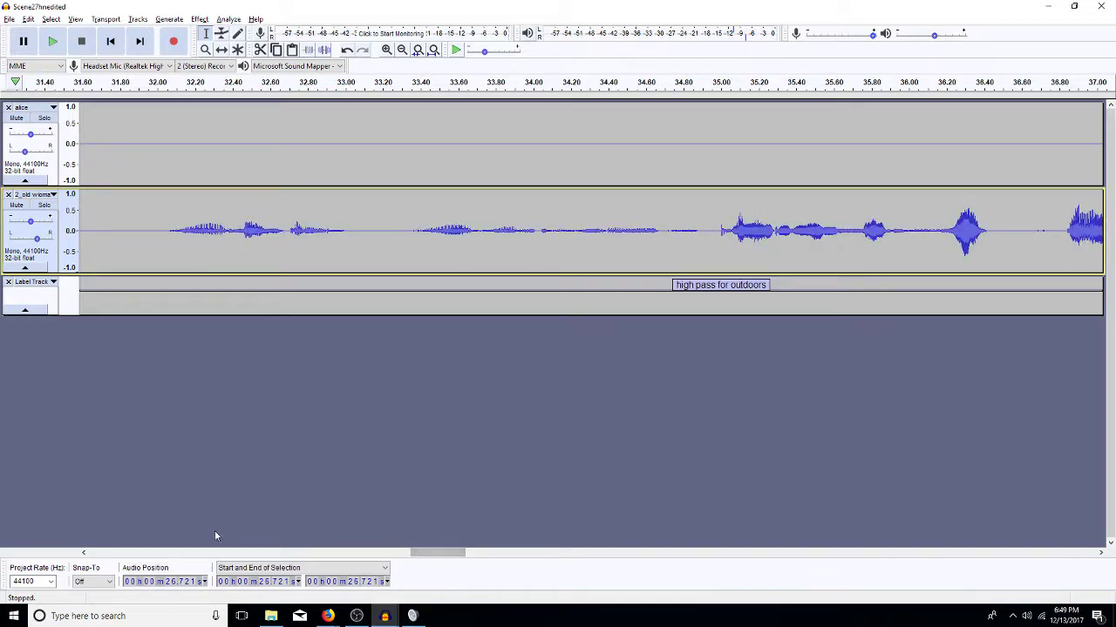
left_click(84, 554)
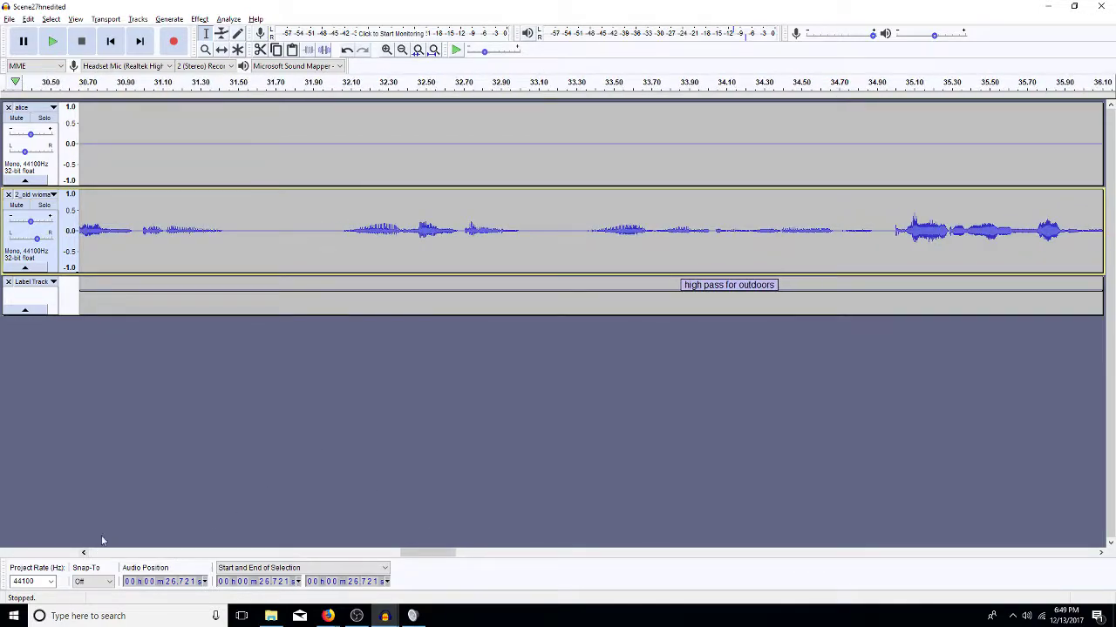
left_click_drag(348, 231, 231, 246)
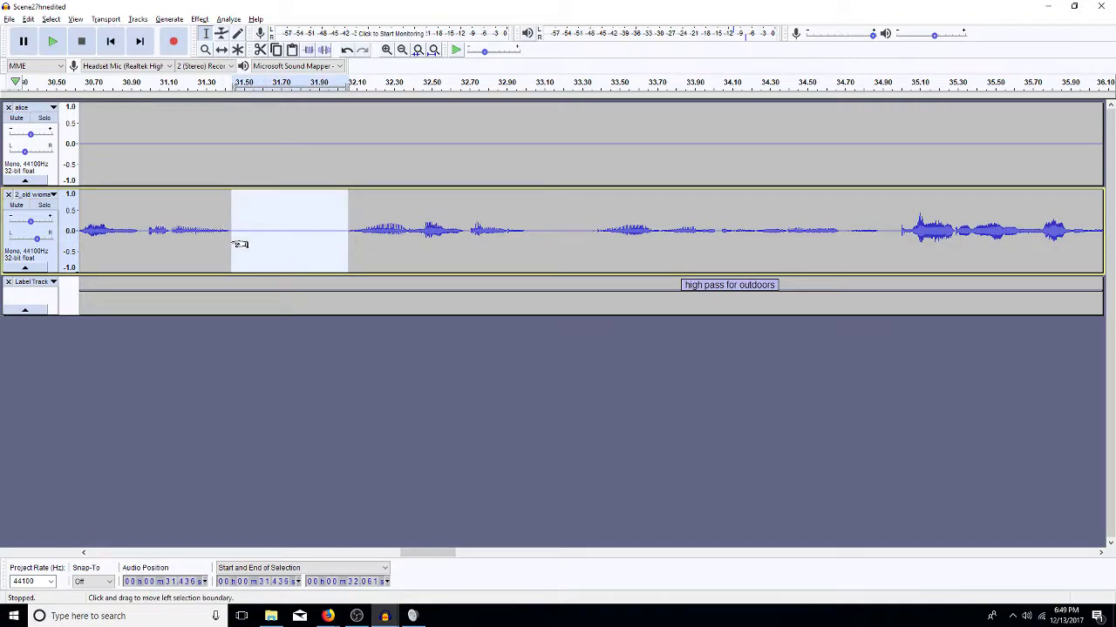
key("space")
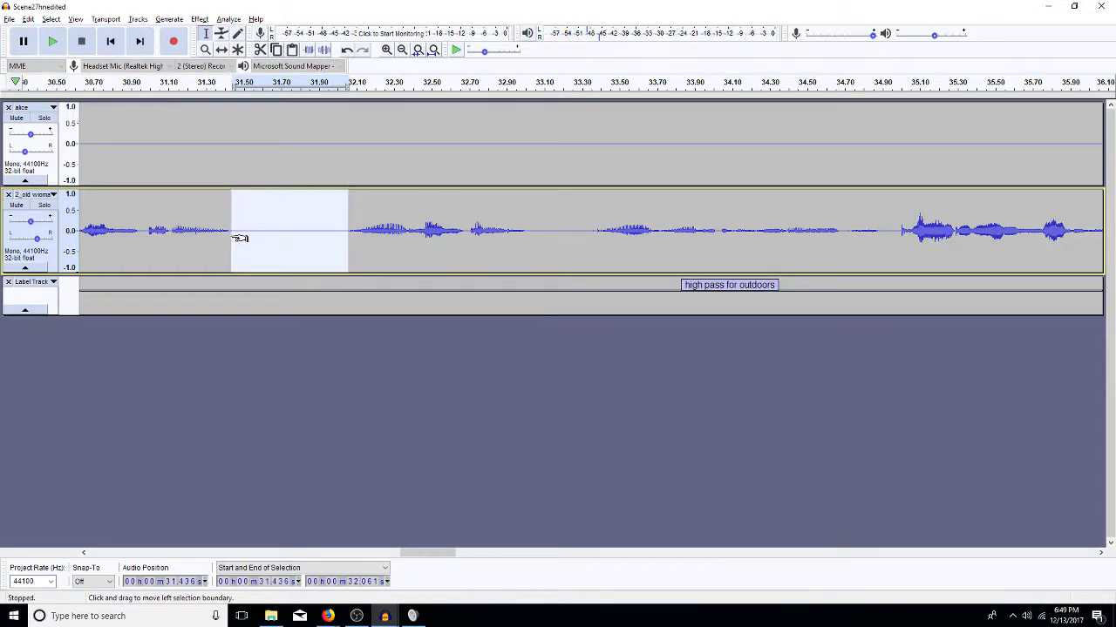
left_click(138, 231)
key("space")
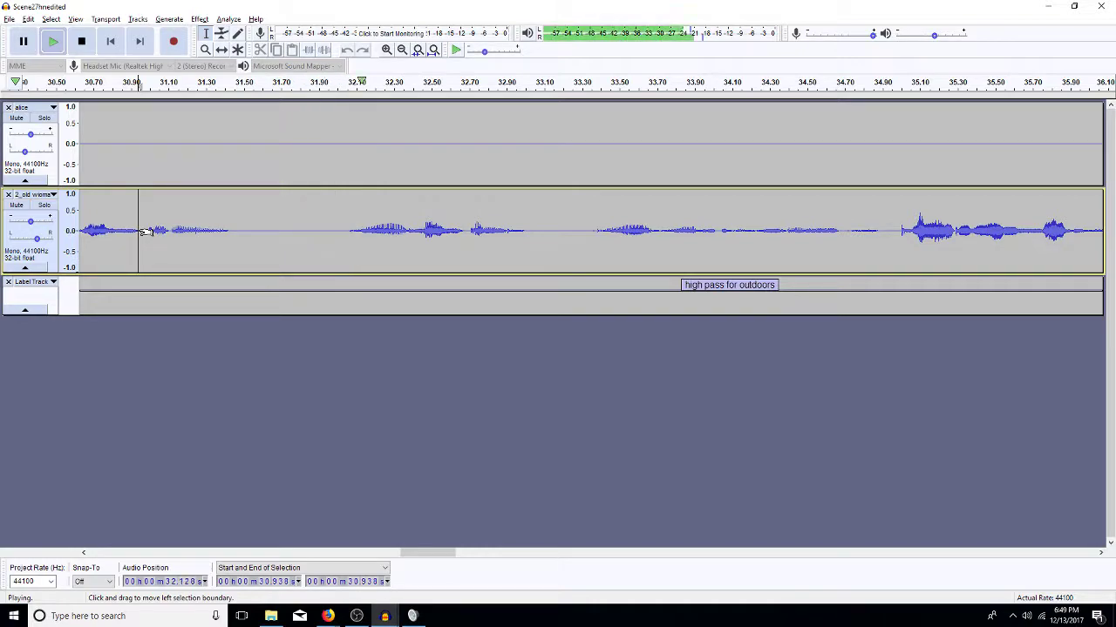
key("space")
Soften the onset of the old woman's phrase at about 32.04 to 32.11 s and listen from about 31.93 s
left_click(354, 239)
left_click_drag(354, 239, 347, 242)
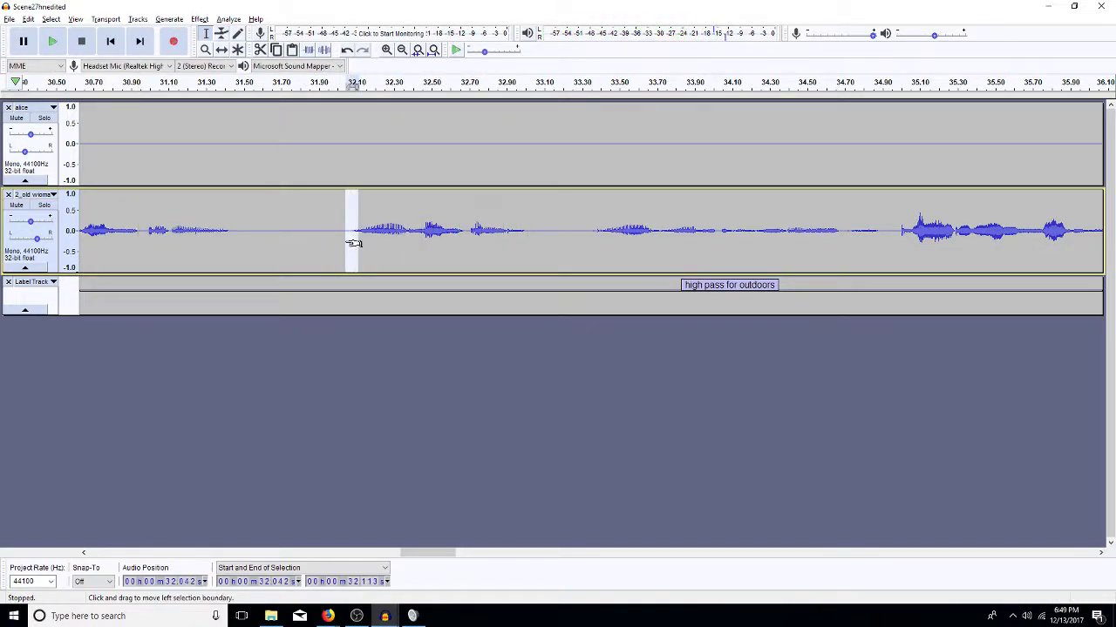
left_click(324, 238)
key("space")
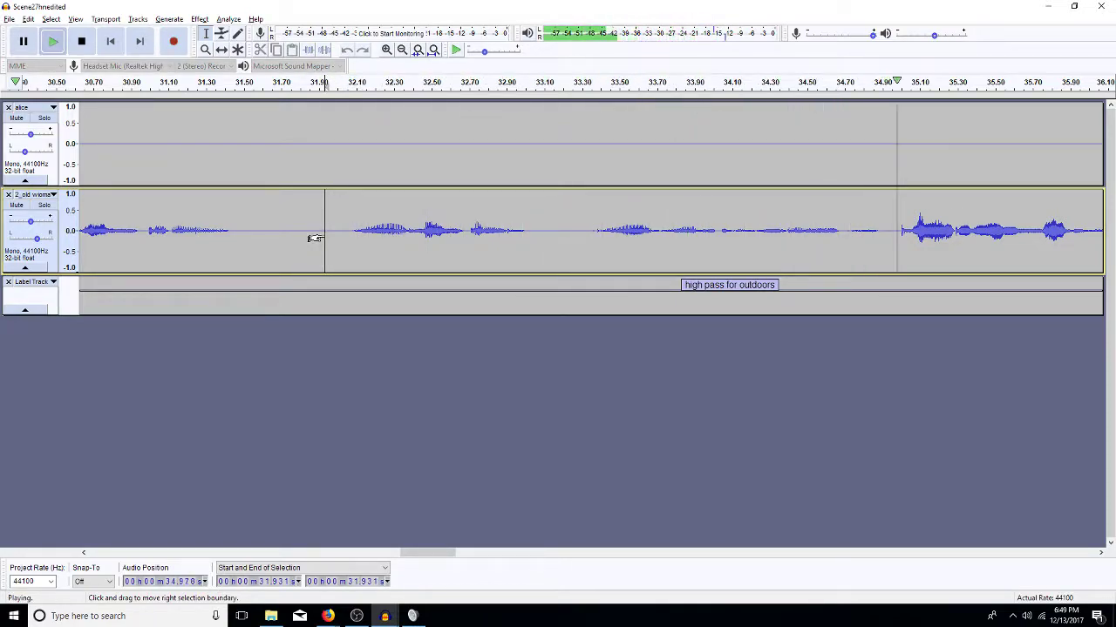
key("space")
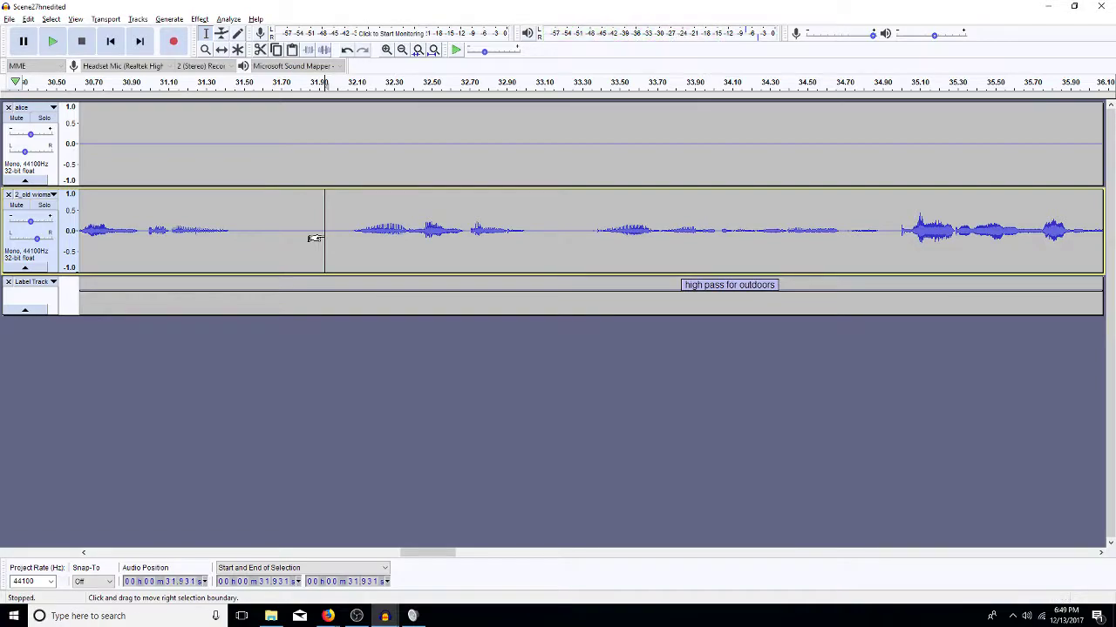
Repeat the last effect on the old woman's passage from about 34.94 to 35.05 s and listen from about 34.94 s
left_click_drag(910, 232, 899, 234)
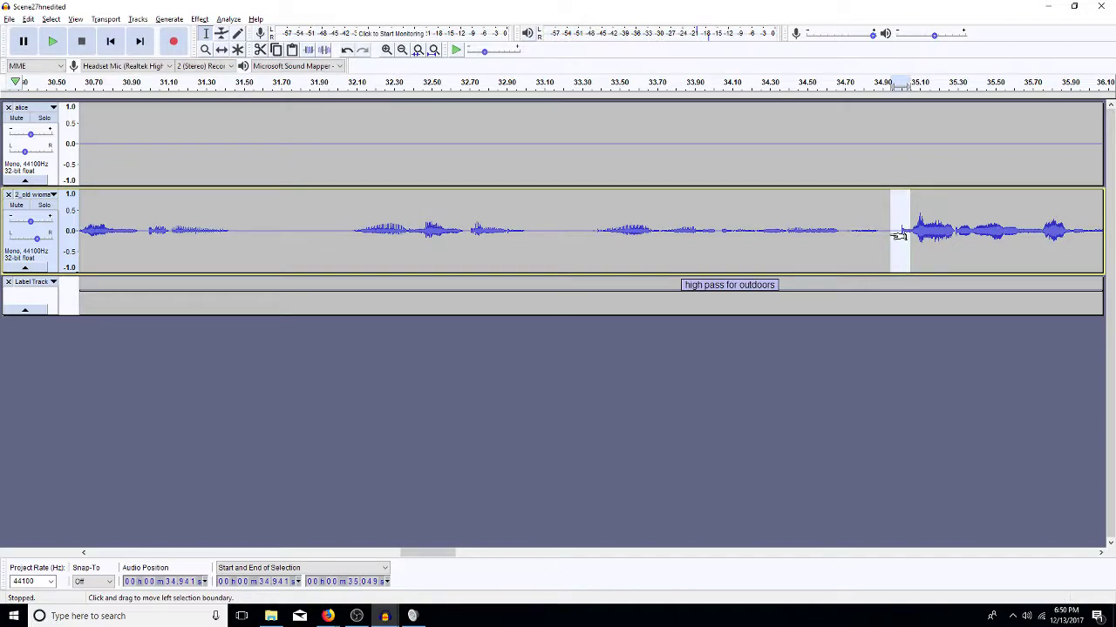
key("ctrl+r")
key("Return")
key("Left")
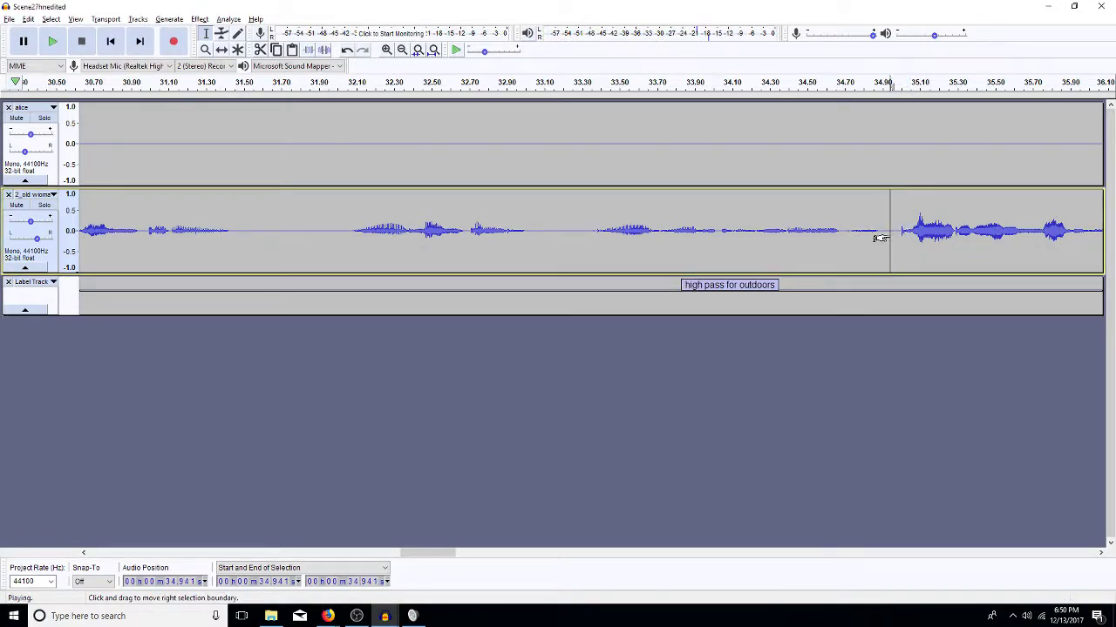
key("space")
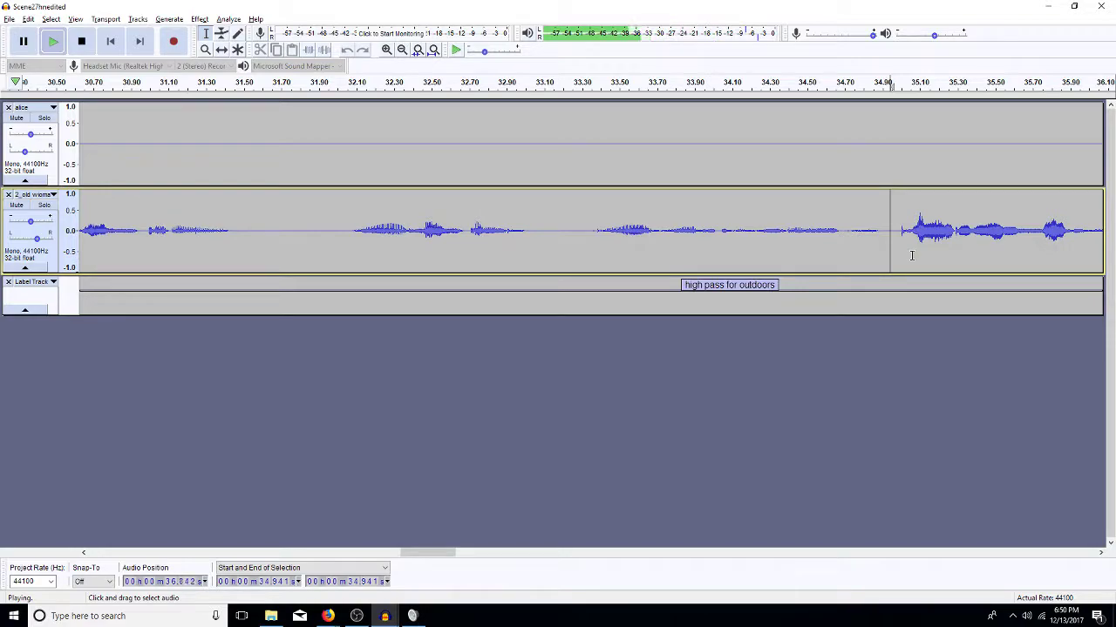
key("space")
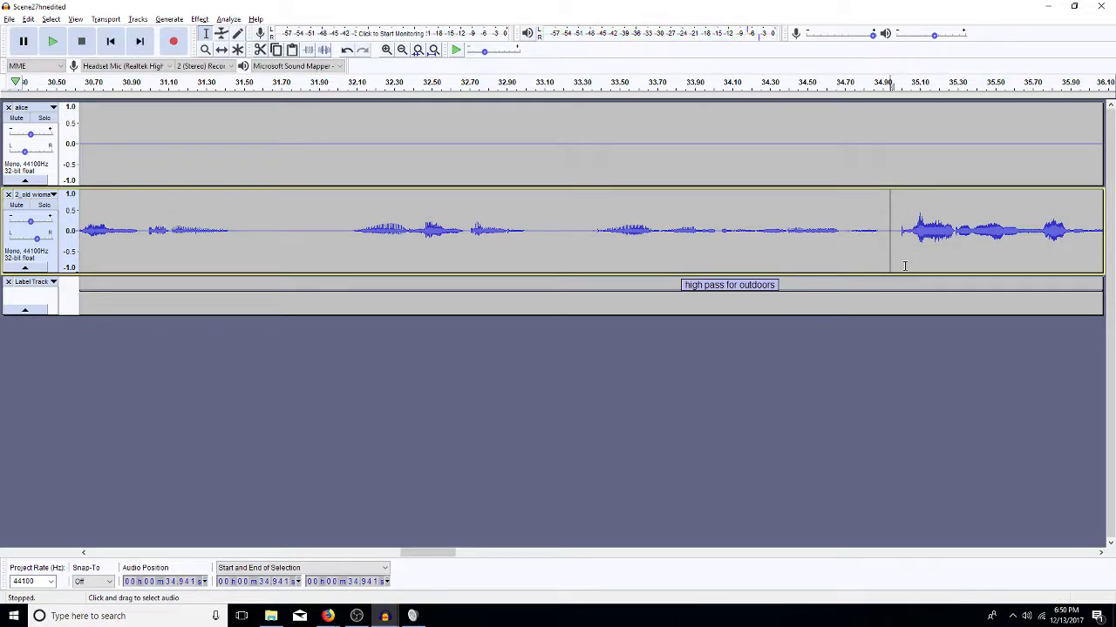
Listen to the rest of the old woman's speech from about 34.94 s and again from about 40.91 s
left_click(806, 554)
key("space")
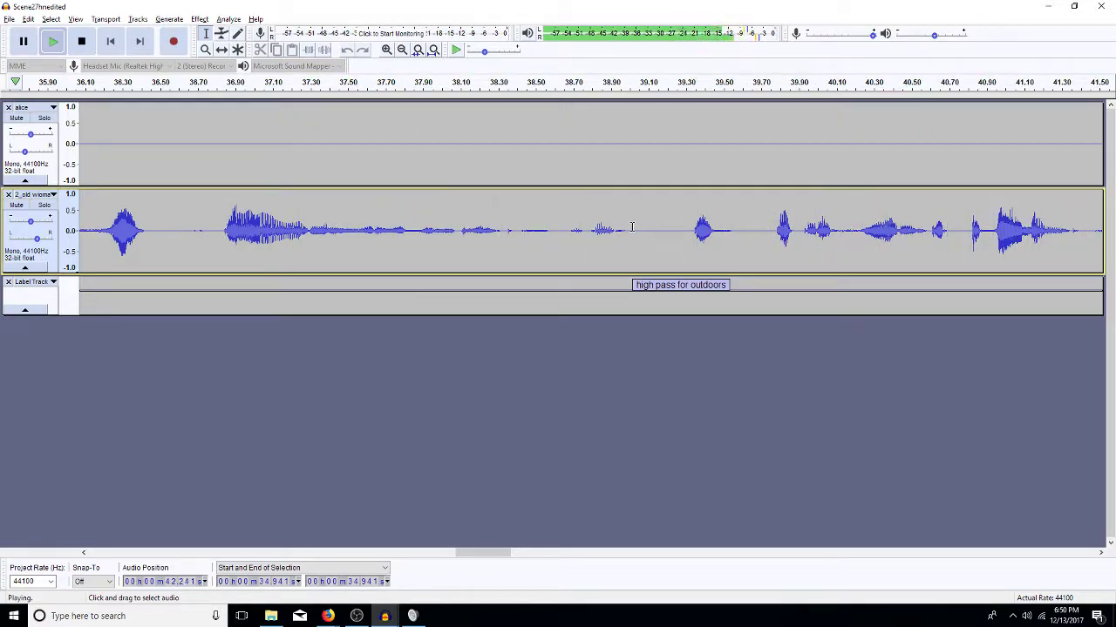
key("space")
left_click(981, 228)
left_click(618, 554)
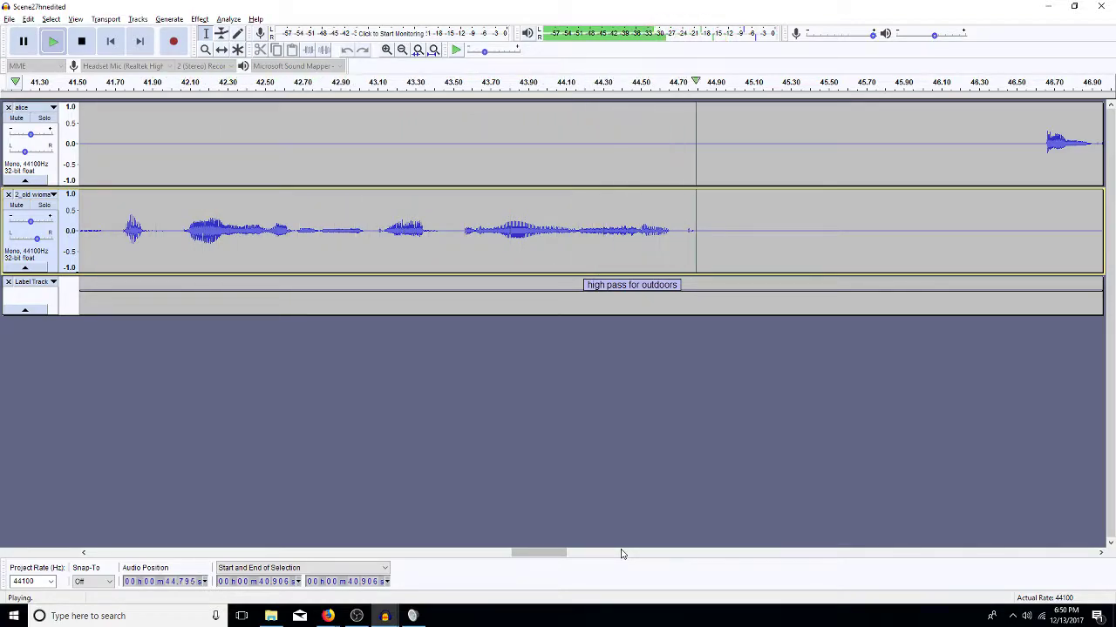
key("space")
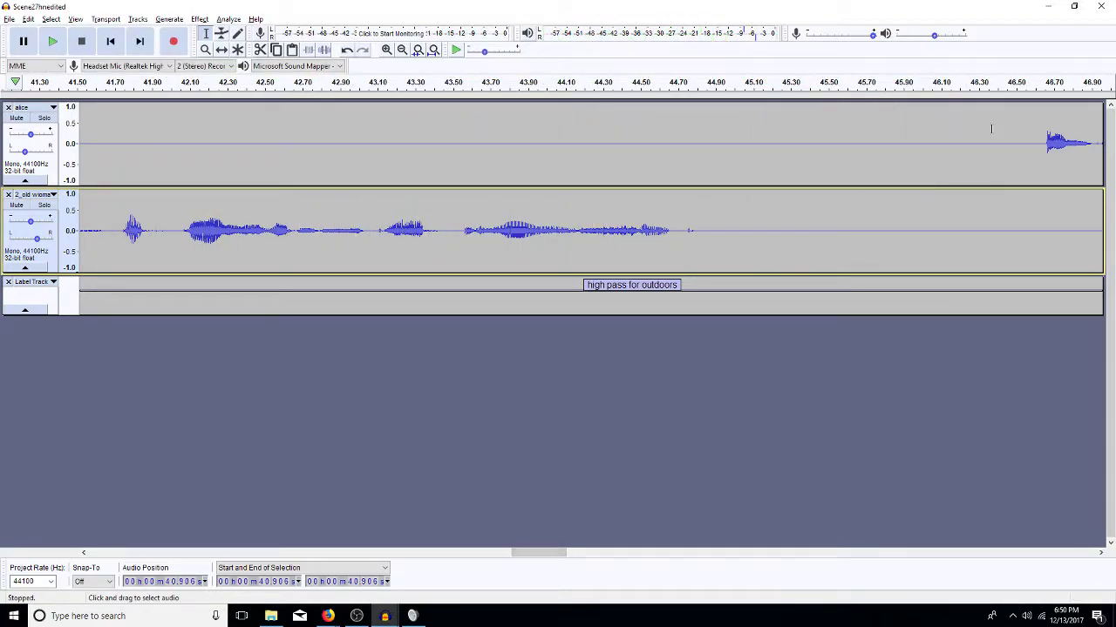
Delete about 1.65 s of silence before Alice's reply so it starts at about 45 s, and listen from about 44.92 s
left_click_drag(1039, 142, 710, 159)
key("Delete")
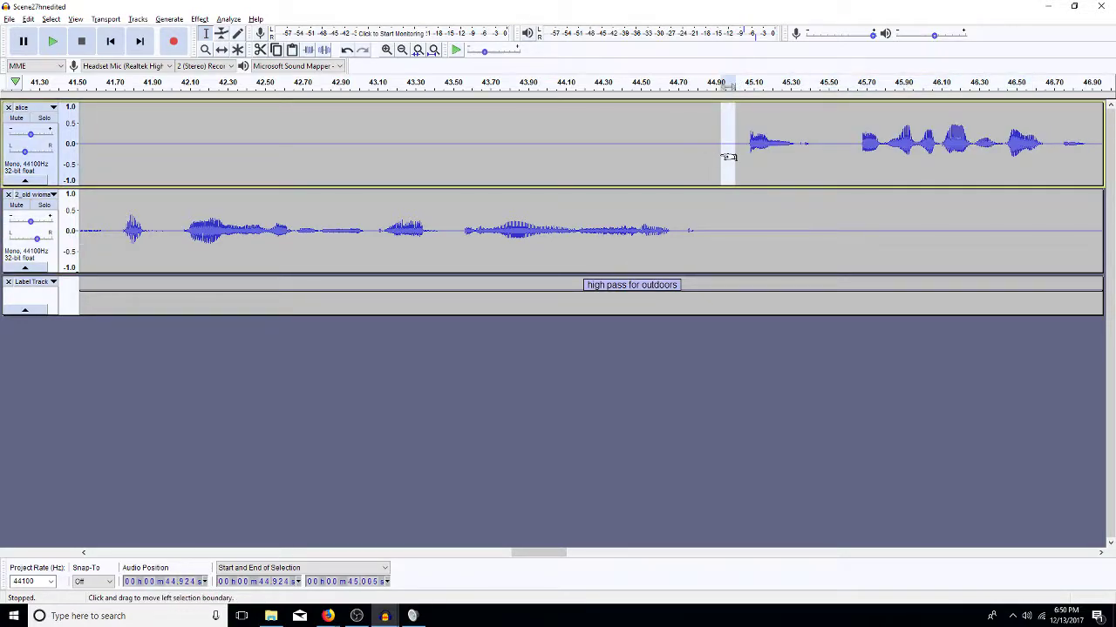
key("Delete")
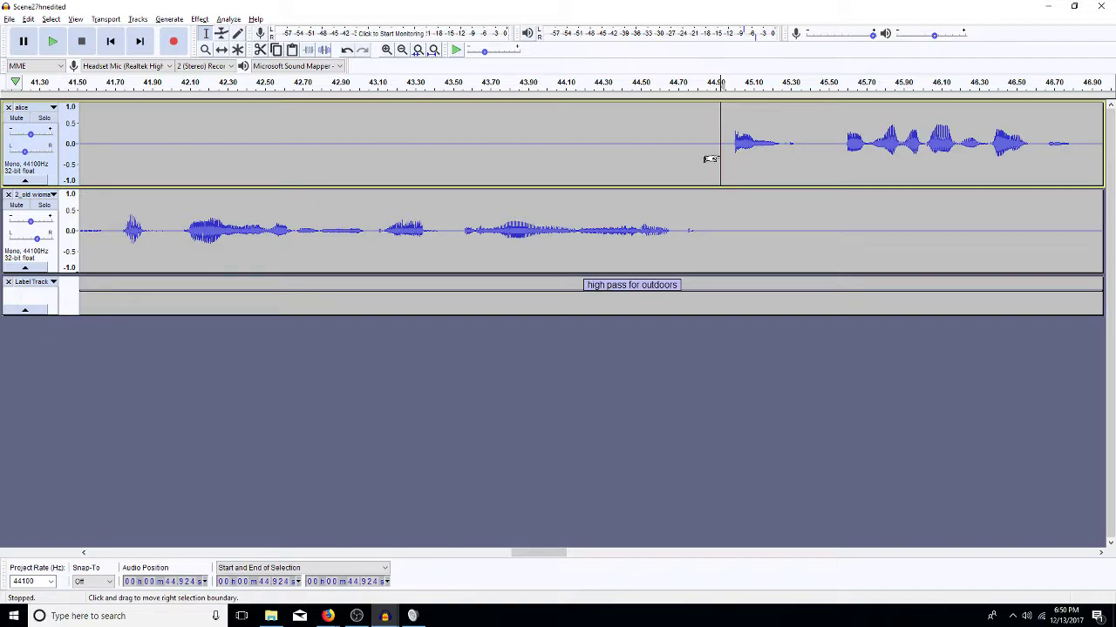
key("space")
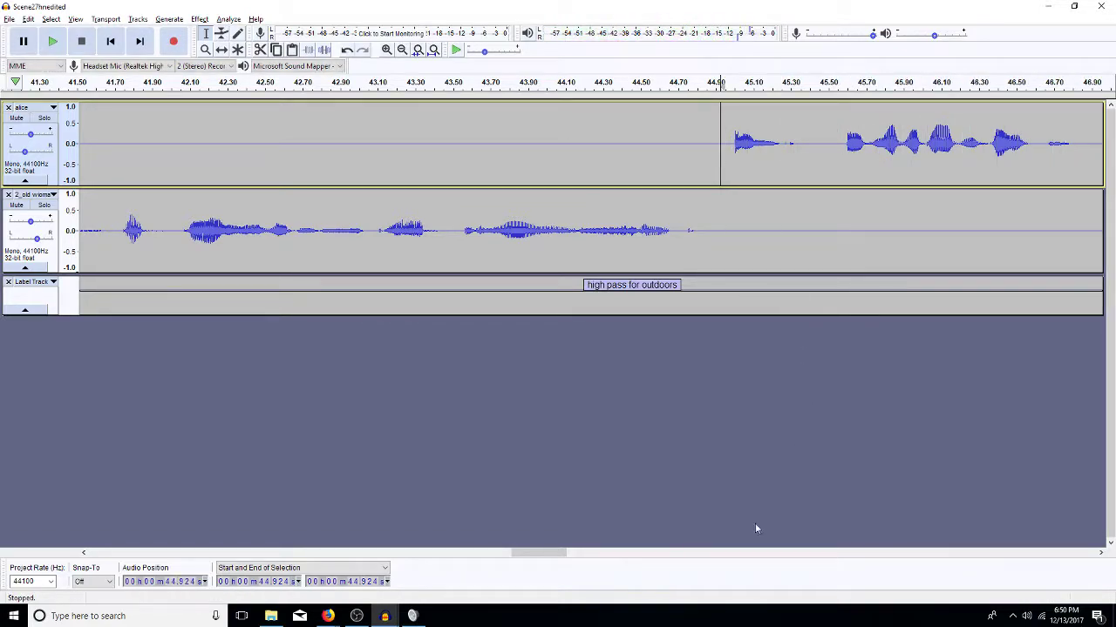
Delete about 1.1 s of silence from the old woman's track after about 46.96 s, before her next line
left_click_drag(1104, 553, 1104, 553)
left_click_drag(734, 235, 525, 248)
key("Delete")
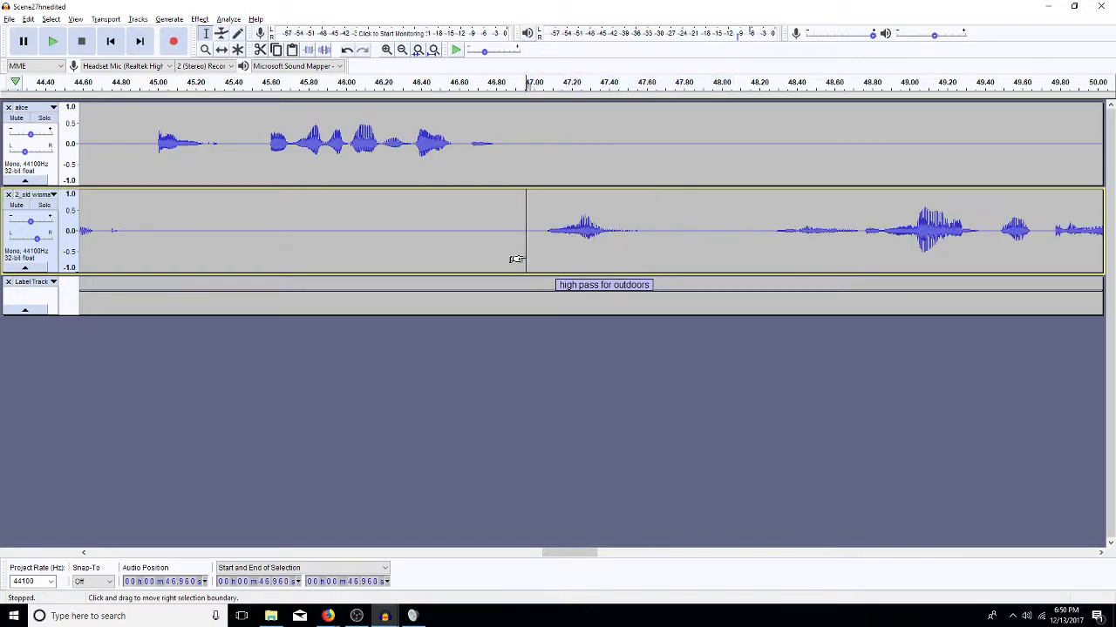
Shorten the old woman's pause at about 47.8 s by about 0.37 s and listen from about 46.95 s
left_click_drag(750, 231, 680, 232)
key("Delete")
left_click(524, 242)
key("space")
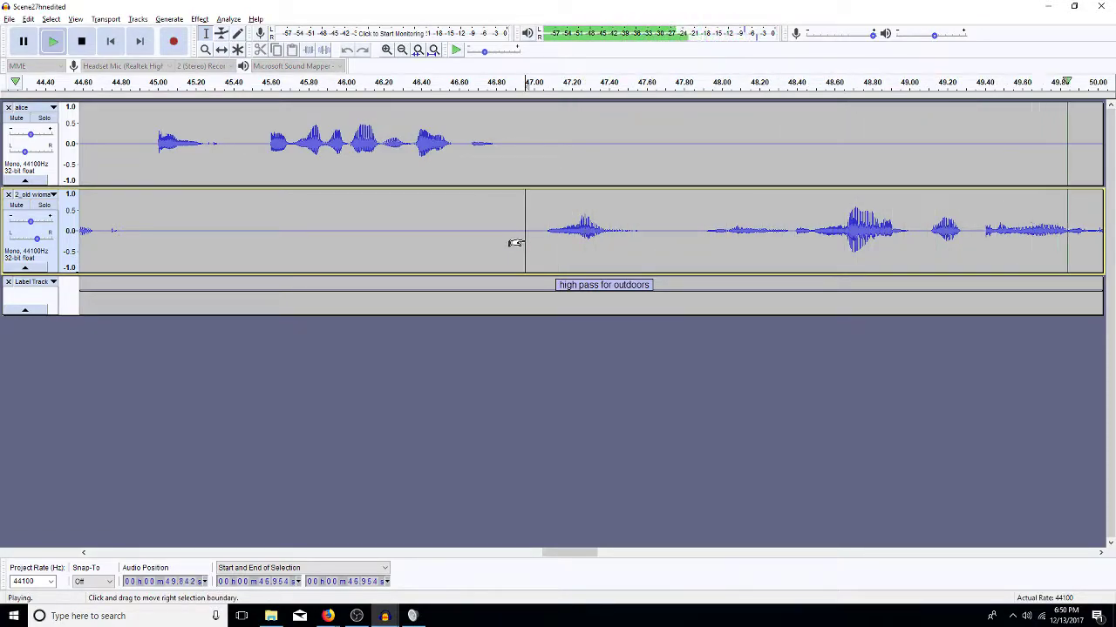
key("space")
Soften the tail of the old woman's word at about 48.94 to 49.01 s and listen from about 48.57 s
left_click(921, 237)
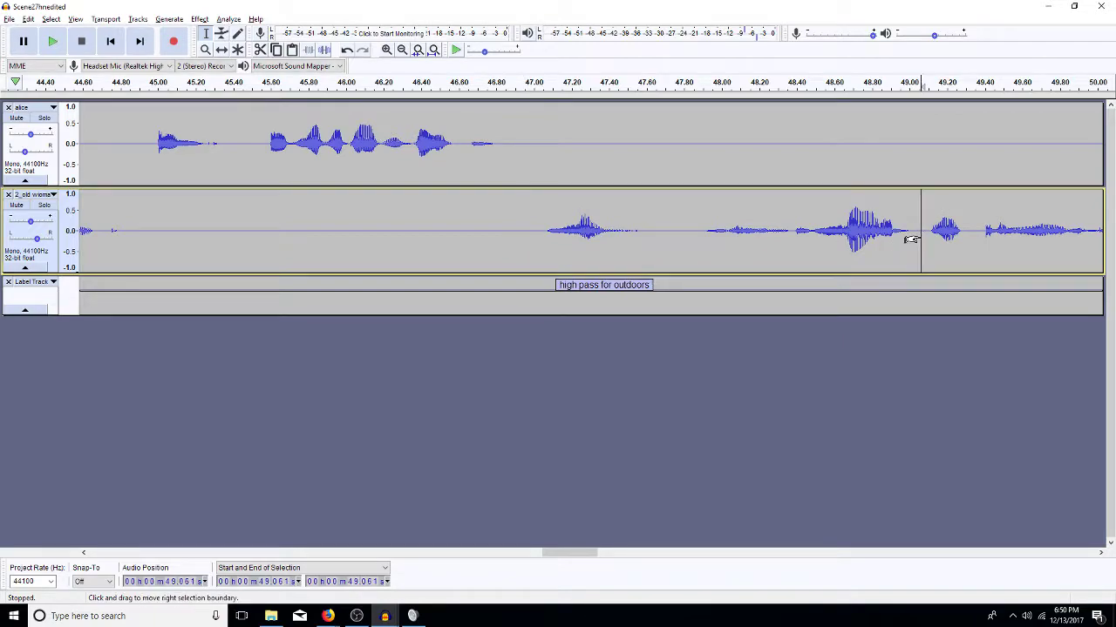
left_click(386, 49)
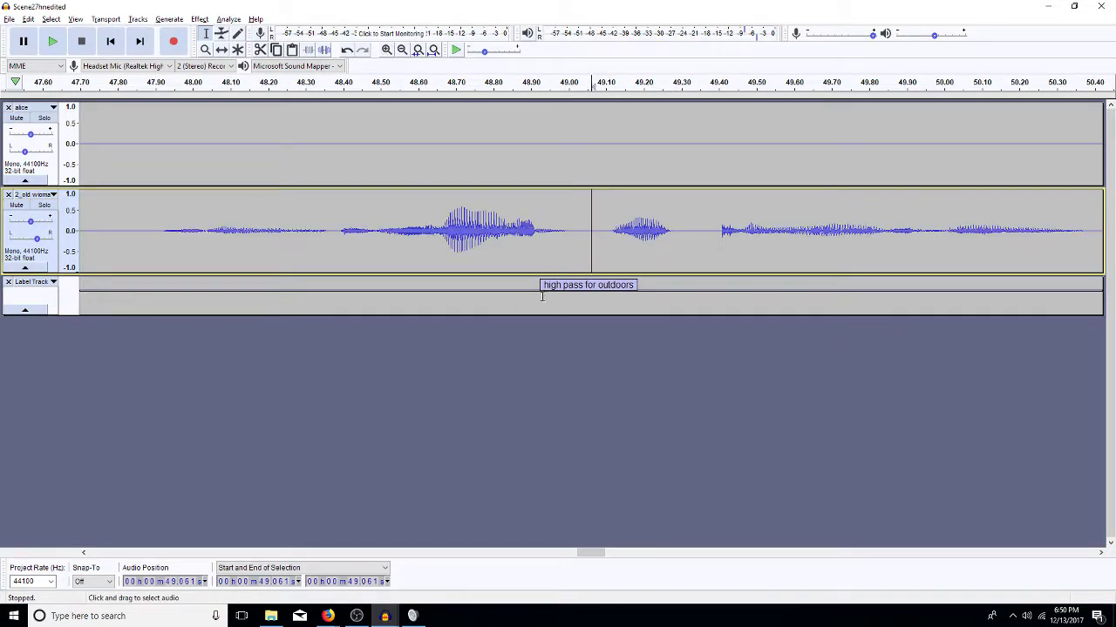
left_click_drag(571, 249, 547, 253)
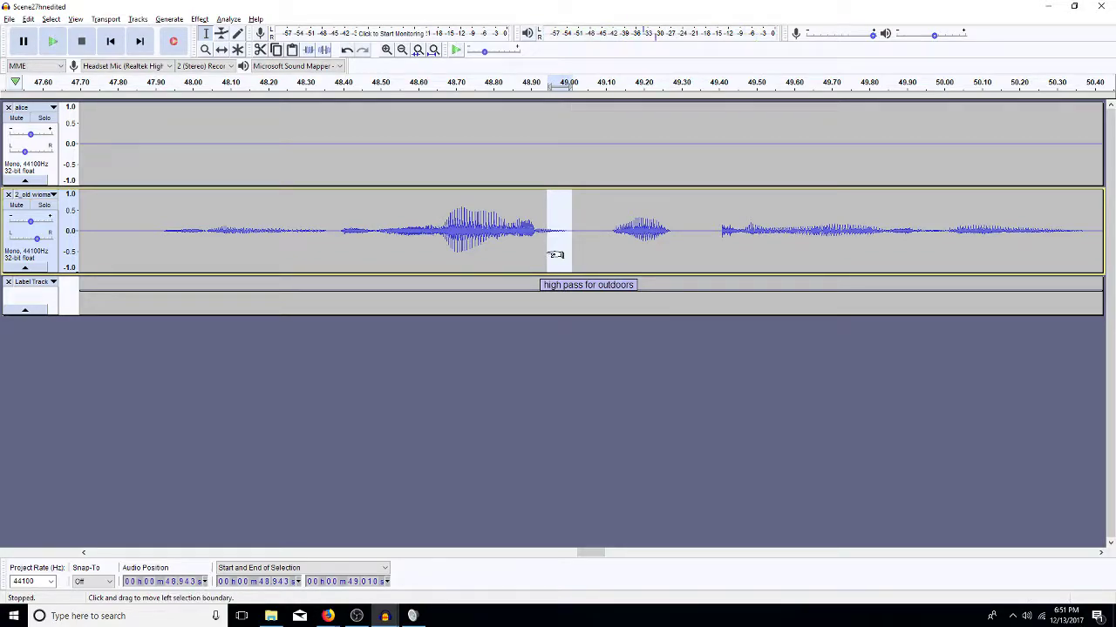
left_click(406, 210)
key("space")
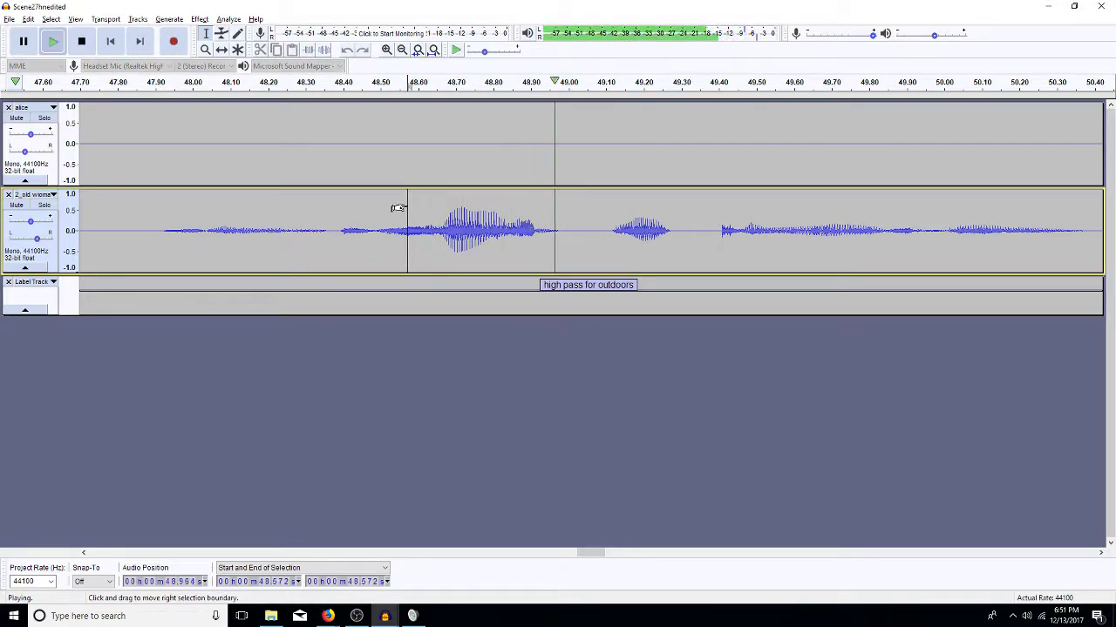
key("space")
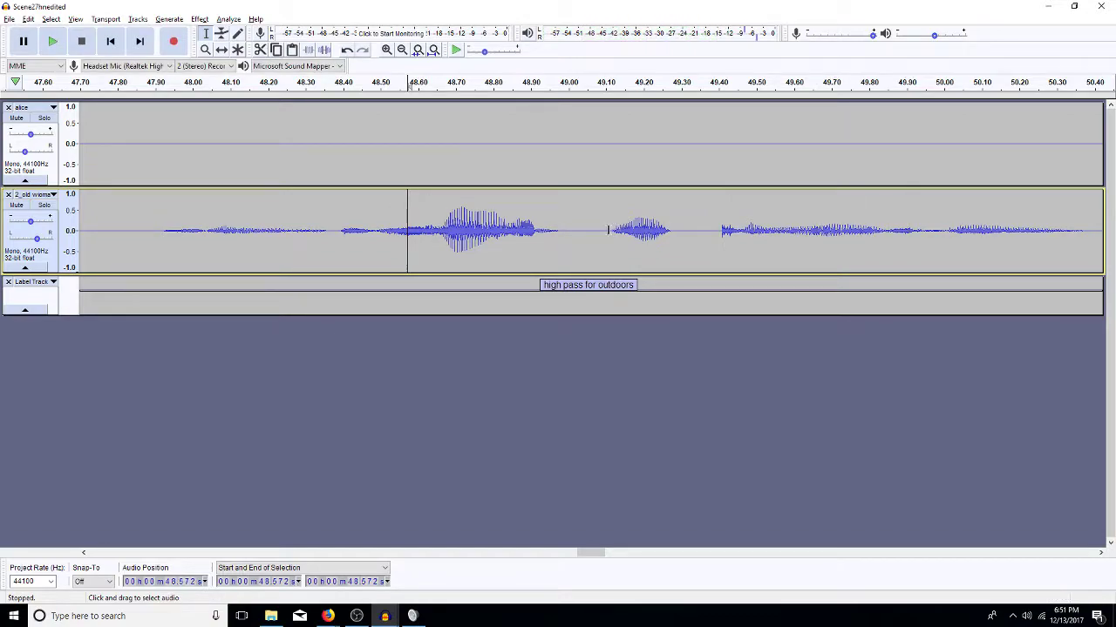
Listen to the old woman's gap at about 48.98 to 49.11 s, and then her speech from about 48.39 s
left_click_drag(611, 231, 560, 252)
key("space")
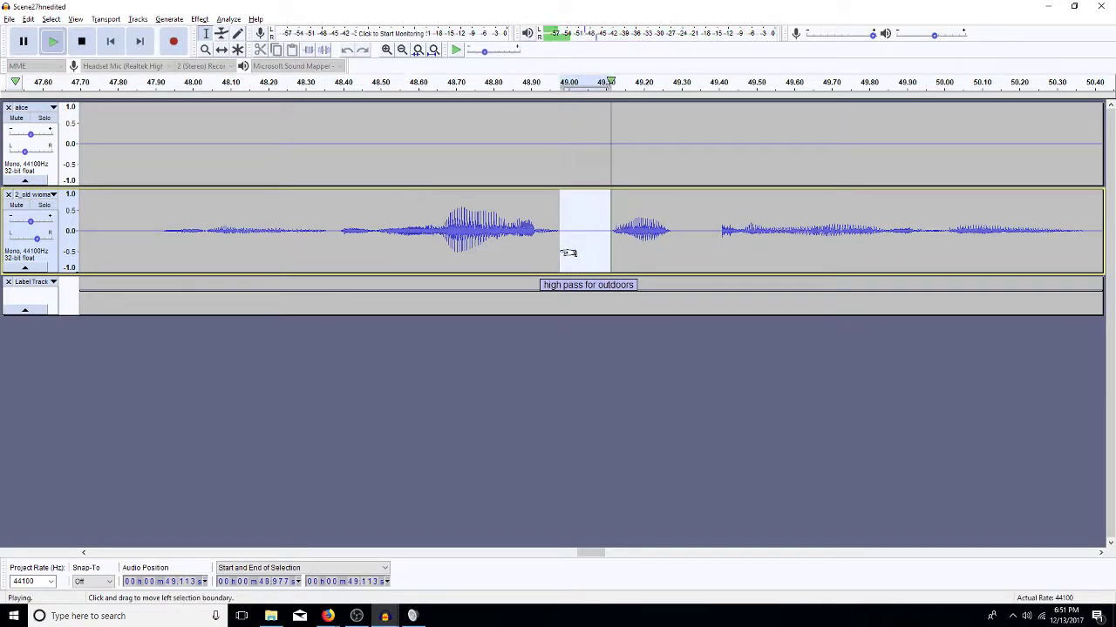
left_click(341, 235)
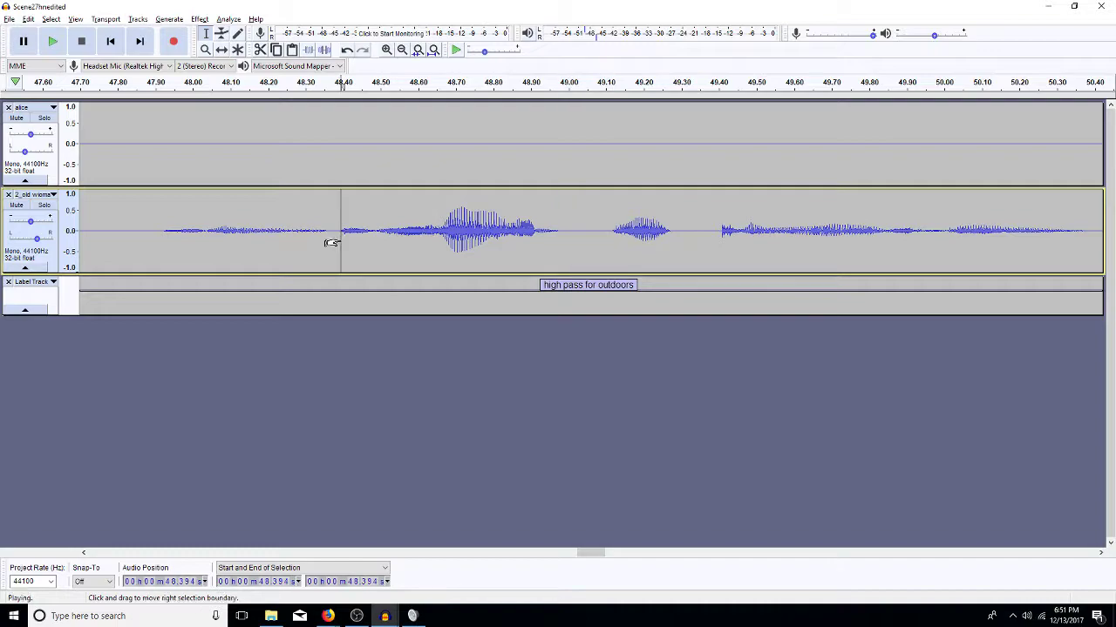
key("space")
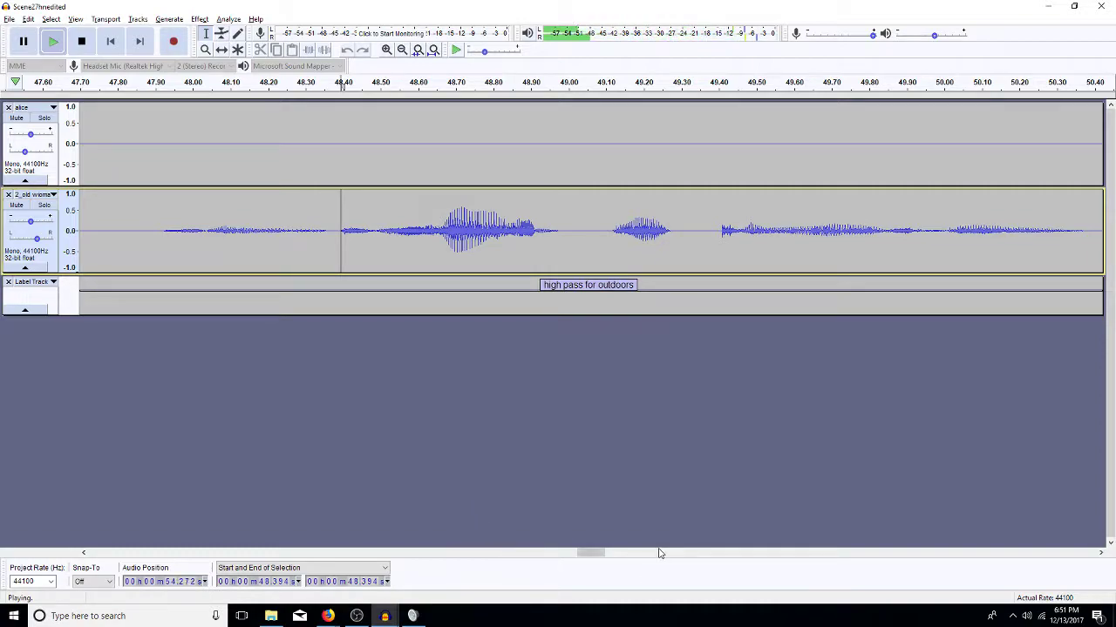
key("space")
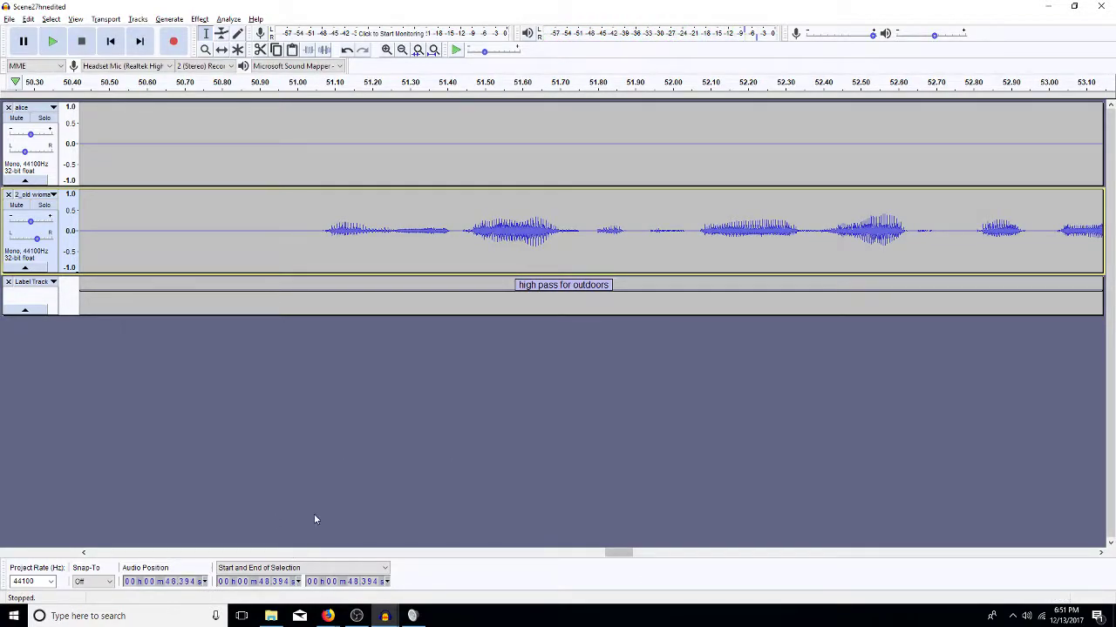
key("space")
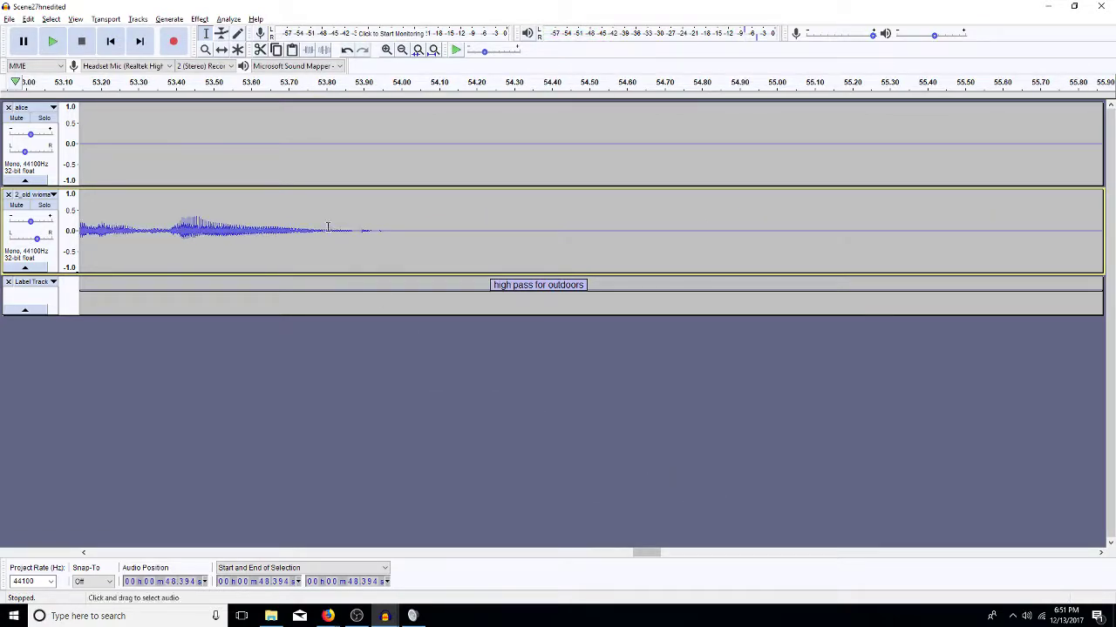
Clear the stray sound after the old woman's phrase at about 53.94 to 54.26 s and listen from about 53.37 s
left_click(144, 225)
key("space")
key("space")
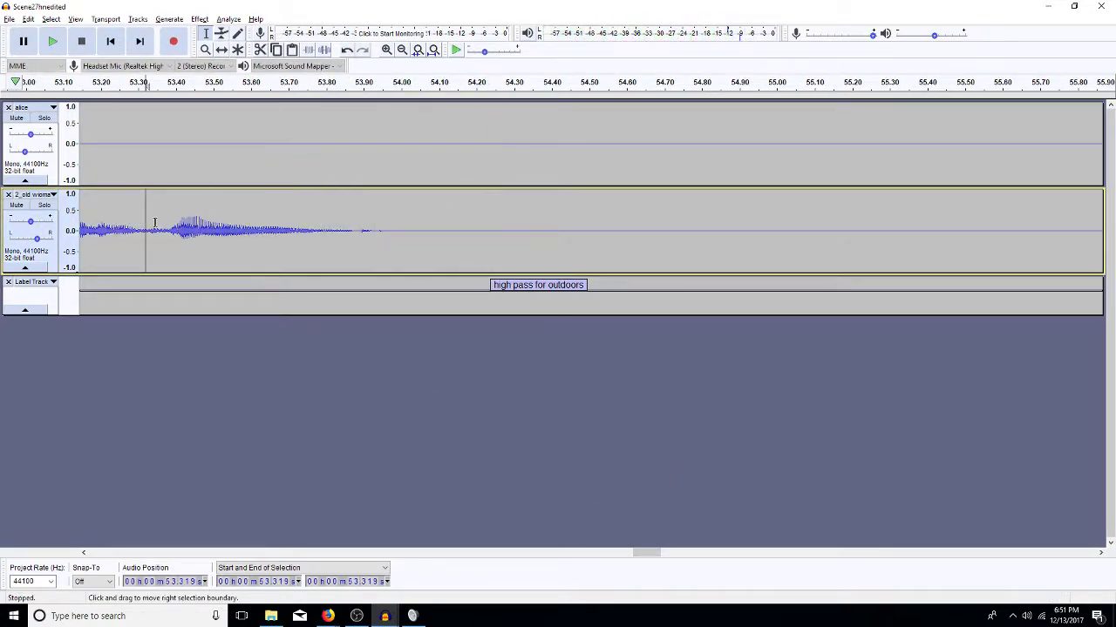
left_click_drag(497, 239, 378, 250)
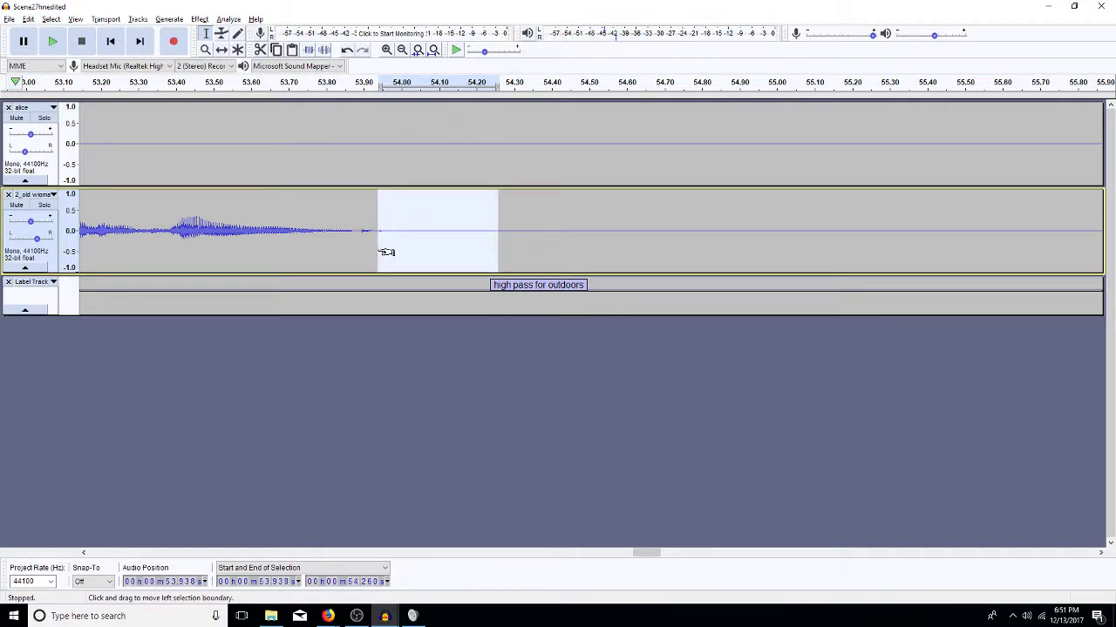
left_click(166, 212)
key("space")
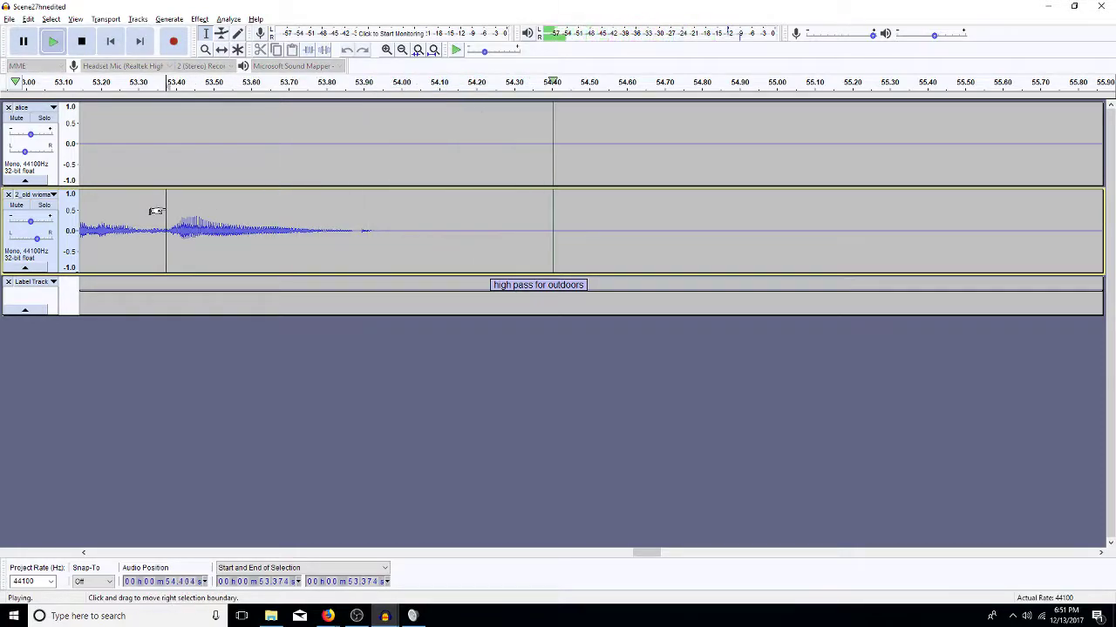
key("space")
Delete about 2 s of silence before Alice's last line so it starts at about 54.2 s, and listen from about 54.05 s
left_click(401, 50)
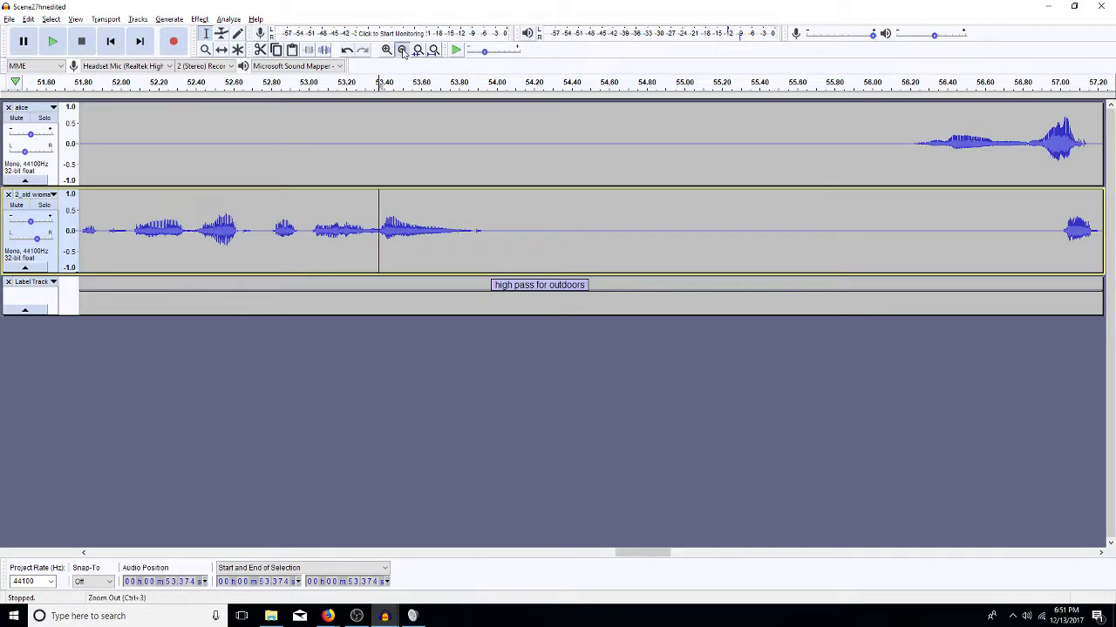
left_click(402, 49)
left_click(401, 50)
left_click_drag(665, 144, 570, 169)
key("Delete")
key("space")
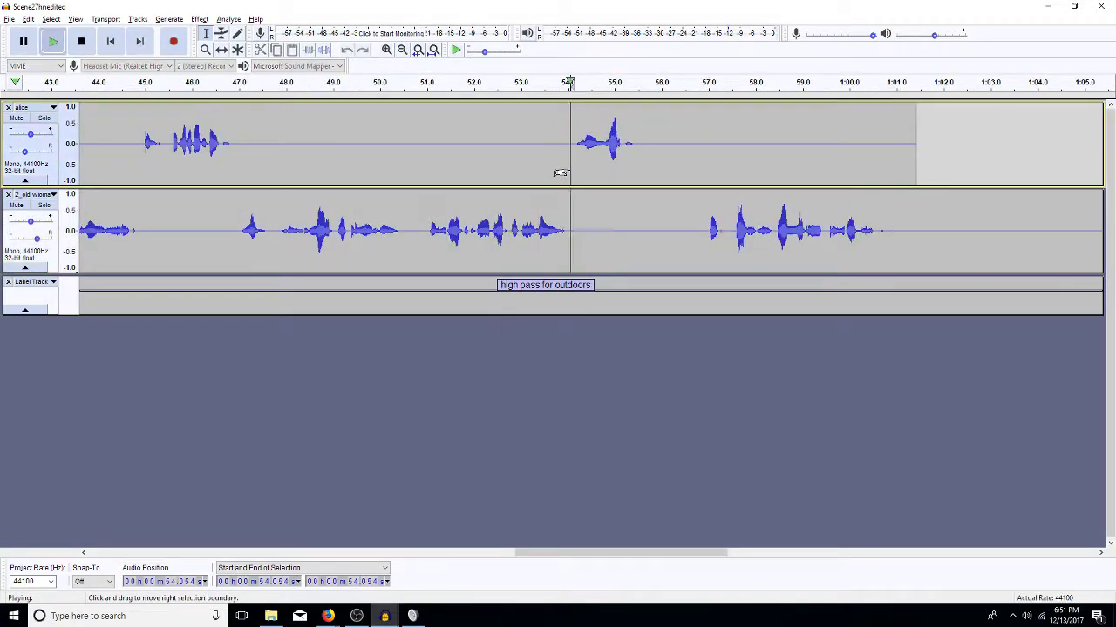
Delete the silence from about 56.34 to 56.93 s before the old woman's final line and listen from about 56.34 s
left_click_drag(699, 233, 673, 232)
key("space")
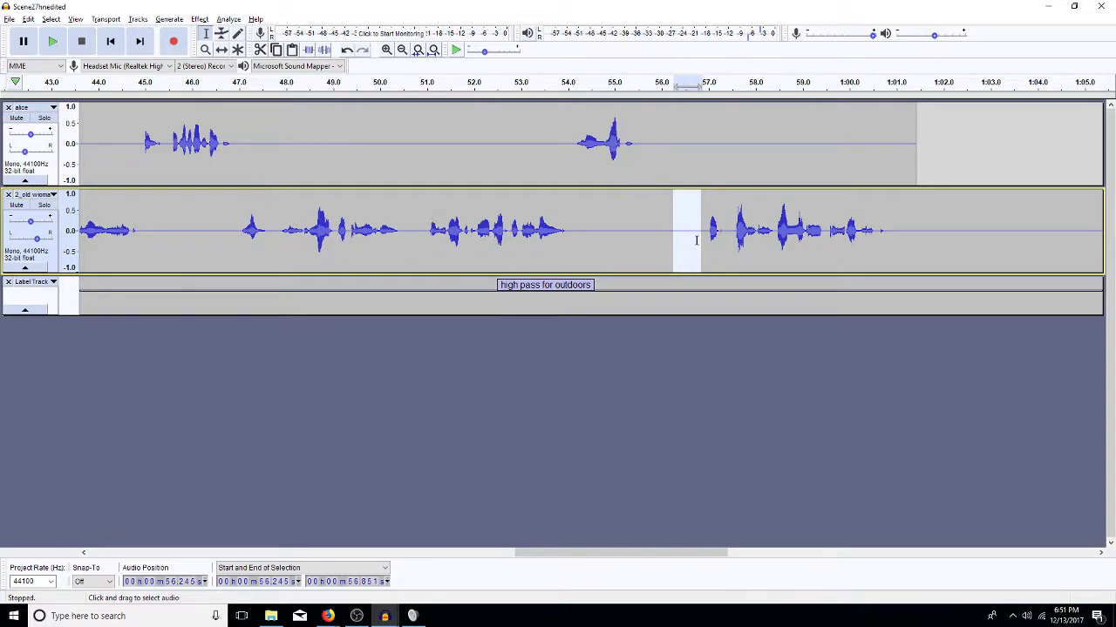
left_click_drag(704, 231, 678, 233)
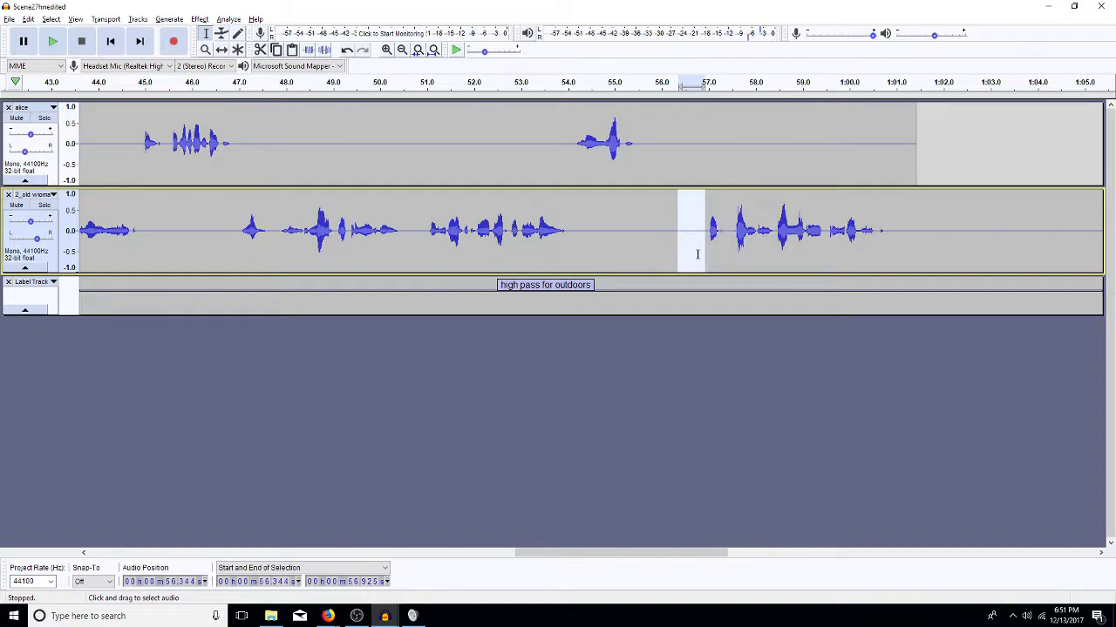
key("Delete")
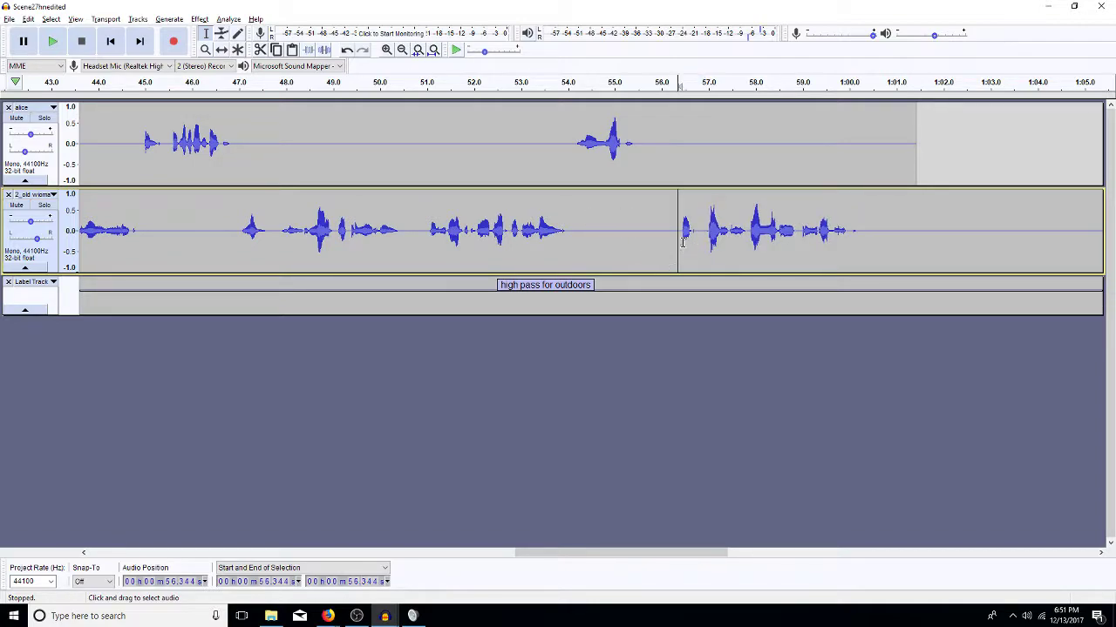
key("space")
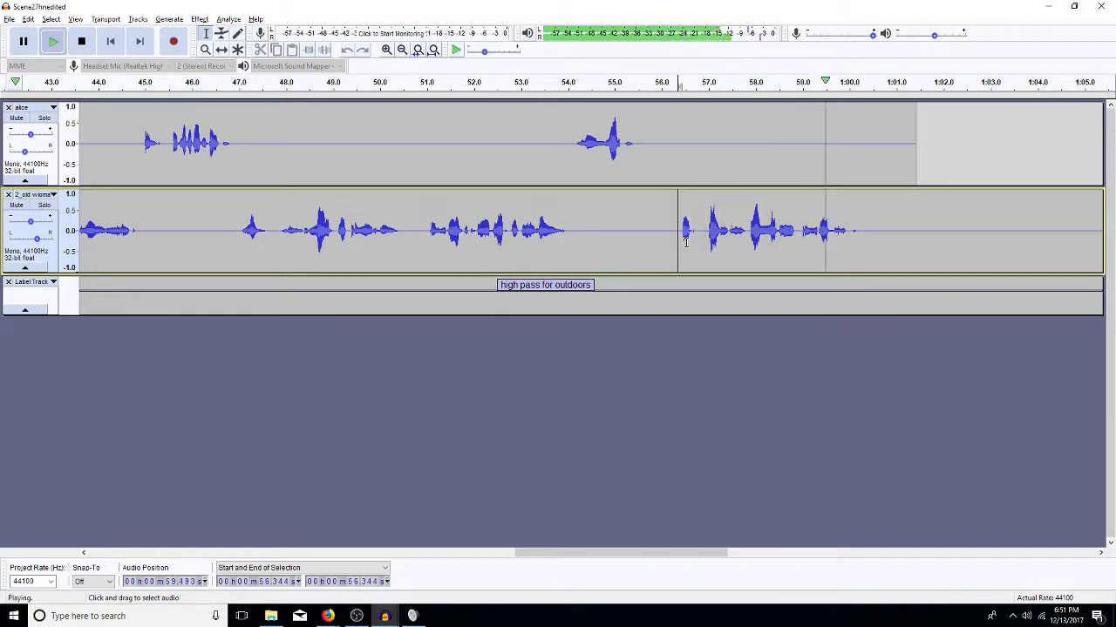
key("space")
Shorten the old woman's pause at about 56.83 s by about 0.1 s and trim her track's end from about 1:02.17
left_click_drag(705, 243, 699, 244)
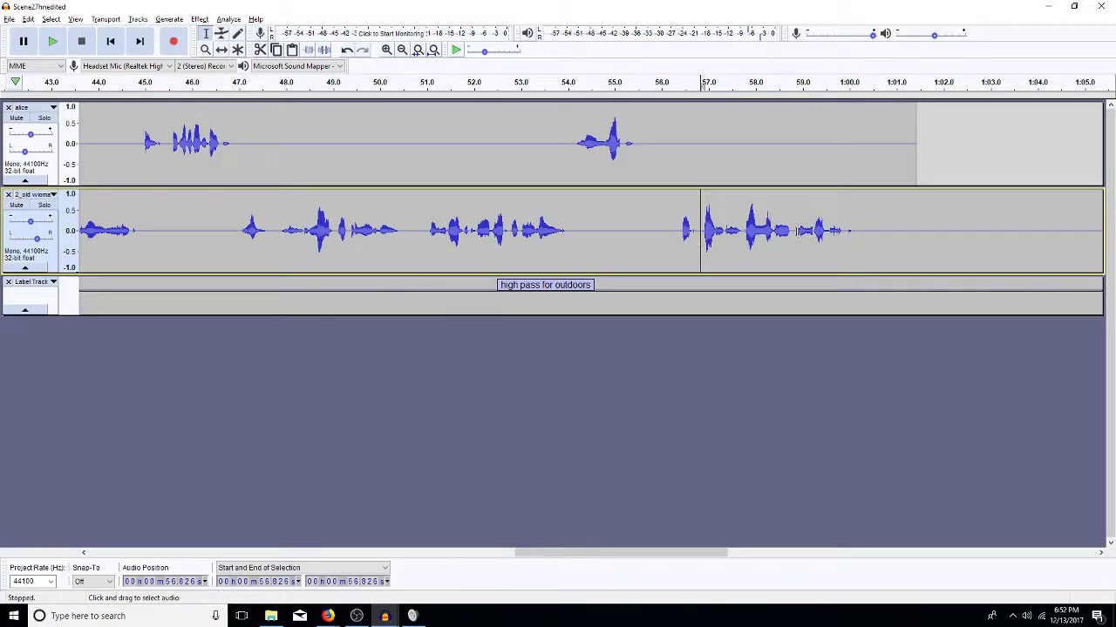
left_click_drag(951, 226, 1114, 197)
key("Escape")
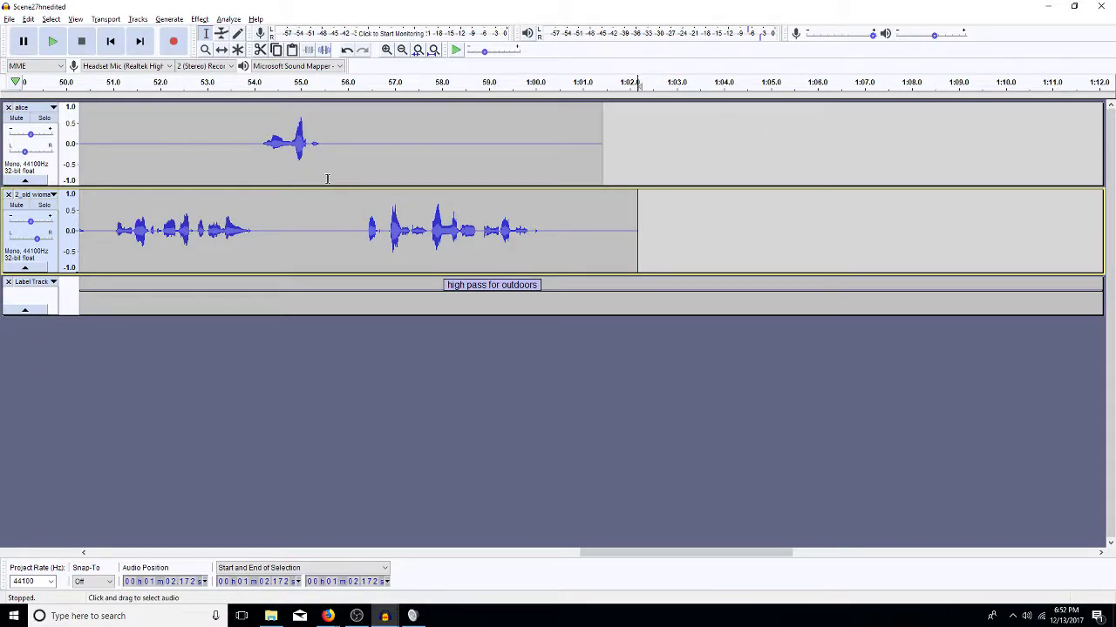
Listen briefly from the start of the scene and duplicate Alice's opening passage, from 0 to about 11.28 s, onto a new track
key("ctrl+f")
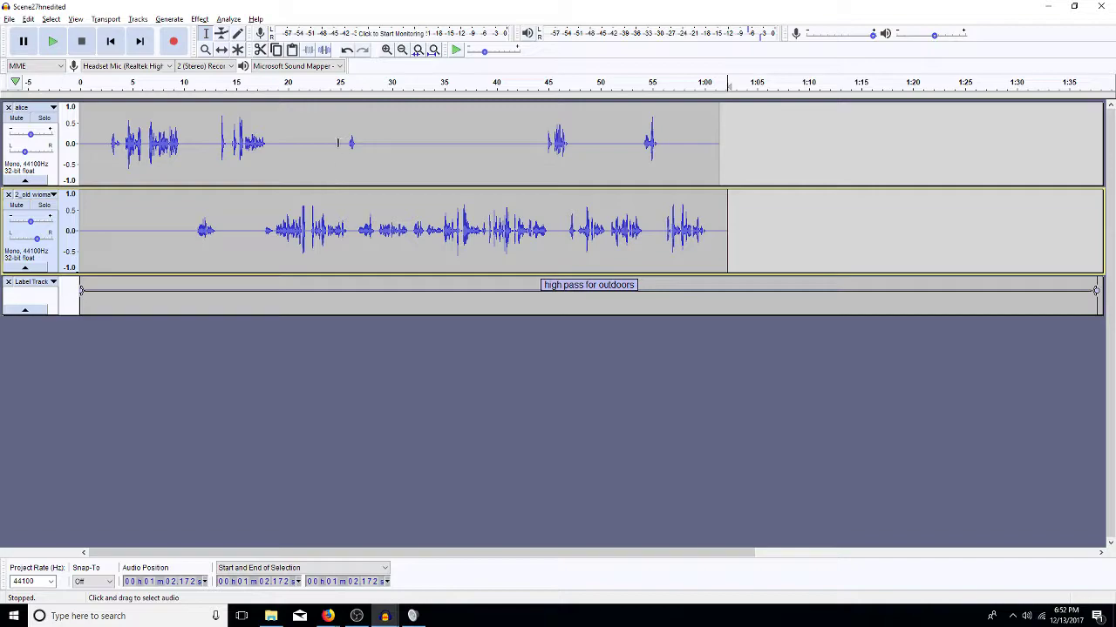
key("Home")
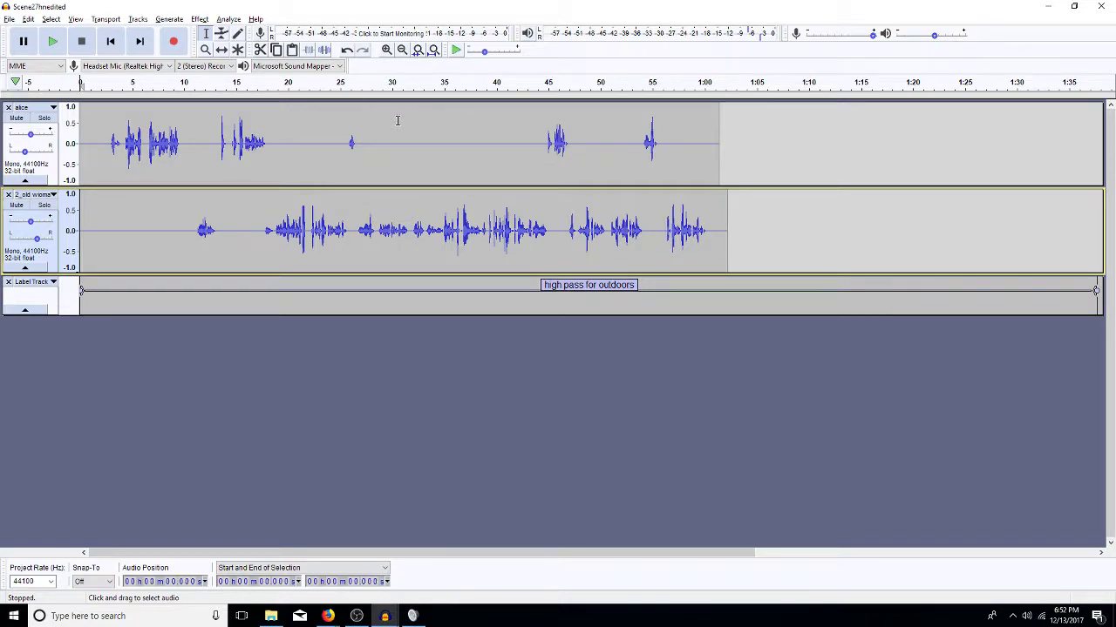
key("space")
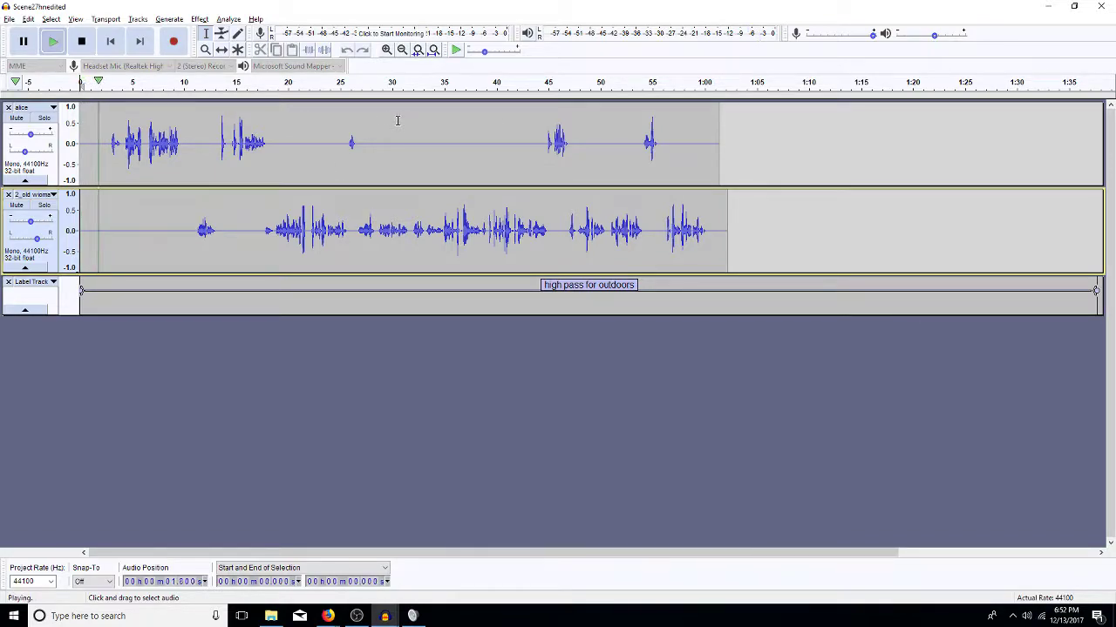
key("space")
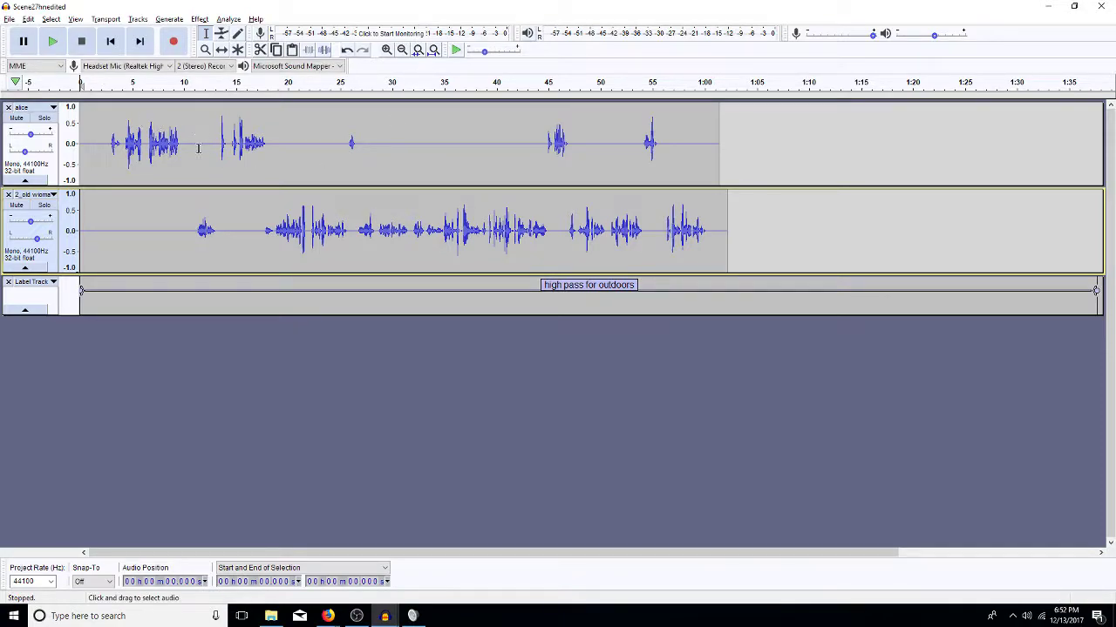
left_click(197, 148, "shift")
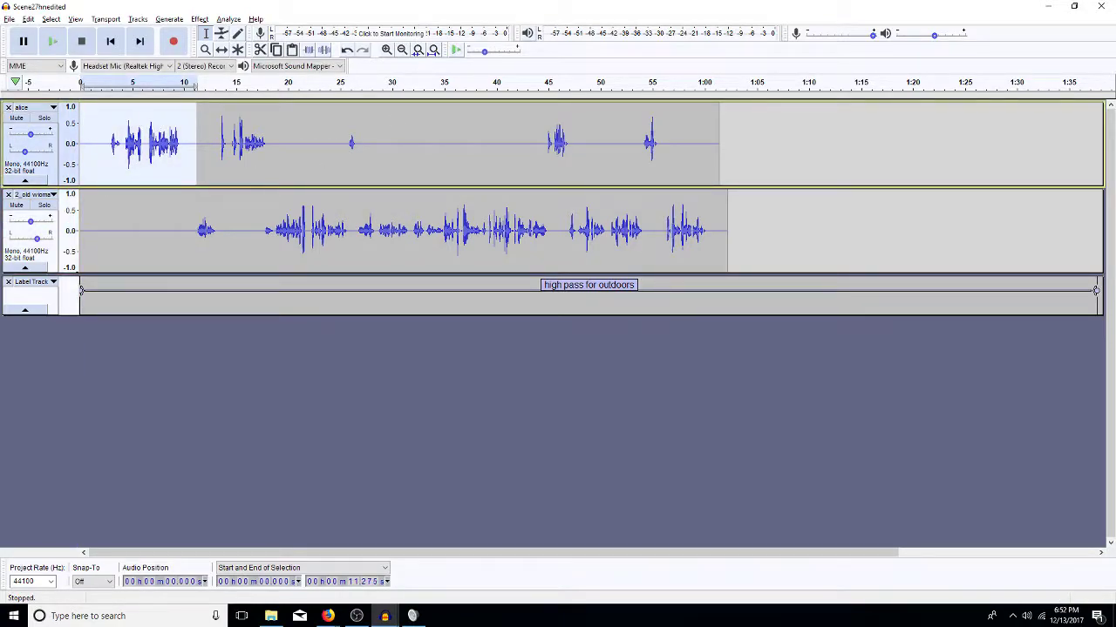
key("ctrl+d")
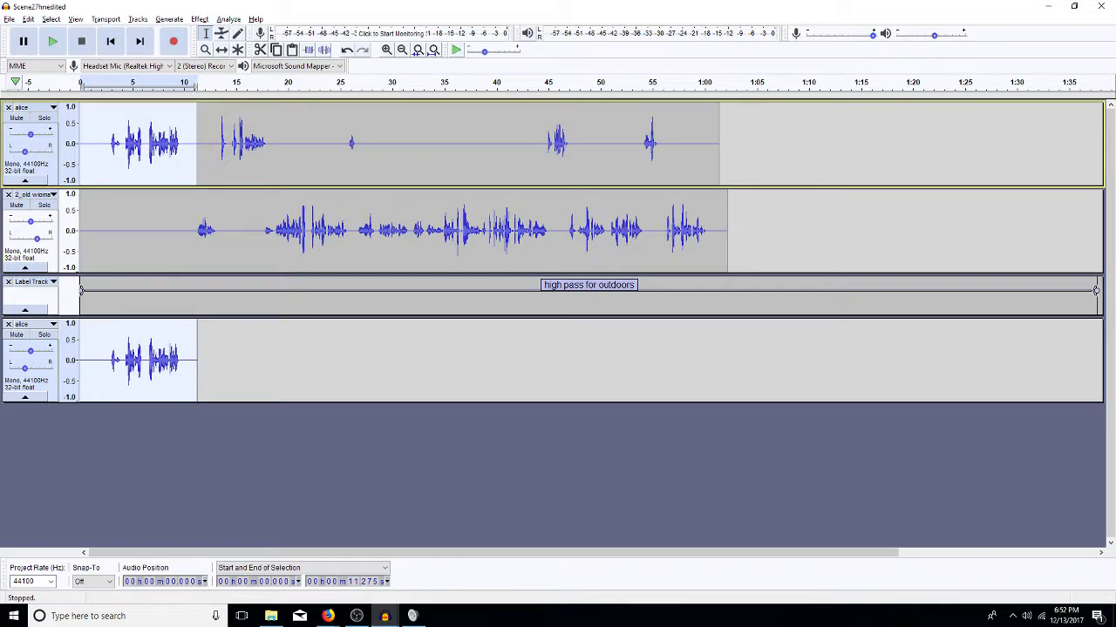
Amplify only the duplicated Alice passage by -20 dB
left_click(146, 373)
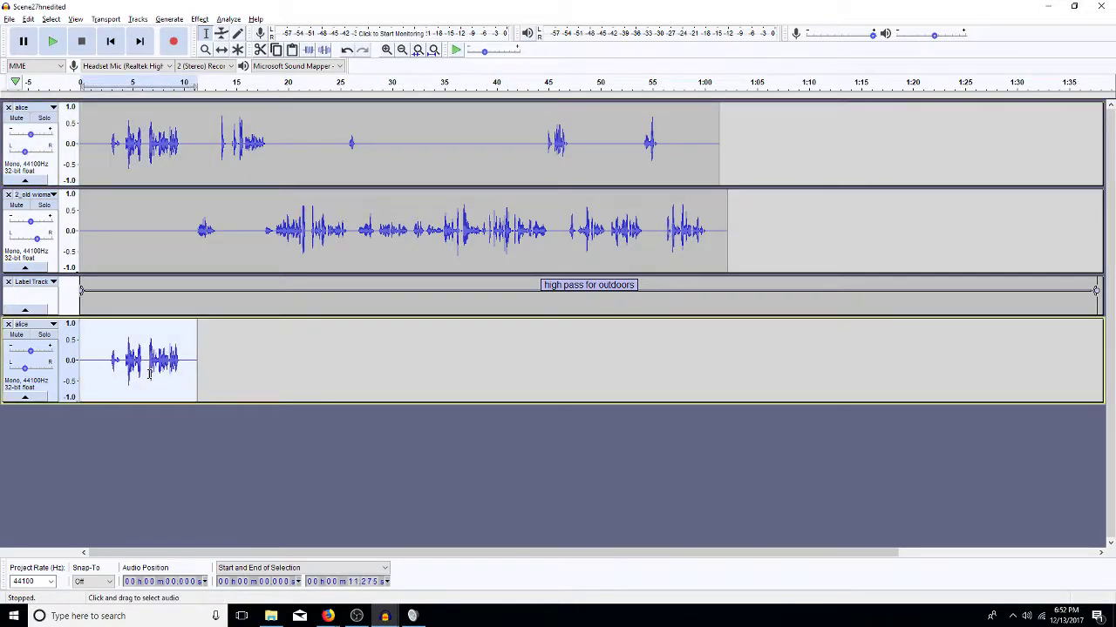
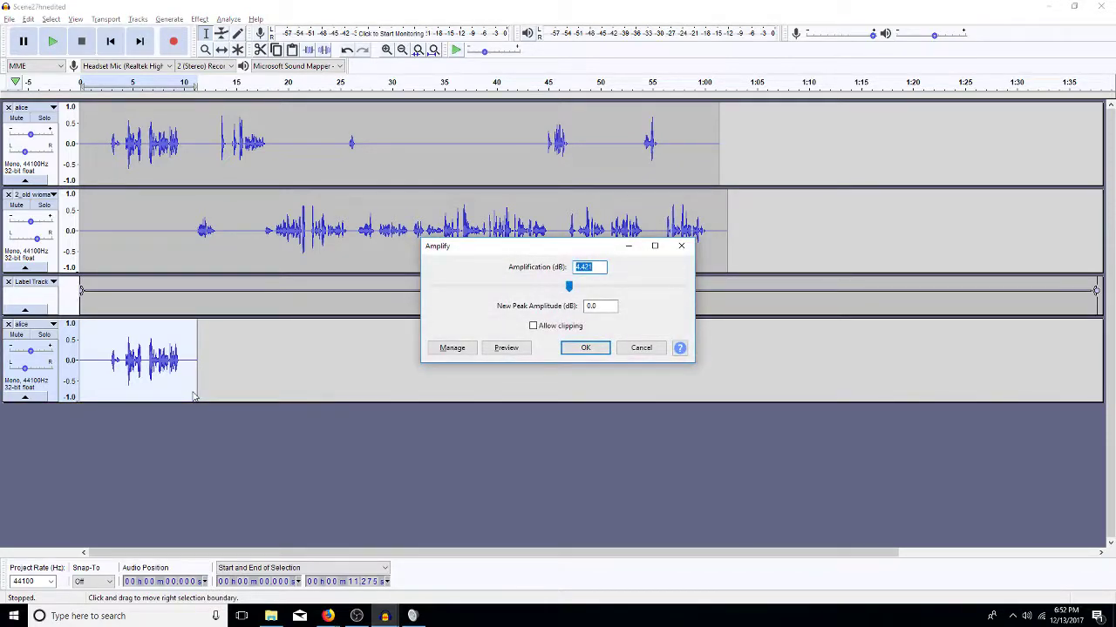
type("-20")
key("Return")
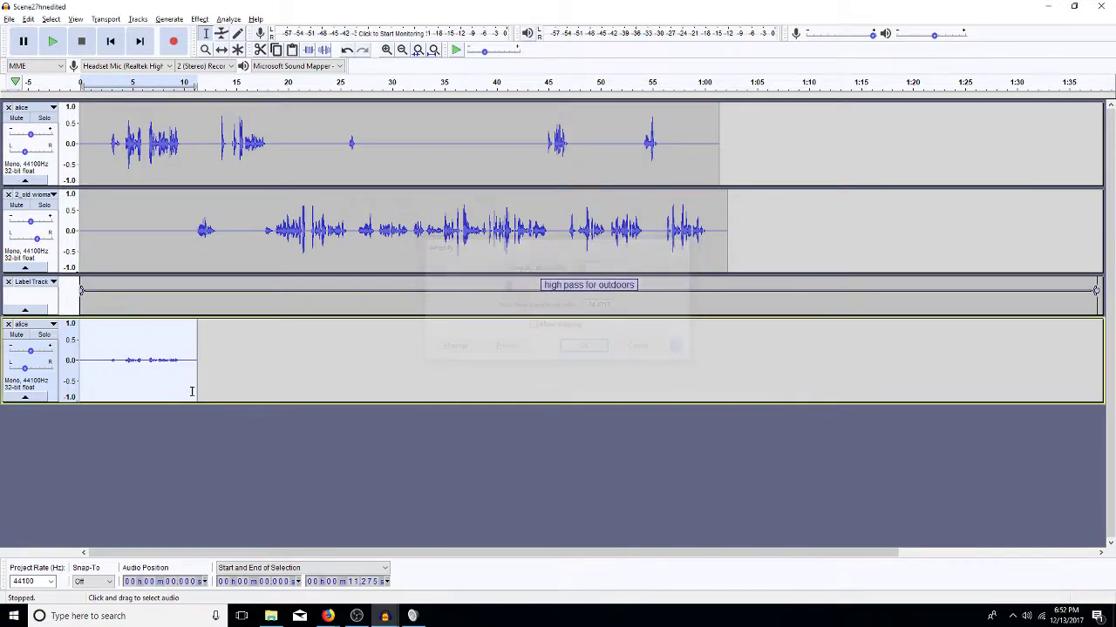
left_click(200, 21)
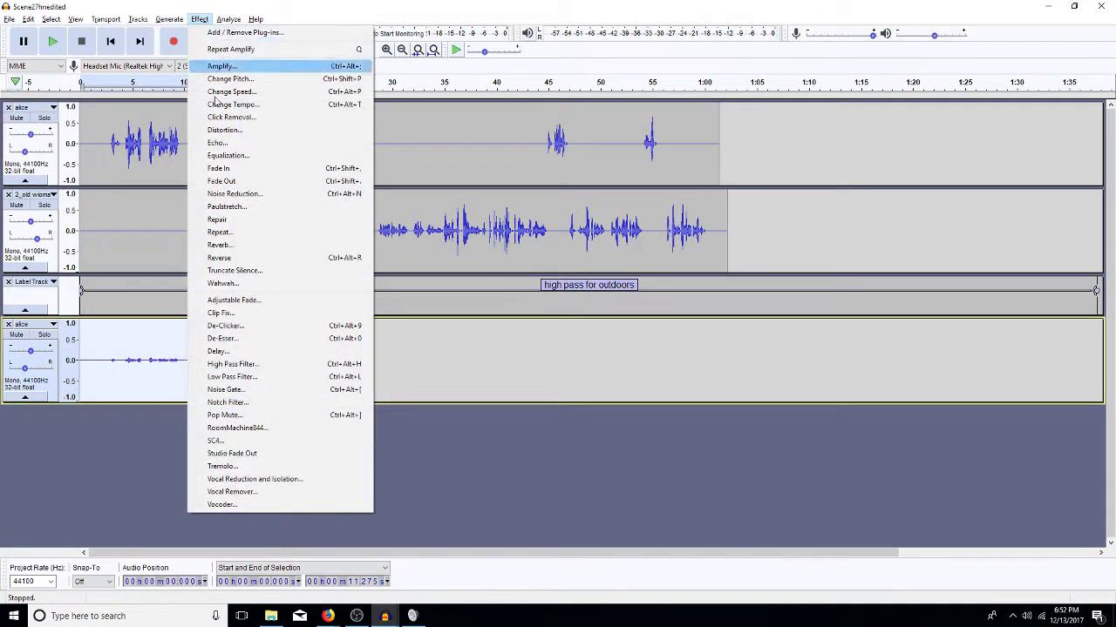
left_click(248, 248)
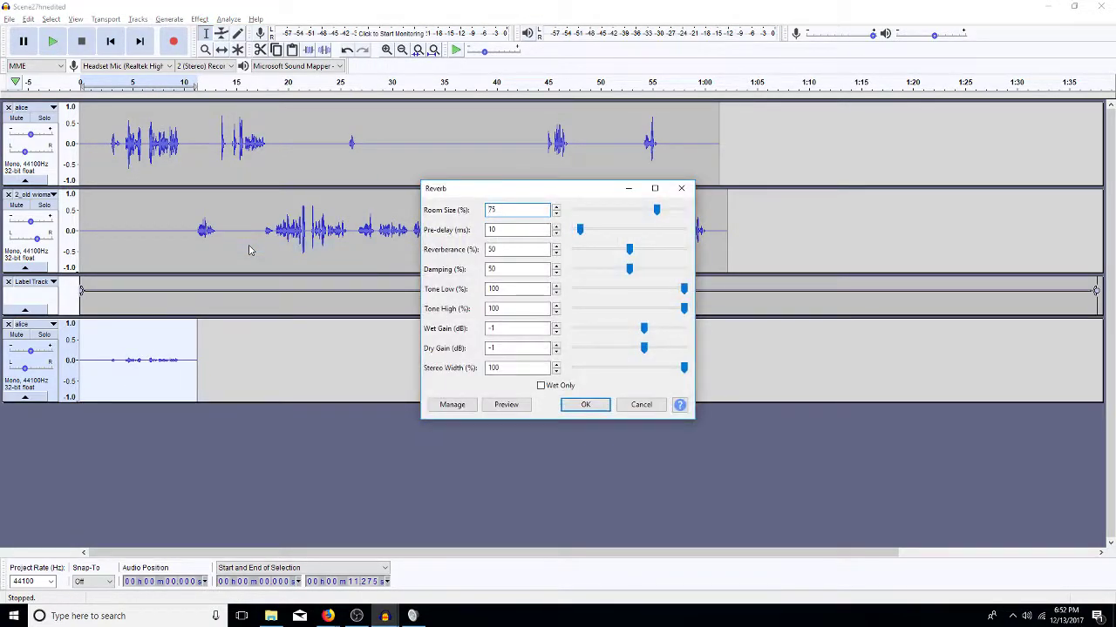
key("Escape")
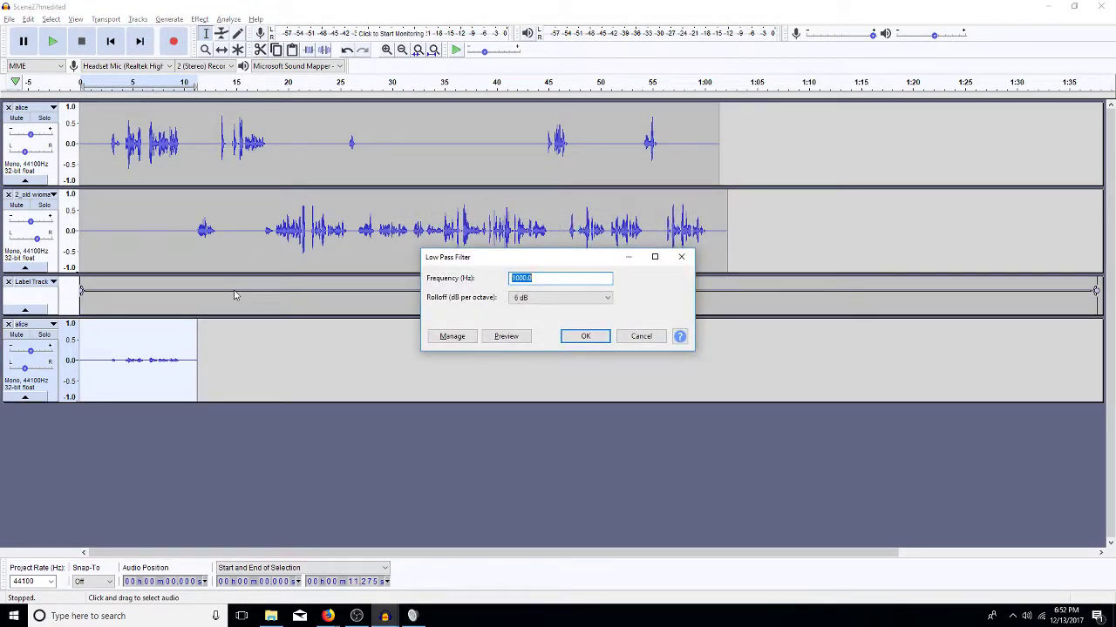
Close the Low Pass Filter settings for the duplicated Alice passage and listen to the scene from the start
key("Escape")
left_click(96, 335)
key("space")
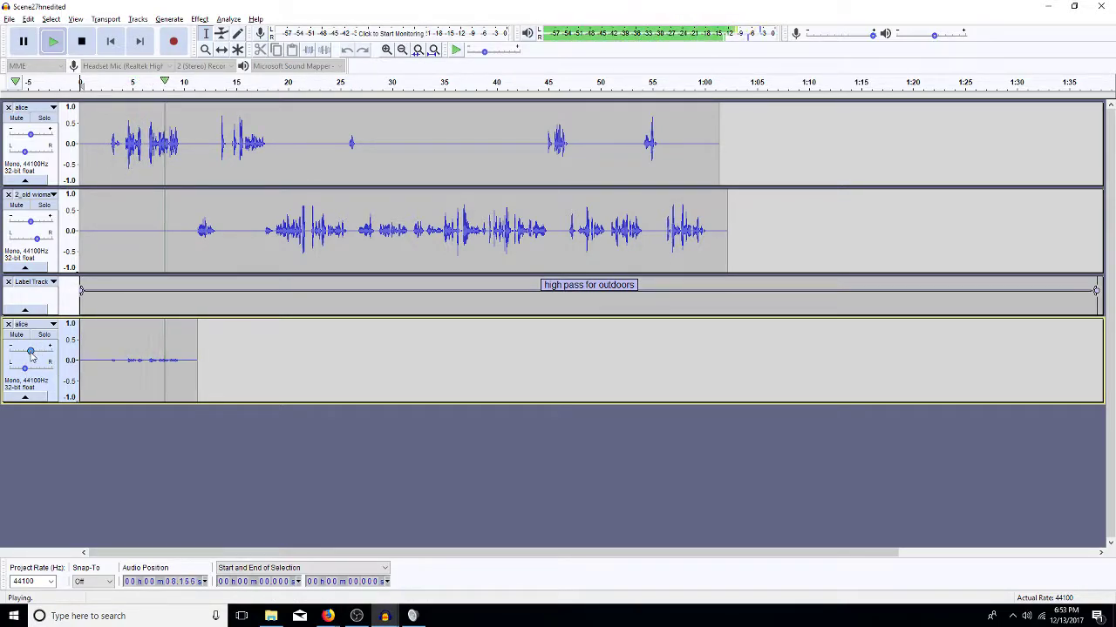
key("space")
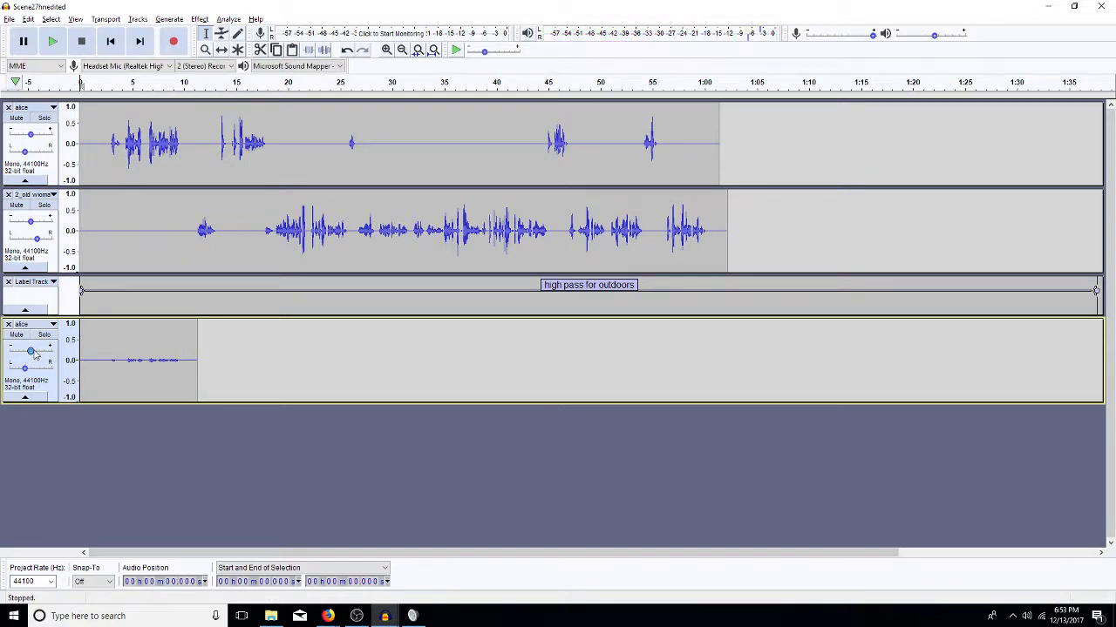
Play the scene from about 2.9 s and slightly lower the duplicated Alice track's gain during playback
left_click(109, 357)
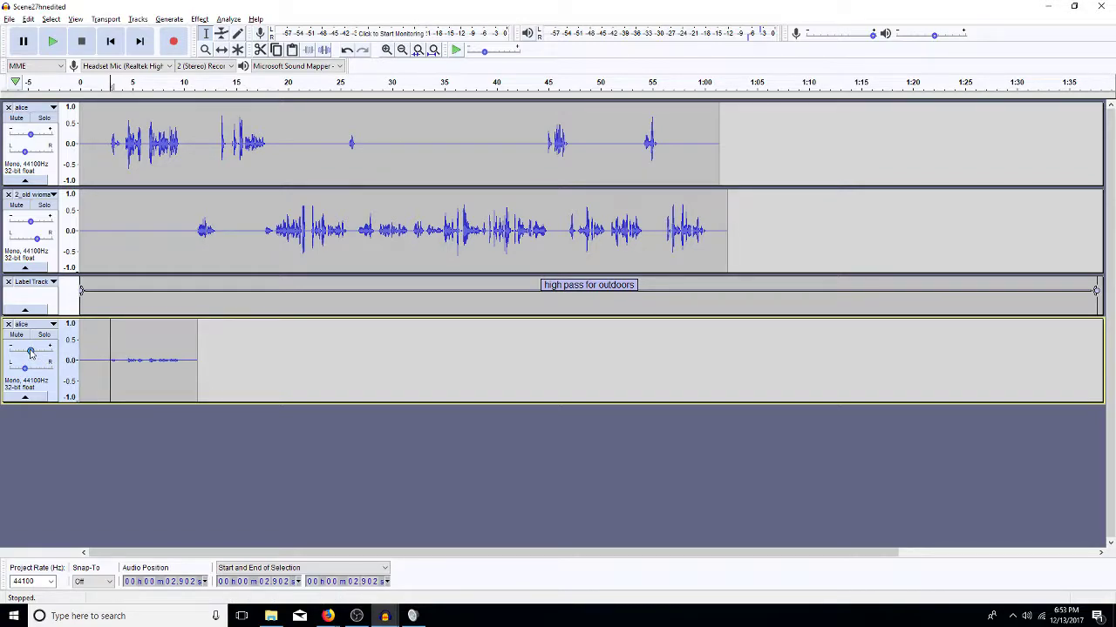
key("space")
left_click_drag(31, 352, 19, 360)
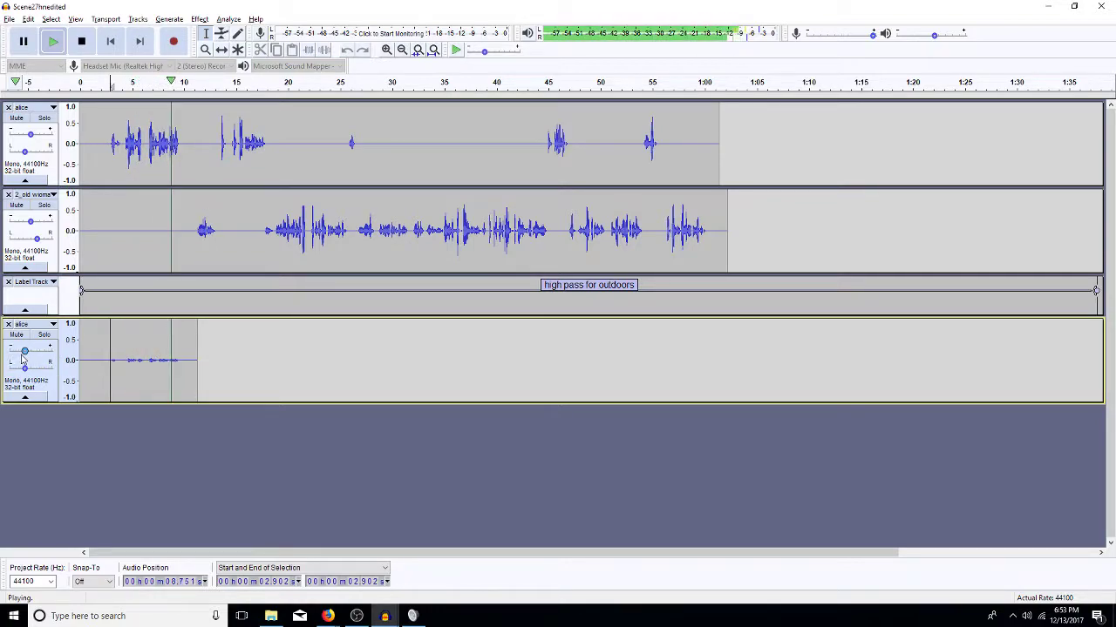
key("space")
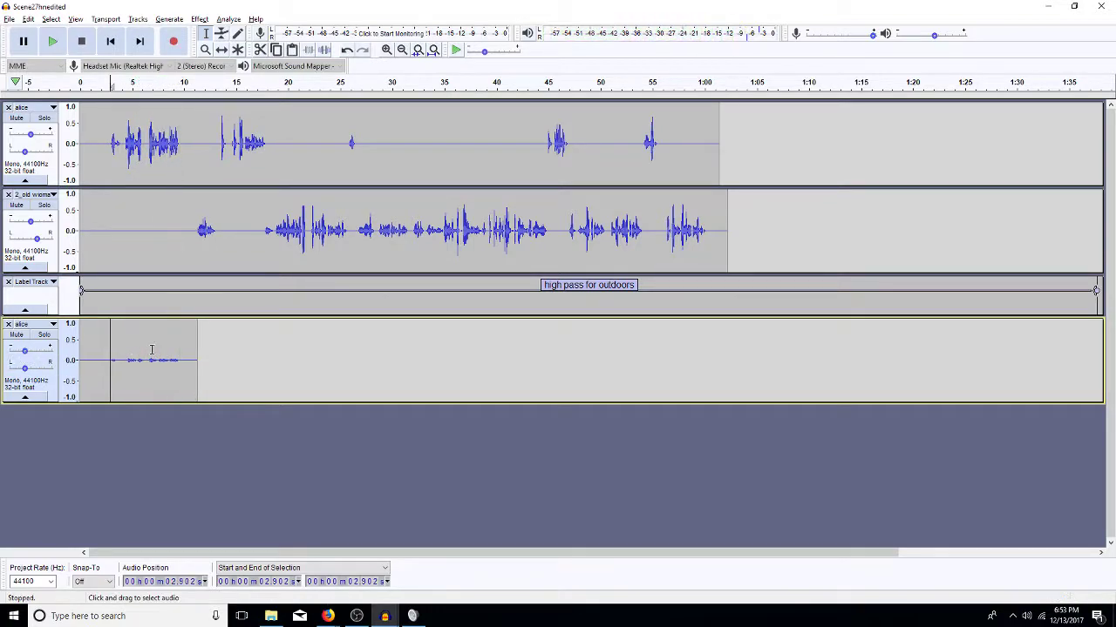
Examine Alice's original opening passage up close around 7.4 s and listen from about 6.57 s
left_click(155, 150)
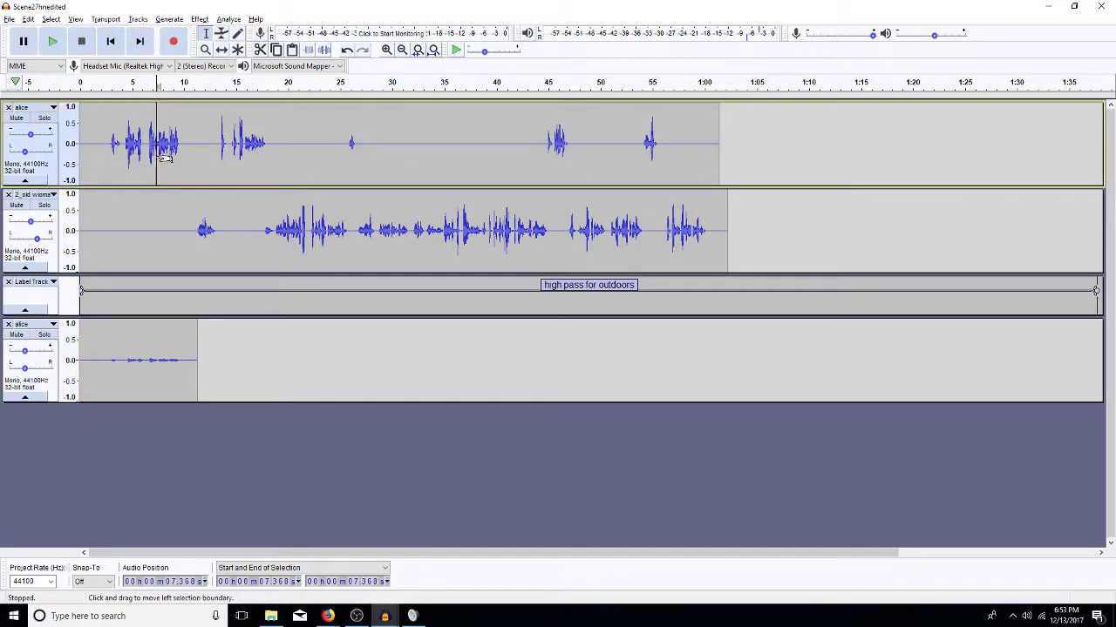
left_click(386, 50)
left_click(386, 50)
left_click(386, 50)
left_click(386, 50)
key("alt+space")
key("Escape")
left_click(457, 139)
key("space")
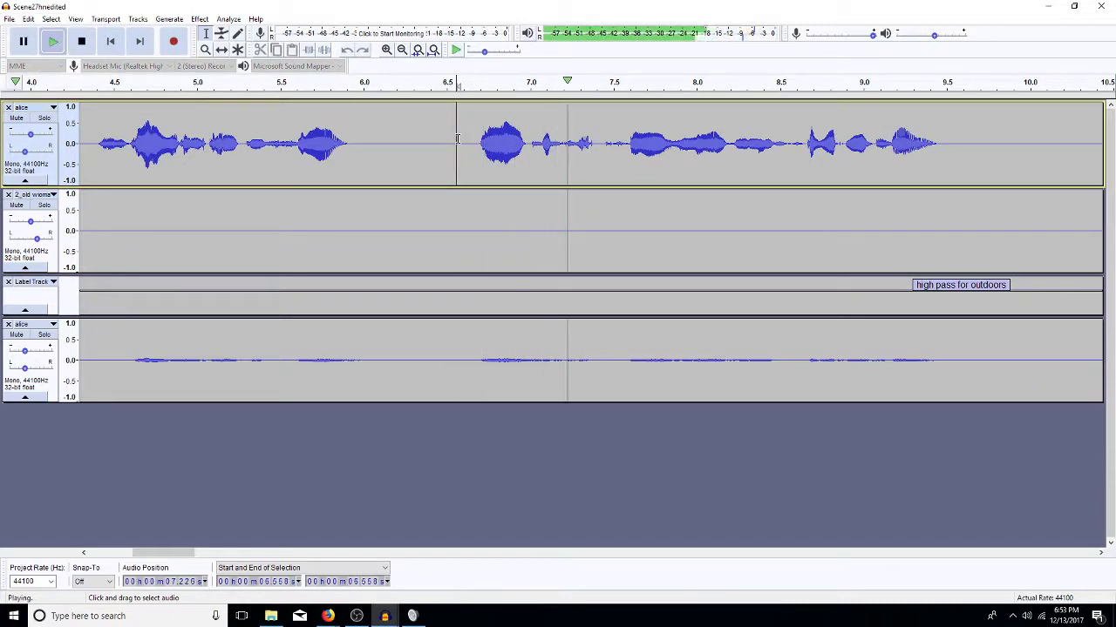
key("space")
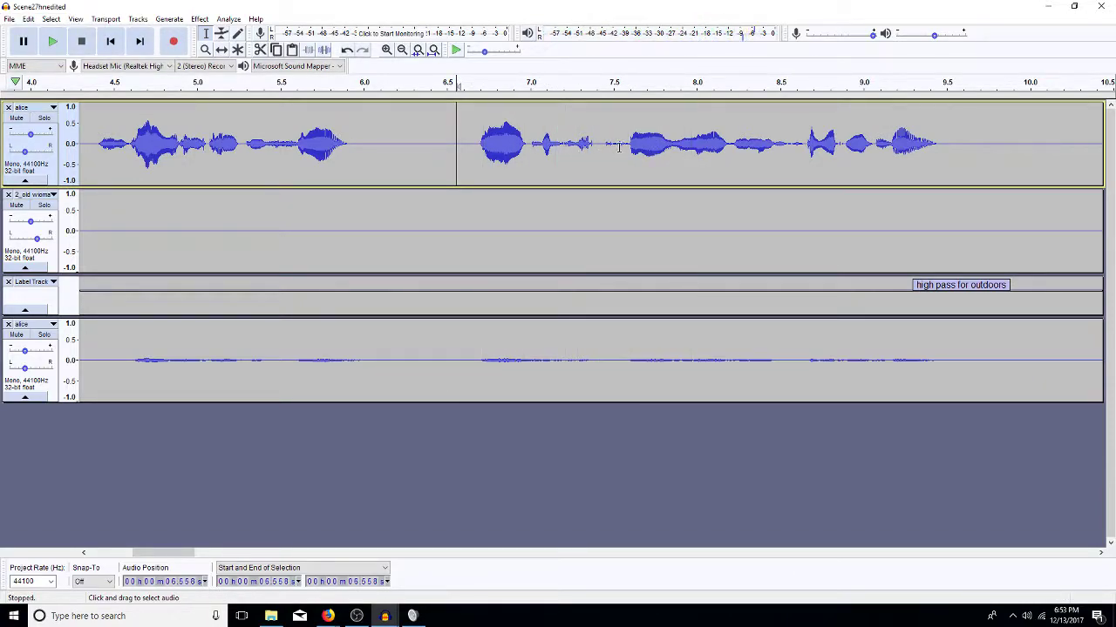
Try the High Pass Filter at 500 Hz with 6 dB rolloff on Alice's faint sound from about 7.43 to 7.59 s and listen
left_click_drag(626, 145, 601, 143)
key("space")
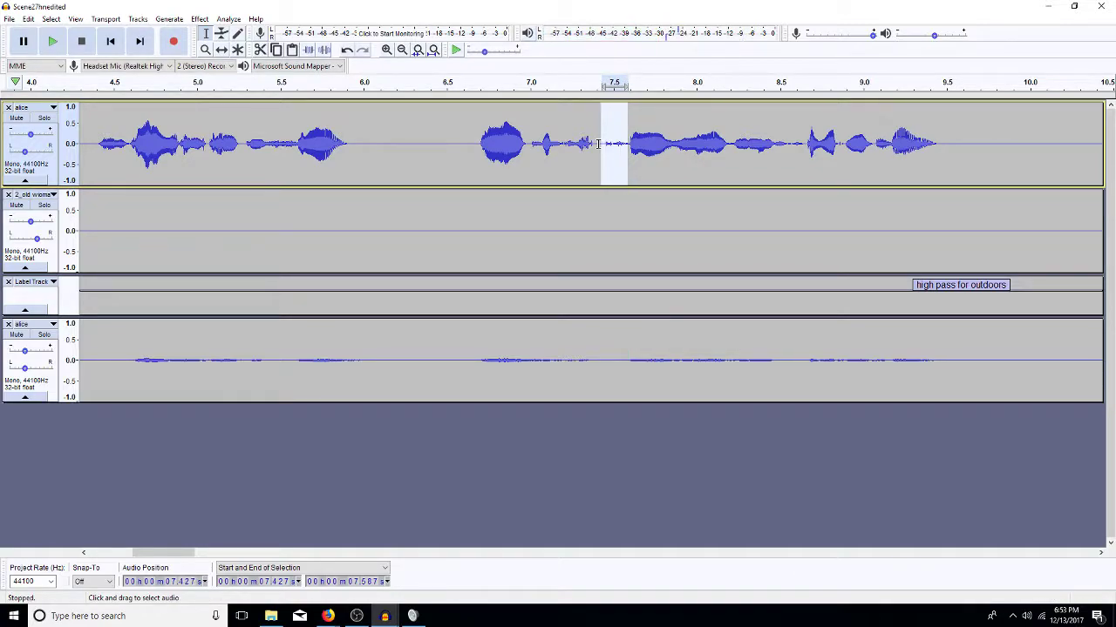
key("ctrl+r")
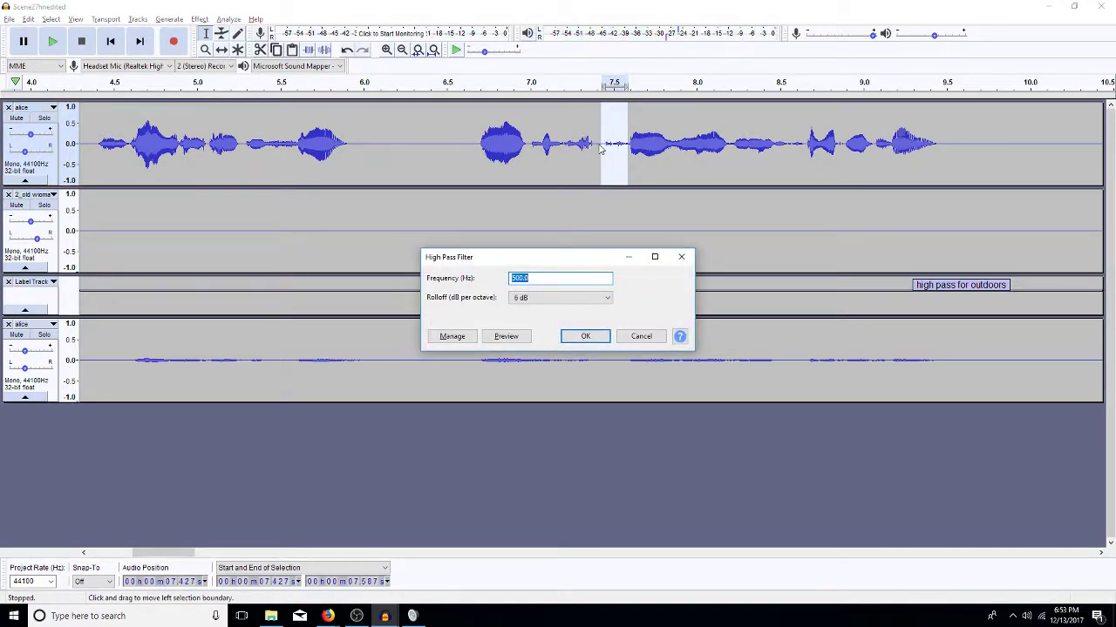
key("Escape")
left_click(600, 146)
key("space")
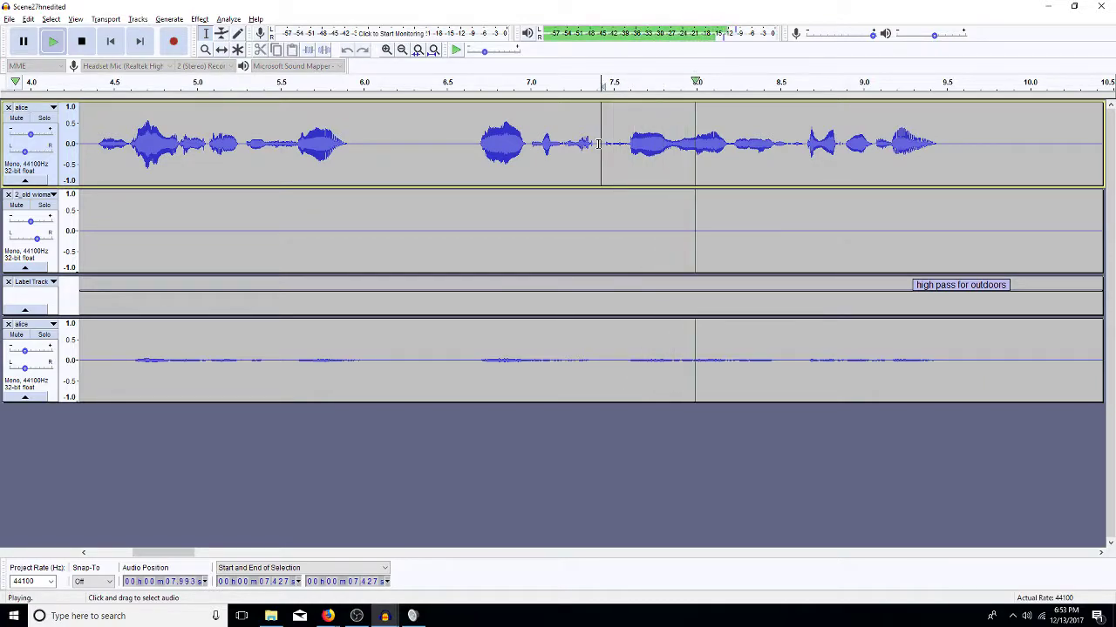
key("space")
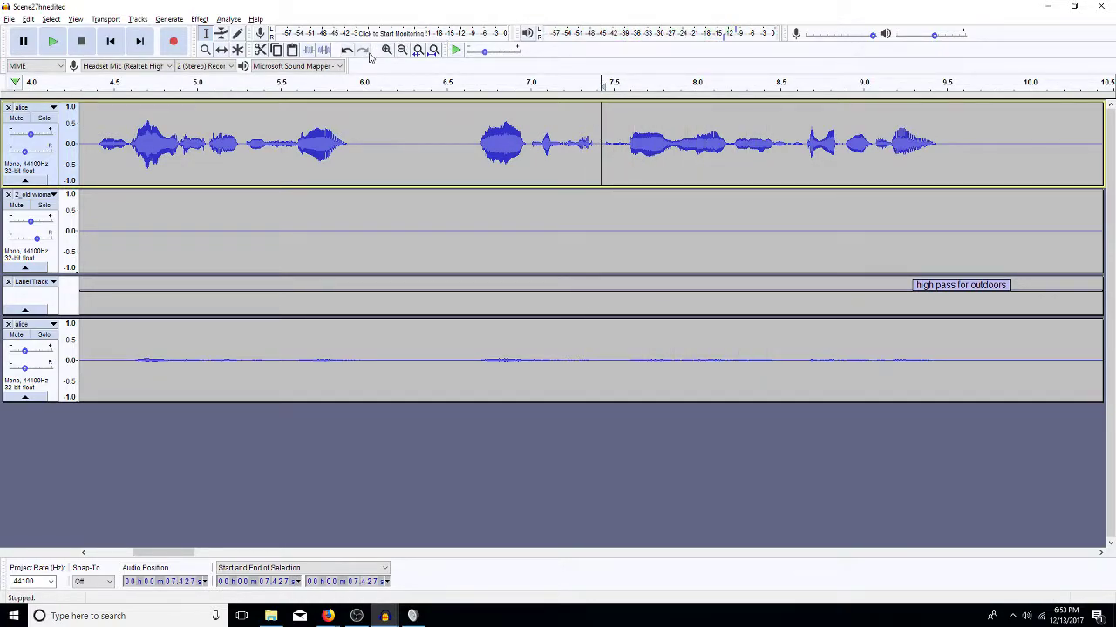
key("shift+Right")
key("shift+Right")
key("shift+Right")
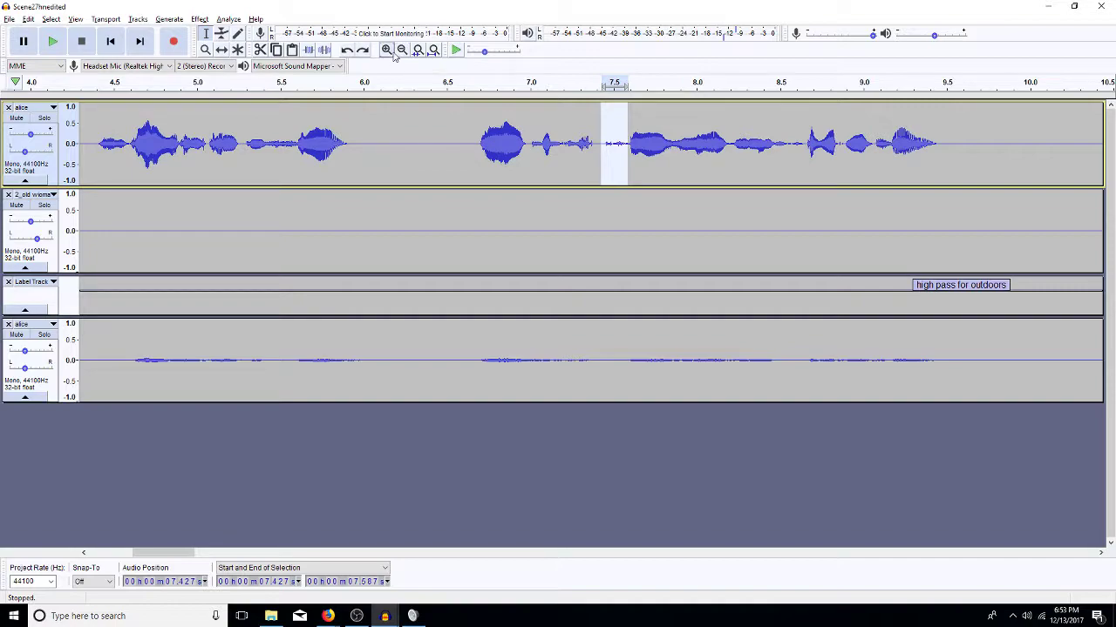
Delete about 0.03 s across all tracks at about 7.53 s and listen to the join from about 7.44 s
left_click(380, 55)
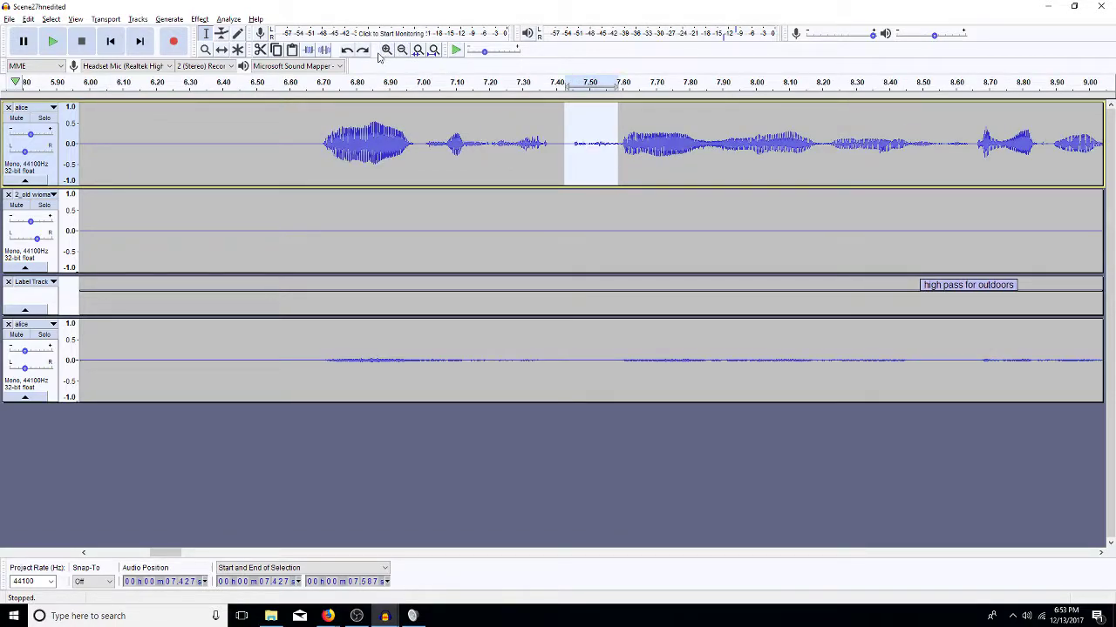
left_click(385, 51)
left_click(385, 51)
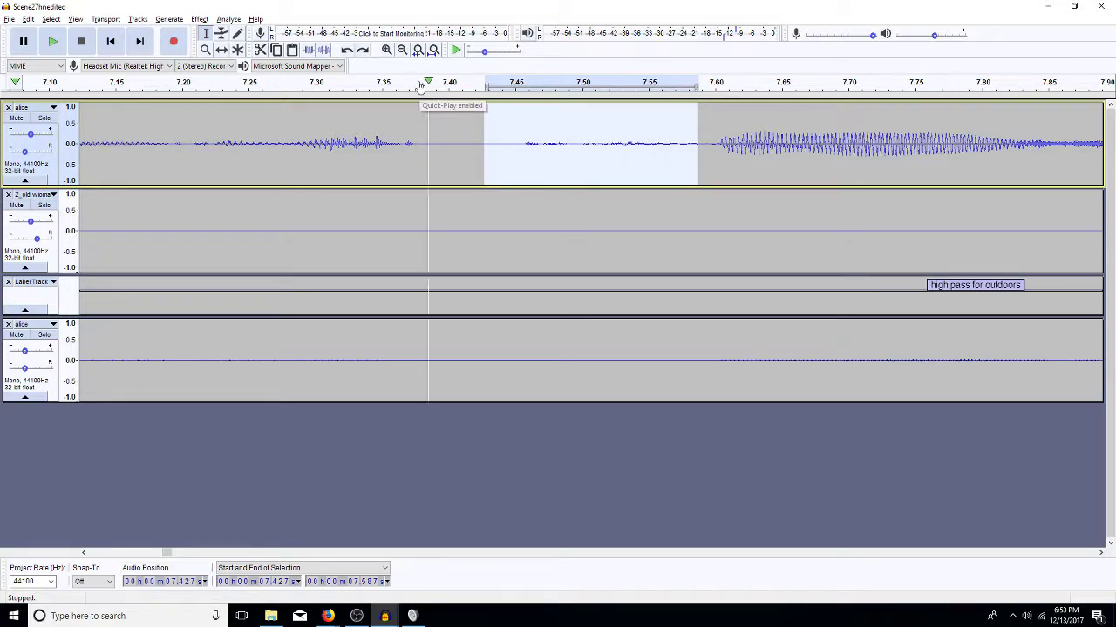
left_click(386, 49)
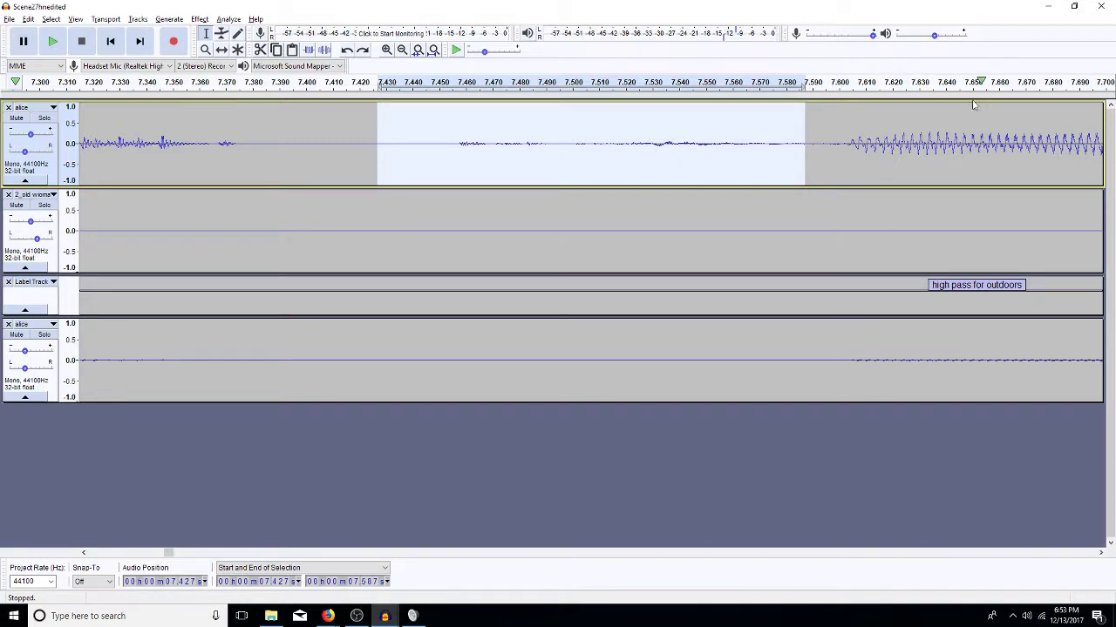
left_click_drag(644, 141, 715, 351)
key("space")
key("Delete")
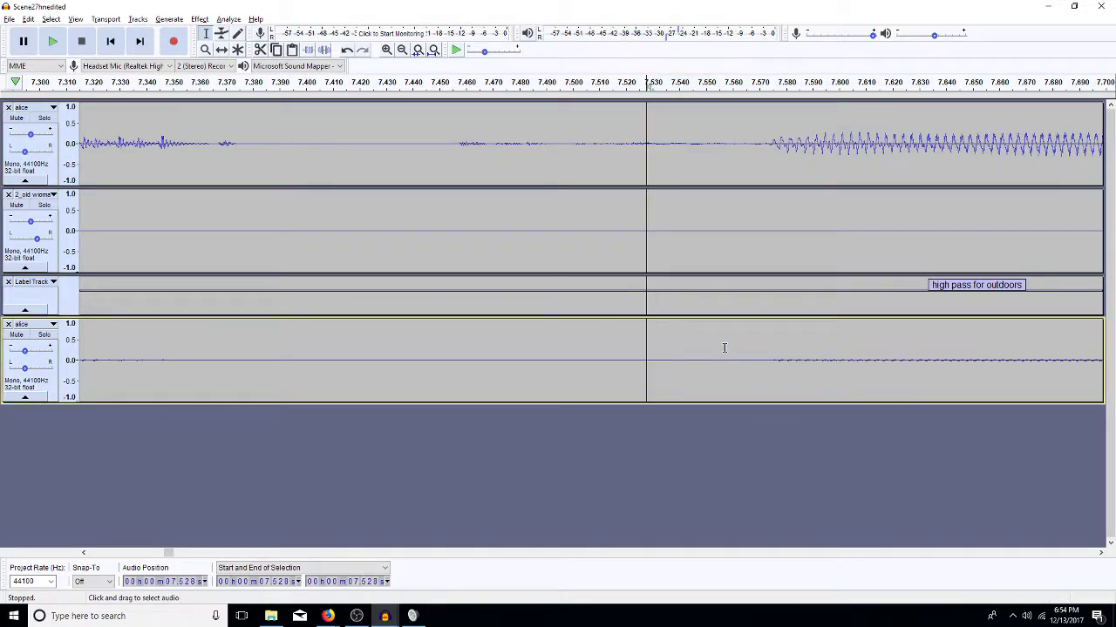
left_click(409, 153)
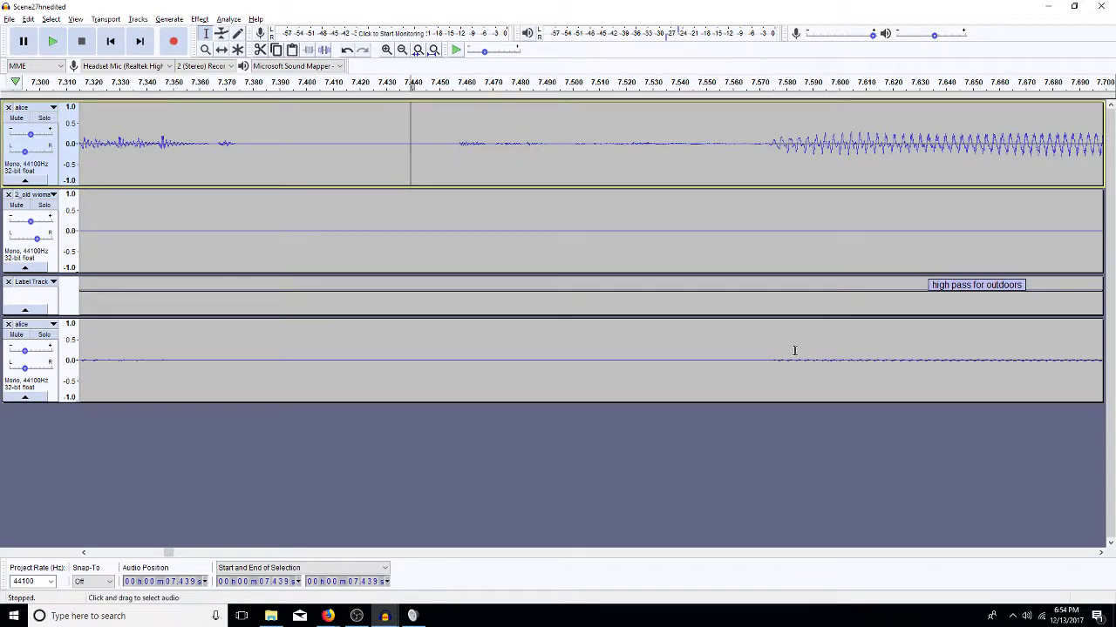
key("space")
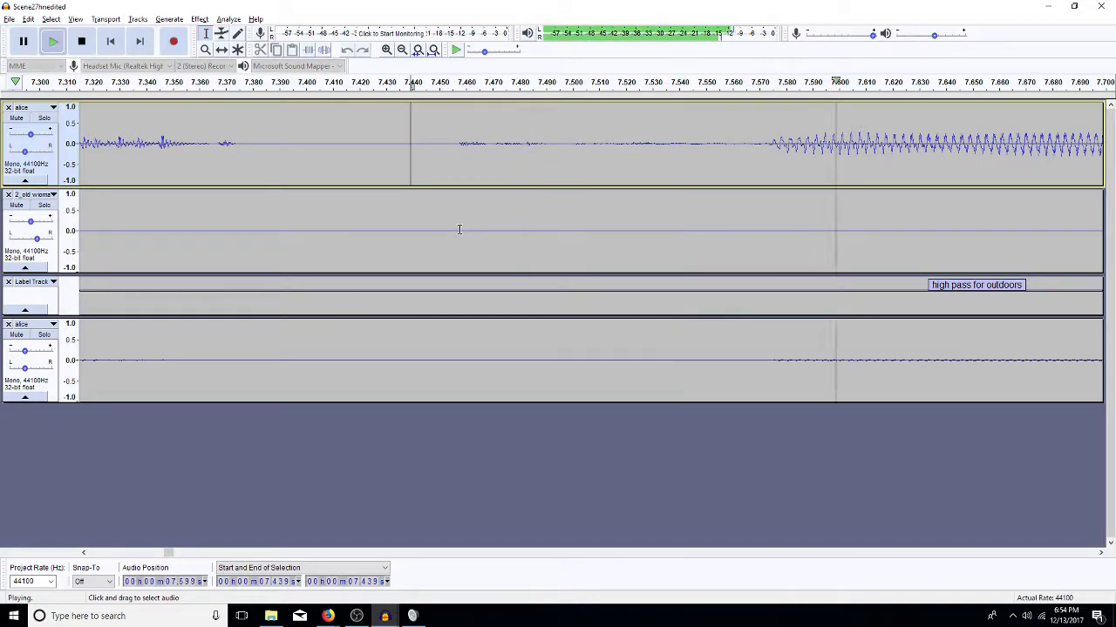
key("space")
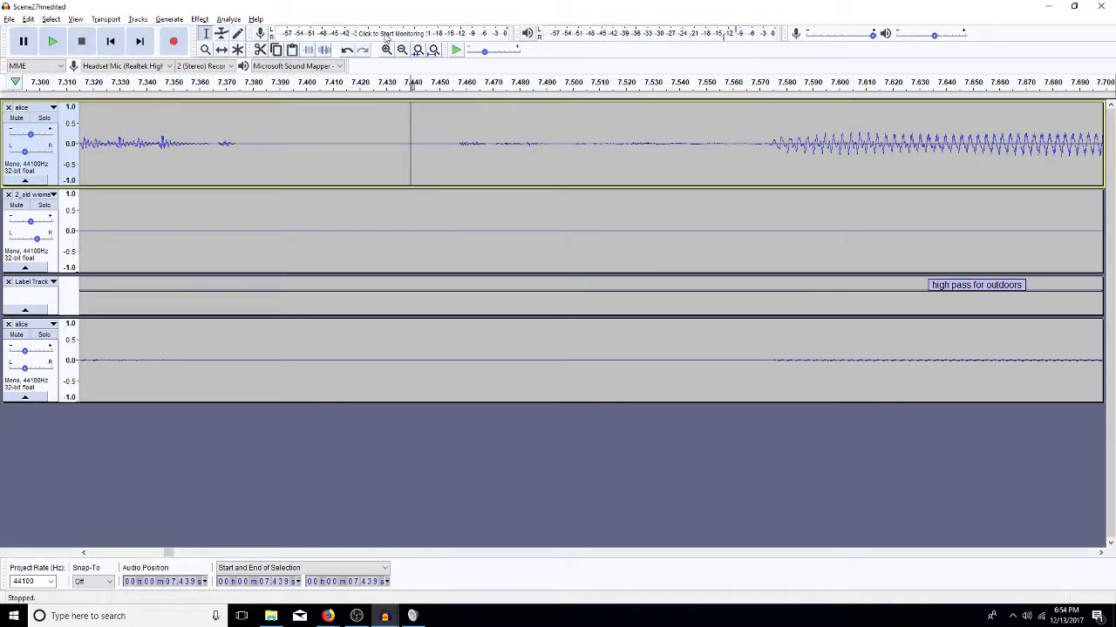
Apply the High Pass Filter to Alice's original track from about 7.41 to 7.57 s and listen from there
left_click(401, 49)
left_click(401, 49)
left_click(401, 49)
left_click(400, 50)
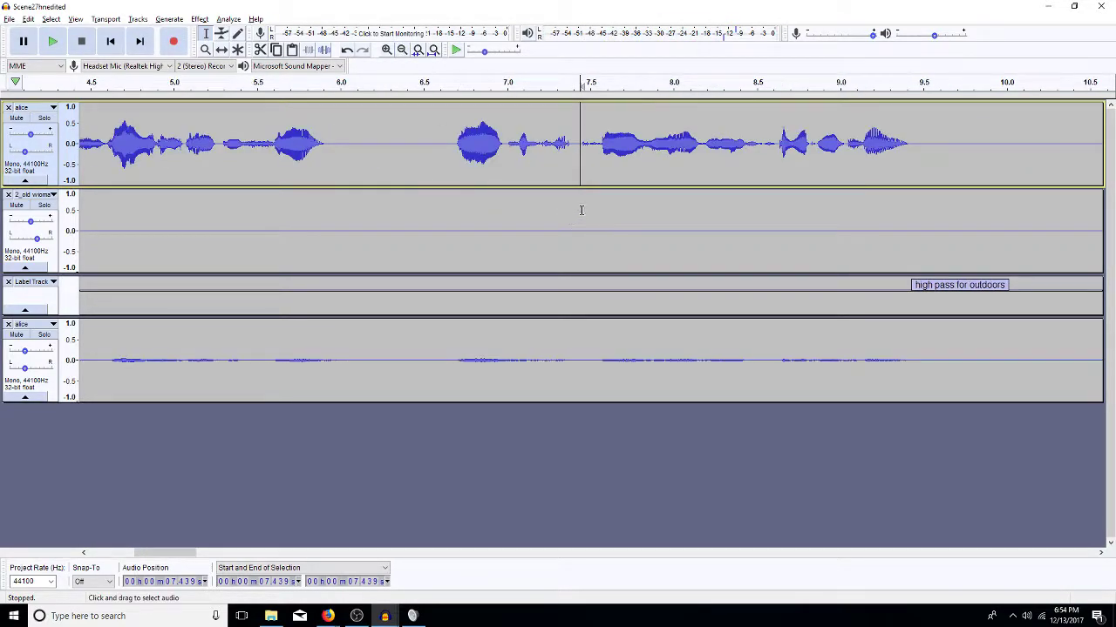
left_click_drag(576, 161, 603, 160)
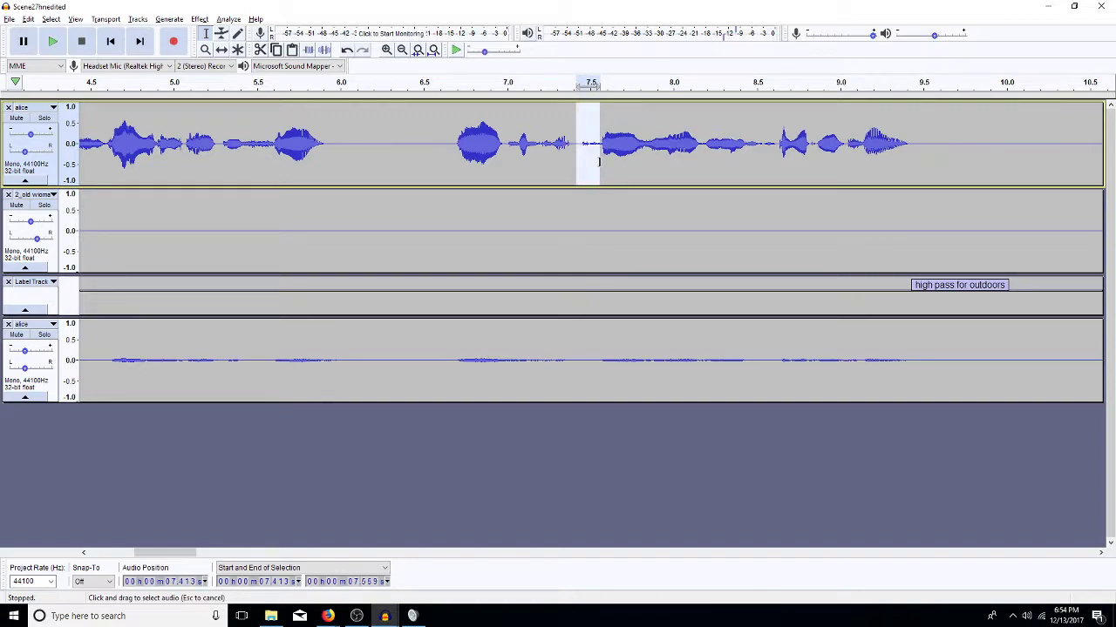
key("ctrl+r")
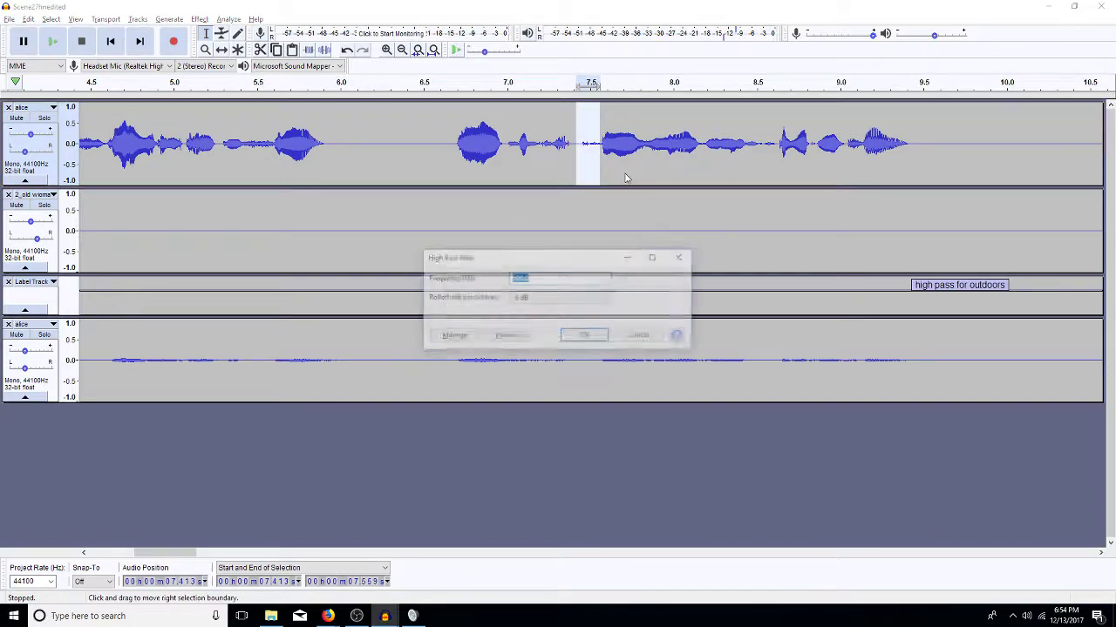
key("Return")
key("Left")
key("space")
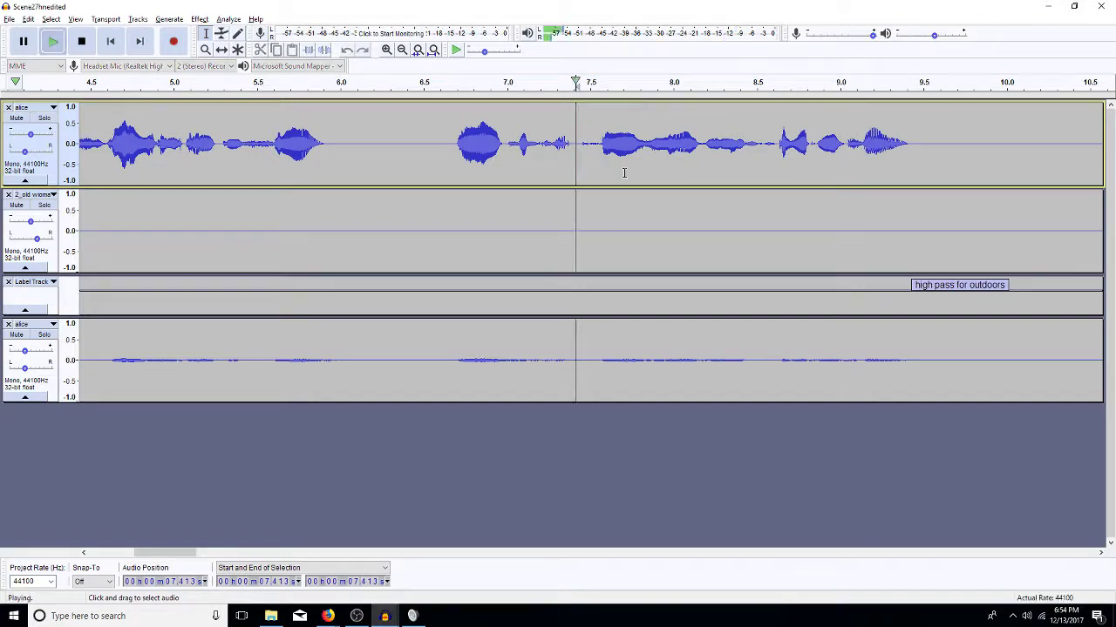
key("space")
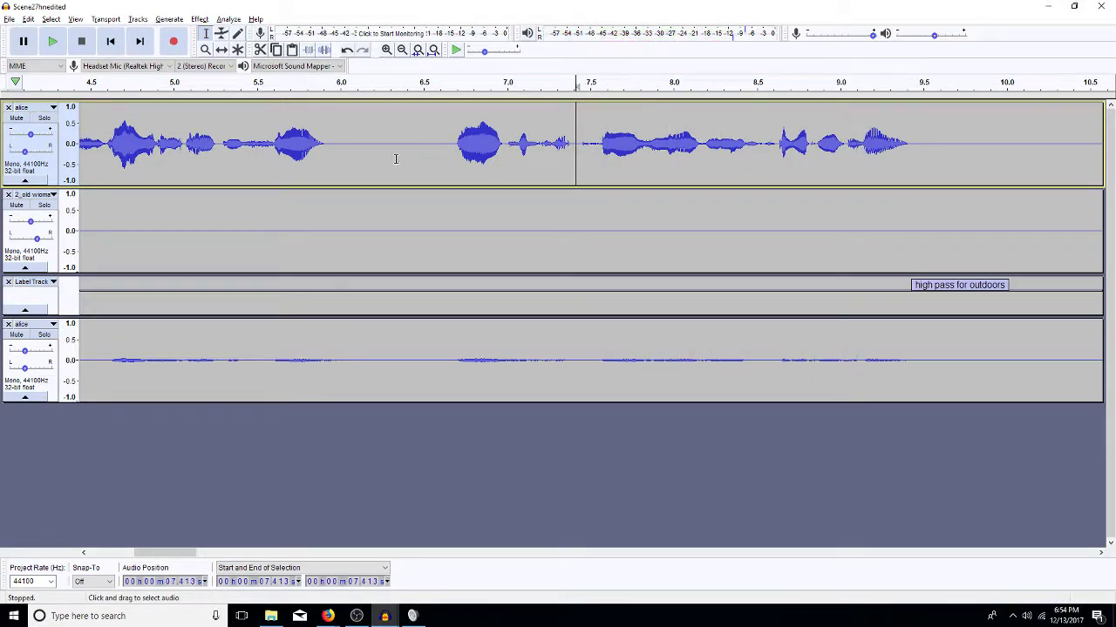
Listen to the scene from the start and stop at about 15.6 s in Alice's track
key("Home")
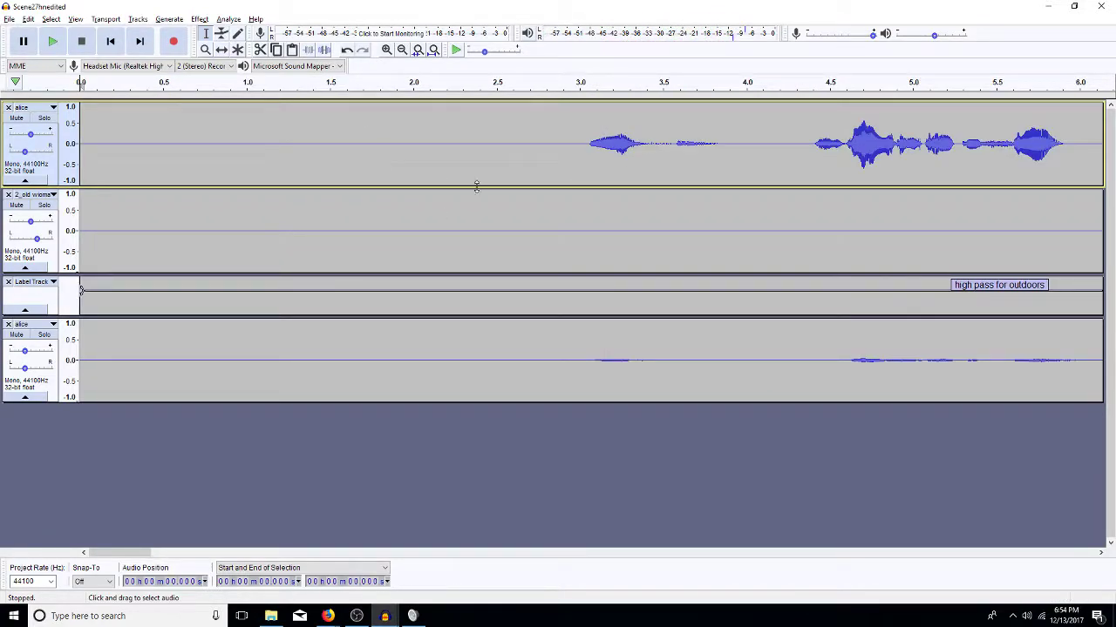
key("space")
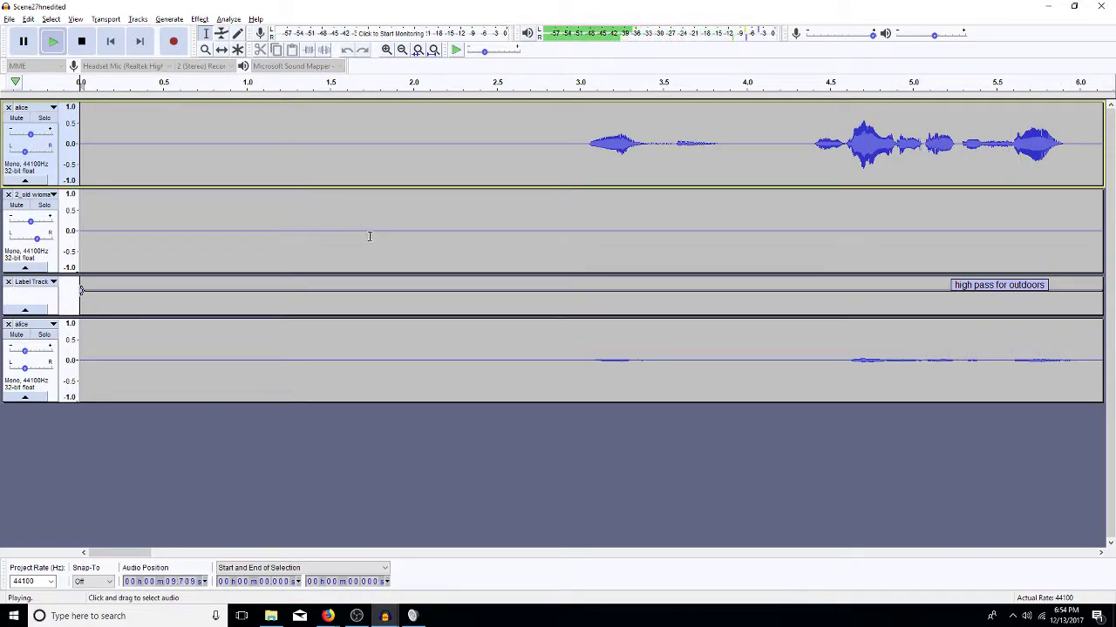
left_click(402, 50)
left_click(401, 49)
left_click(402, 50)
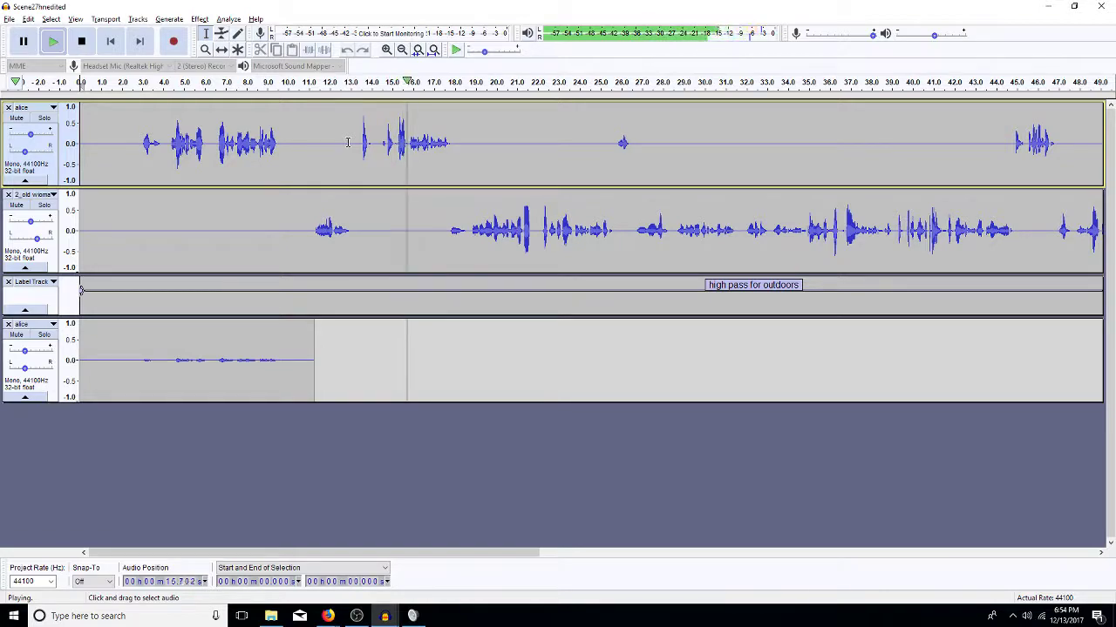
left_click(404, 153)
key("space")
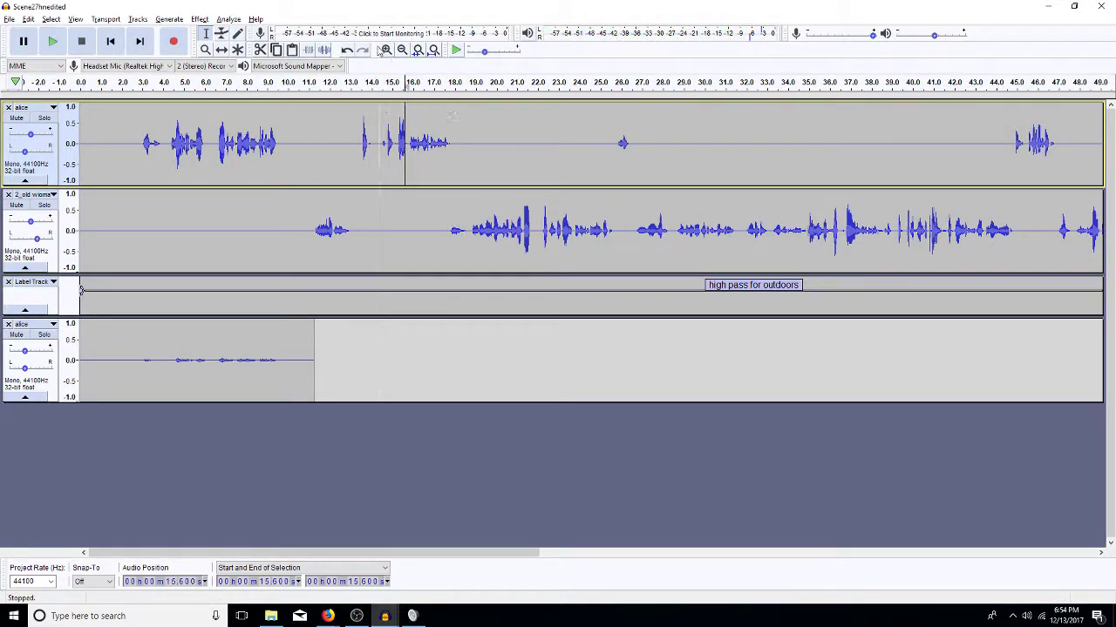
Examine Alice's track from about 15.53 to 17.18 s and listen to it, replaying from about 15.81 s
left_click(386, 50)
left_click_drag(657, 143, 586, 148)
key("ctrl+e")
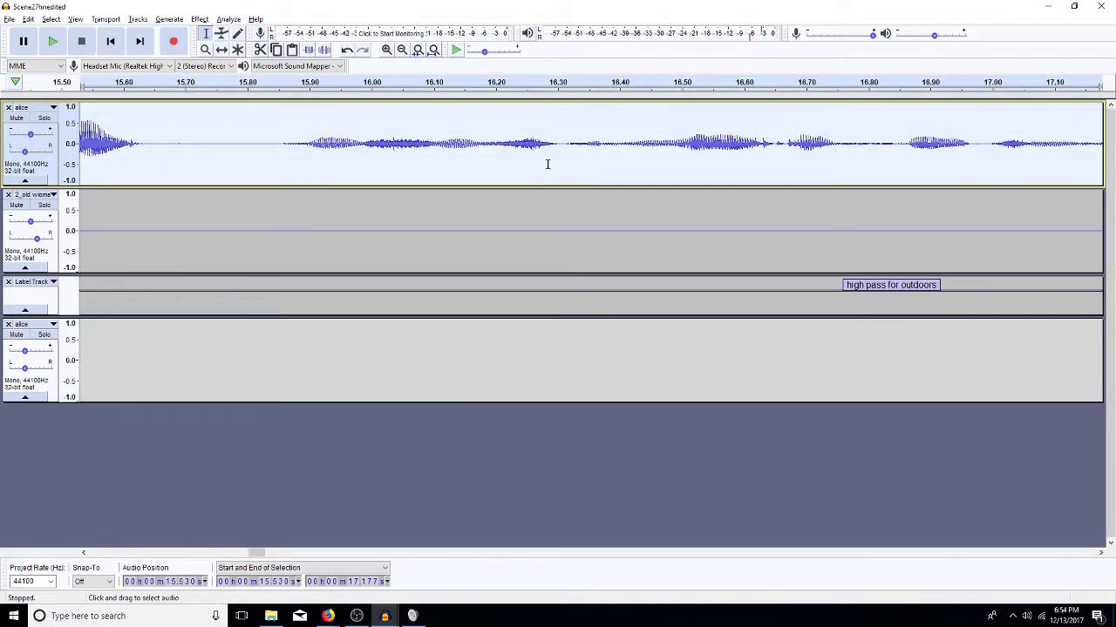
key("space")
left_click(500, 154)
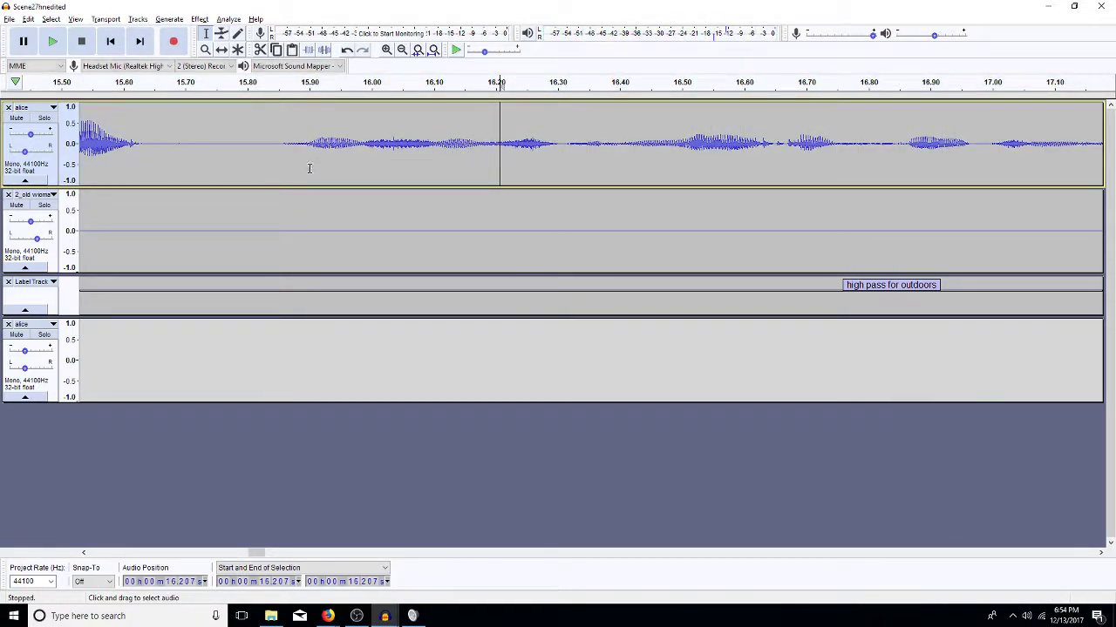
left_click(255, 157)
key("space")
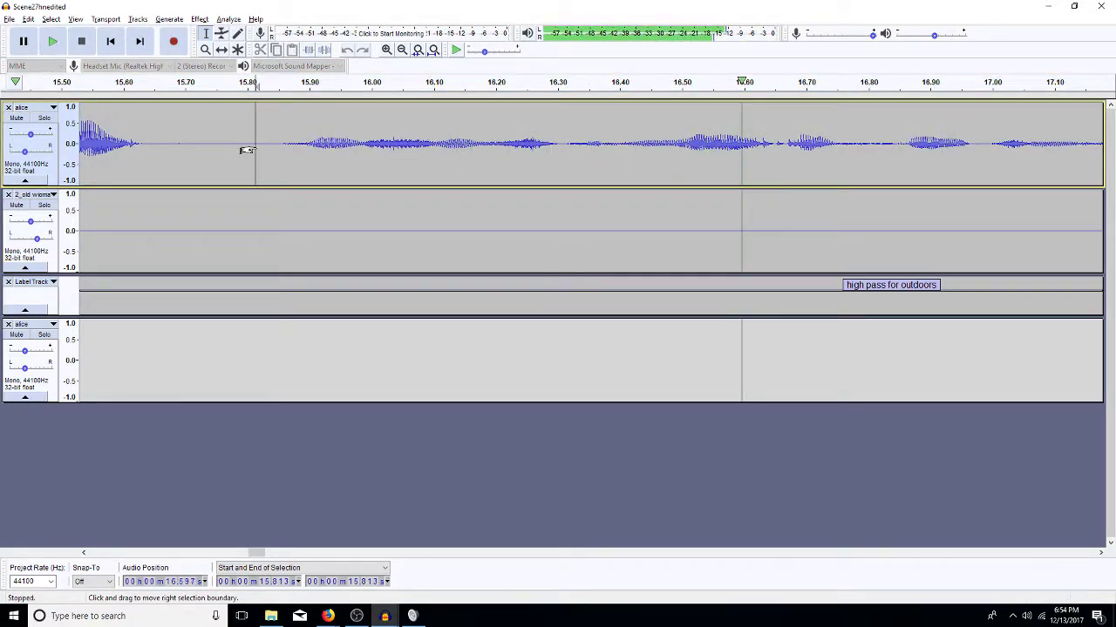
key("space")
Mark the quiet gap in Alice's track from about 16.19 to 16.21 s for a close look
left_click_drag(503, 154, 478, 157)
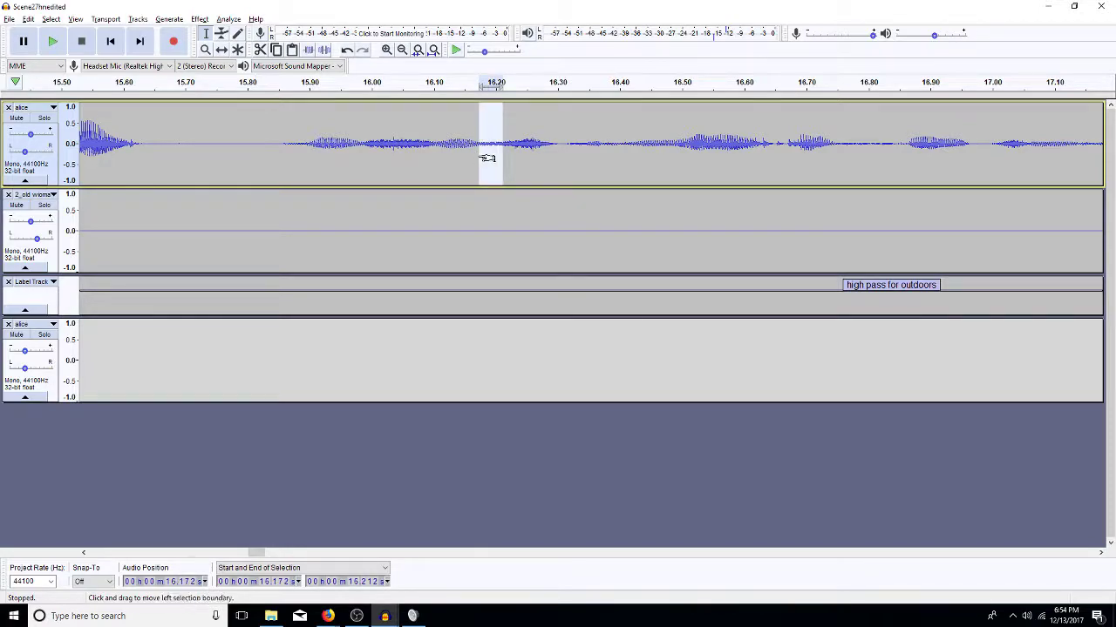
left_click(386, 51)
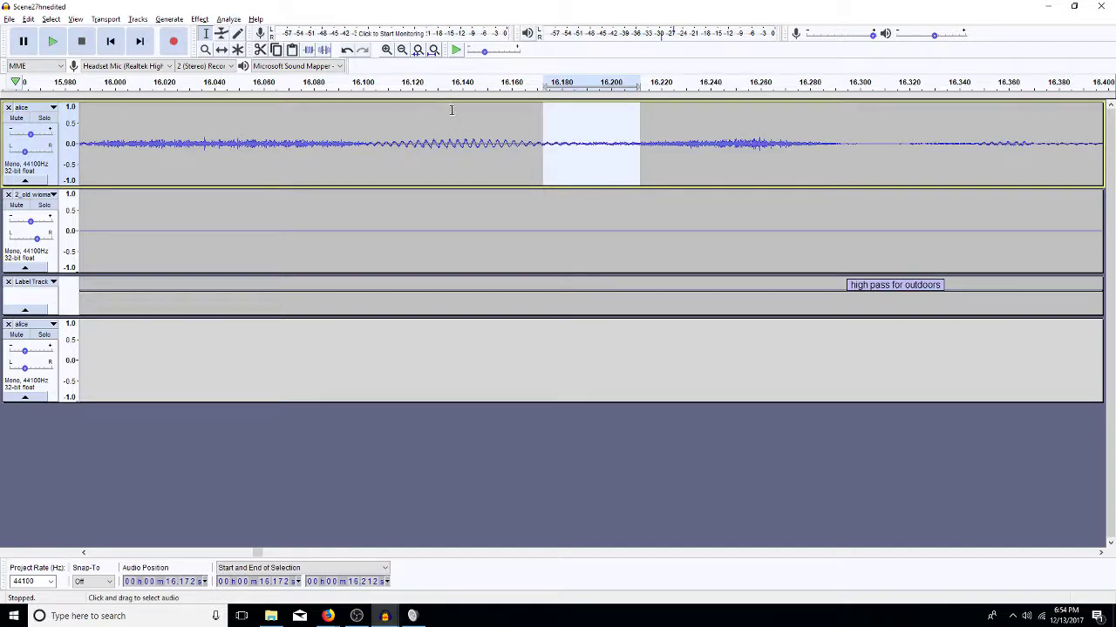
left_click_drag(543, 159, 571, 158)
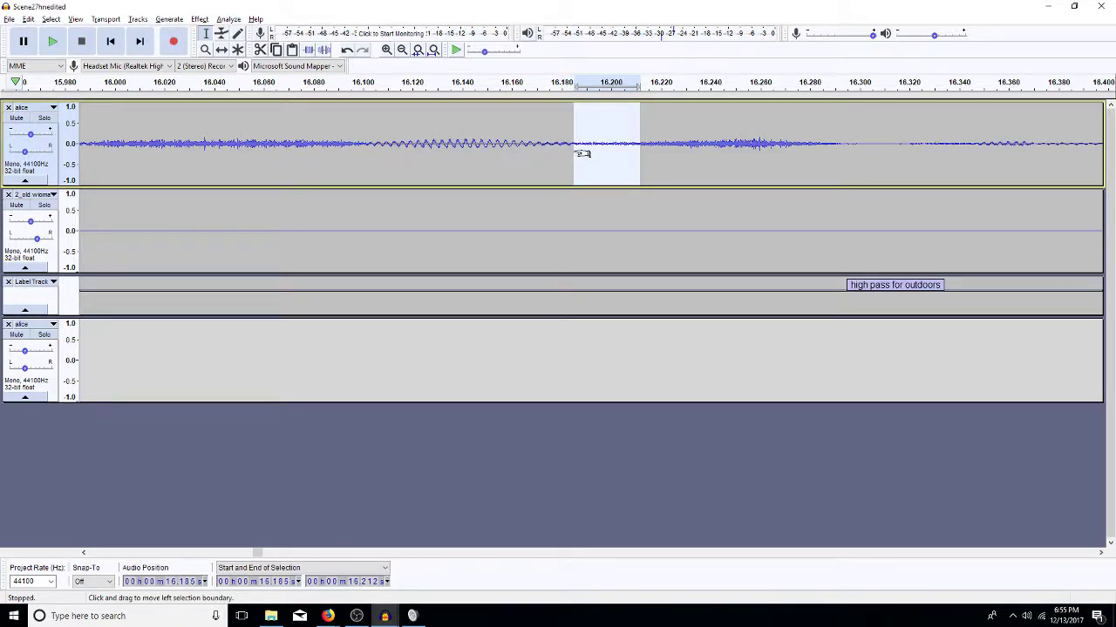
Listen to the scene from about 16.05 s through the old woman's lines up to about 36 s
left_click(225, 117)
key("space")
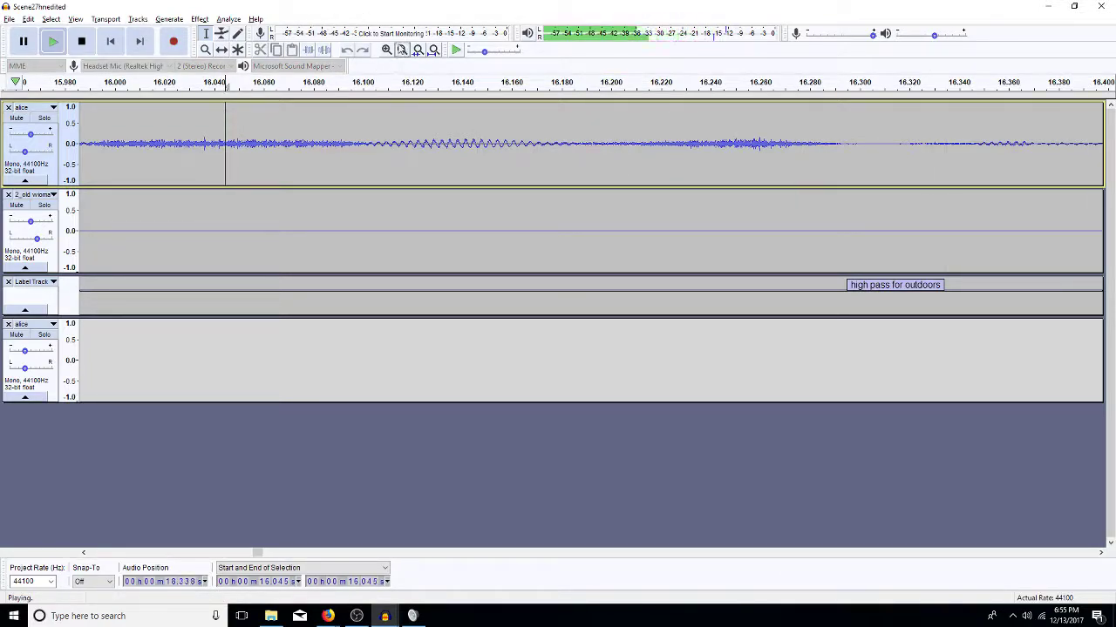
left_click(402, 50)
double_click(402, 49)
double_click(402, 50)
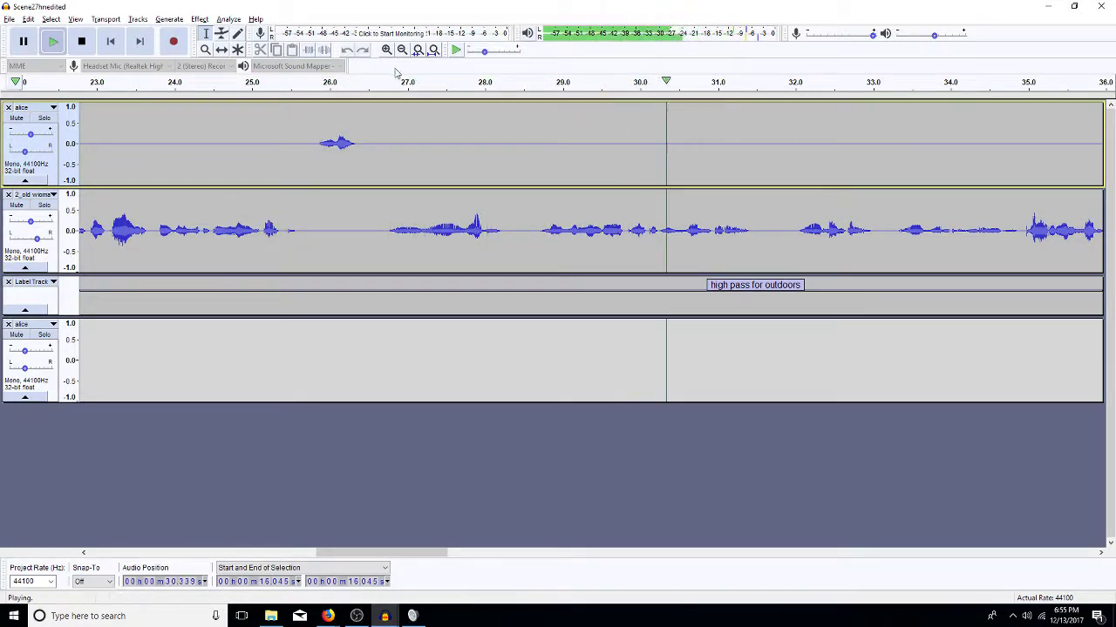
left_click(839, 553)
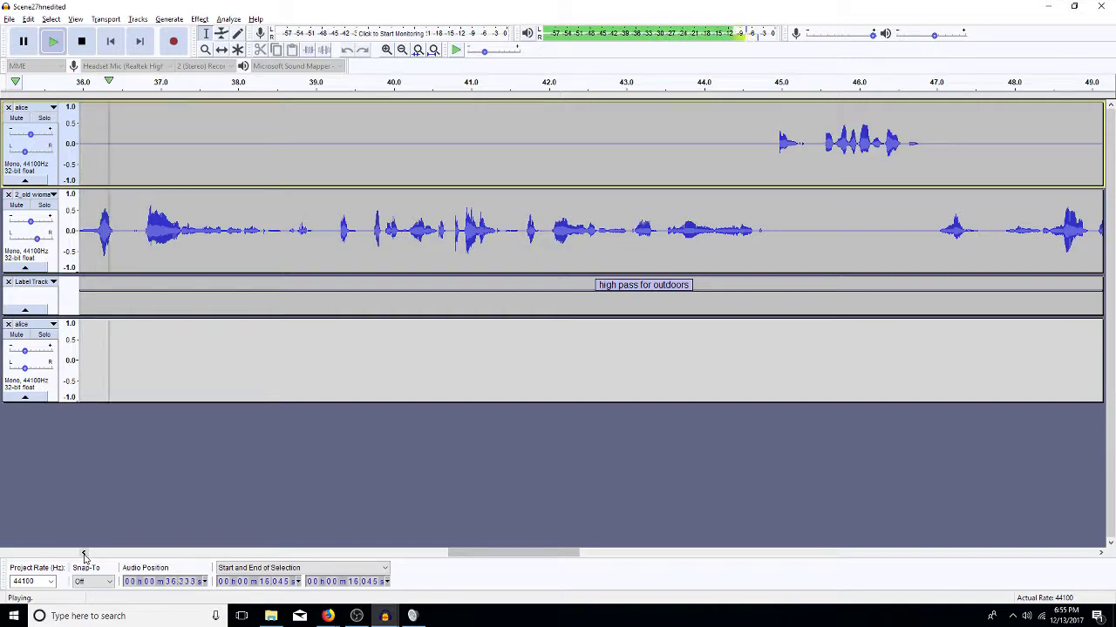
Replay the scene from the pause at about 36.51 s in the old woman's track and listen through to the end
left_click_drag(123, 255, 144, 253)
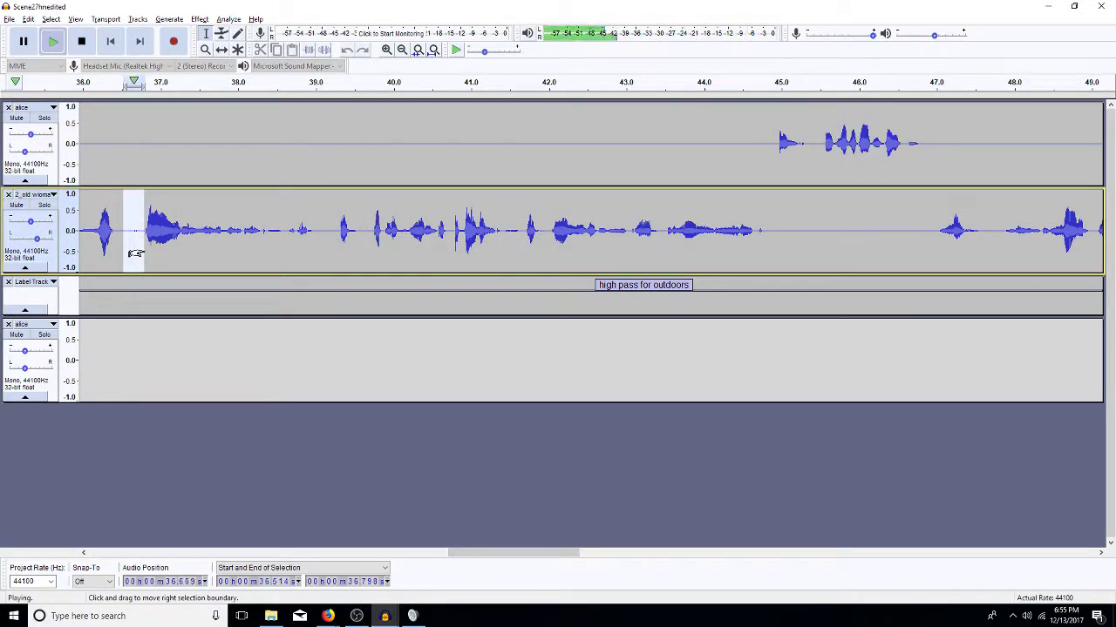
key("space")
key("Left")
key("Down")
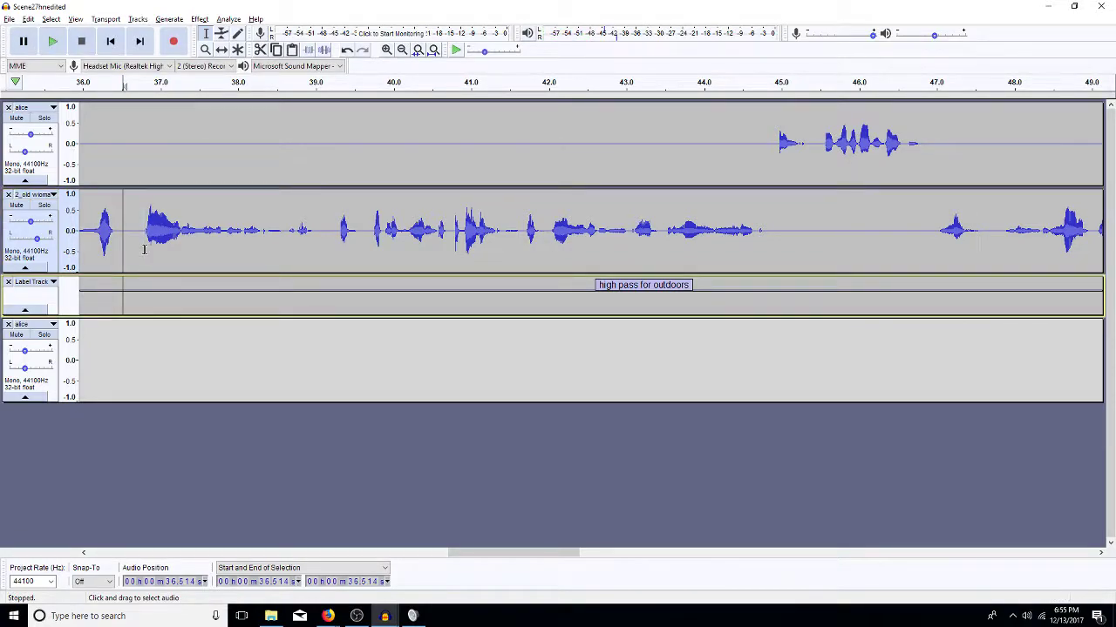
key("space")
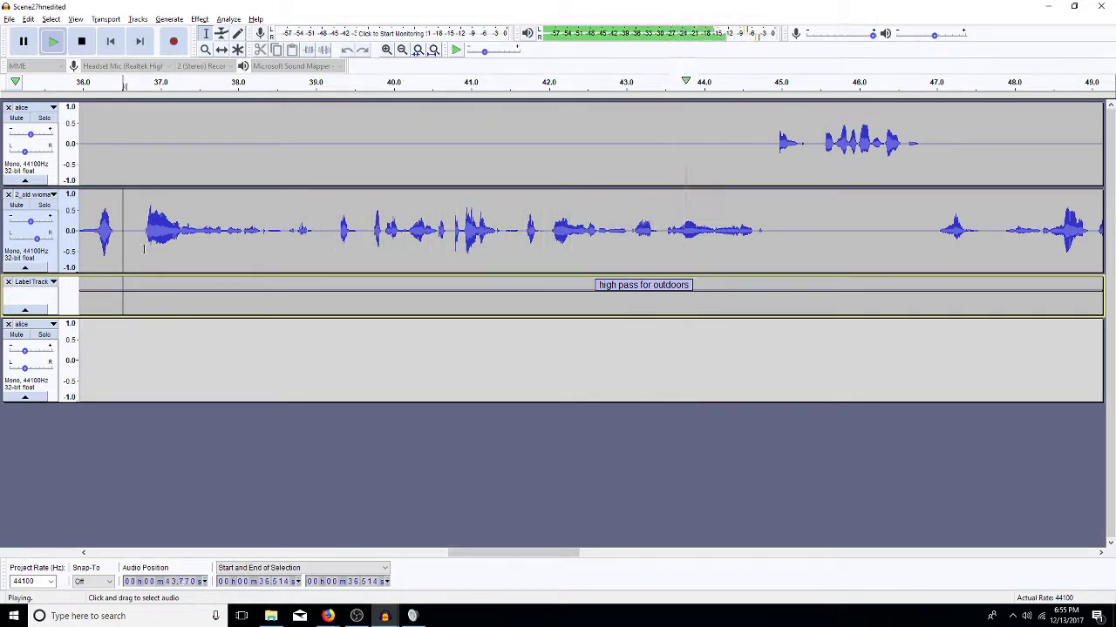
left_click(1100, 552)
left_click_drag(1100, 552, 1100, 553)
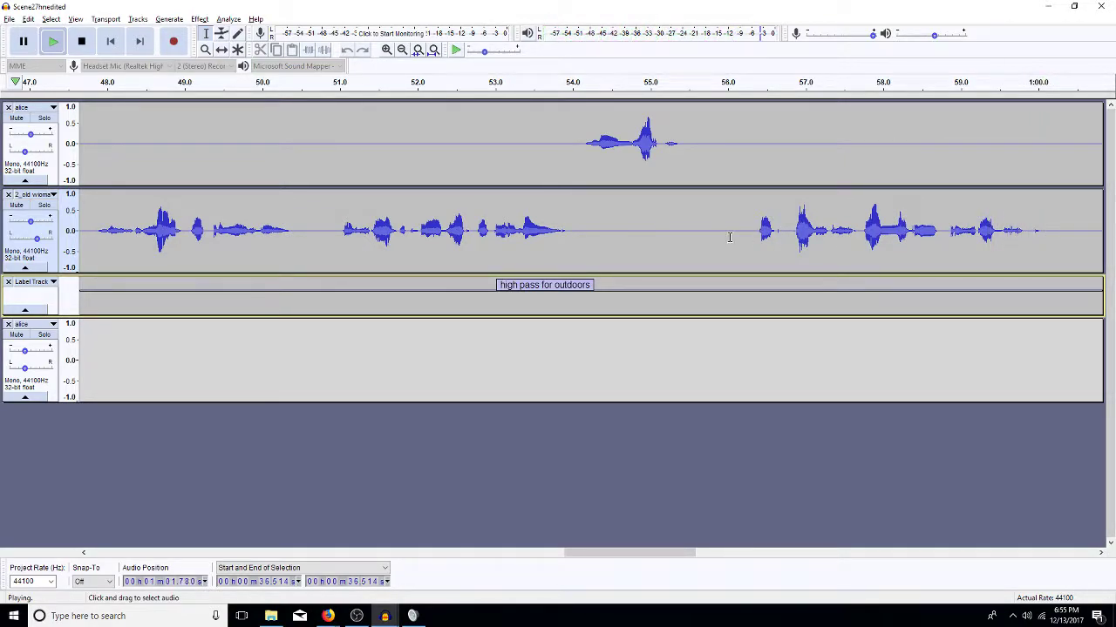
scroll(717, 241, "down", 3)
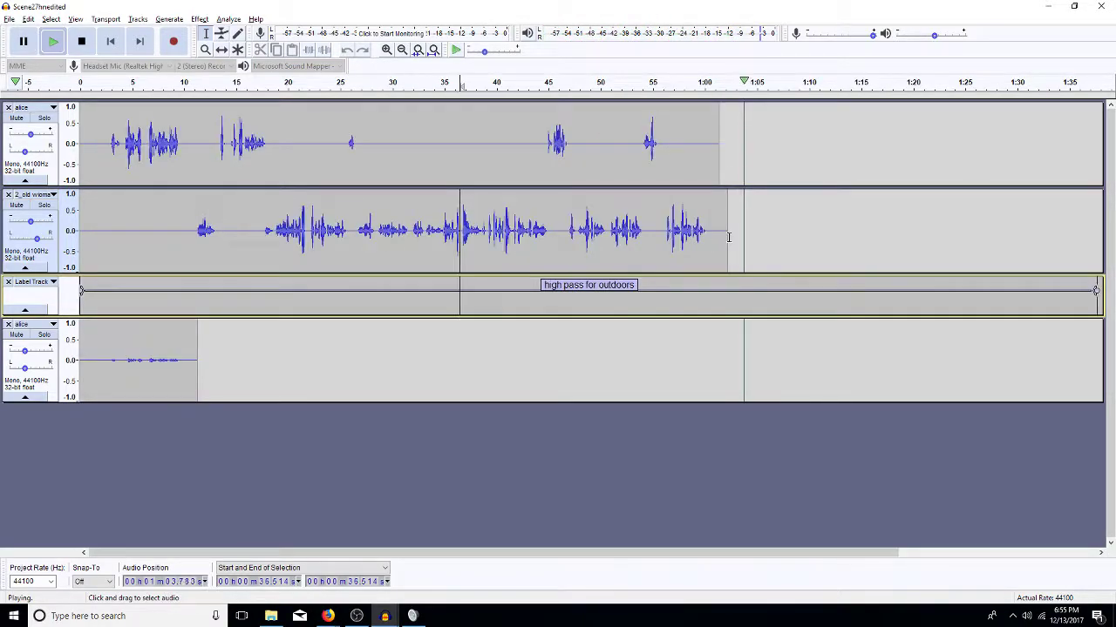
key("space")
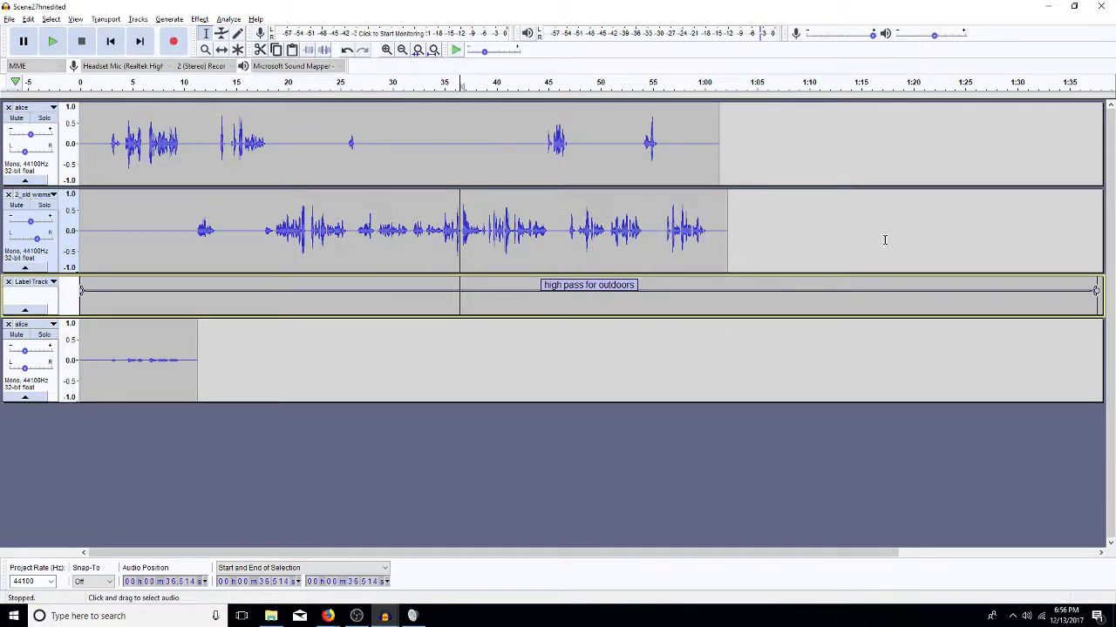
Shorten the "high pass for outdoors" label to end at about 1:01.66 and listen to the scene's ending from about 59.87 s
left_click_drag(1096, 291, 721, 277)
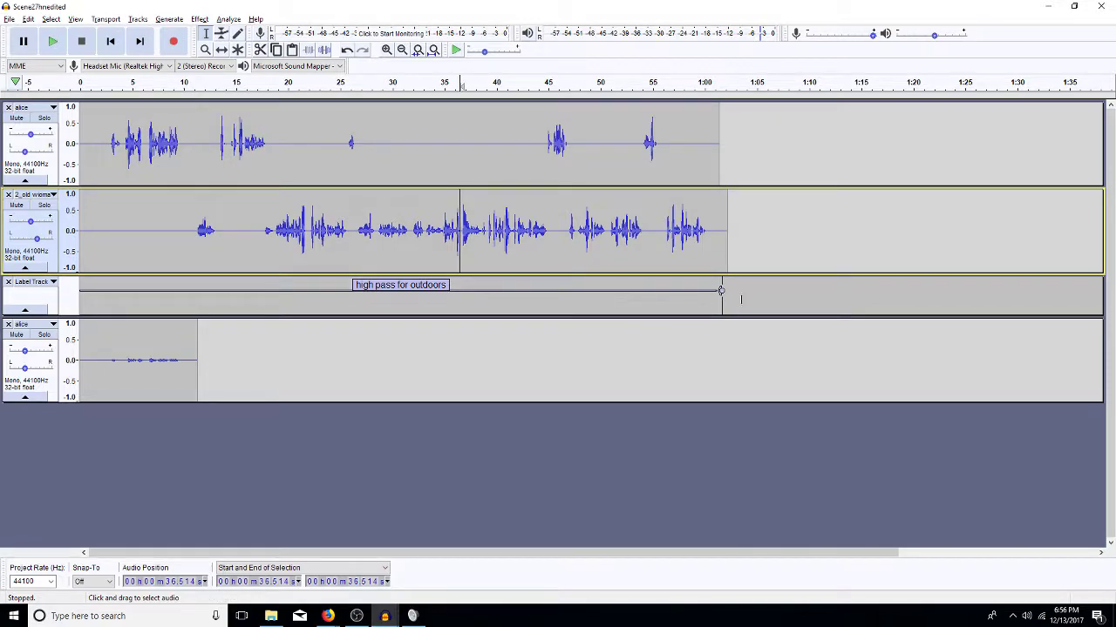
left_click(381, 285)
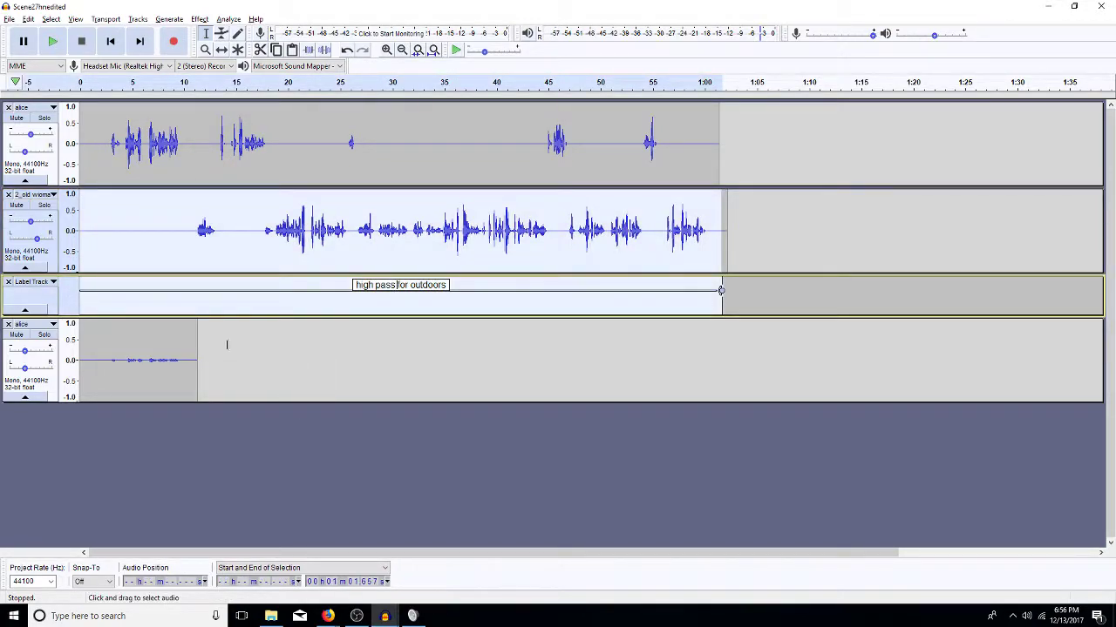
left_click(356, 241)
left_click(703, 237)
key("space")
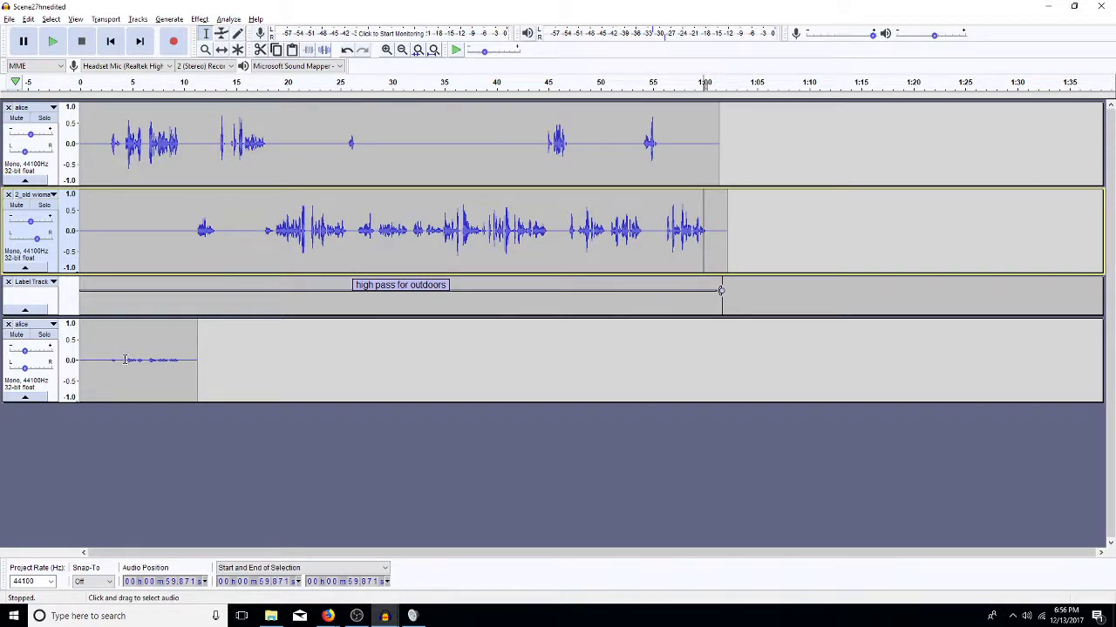
Amplify Alice's whole duplicate clip by -10 dB and raise that track's gain to about 0 dB
left_click(25, 352)
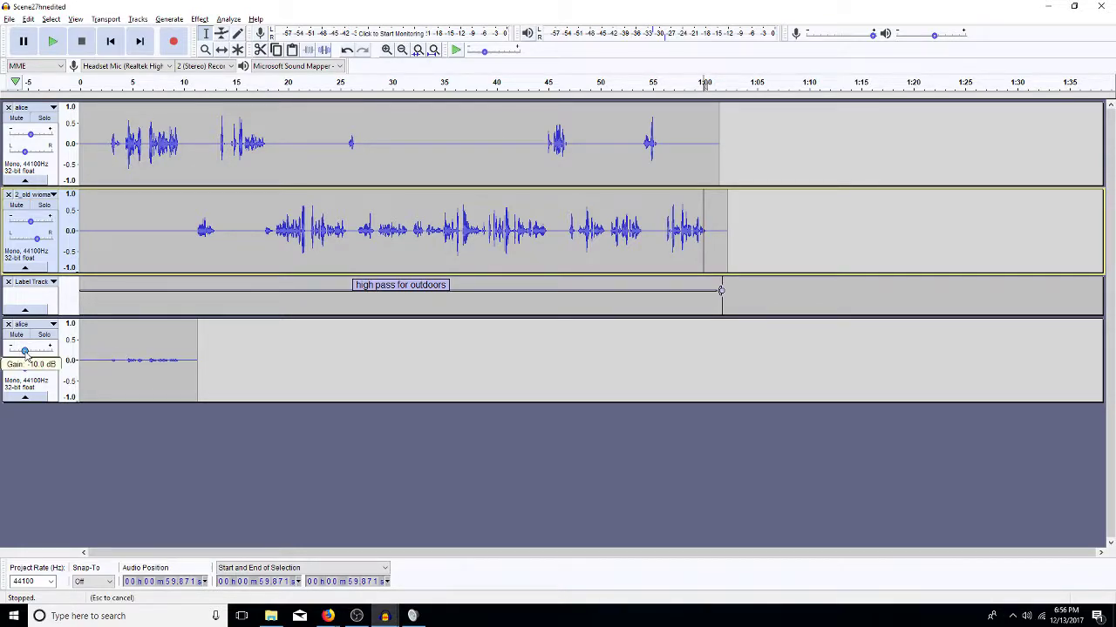
double_click(126, 360)
type("a-10")
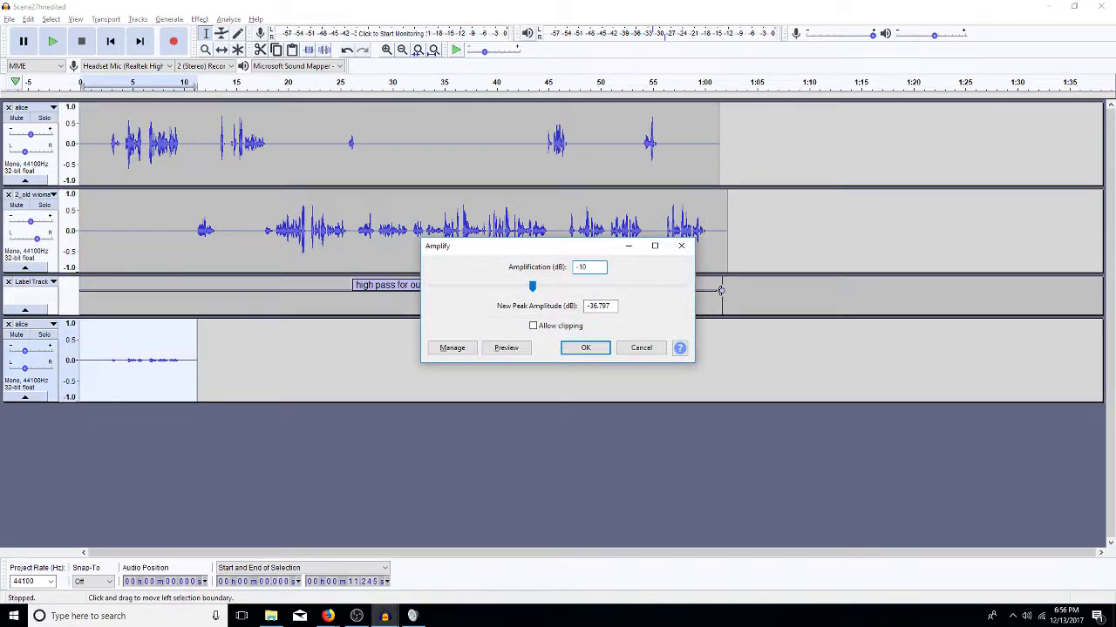
key("Return")
left_click_drag(24, 351, 27, 352)
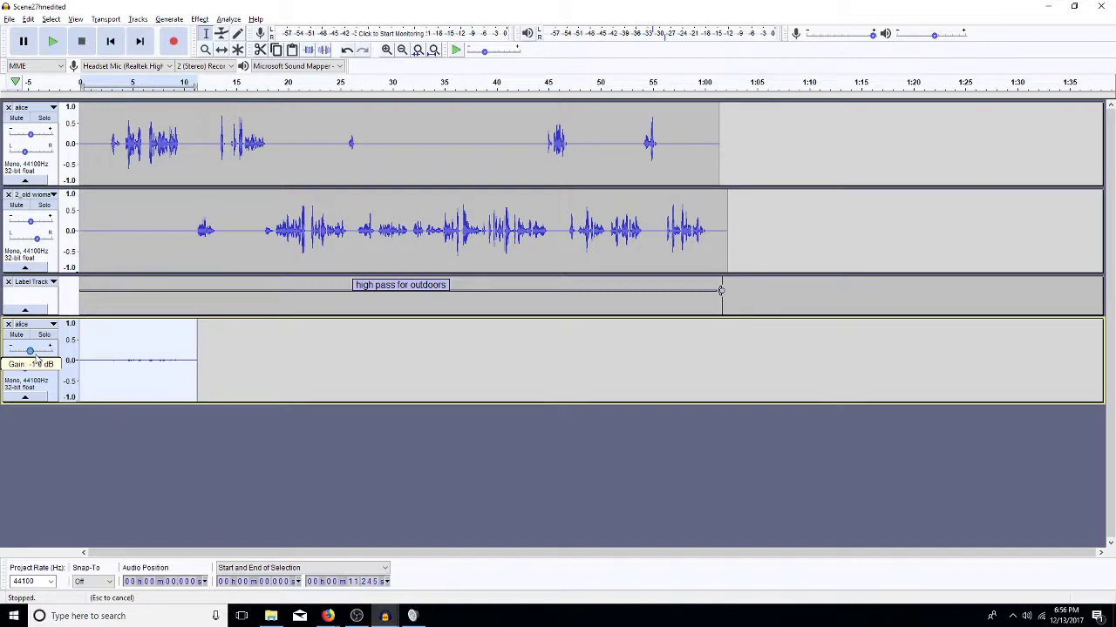
left_click_drag(38, 353, 39, 353)
double_click(122, 357)
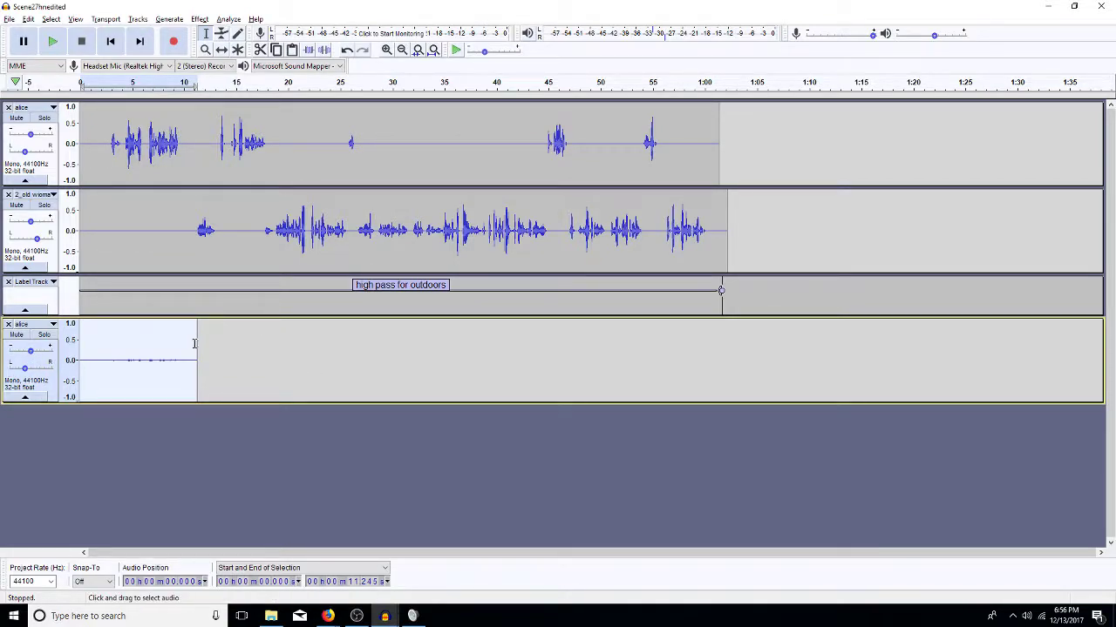
Listen to Alice's original and quieter duplicate together from about 4.30 s to about 8 s
left_click(124, 355)
key("space")
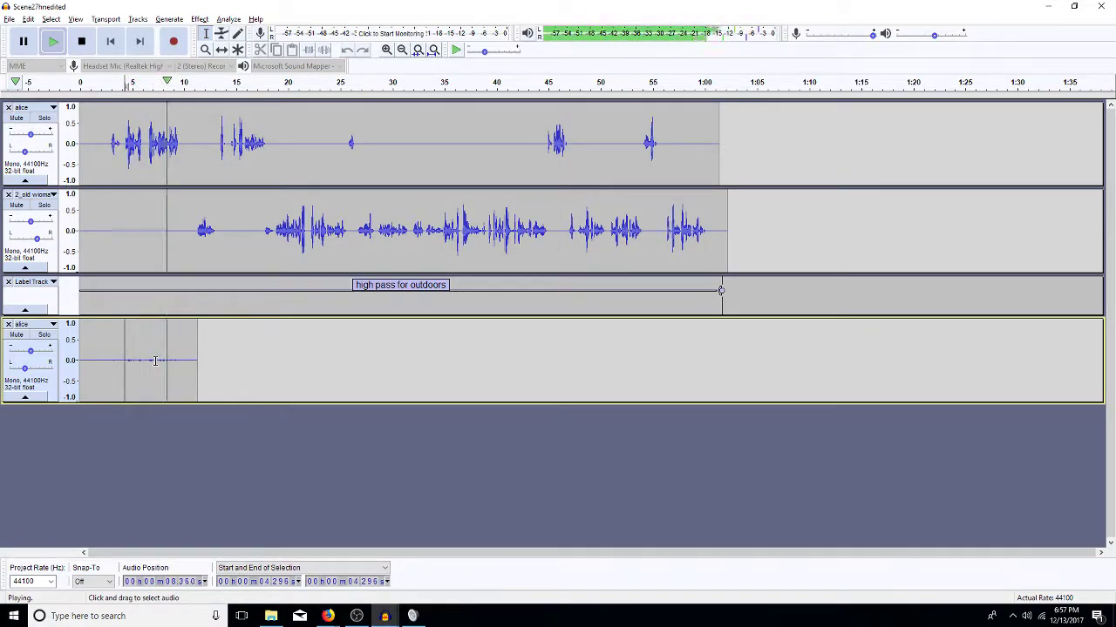
key("space")
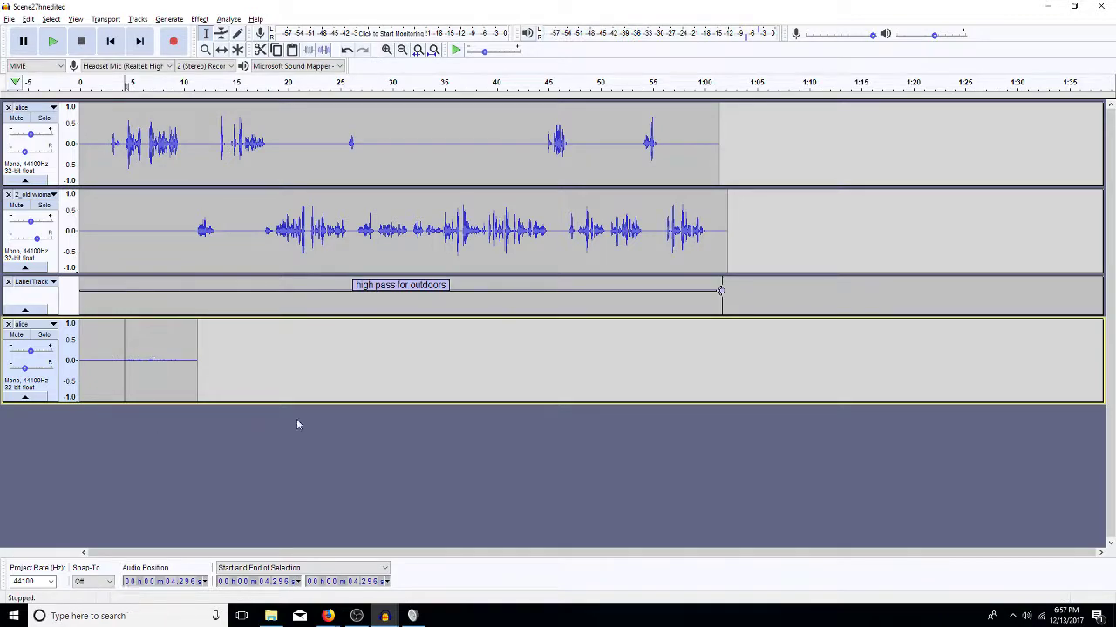
left_click(455, 309)
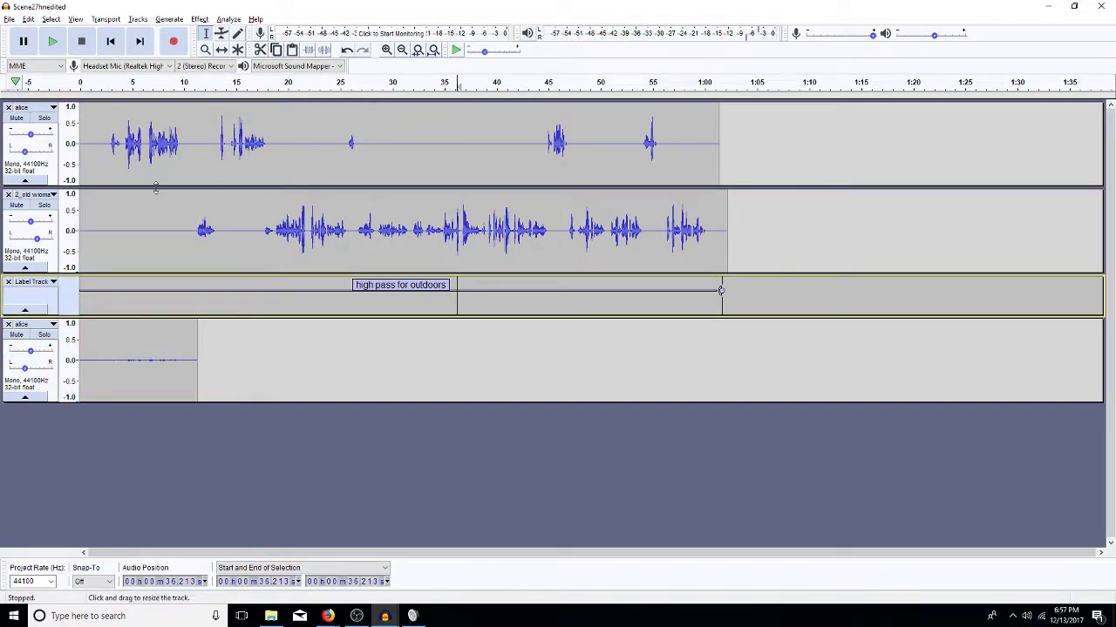
Start opening an audio file and go to the Griff (D:) drive
left_click(9, 19)
left_click(29, 46)
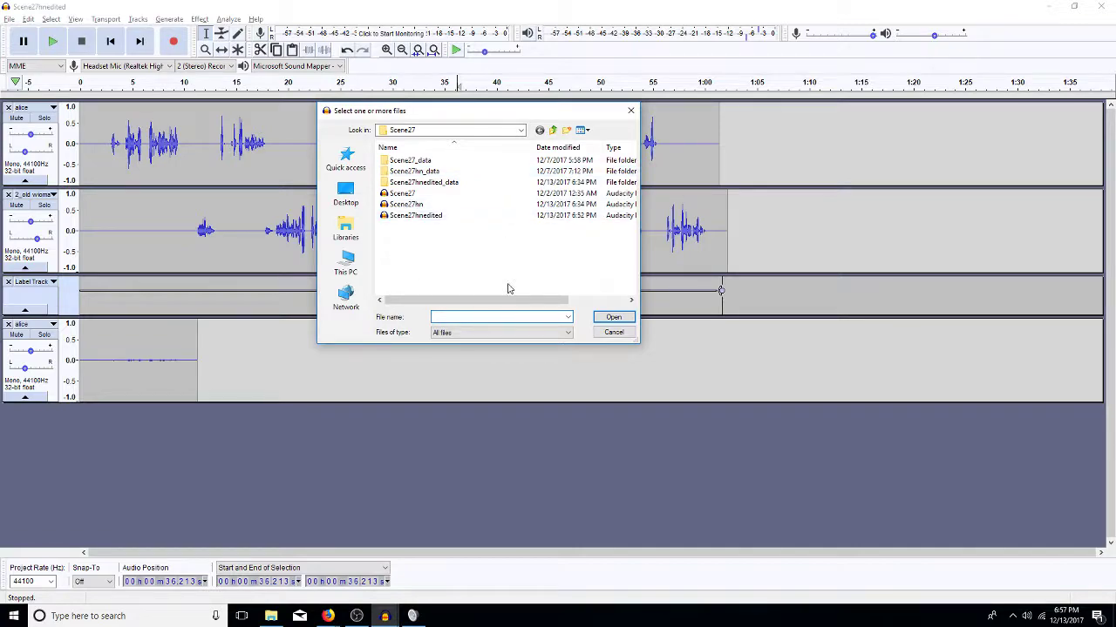
left_click(552, 130)
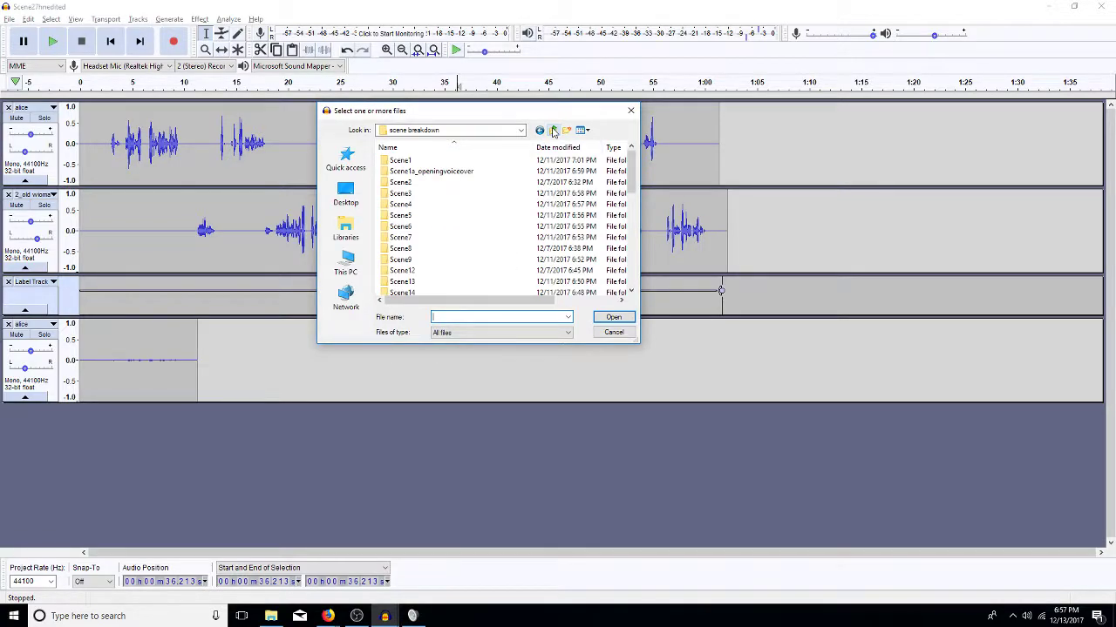
left_click(349, 259)
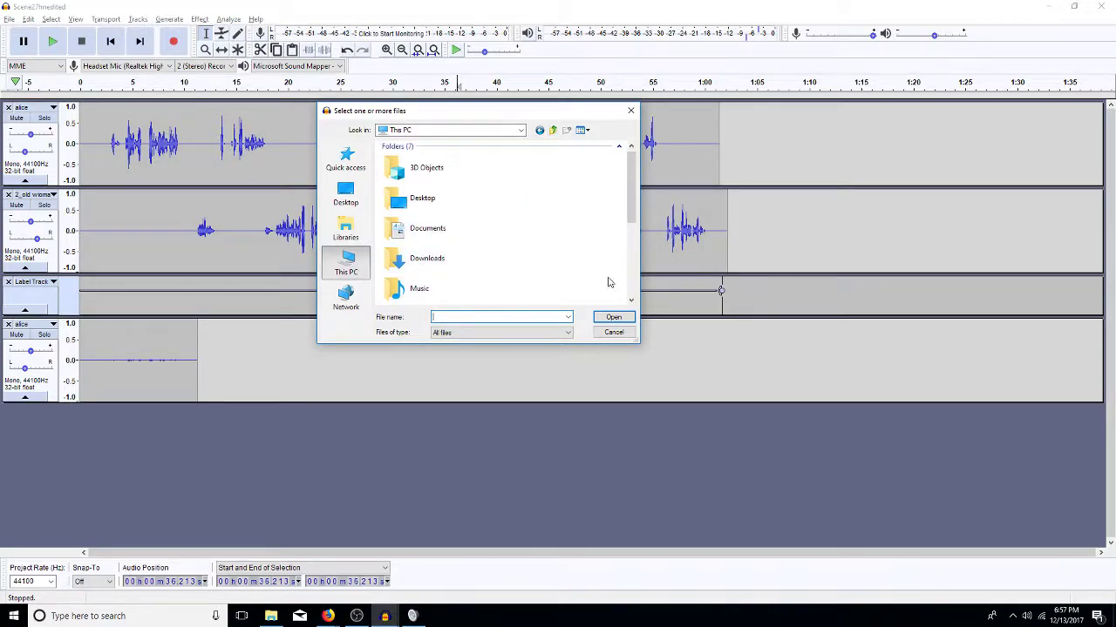
scroll(634, 277, "down", 3)
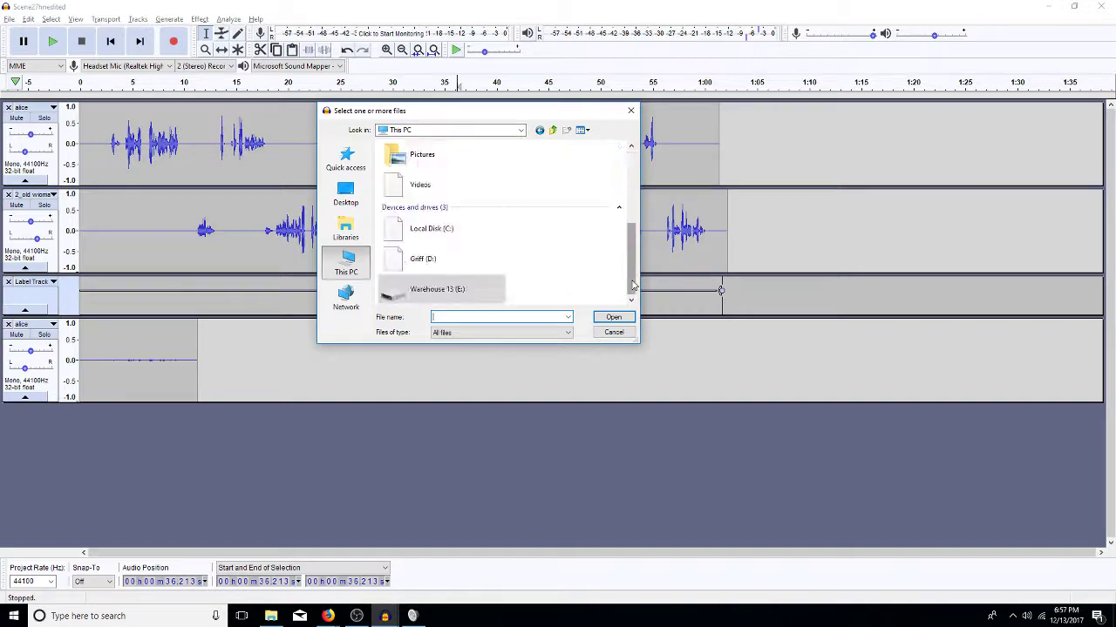
double_click(420, 265)
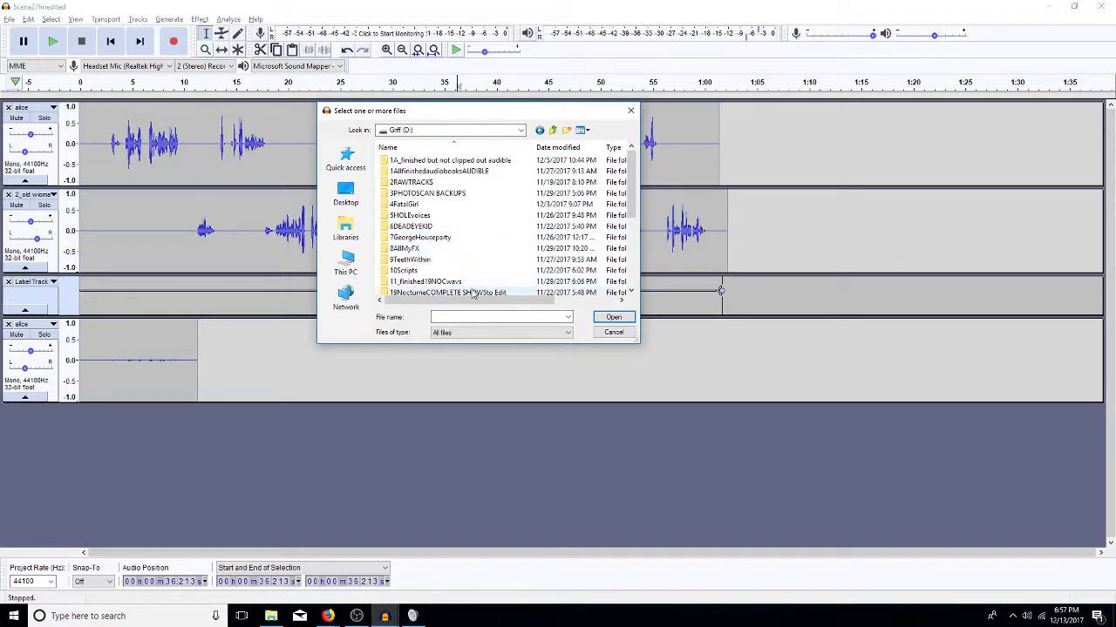
Go to the ambiance folder inside 8AllMyFX and 1111 effects and extras
left_click(631, 293)
left_click(631, 293)
left_click(631, 293)
left_click(631, 293)
left_click(631, 293)
left_click(631, 293)
left_click(631, 293)
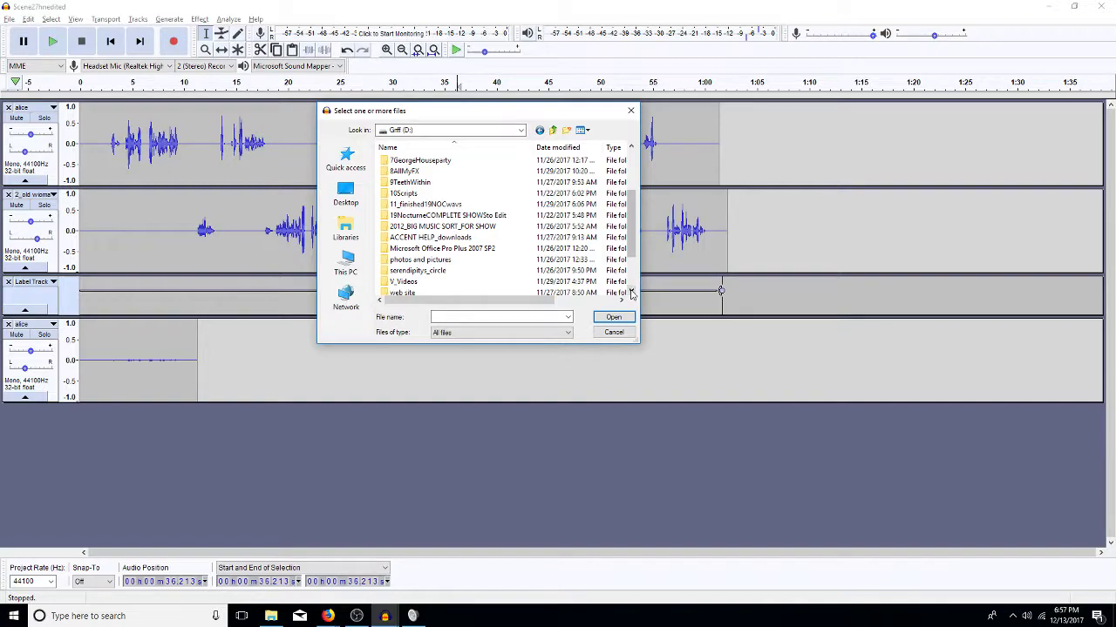
double_click(418, 172)
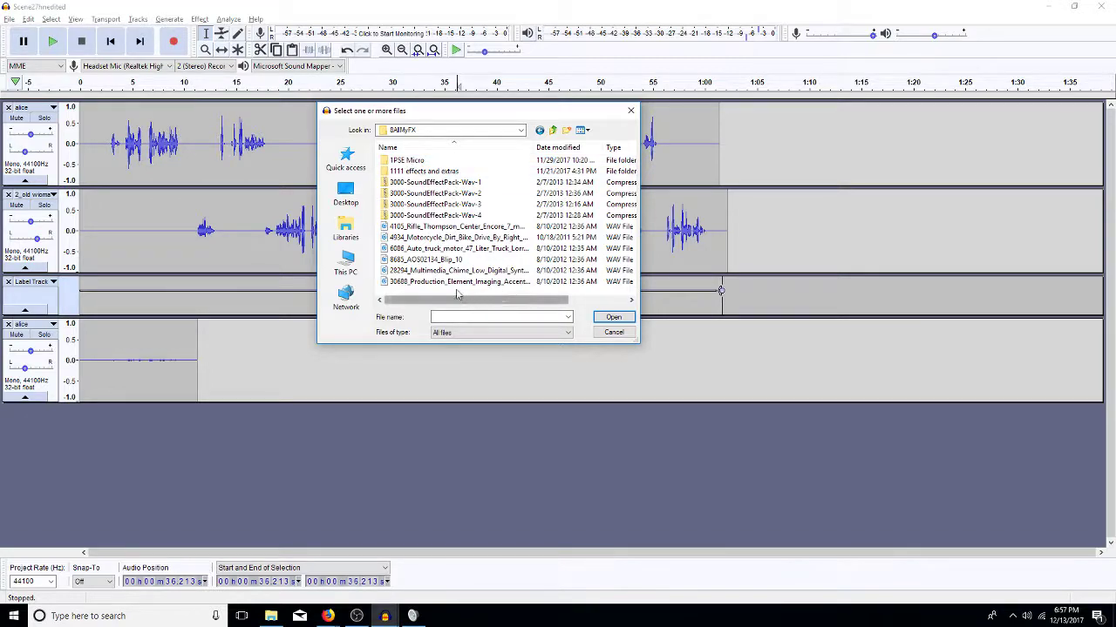
left_click(421, 181)
double_click(422, 172)
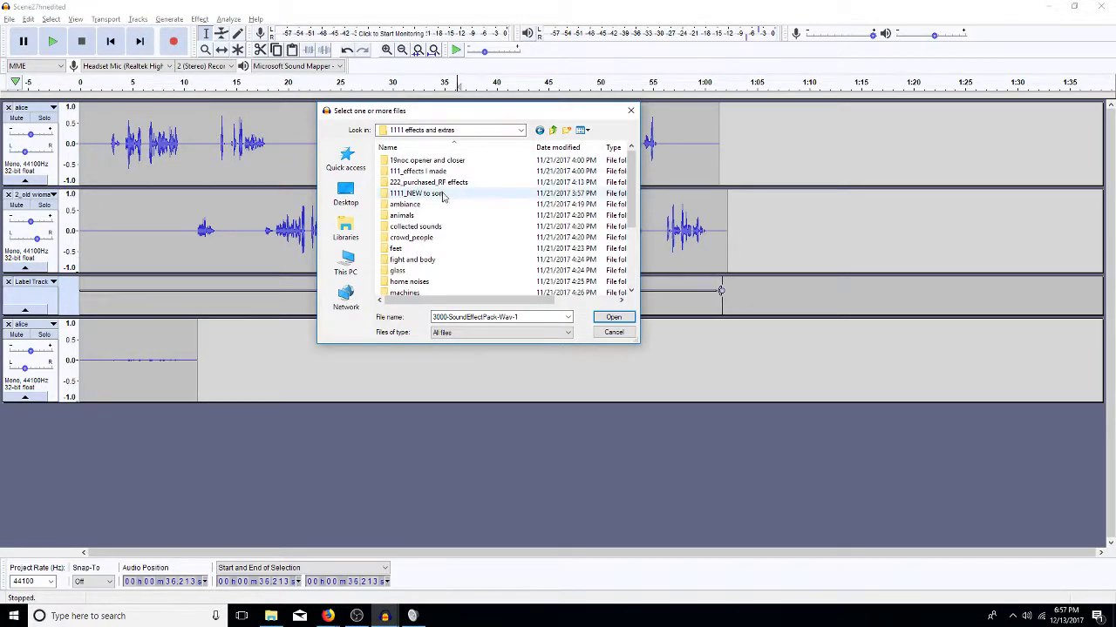
double_click(413, 206)
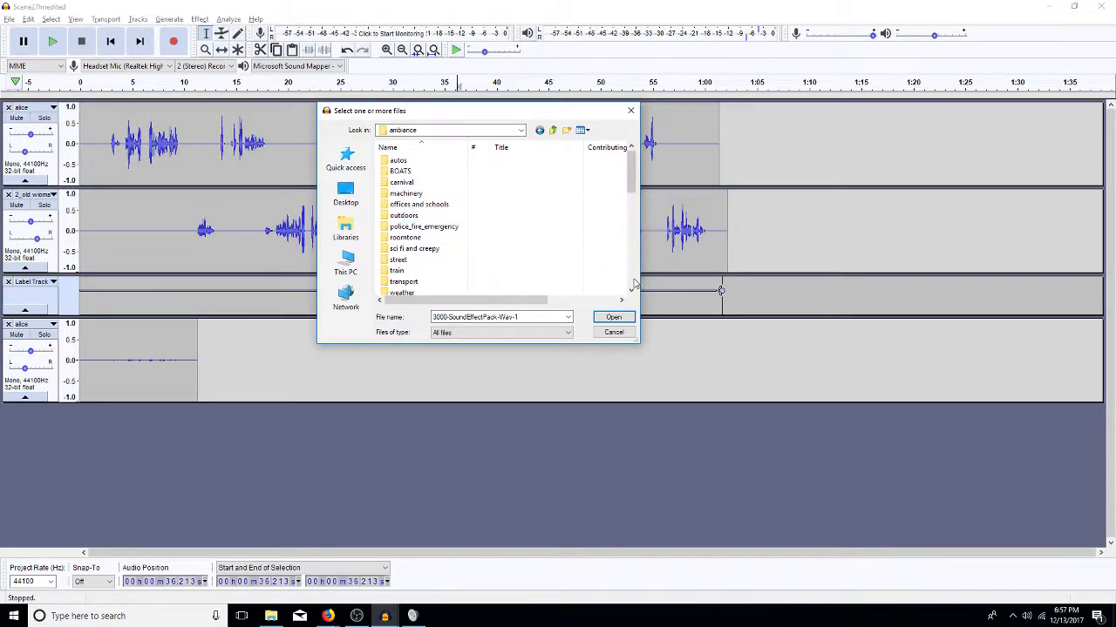
Look through the ambiance files with their full names shown and enter the street folder
scroll(635, 283, "down", 4)
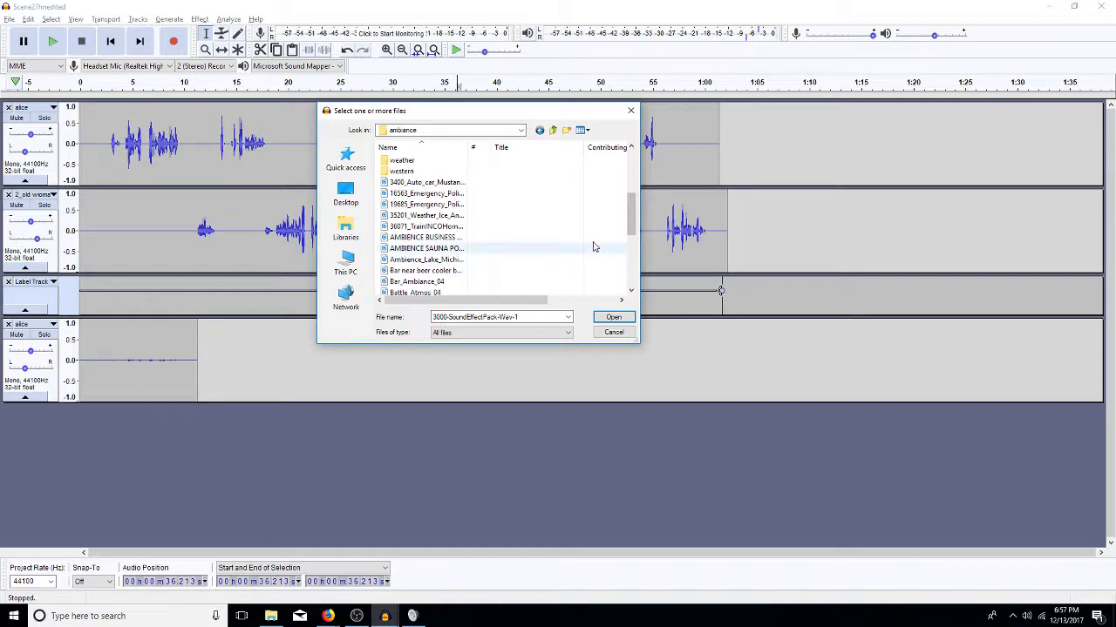
left_click_drag(468, 148, 626, 149)
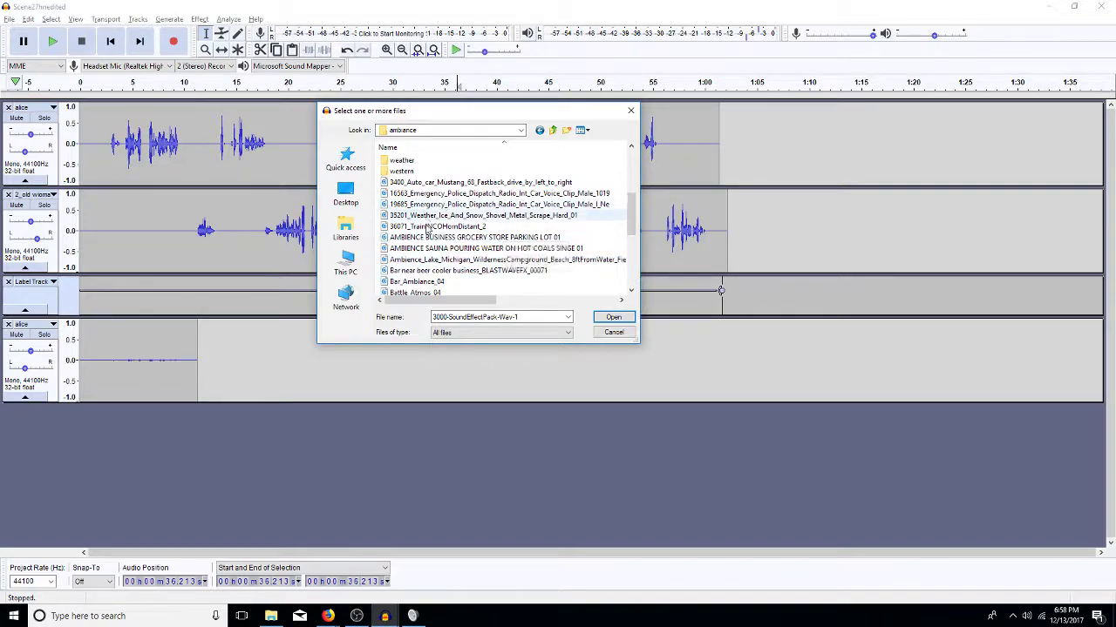
left_click(631, 286)
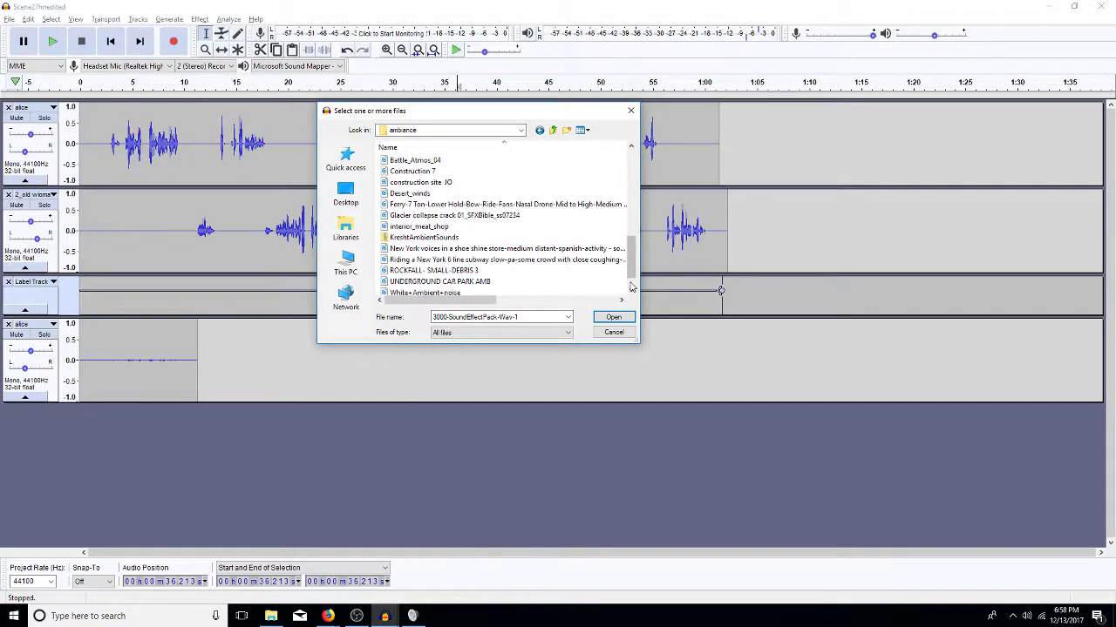
left_click(631, 285)
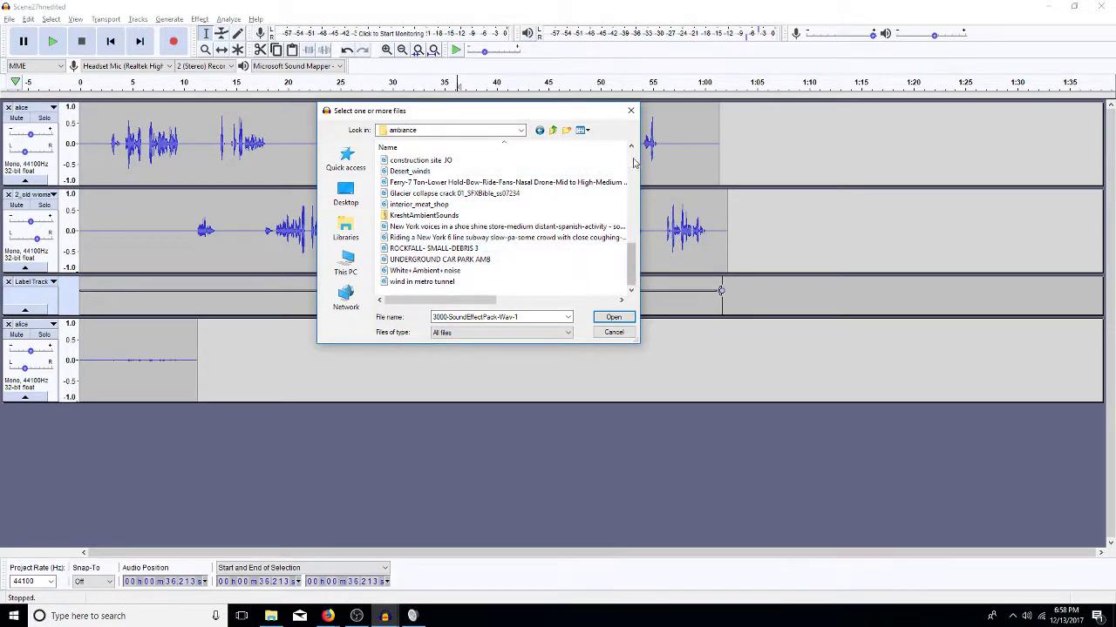
scroll(428, 246, "up", 10)
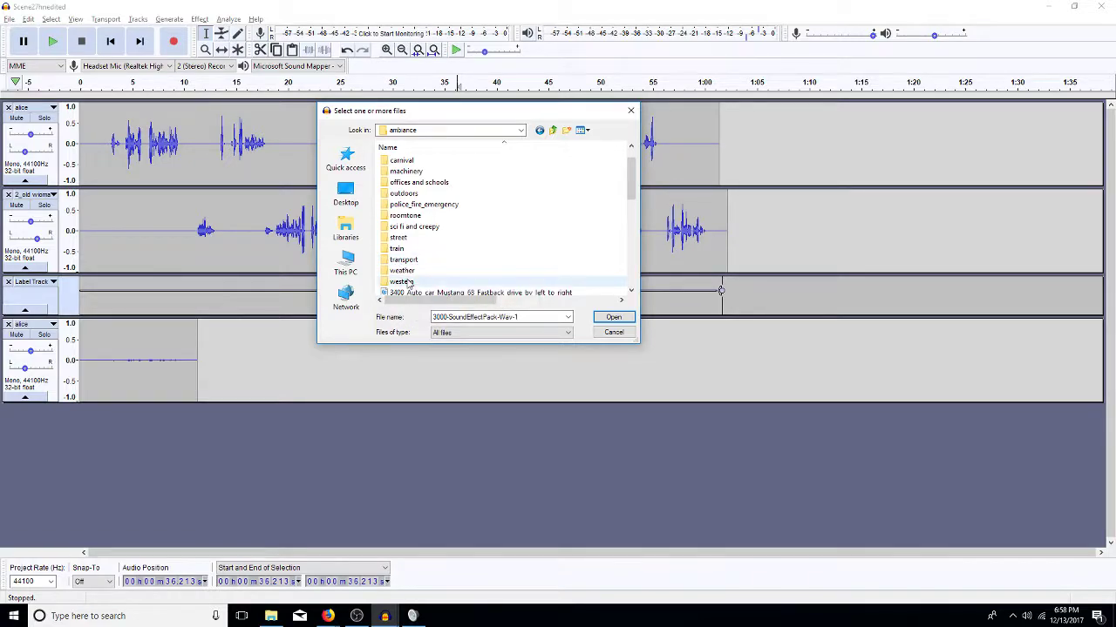
double_click(398, 237)
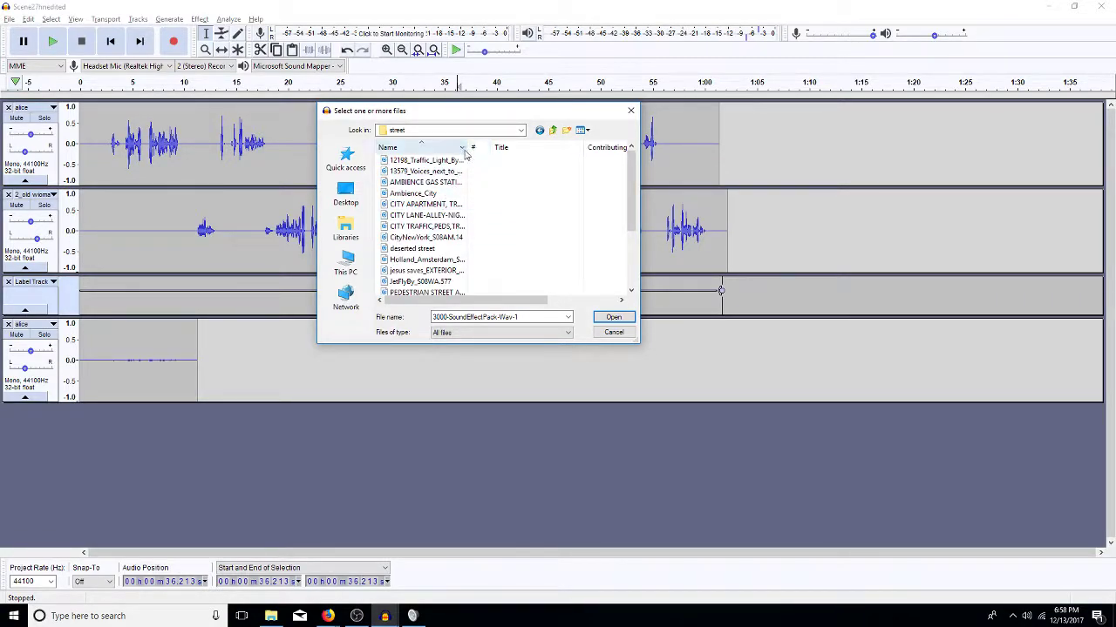
Review the full names of the street recordings and open PEDESTRIAN STREET AMB
left_click_drag(468, 149, 589, 149)
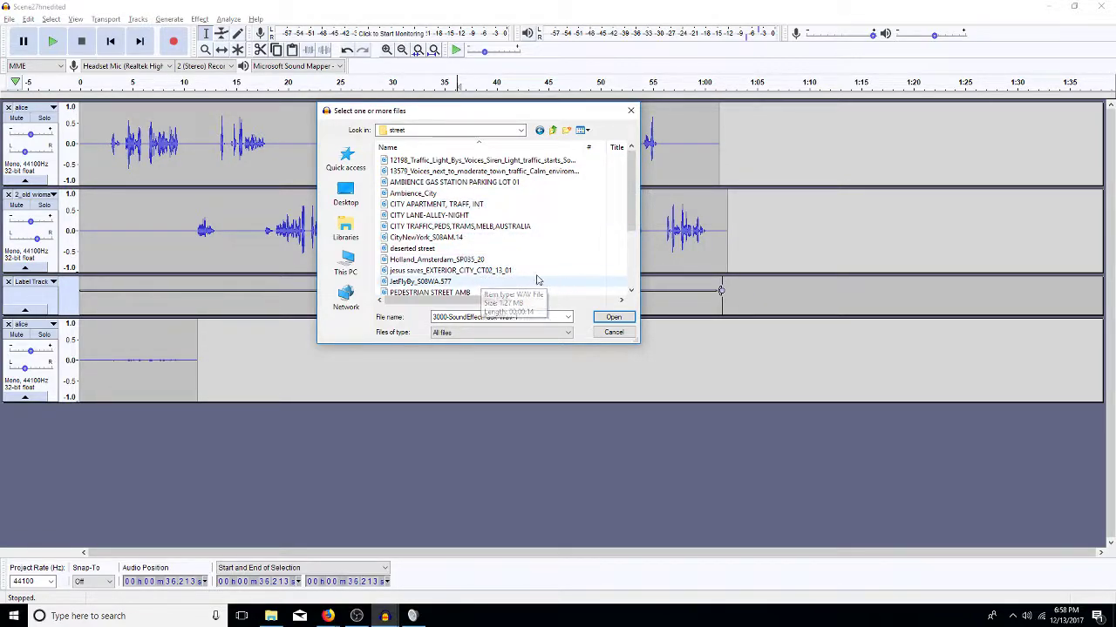
left_click(634, 286)
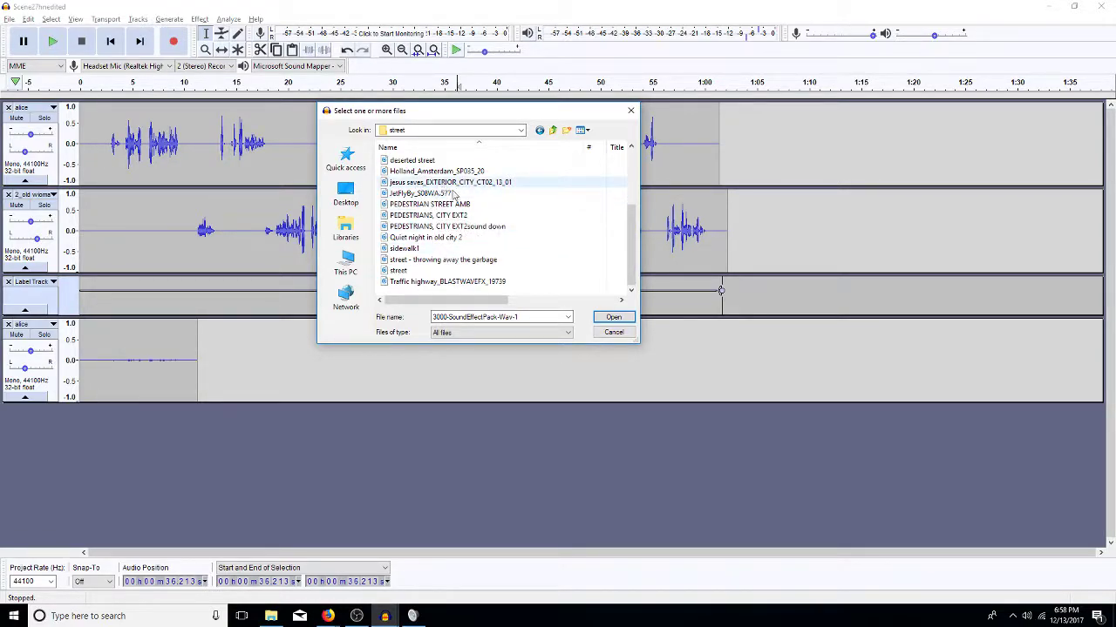
scroll(579, 209, "up", 3)
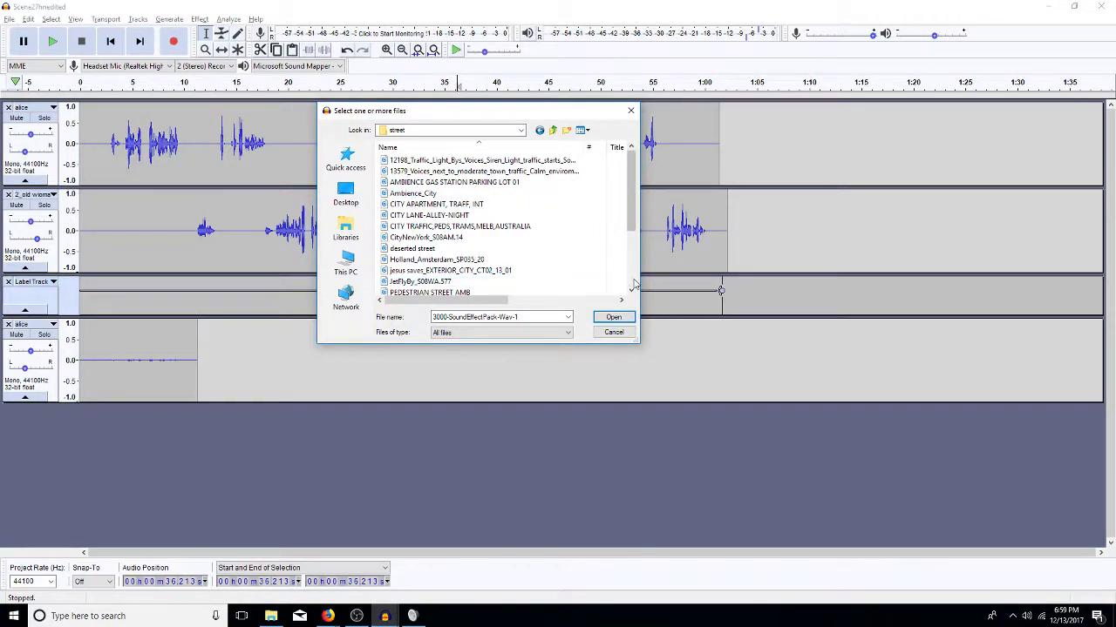
scroll(634, 283, "down", 3)
double_click(424, 206)
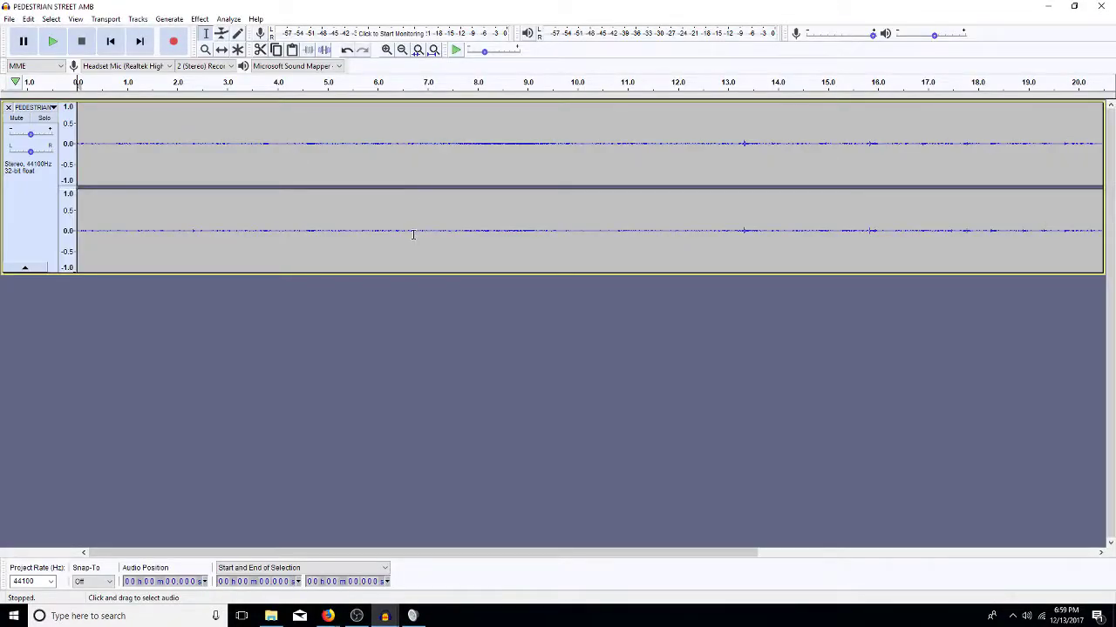
Move the entire PEDESTRIAN STREET AMB audio into the scene project as a new track, closing the source window without saving
key("ctrl+a")
key("Delete")
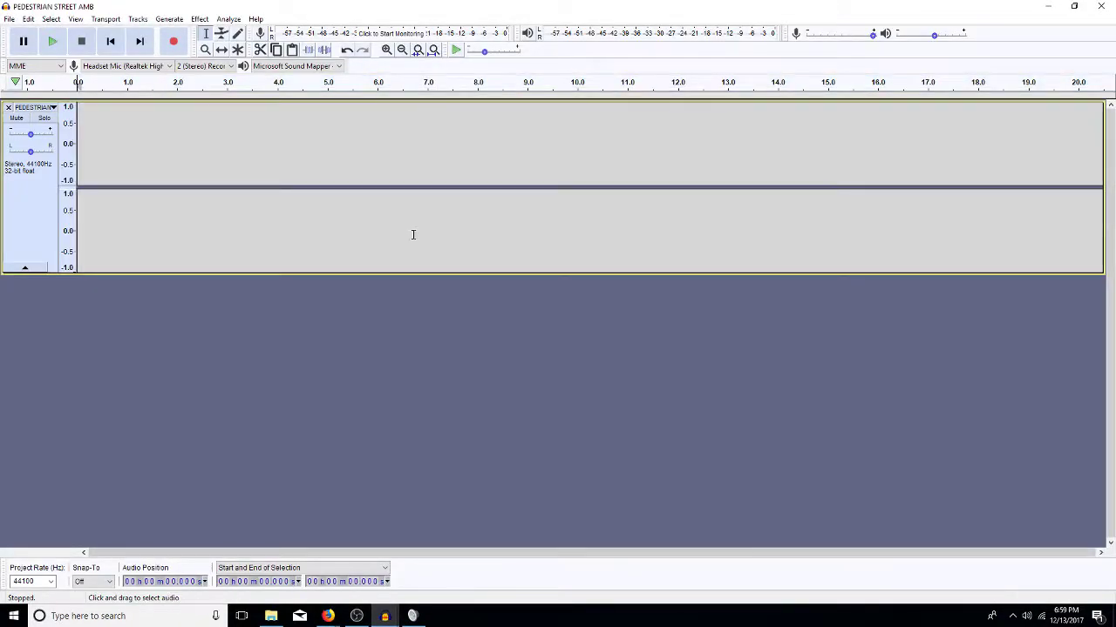
left_click(1101, 6)
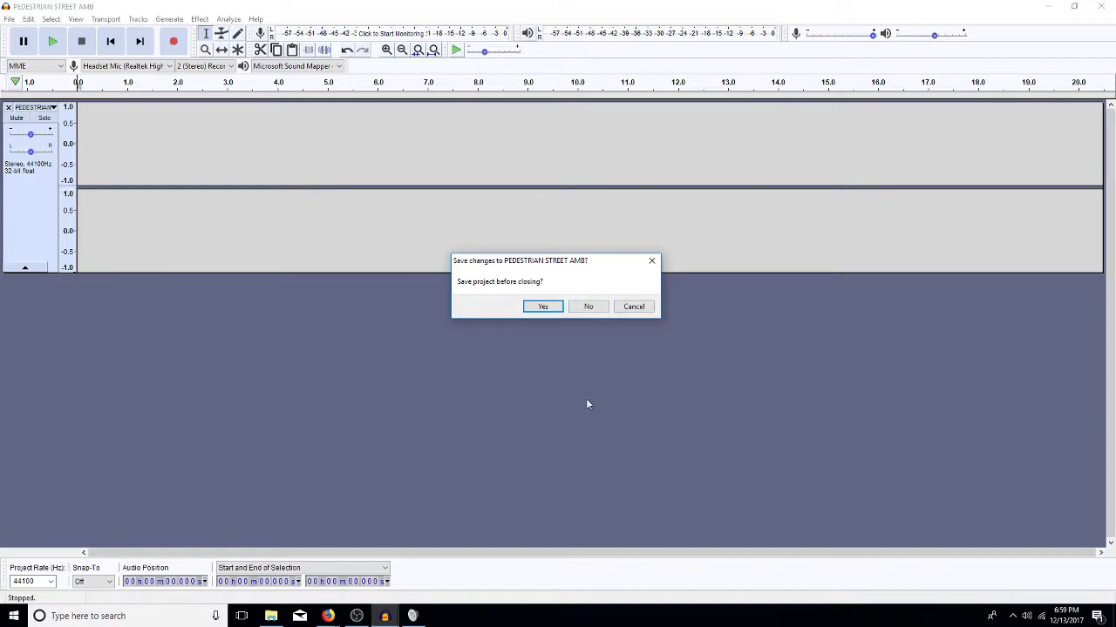
left_click(588, 309)
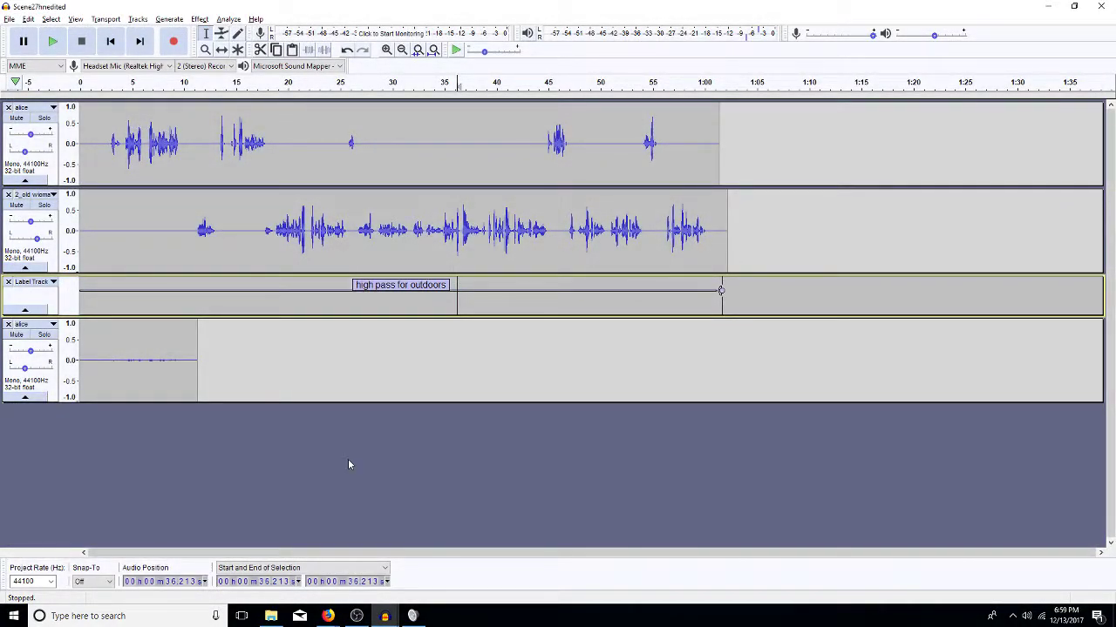
key("ctrl+v")
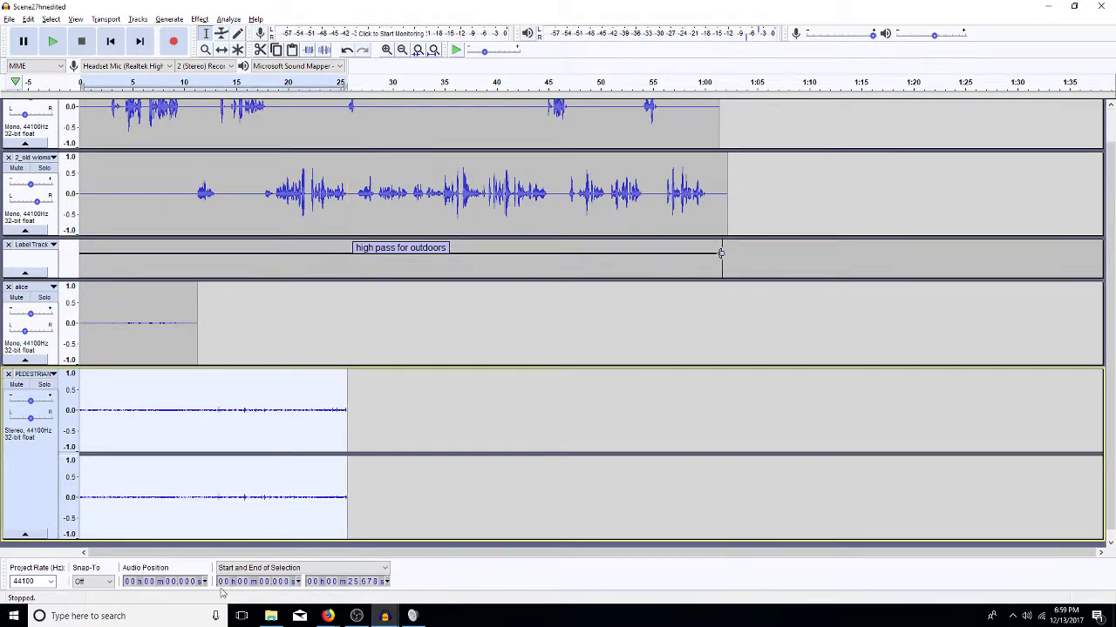
Solo the pedestrian ambience track and listen to it from the start to about 16 s
left_click(40, 387)
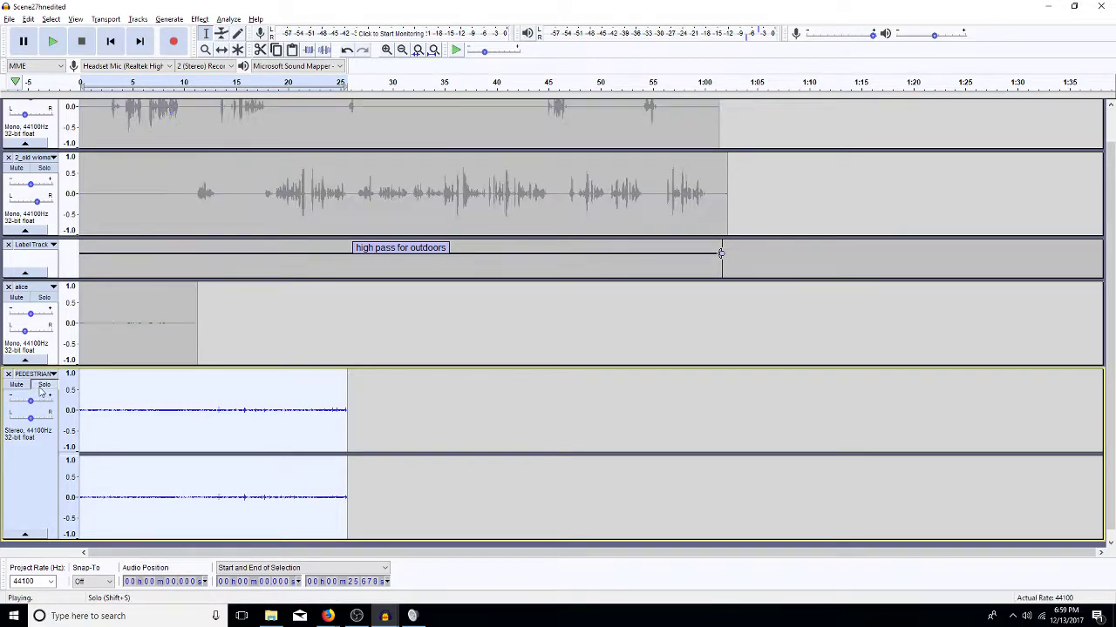
key("space")
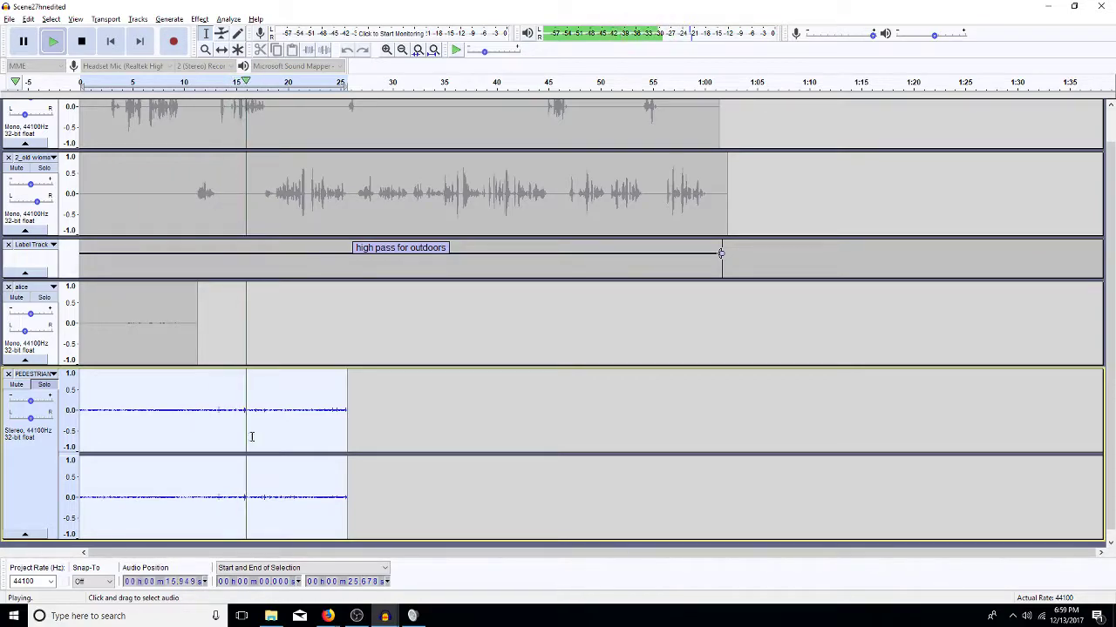
key("space")
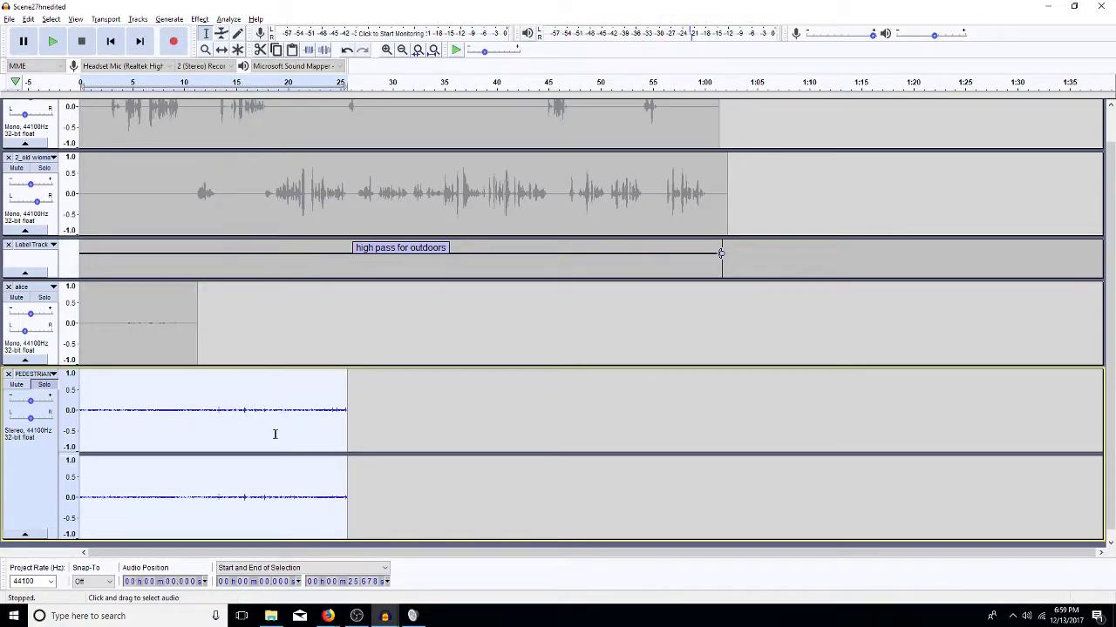
Copy the pedestrian ambience from about 11.77 s to 22.49 s and insert it twice near the track's beginning, including at about 2.07 s
left_click(314, 433)
left_click_drag(296, 447, 201, 462)
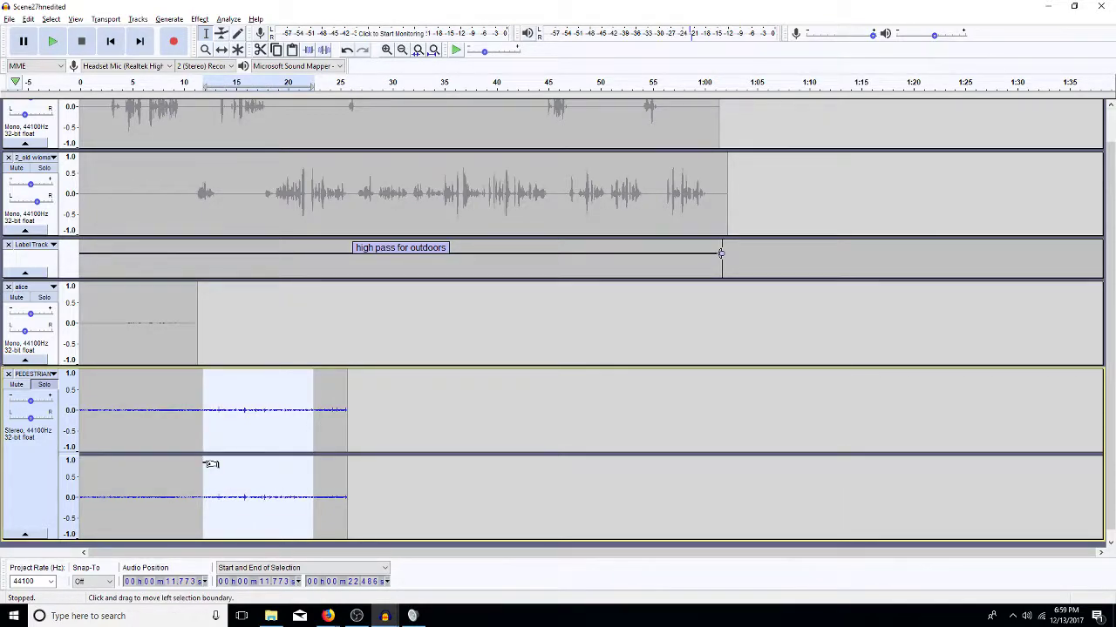
key("ctrl+r")
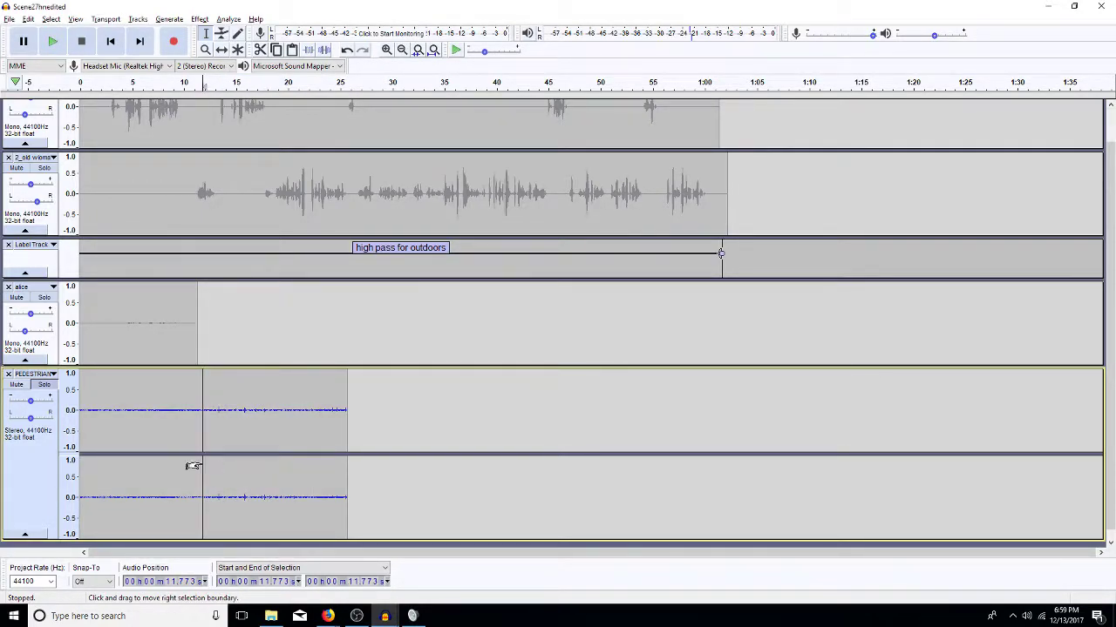
left_click(101, 416)
key("ctrl+v")
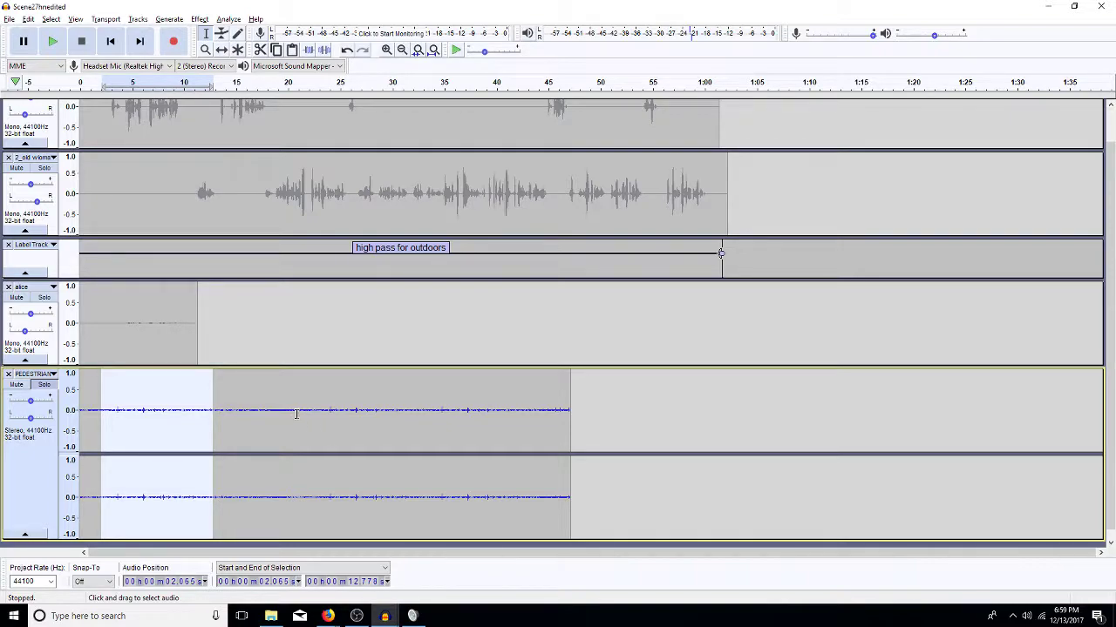
Copy the pedestrian ambience from about 14.84 s to 23.77 s and insert it at the track's start and at about 52.90 s
left_click_drag(327, 415, 233, 455)
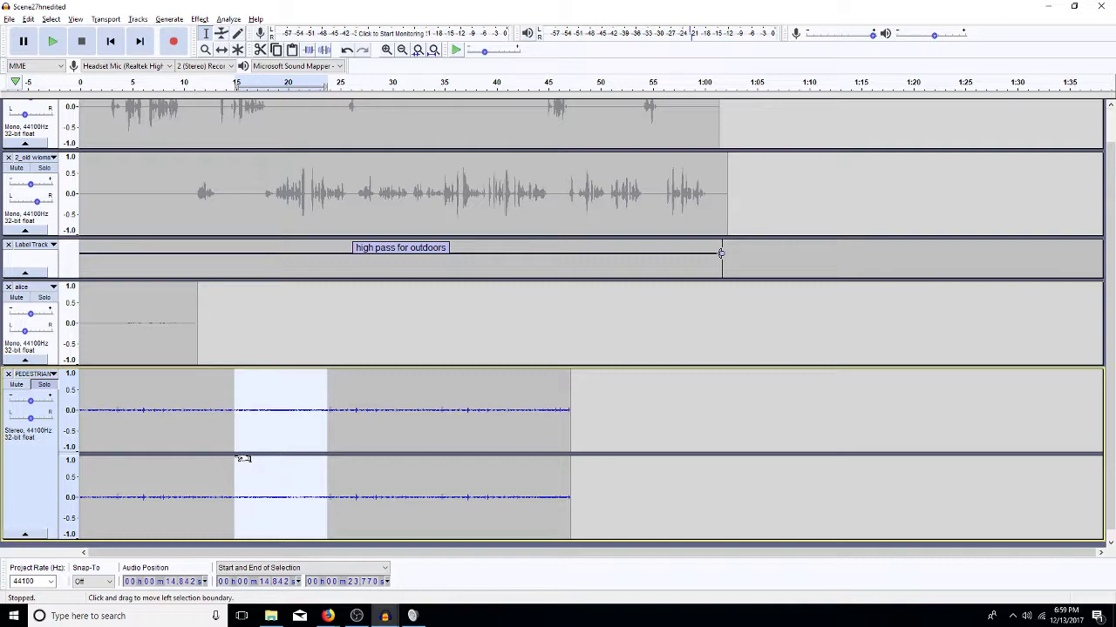
key("Home")
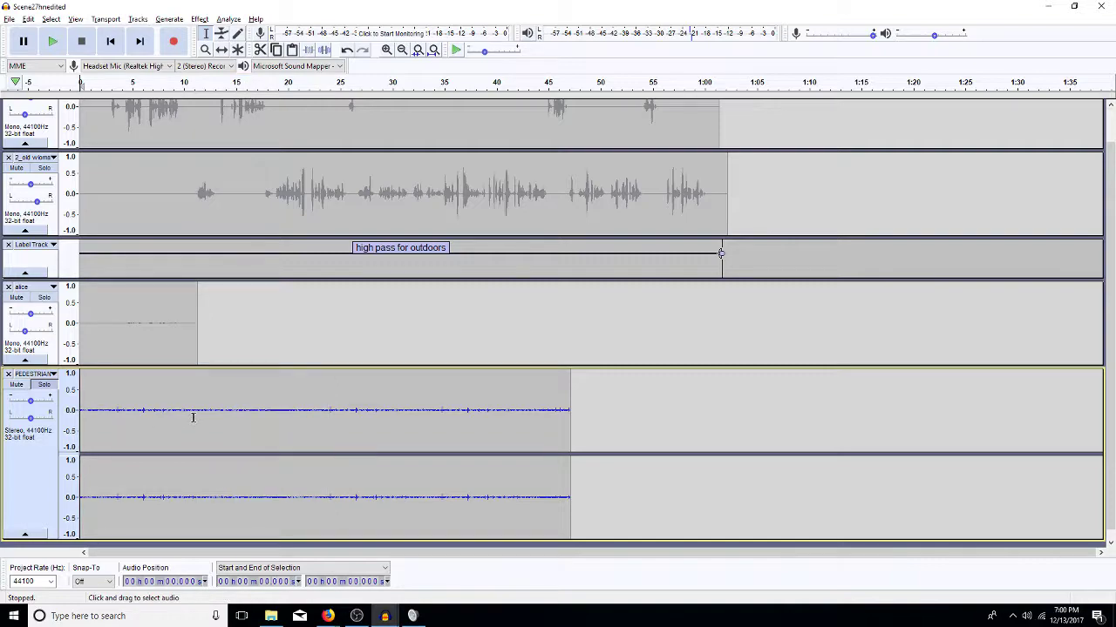
key("ctrl+v")
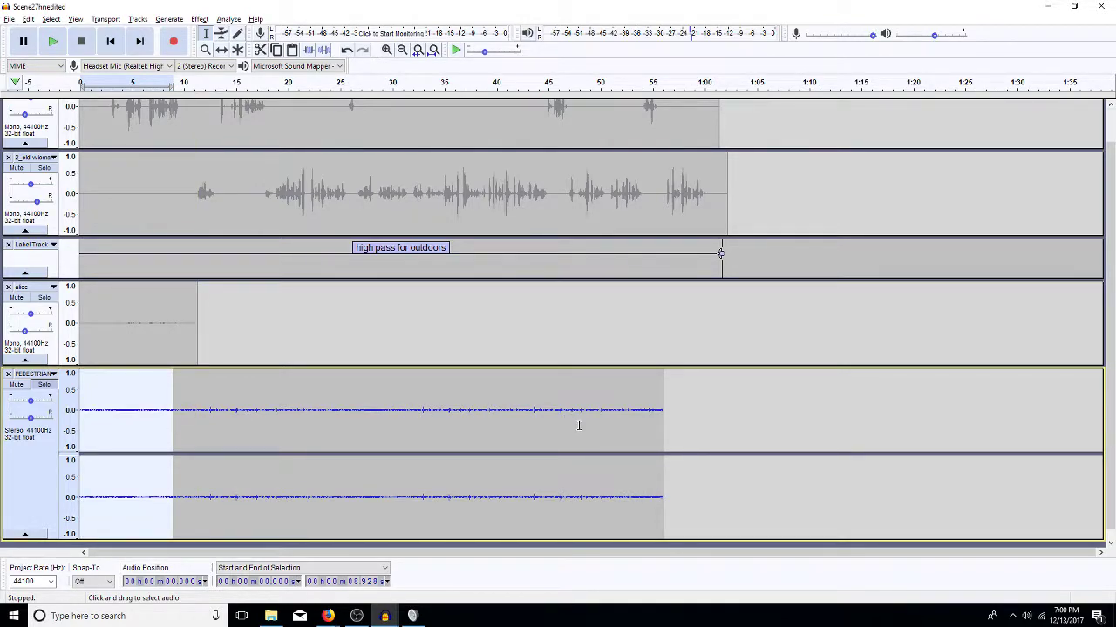
left_click(630, 419)
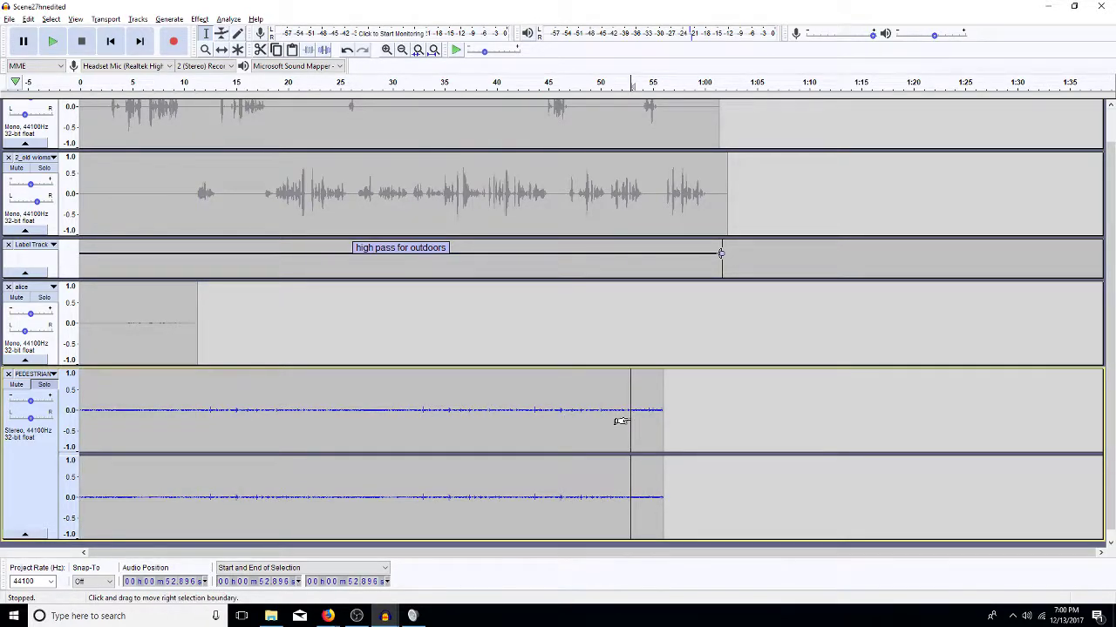
key("ctrl+v")
left_click(603, 431)
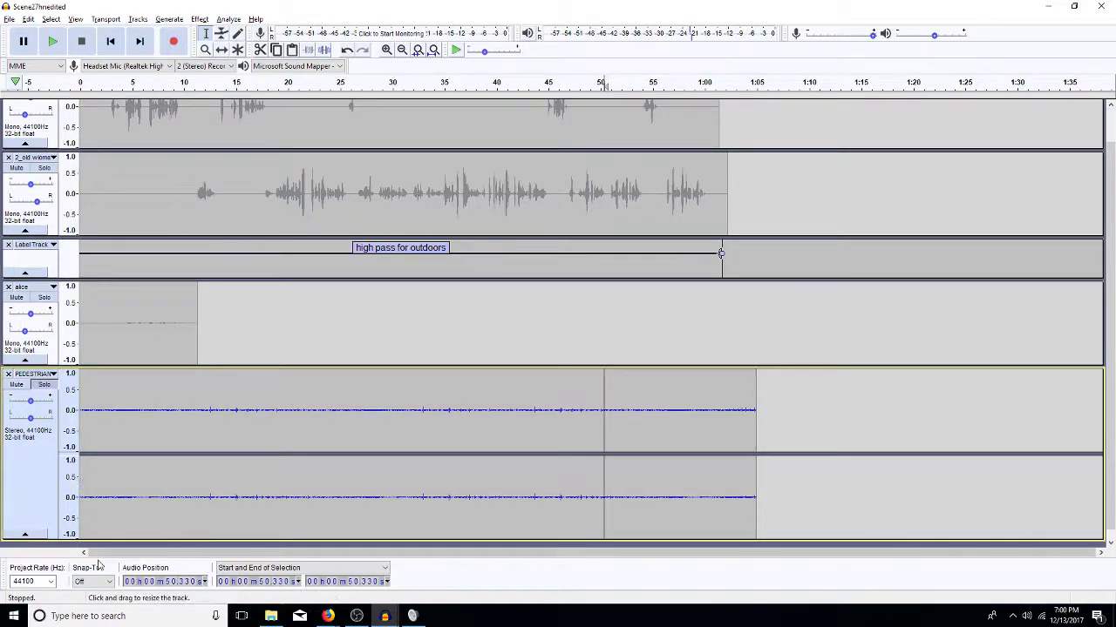
Reduce the pedestrian ambience track's height and turn off its solo
left_click_drag(96, 538, 84, 443)
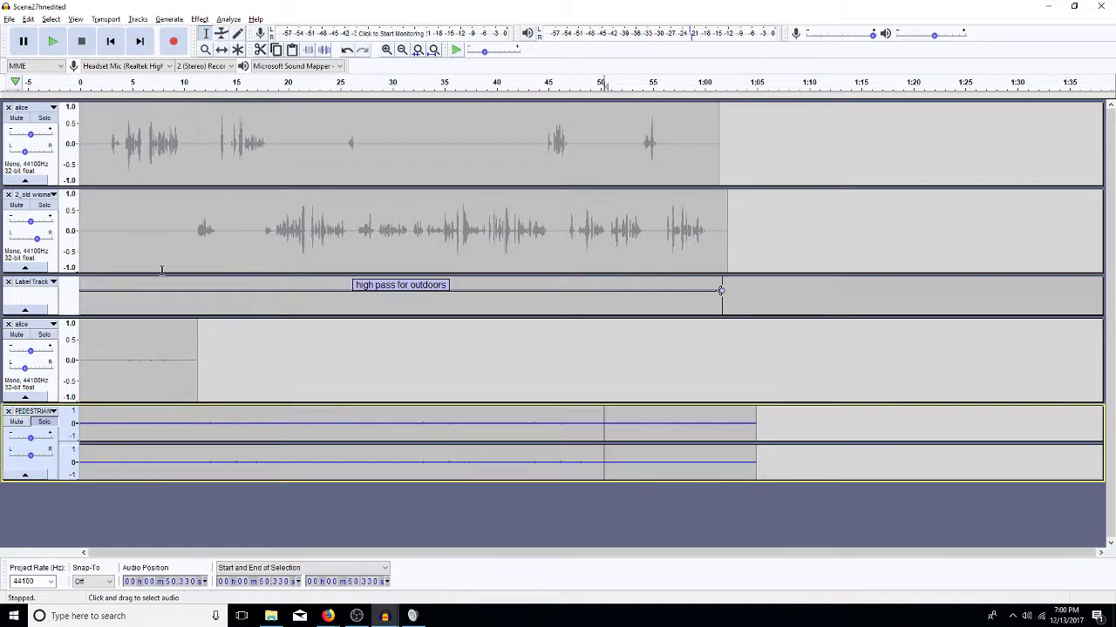
left_click(45, 423)
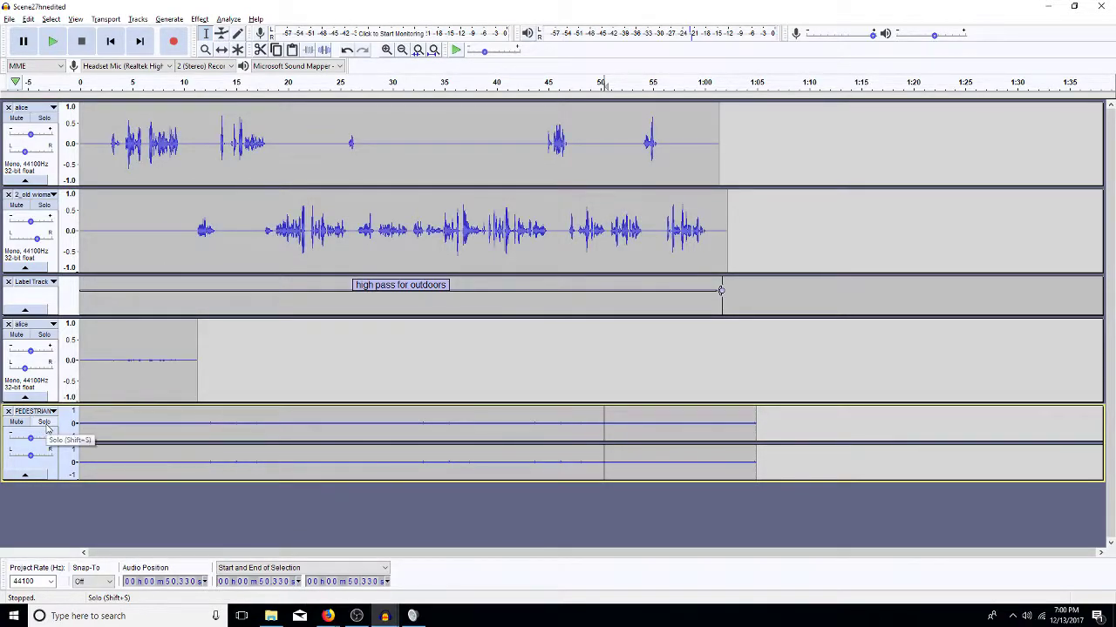
Play the full mix from the start to just past 1:00 while lowering the pedestrian ambience track's gain beneath the voices
key("space")
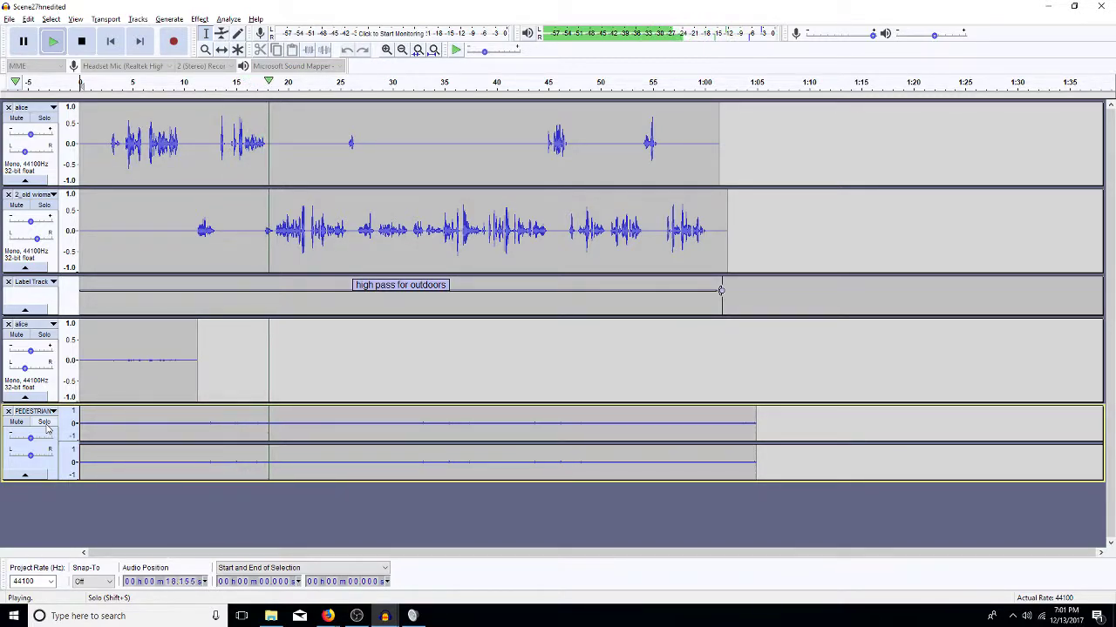
left_click_drag(30, 439, 29, 439)
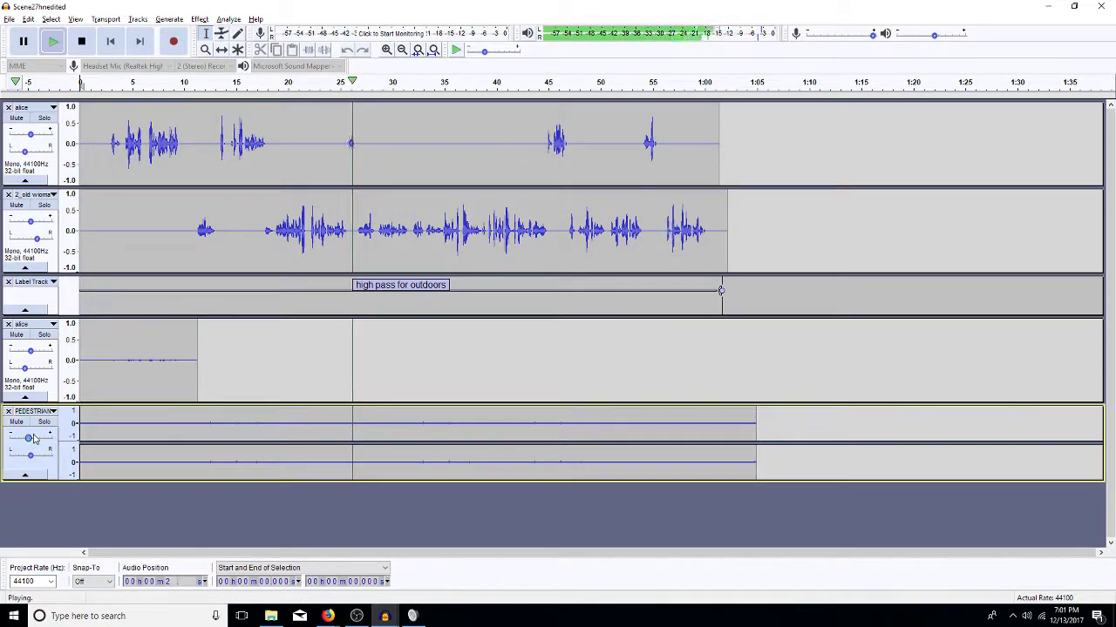
left_click_drag(29, 438, 24, 442)
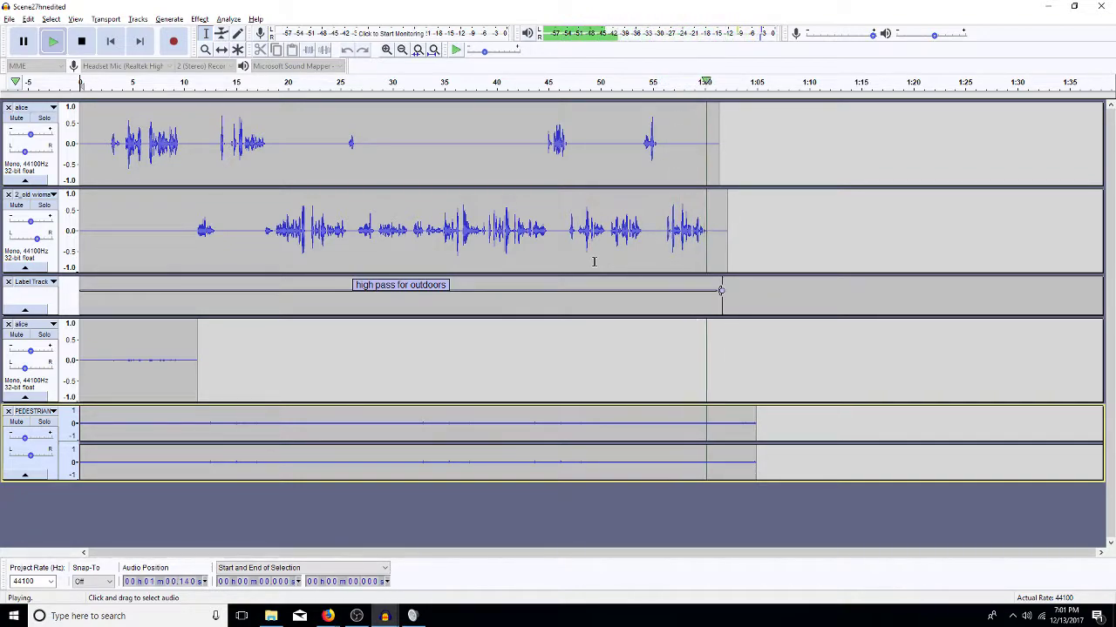
key("space")
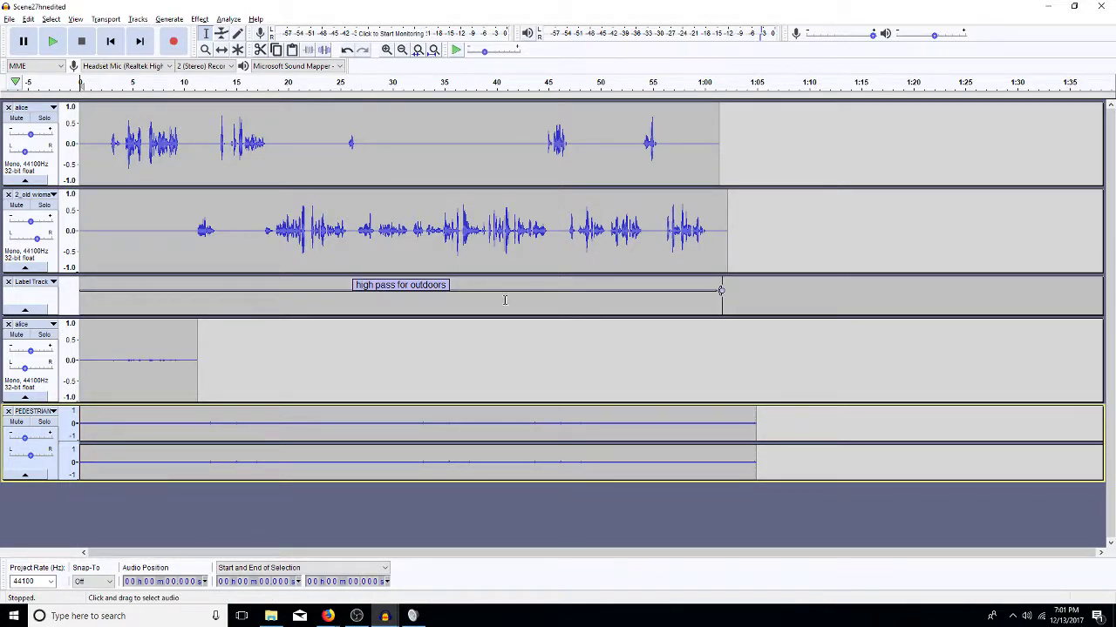
Amplify the old woman's dialogue between about 50.5 s and 54.4 s by 3 dB
left_click_drag(647, 231, 605, 242)
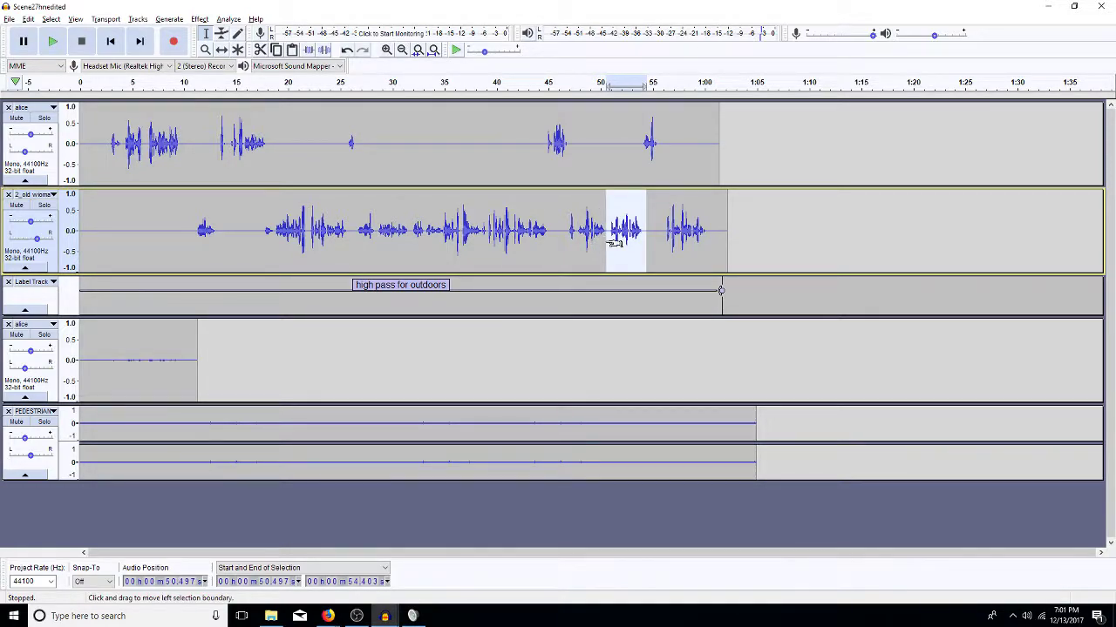
key("ctrl+r")
type("3")
key("Return")
Play the mix from about 46.3 s to check the level of the old woman's closing lines
left_click_drag(562, 246, 577, 254)
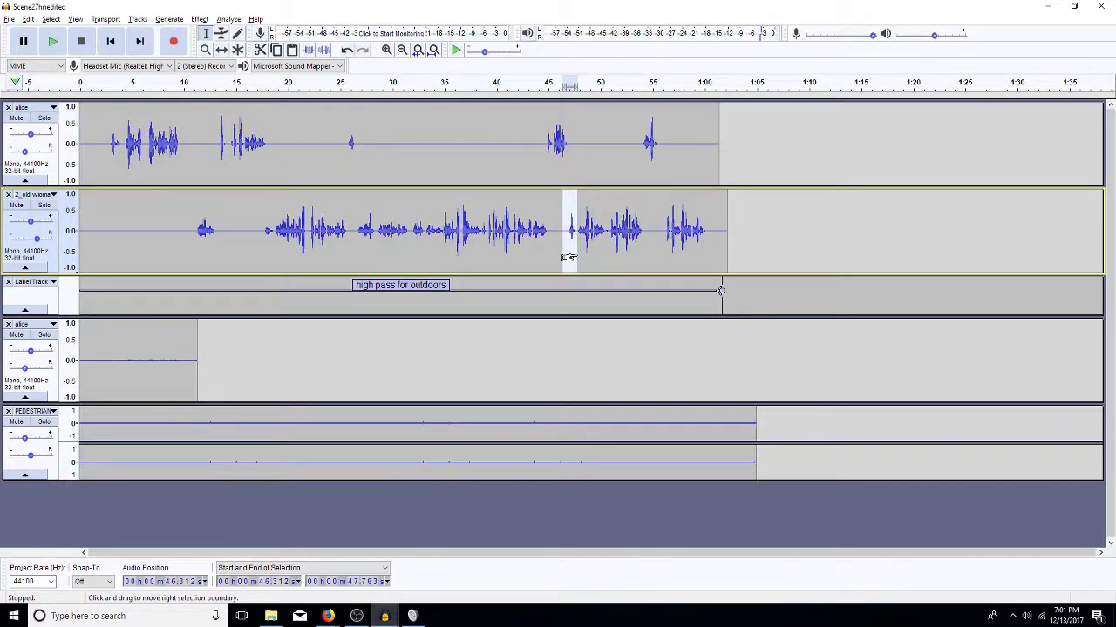
left_click(563, 251)
key("space")
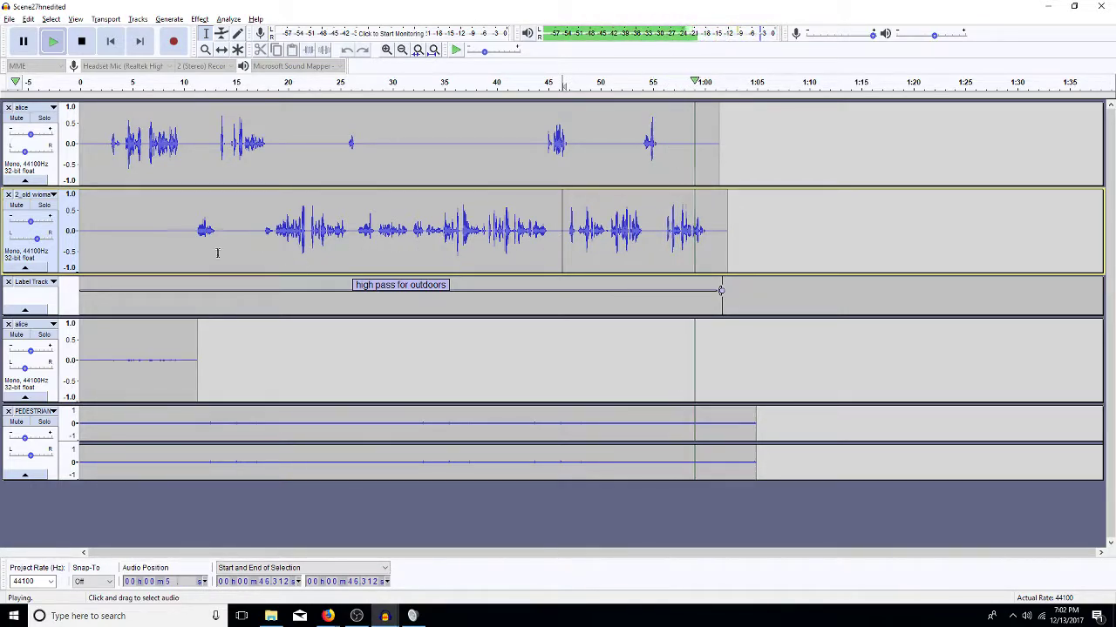
key("space")
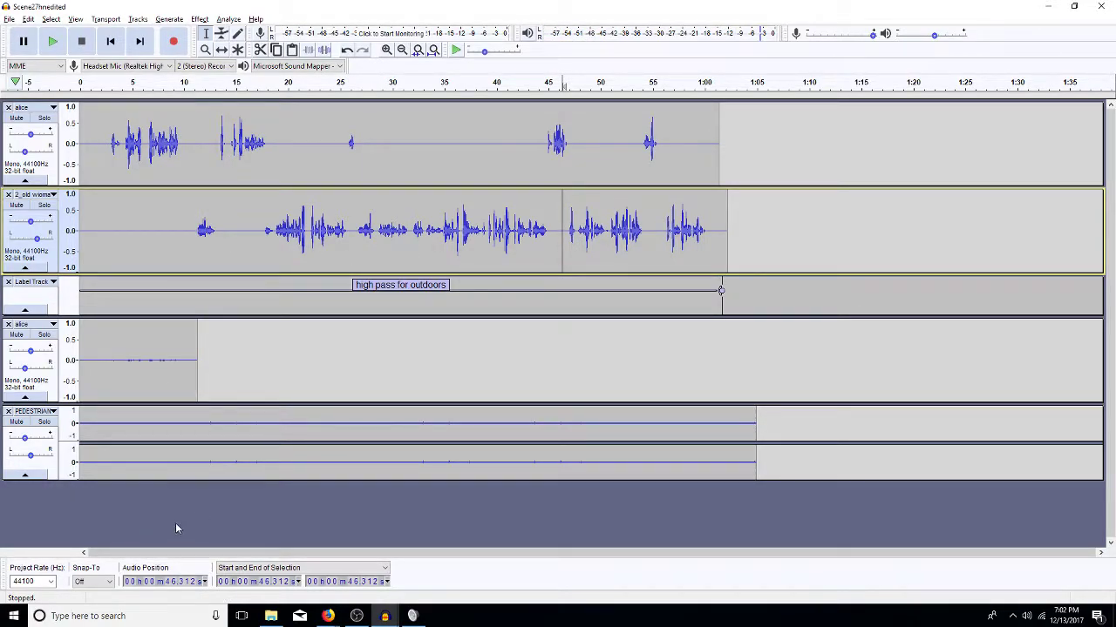
Amplify the entire pedestrian ambience track by -10 dB and return its gain slider to the centre
left_click(25, 439)
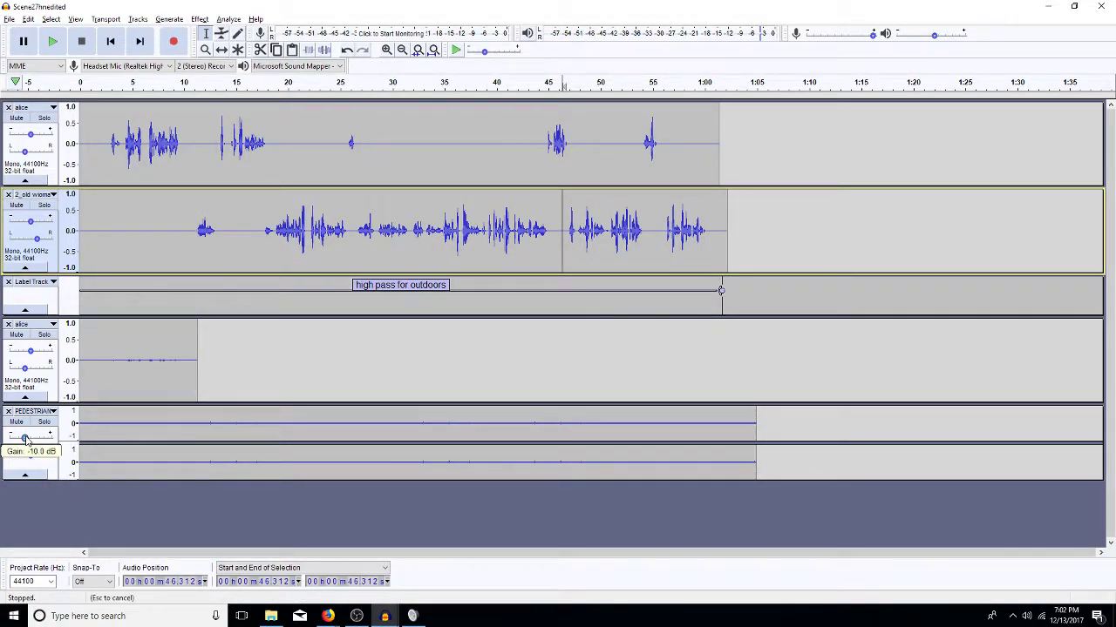
double_click(115, 420)
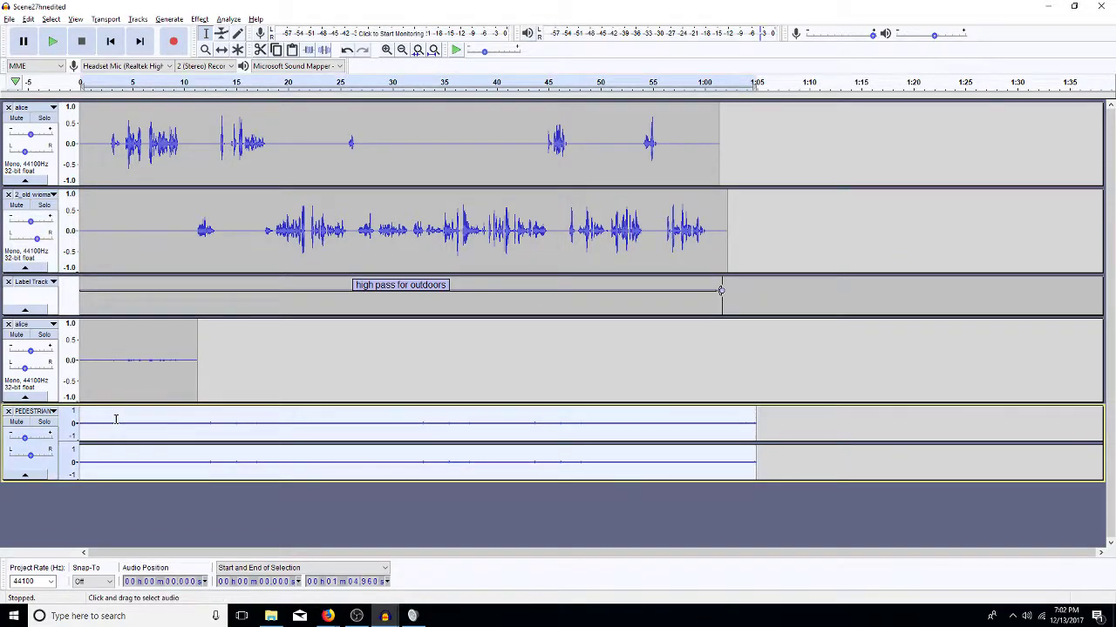
key("ctrl+r")
type("-10")
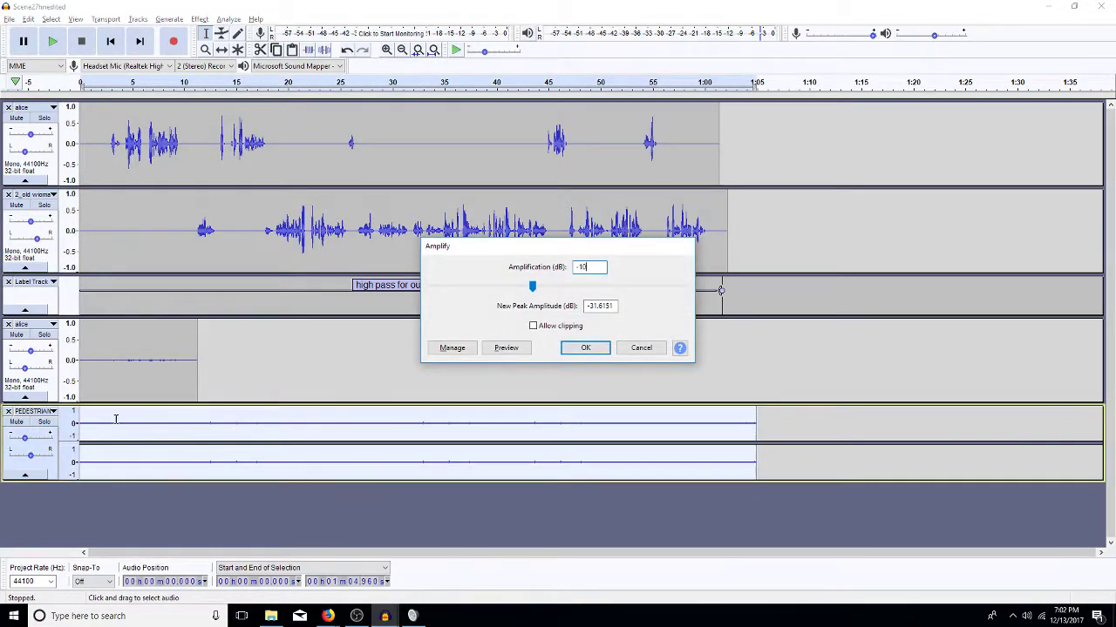
key("Return")
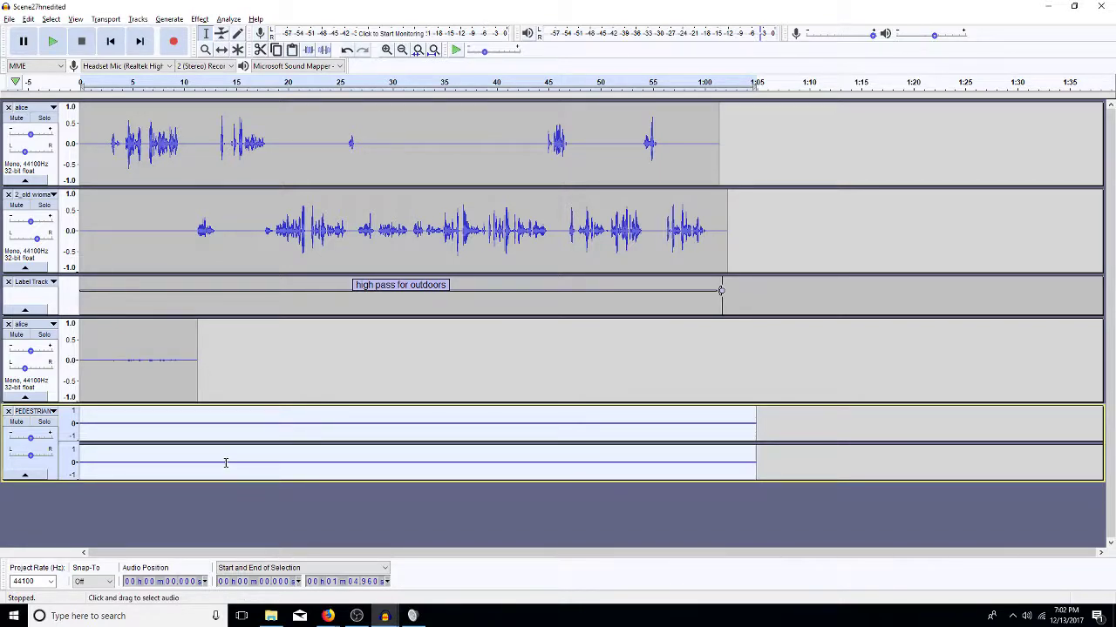
Rename the quiet Alice duplicate as aliceVOreverb and reduce the track's height
left_click(54, 328)
left_click(49, 337)
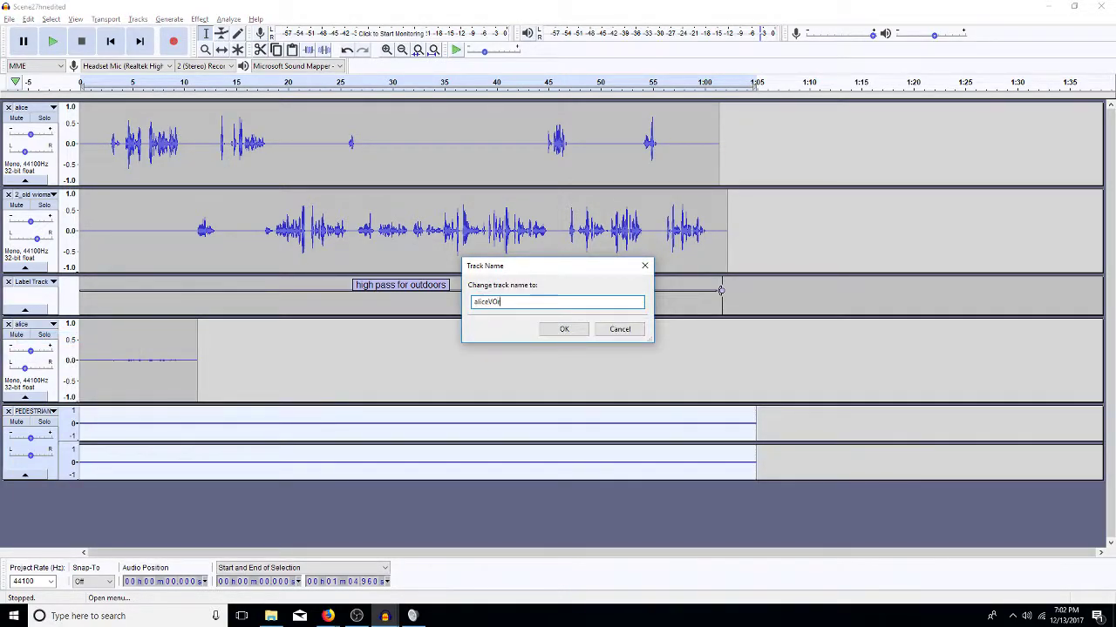
type("VOreverb")
key("Return")
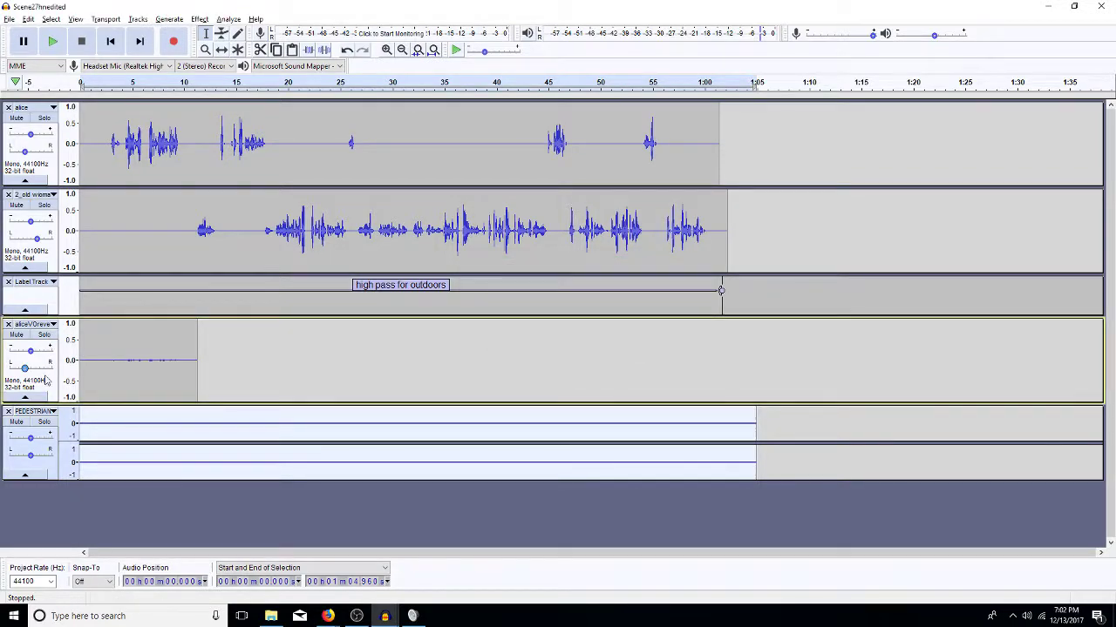
left_click_drag(31, 400, 90, 352)
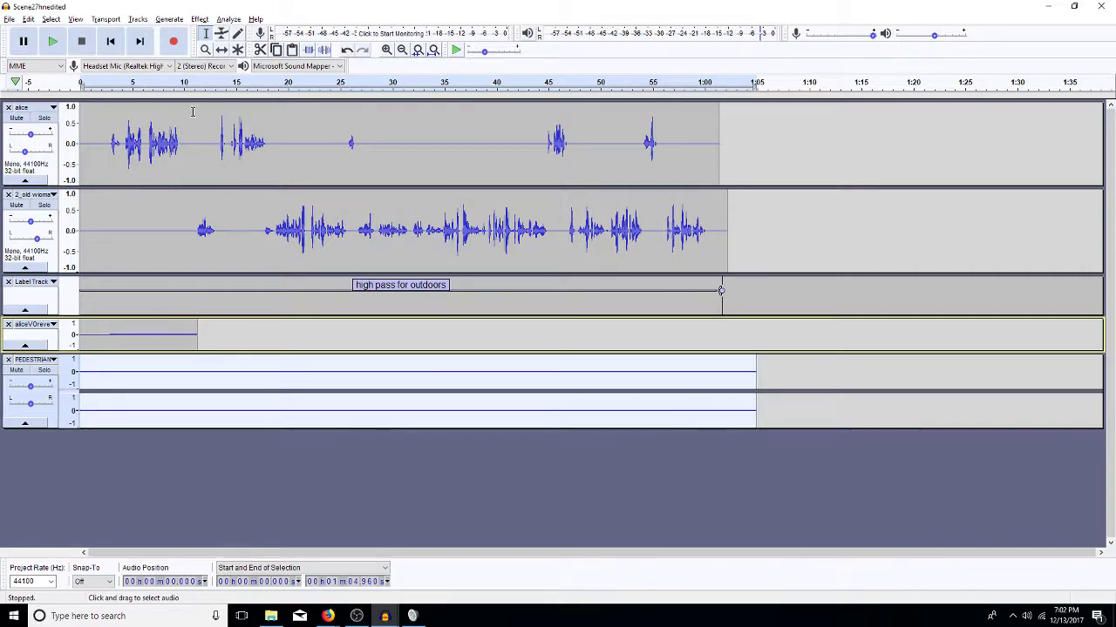
Duplicate Alice's opening from 0 to about 11.7 s onto its own track, and clear the original dialogue from 0 to about 12.3 s
left_click_drag(200, 148, 57, 164)
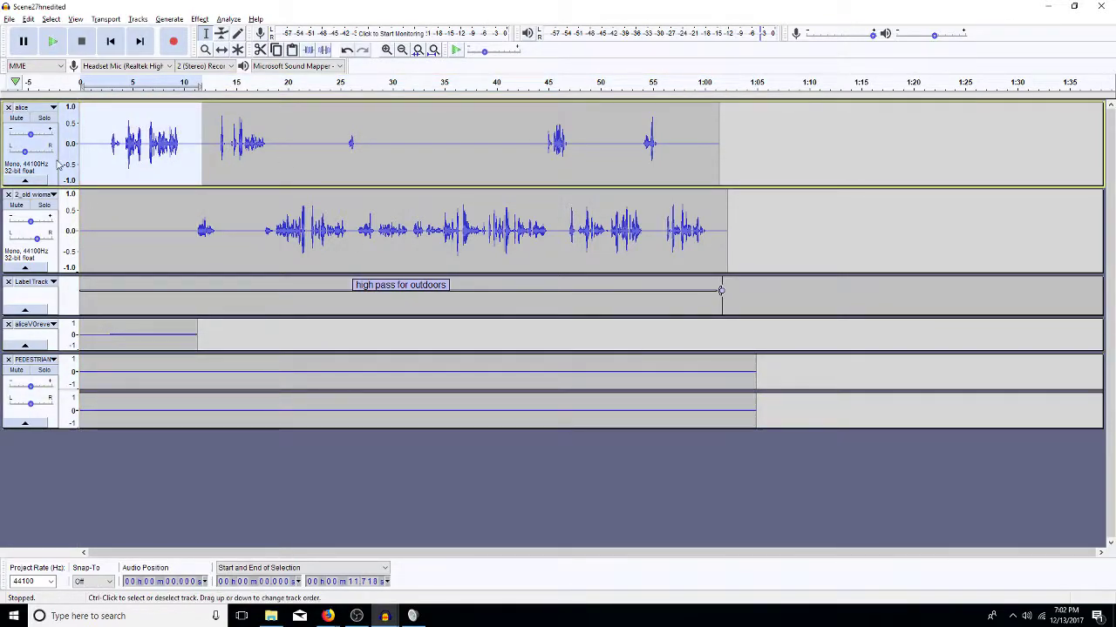
key("ctrl+d")
left_click_drag(208, 144, 13, 171)
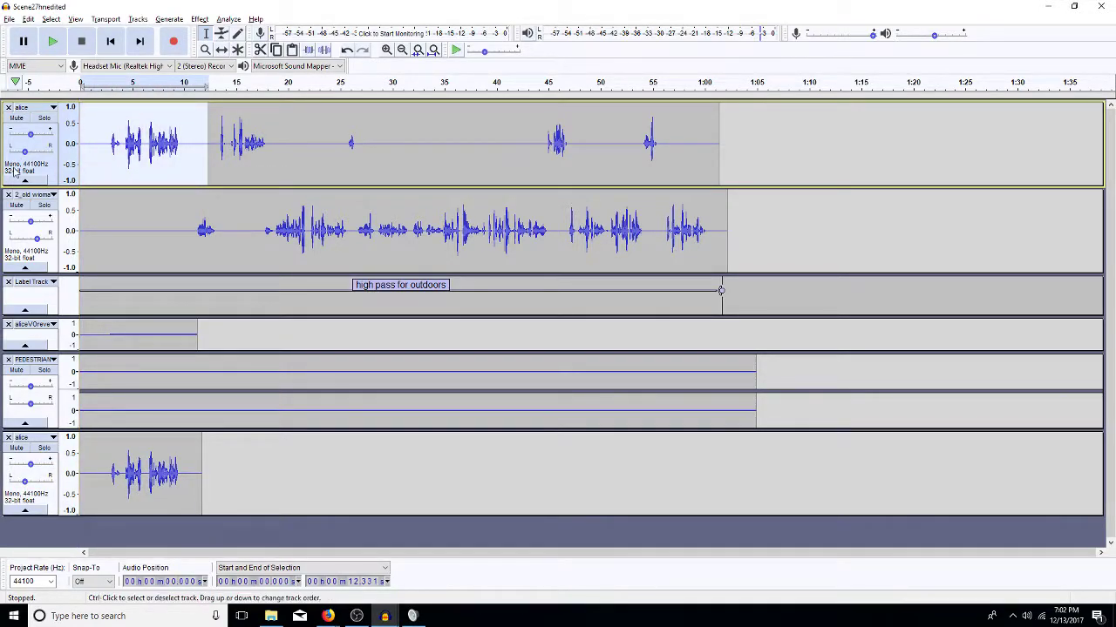
key("ctrl+alt+k")
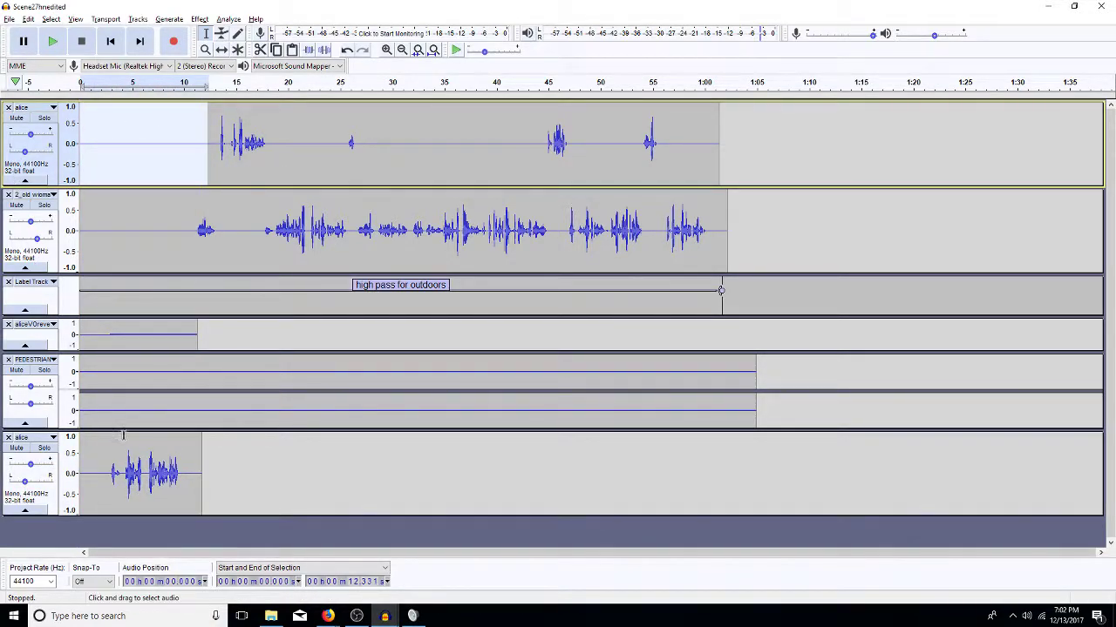
Enlarge the aliceVOreverb track, and pan both it and the duplicated Alice opening further to the left
left_click_drag(153, 349, 153, 408)
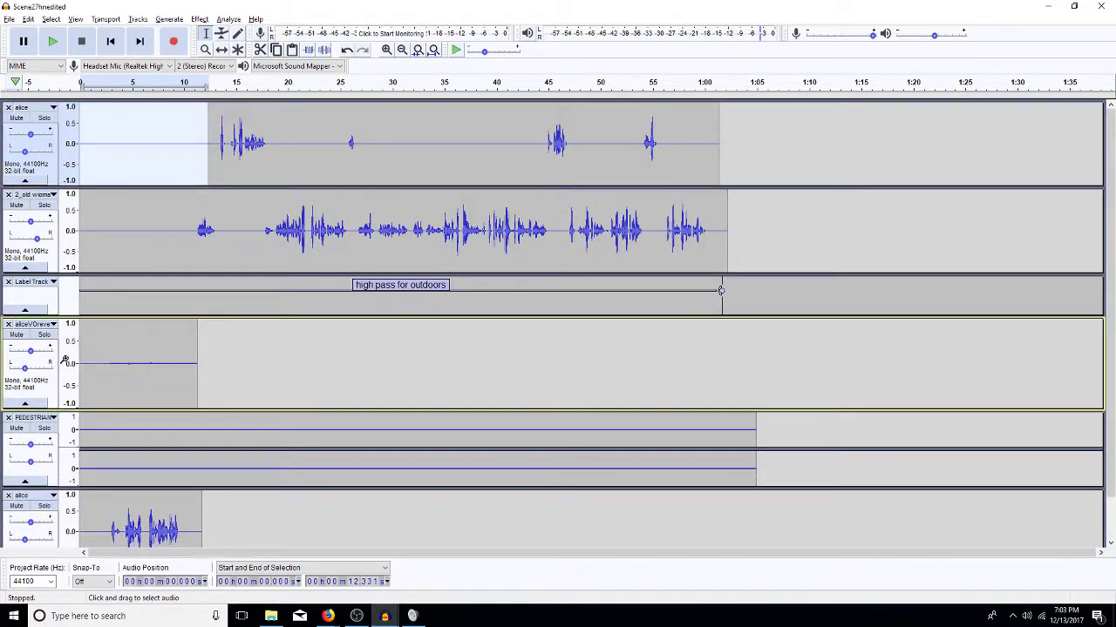
left_click_drag(25, 369, 32, 368)
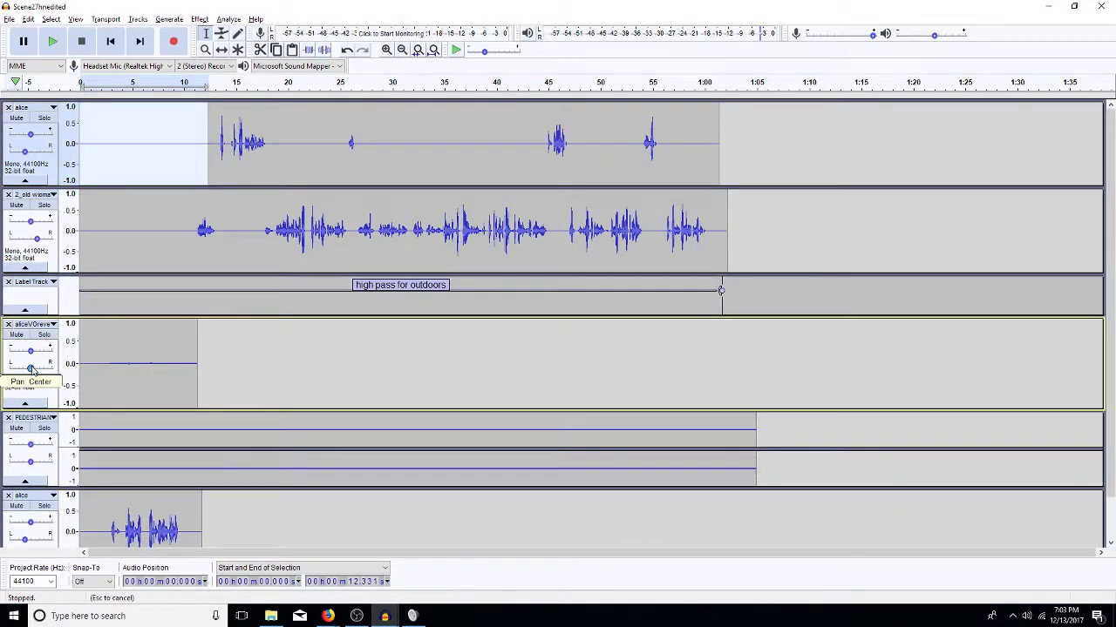
left_click_drag(27, 370, 32, 371)
left_click(153, 538)
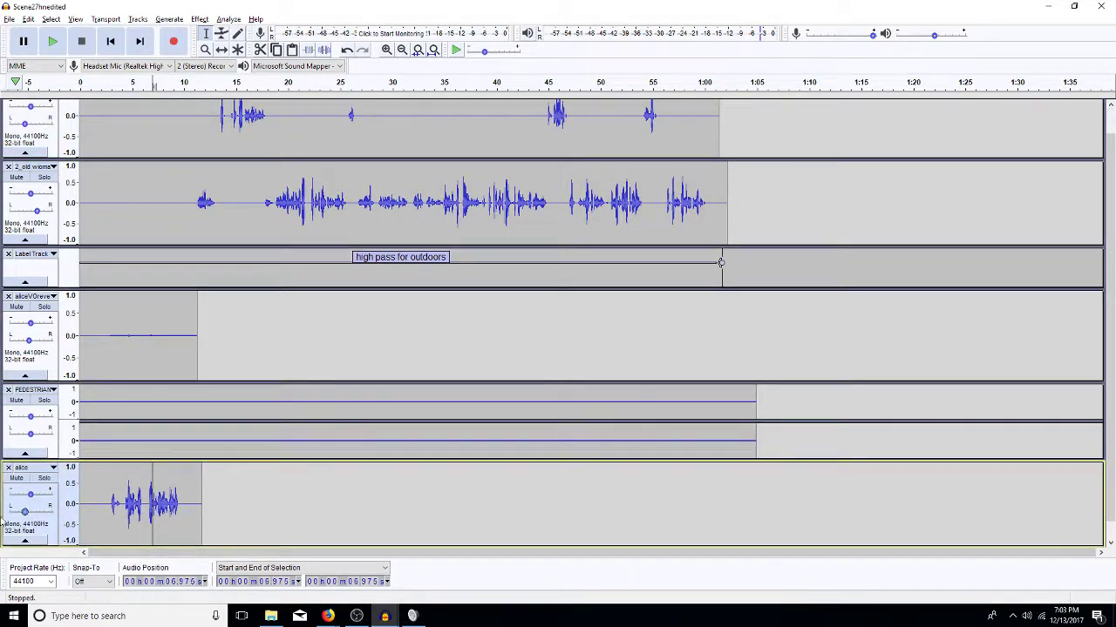
left_click(27, 513)
left_click_drag(27, 514, 31, 514)
left_click_drag(30, 512, 17, 514)
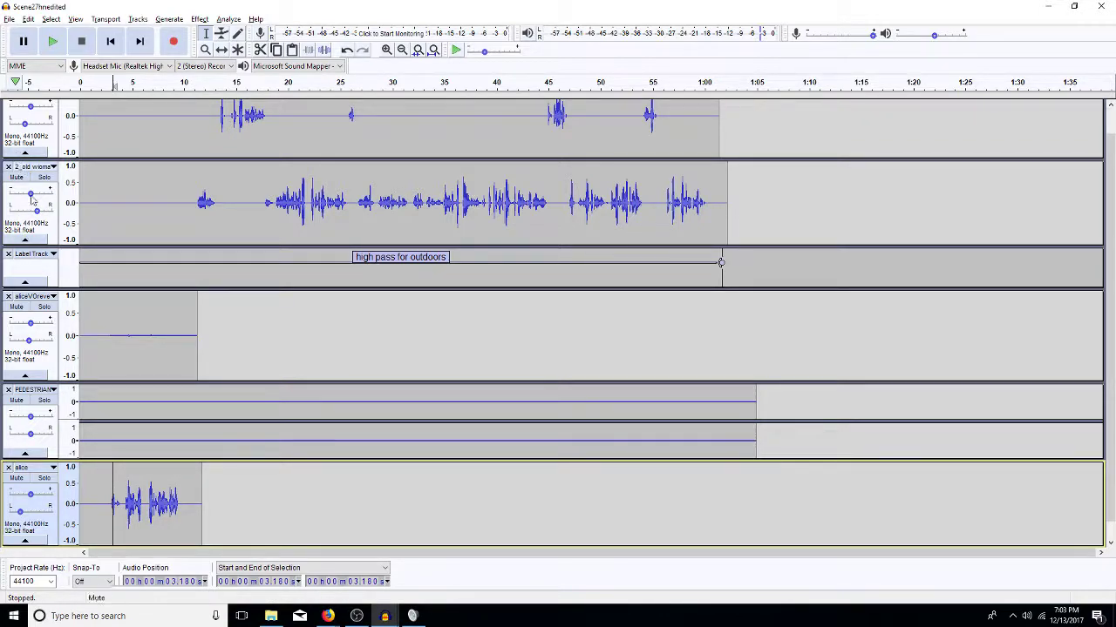
left_click_drag(29, 339, 21, 342)
Play the mix from about 1.2 s, and amplify the old woman's first line between about 10.6 s and 14.5 s
left_click(94, 336)
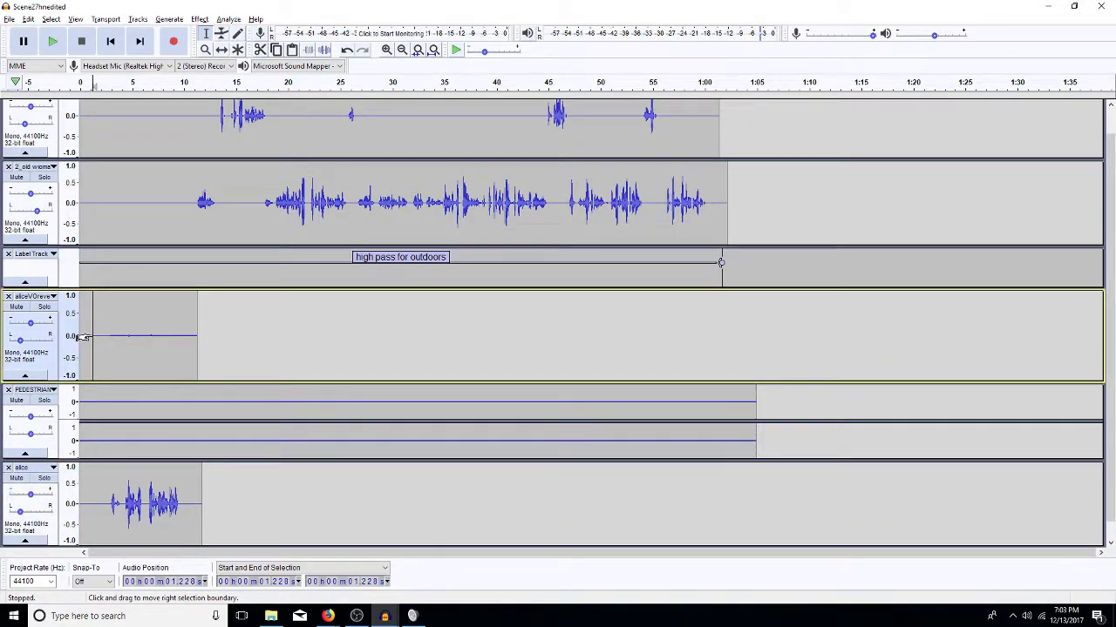
key("space")
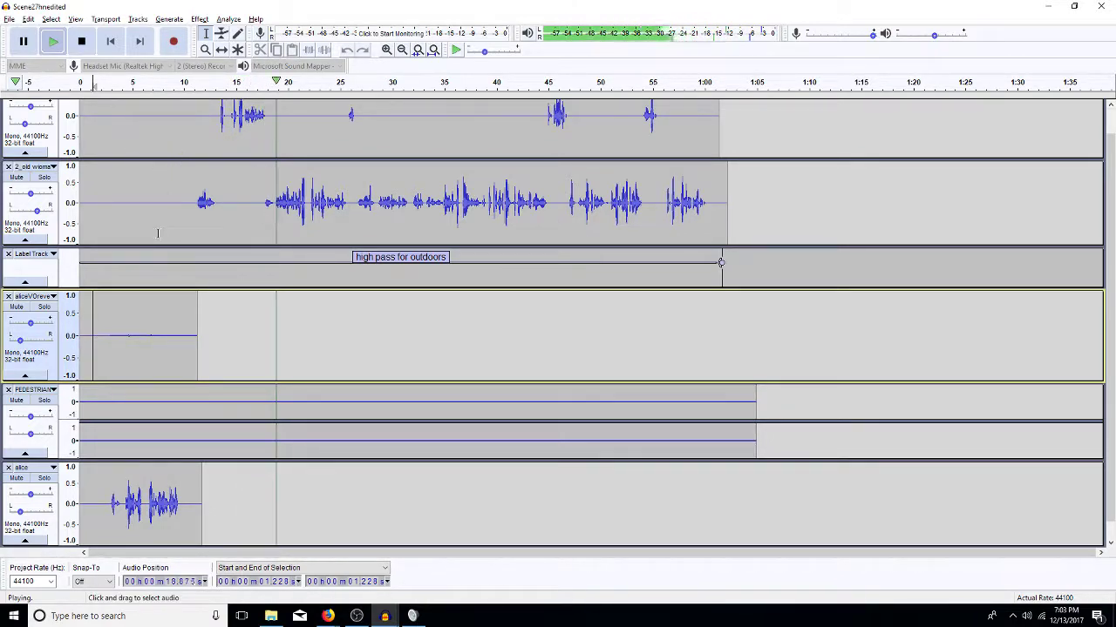
left_click_drag(189, 207, 229, 219)
key("space")
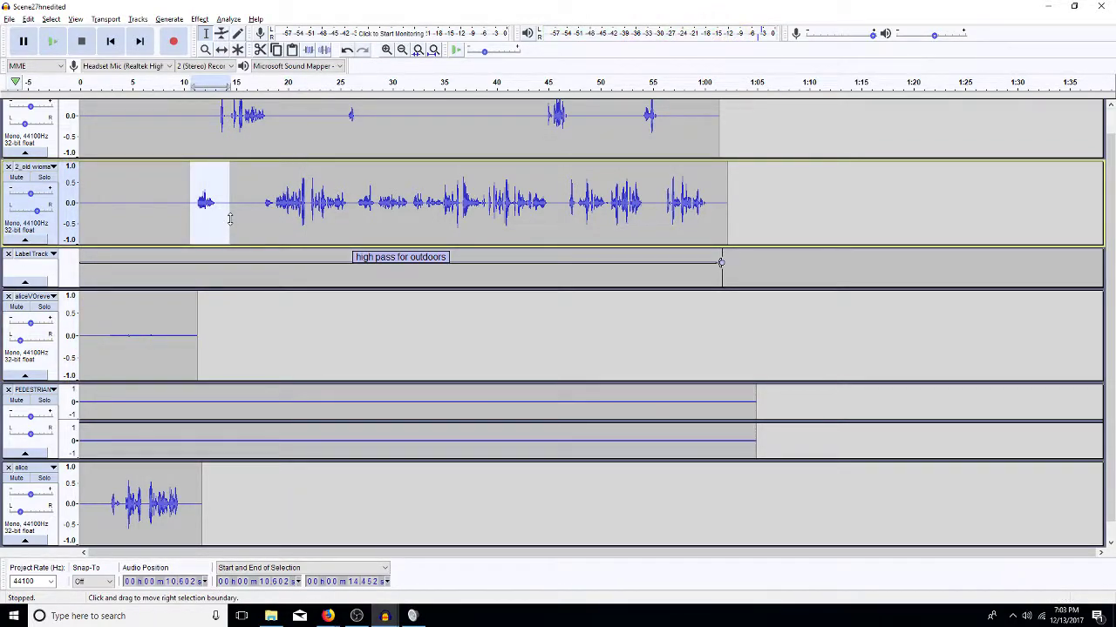
key("ctrl+shift+a")
key("Return")
Play the mix from about 10.2 s to check the old woman's first line
left_click(187, 209)
key("space")
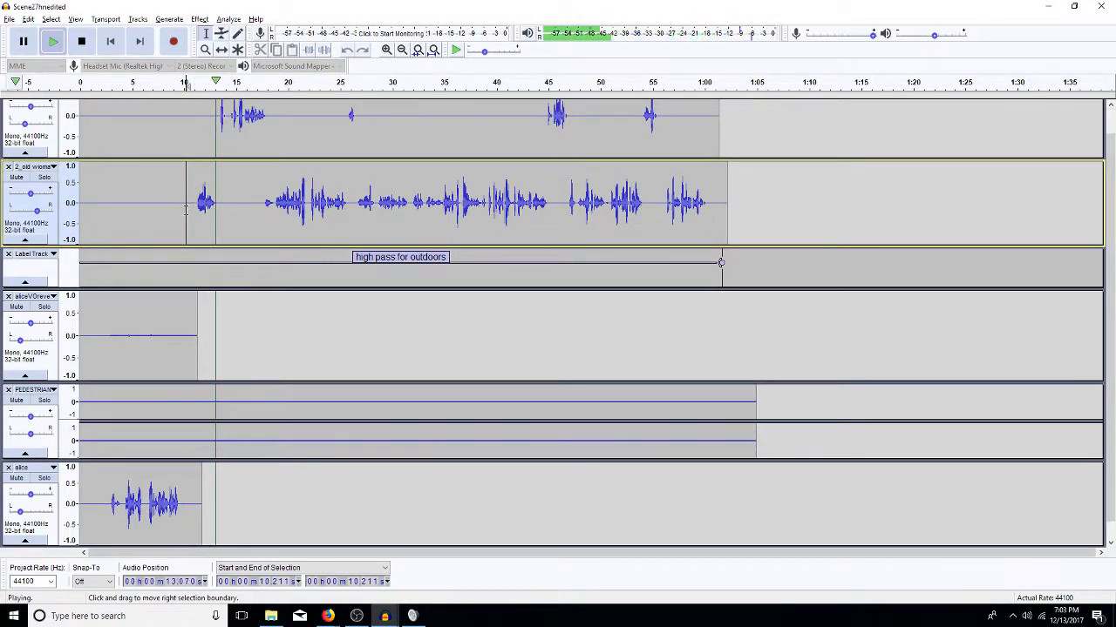
key("space")
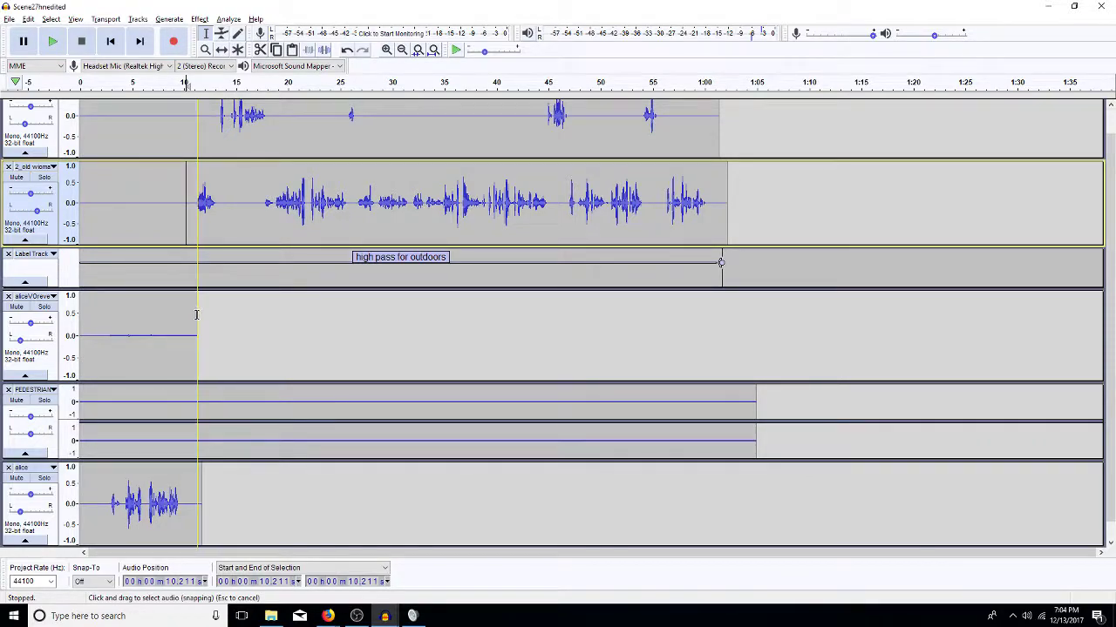
left_click(231, 328)
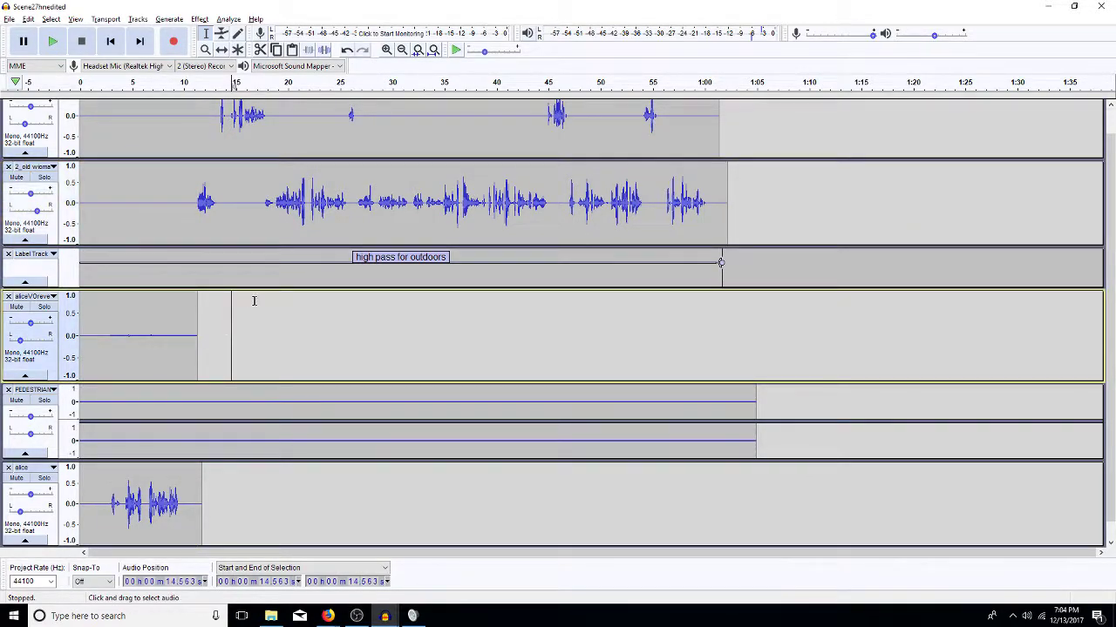
left_click(246, 332)
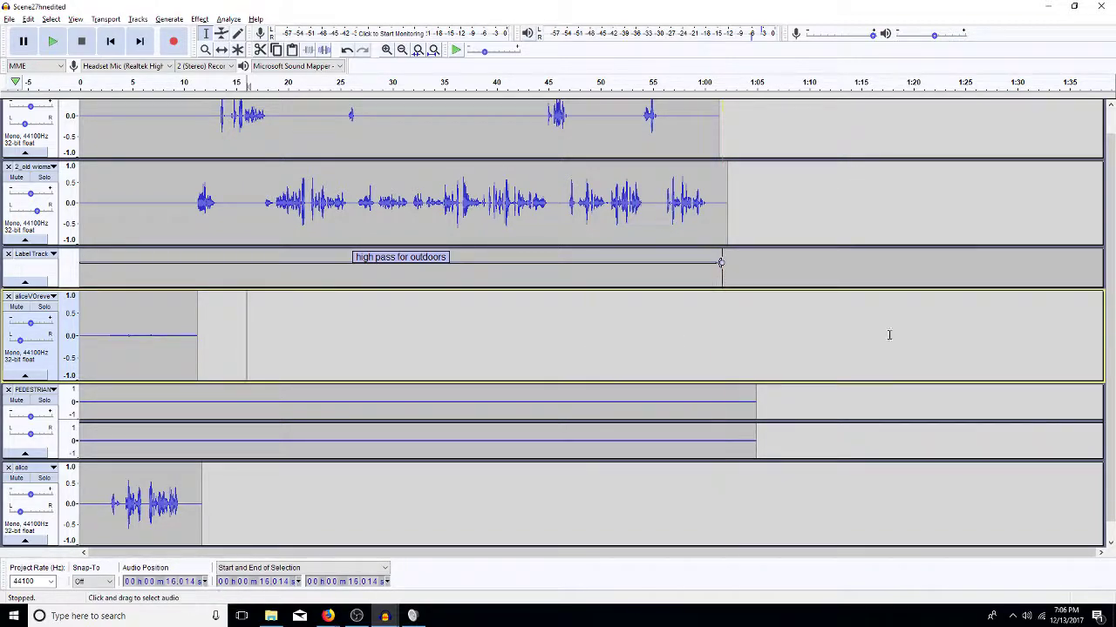
Collapse the aliceVOreverb track and the duplicated Alice opening track
left_click(36, 376)
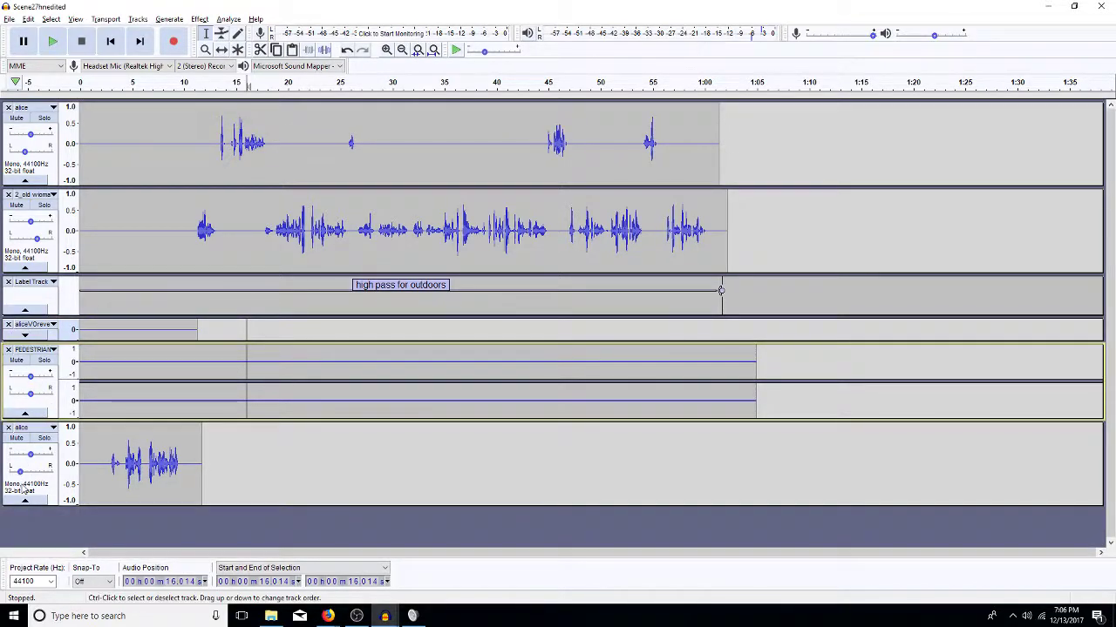
left_click(39, 503)
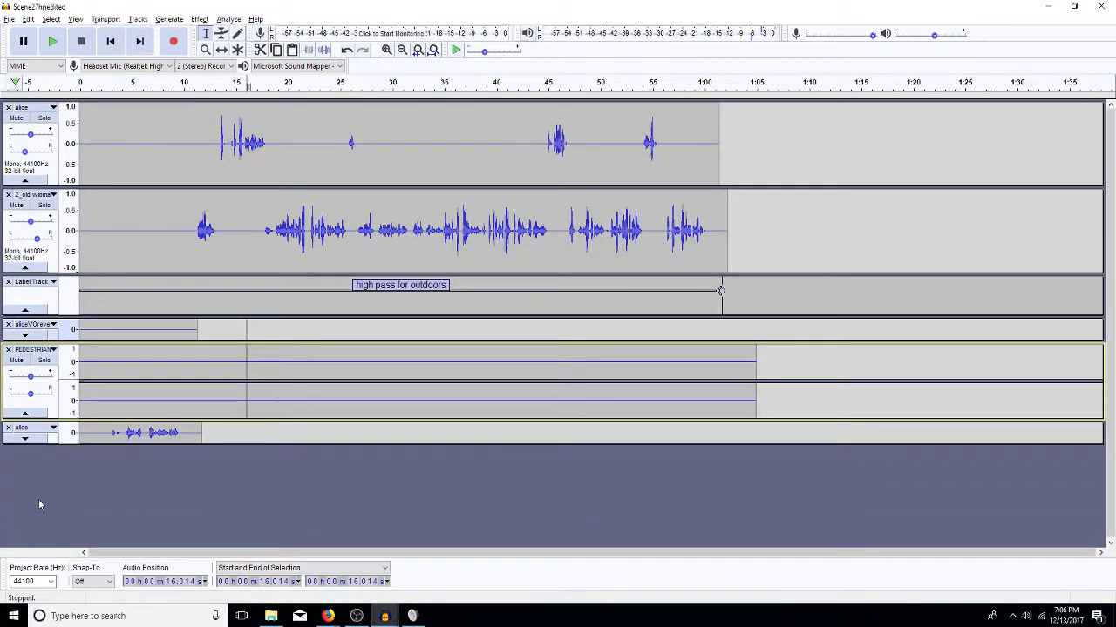
left_click(25, 271)
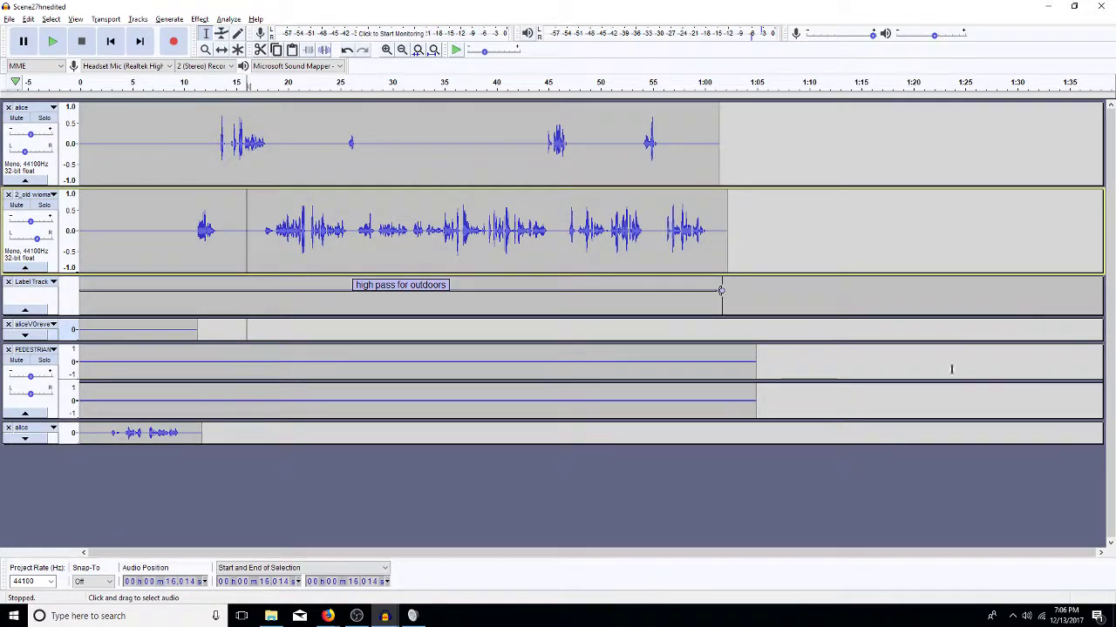
left_click(740, 232)
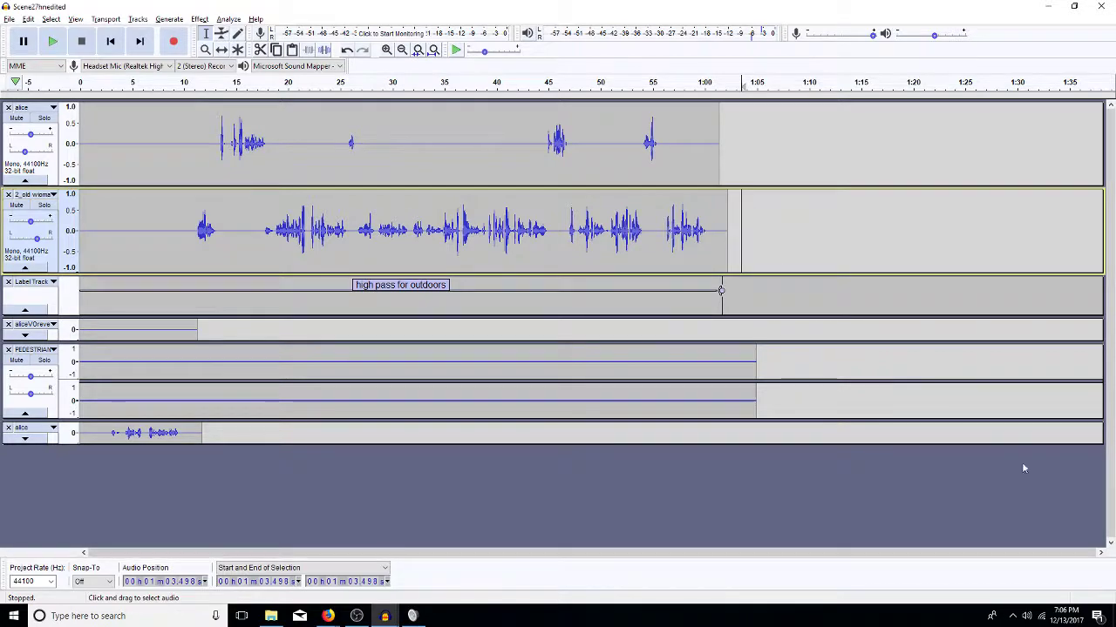
left_click(1070, 619)
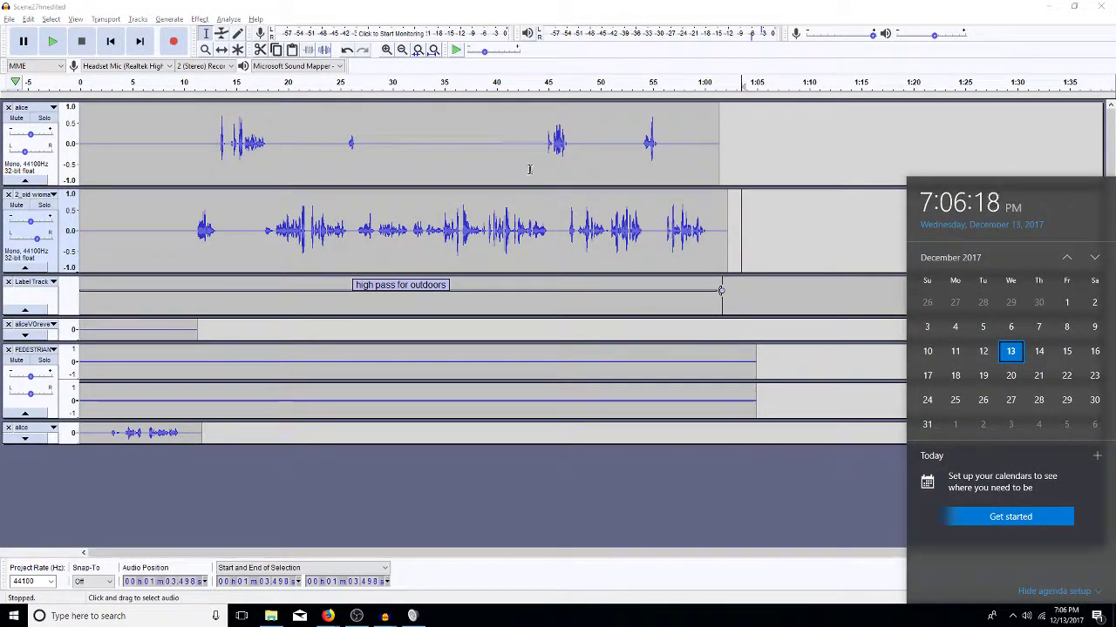
left_click(524, 141)
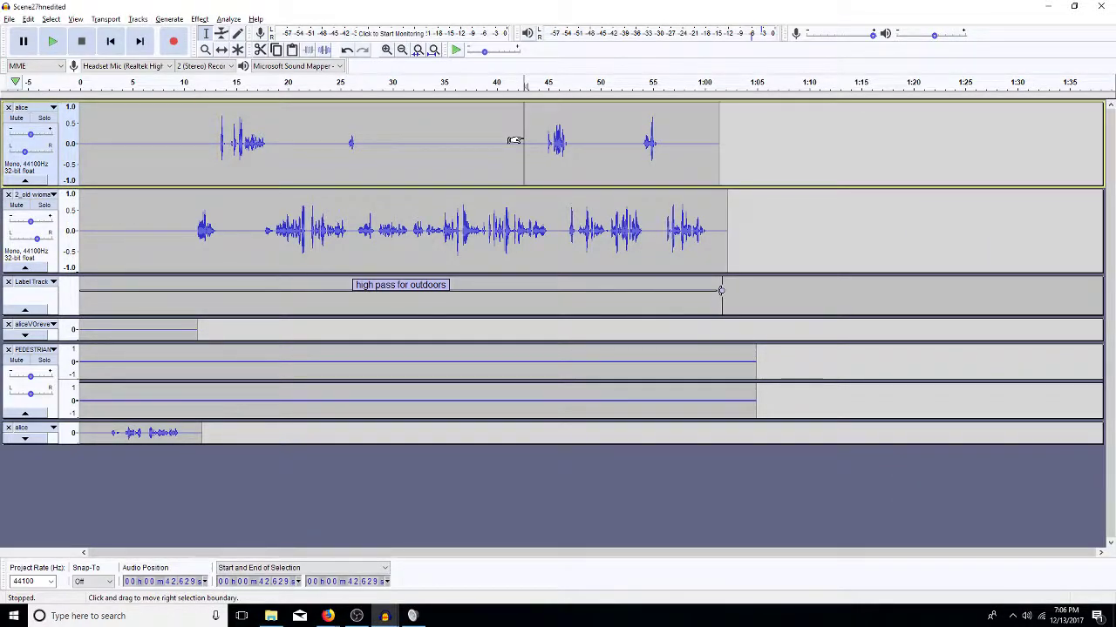